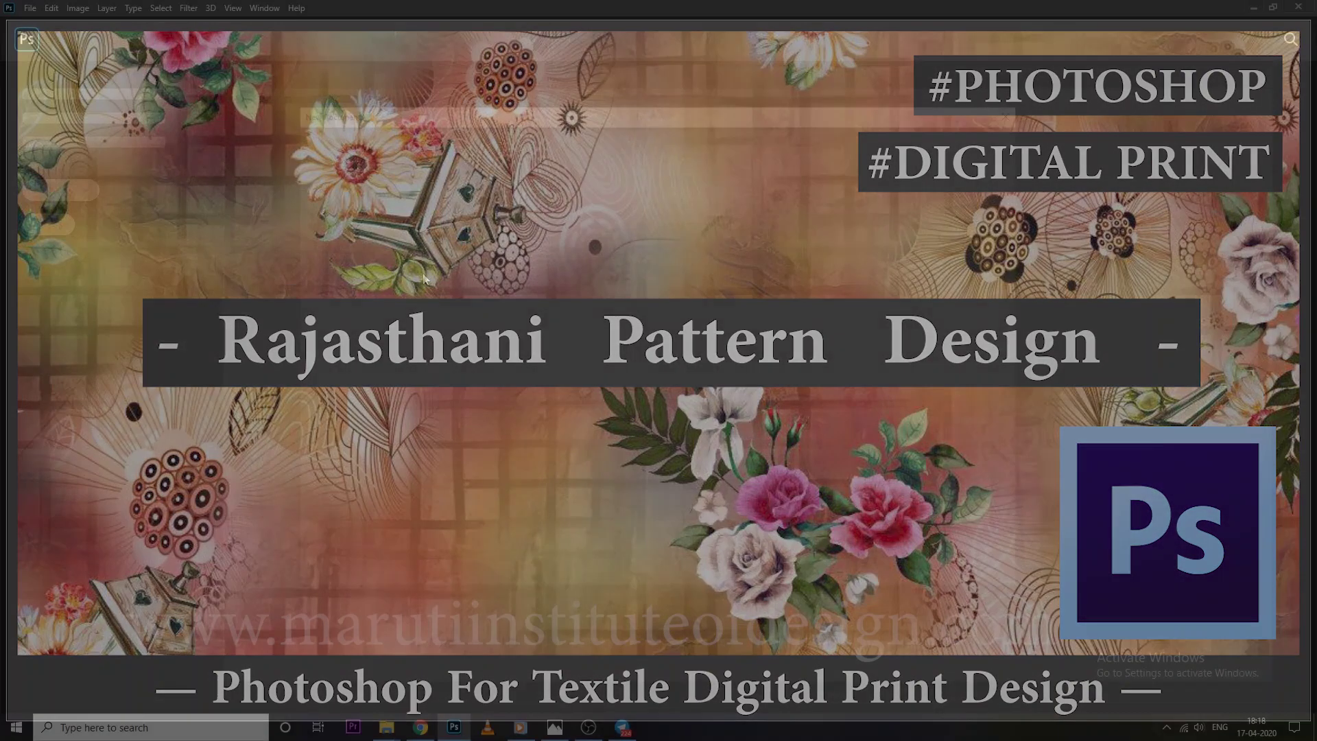
Create a white landscape document in inches: width 25, height 15, resolution 150 ppi
text(25)
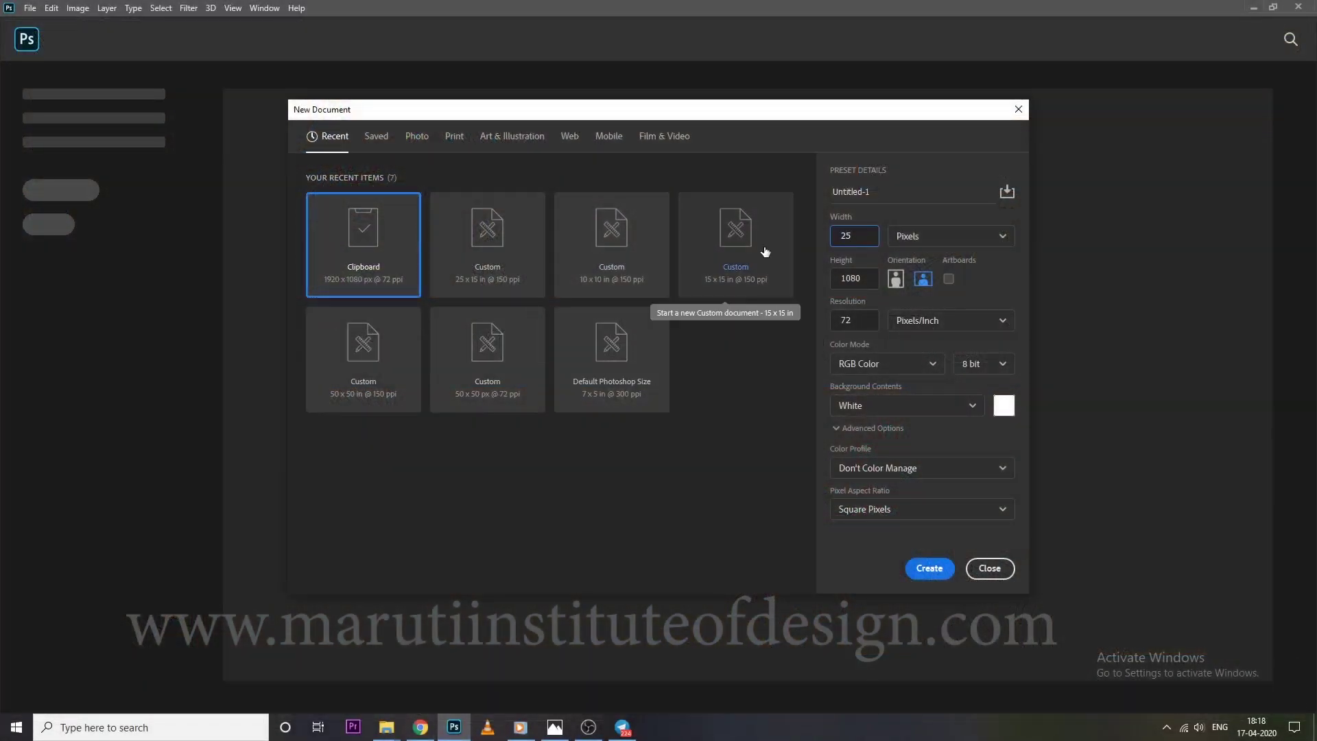
click(905, 237)
click(905, 283)
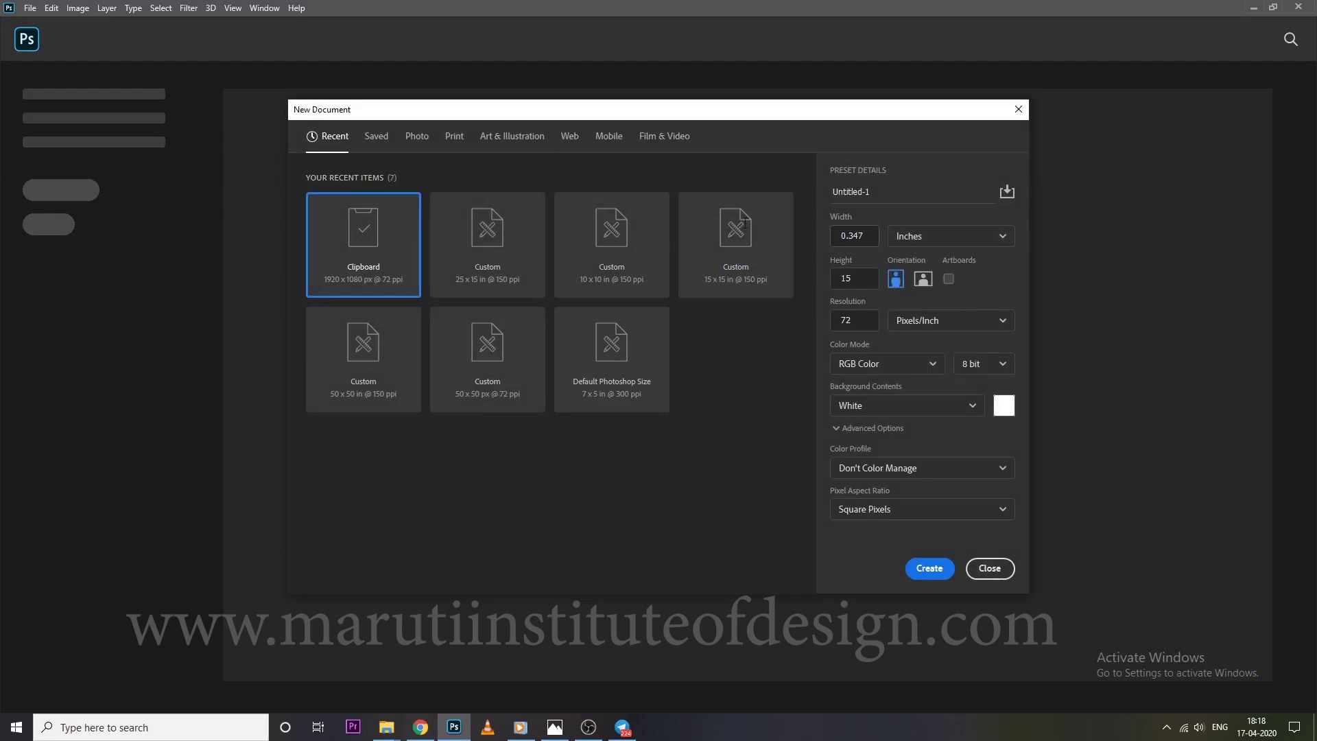
double_click(868, 234)
text(25)
key(Tab)
key(Tab)
key(Tab)
key(Tab)
text(150)
key(Return)
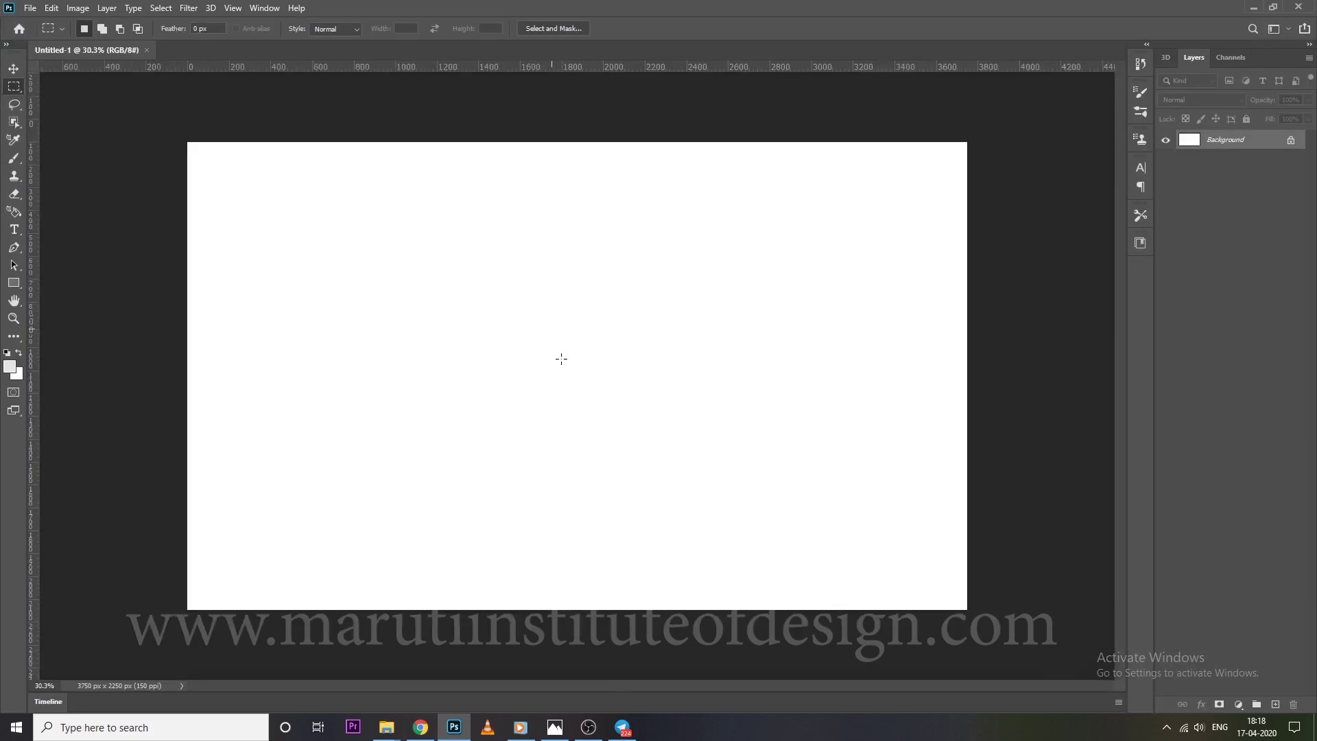
Add an empty layer and open the colourful swirl image in Photoshop
key(ctrl+shift+n)
key(Return)
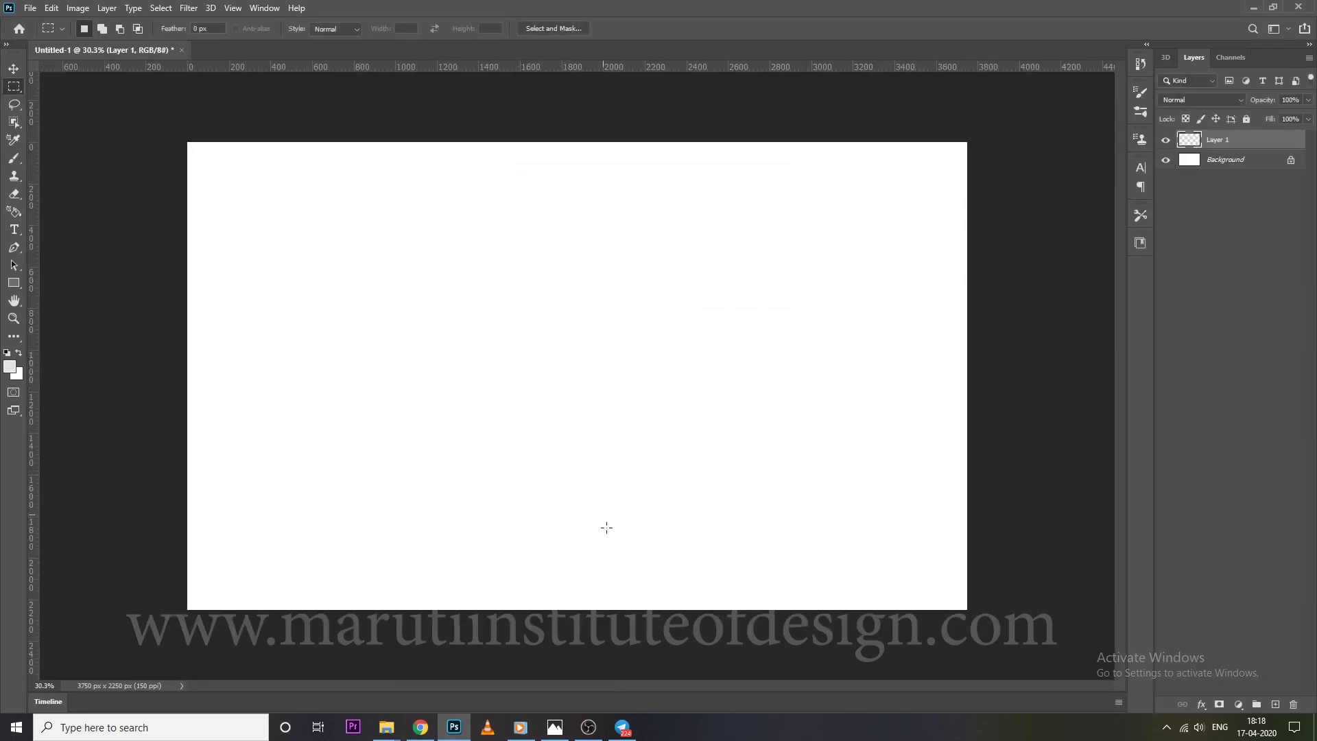
click(554, 727)
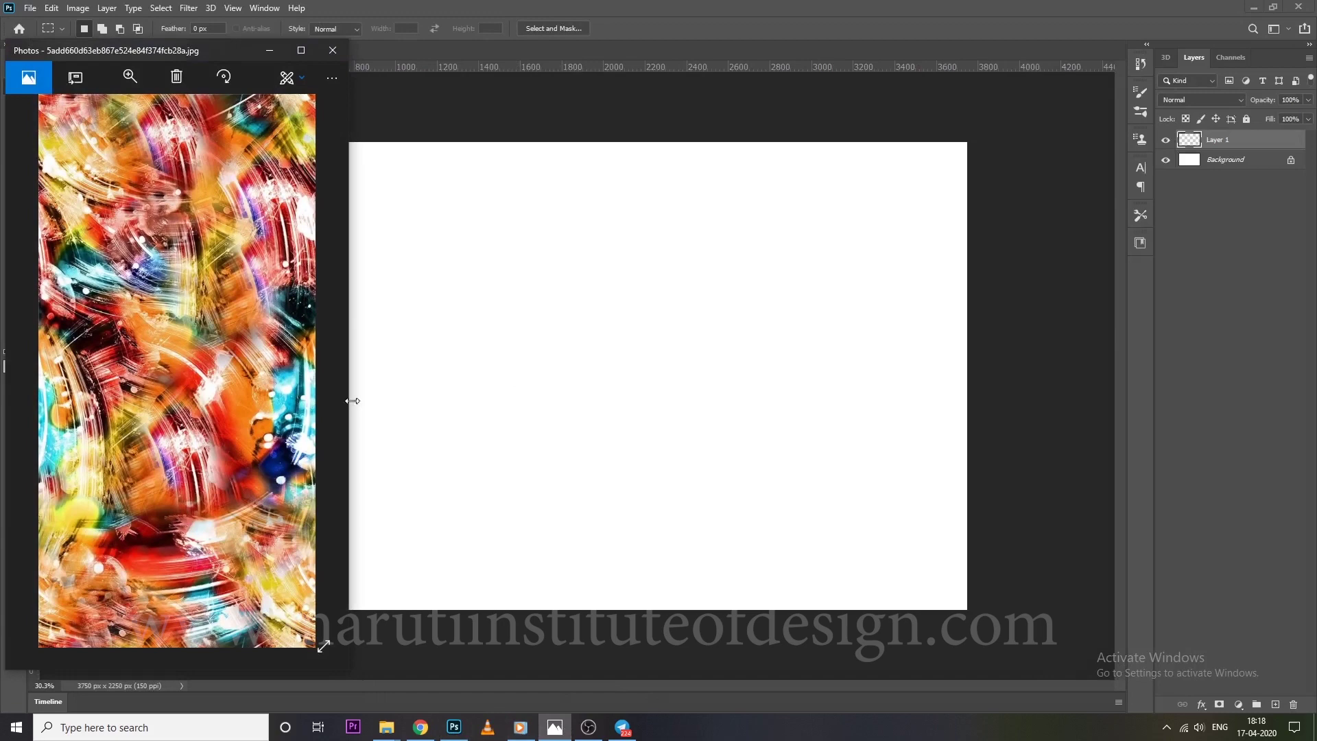
right_click(228, 343)
click(289, 562)
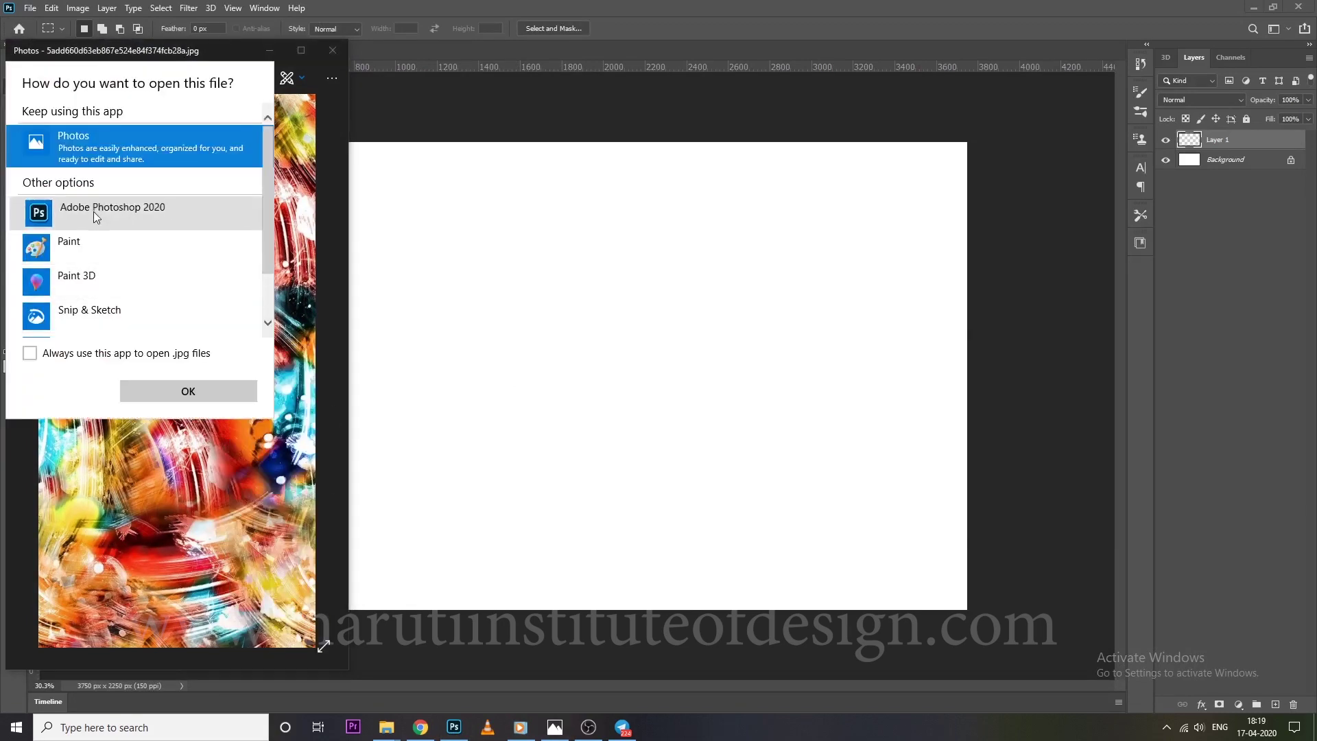
click(93, 212)
Paste the swirl image into Untitled-1, rotate it 90° and stretch it across the canvas
key(ctrl+a)
key(ctrl+c)
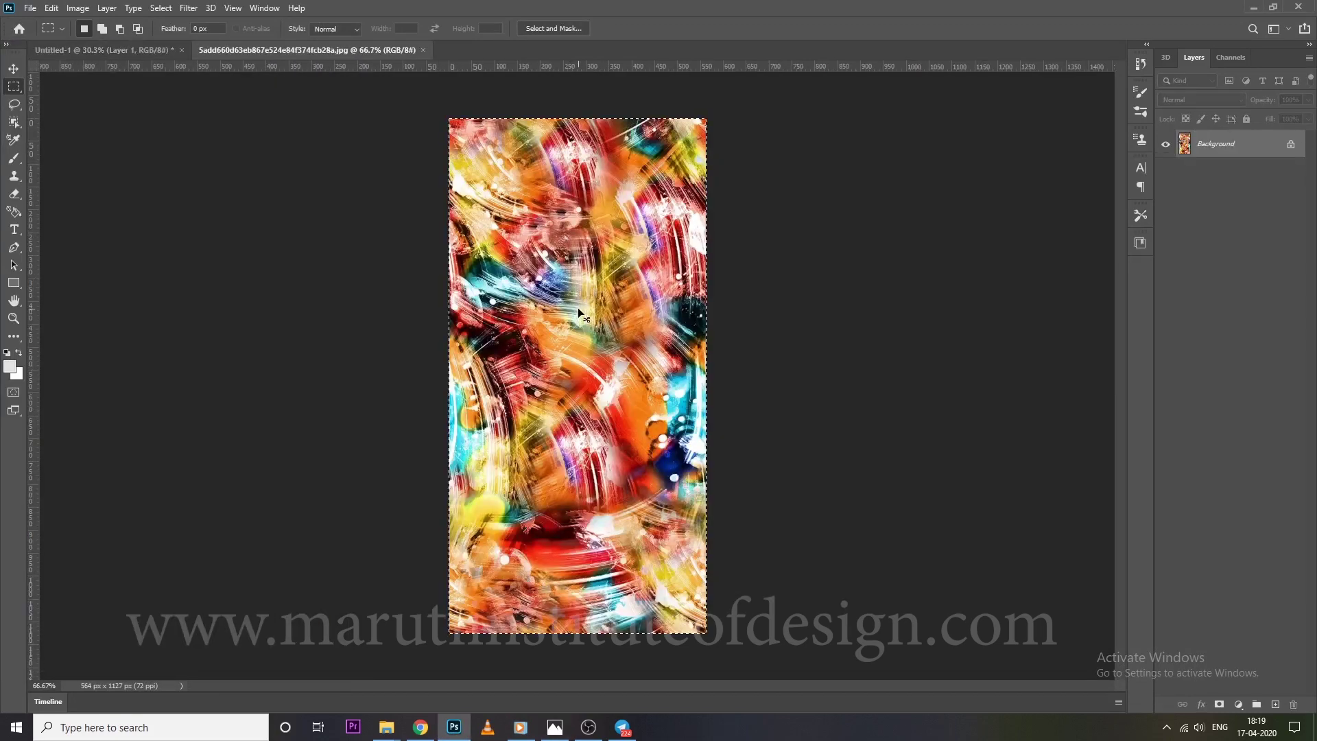
key(ctrl+Tab)
key(ctrl+v)
key(ctrl+t)
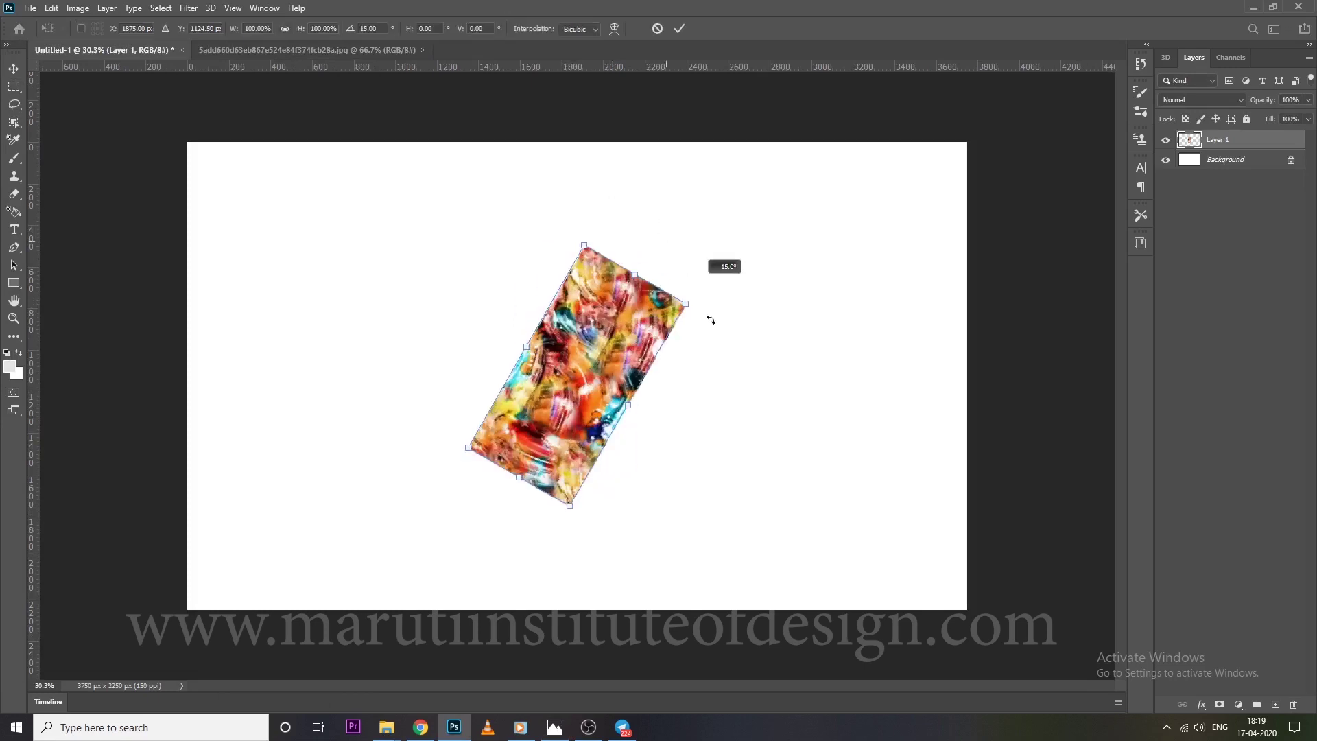
mouse_move(519, 259)
mouse_down()
mouse_move(693, 317)
mouse_move(955, 147)
mouse_up()
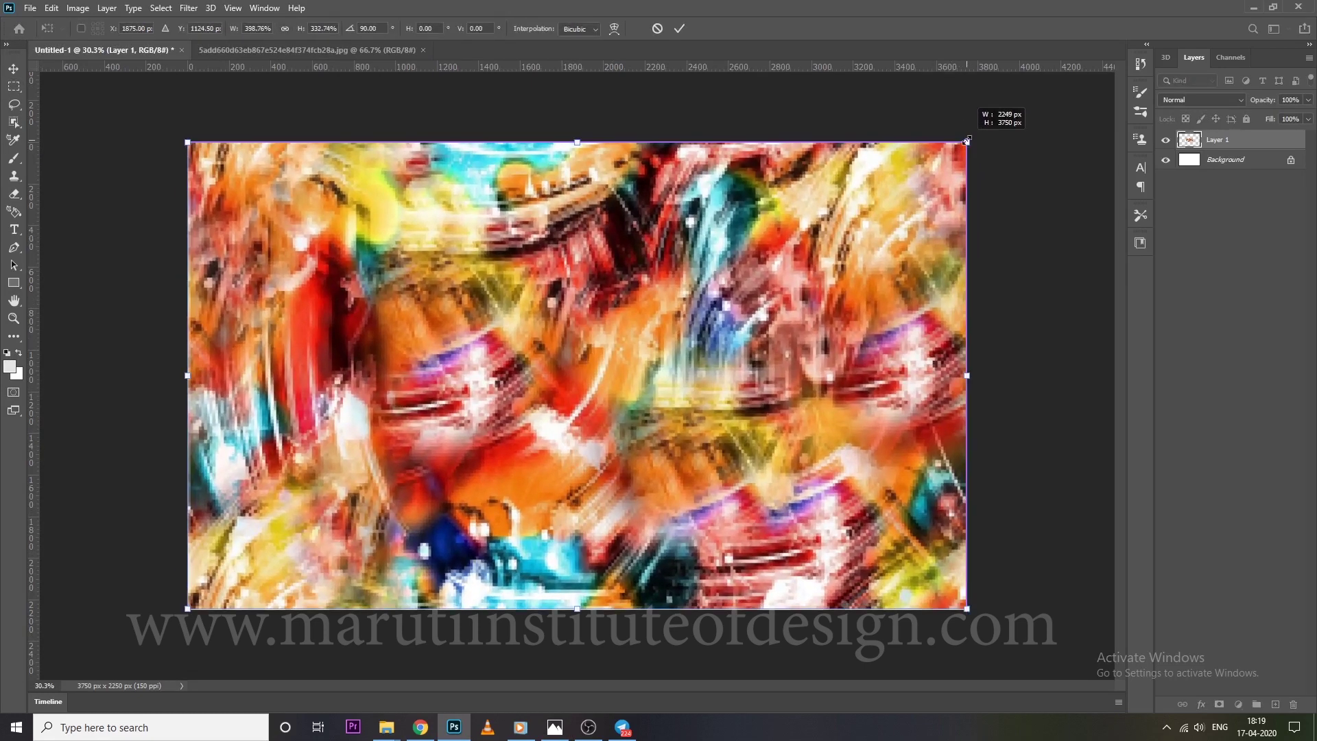
drag(955, 147, 966, 142)
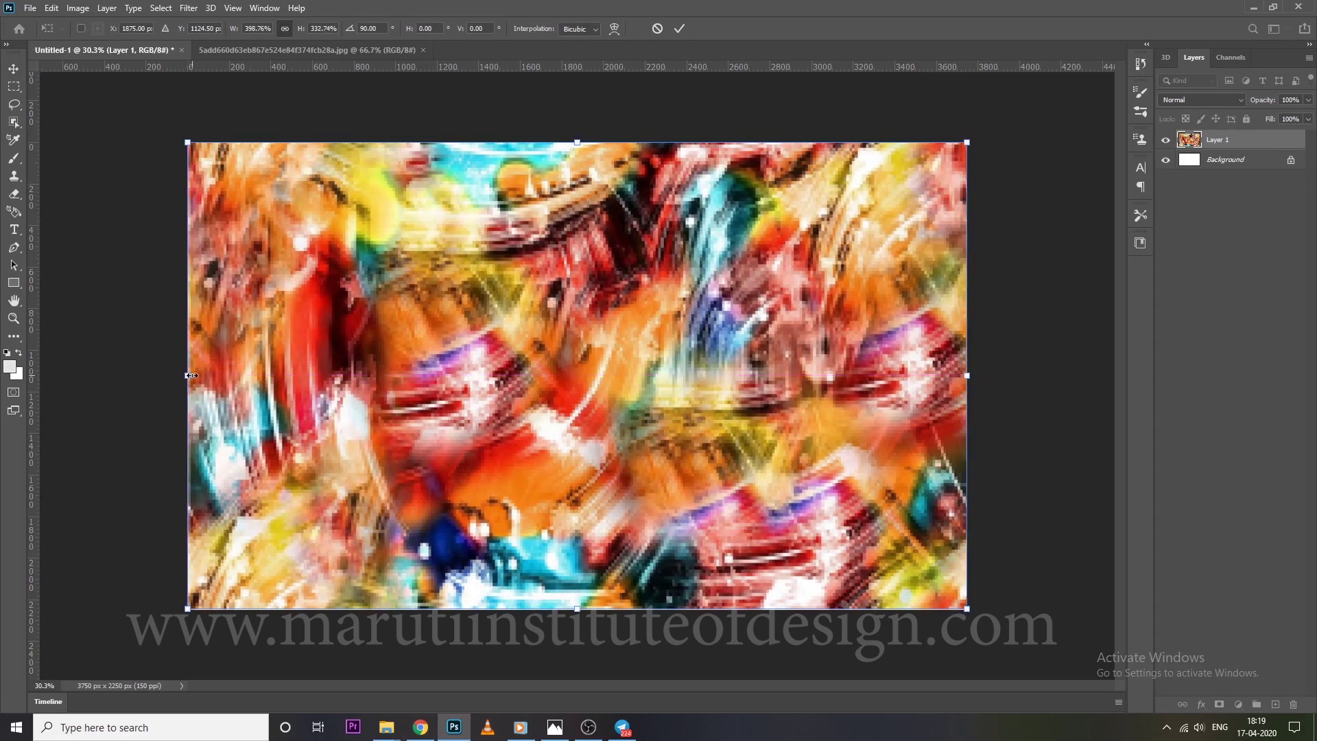
key(Return)
Apply a Field Blur of 192 px to the colourful swirl layer
click(188, 7)
mouse_move(210, 175)
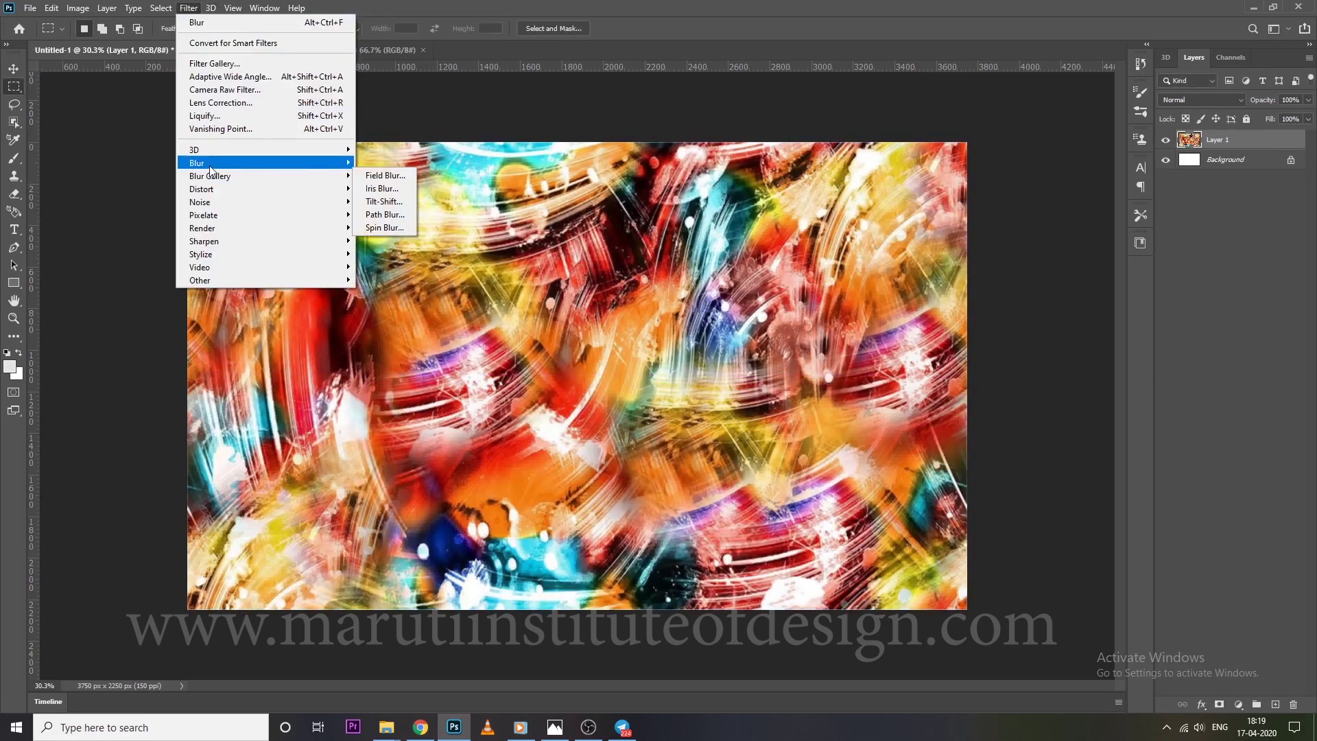
click(382, 176)
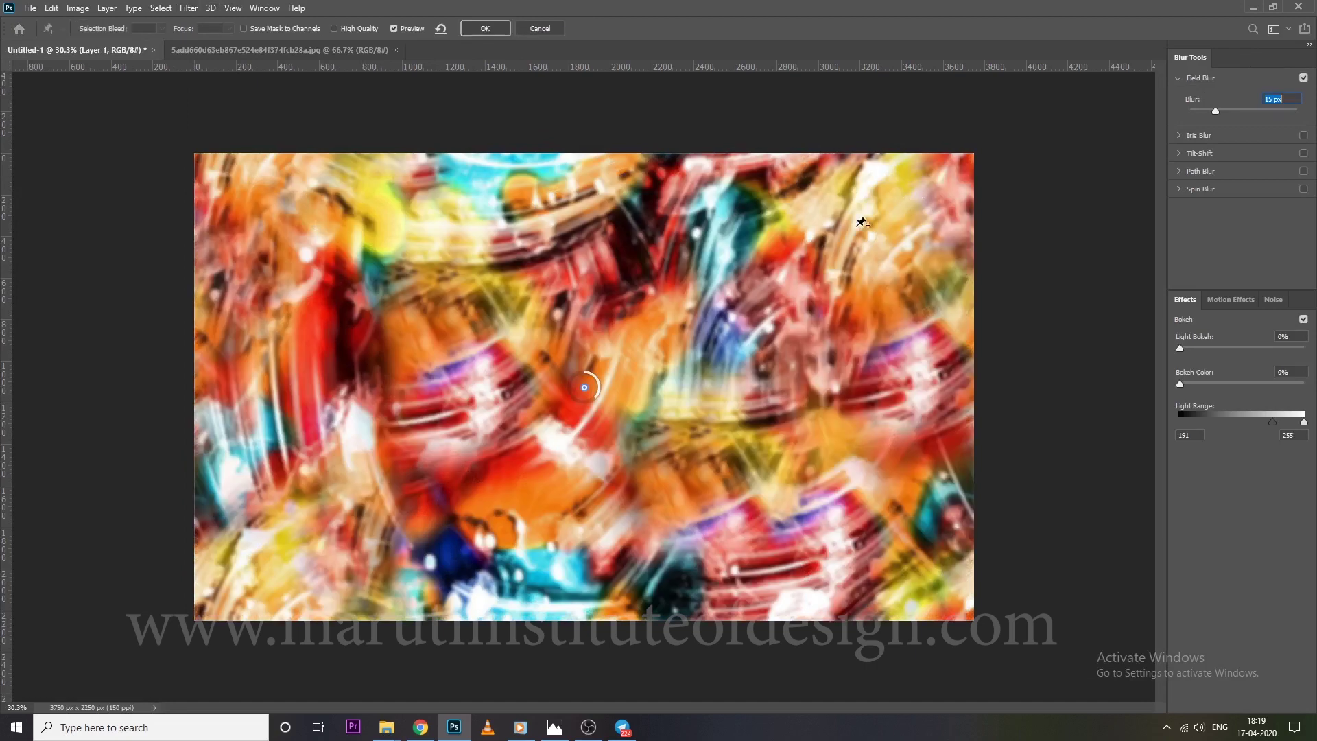
drag(1224, 108, 1265, 109)
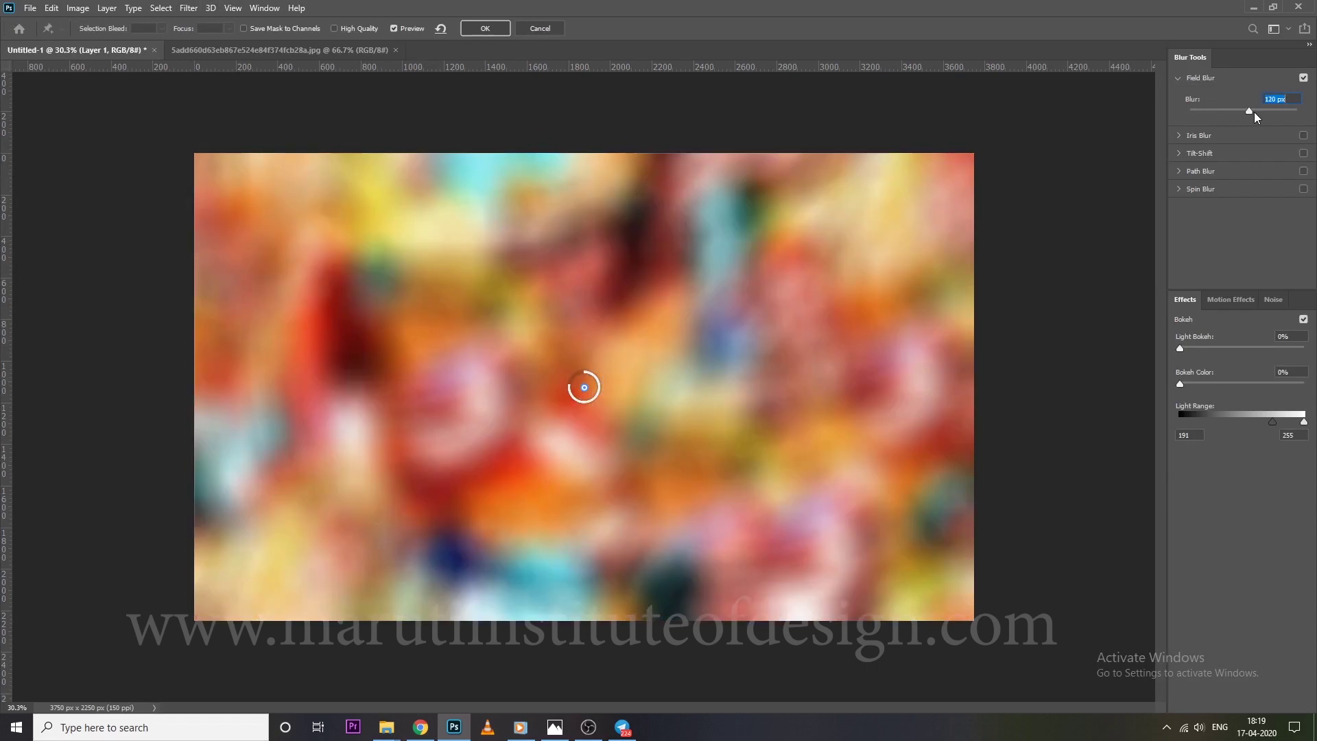
key(Return)
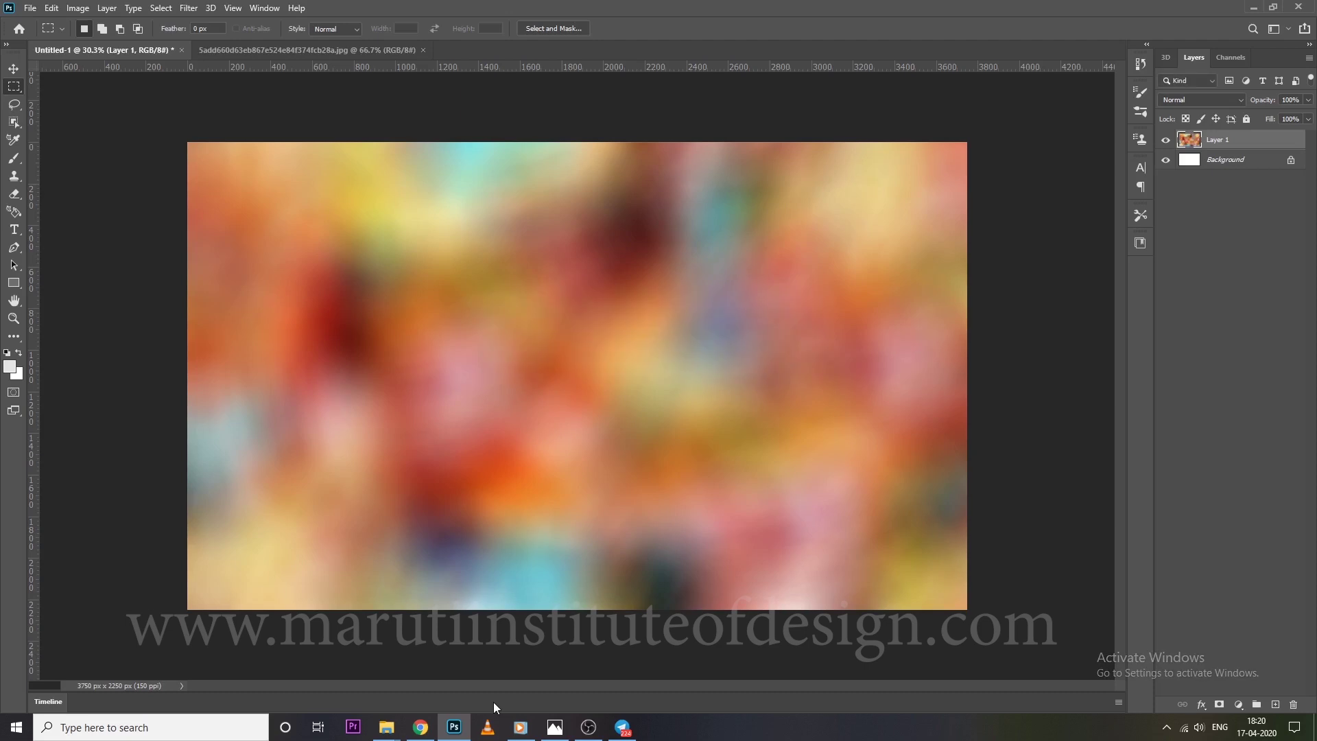
Wrap-offset the blurred layer and clone-stamp over its horizontal and vertical seams
click(187, 8)
mouse_move(237, 347)
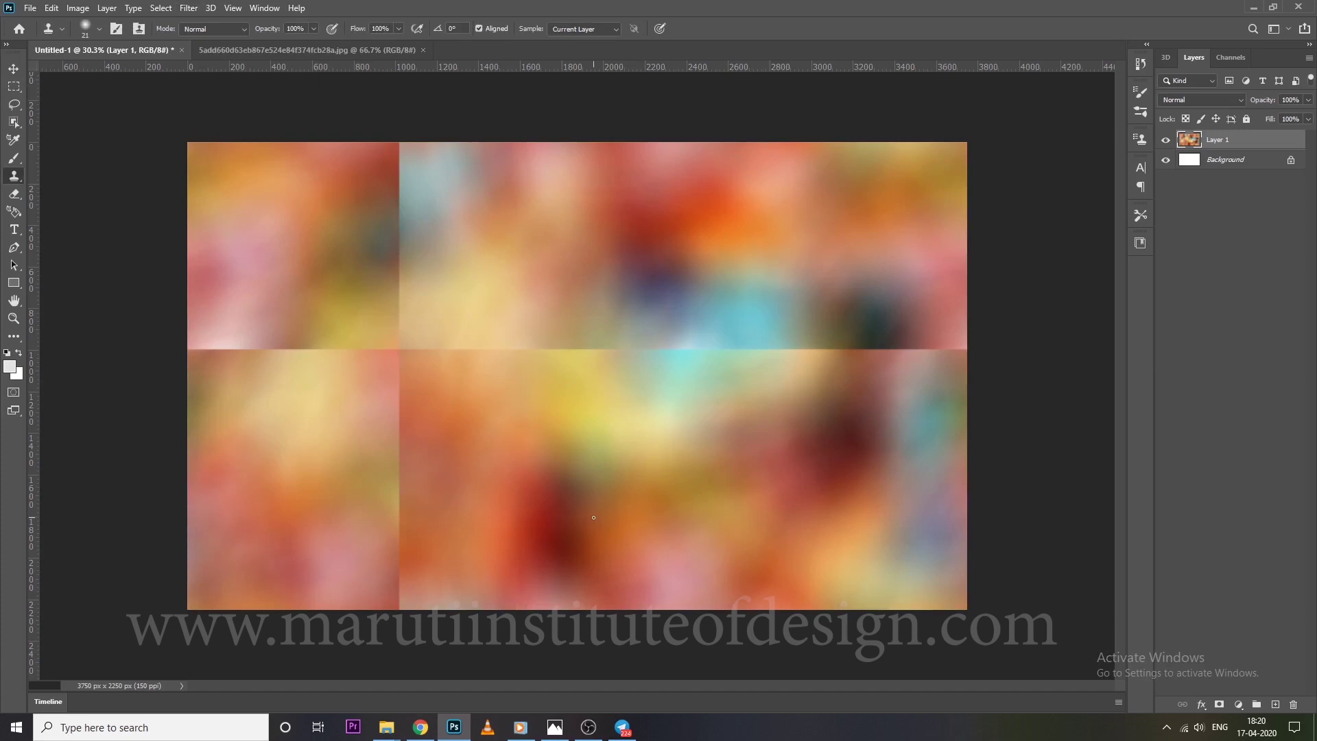
drag(458, 360, 580, 358)
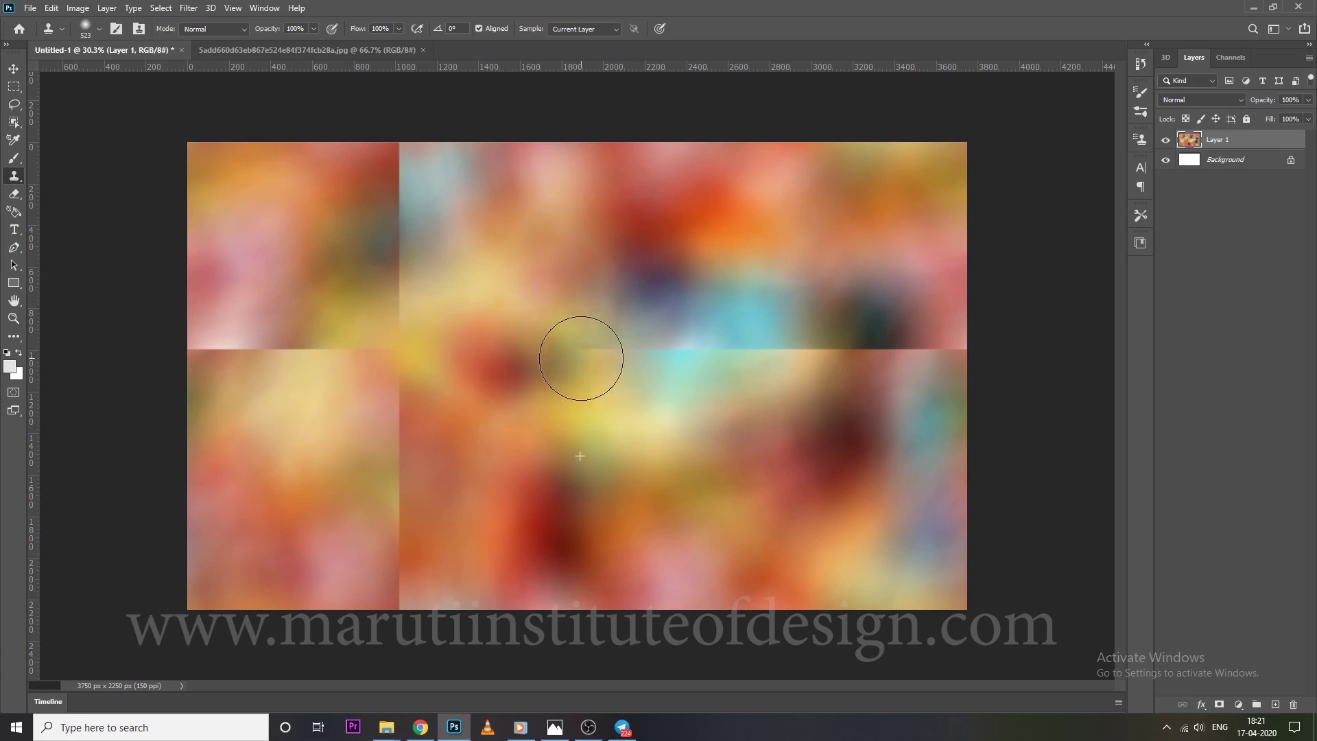
drag(581, 358, 730, 351)
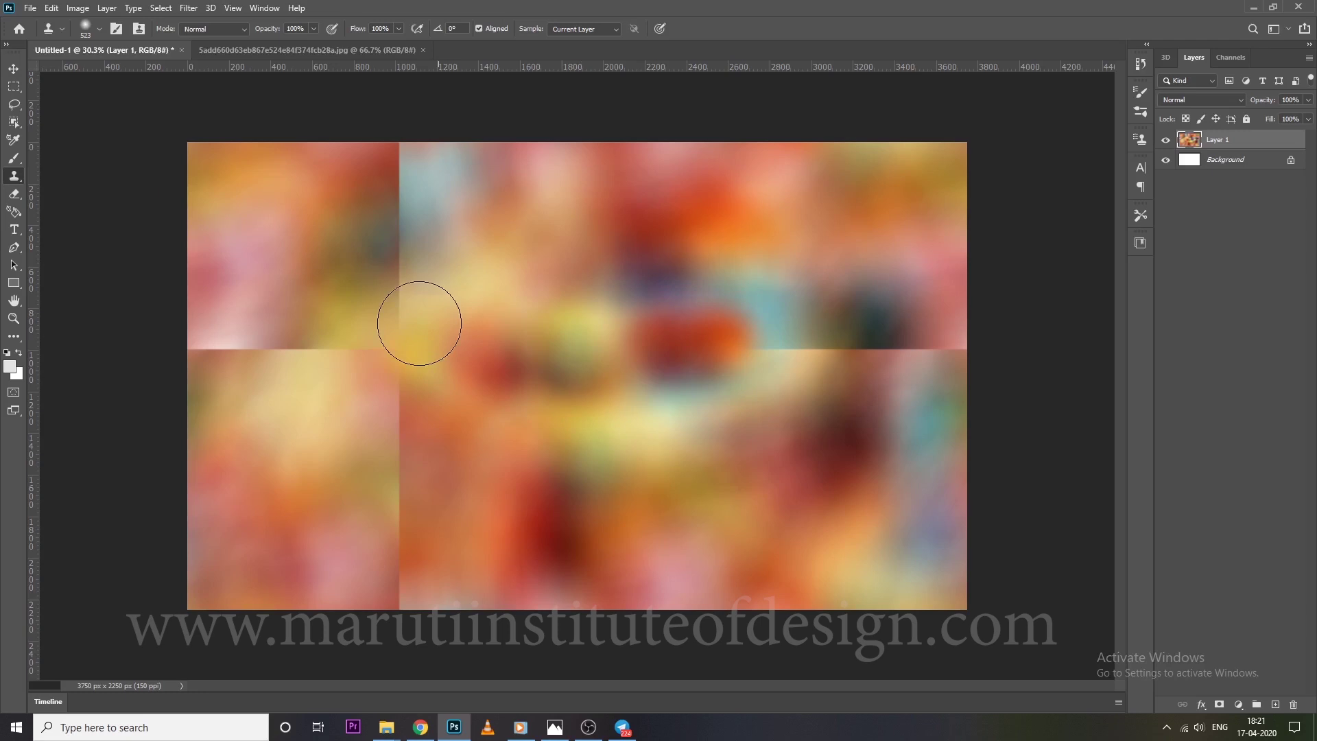
drag(419, 323, 401, 171)
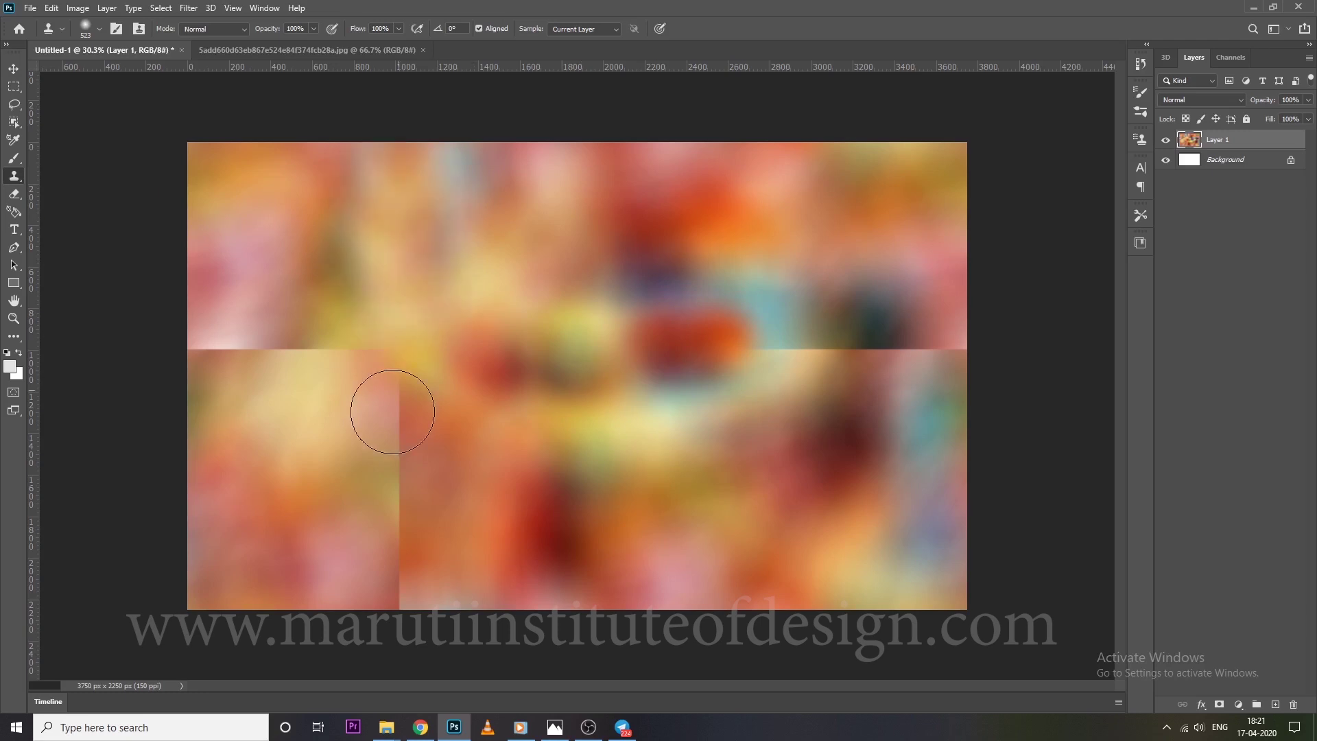
drag(392, 412, 399, 569)
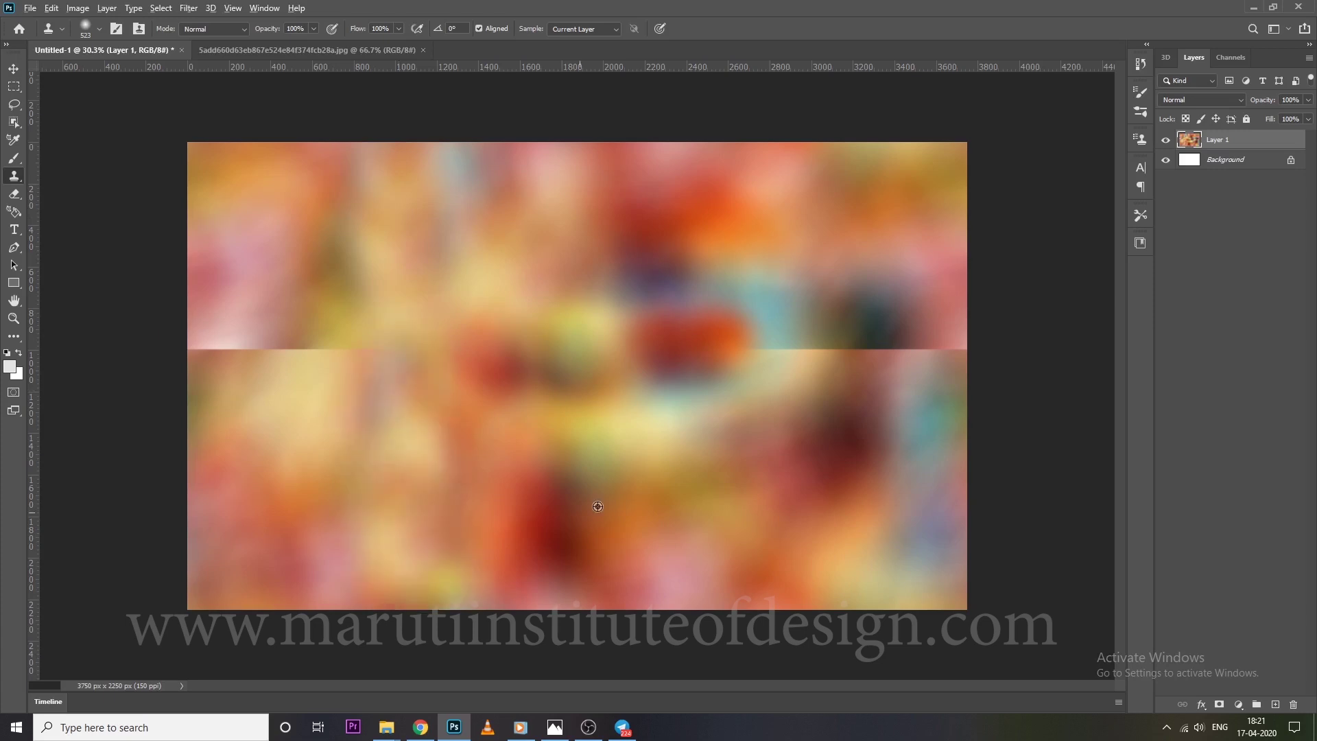
mouse_move(412, 350)
mouse_down()
mouse_move(279, 353)
mouse_move(266, 367)
mouse_move(231, 341)
mouse_up()
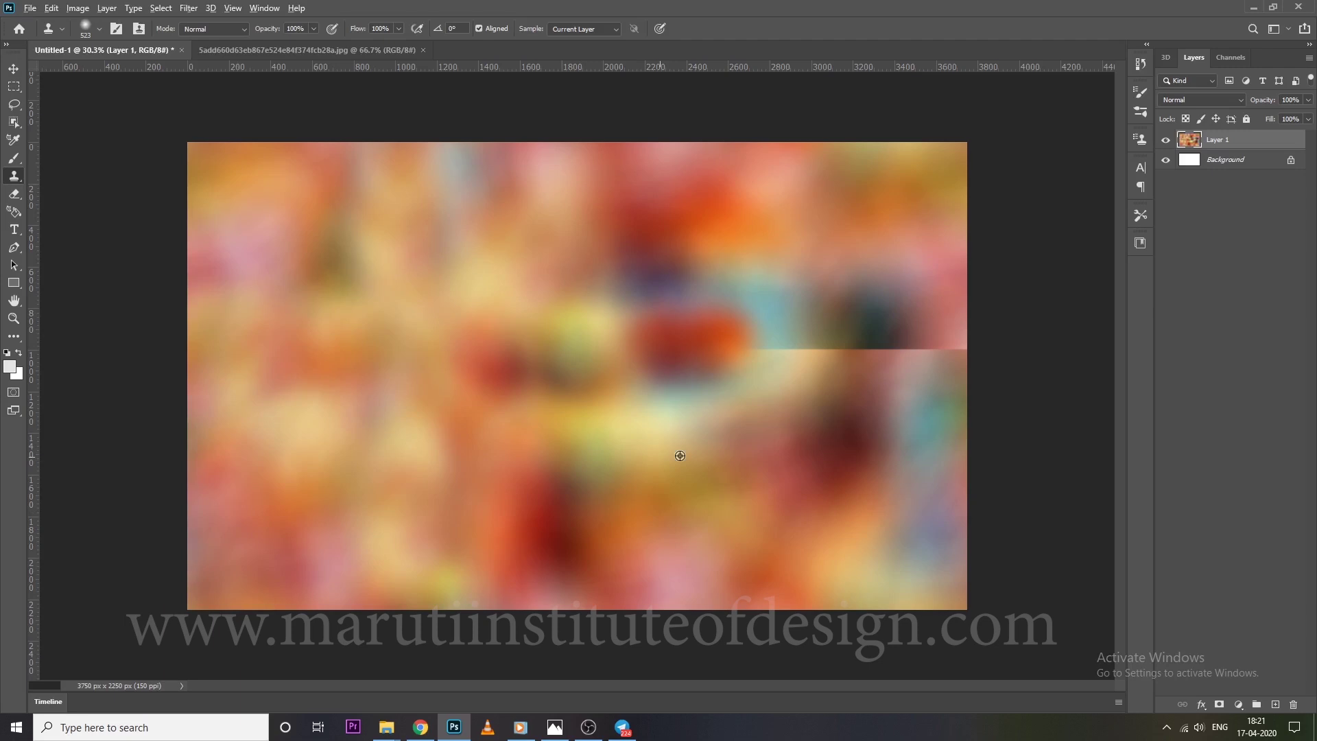
mouse_move(747, 350)
mouse_down()
mouse_move(864, 343)
mouse_move(823, 288)
mouse_up()
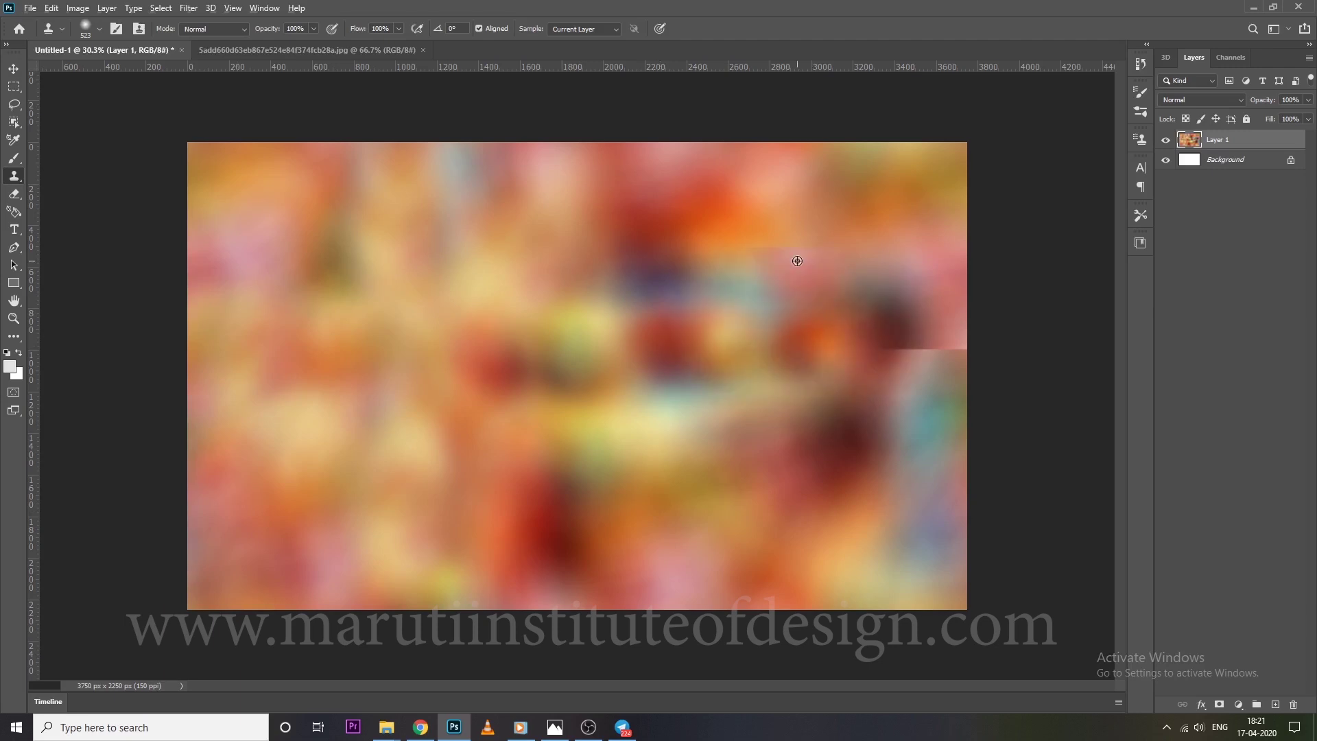
alt+click(796, 261)
drag(905, 346, 825, 347)
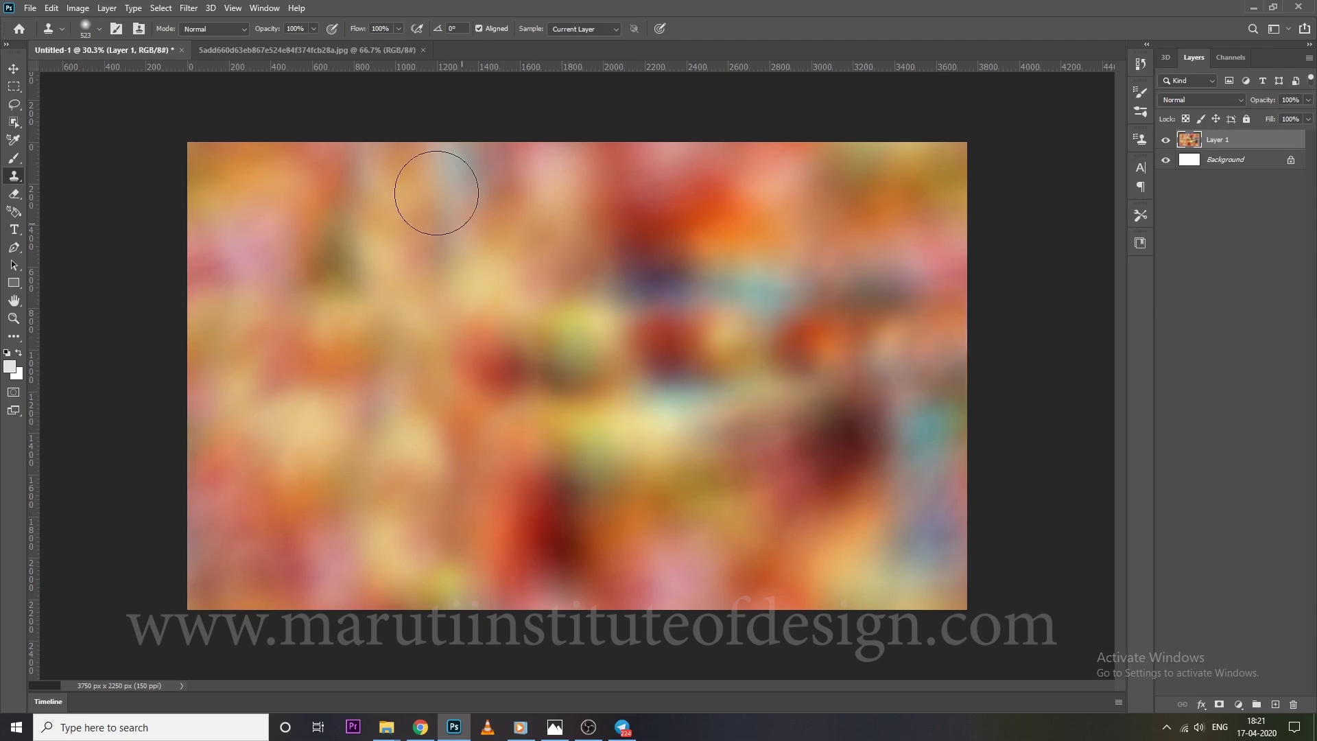
click(188, 8)
Offset the blurred layer again and clone texture over the seam in the lower centre
click(387, 342)
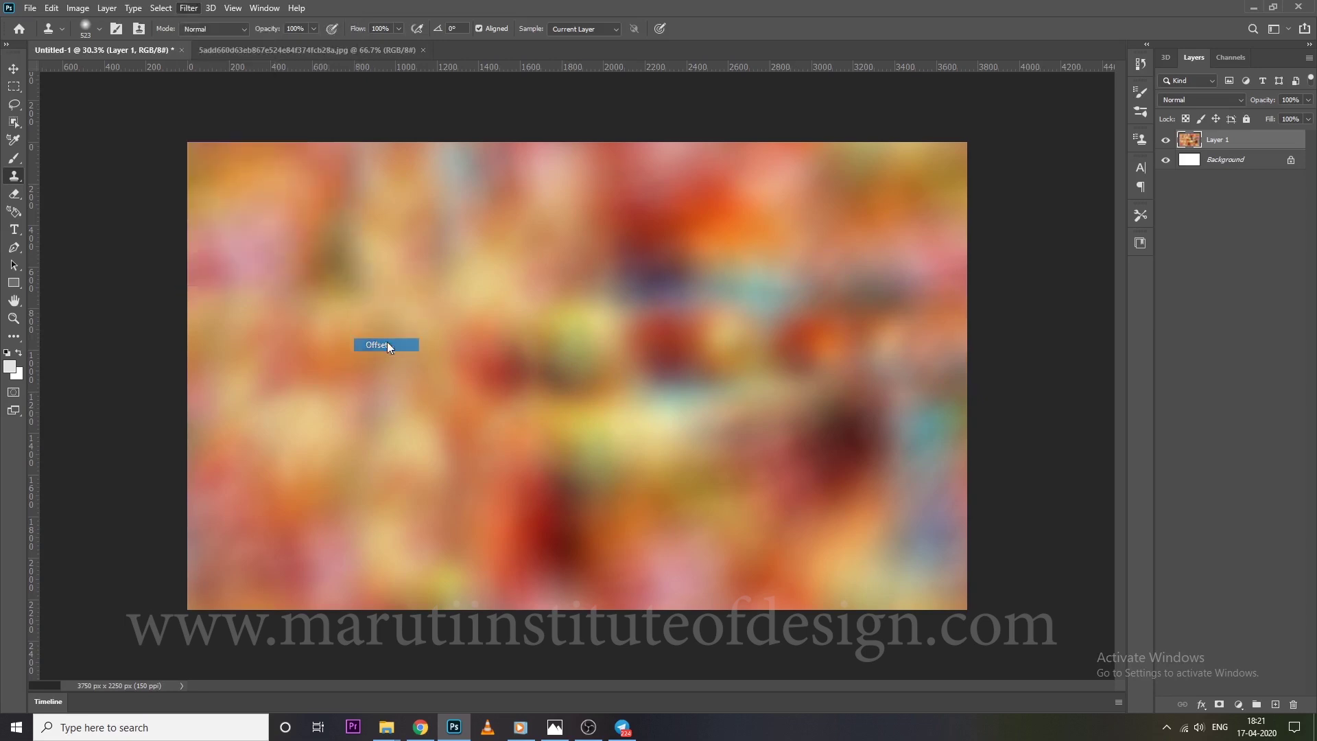
mouse_move(370, 266)
mouse_down()
mouse_move(405, 227)
mouse_move(450, 224)
mouse_up()
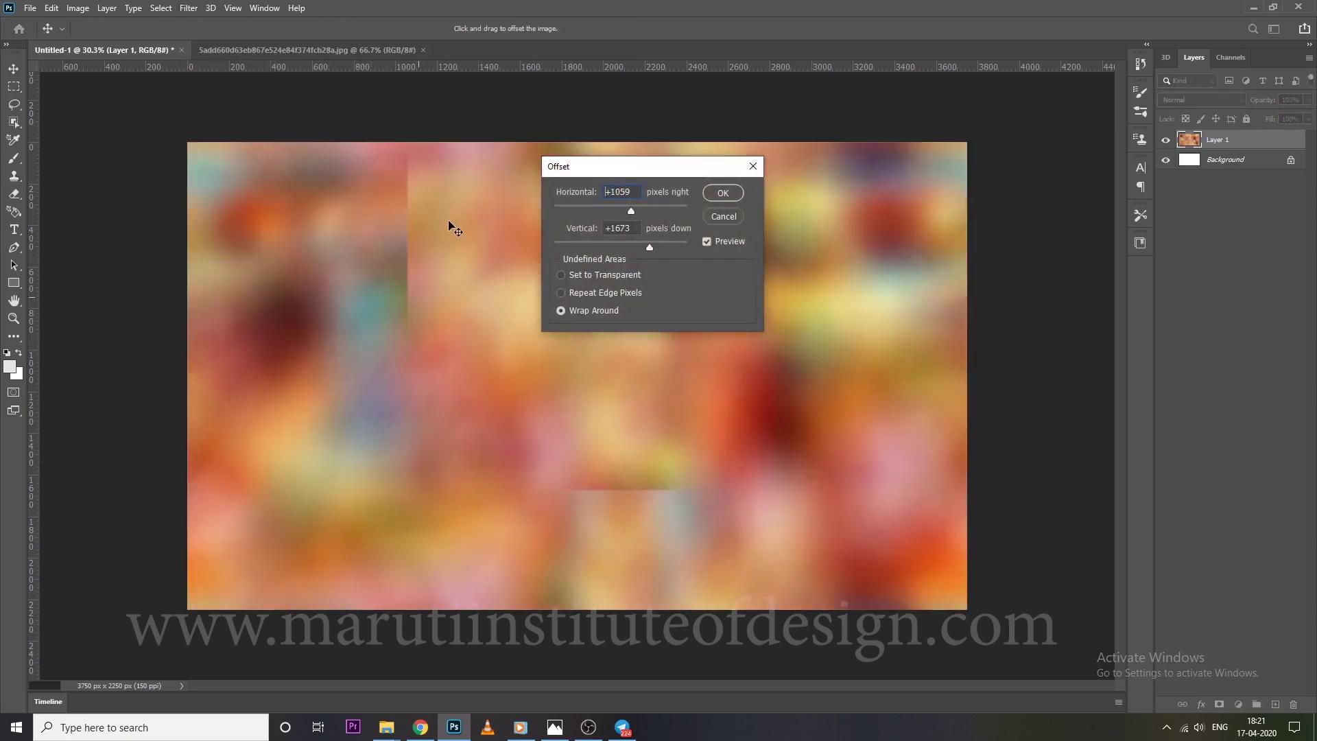
click(723, 194)
key(s)
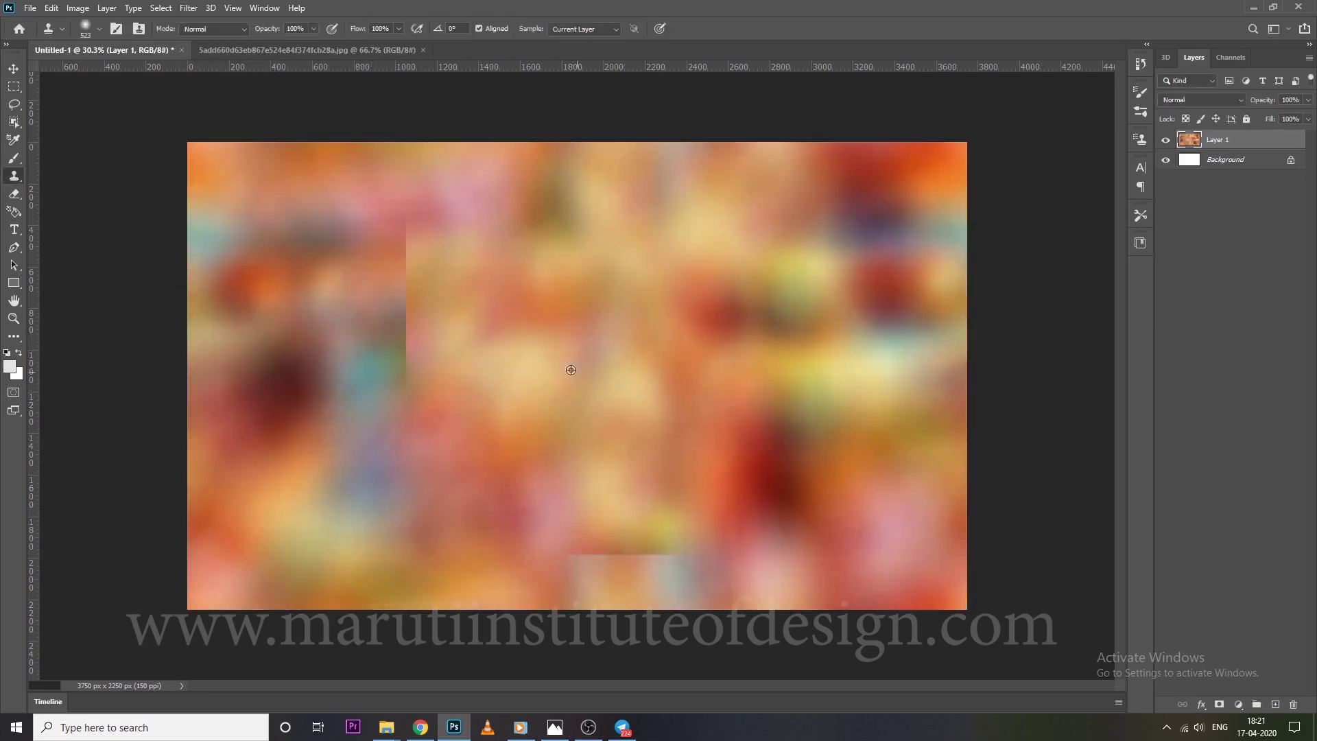
alt+click(568, 368)
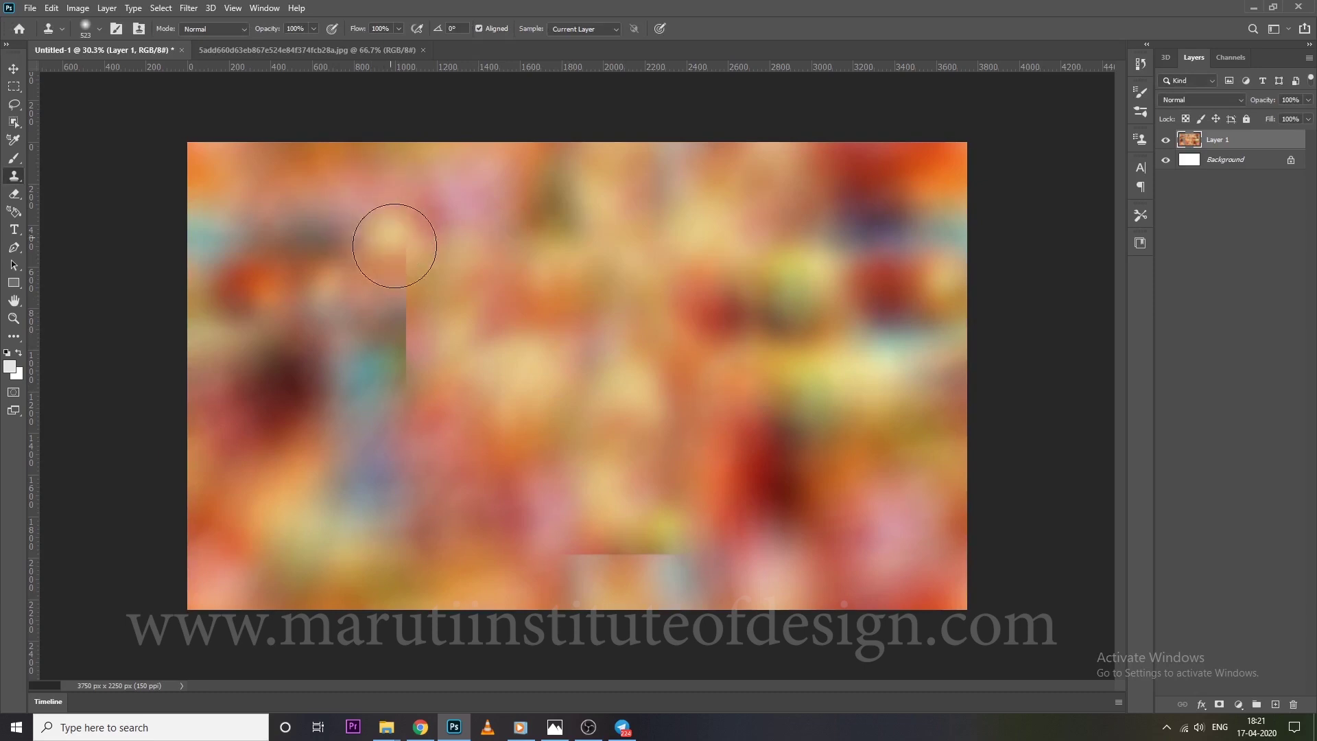
alt+click(549, 263)
mouse_move(587, 544)
mouse_down()
mouse_move(648, 541)
mouse_move(606, 519)
mouse_up()
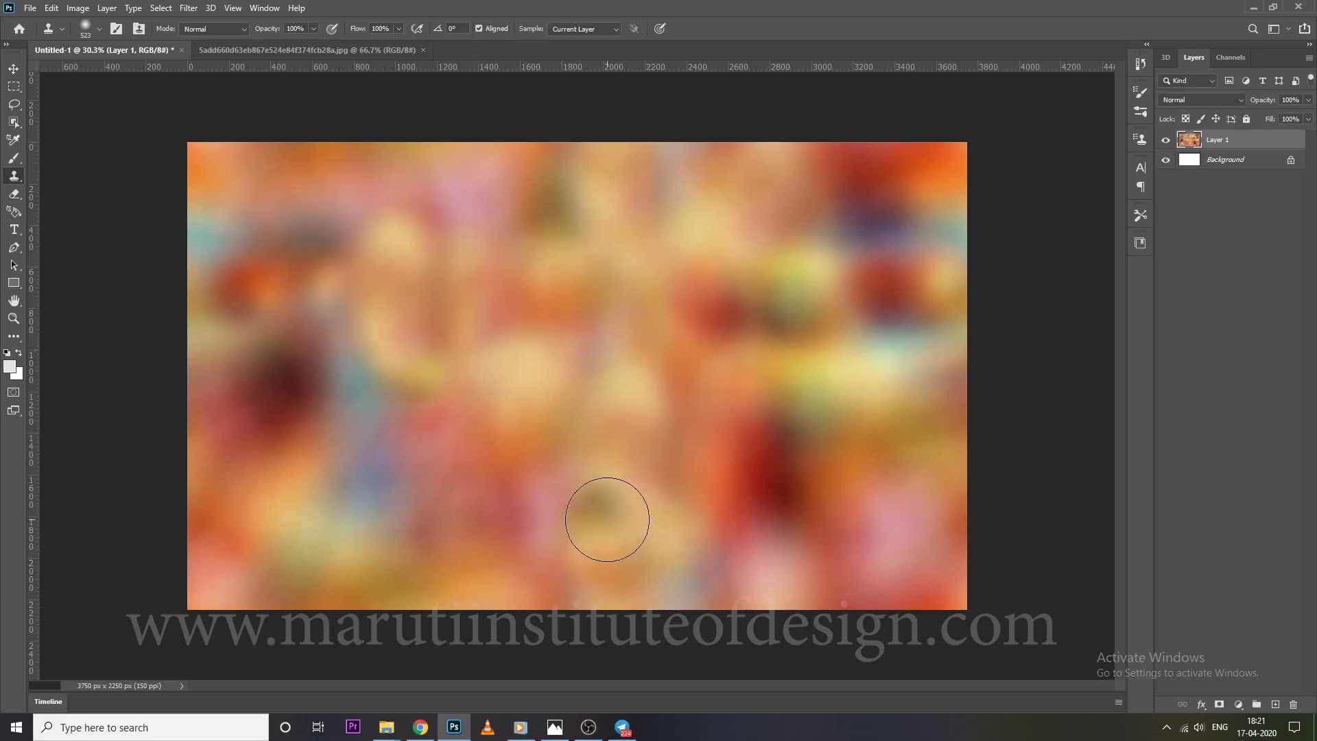
alt+click(607, 430)
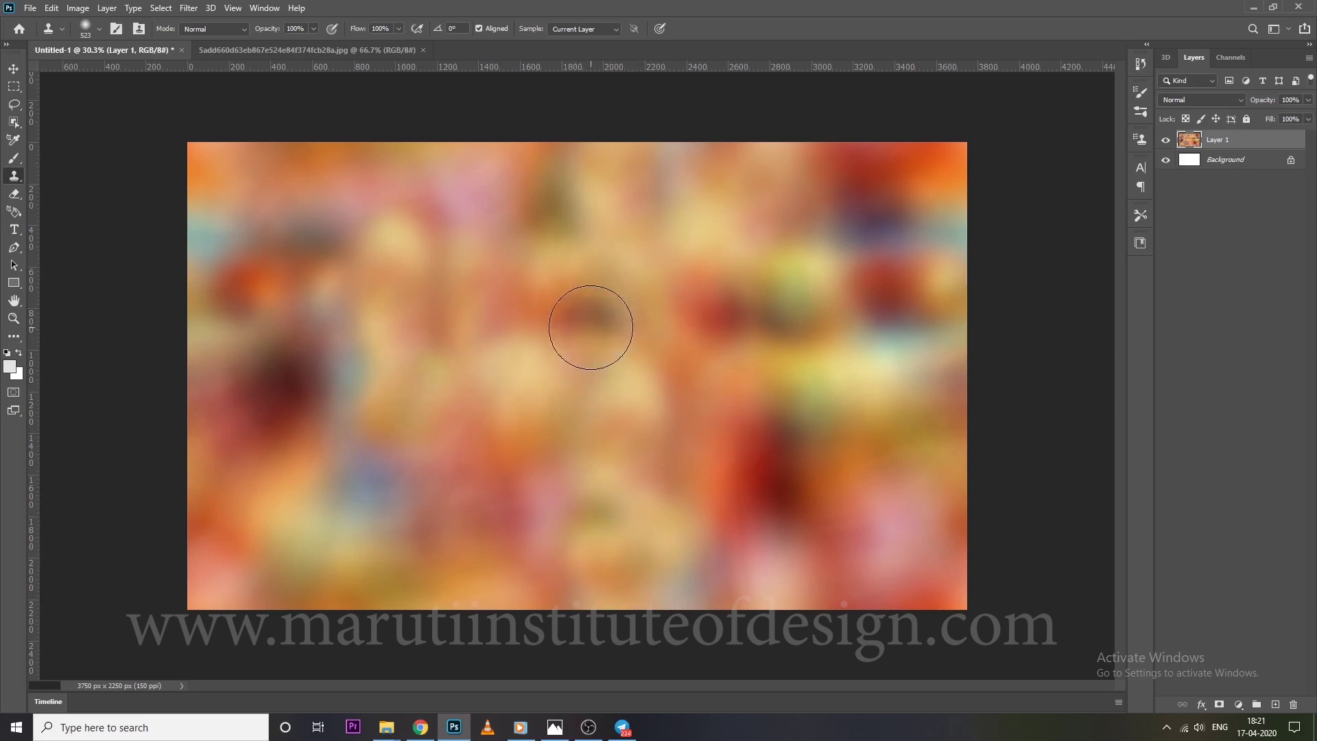
Reapply the offset and add a new empty layer above the background
key(ctrl+z)
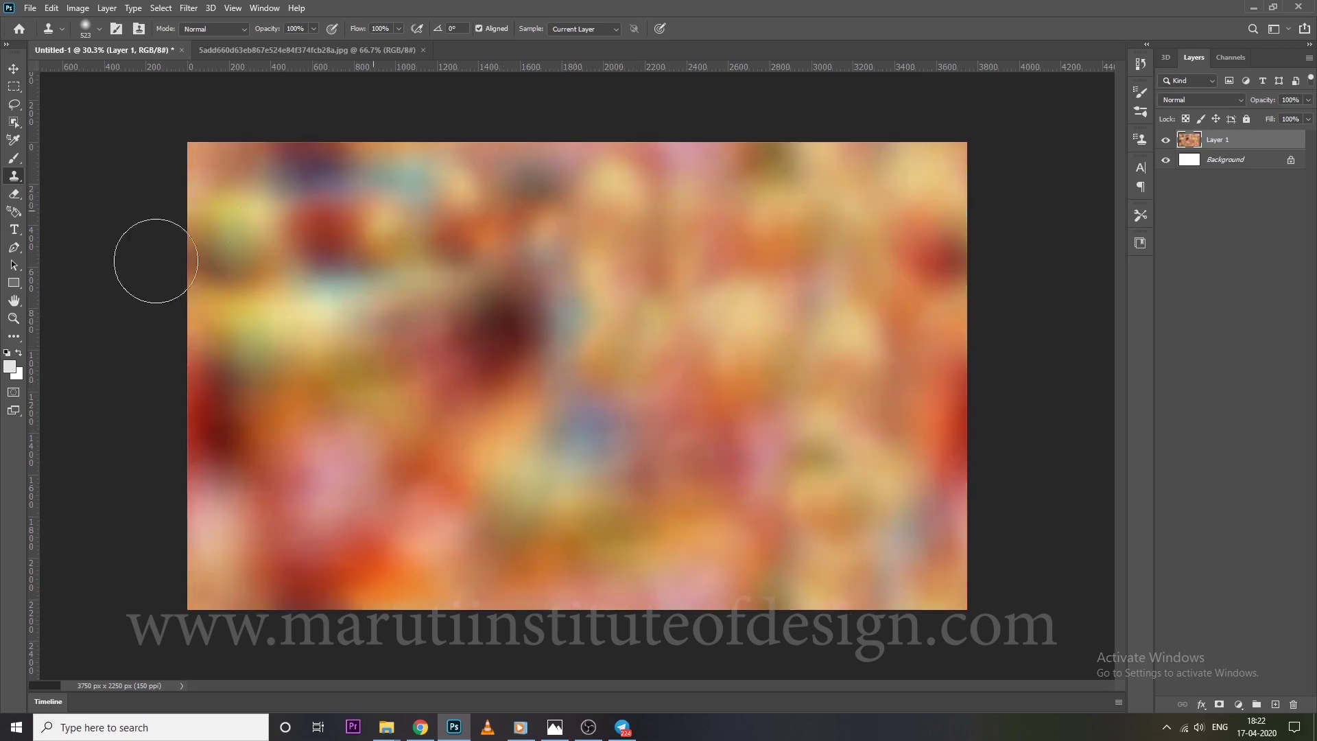
alt+scroll(502, 354, up, 2)
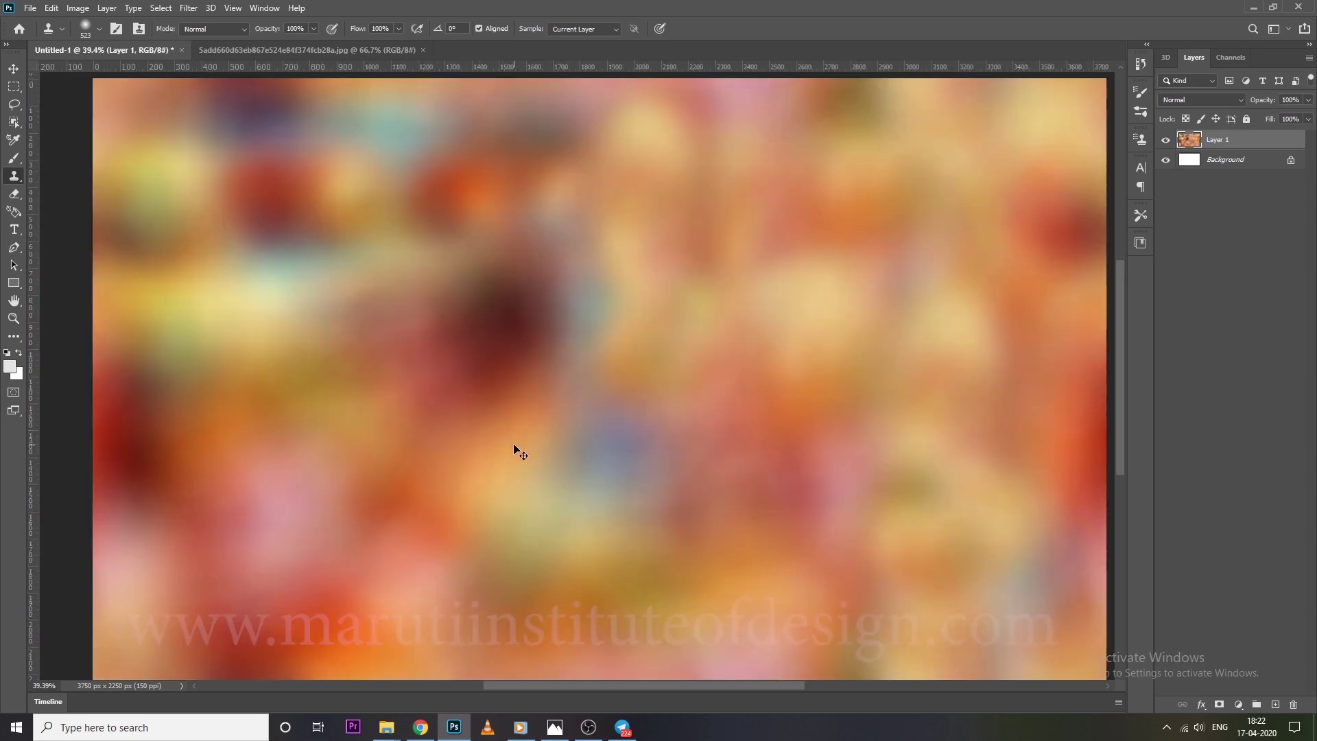
key(ctrl+shift+n)
key(Escape)
key(ctrl+shift+alt+n)
Try cloning lighter colour over the dark blob, then undo the stroke
alt+scroll(539, 384, down, 1)
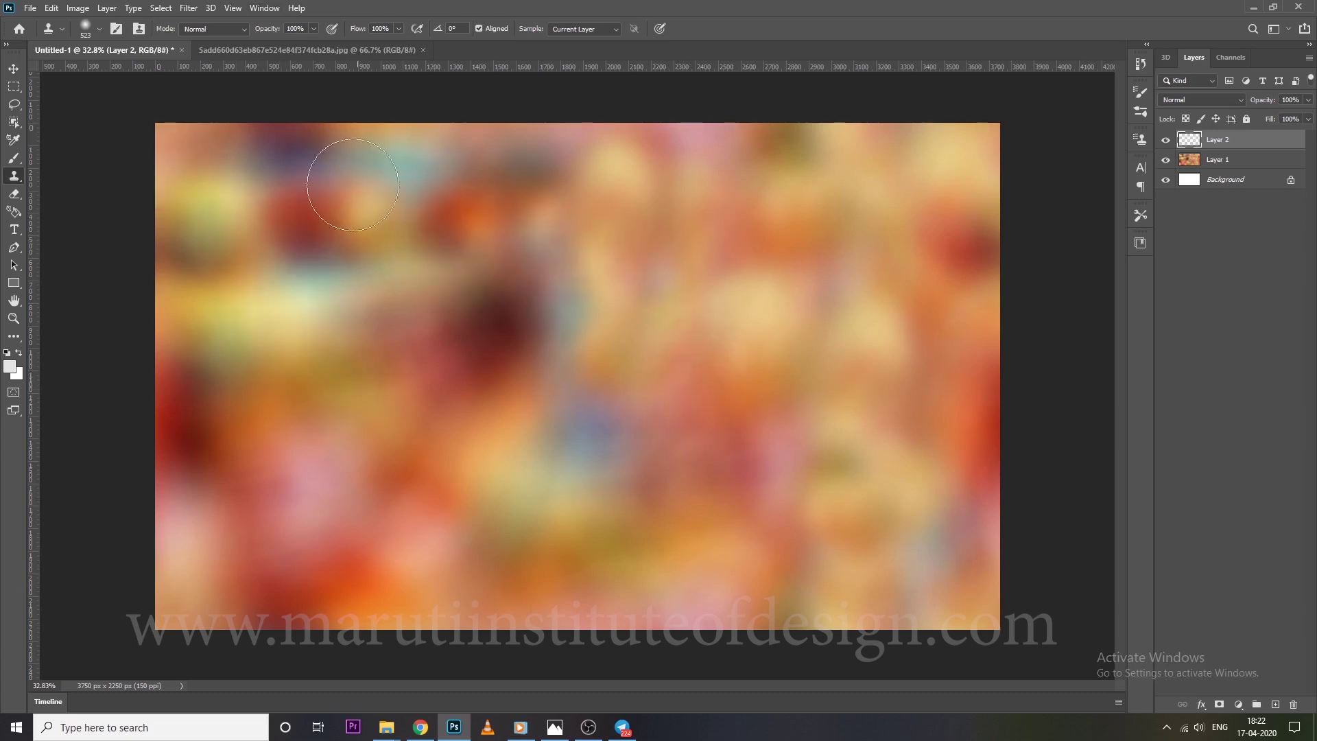
drag(353, 184, 501, 274)
key(ctrl+z)
scroll(519, 443, down, 3)
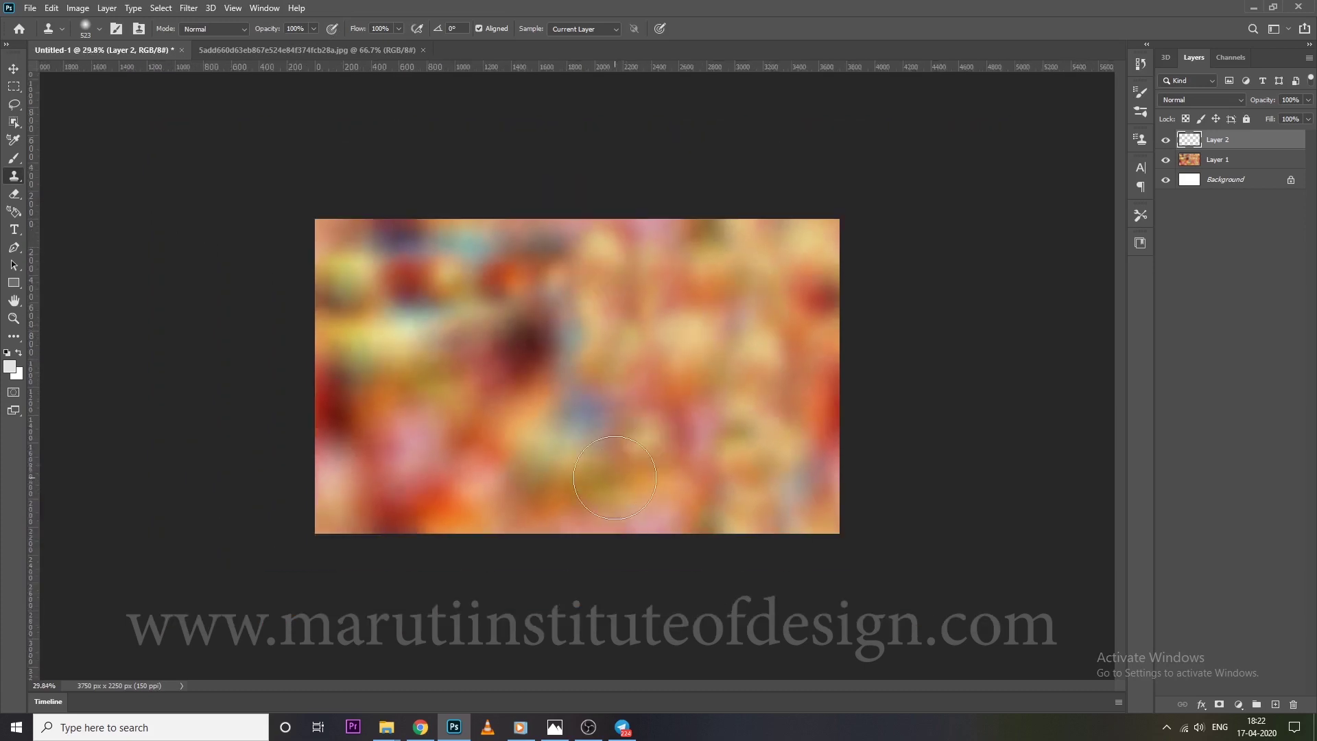
Add empty Layer 3 above Layer 2 and switch to Chrome
key(ctrl+shift+n)
key(Return)
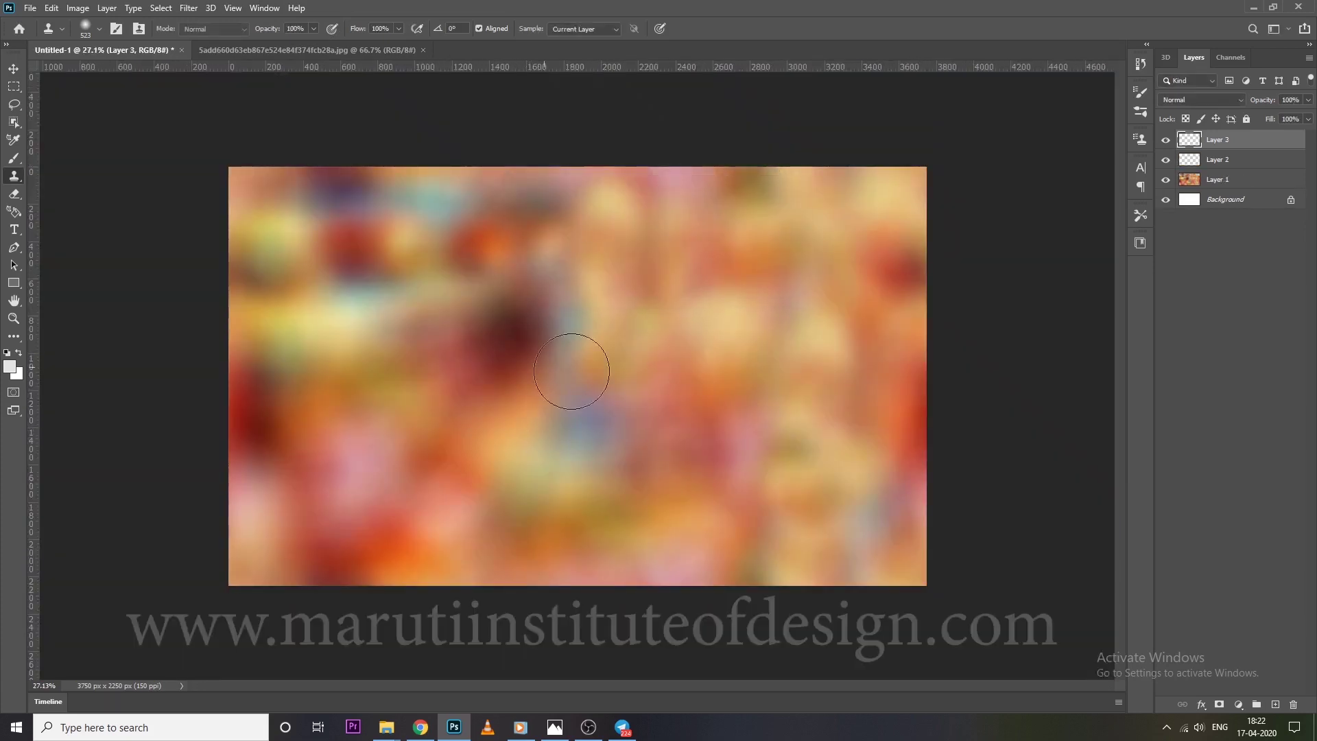
click(421, 728)
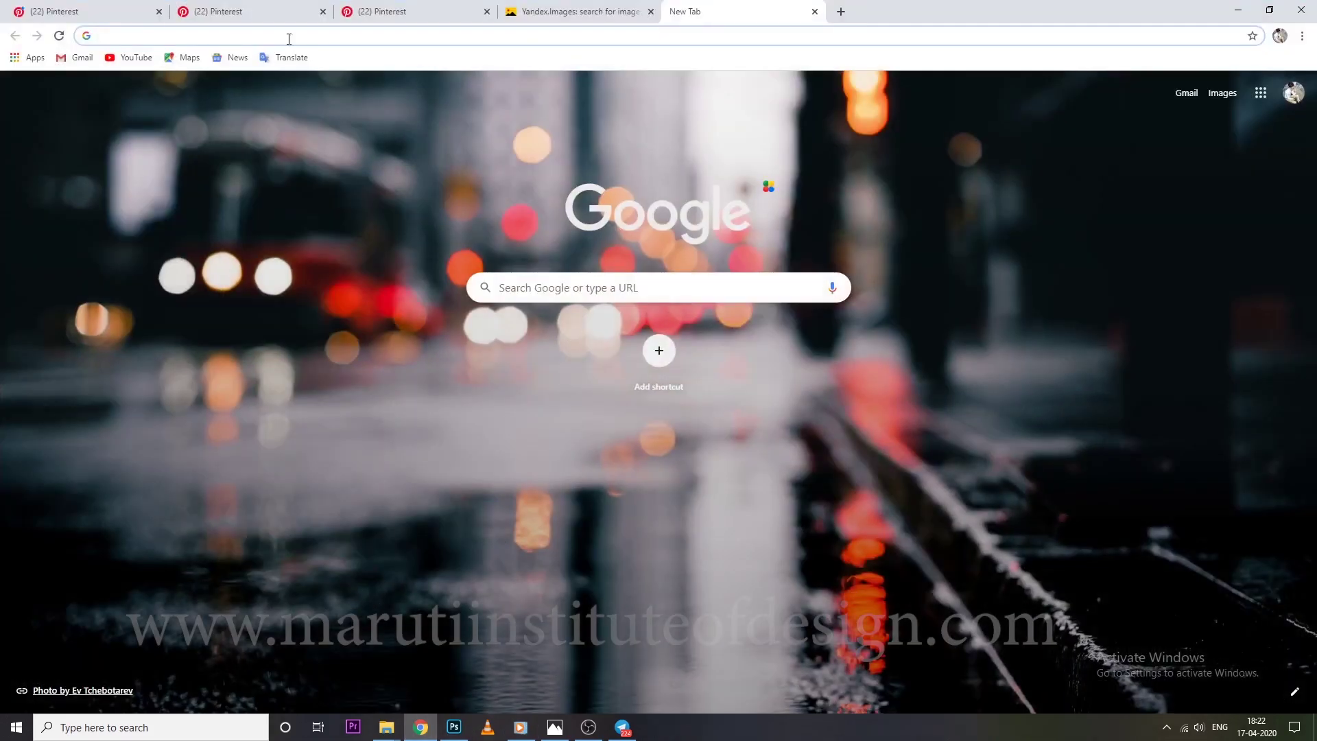
Move between OBS, Photoshop and Chrome via the taskbar, ending on Chrome
click(580, 728)
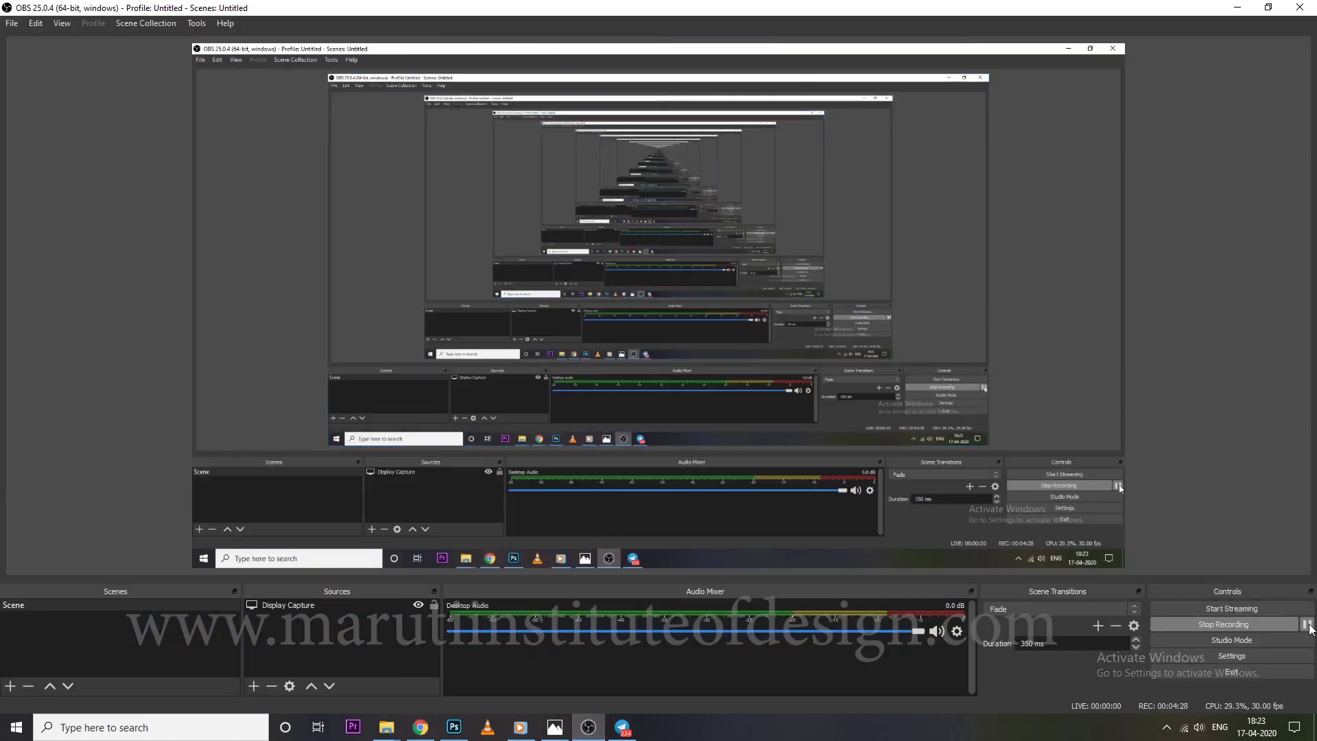
click(1237, 8)
scroll(271, 315, down, 2)
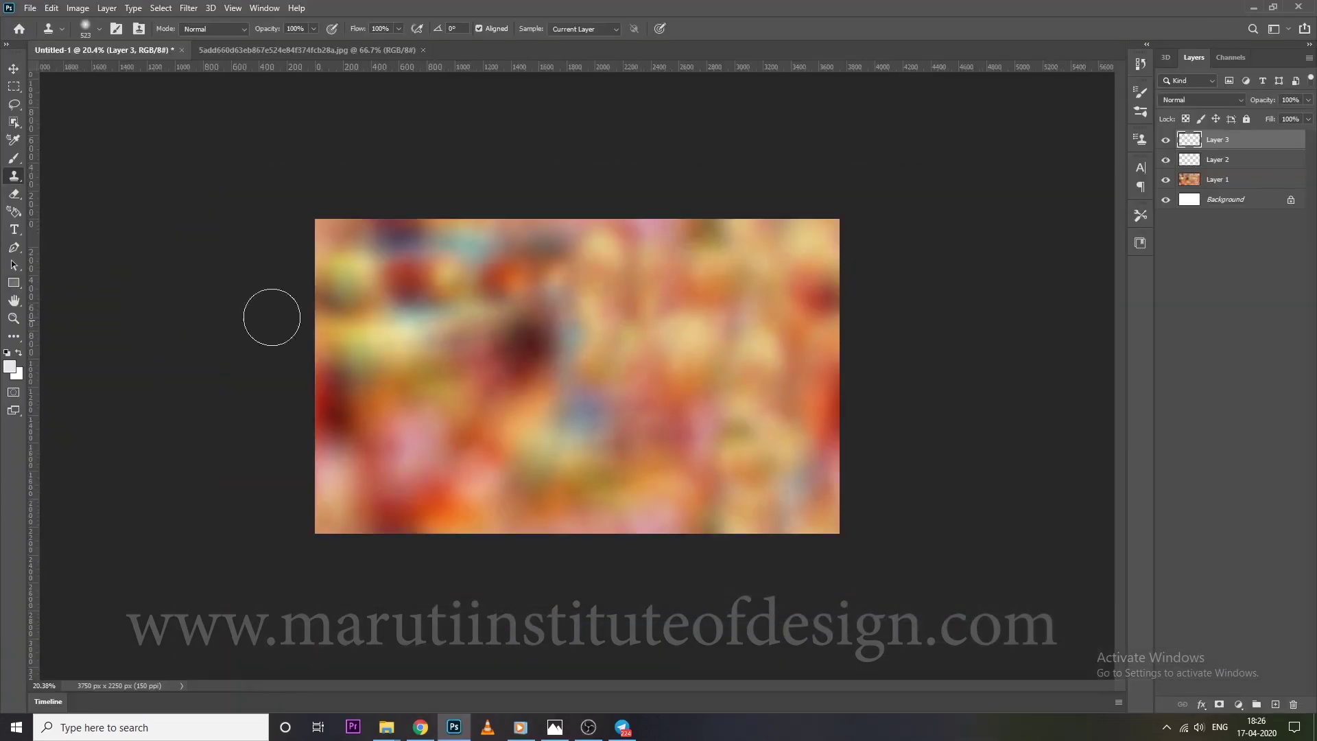
scroll(436, 353, up, 3)
scroll(447, 372, down, 1)
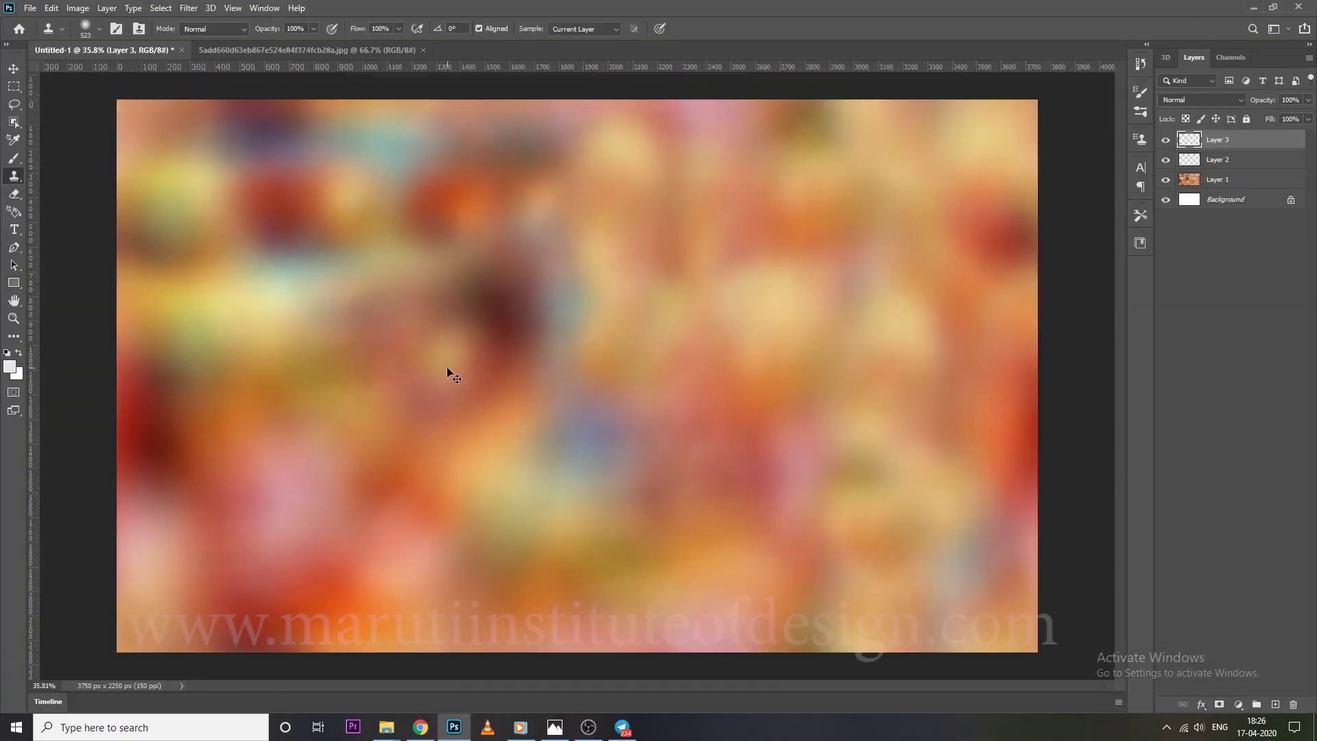
click(487, 727)
click(415, 733)
Open the pink-and-grey marble Pinterest pin and save its image to the Desktop
click(576, 11)
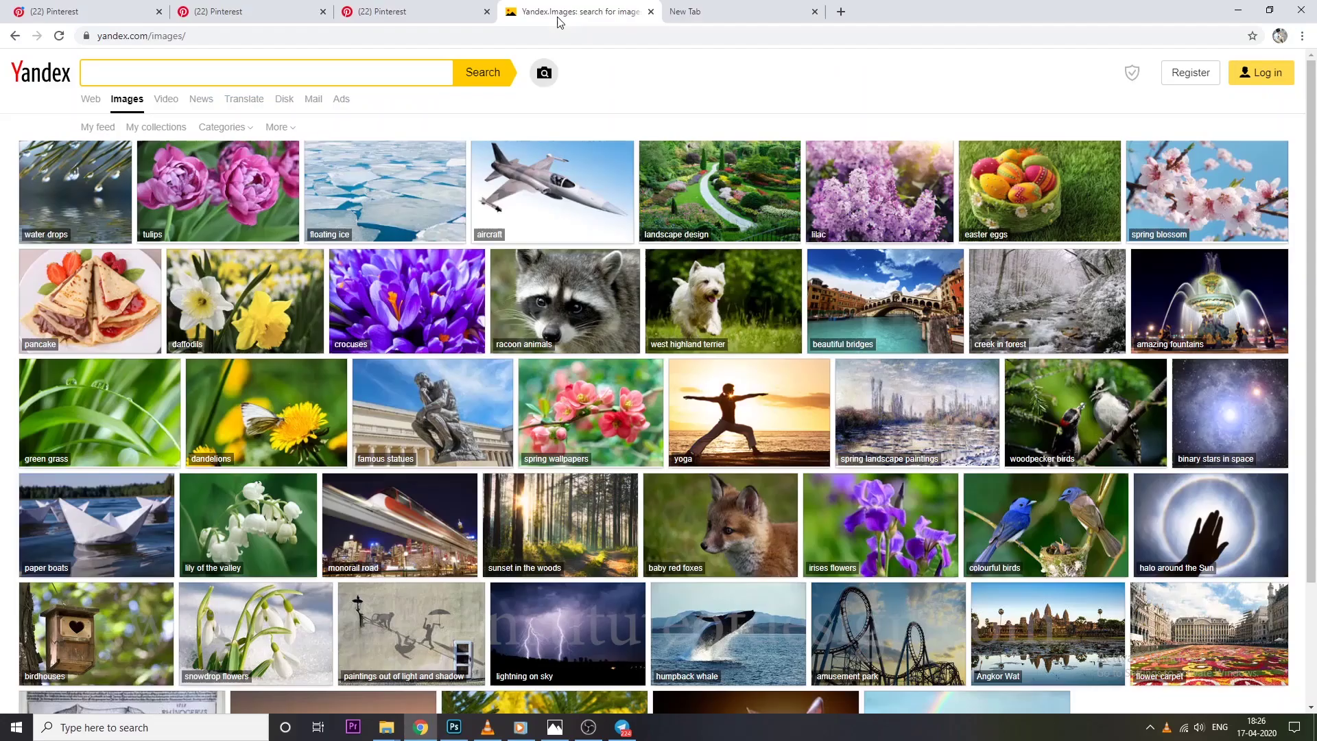
click(397, 12)
click(238, 15)
right_click(488, 368)
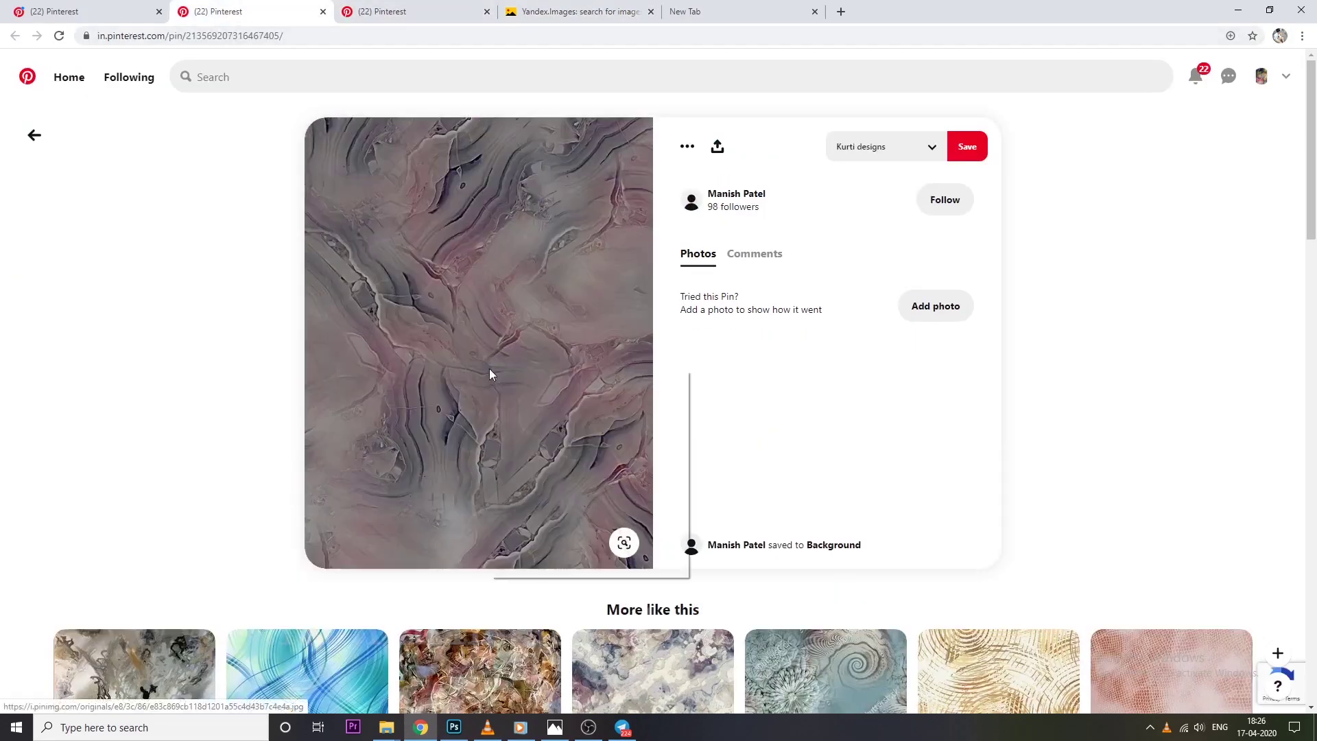
click(546, 500)
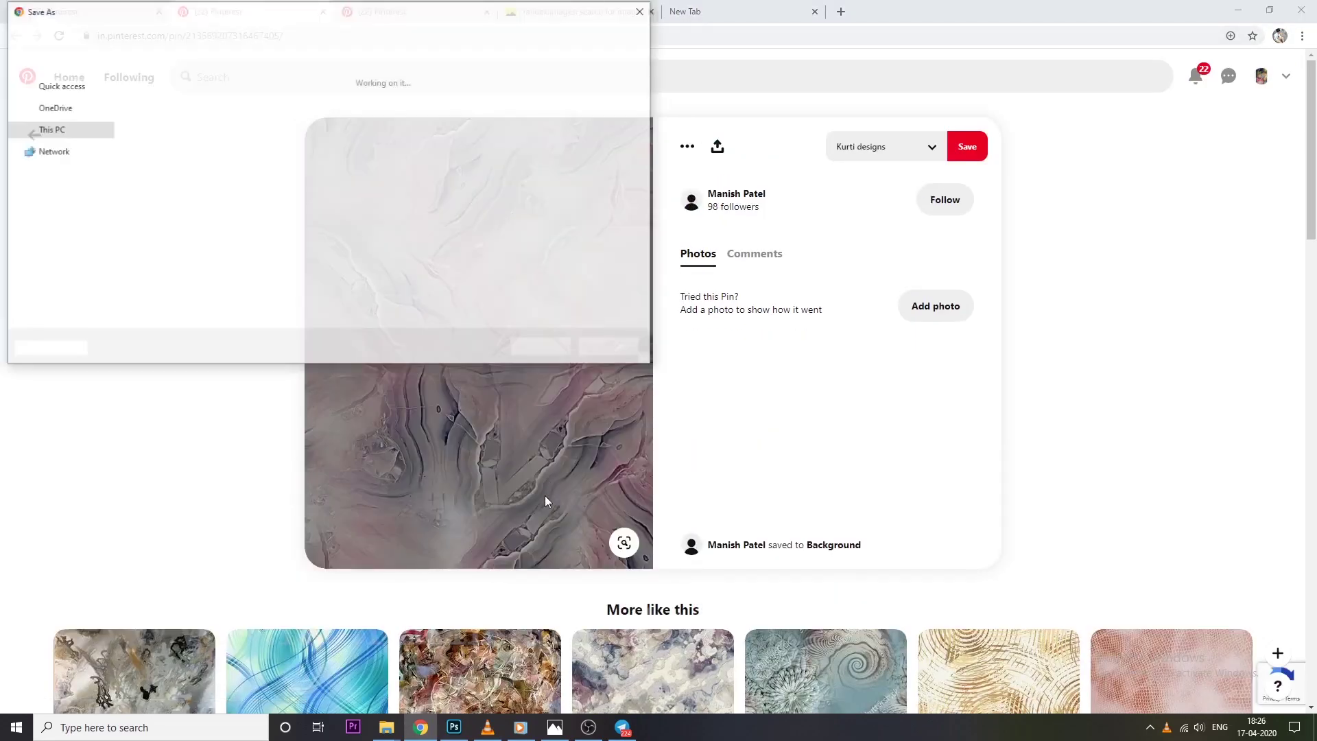
click(539, 347)
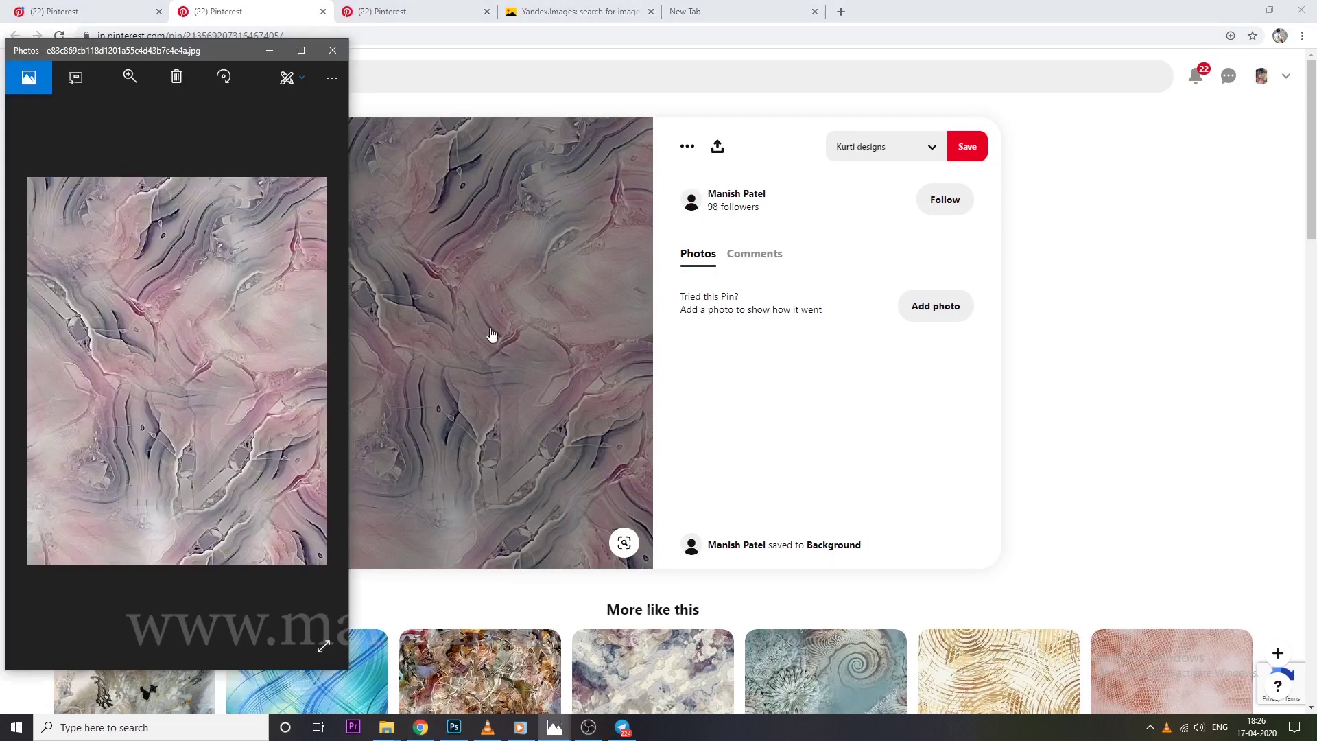
Open the saved marble image in Adobe Photoshop 2020 from Photos
right_click(138, 258)
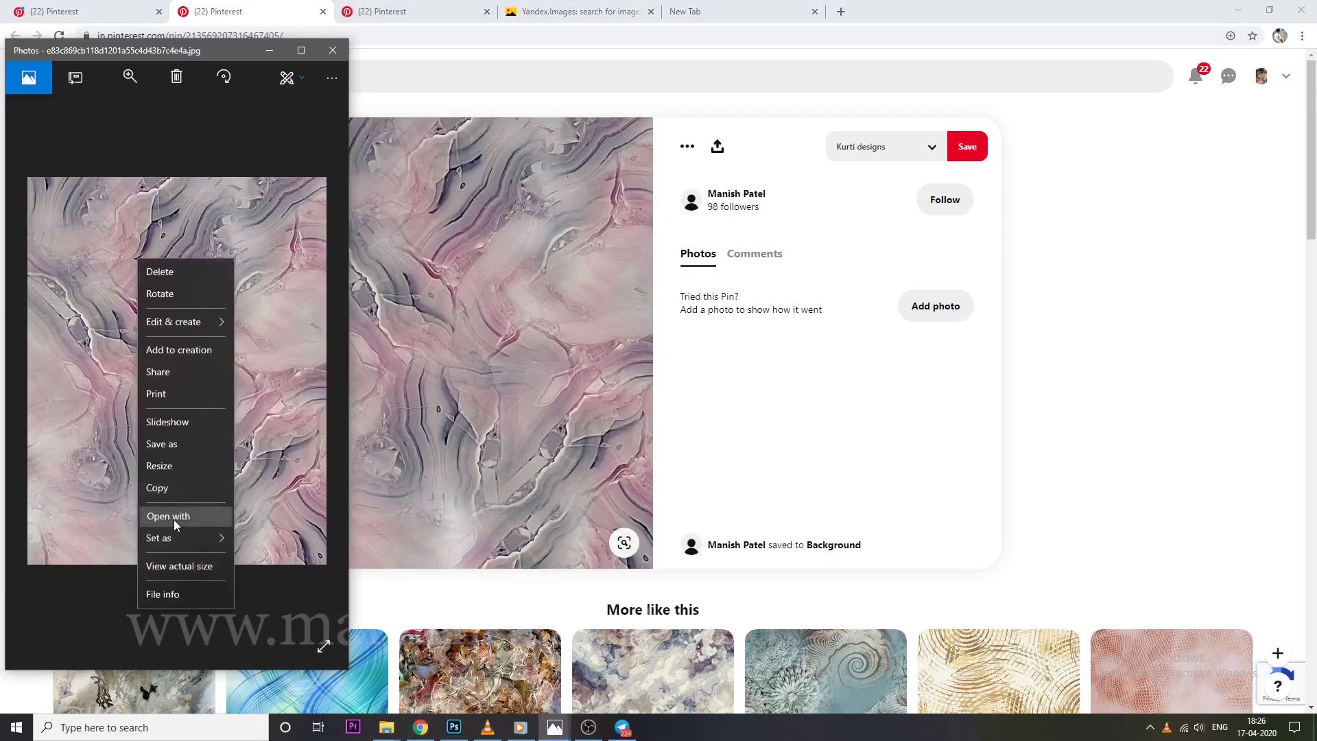
click(172, 517)
click(99, 218)
click(188, 391)
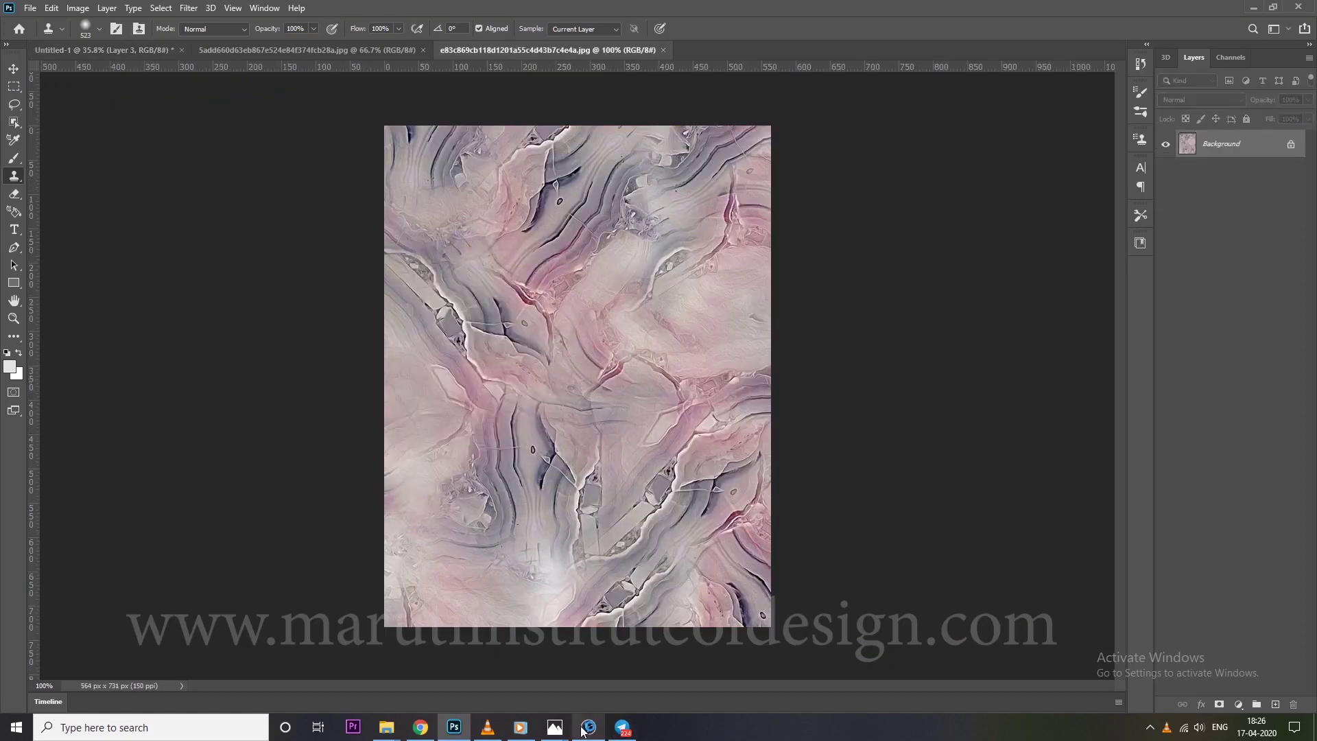
Undo the stray cloned patches and return to the blurred background document
drag(569, 521, 599, 390)
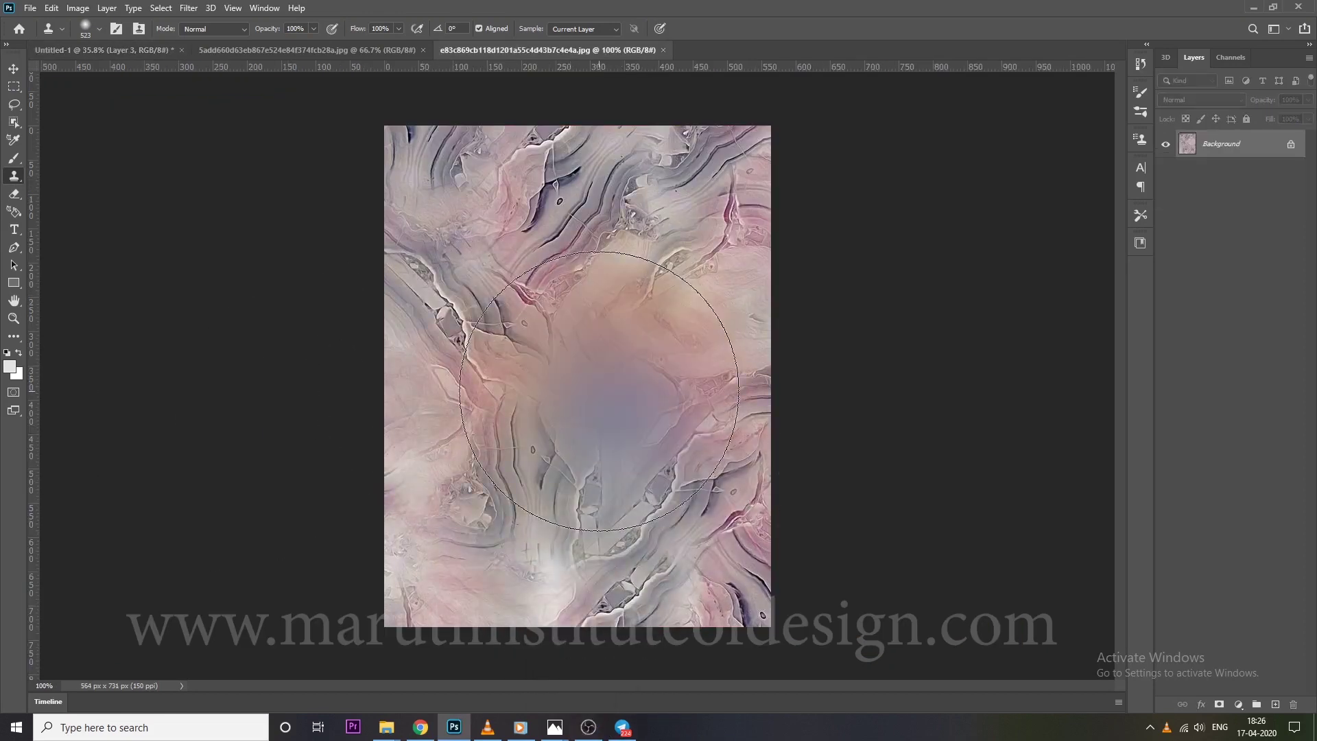
key(ctrl+z)
click(589, 726)
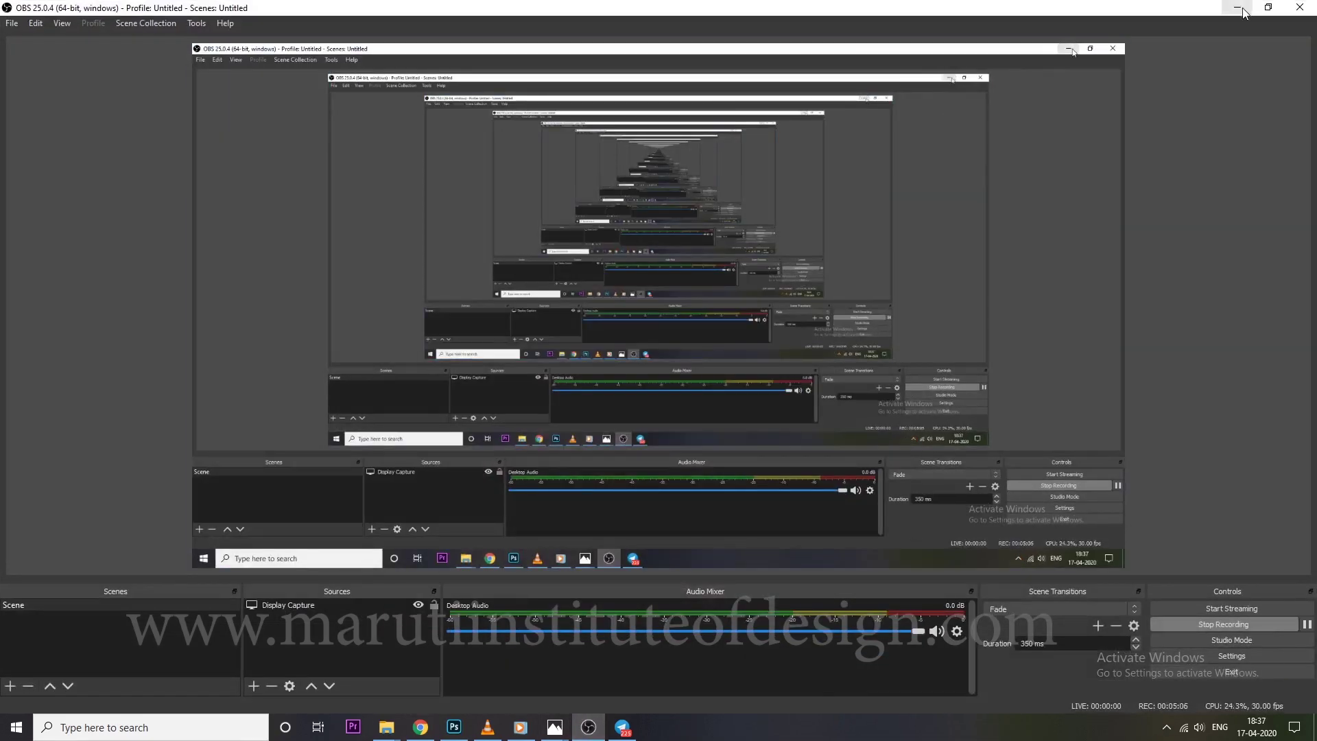
click(1238, 8)
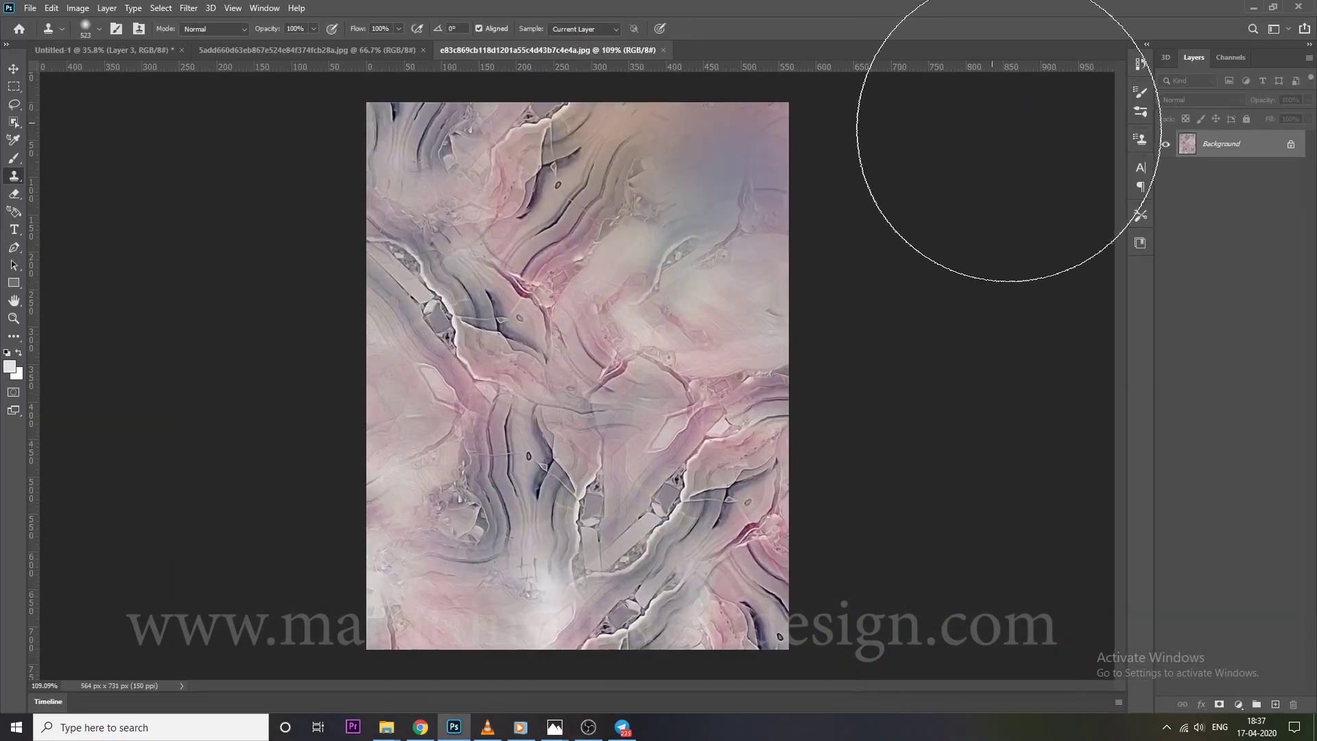
key(ctrl+Tab)
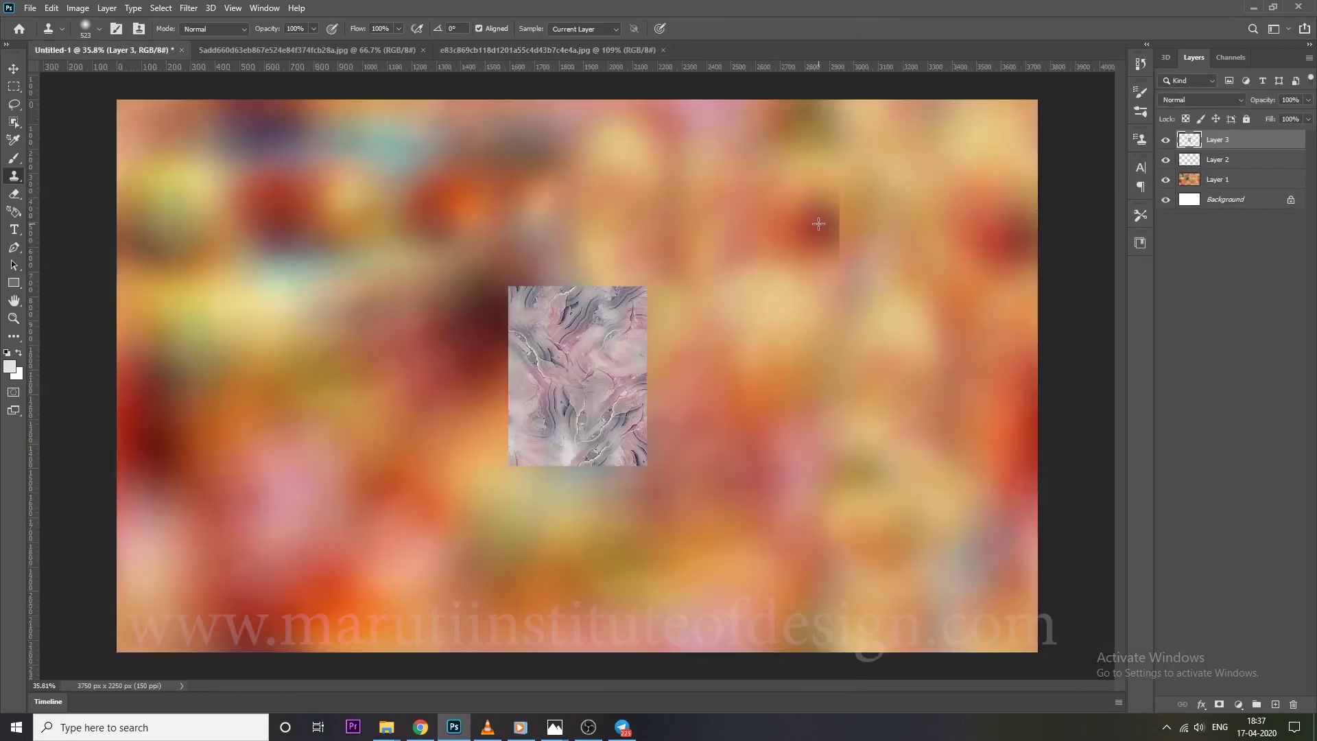
key(ctrl+z)
Enlarge the marble texture and erase its hard edges with a 473 px soft eraser
key(ctrl+t)
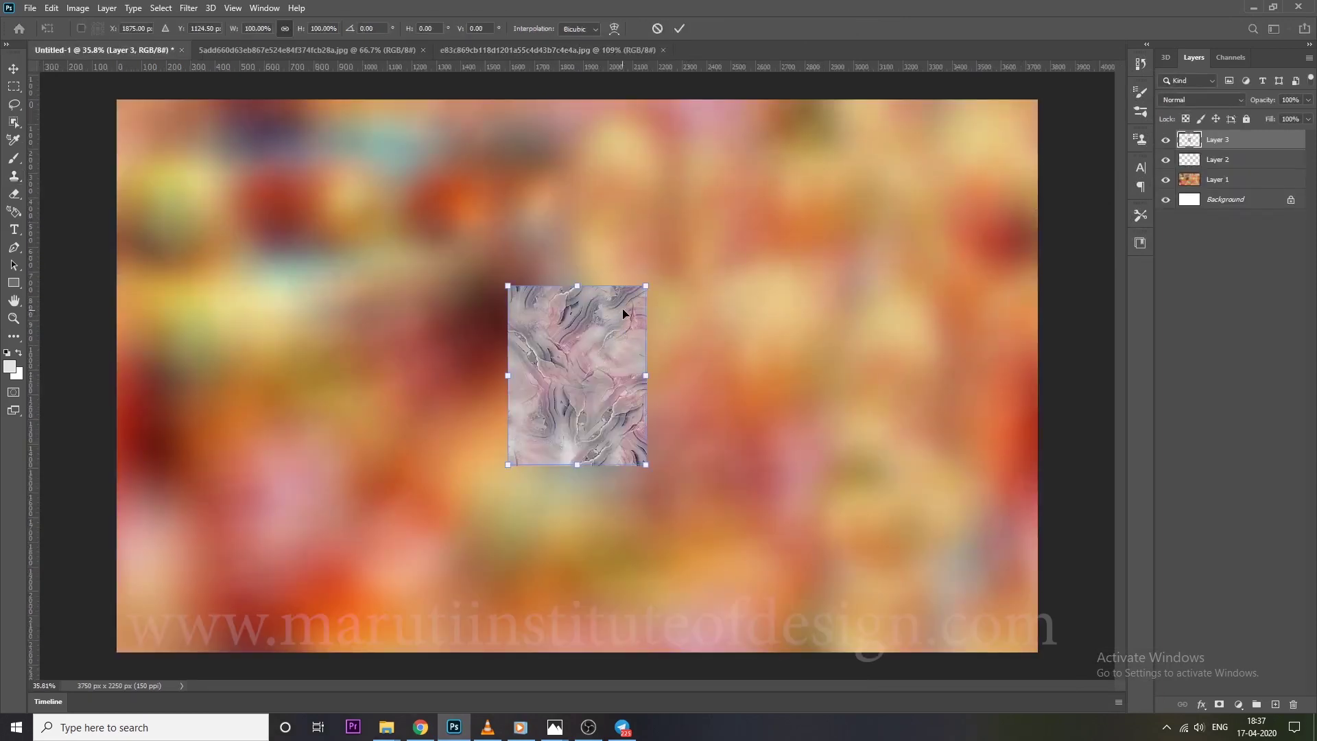
drag(675, 256, 765, 148)
key(Return)
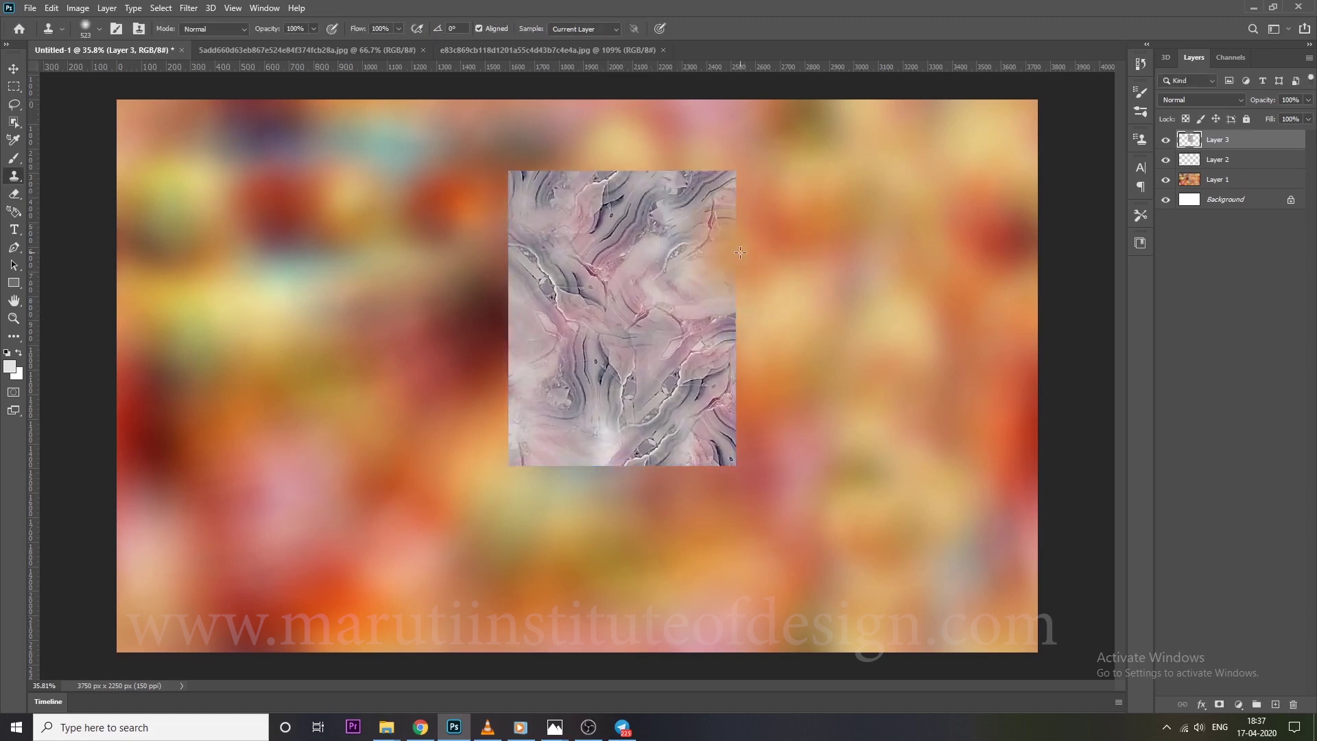
key(e)
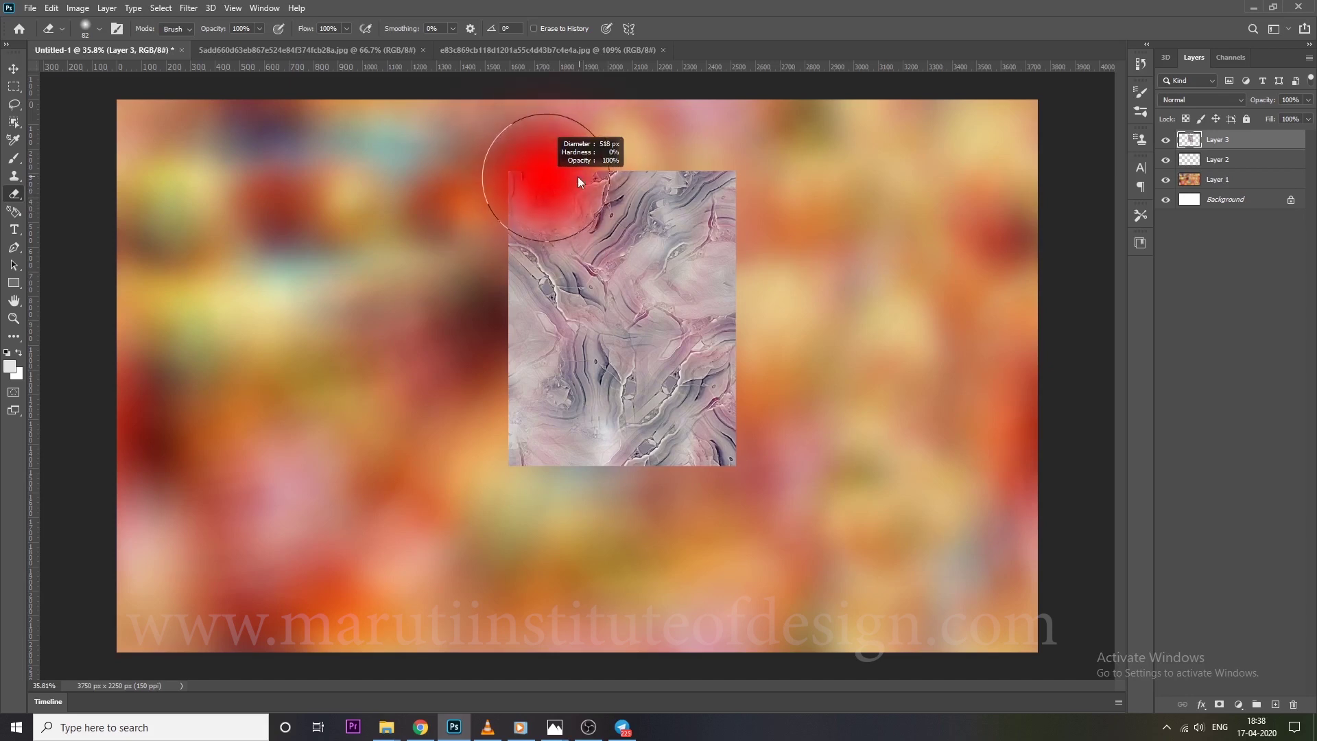
click(527, 175)
mouse_move(528, 175)
mouse_down()
mouse_move(754, 216)
mouse_move(593, 506)
mouse_move(641, 461)
mouse_move(470, 476)
mouse_move(442, 268)
mouse_move(464, 279)
mouse_move(472, 251)
mouse_move(573, 220)
mouse_move(602, 235)
mouse_move(670, 229)
mouse_move(717, 320)
mouse_move(669, 432)
mouse_move(597, 473)
mouse_move(547, 447)
mouse_up()
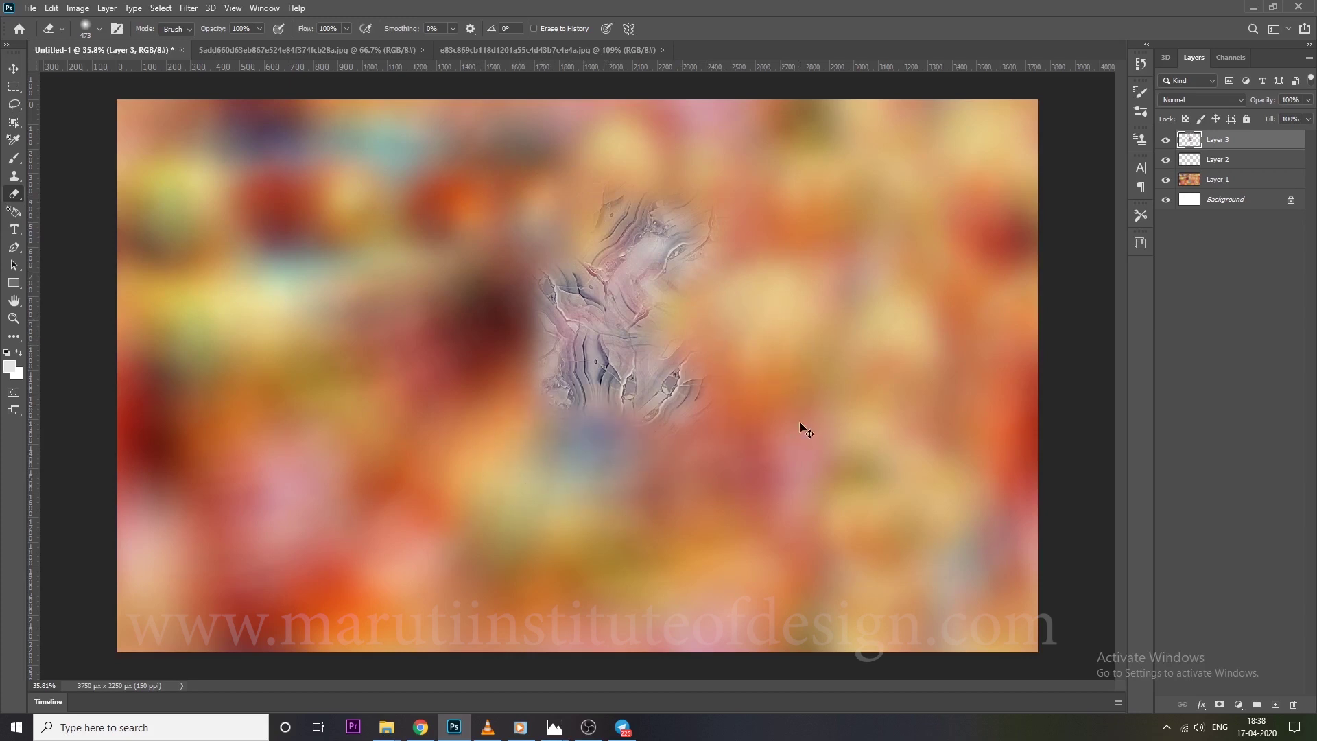
Rotate the marble patch about 54° and move it to the upper left
key(ctrl+t)
drag(775, 163, 832, 325)
mouse_move(580, 365)
mouse_down()
mouse_move(376, 315)
mouse_move(388, 321)
mouse_move(320, 270)
mouse_move(261, 315)
mouse_up()
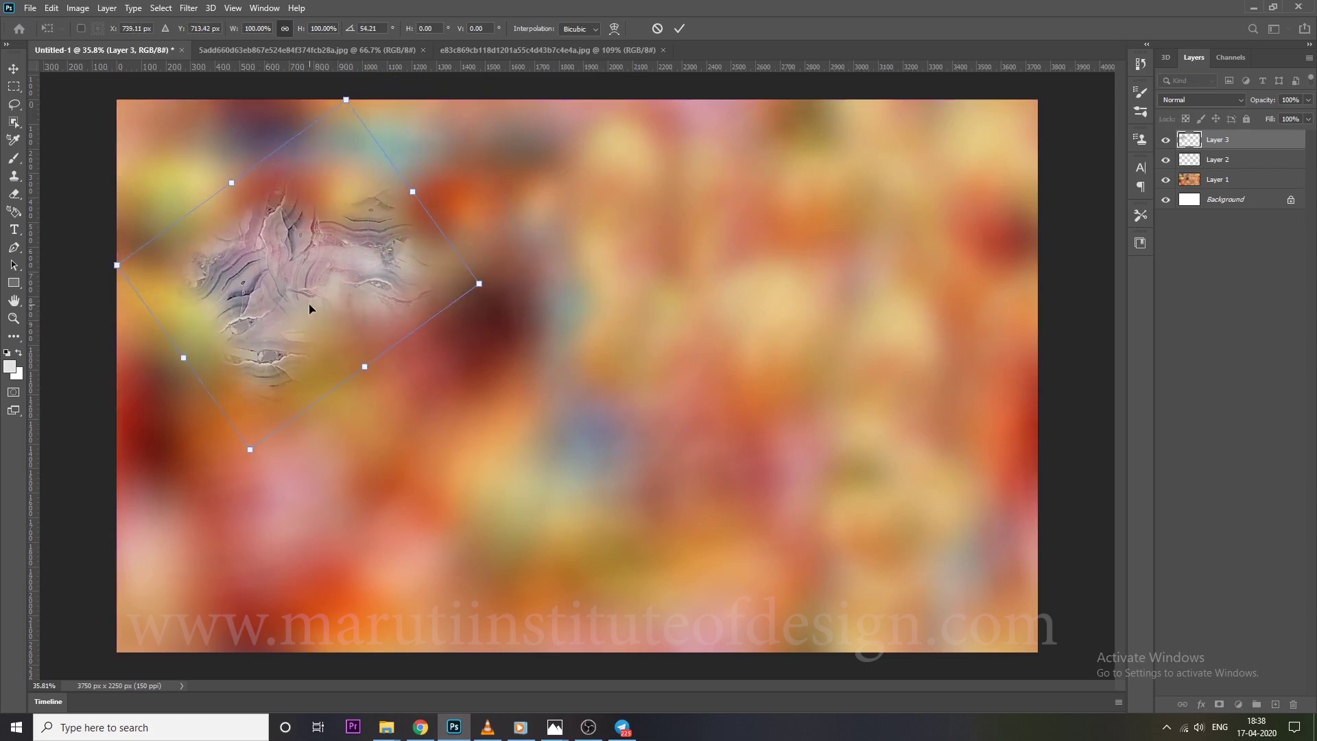
Duplicate the marble patch and rotate the copy along the bottom edge
key(Return)
key(e)
mouse_move(279, 248)
mouse_down()
mouse_move(253, 212)
mouse_move(544, 440)
mouse_up()
key(ctrl+t)
mouse_move(680, 294)
mouse_down()
mouse_move(432, 494)
mouse_move(419, 639)
mouse_move(535, 645)
mouse_up()
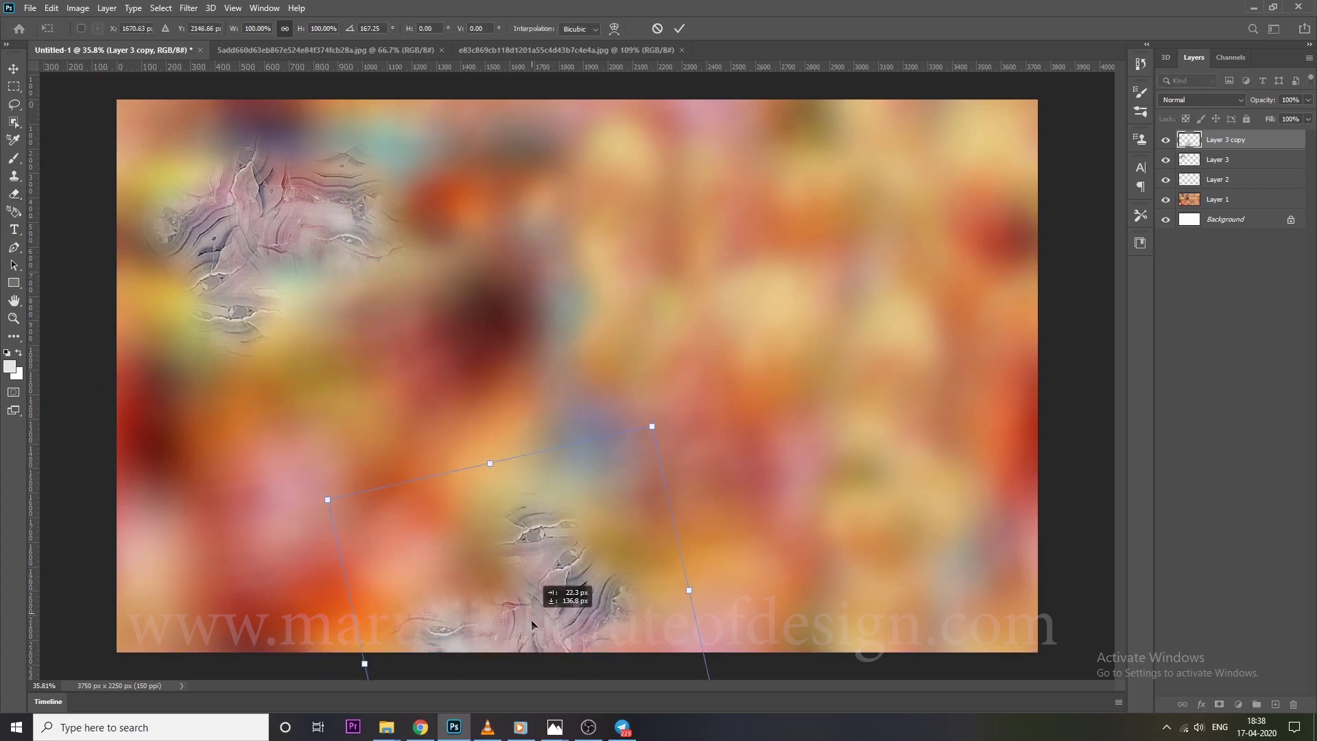
key(Return)
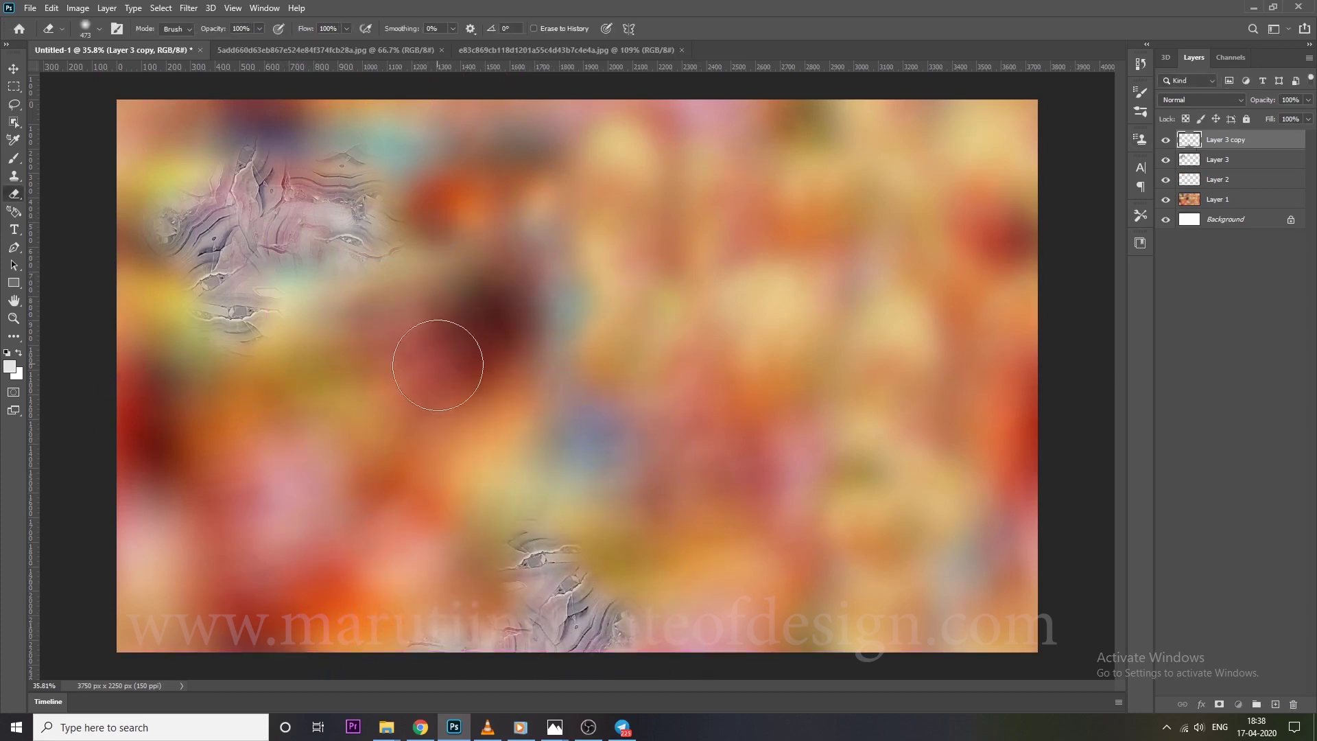
Select the overhanging part of the copy and move it to the top edge
scroll(438, 364, down, 2)
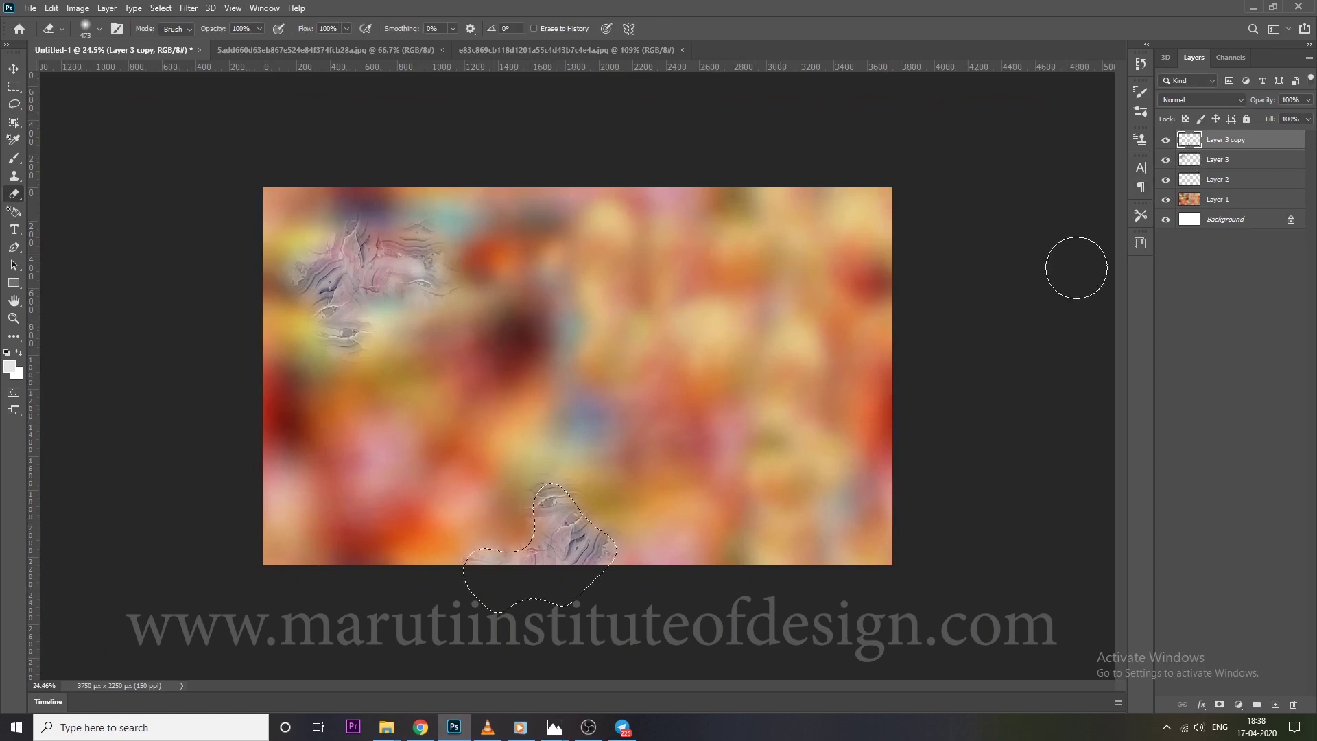
key(m)
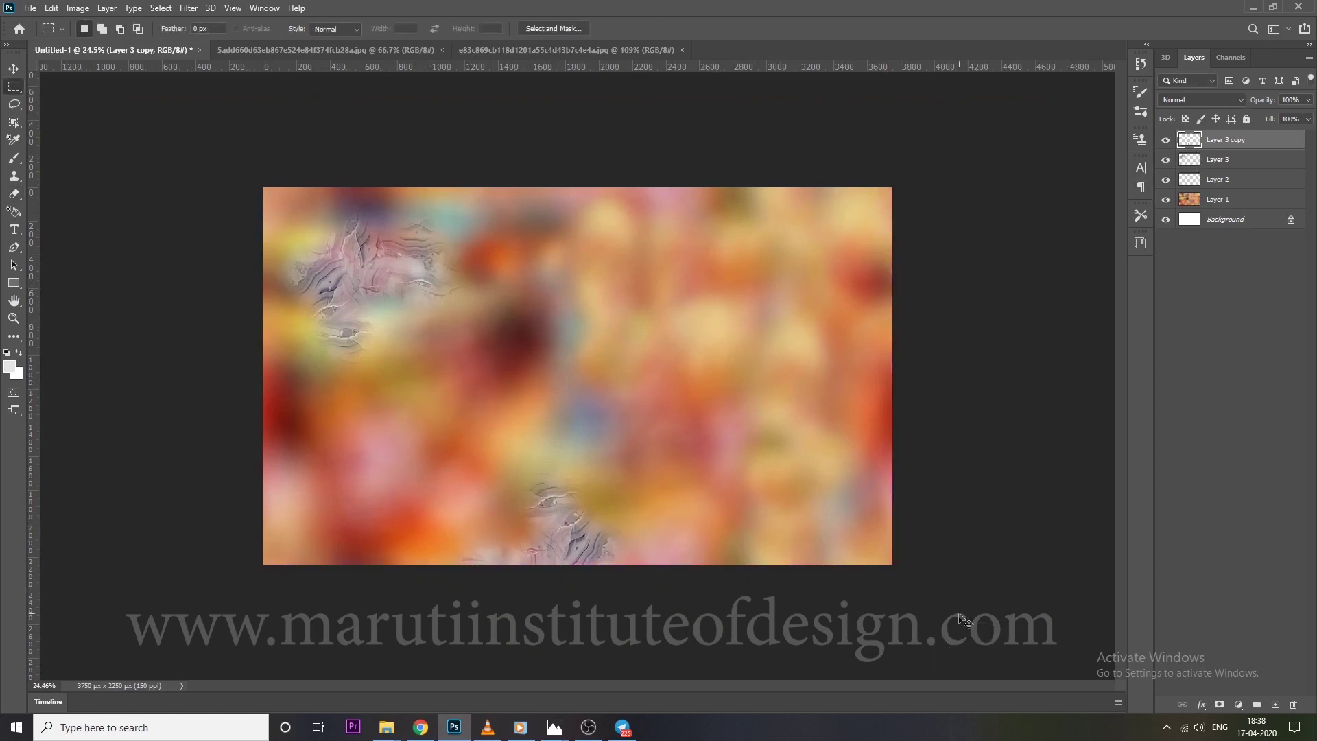
key(ctrl+t)
drag(599, 539, 584, 223)
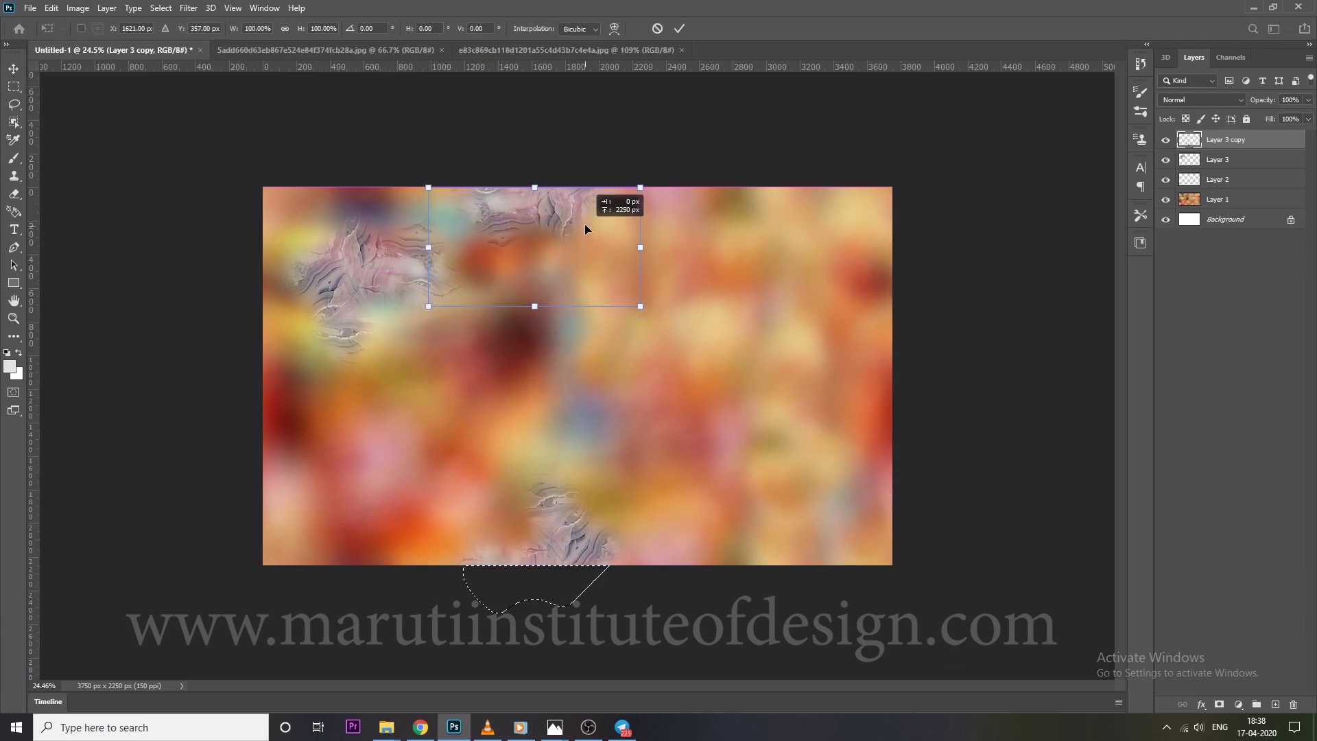
key(Return)
Save the document and place another copy of the patch at the centre
key(ctrl+s)
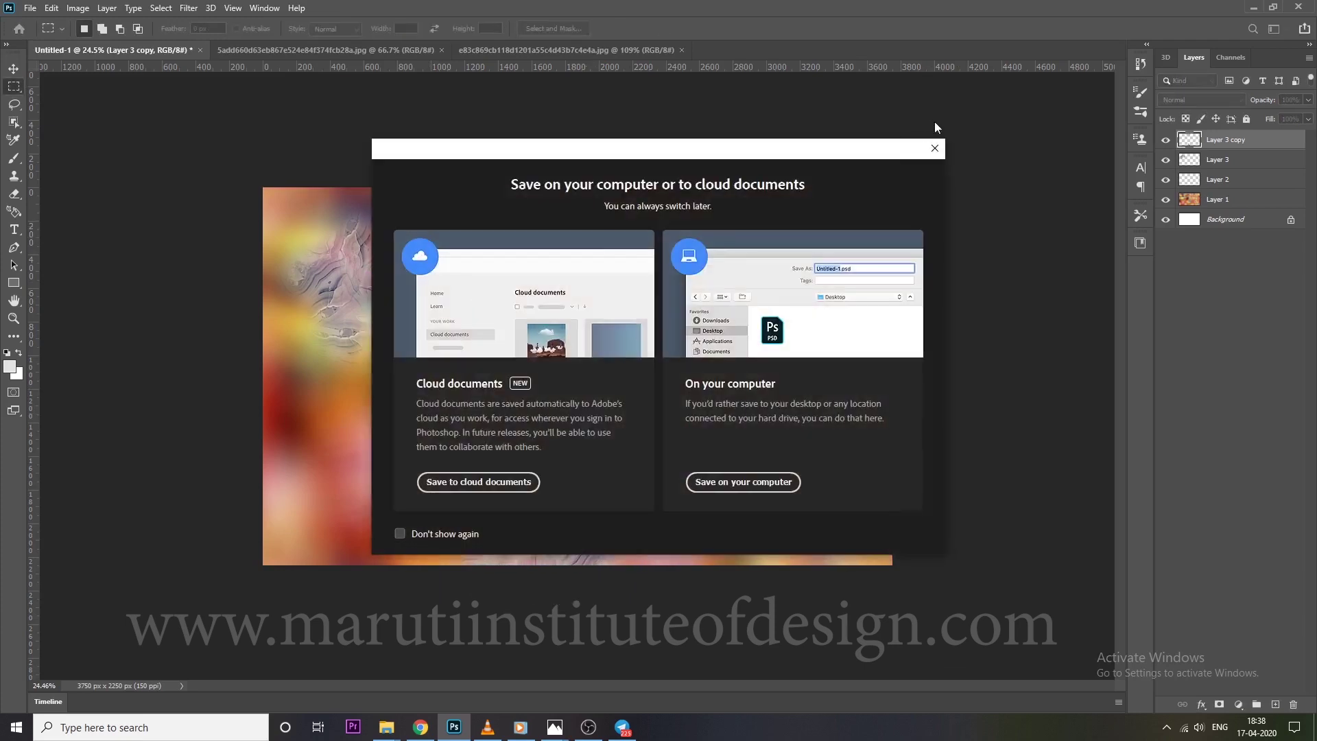
click(934, 123)
mouse_move(377, 281)
mouse_down()
mouse_move(373, 314)
mouse_move(681, 358)
mouse_up()
Rotate the centre texture copy about 71 degrees and tilt the upper-left patch slightly
key(ctrl+t)
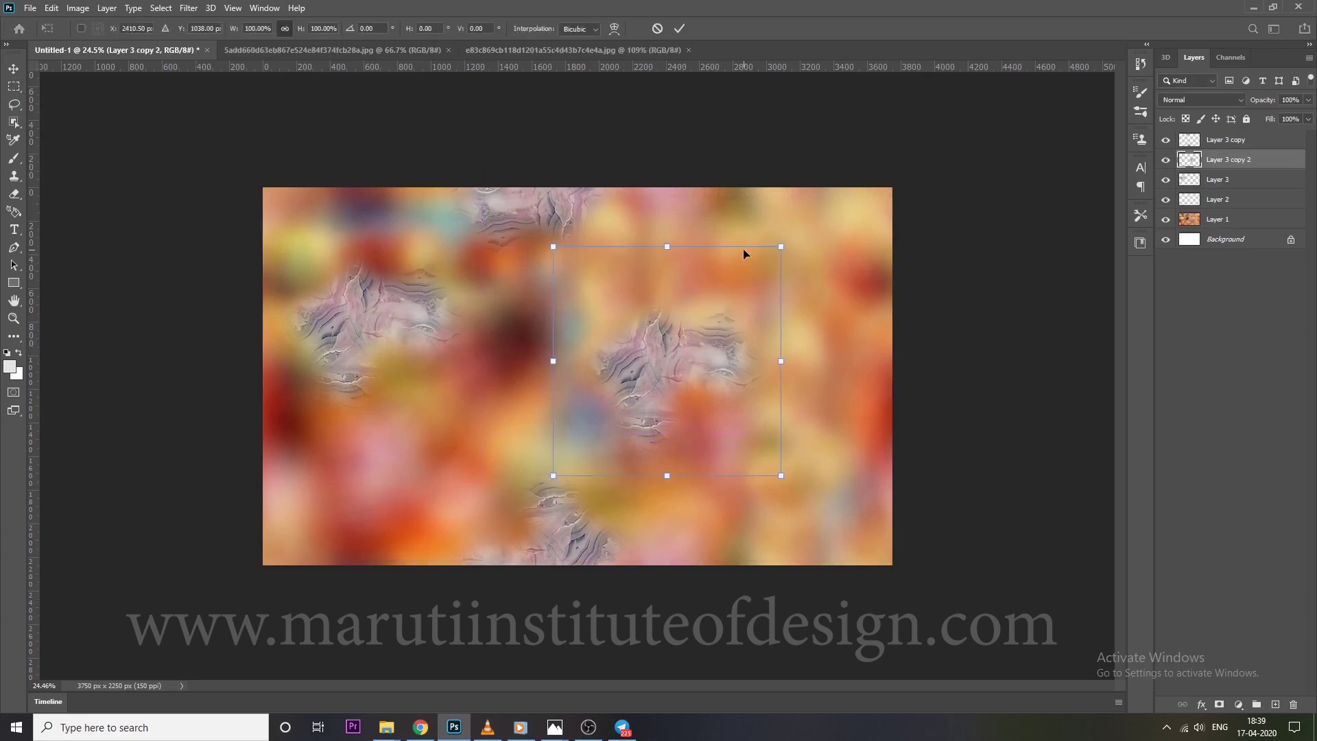
drag(826, 246, 704, 385)
key(Return)
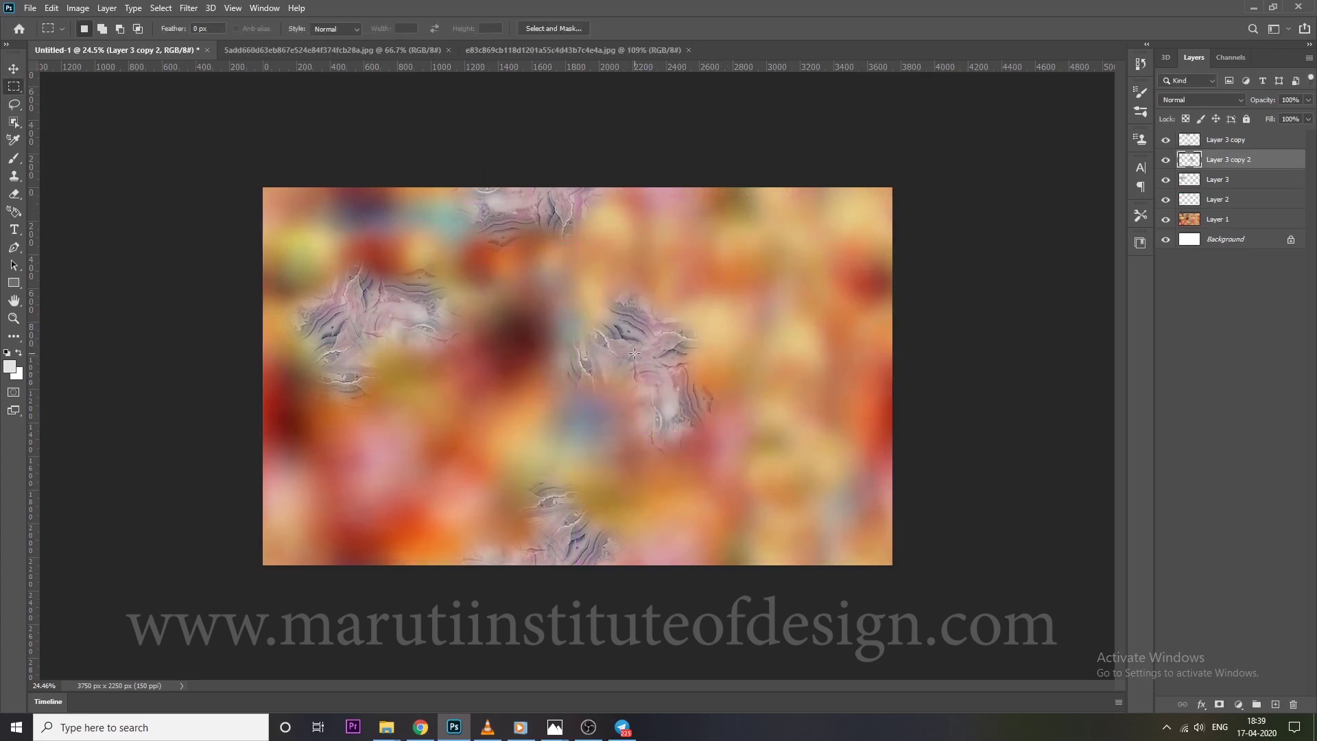
ctrl+click(426, 309)
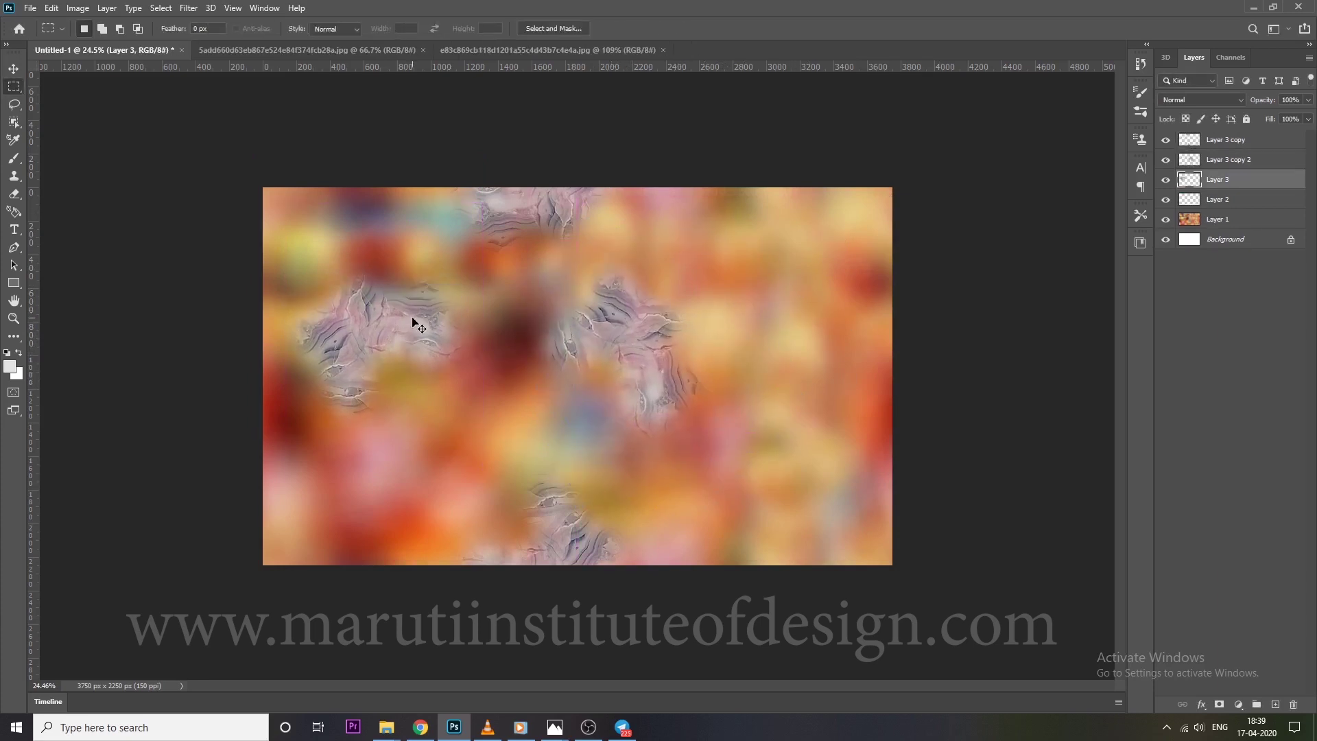
key(ctrl+t)
mouse_move(525, 397)
mouse_down()
mouse_move(533, 351)
mouse_move(450, 343)
mouse_up()
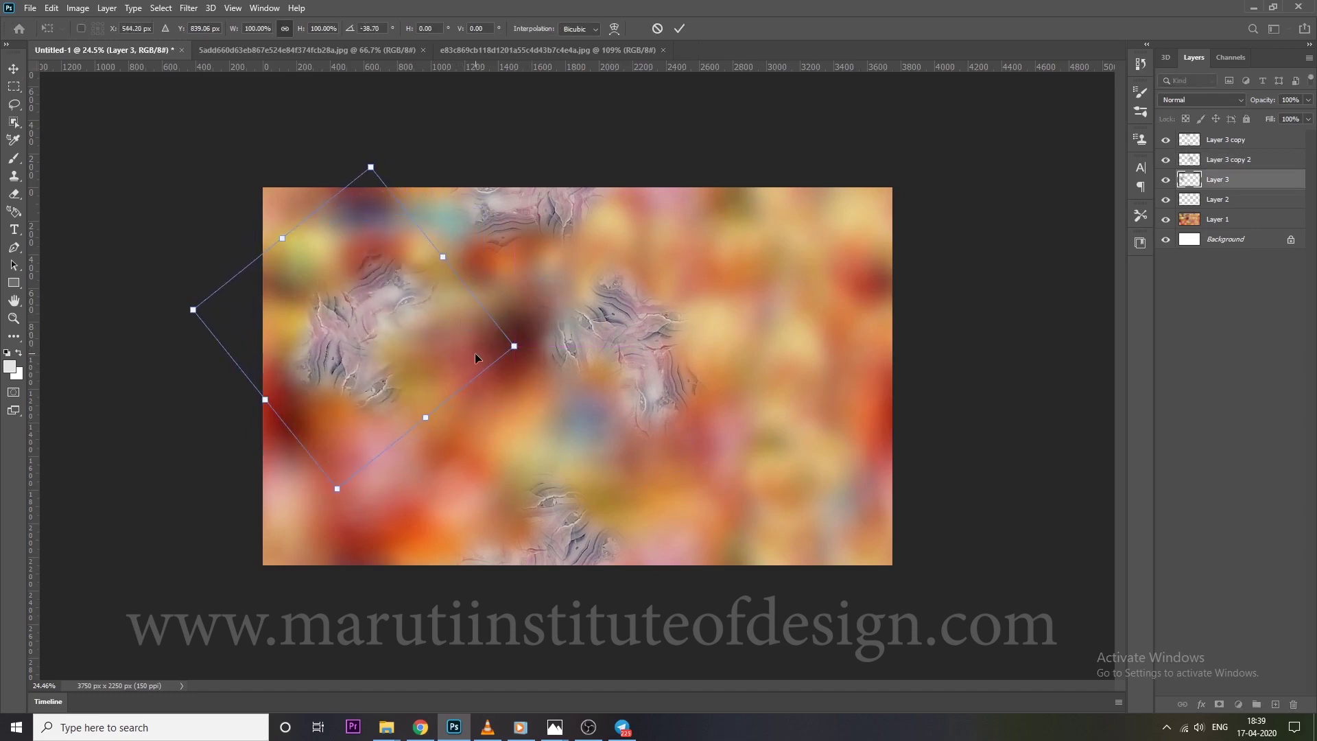
key(Return)
Duplicate a texture patch to the right edge and wrap its overhanging piece onto the left edge
mouse_move(692, 399)
mouse_down()
mouse_move(917, 370)
mouse_move(826, 374)
mouse_move(934, 404)
mouse_up()
key(ctrl+t)
key(Return)
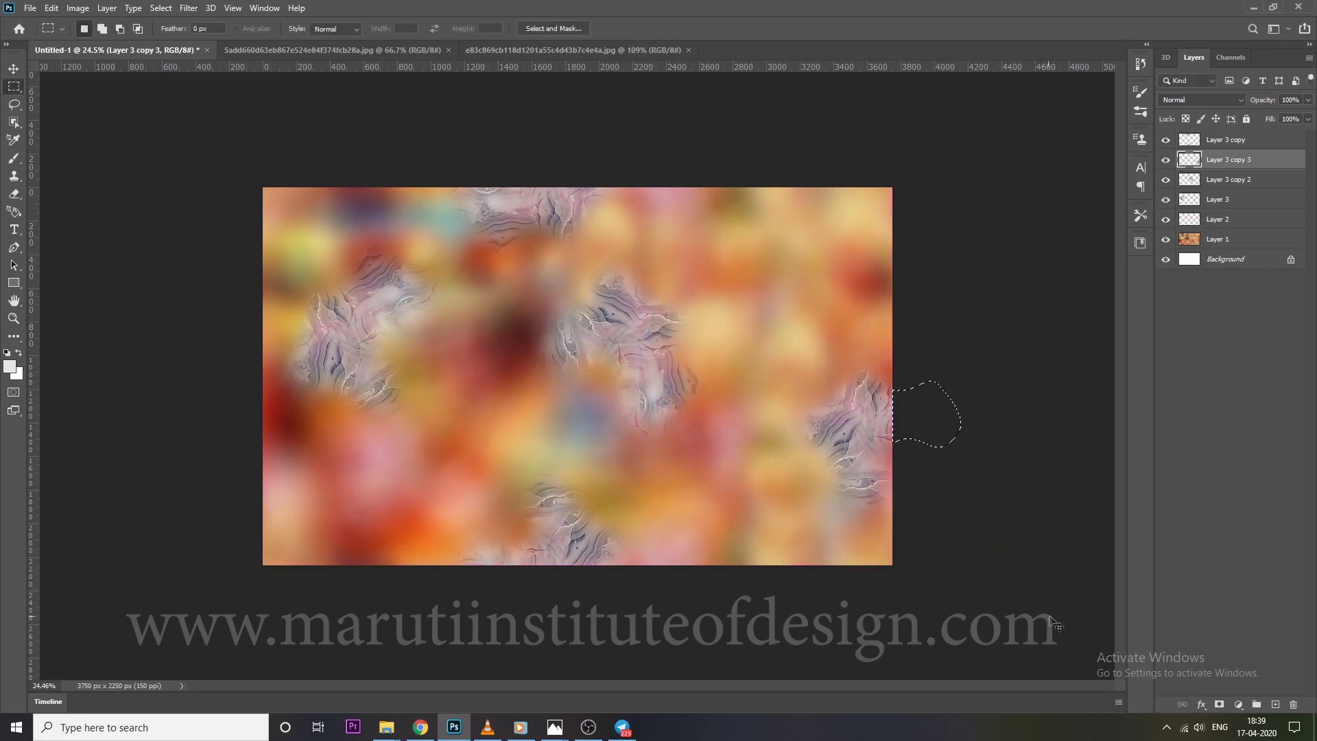
key(ctrl+t)
drag(930, 440, 312, 456)
key(Return)
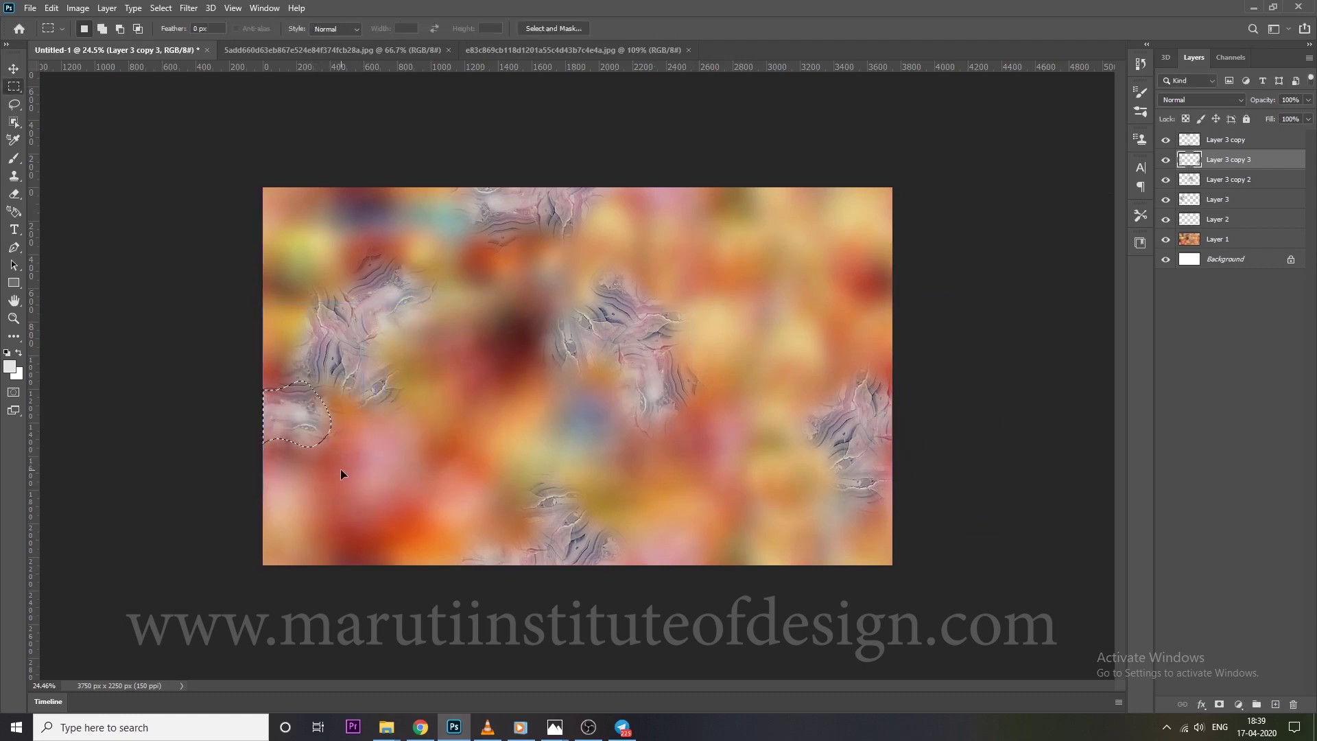
key(ctrl+d)
Reposition the Layer 3, Layer 3 copy 3 and centre texture patches slightly
drag(355, 329, 354, 289)
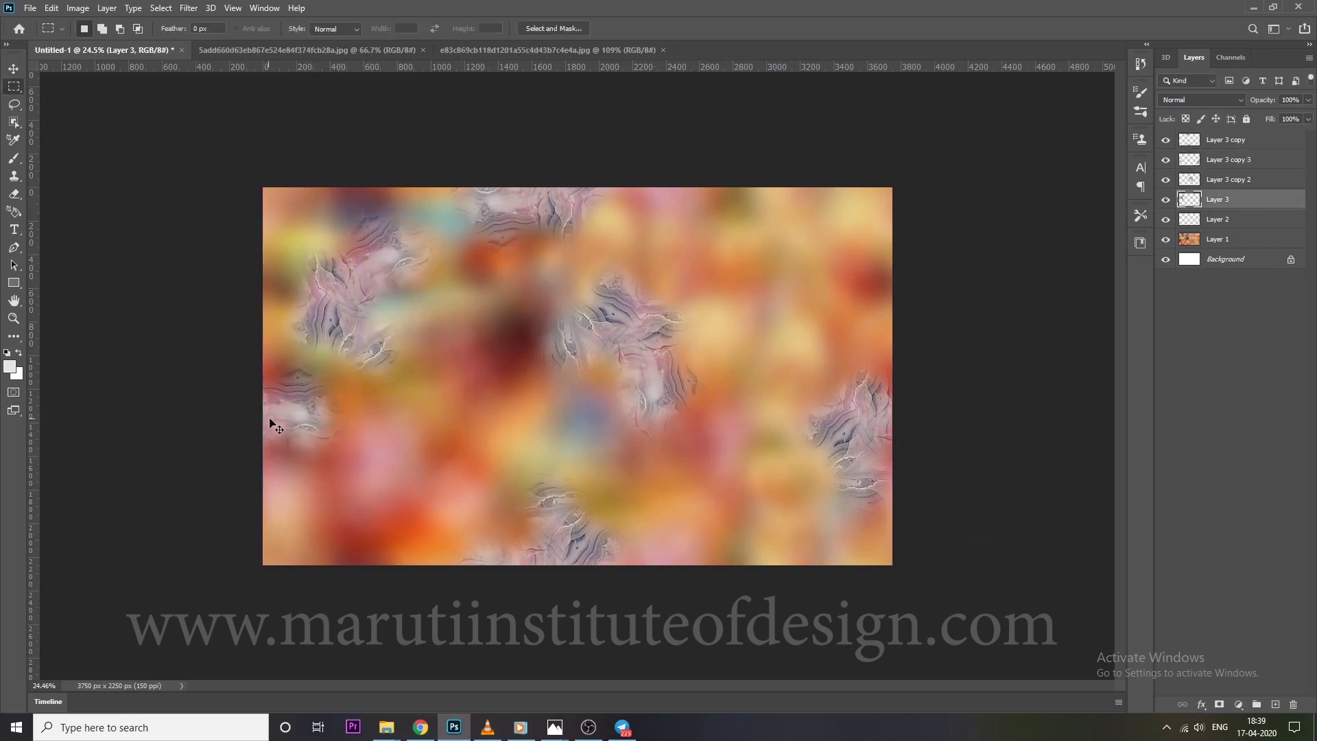
ctrl+click(287, 420)
key(ctrl+t)
drag(583, 454, 584, 472)
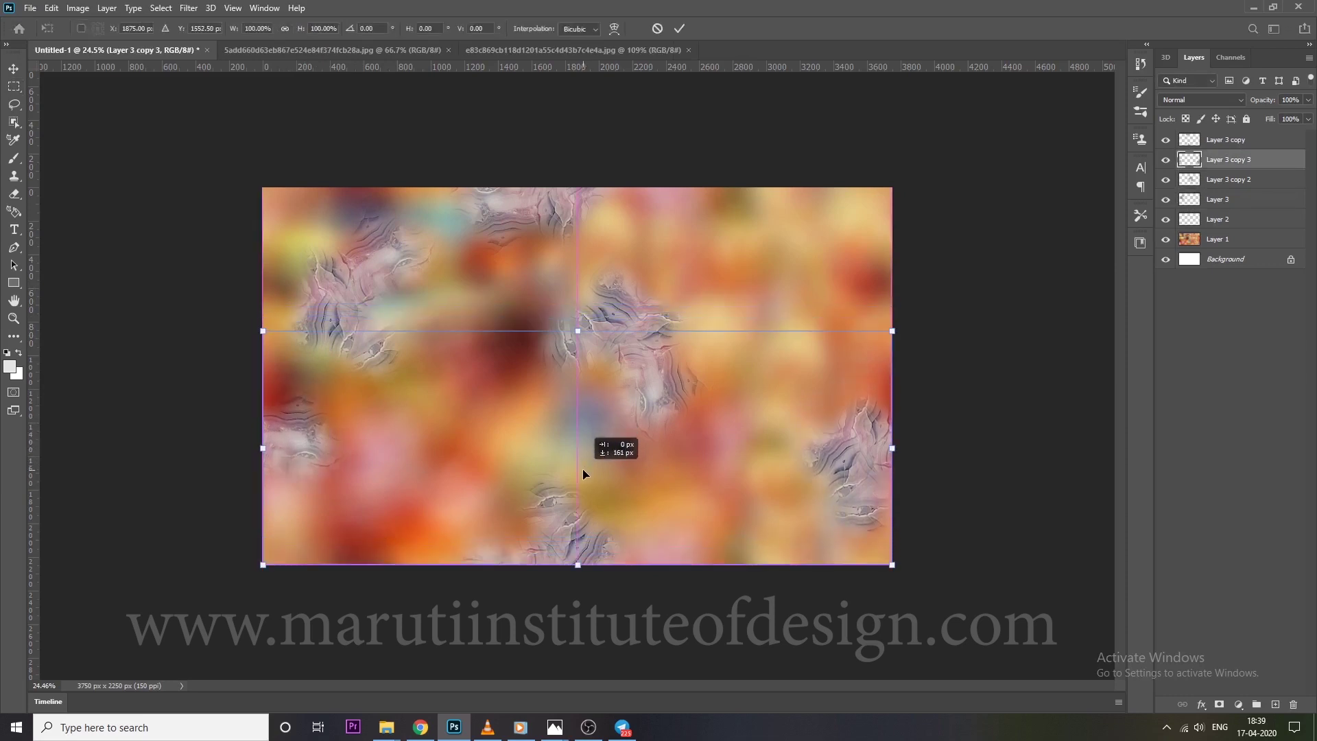
key(Return)
ctrl+drag(635, 353, 678, 401)
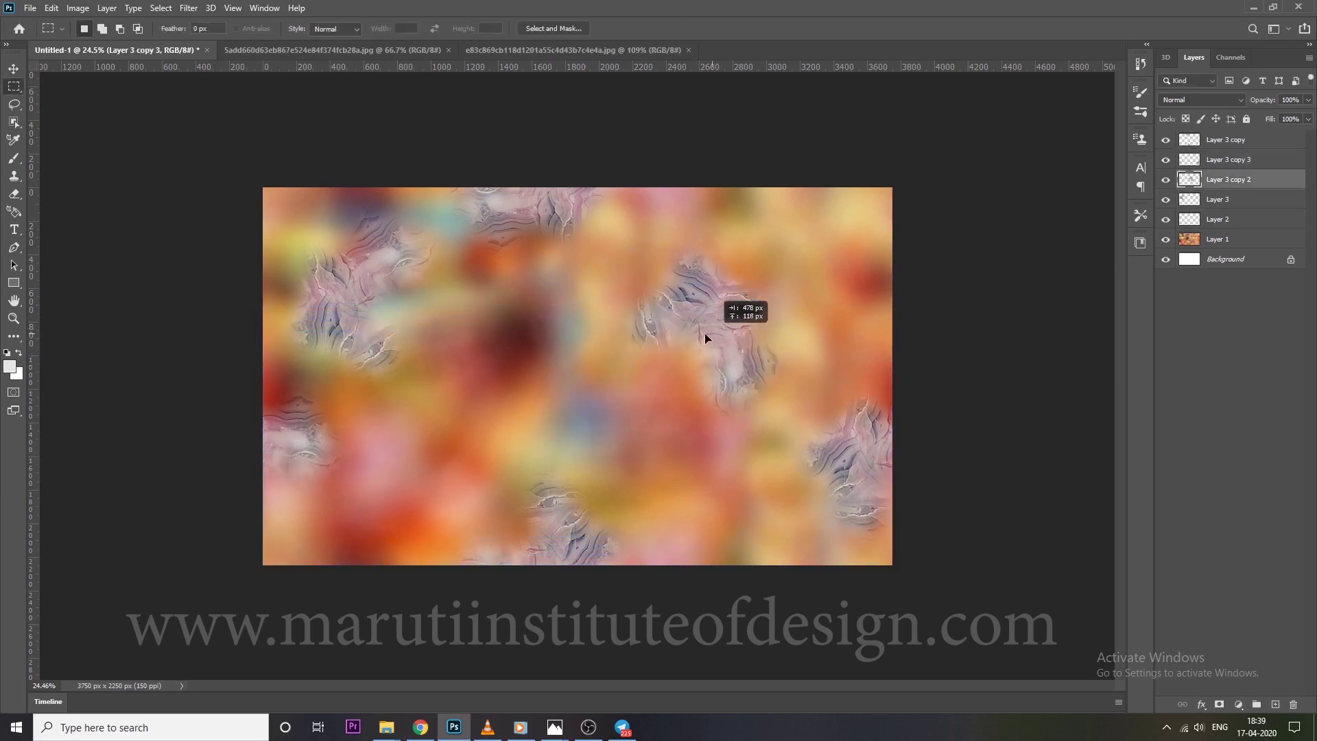
ctrl+drag(355, 315, 350, 321)
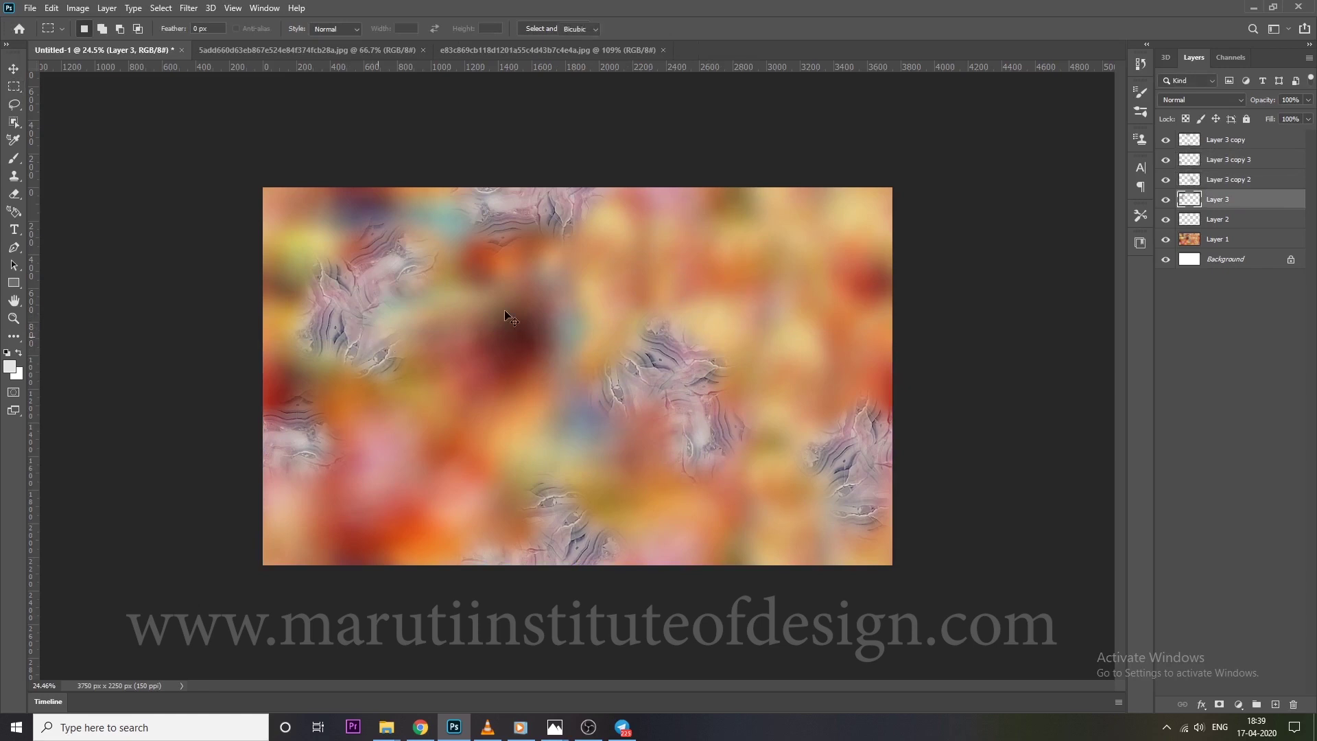
Rotate the Layer 3 texture to about 42 degrees and shift the Layer 3 copy texture
key(ctrl+t)
drag(504, 316, 438, 320)
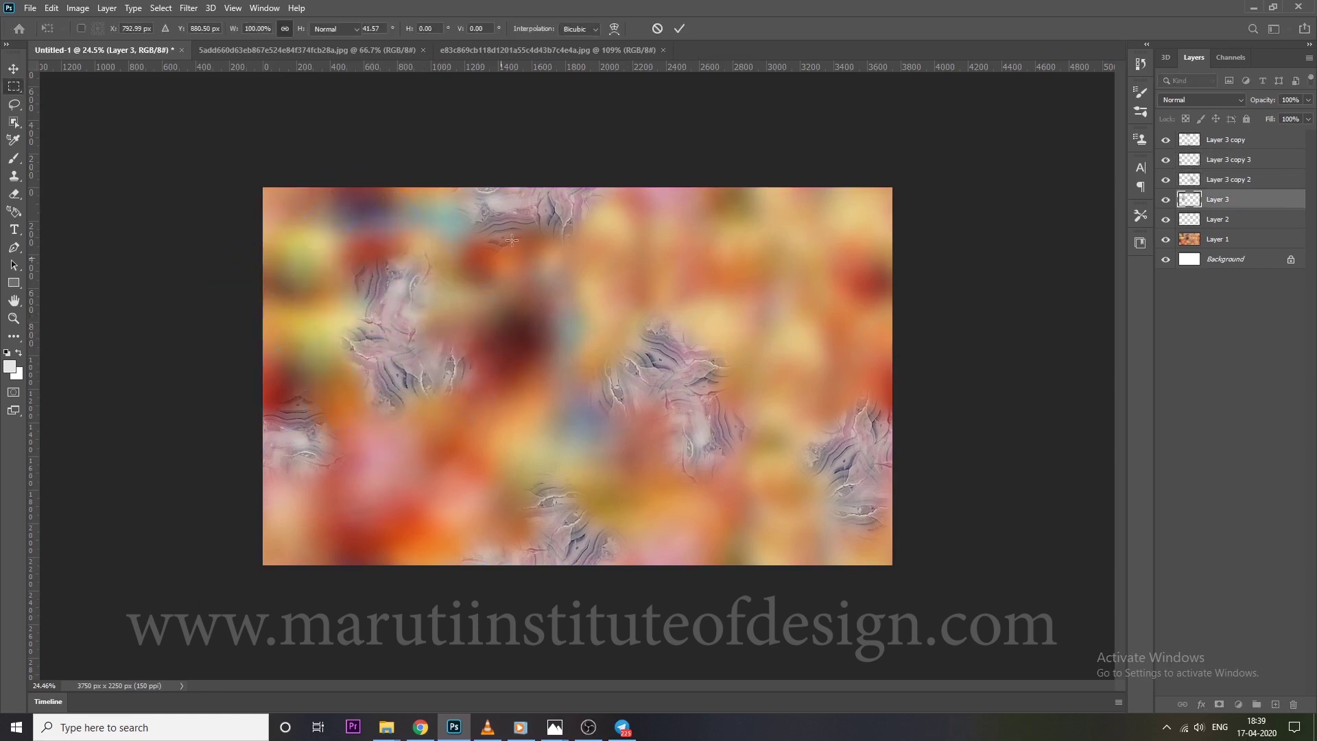
key(Return)
ctrl+click(520, 215)
key(ctrl+t)
drag(516, 225, 569, 278)
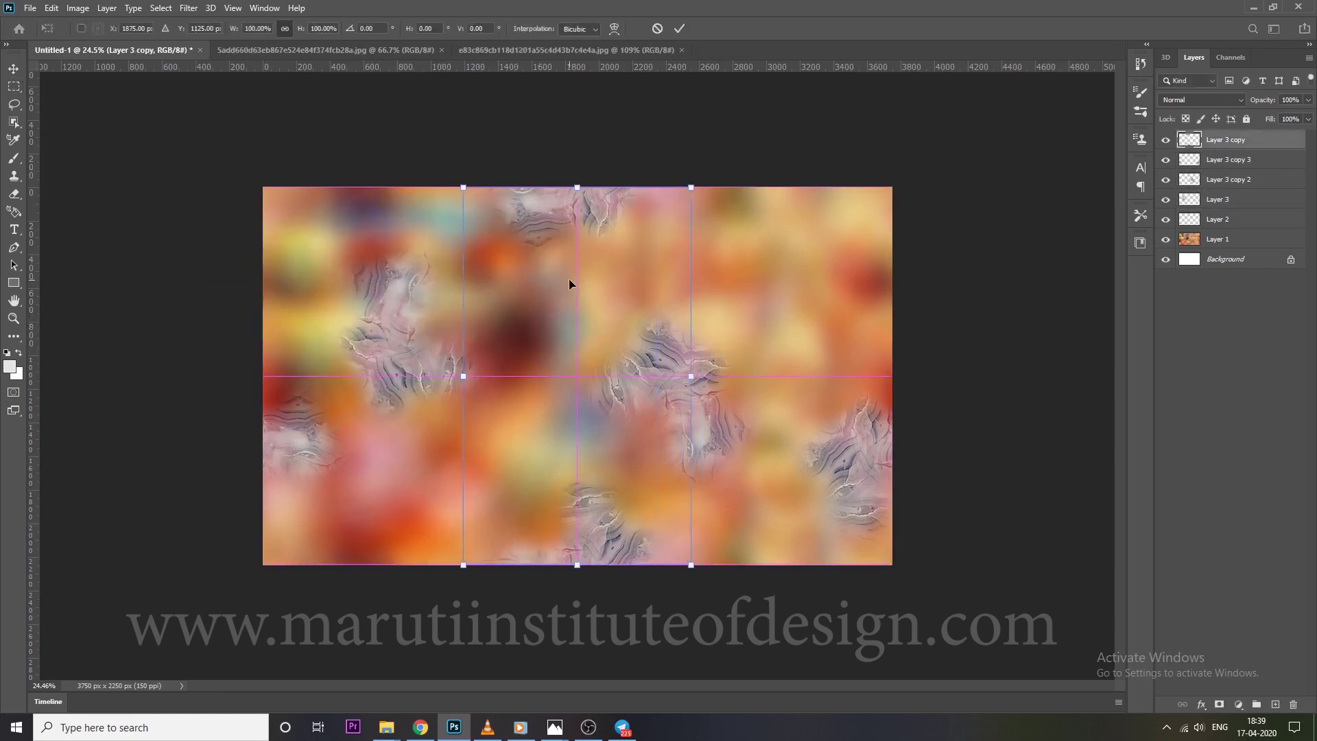
key(Return)
Duplicate a texture patch into the top-right corner, rotated about 60 degrees
key(m)
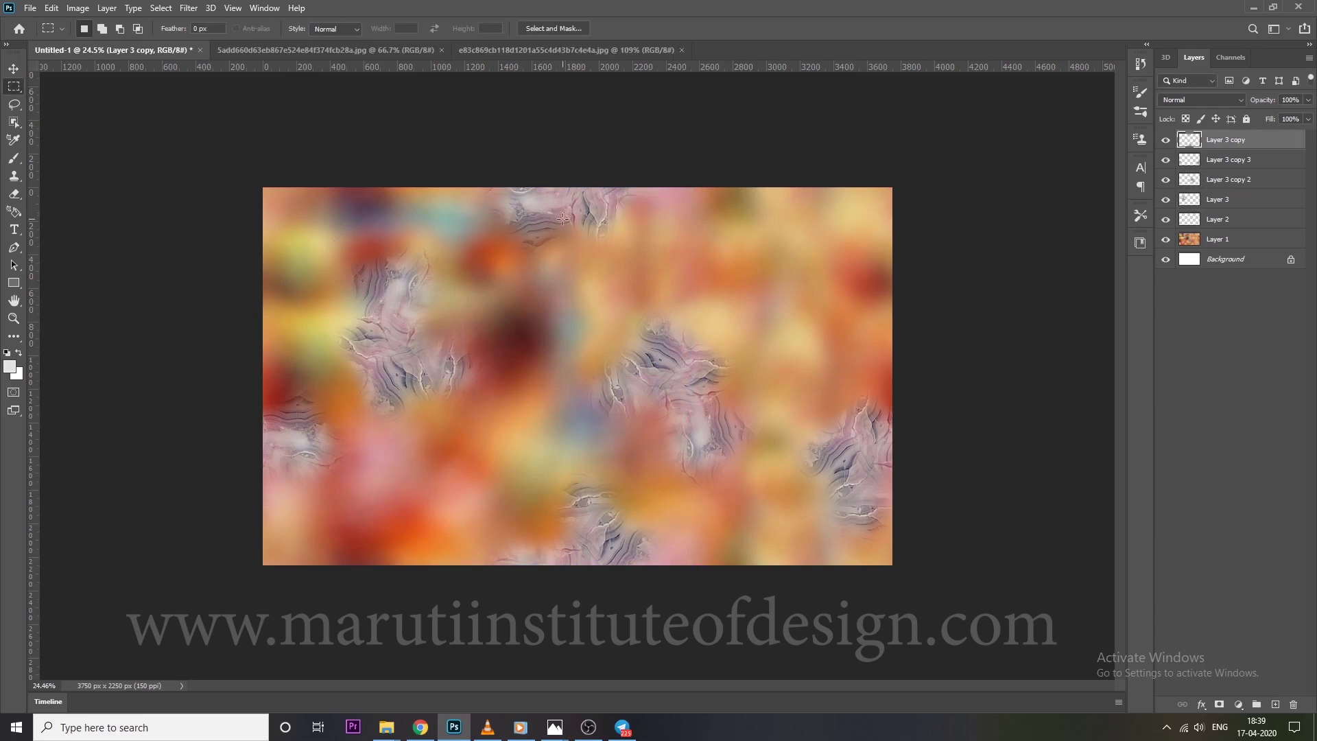
drag(683, 404, 792, 266)
key(ctrl+t)
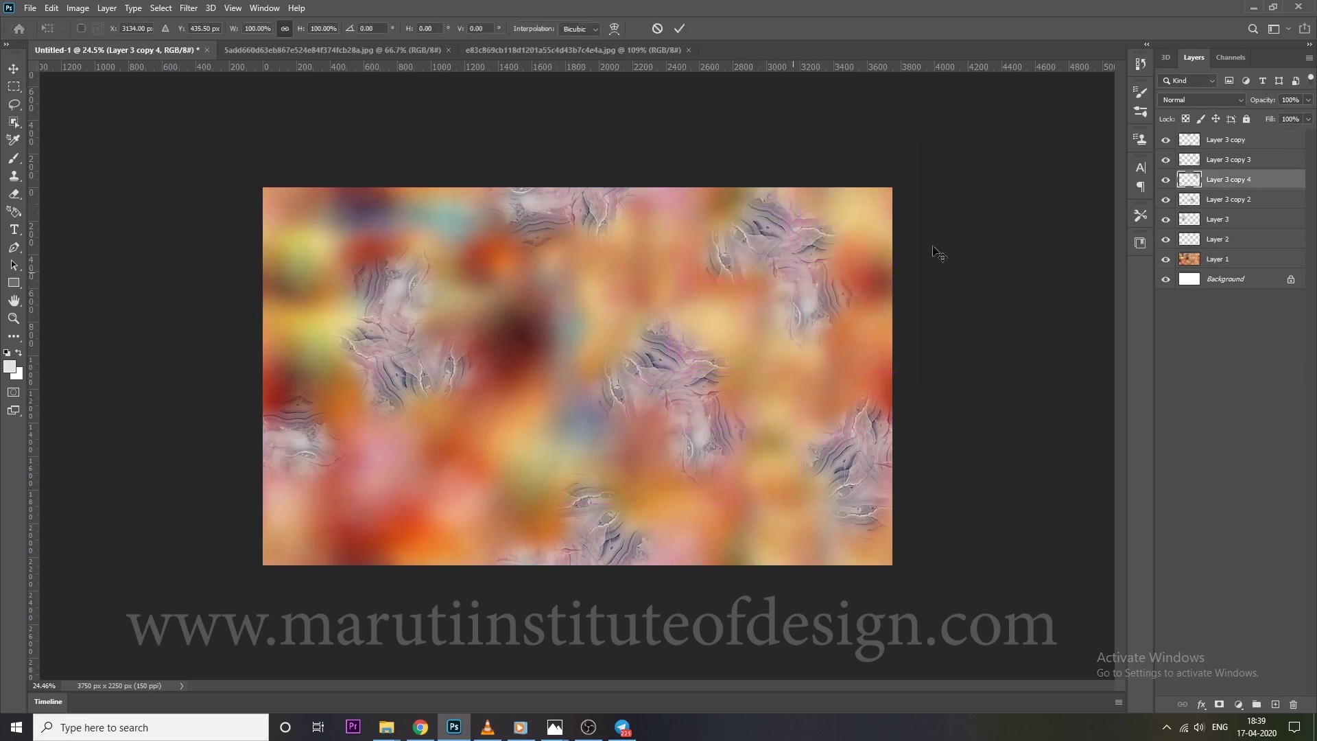
mouse_move(938, 253)
mouse_down()
mouse_move(842, 478)
mouse_move(871, 295)
mouse_move(822, 347)
mouse_move(801, 302)
mouse_up()
key(Return)
Shift the middle texture patch left and nudge another patch up and left
drag(689, 393, 642, 384)
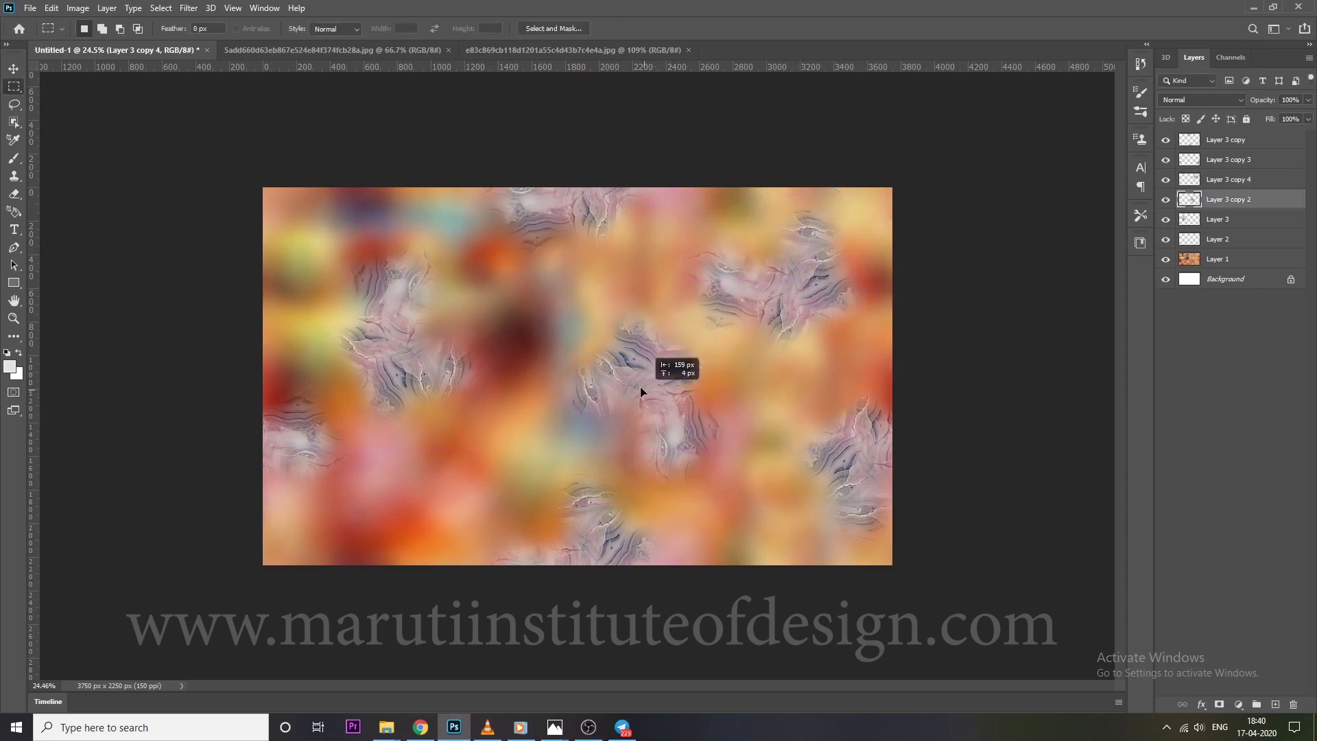
drag(407, 376, 382, 338)
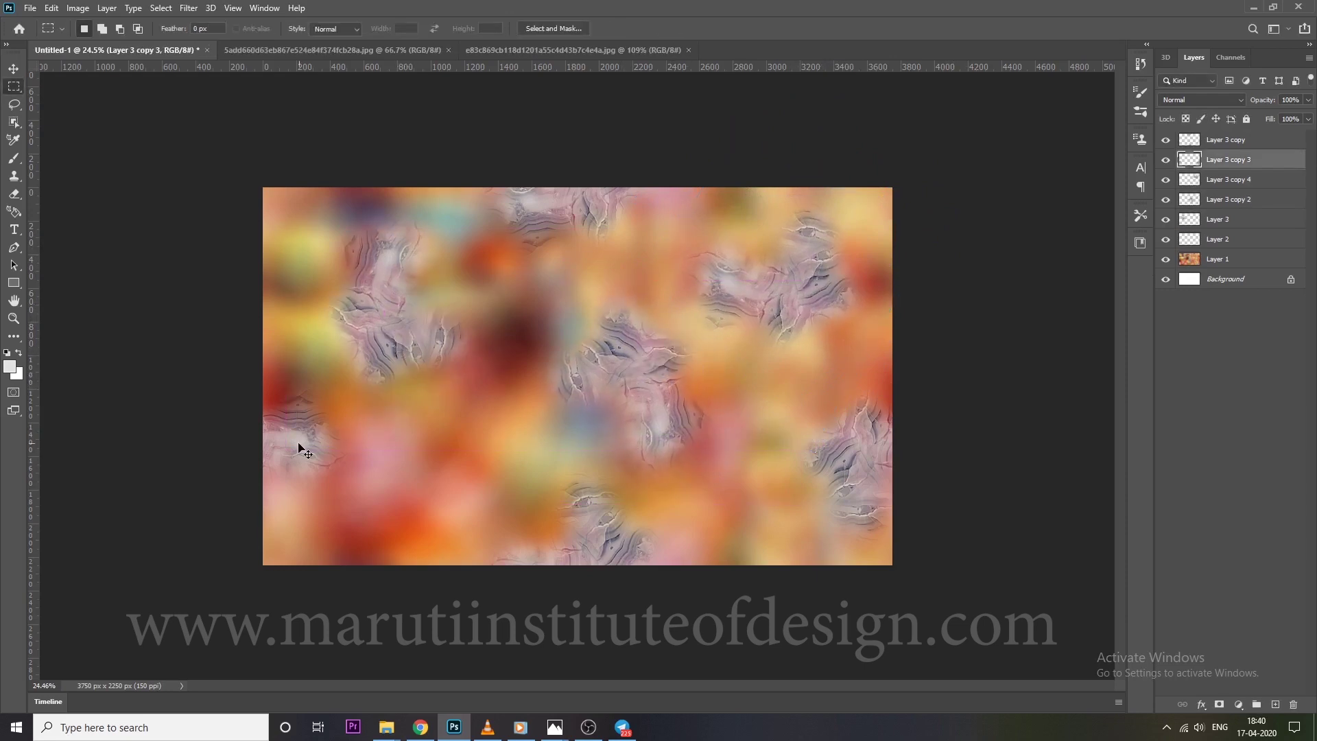
key(ctrl+t)
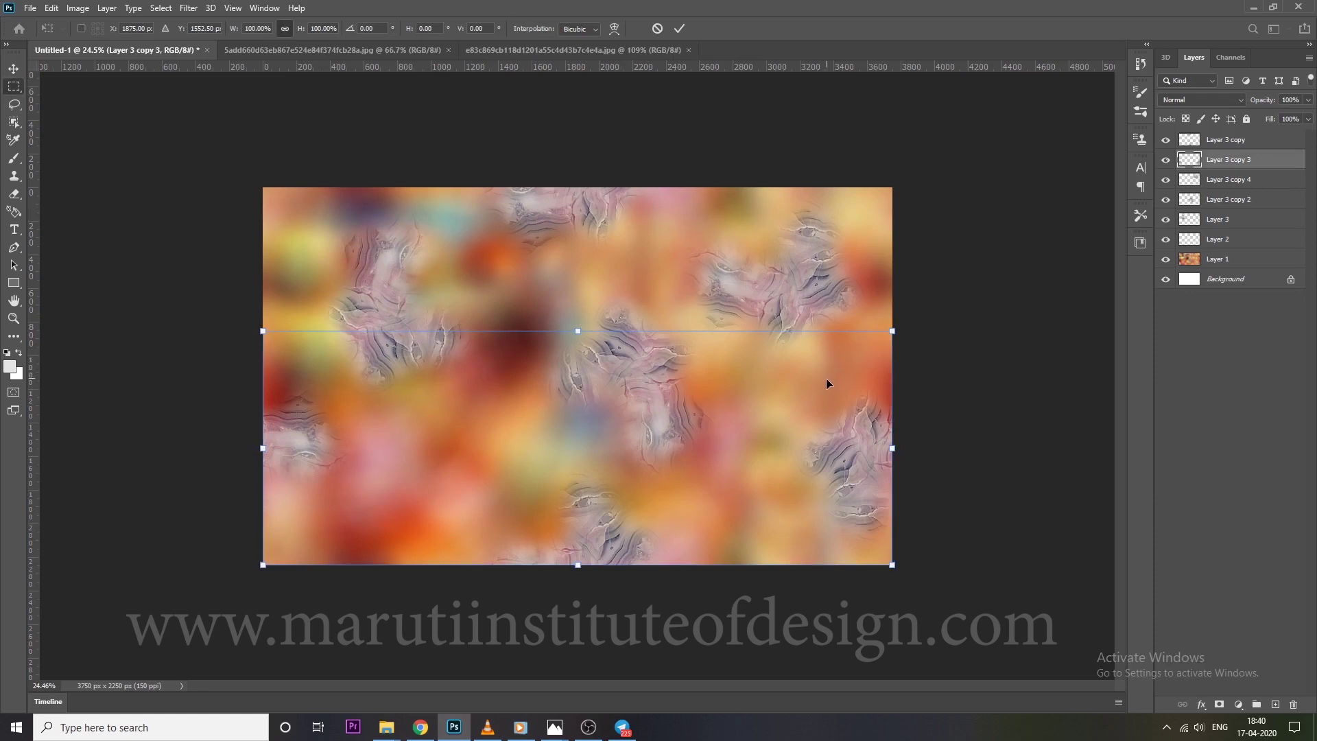
key(Return)
Merge the texture layers from Layer 3 copy down to Layer 2 into one layer
click(1207, 145)
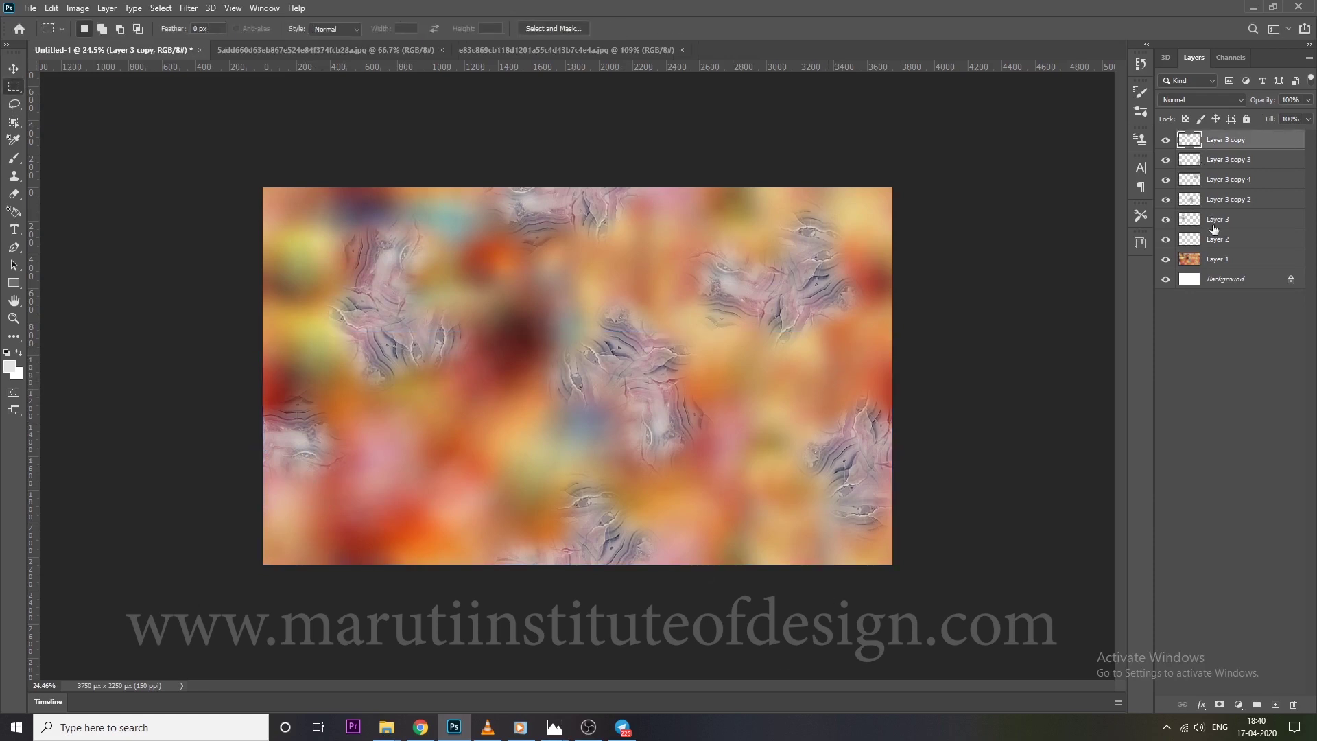
shift+click(1215, 240)
key(ctrl+e)
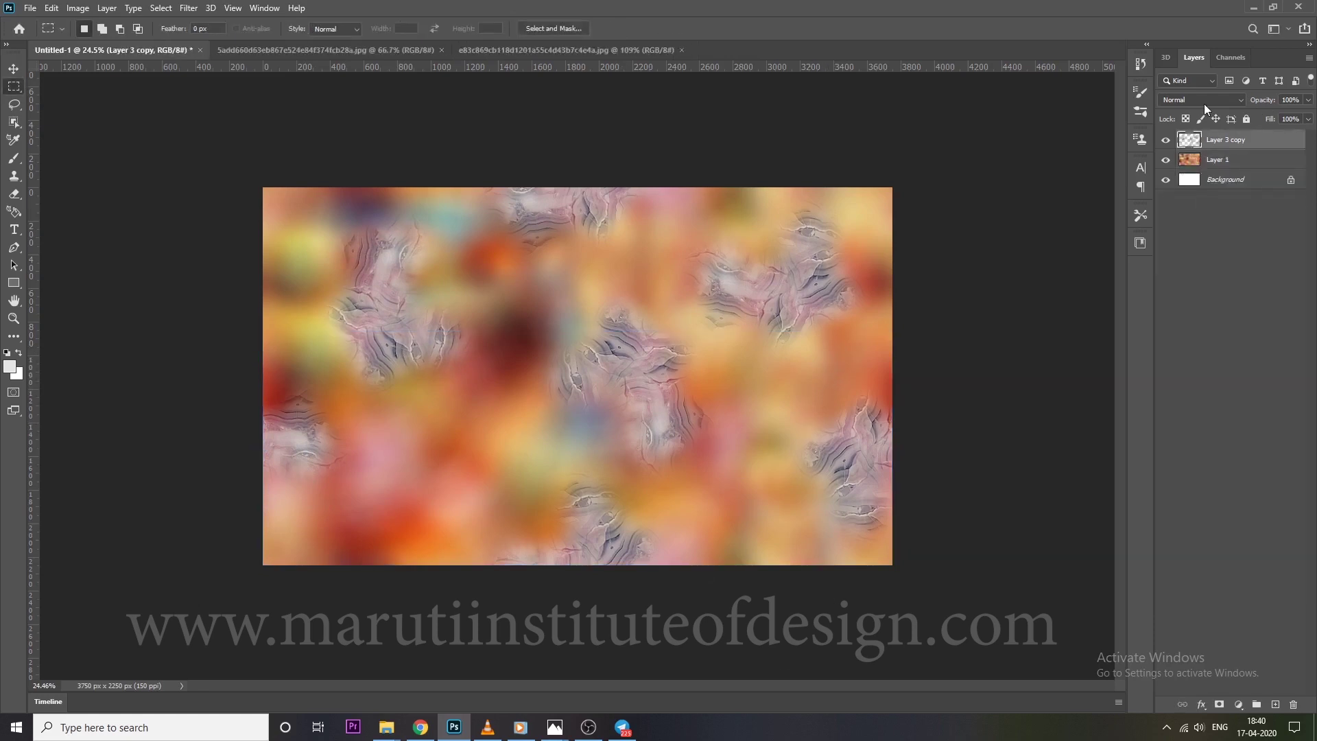
Set the merged texture to Linear Burn blending at 67% opacity
click(1200, 99)
click(1196, 137)
key(Down)
key(Down)
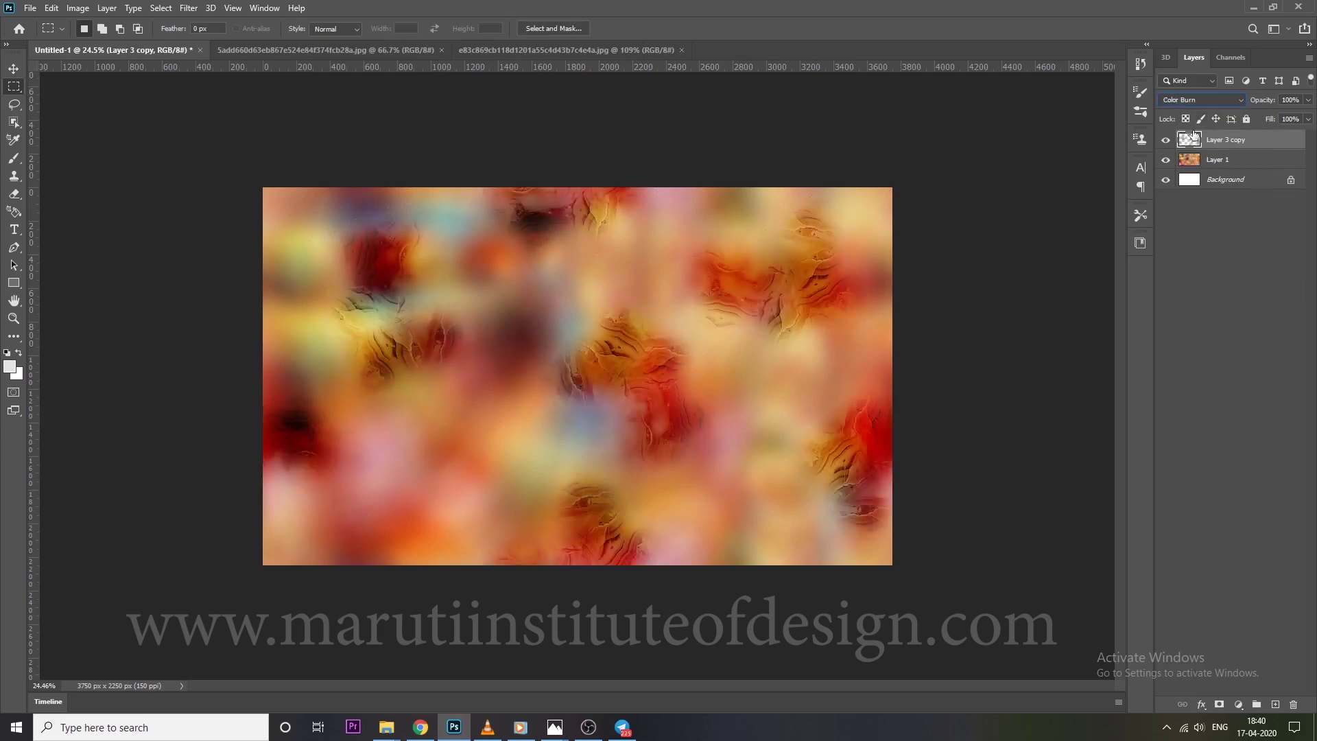
key(Down)
key(Down)
key(Down)
key(Down)
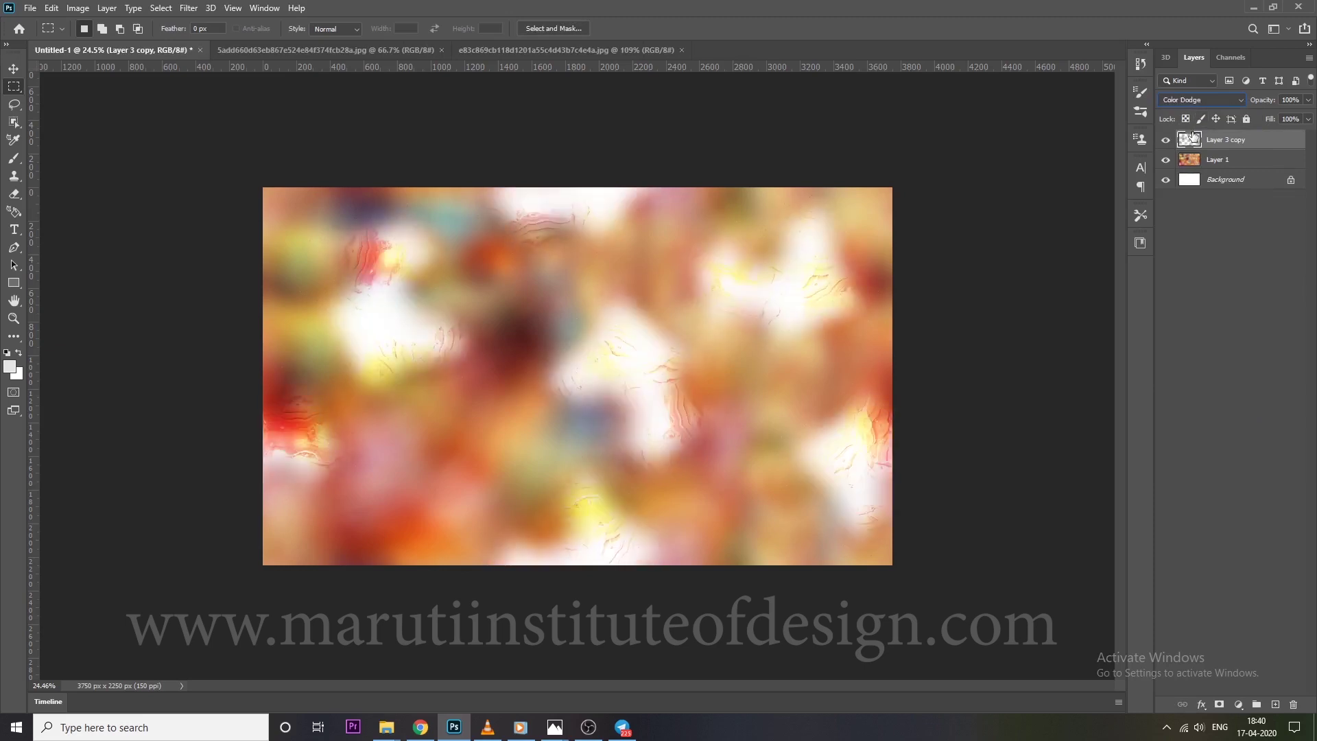
key(Up)
key(Up)
key(Up)
key(Up)
key(Up)
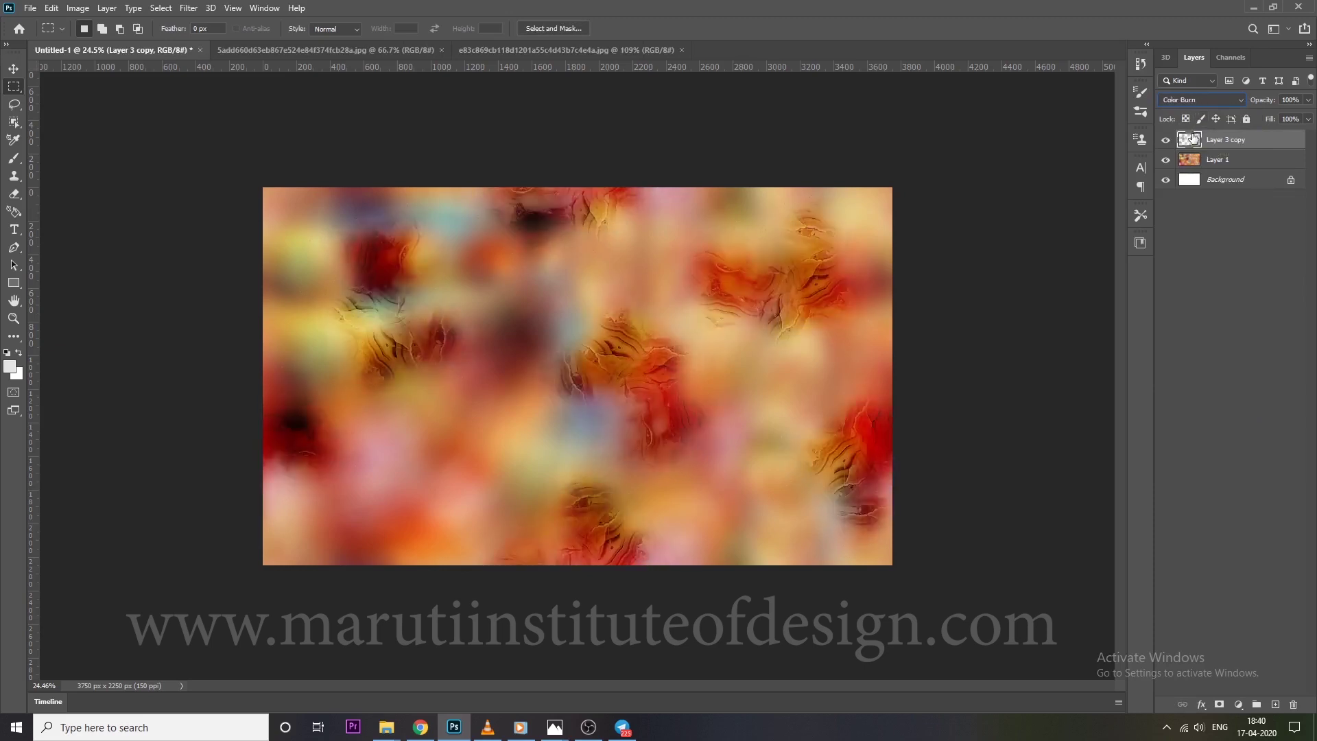
key(Up)
key(Up)
key(Down)
key(Down)
key(Up)
key(Up)
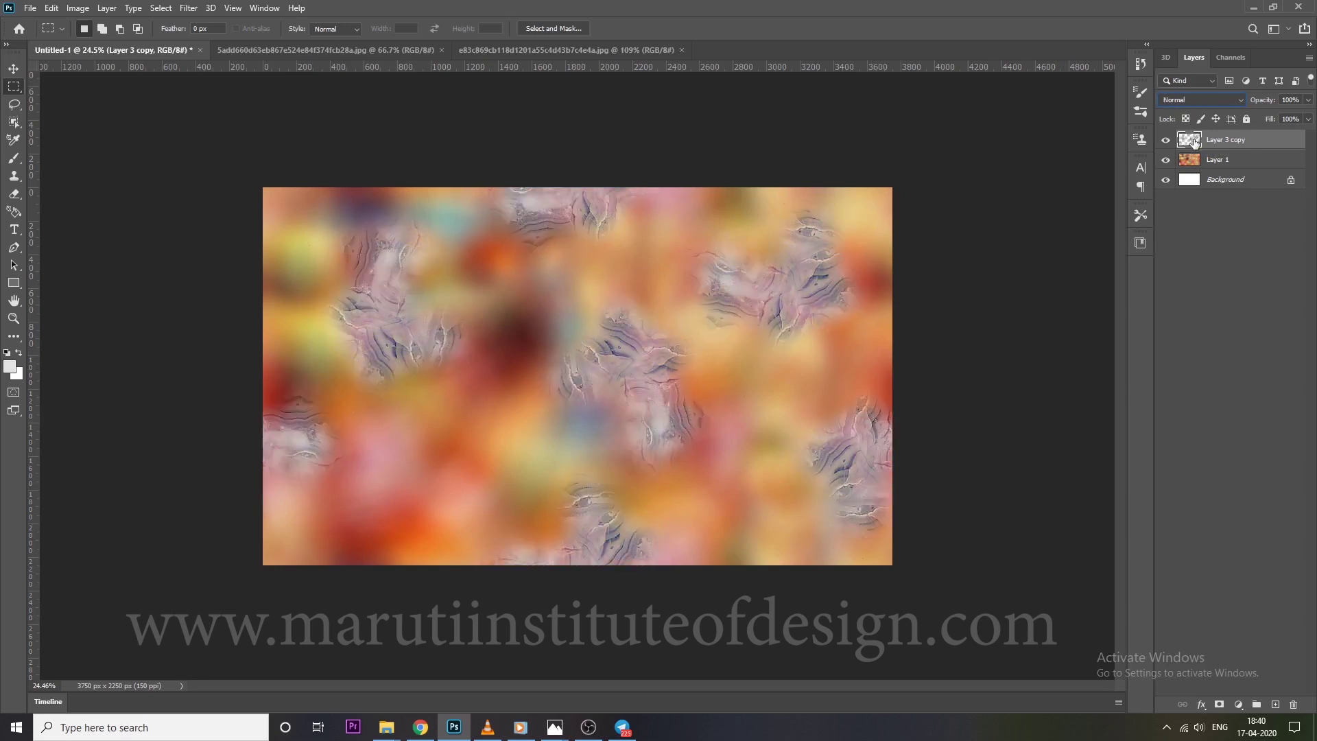
key(Down)
key(Down)
key(Down)
key(Down)
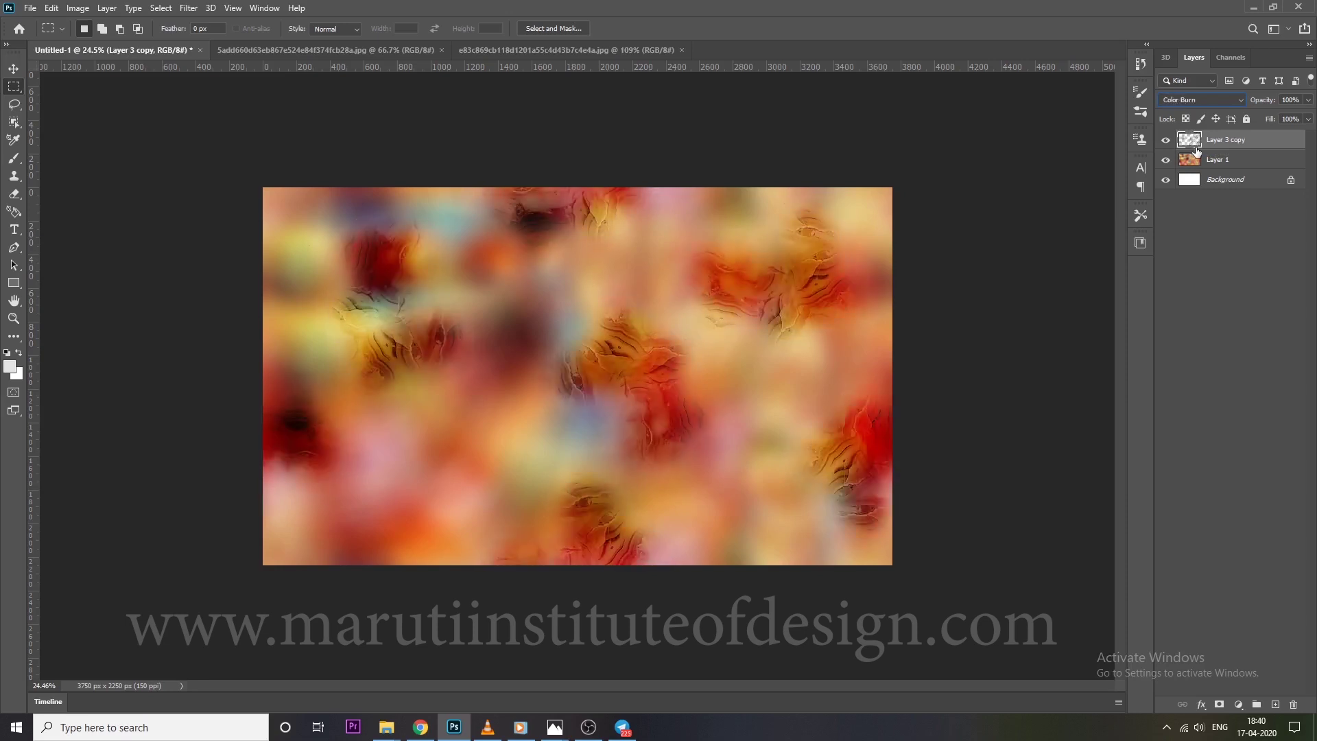
key(Down)
key(Down)
key(Up)
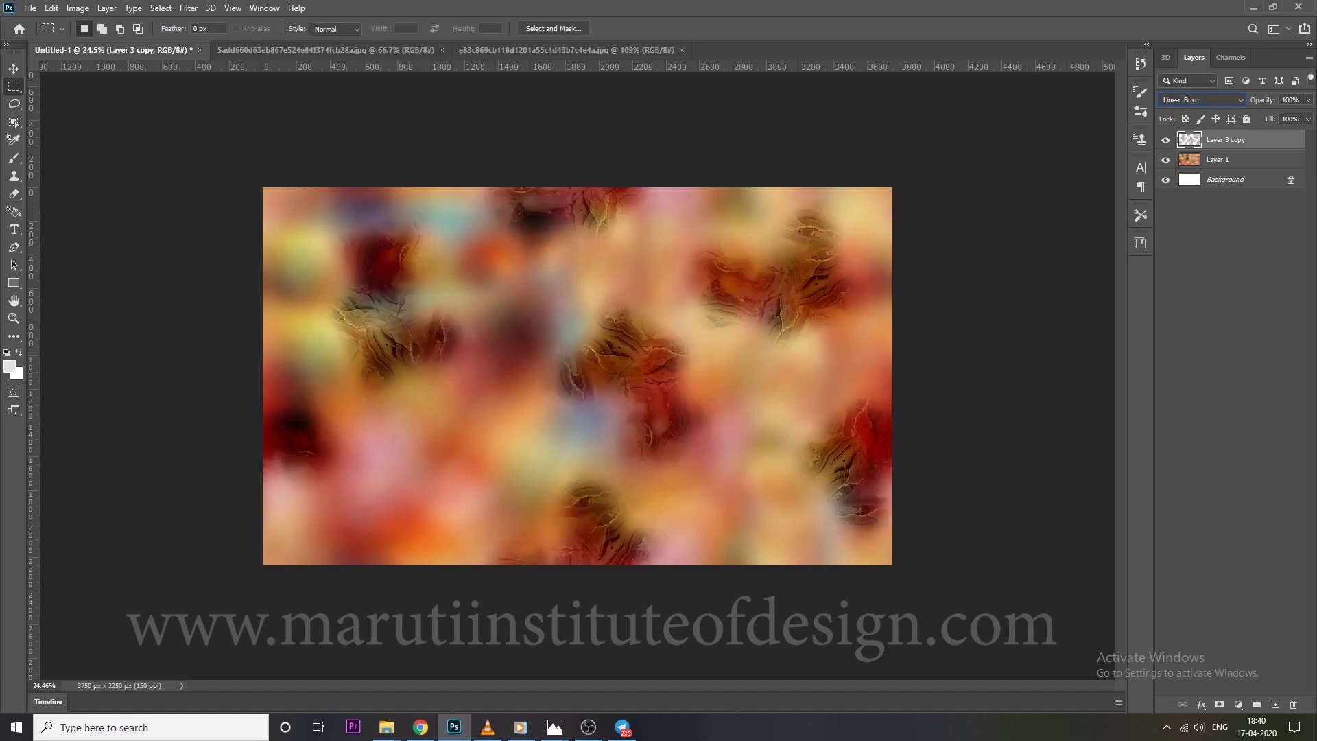
drag(1270, 99, 1249, 100)
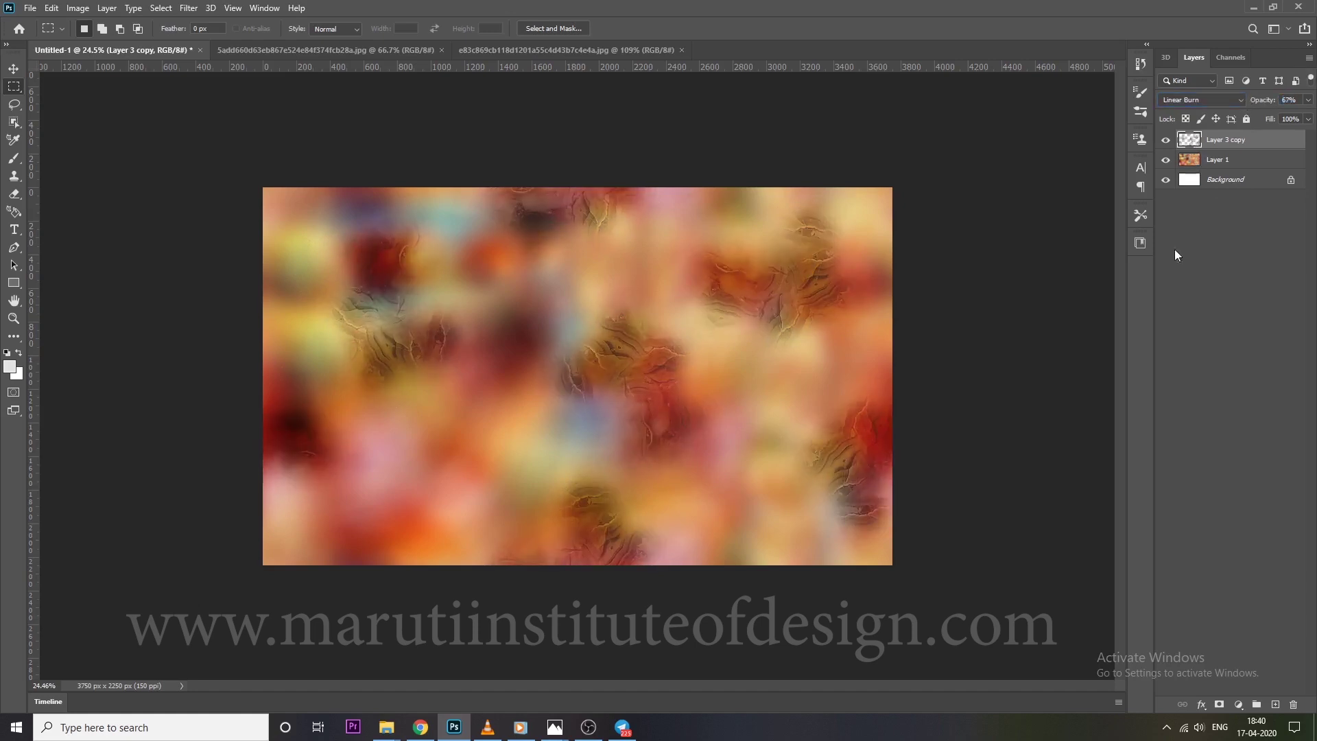
Browse the carved-ornament Pinterest pin and open the tall leaf ornament pin
click(420, 727)
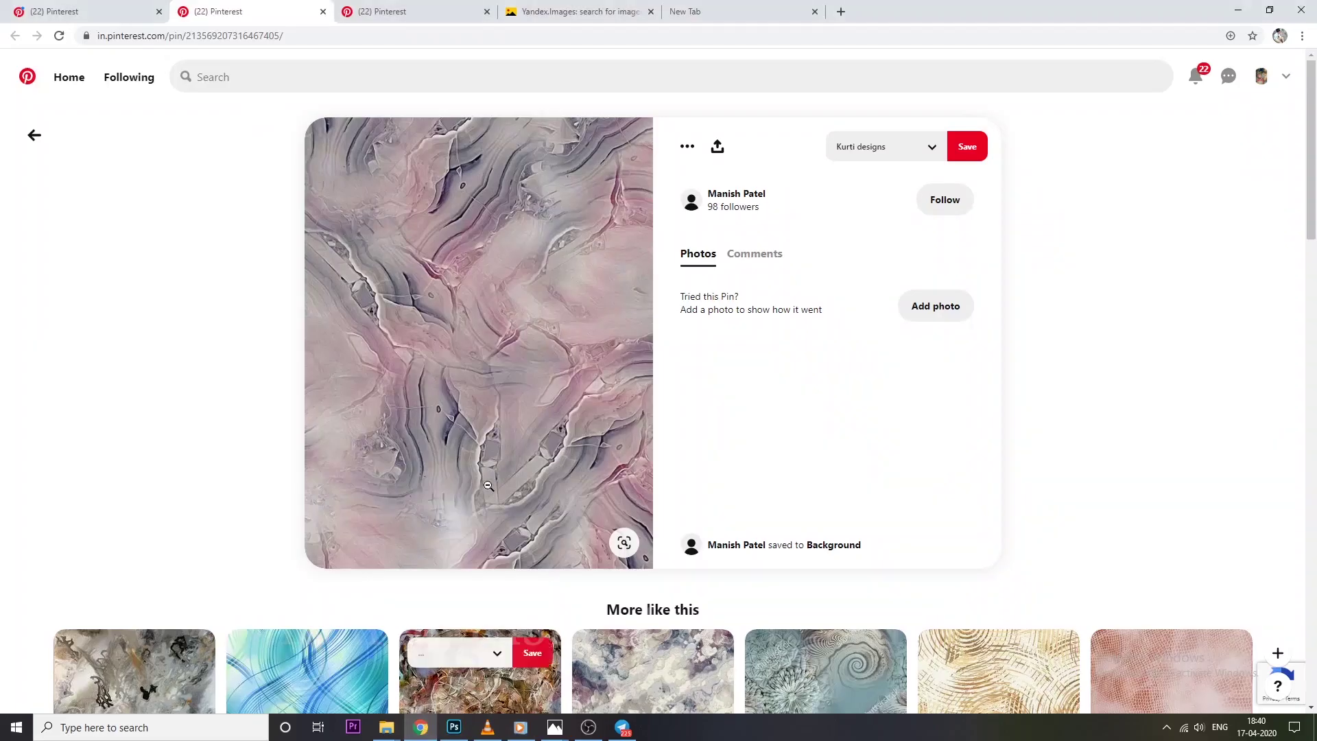
scroll(624, 323, down, 4)
click(425, 8)
scroll(506, 294, down, 3)
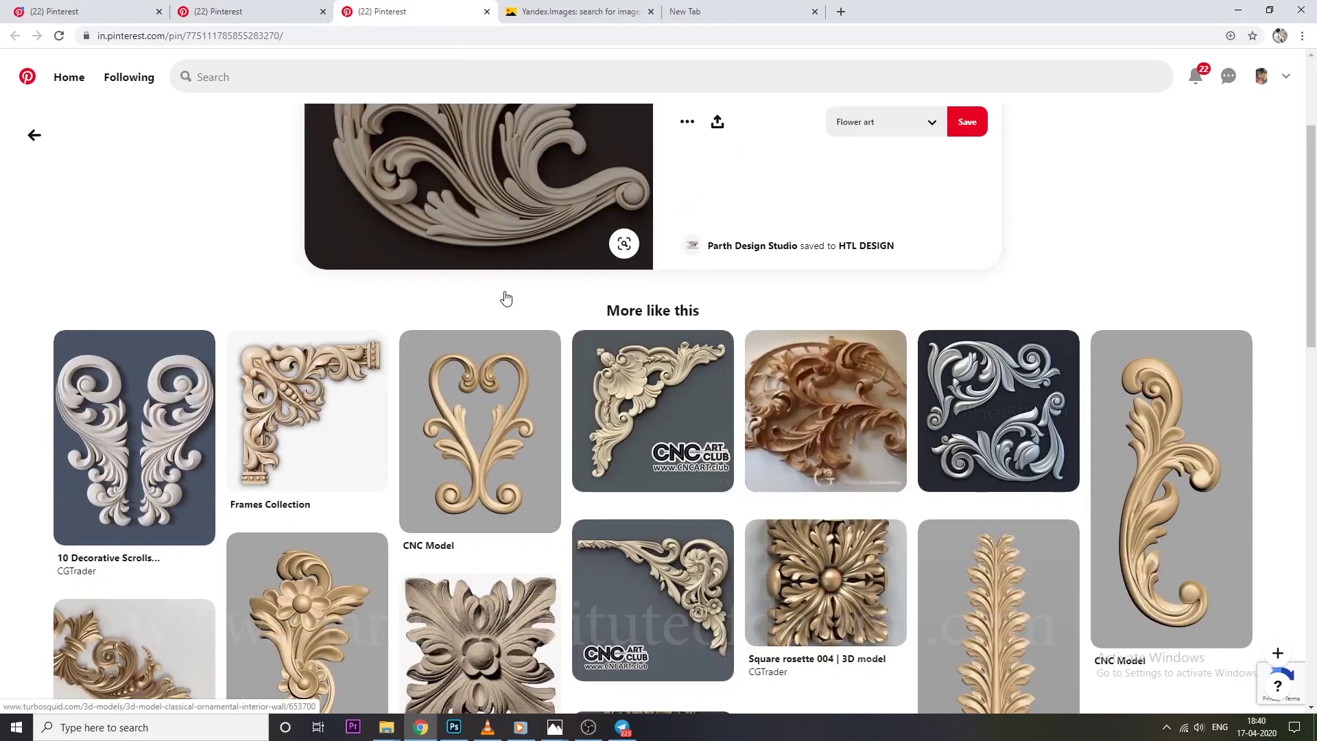
scroll(887, 339, down, 3)
scroll(887, 340, down, 4)
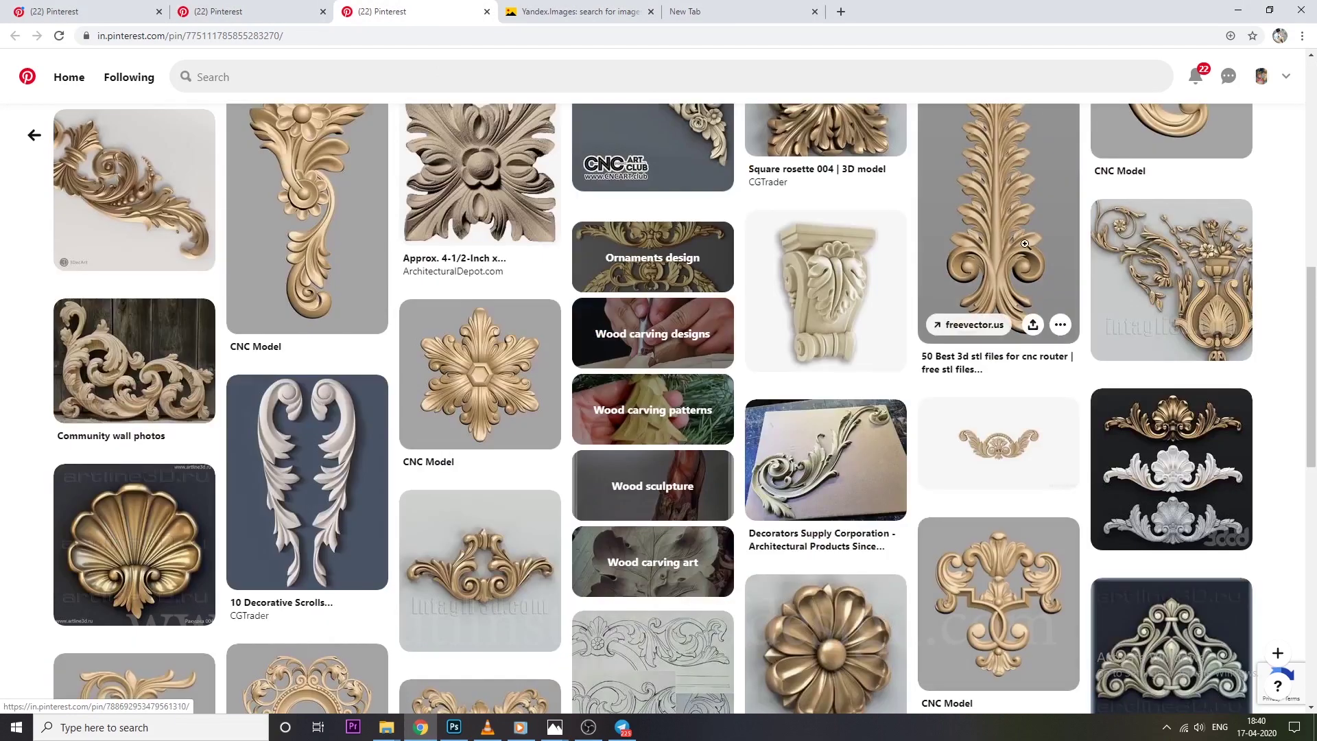
click(1007, 220)
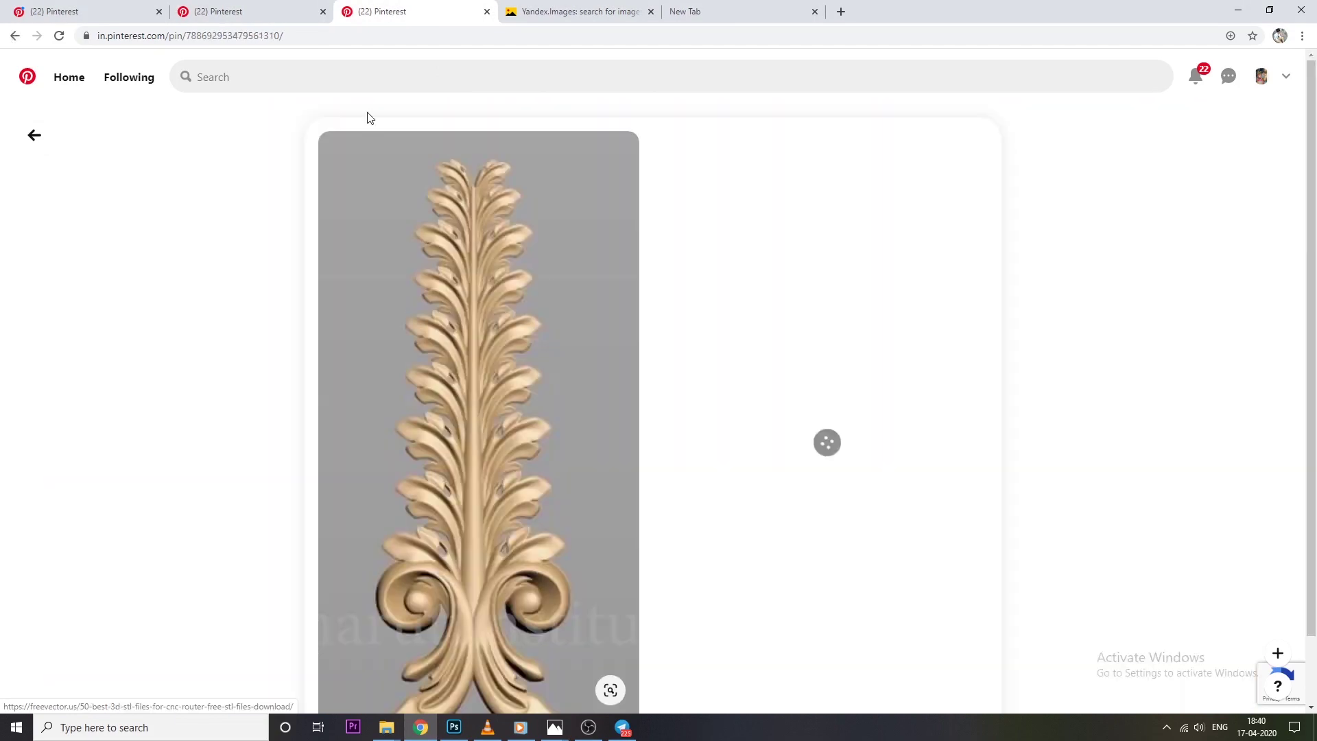
Look at the Purple Motion Design pin, then open the pink plaid texture pin from the home feed
click(233, 11)
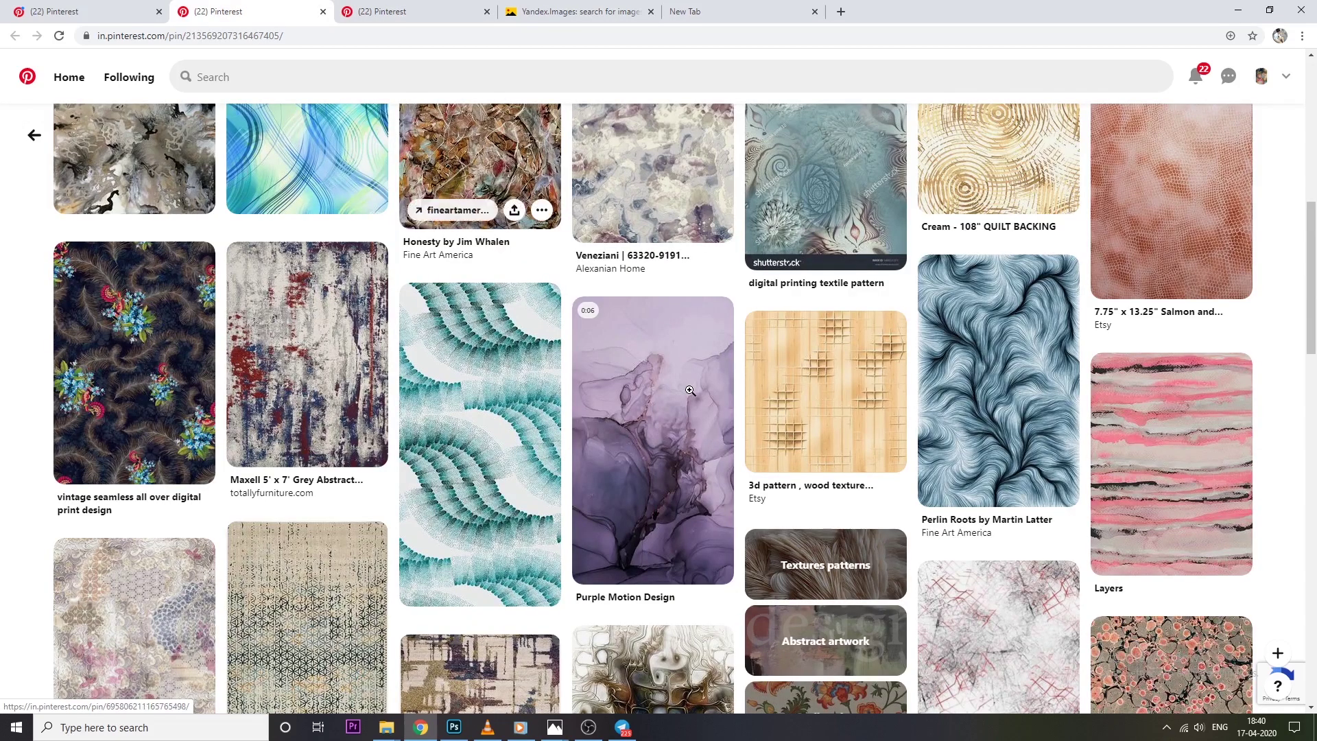
scroll(689, 390, down, 5)
click(696, 226)
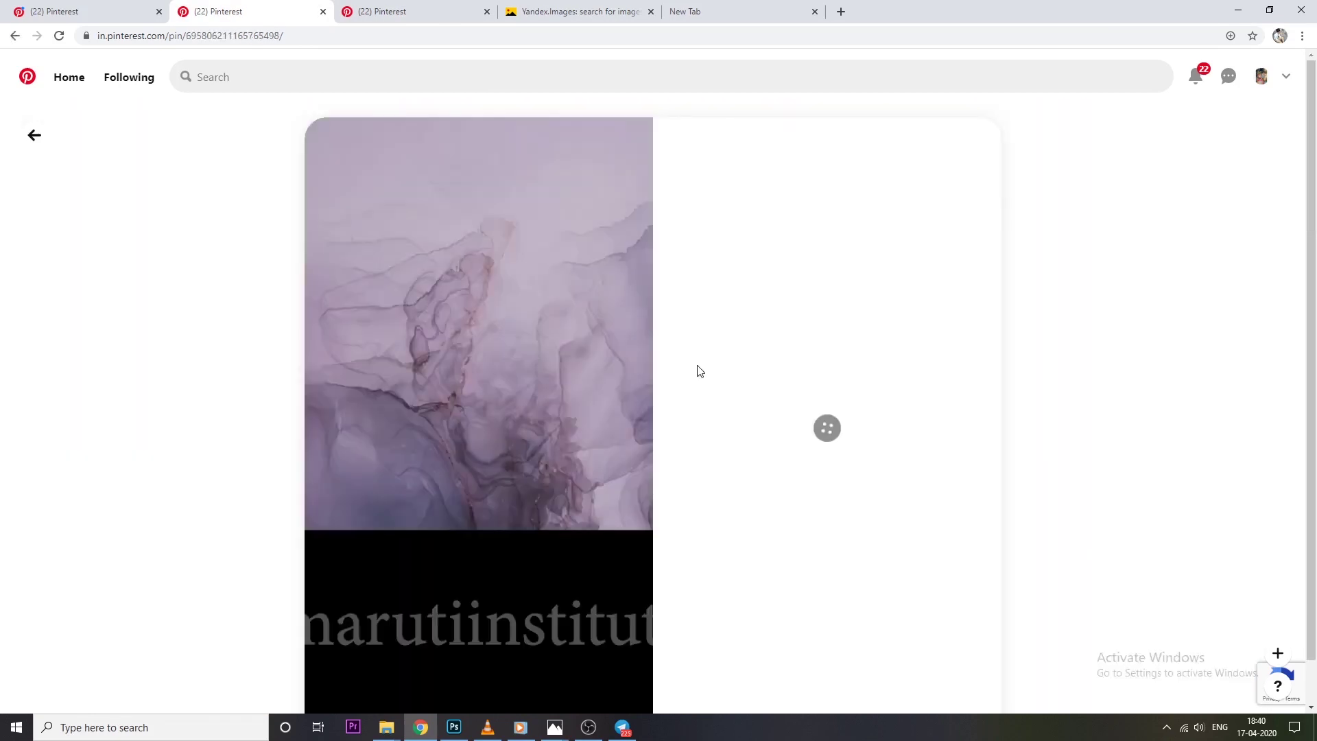
scroll(698, 371, down, 5)
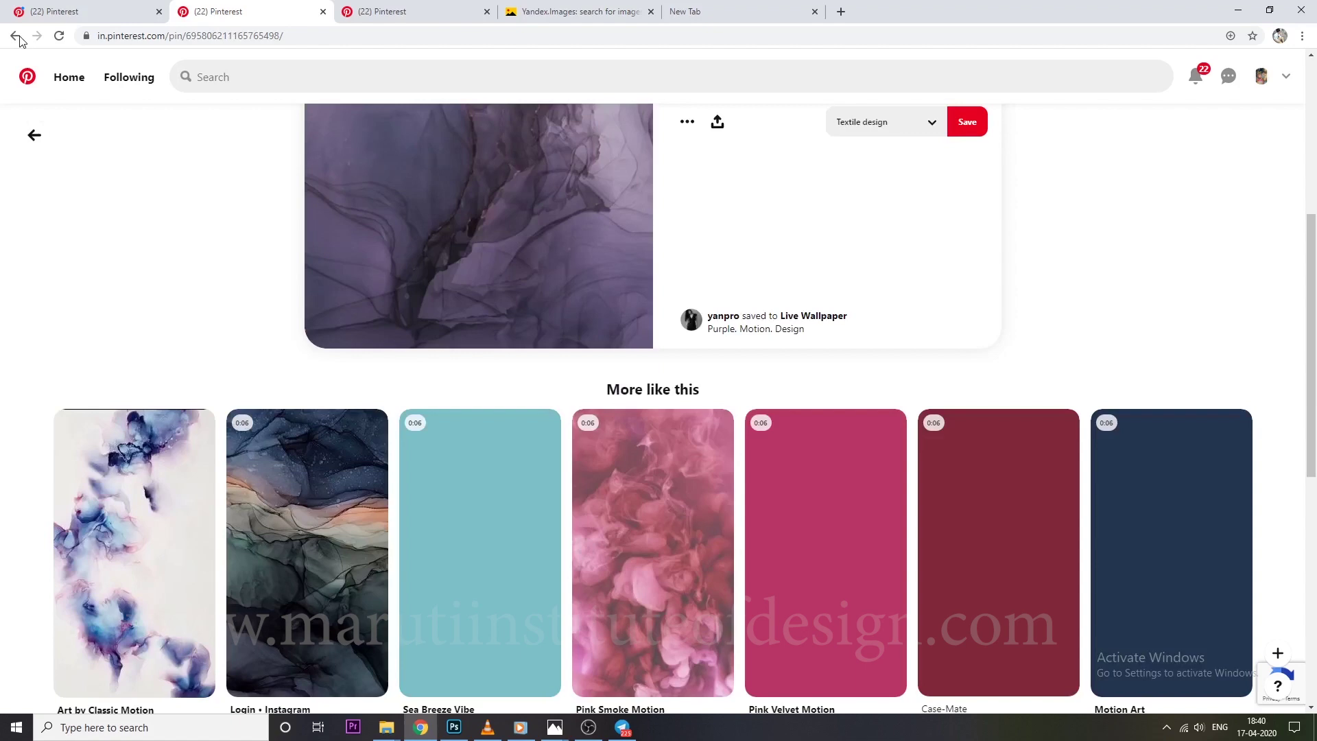
click(17, 36)
click(34, 136)
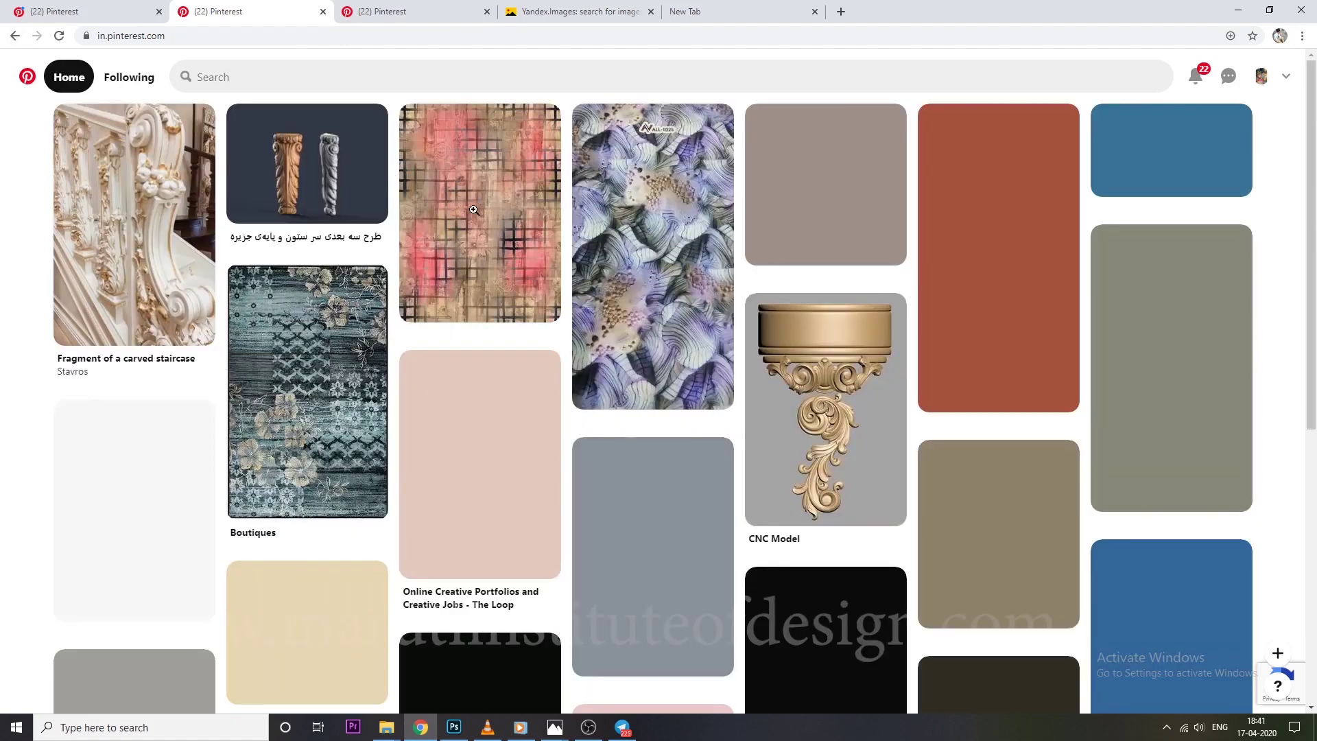
click(485, 227)
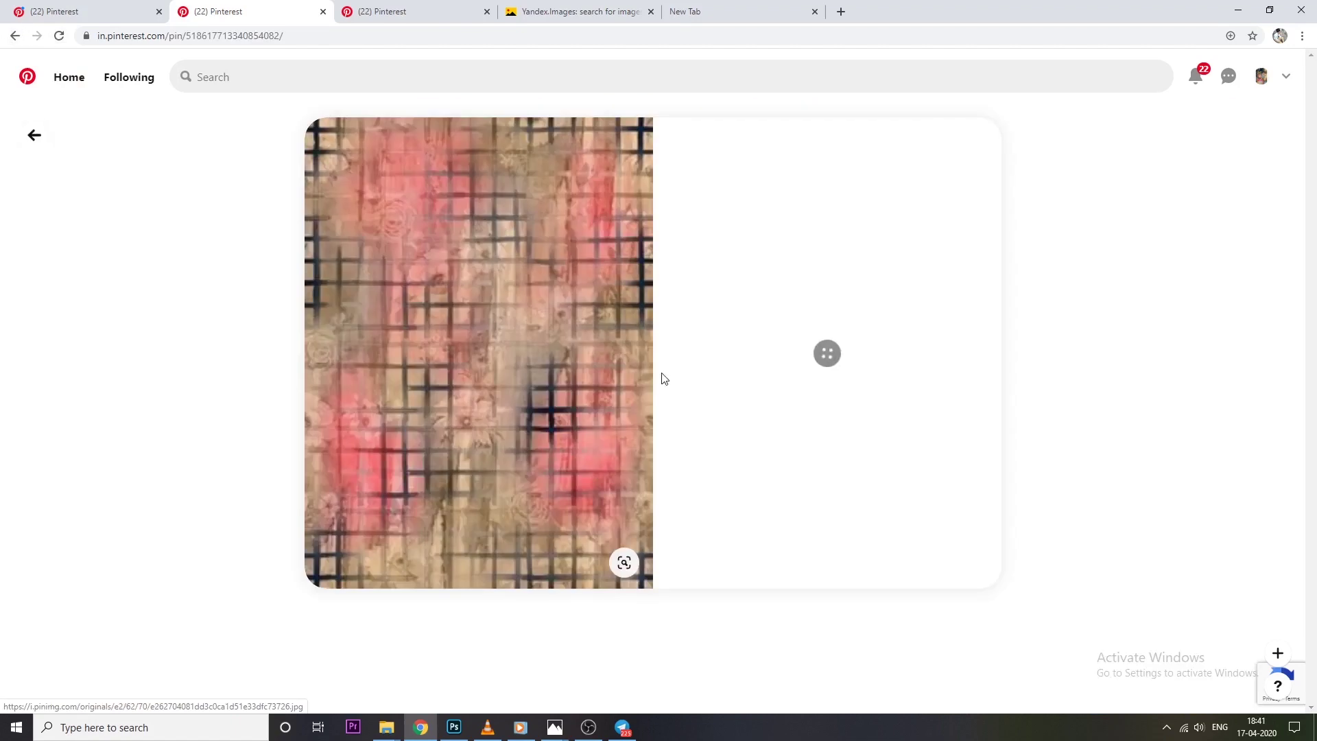
Drag the pink plaid image onto the Yandex image search tab
click(580, 12)
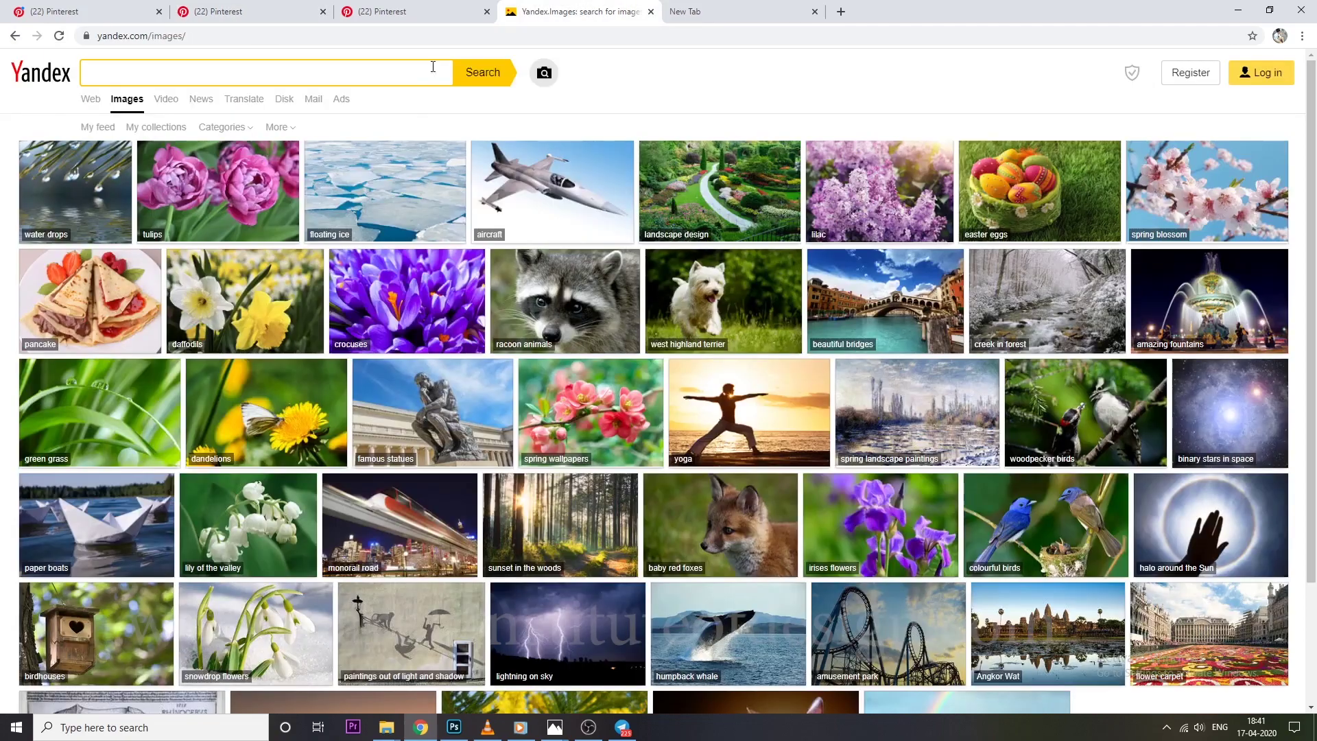
click(425, 12)
click(267, 12)
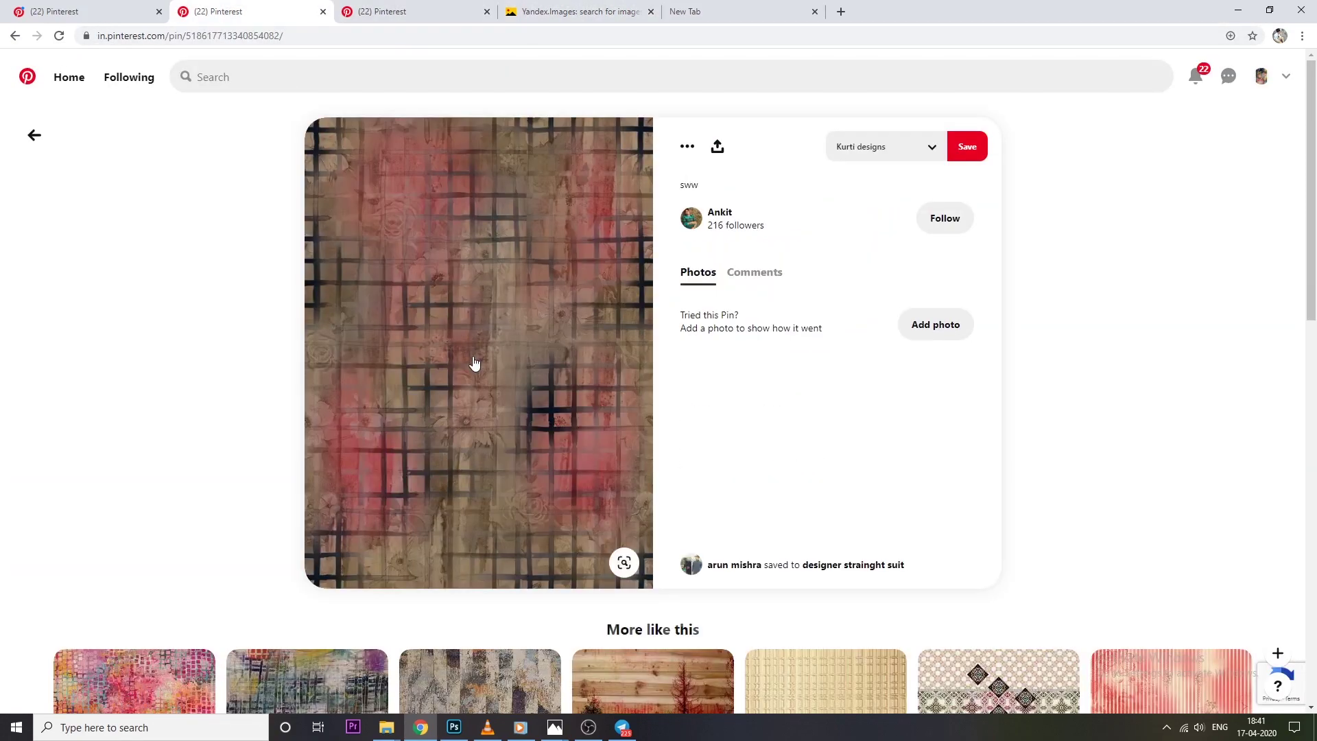
mouse_move(476, 367)
mouse_down()
mouse_move(584, 5)
mouse_move(335, 101)
mouse_up()
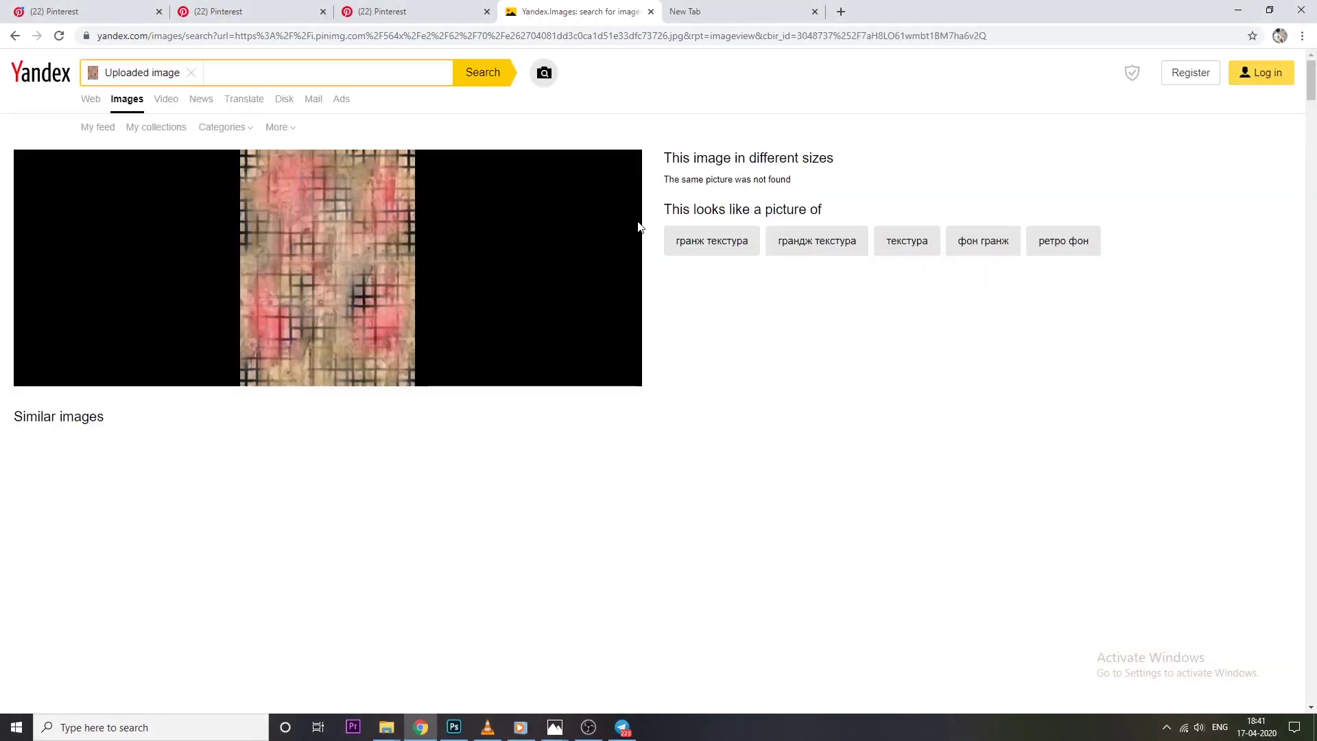
Save the searched image from the Yandex results
right_click(285, 304)
click(328, 379)
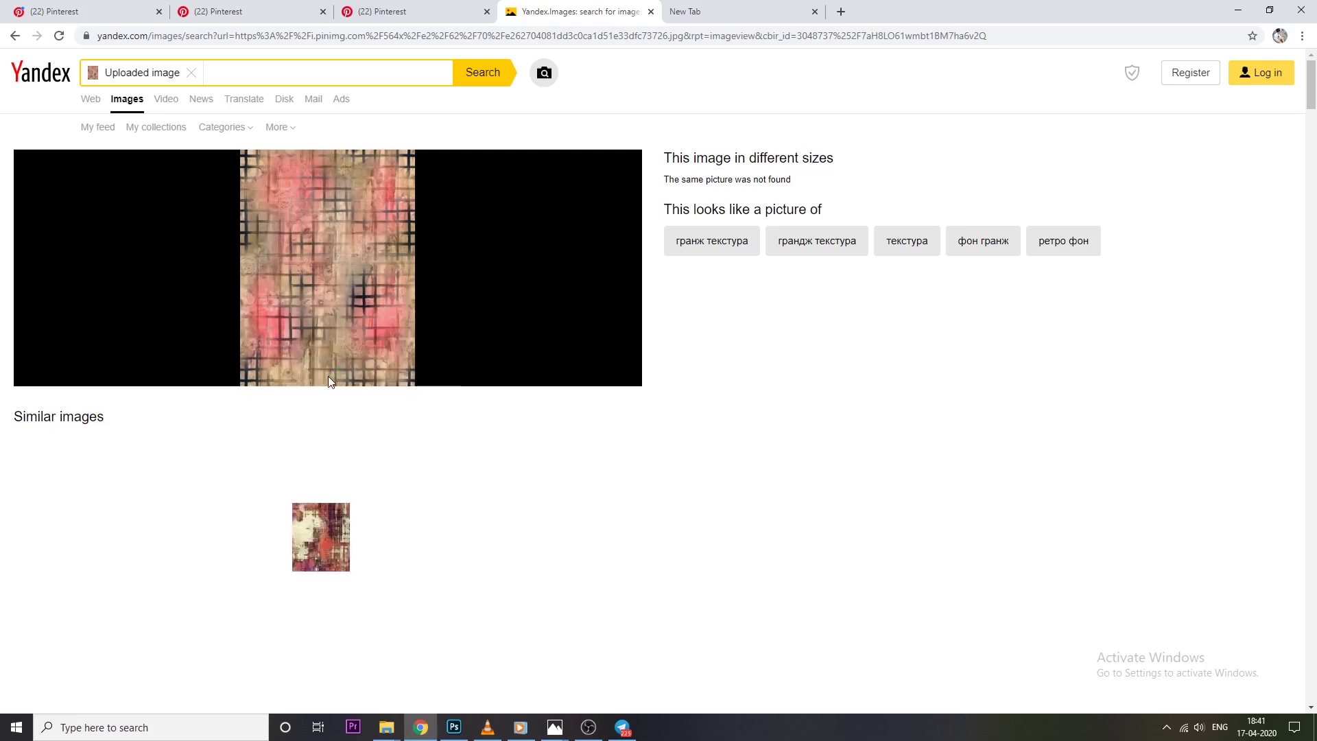
key(Return)
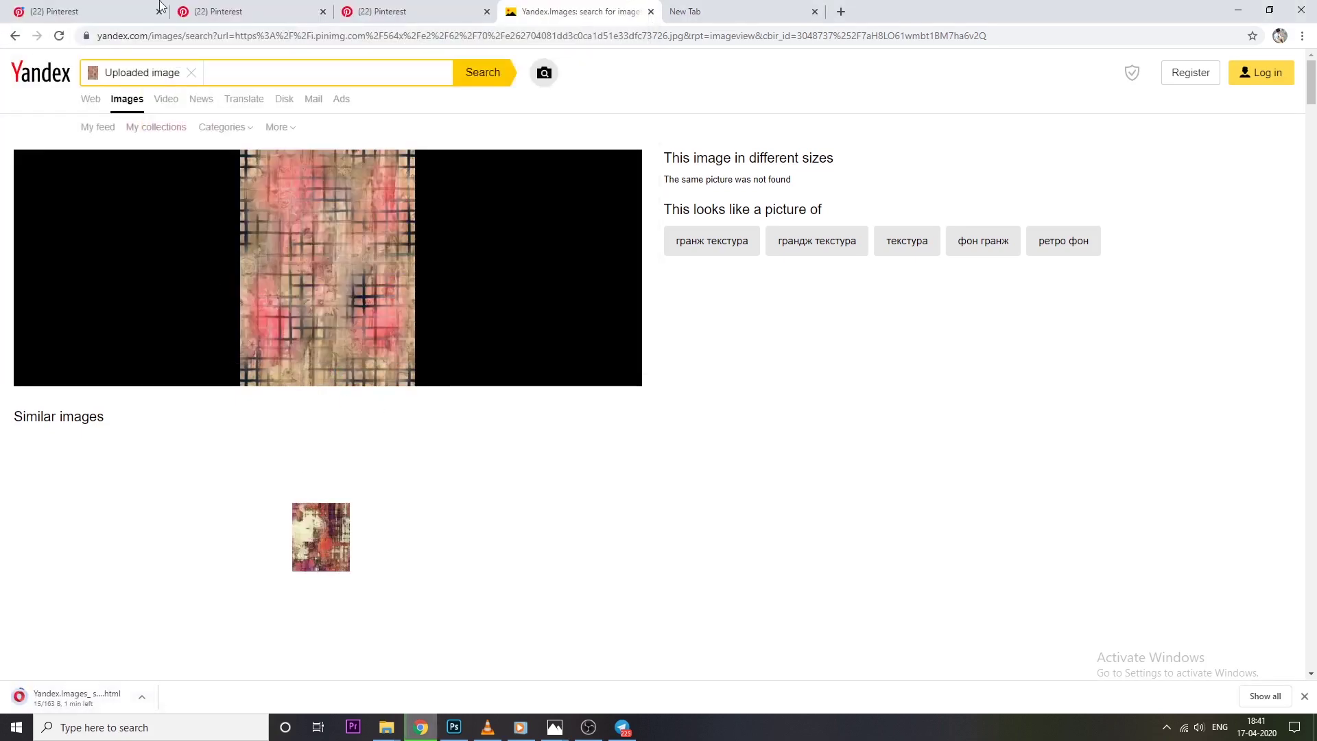
Save the pink plaid image from its Pinterest pin to the computer
click(389, 11)
key(ctrl+shift+Tab)
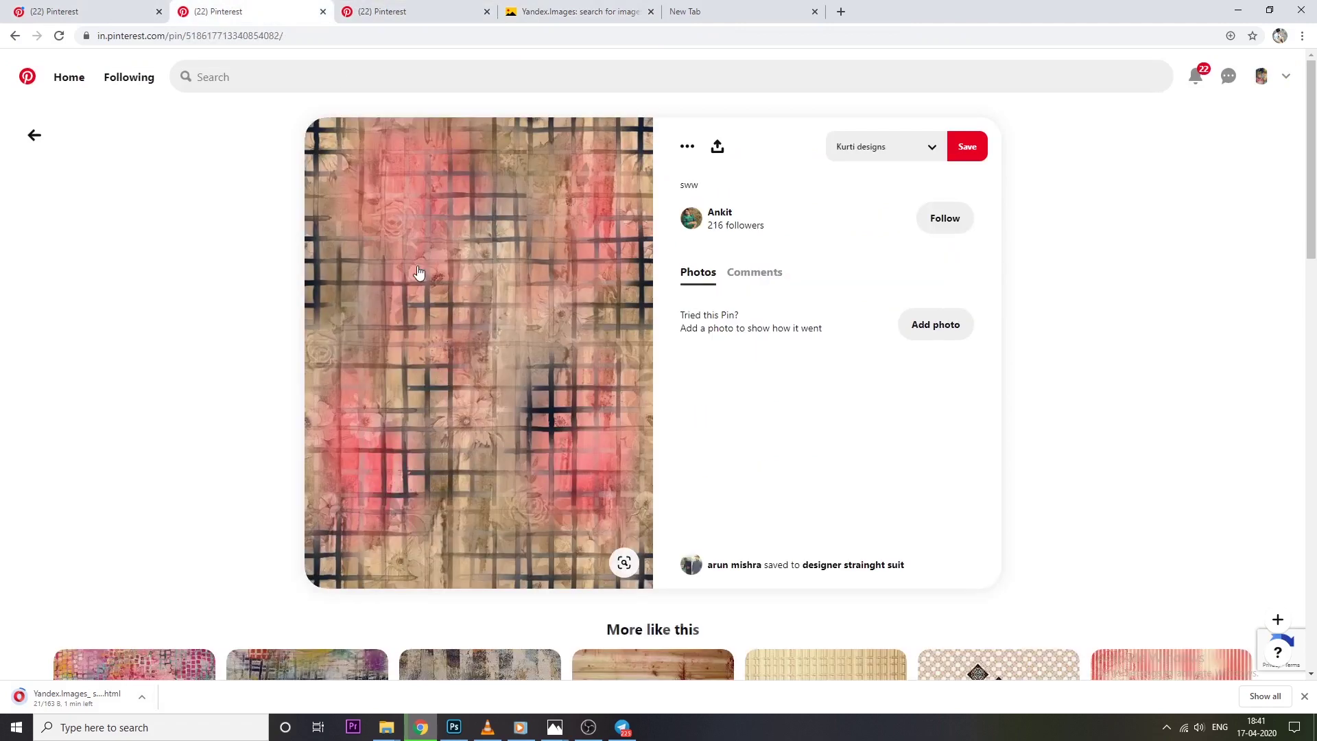
right_click(476, 317)
click(528, 445)
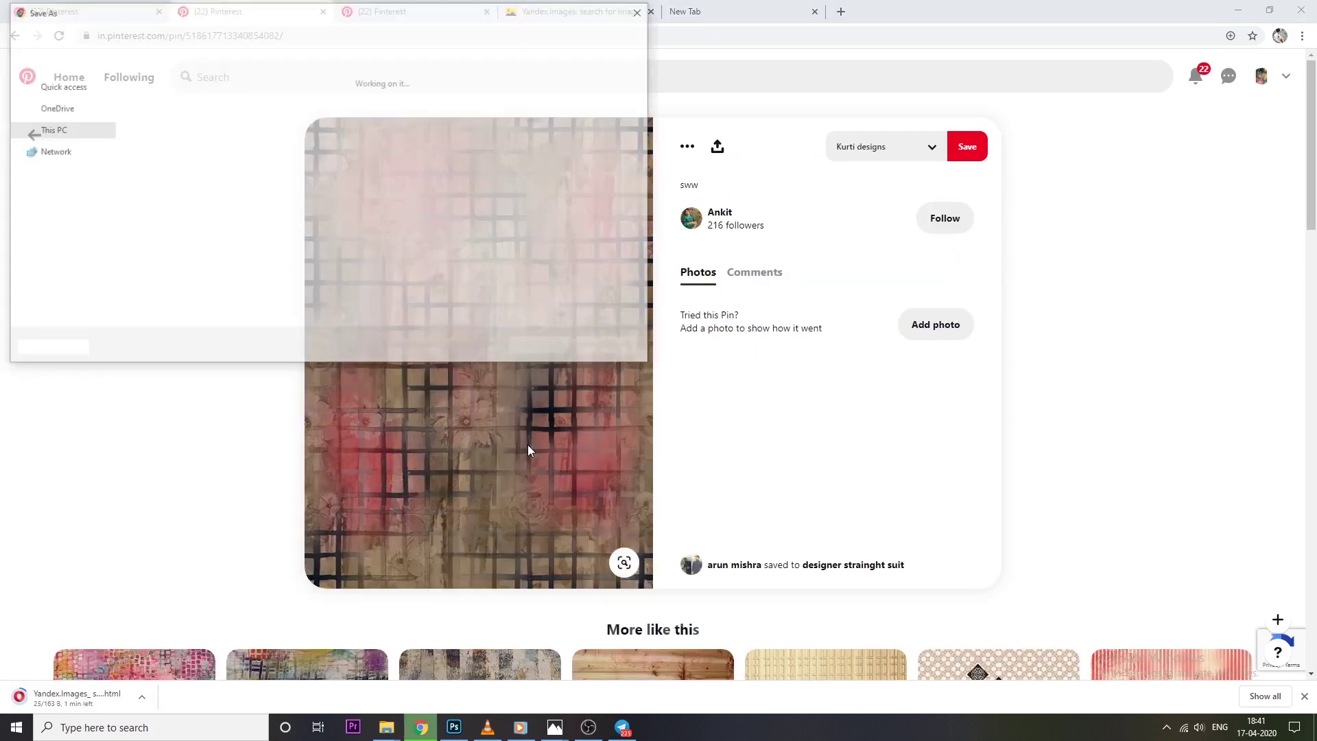
key(Escape)
Open the downloaded plaid jpg with Adobe Photoshop 2020
click(110, 697)
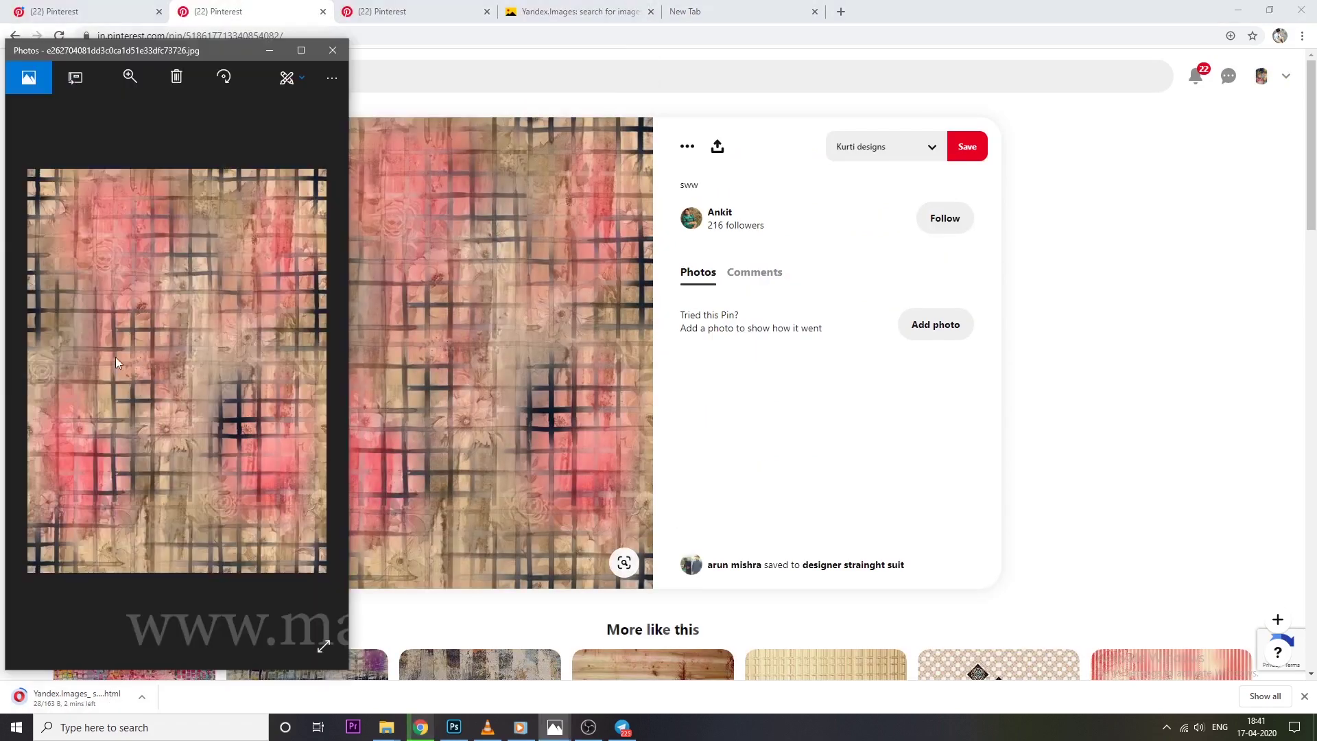
right_click(112, 361)
click(140, 610)
click(153, 212)
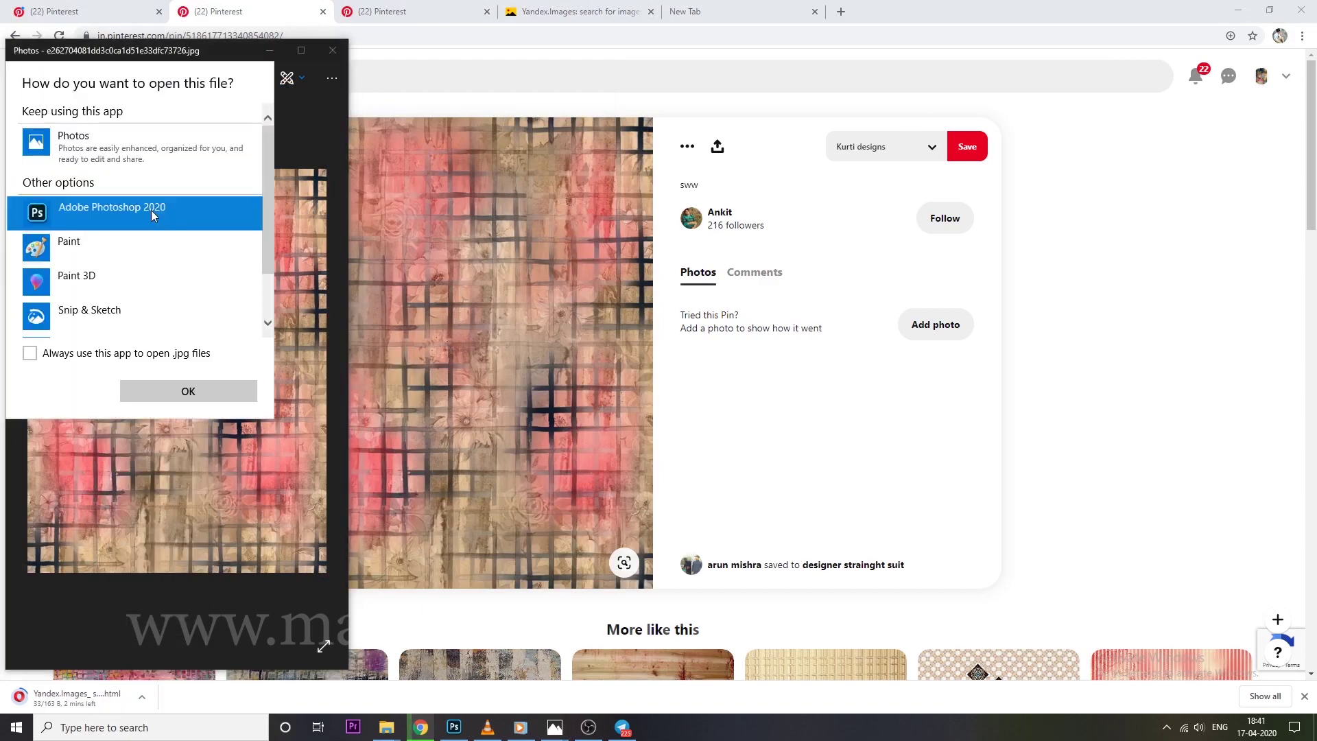
click(188, 391)
Paste the plaid image into Untitled-1 and fit Layer 3 copy to the canvas edges
key(ctrl+Tab)
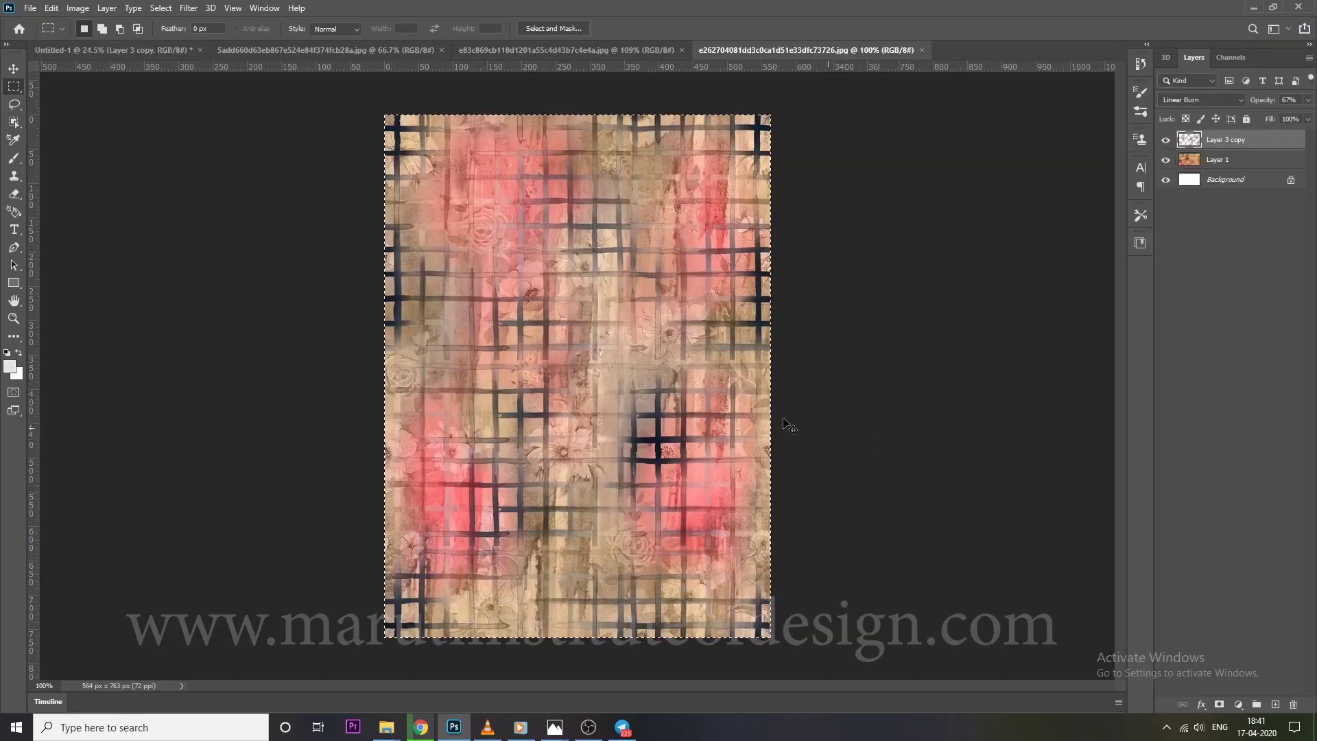
key(ctrl+t)
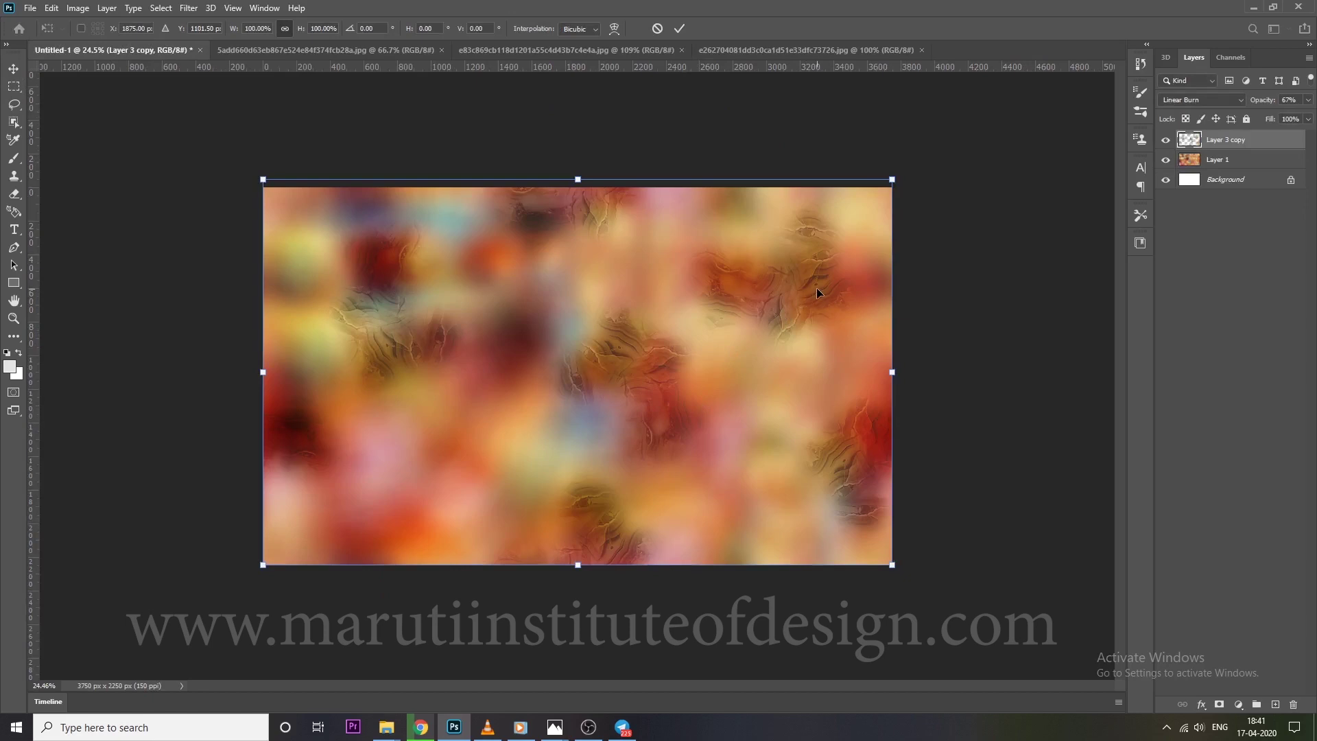
key(Return)
key(ctrl+v)
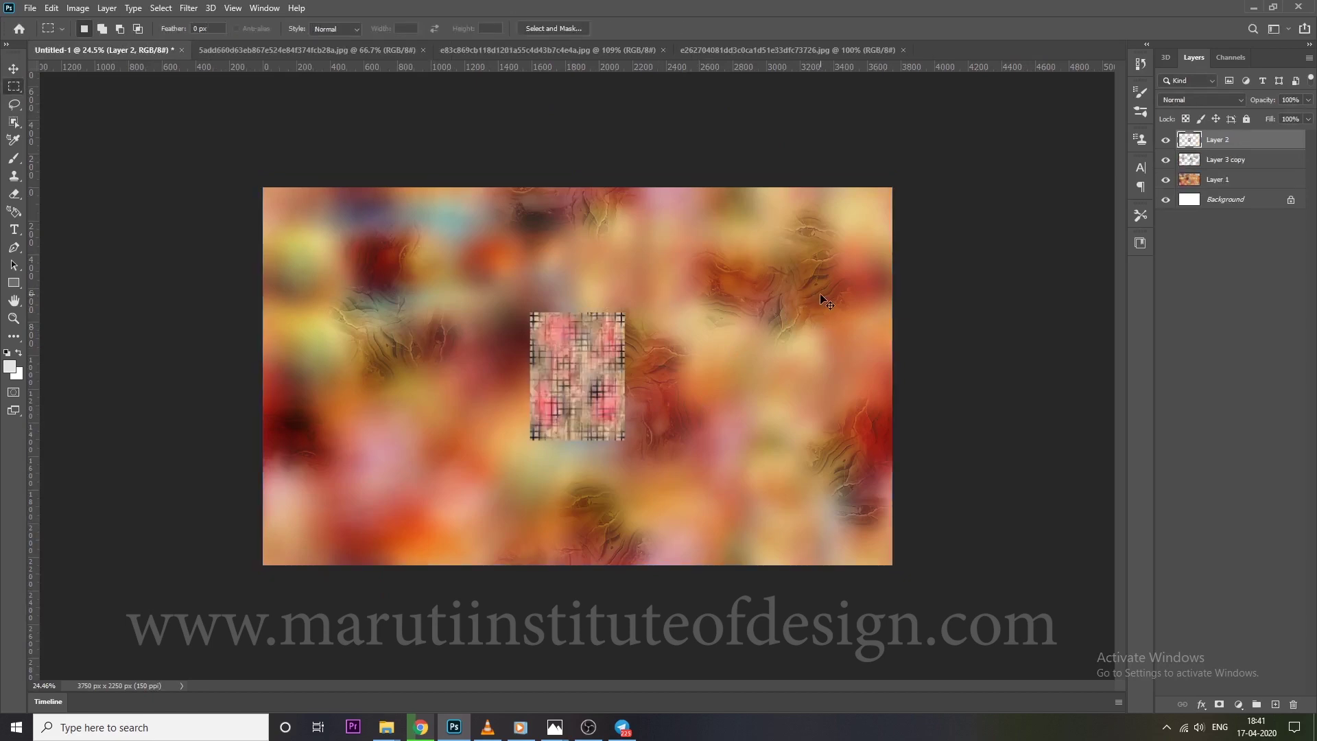
click(1213, 164)
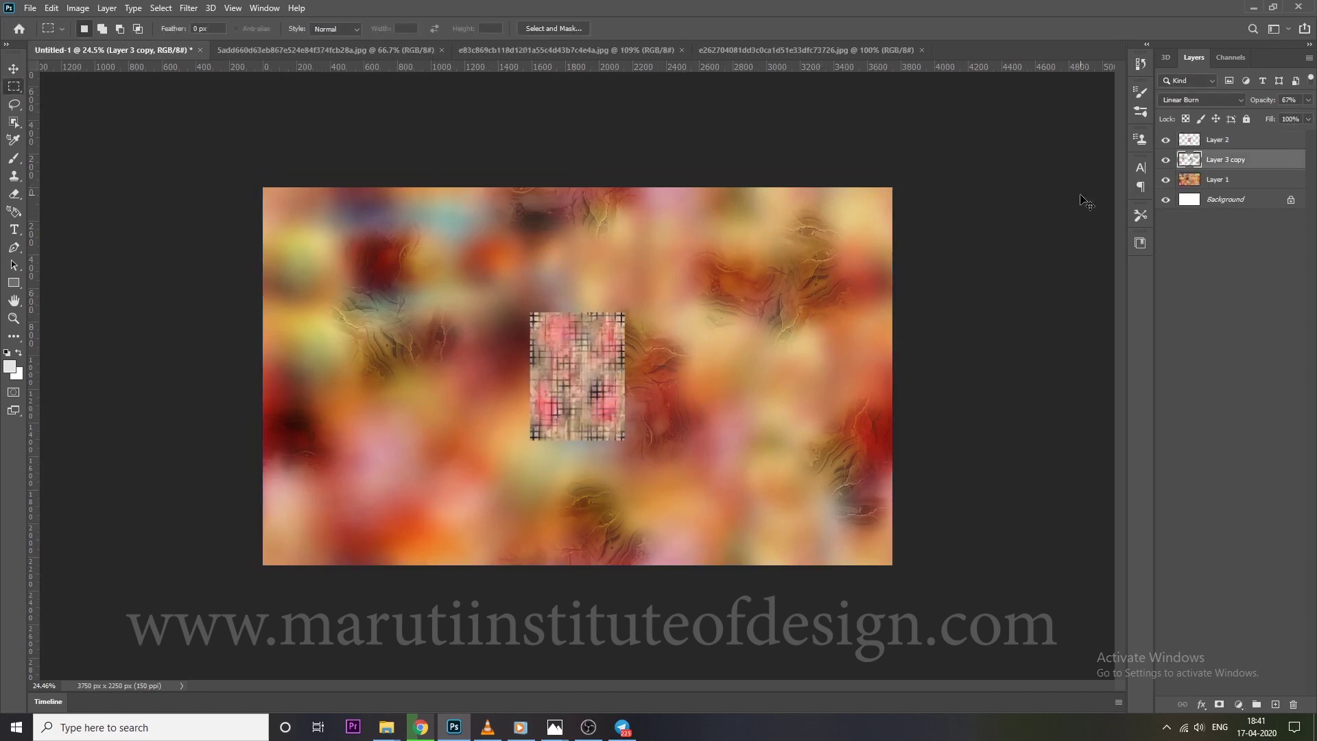
key(ctrl+t)
drag(577, 188, 580, 187)
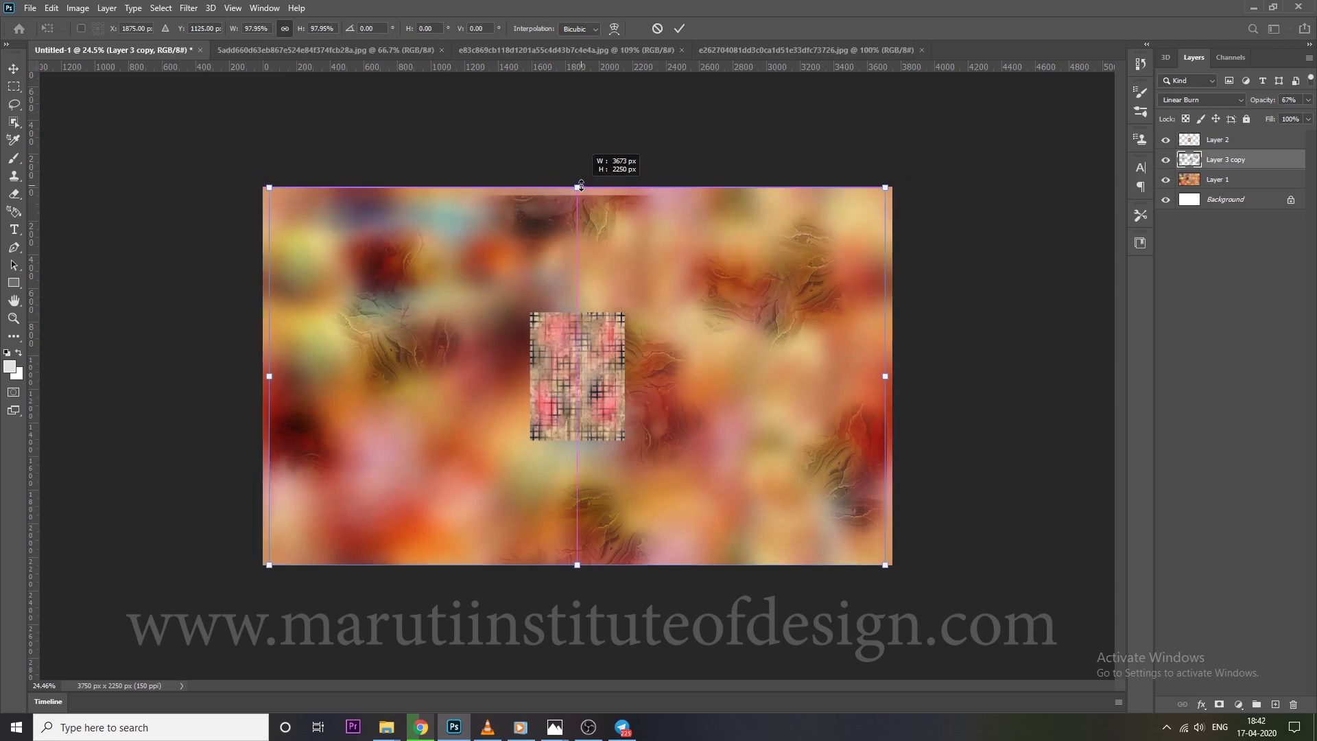
key(m)
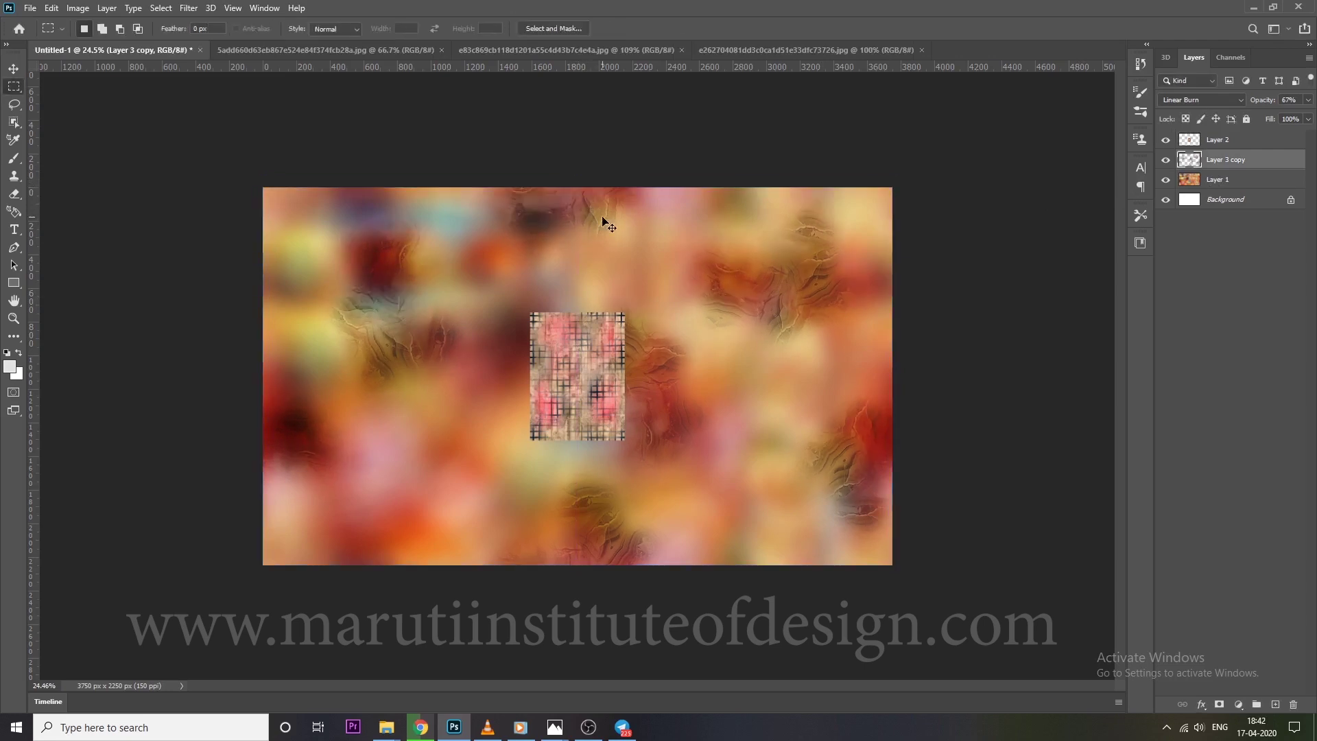
Crop away everything outside the Untitled-1 canvas
click(78, 8)
click(158, 149)
key(ctrl+t)
key(Return)
Scale the Layer 2 plaid tile to cover the canvas's left half at full height
click(1224, 143)
key(ctrl+t)
drag(555, 398, 286, 272)
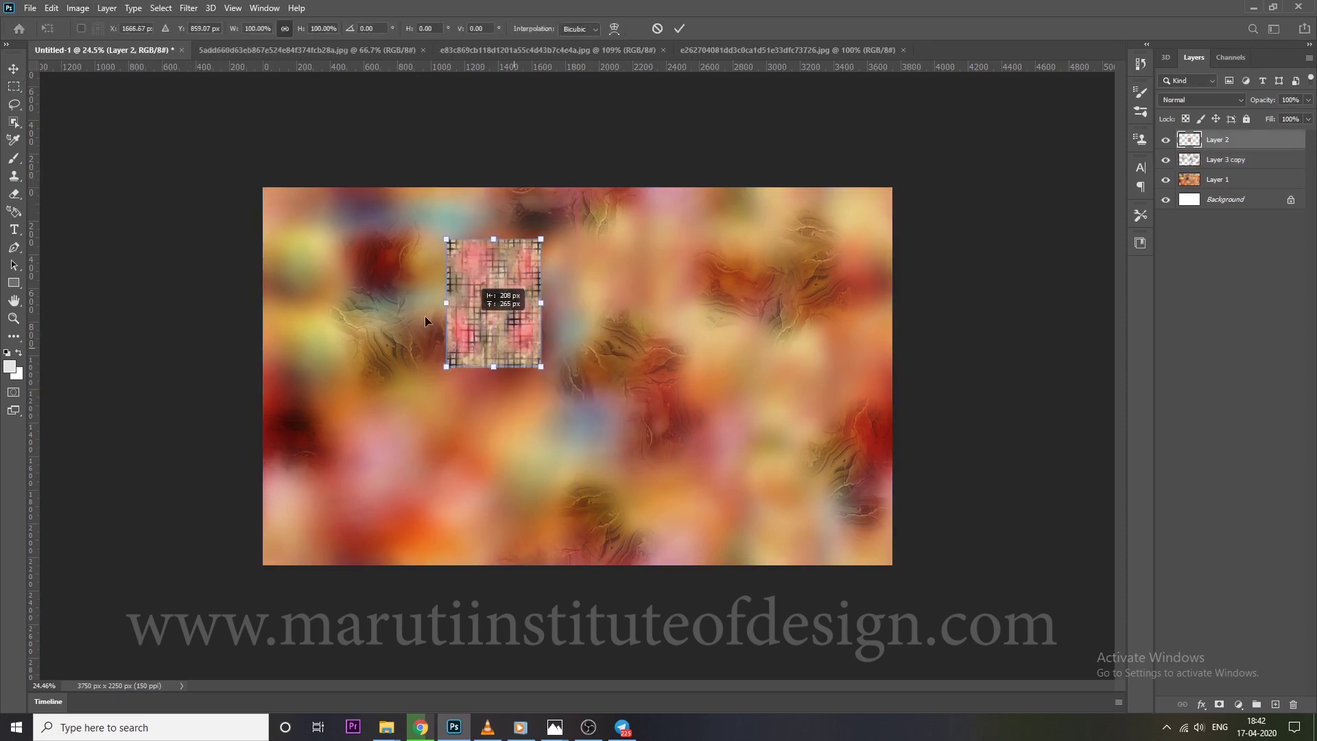
drag(357, 314, 567, 580)
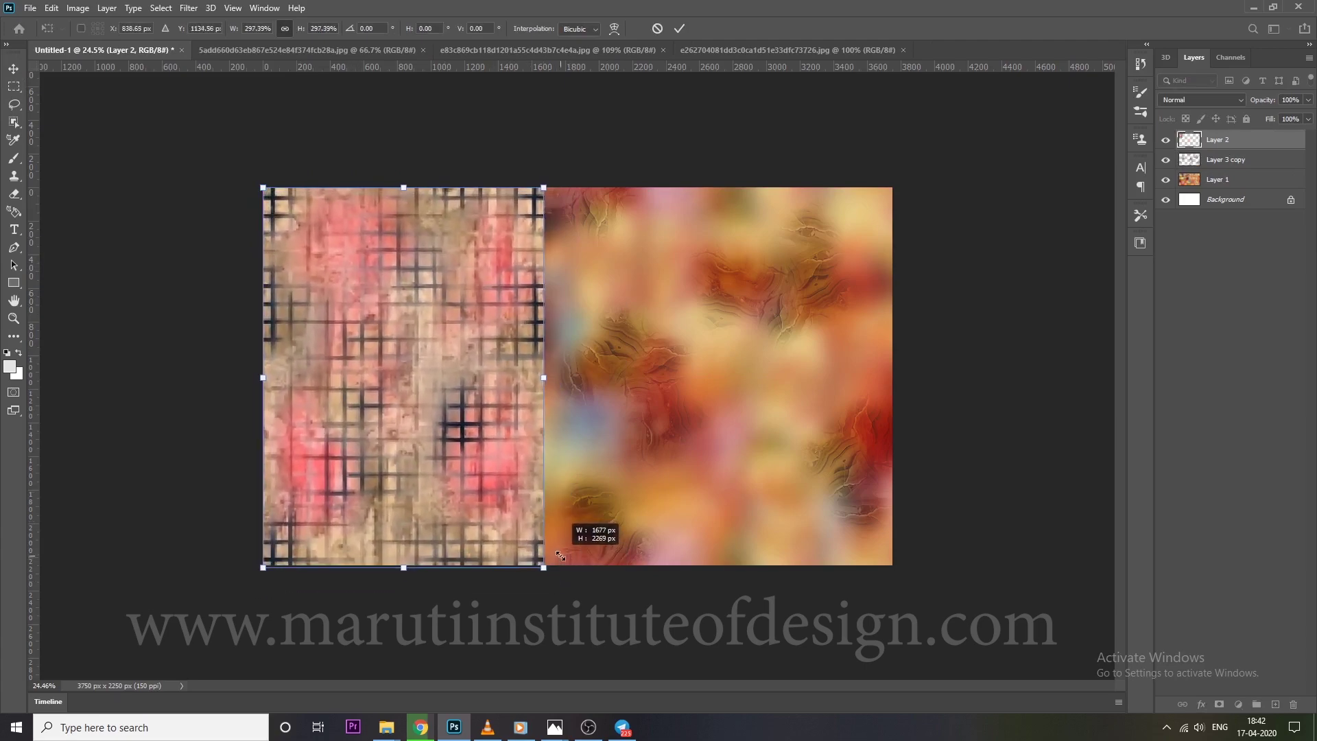
drag(567, 579, 541, 564)
scroll(489, 564, up, 3)
scroll(412, 557, up, 3)
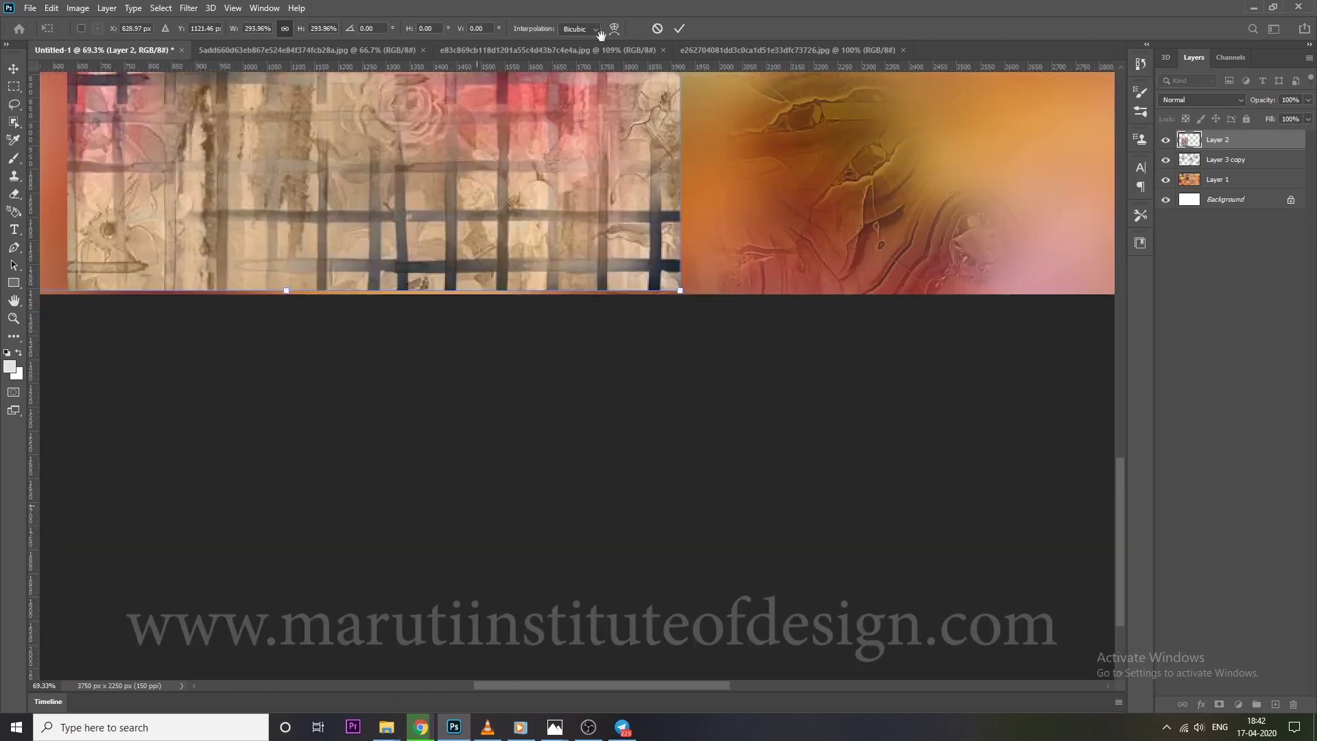
drag(298, 311, 291, 319)
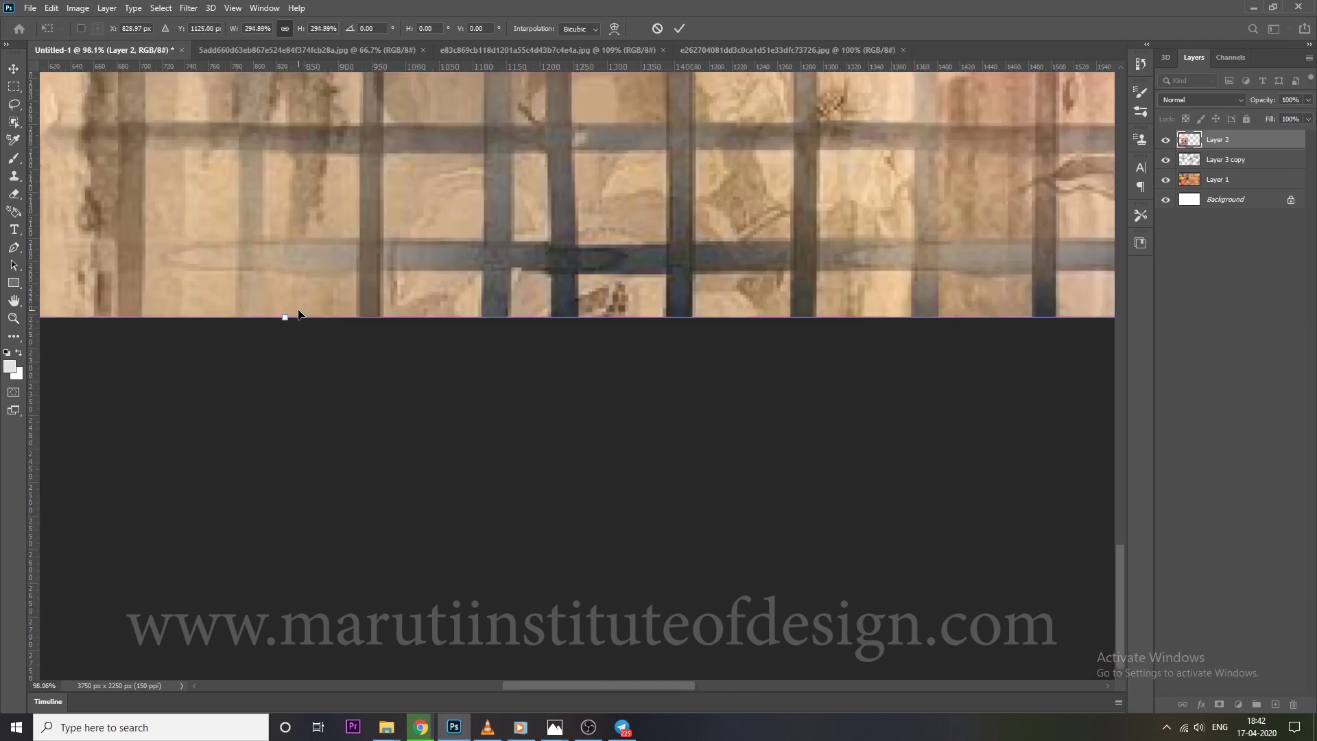
scroll(291, 315, down, 3)
scroll(291, 315, down, 3)
key(Return)
Duplicate the plaid tile and place the copy right beside it
key(ctrl+j)
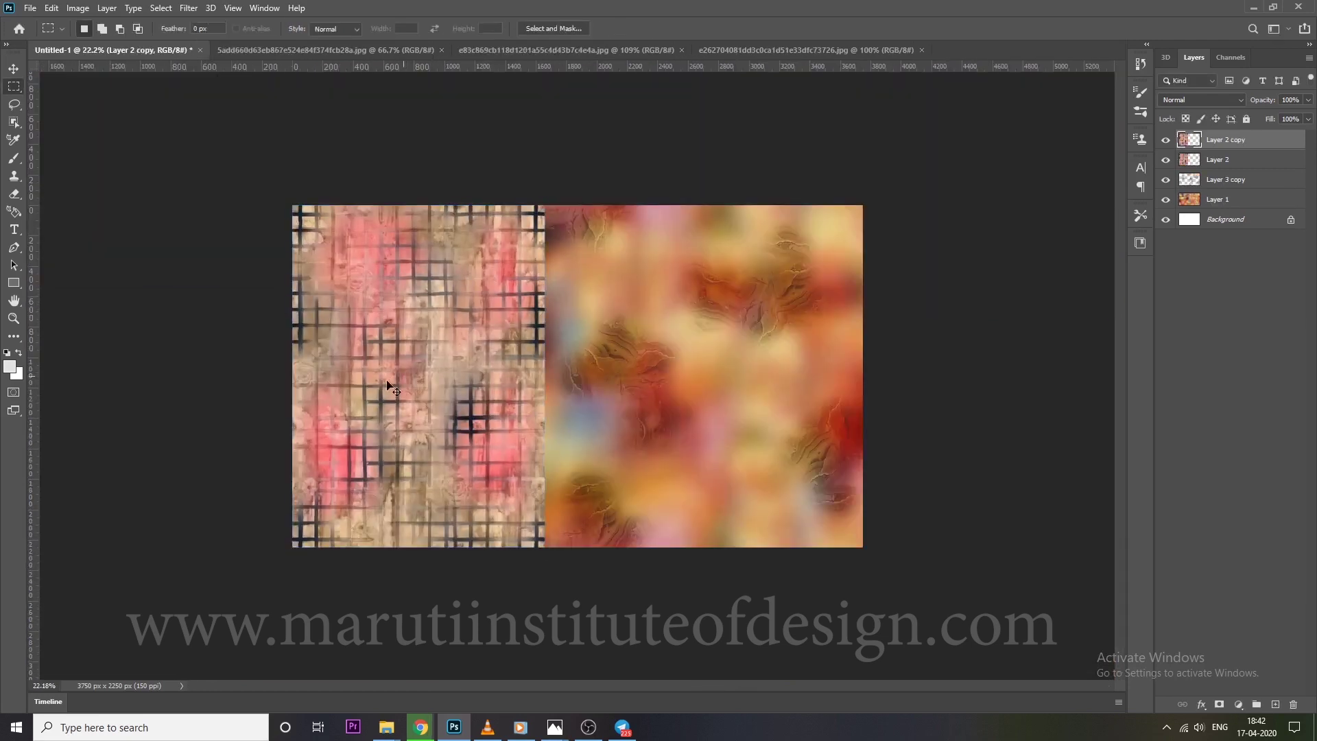
key(ctrl+t)
drag(406, 372, 691, 373)
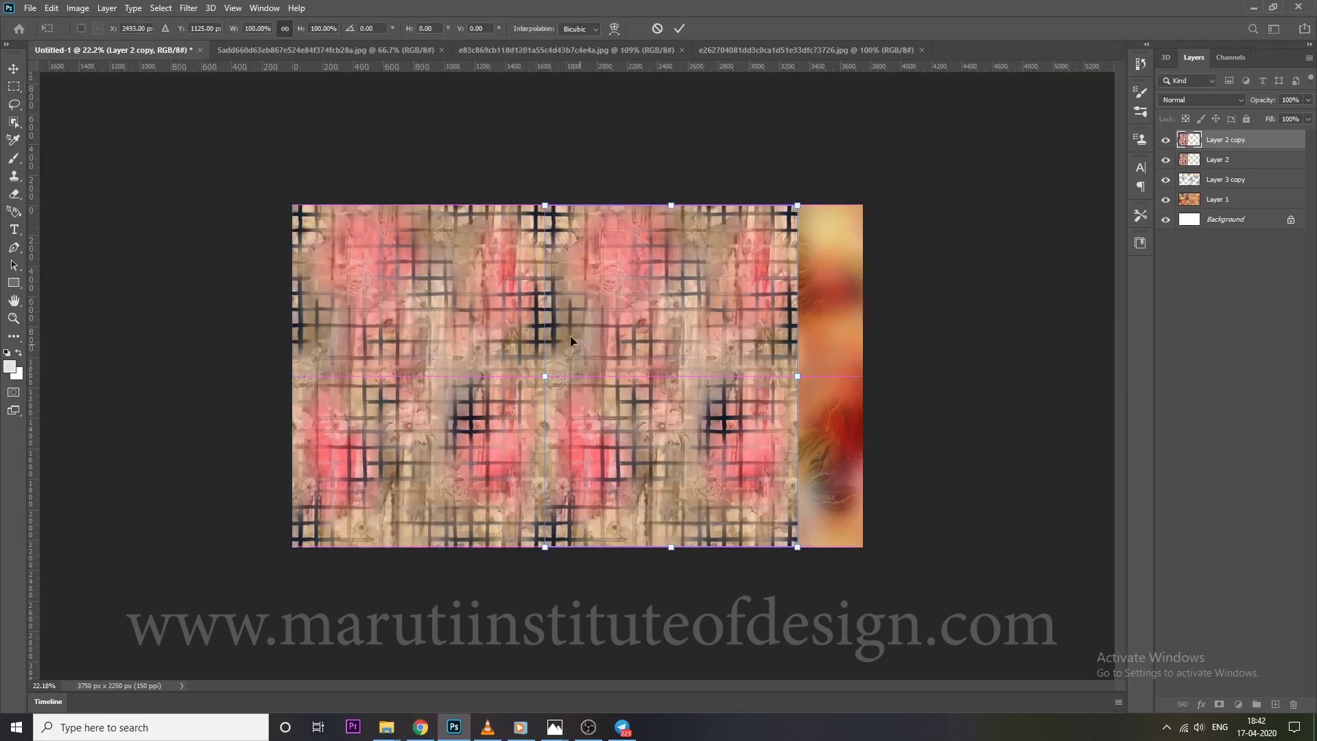
scroll(551, 309, up, 3)
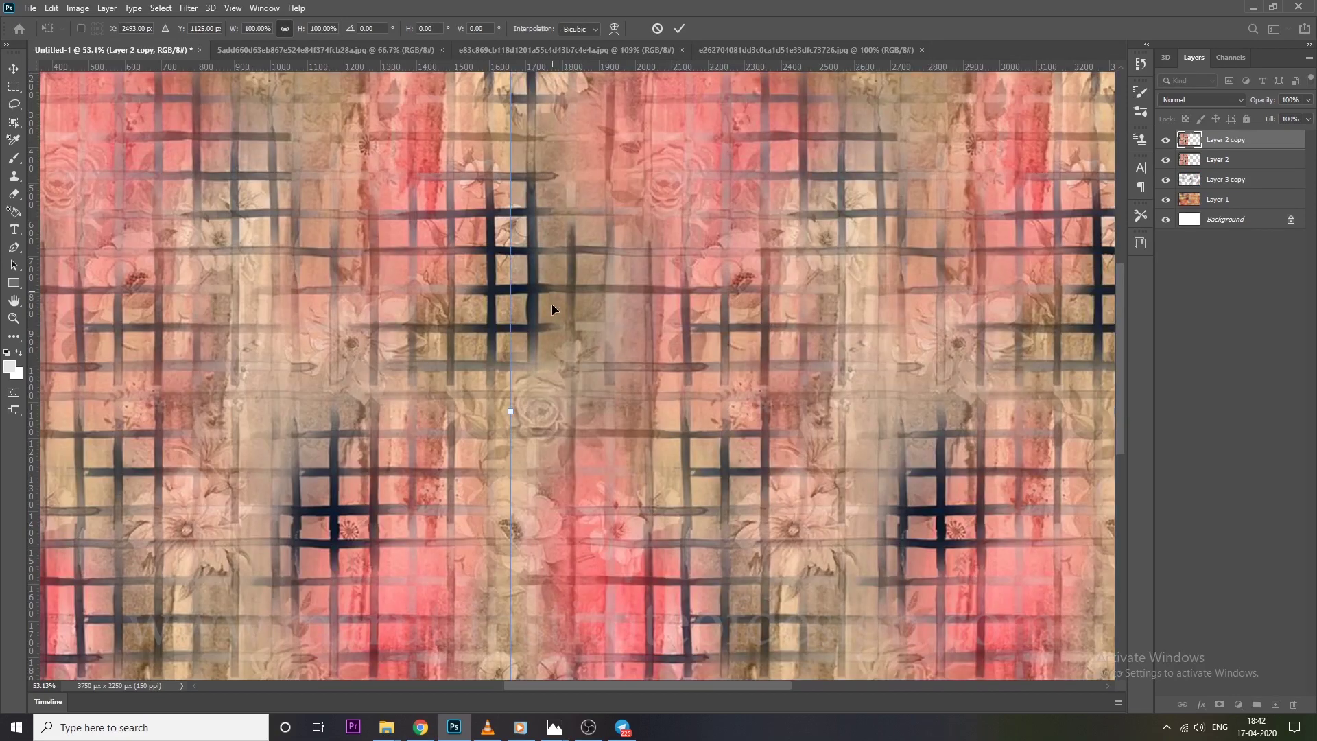
key(Return)
key(m)
scroll(551, 305, up, 3)
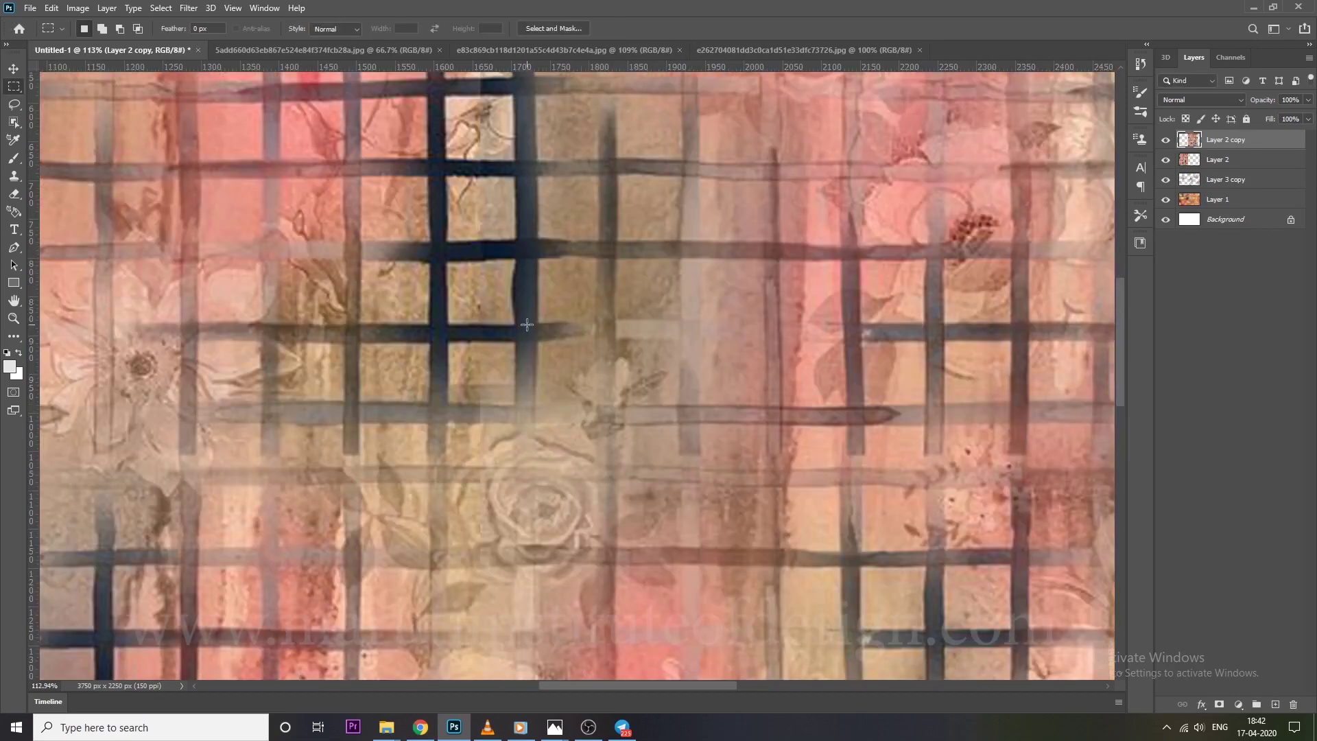
key(ctrl+0)
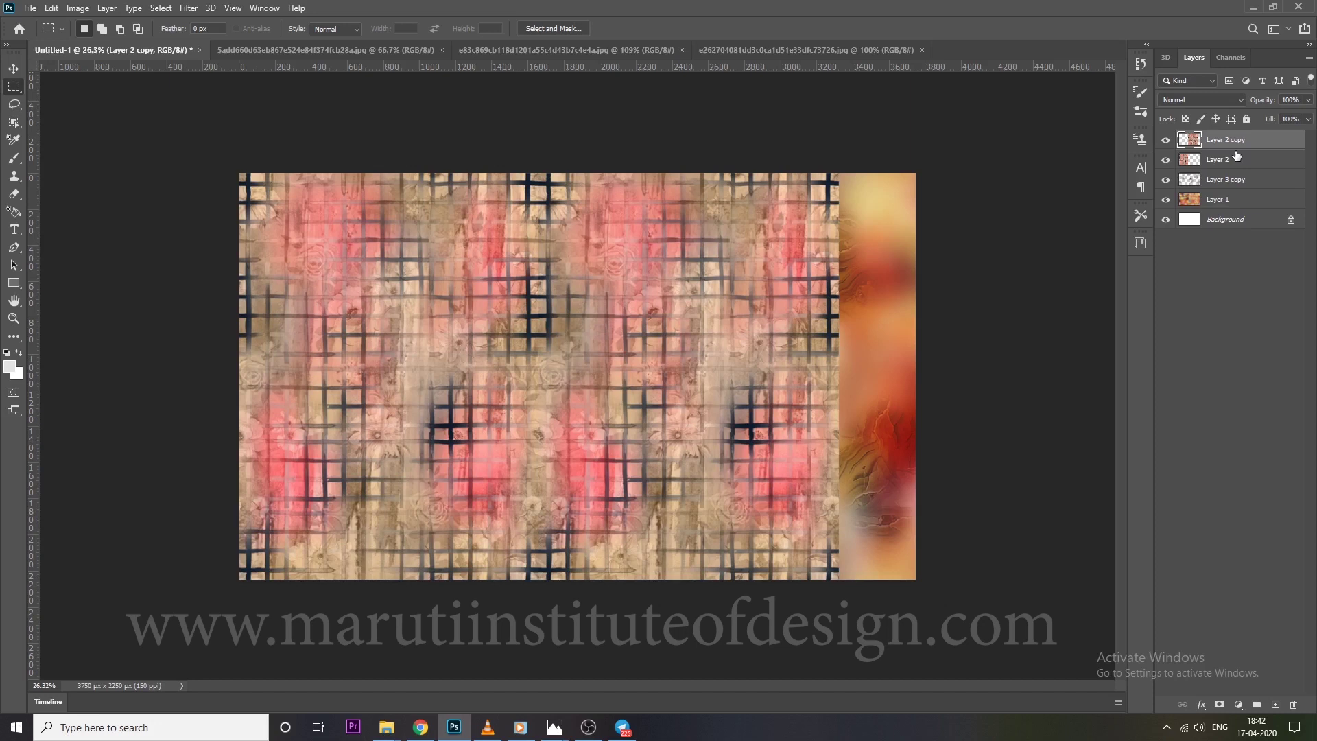
Merge both plaid tiles and stretch the merged layer to the canvas's right edge
shift+click(1232, 161)
key(ctrl+e)
key(ctrl+t)
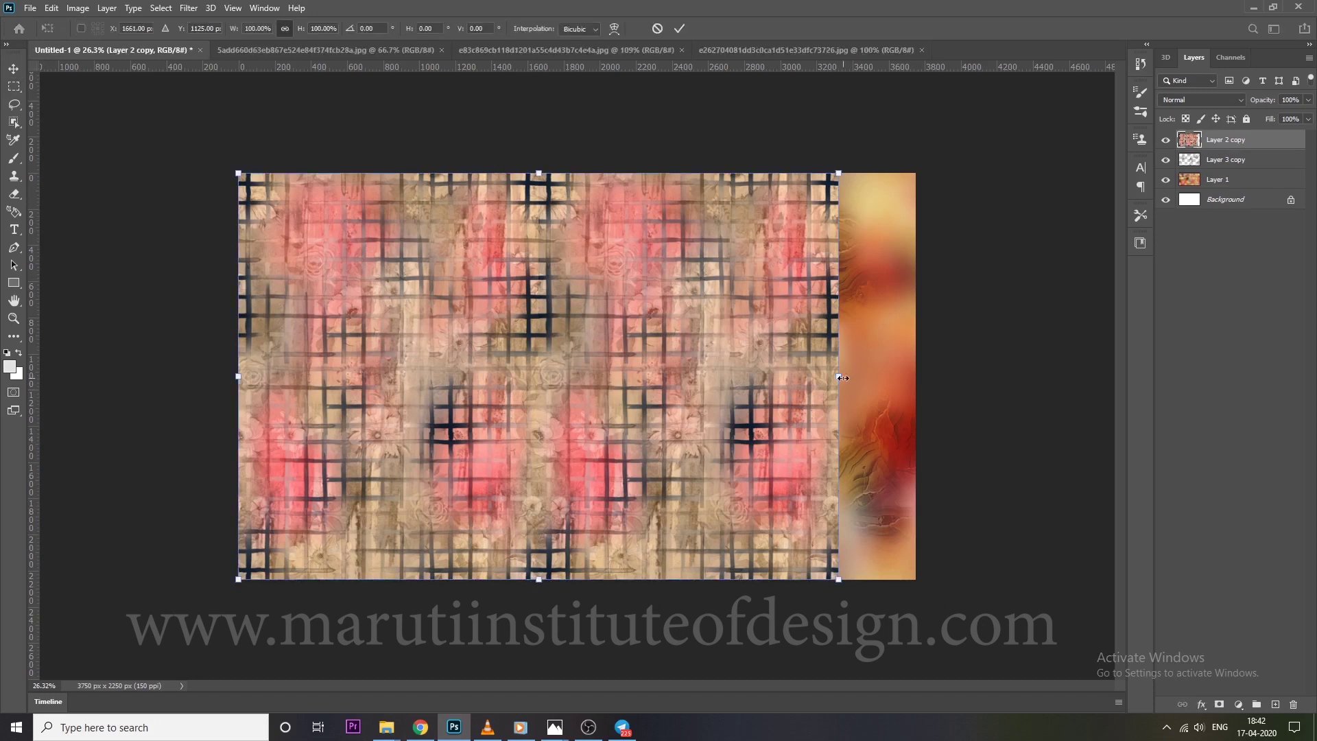
drag(842, 377, 917, 377)
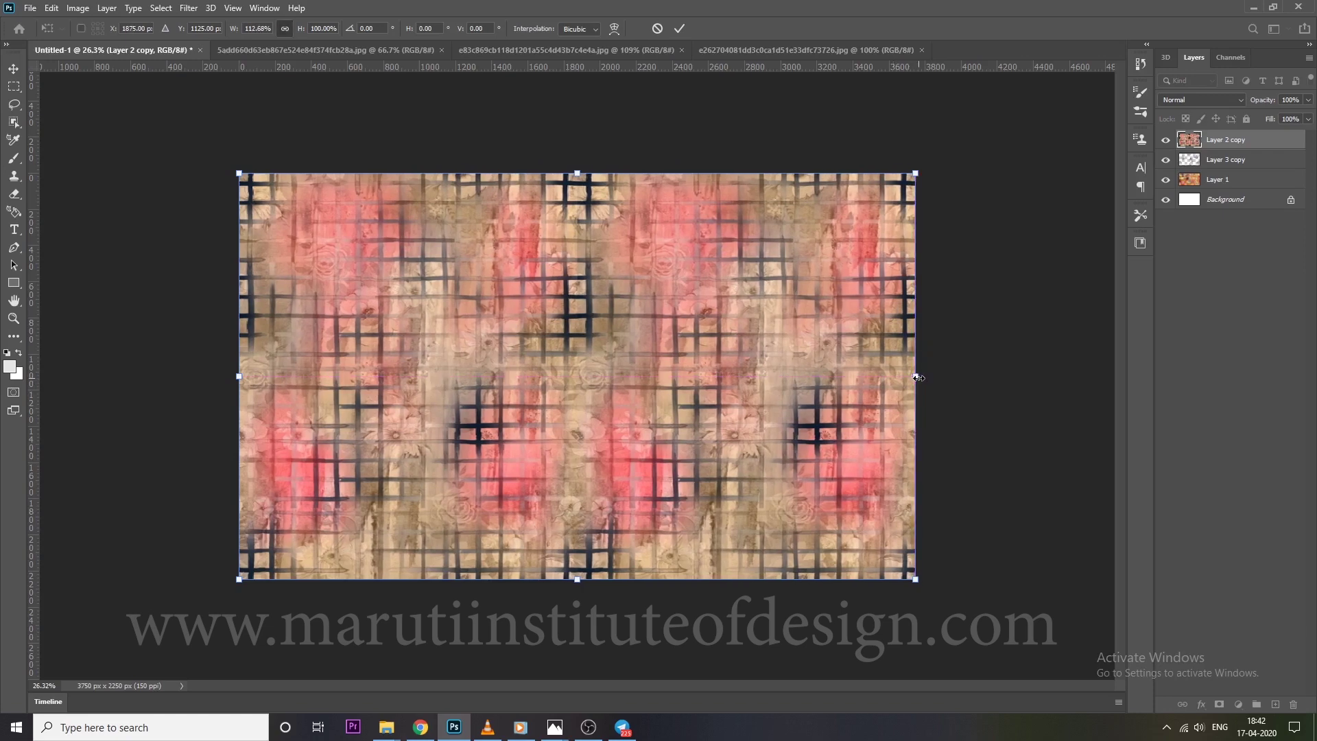
key(Return)
Duplicate the merged plaid layer and apply a wrap-around Offset filter to the copy
key(m)
scroll(590, 262, up, 3)
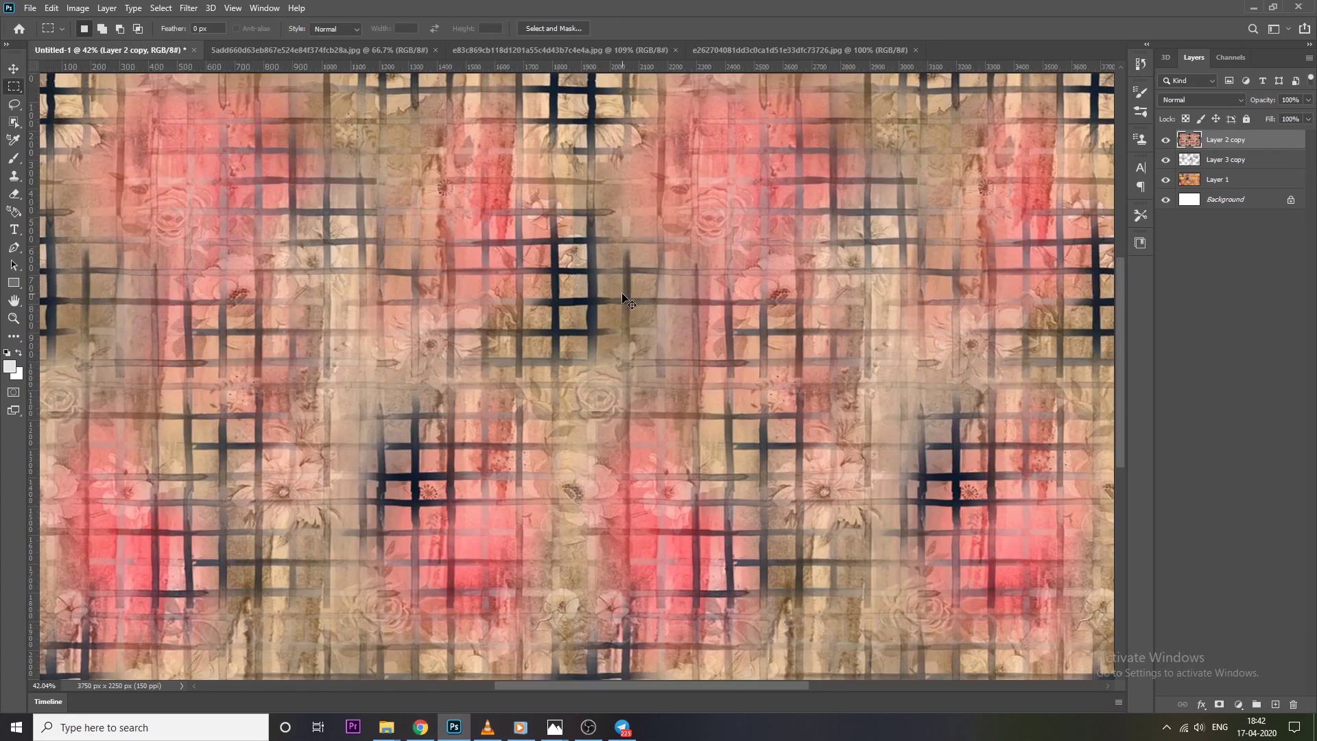
key(ctrl+j)
click(200, 9)
mouse_move(199, 280)
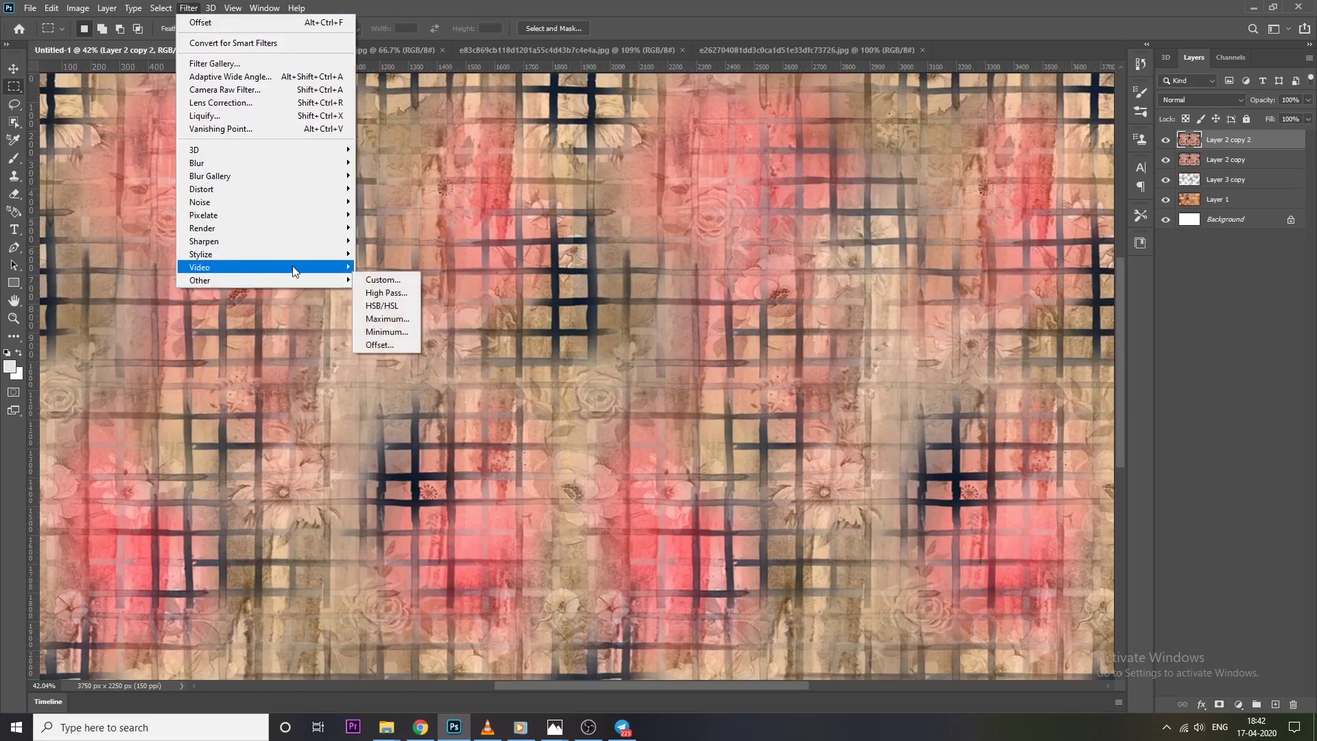
click(373, 343)
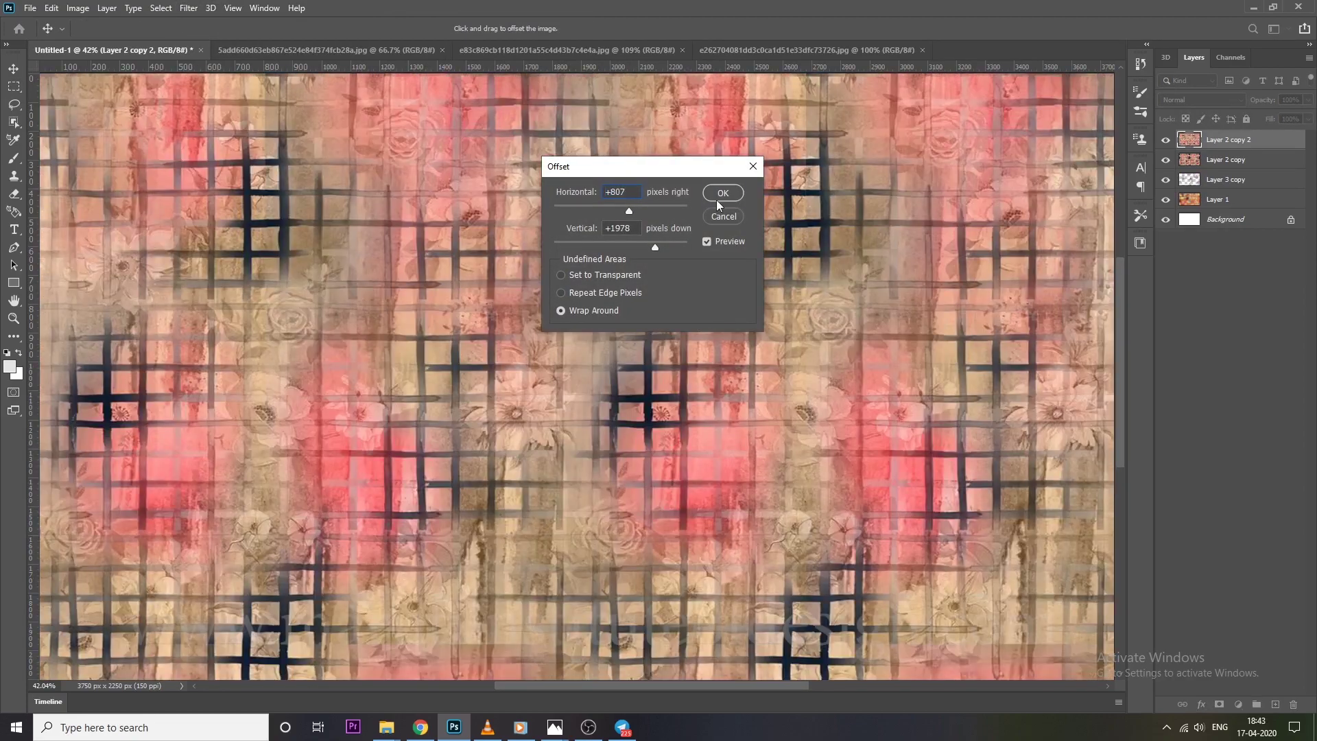
click(722, 193)
scroll(494, 317, down, 2)
scroll(494, 316, up, 2)
scroll(494, 316, up, 1)
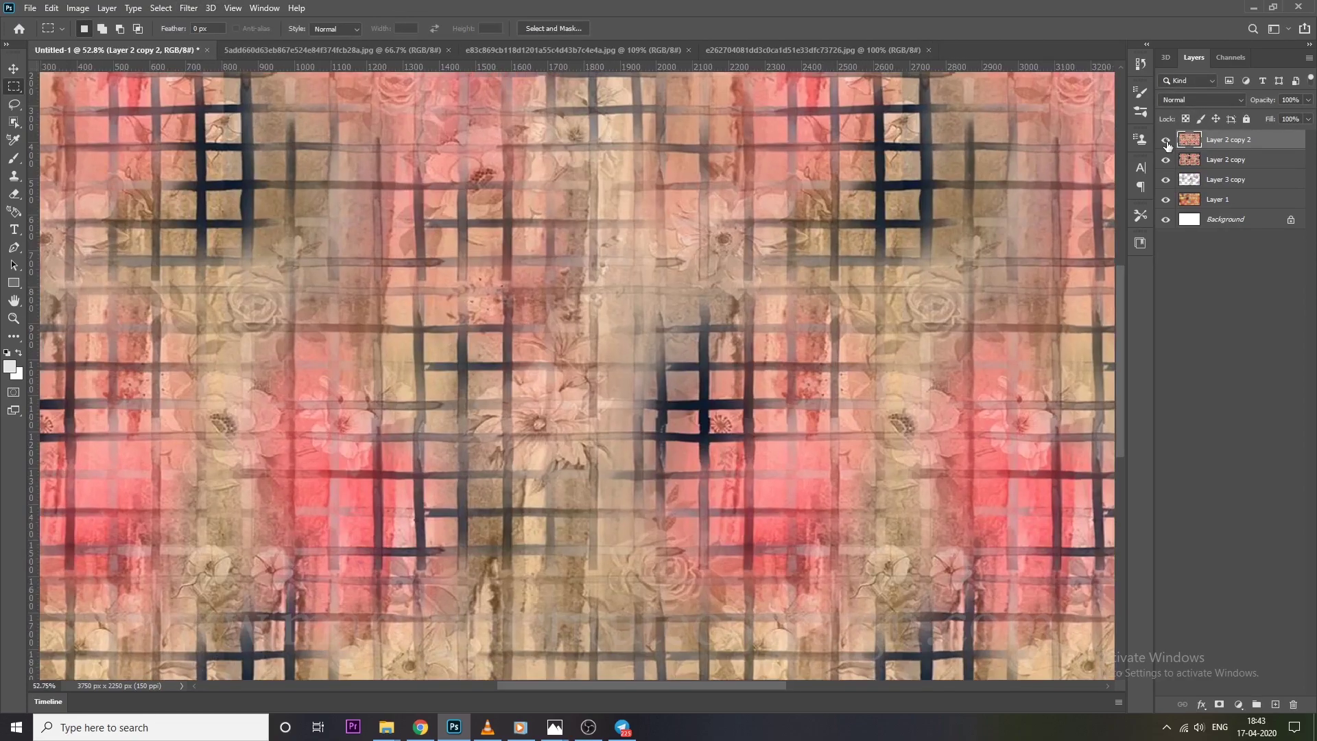
click(1166, 141)
scroll(537, 263, up, 2)
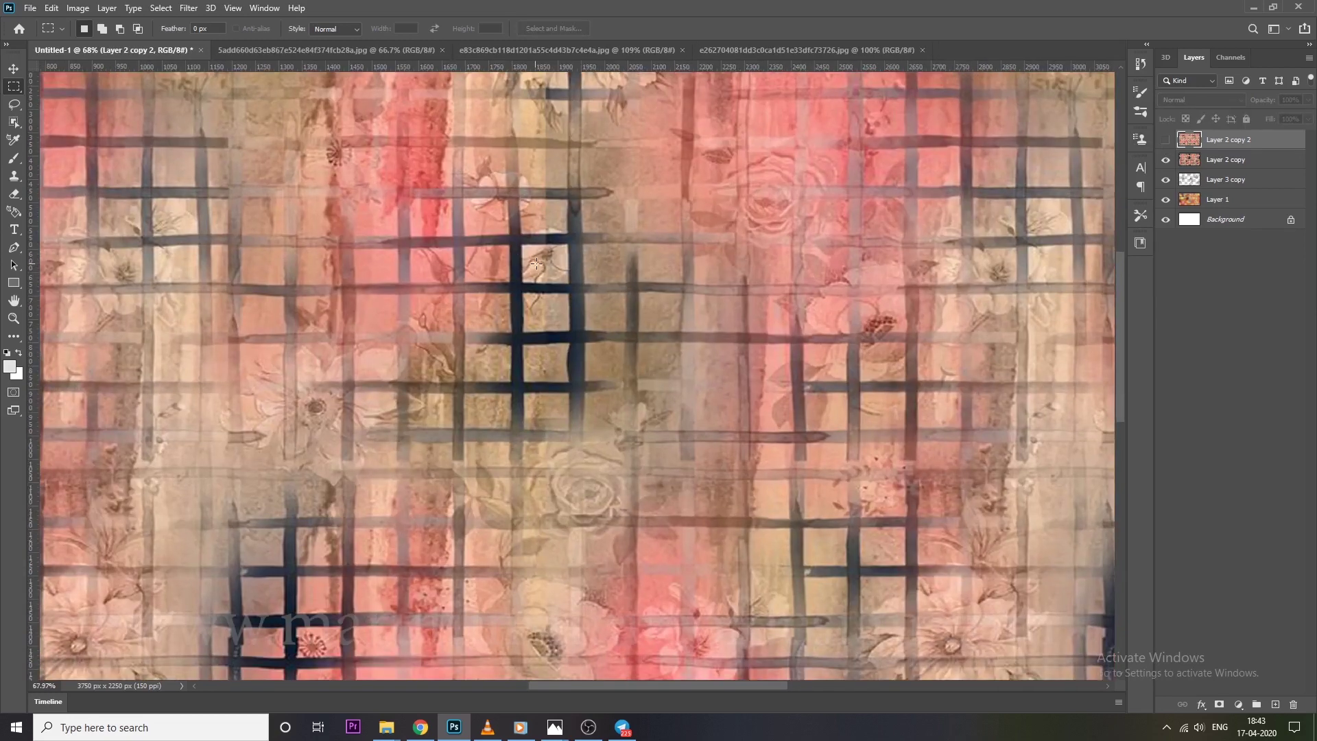
Keep only a 5-pixel feathered vertical strip of Layer 2 copy 2 over the seam
mouse_move(536, 263)
mouse_down()
mouse_move(695, 737)
mouse_move(721, 704)
mouse_up()
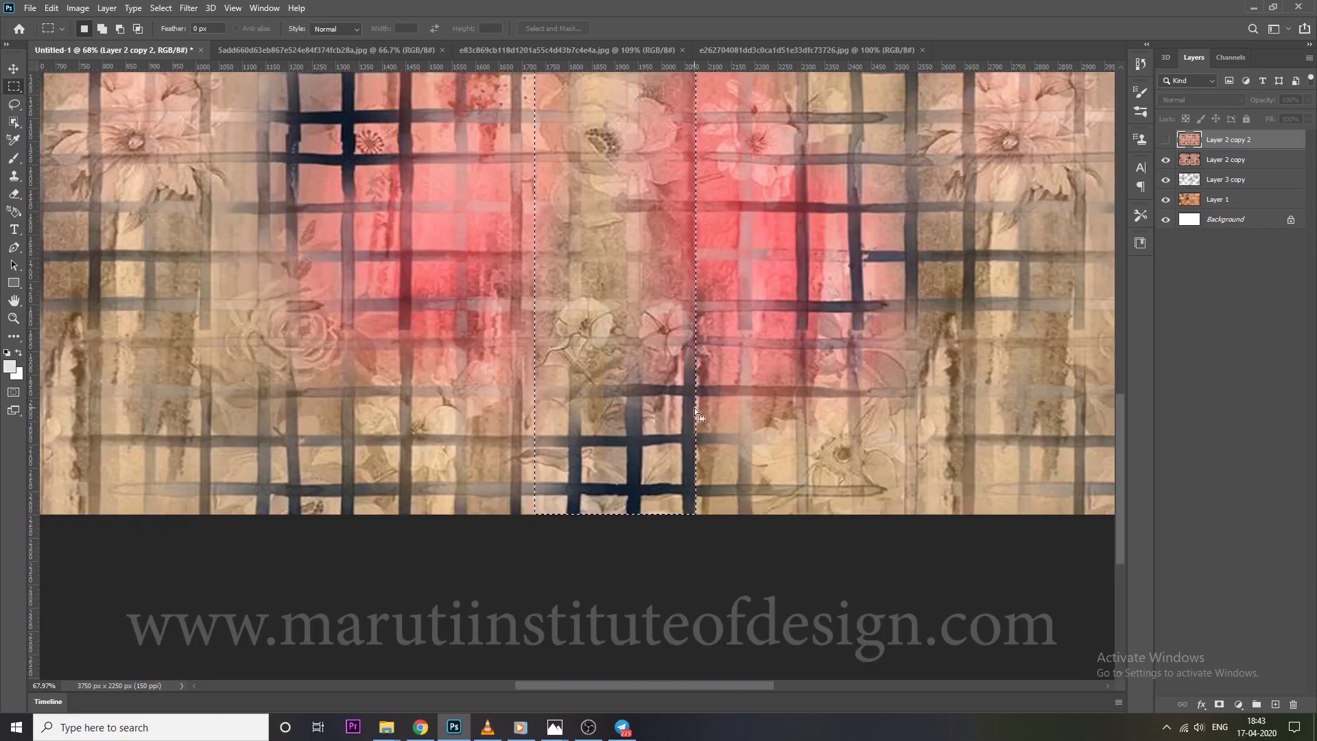
key(shift+F6)
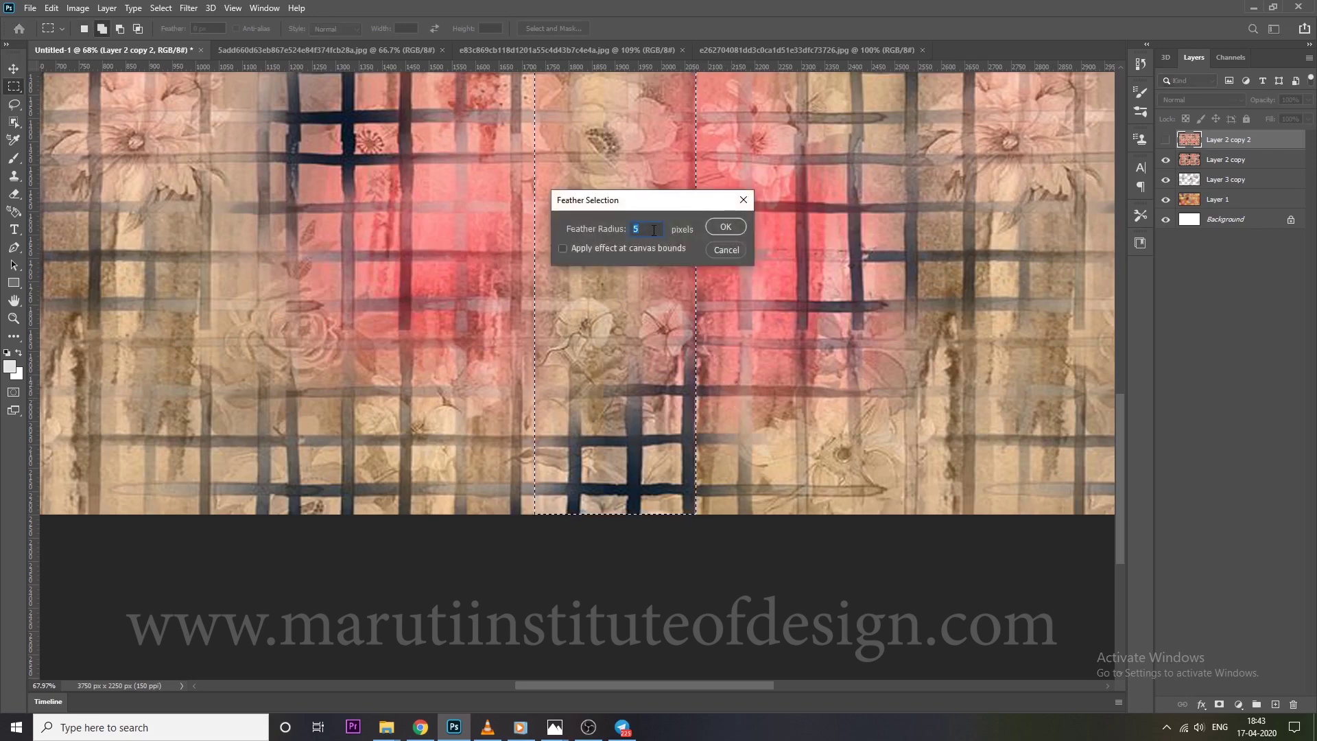
key(Return)
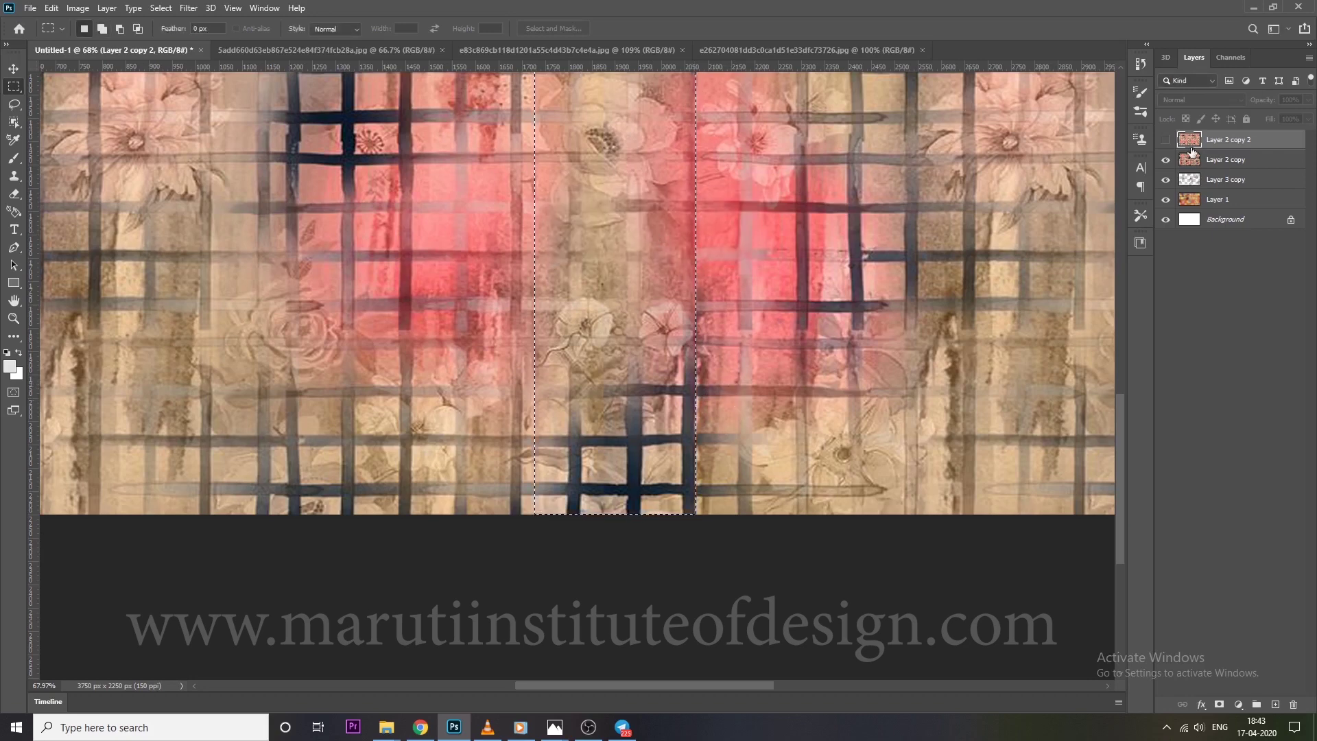
click(1165, 140)
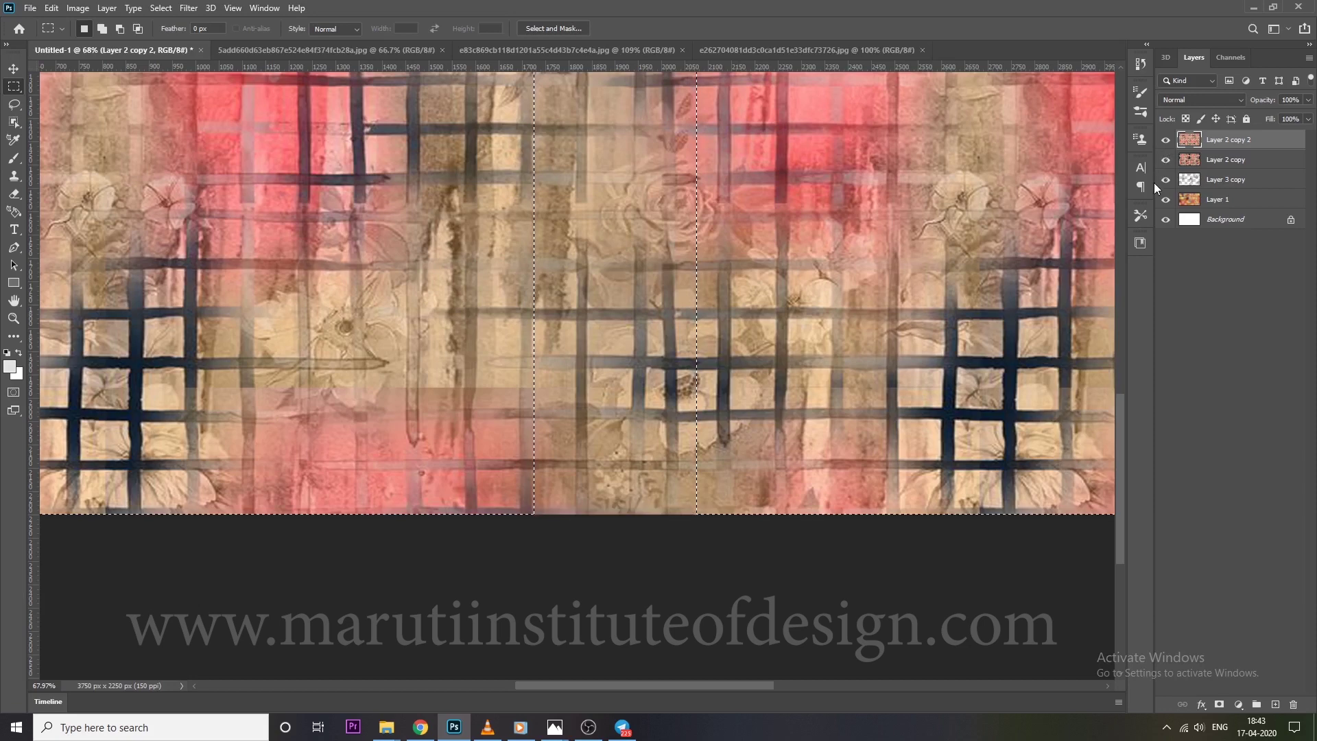
key(ctrl+shift+i)
key(Delete)
key(ctrl+d)
Merge Layer 2 copy into Layer 2 copy 2 and reapply the Offset filter to the merged plaid
key(ctrl+0)
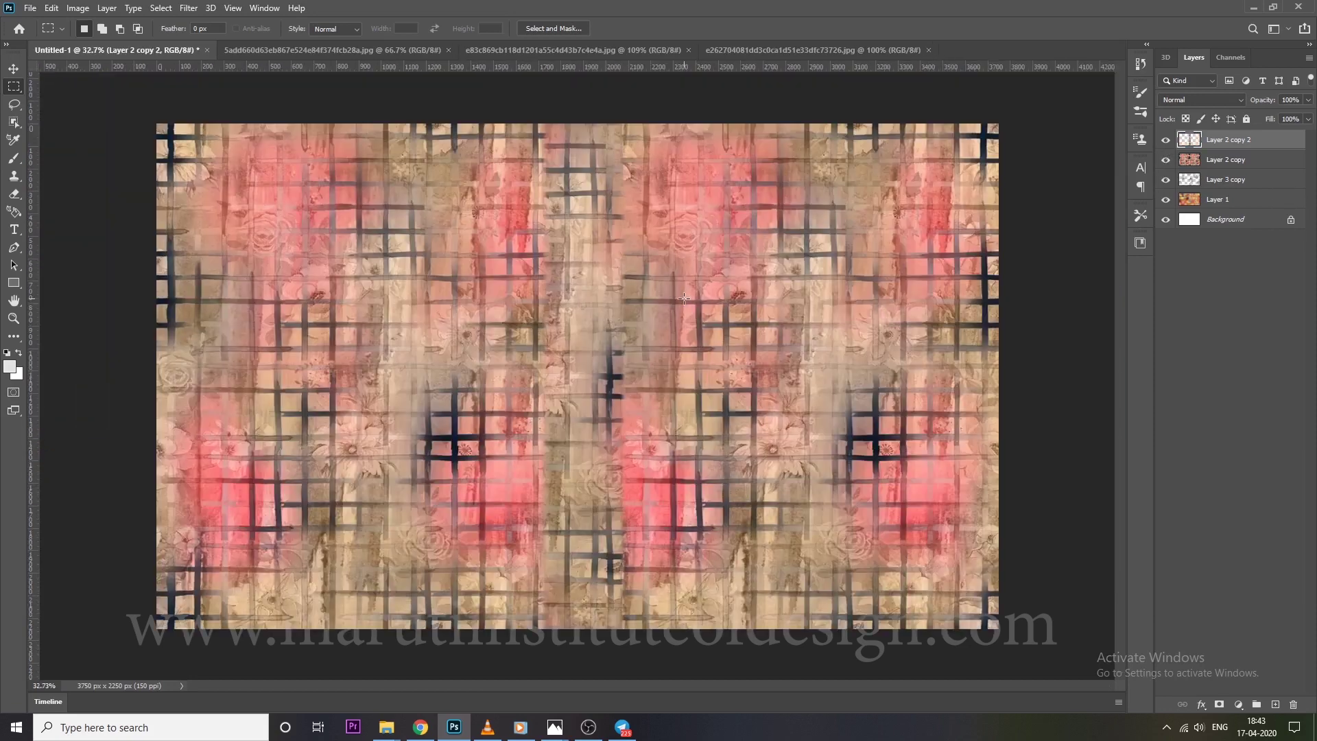
ctrl+click(1218, 160)
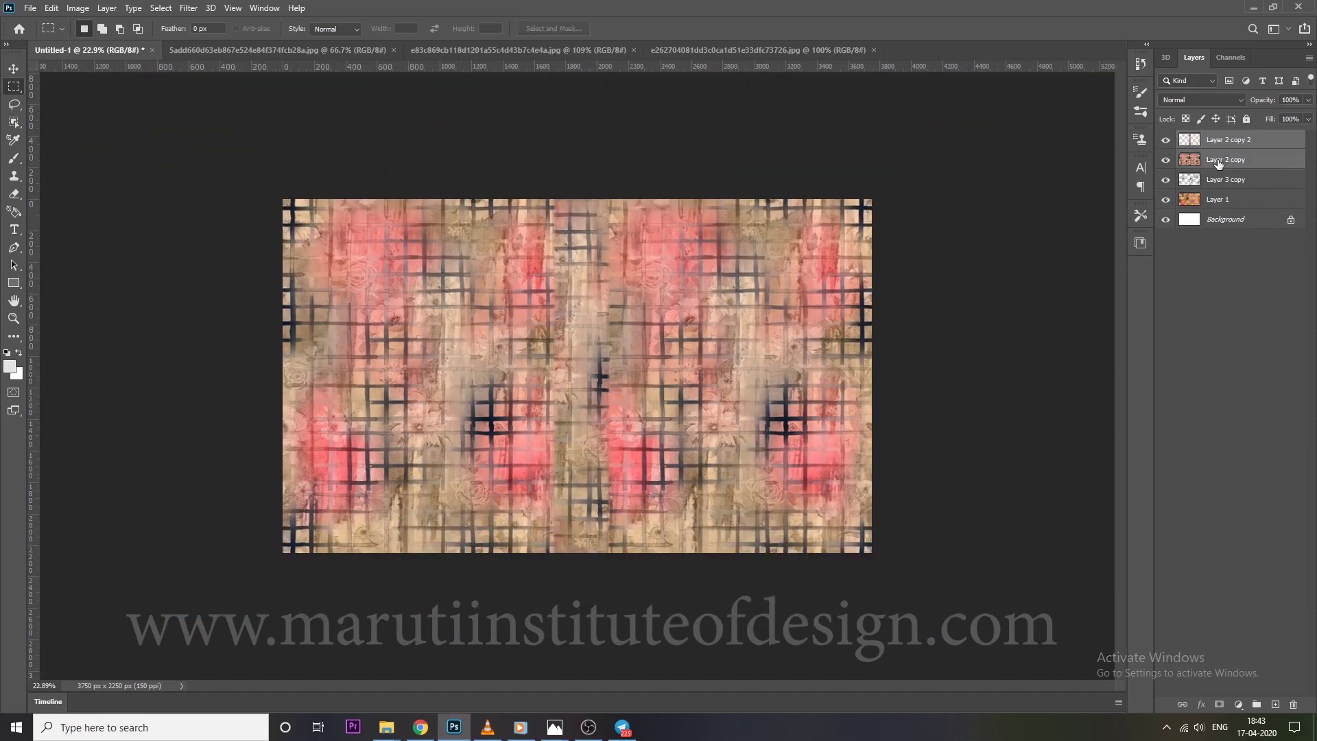
key(ctrl+e)
scroll(684, 210, up, 2)
scroll(684, 211, up, 2)
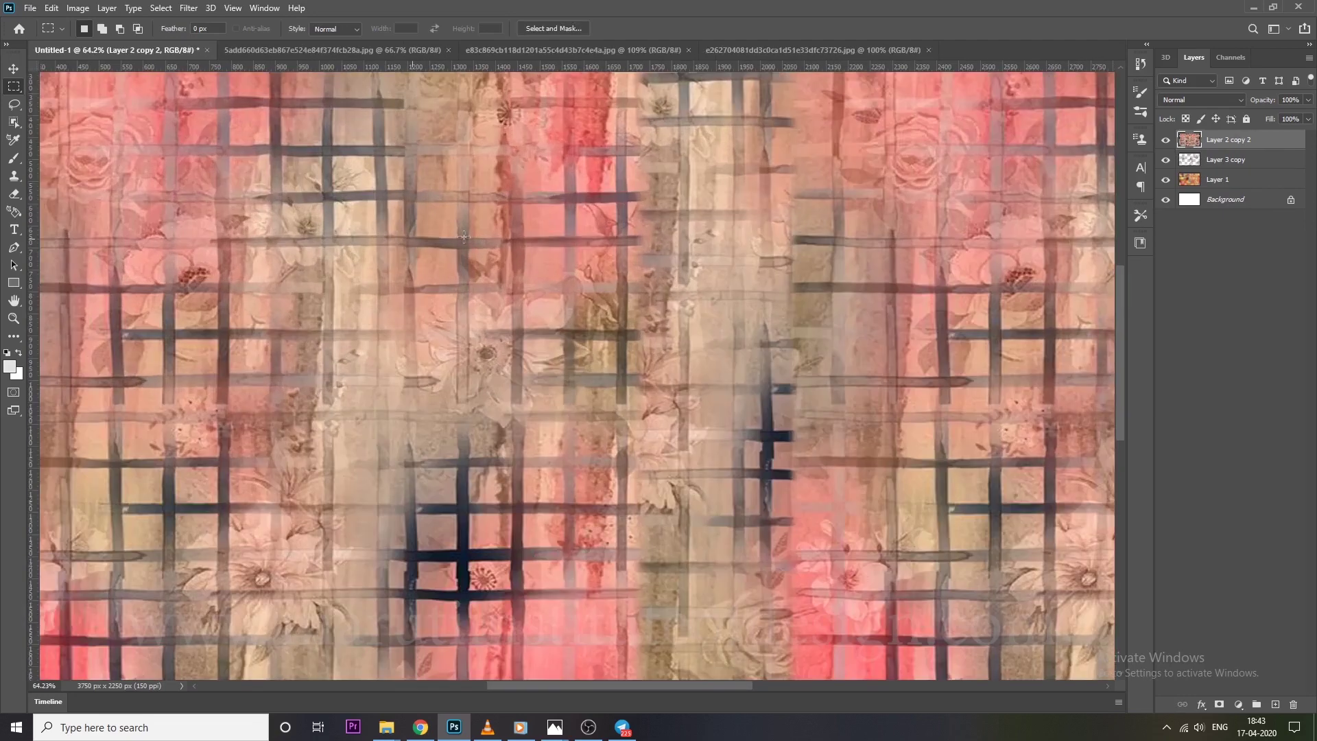
scroll(684, 211, up, 2)
scroll(683, 211, down, 3)
scroll(754, 309, down, 1)
scroll(782, 330, up, 1)
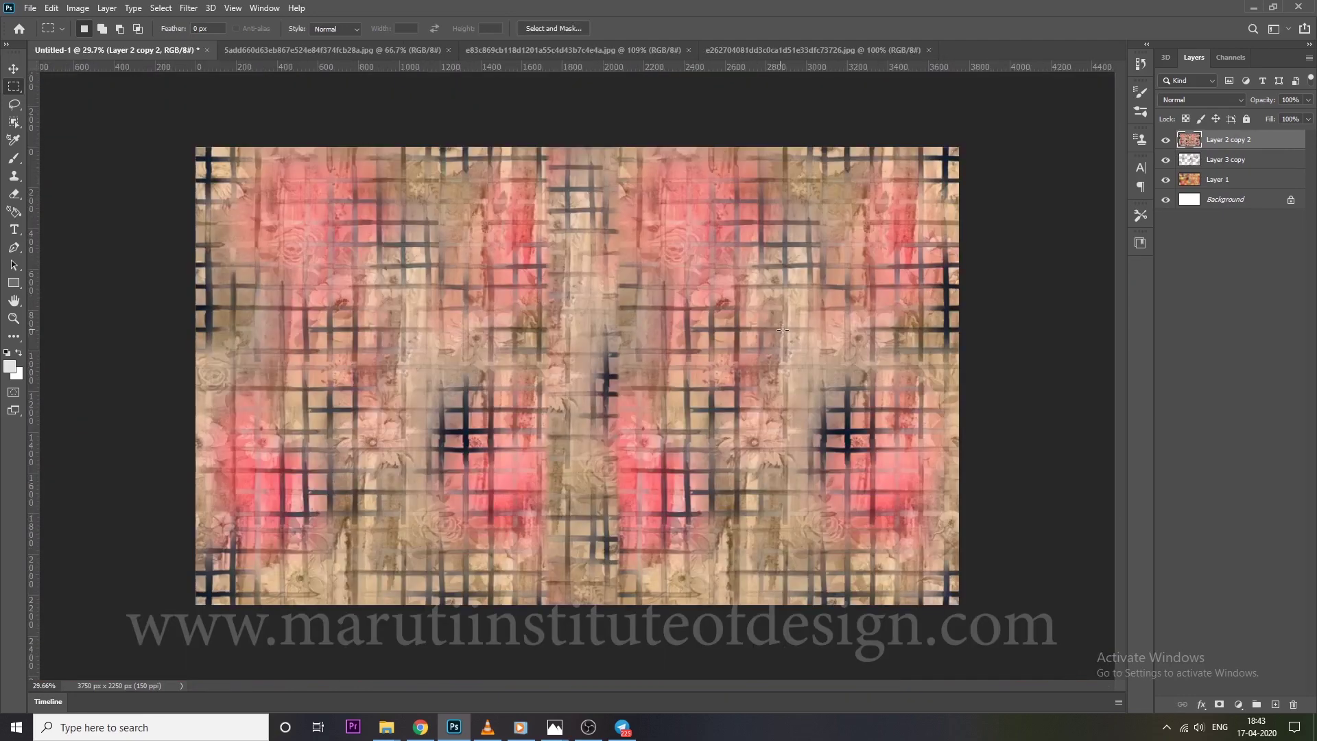
key(ctrl+f)
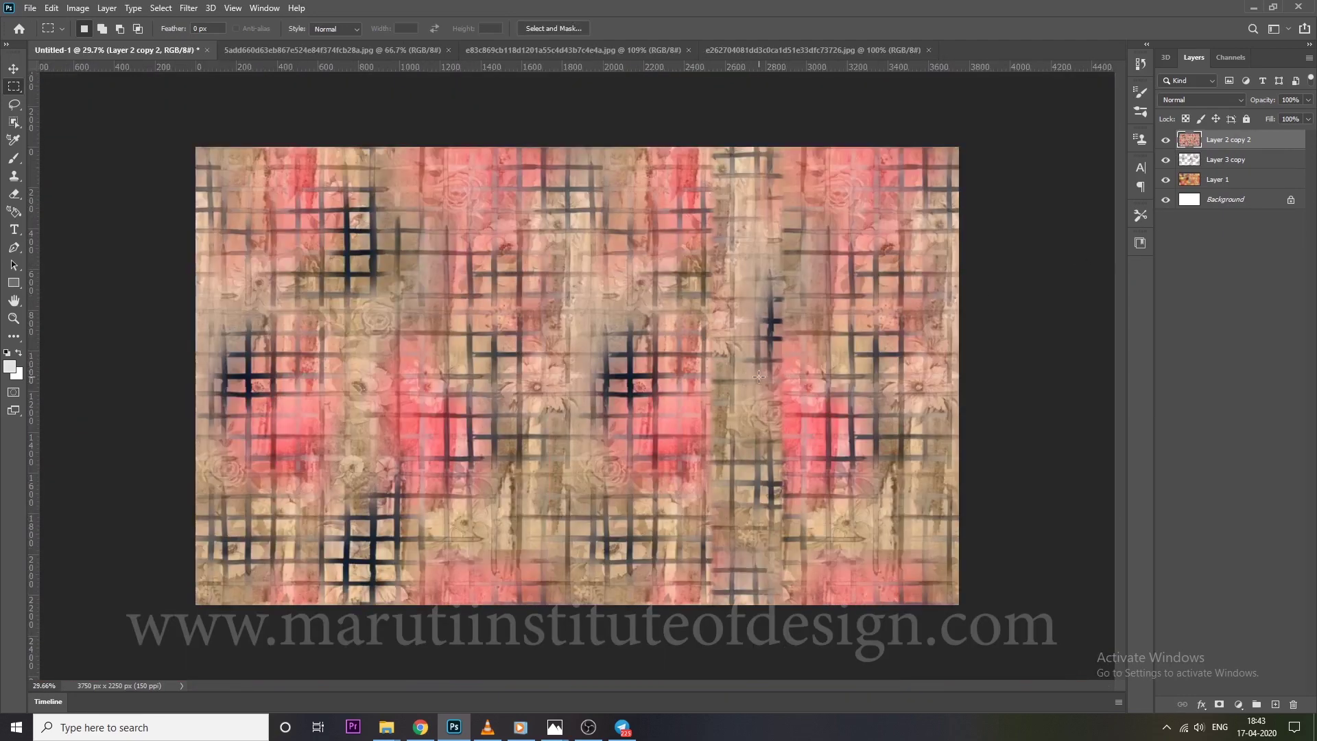
key(Return)
Blend the merged plaid in Luminosity mode above Layer 3 copy, then add a new Layer 2
click(1200, 99)
click(1162, 426)
mouse_move(1217, 142)
mouse_down()
mouse_move(1217, 171)
mouse_move(1224, 139)
mouse_up()
drag(1262, 100, 1217, 110)
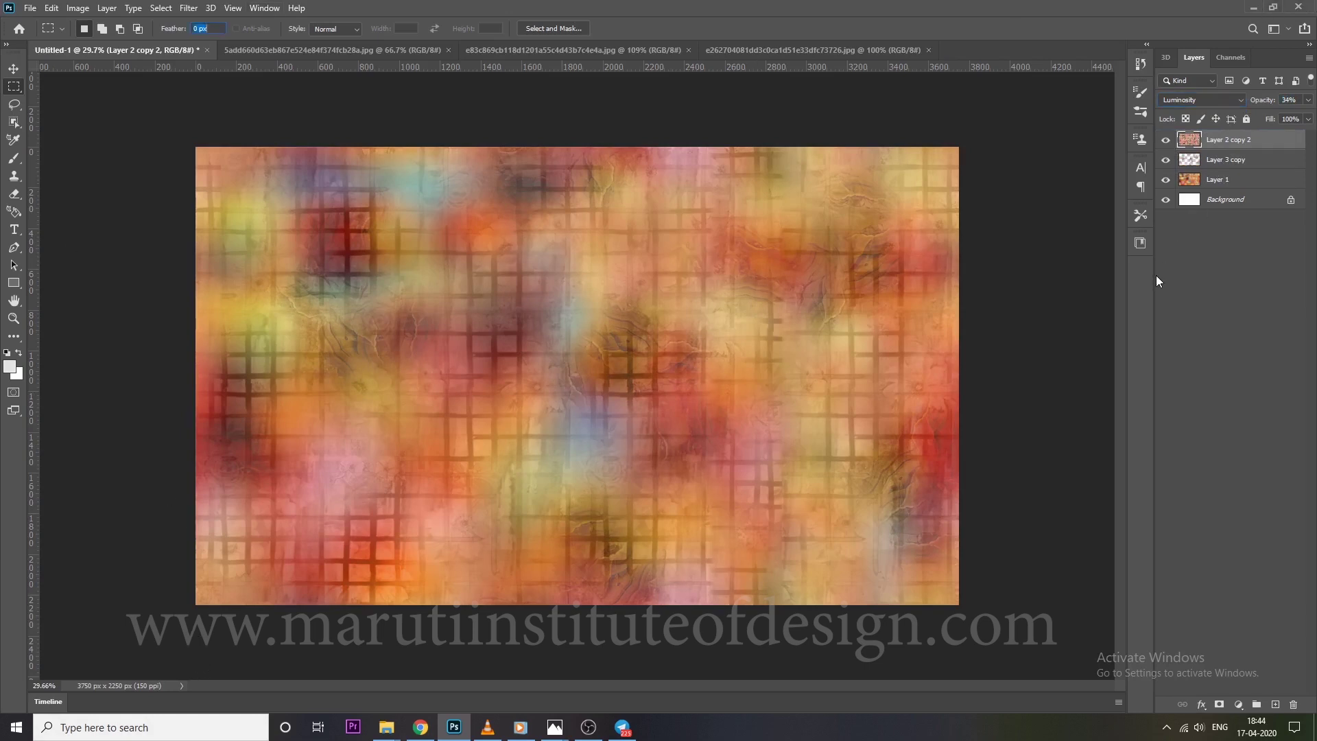
key(ctrl+shift+n)
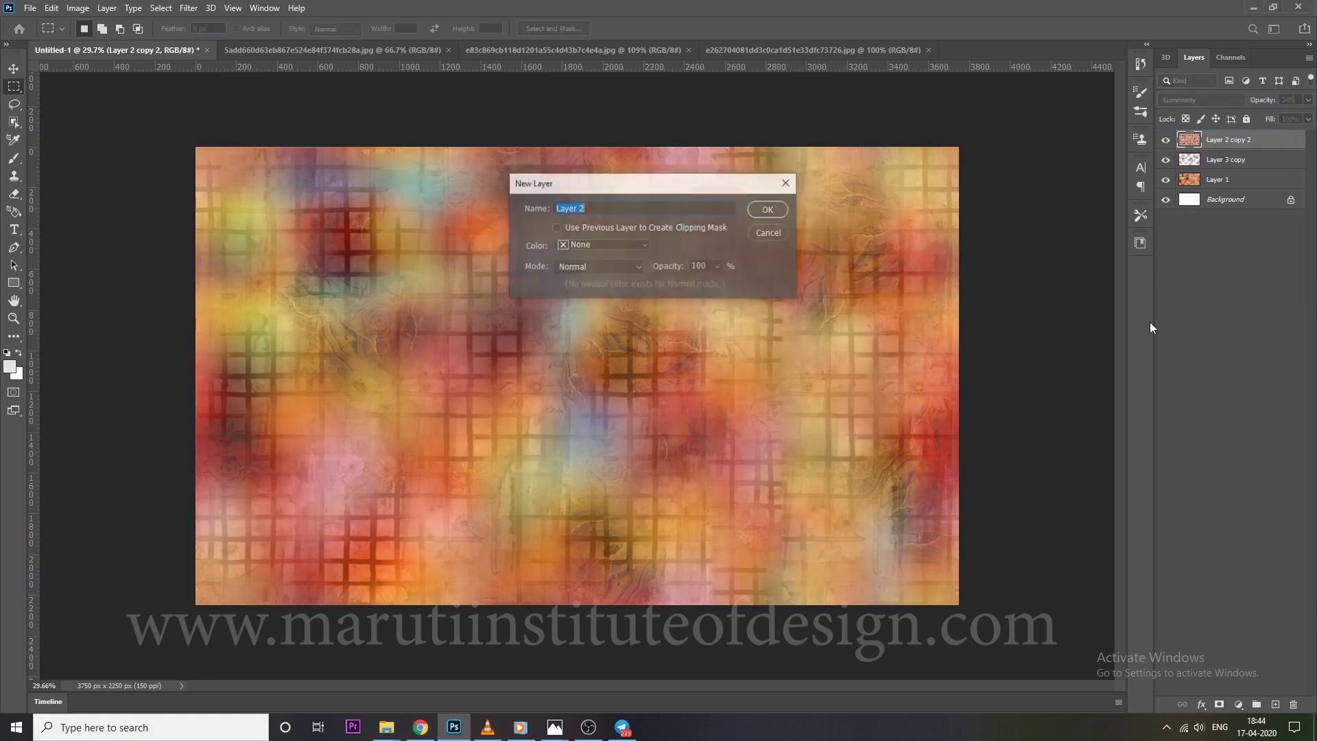
key(Return)
In the second Pinterest tab, browse related pins and preview the colourful wavy-stroke pin
mouse_move(419, 726)
click(90, 669)
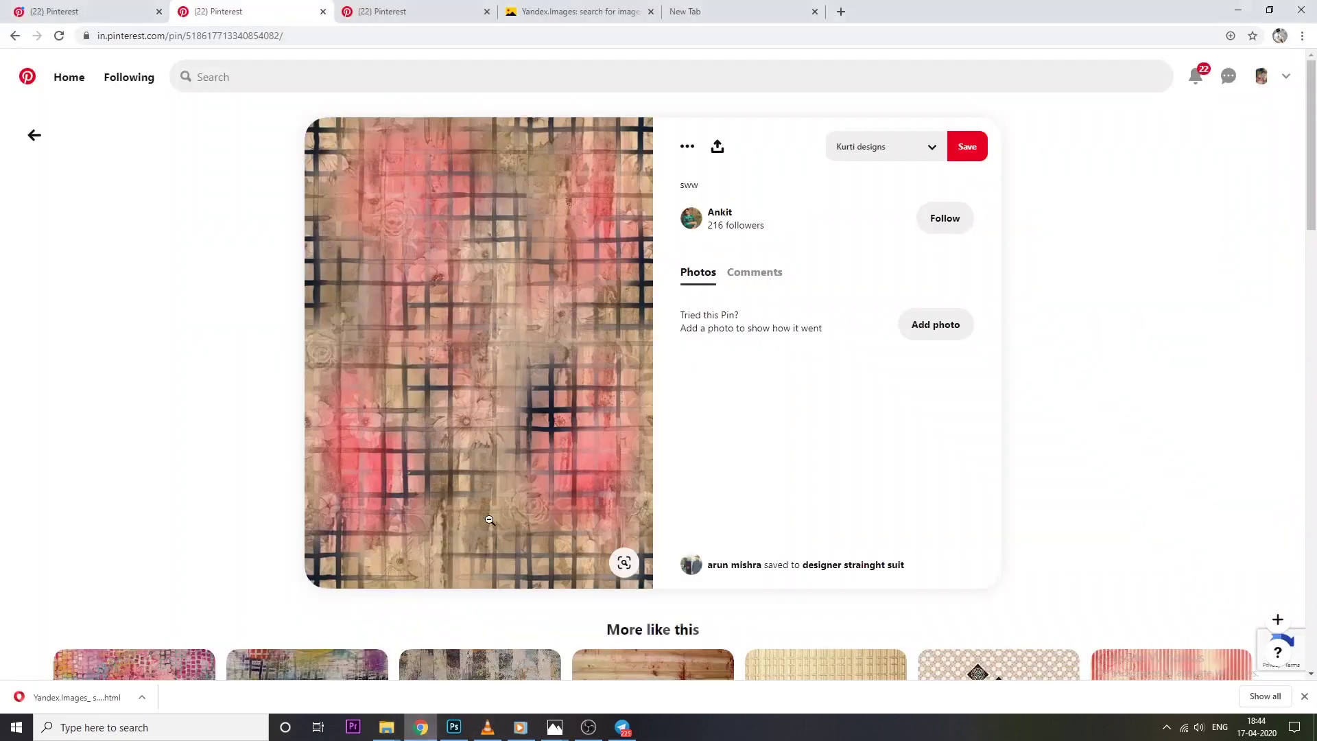
click(226, 11)
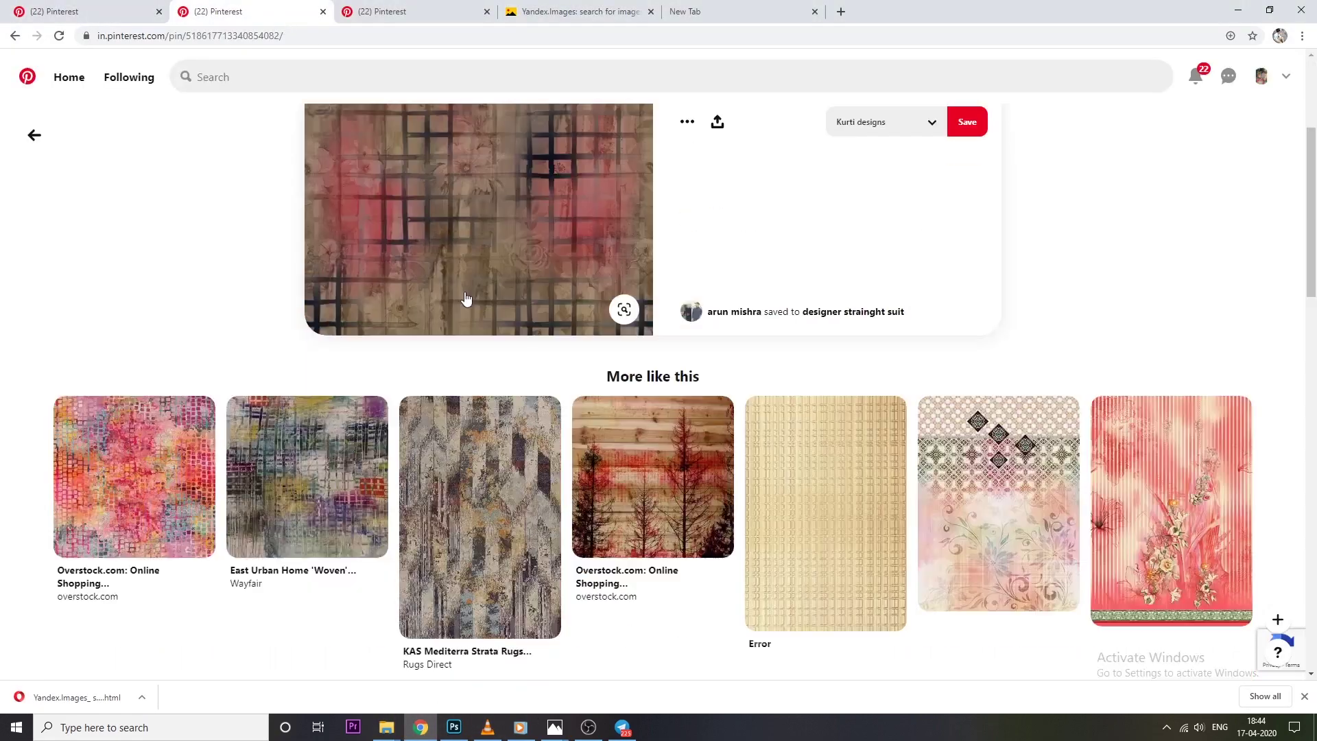
scroll(754, 417, down, 1)
scroll(754, 417, down, 3)
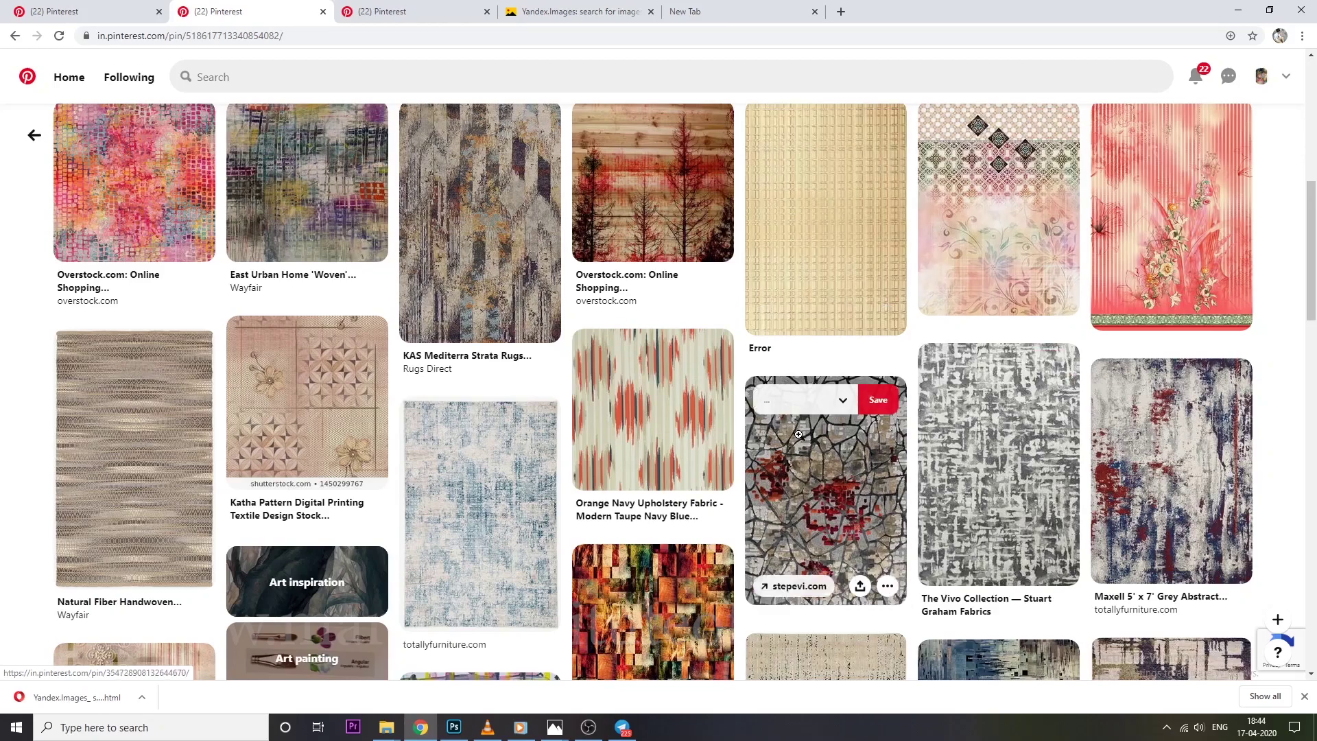
scroll(754, 425, down, 8)
scroll(685, 413, down, 3)
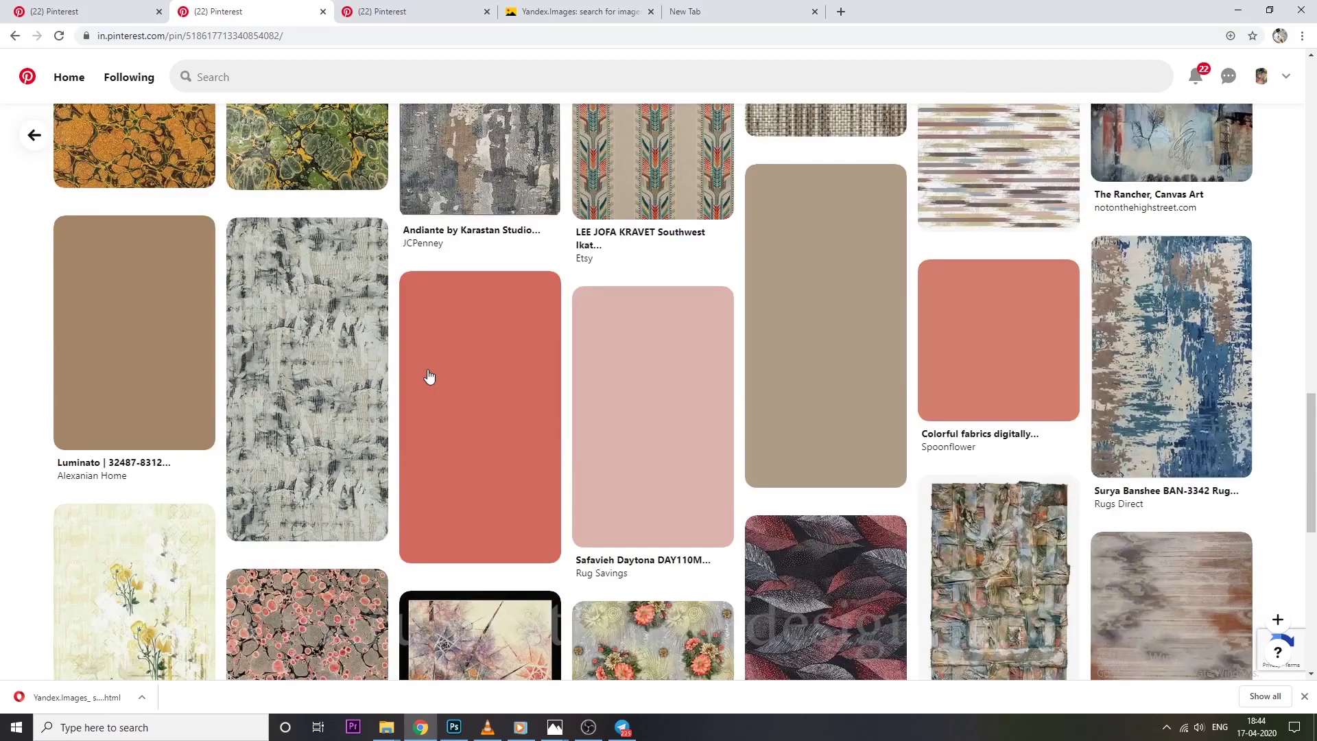
scroll(451, 393, down, 3)
scroll(479, 422, down, 3)
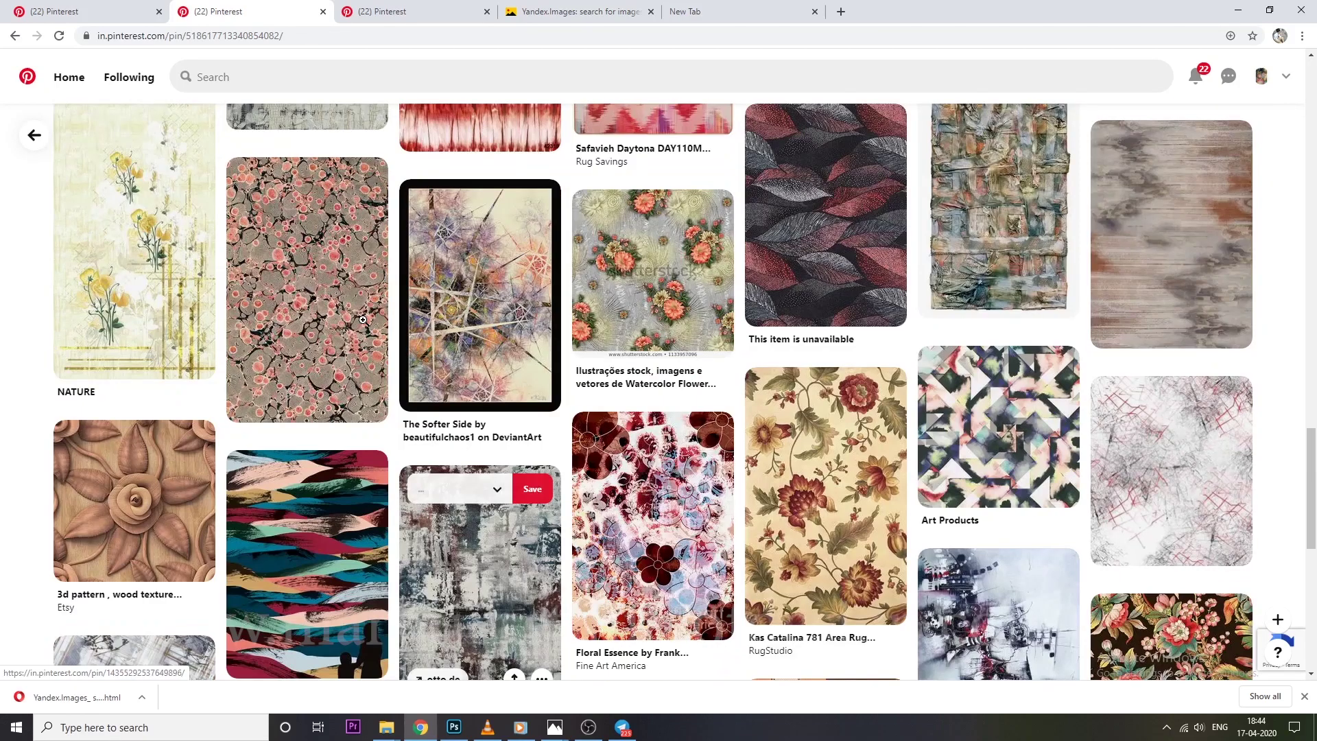
click(308, 563)
click(34, 134)
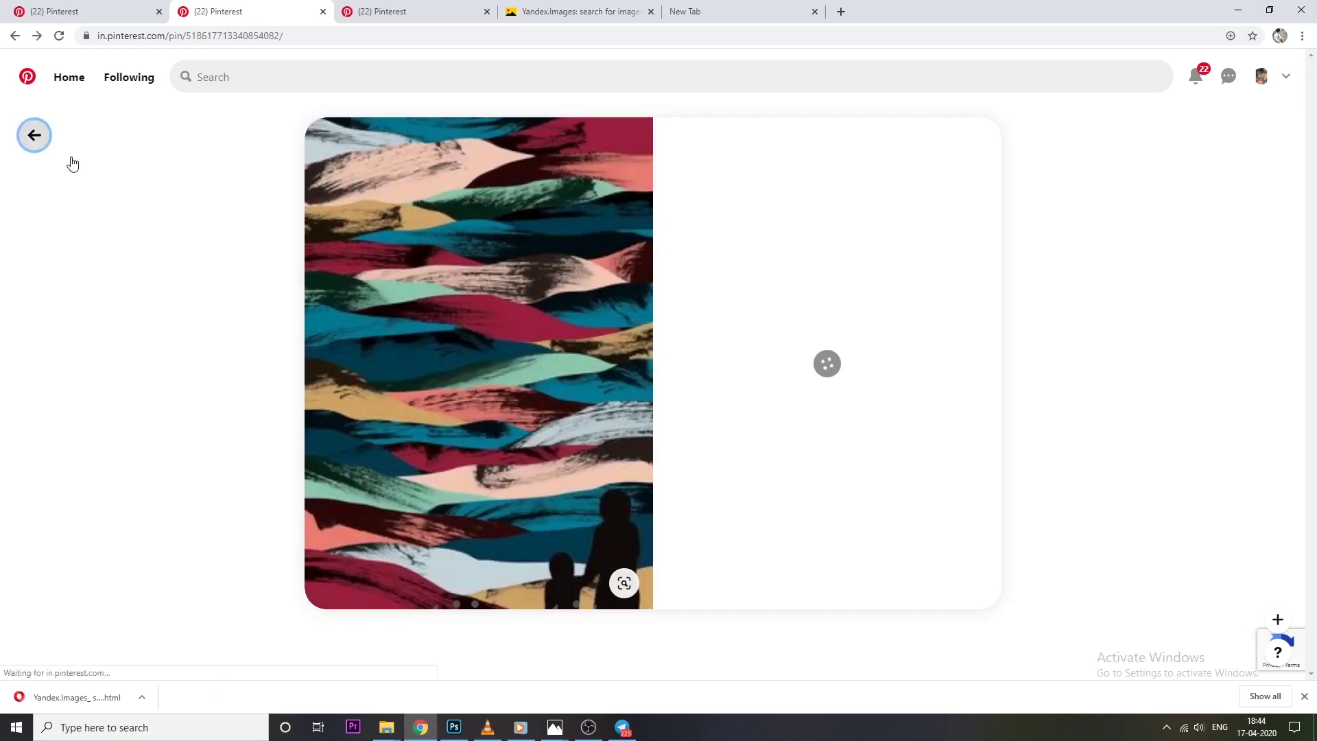
Open the red-and-blue floral pin, then reverse-search the line-art floral pin on Yandex Images
scroll(639, 328, down, 5)
scroll(828, 252, down, 10)
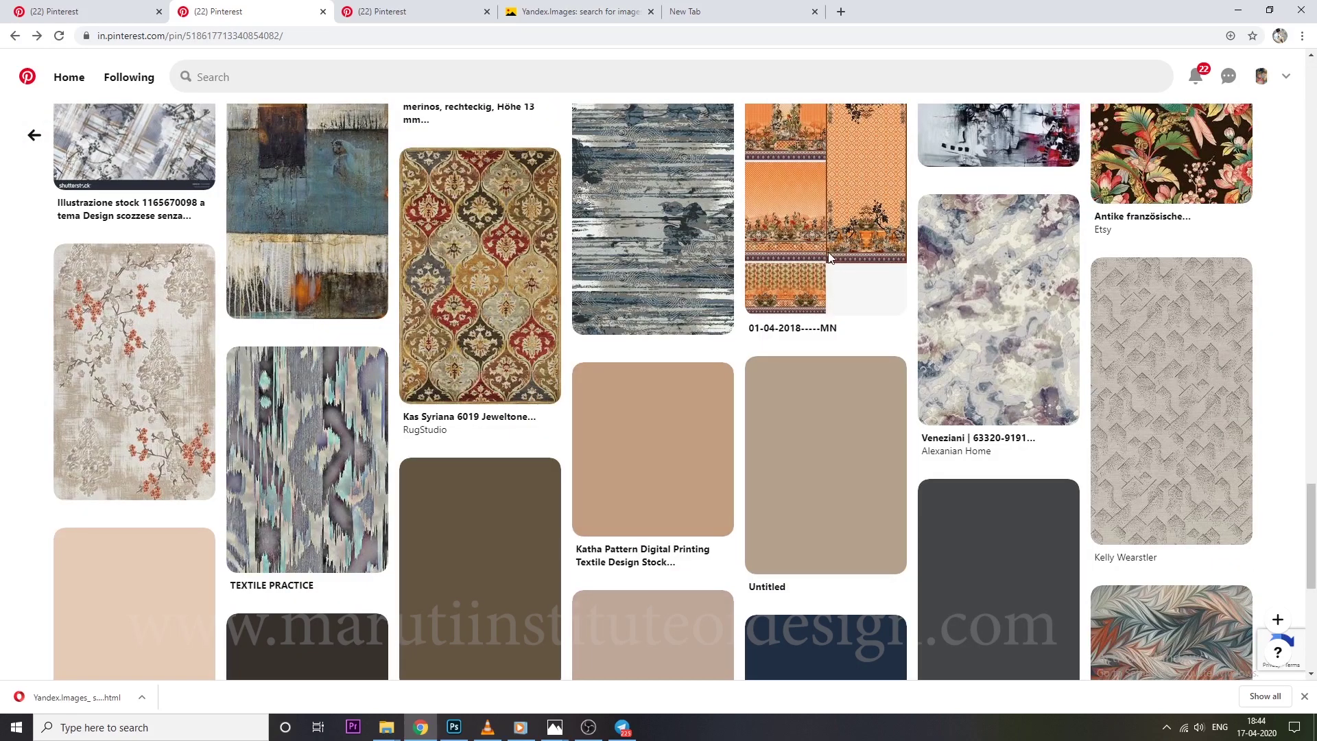
scroll(692, 373, up, 5)
click(691, 373)
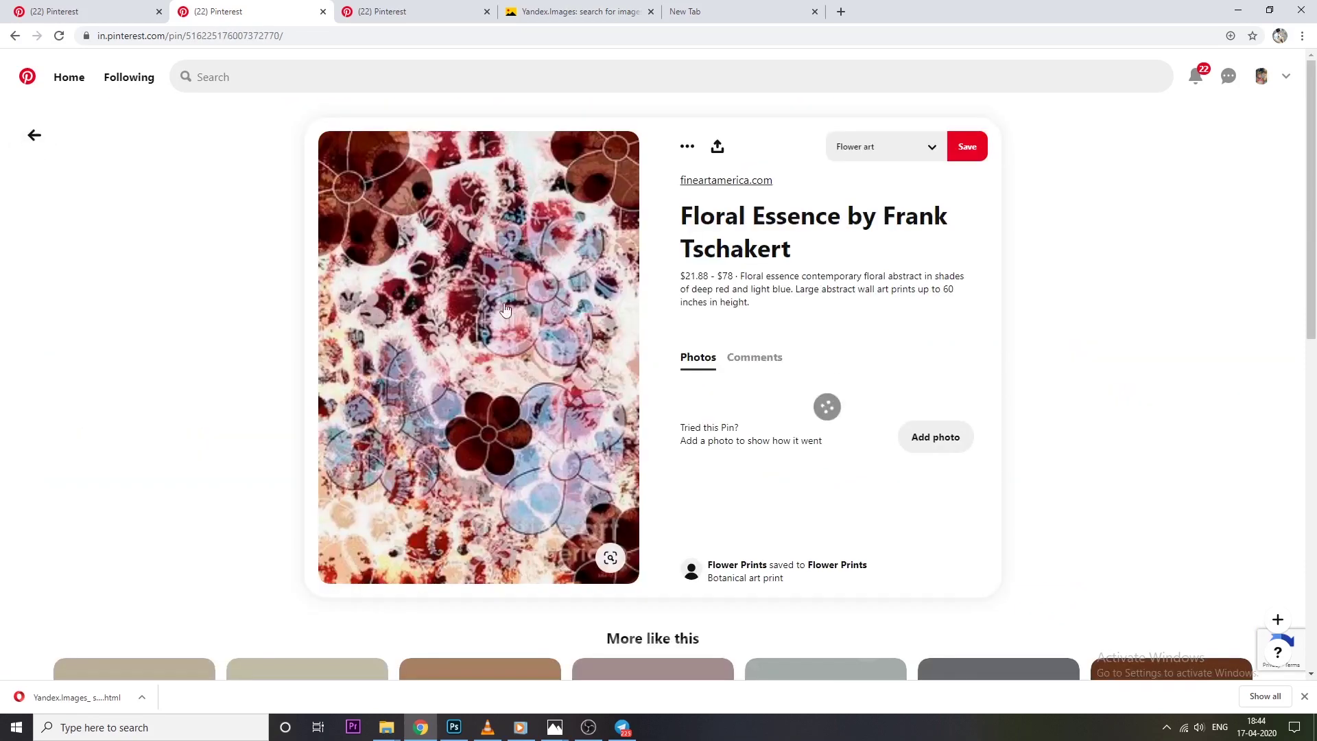
scroll(608, 337, down, 4)
scroll(714, 385, down, 2)
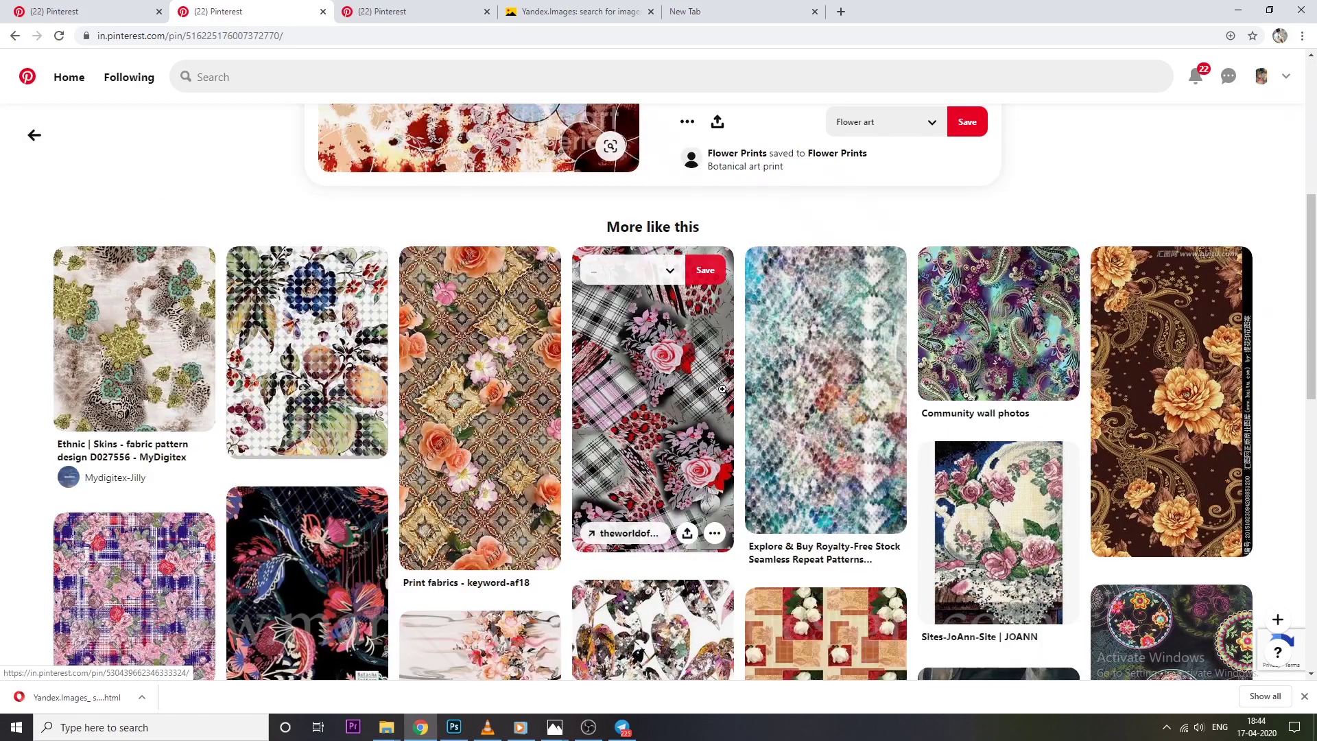
scroll(480, 377, down, 3)
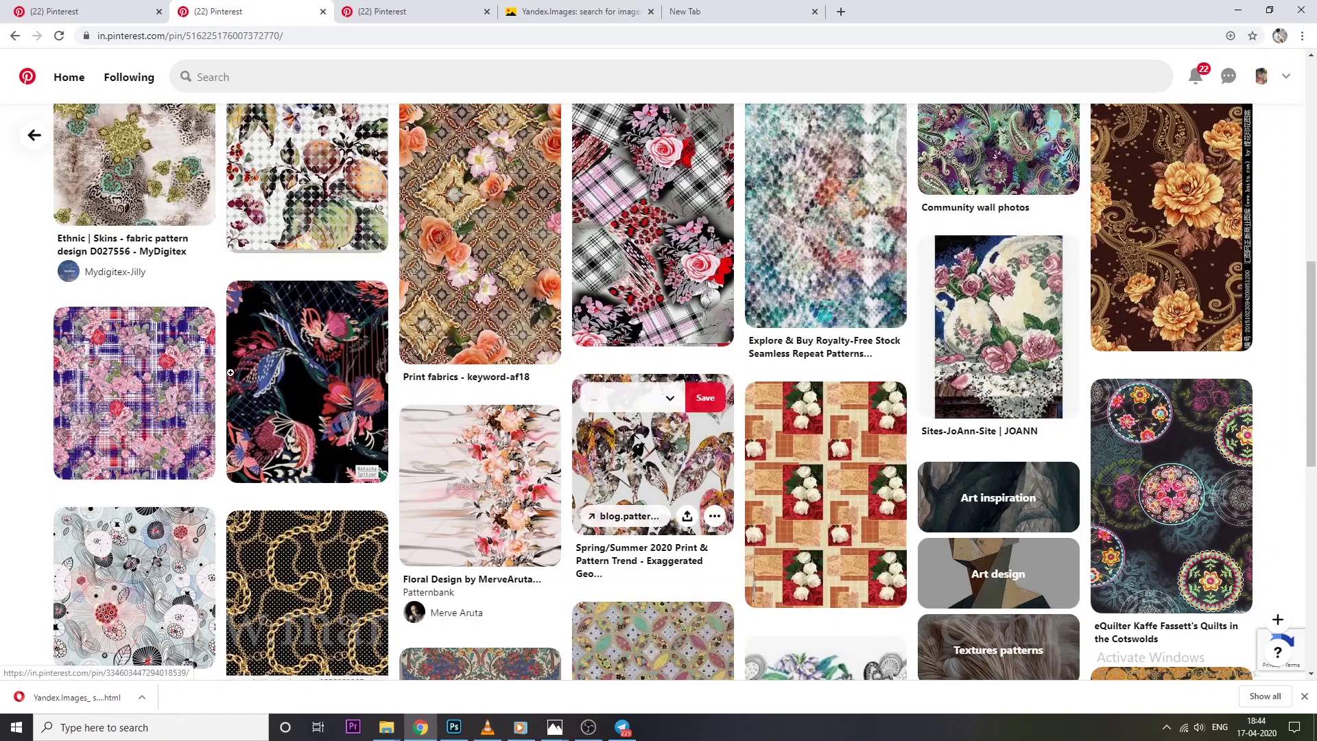
scroll(524, 347, up, 2)
scroll(524, 347, down, 4)
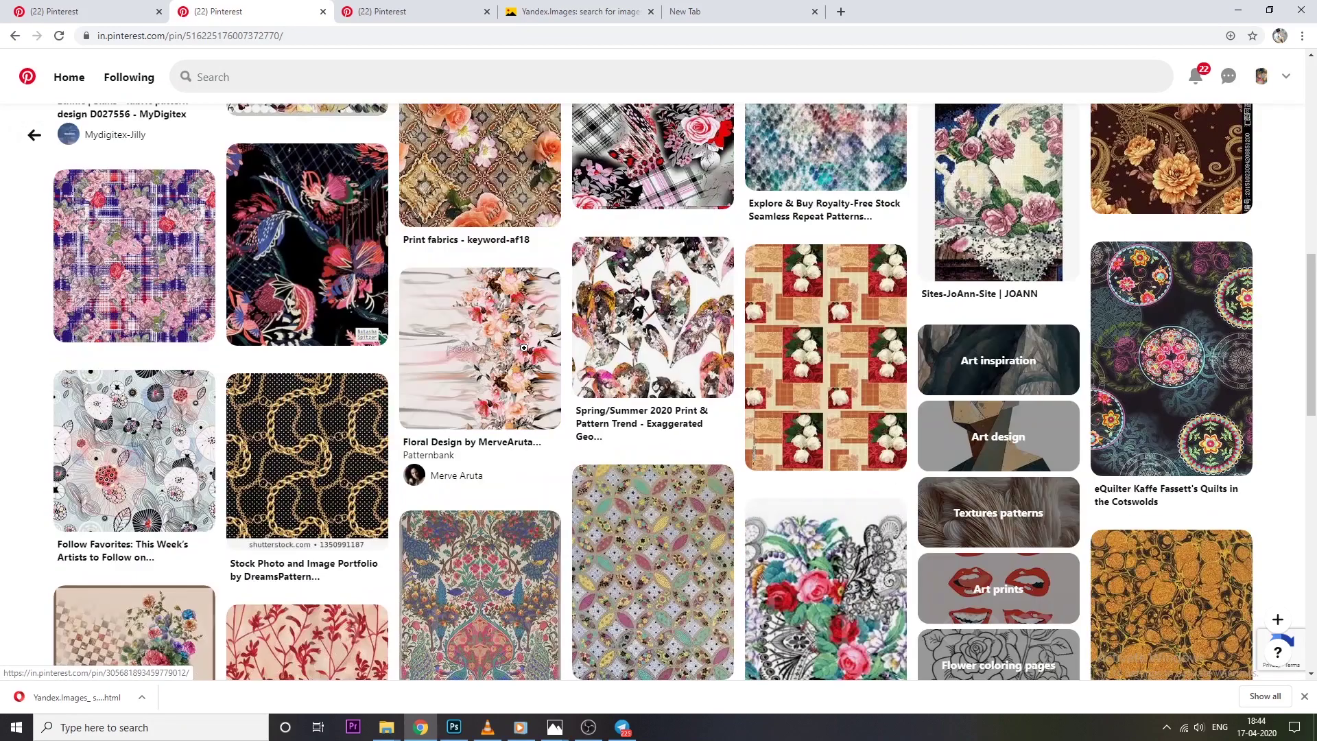
scroll(524, 348, down, 1)
click(170, 392)
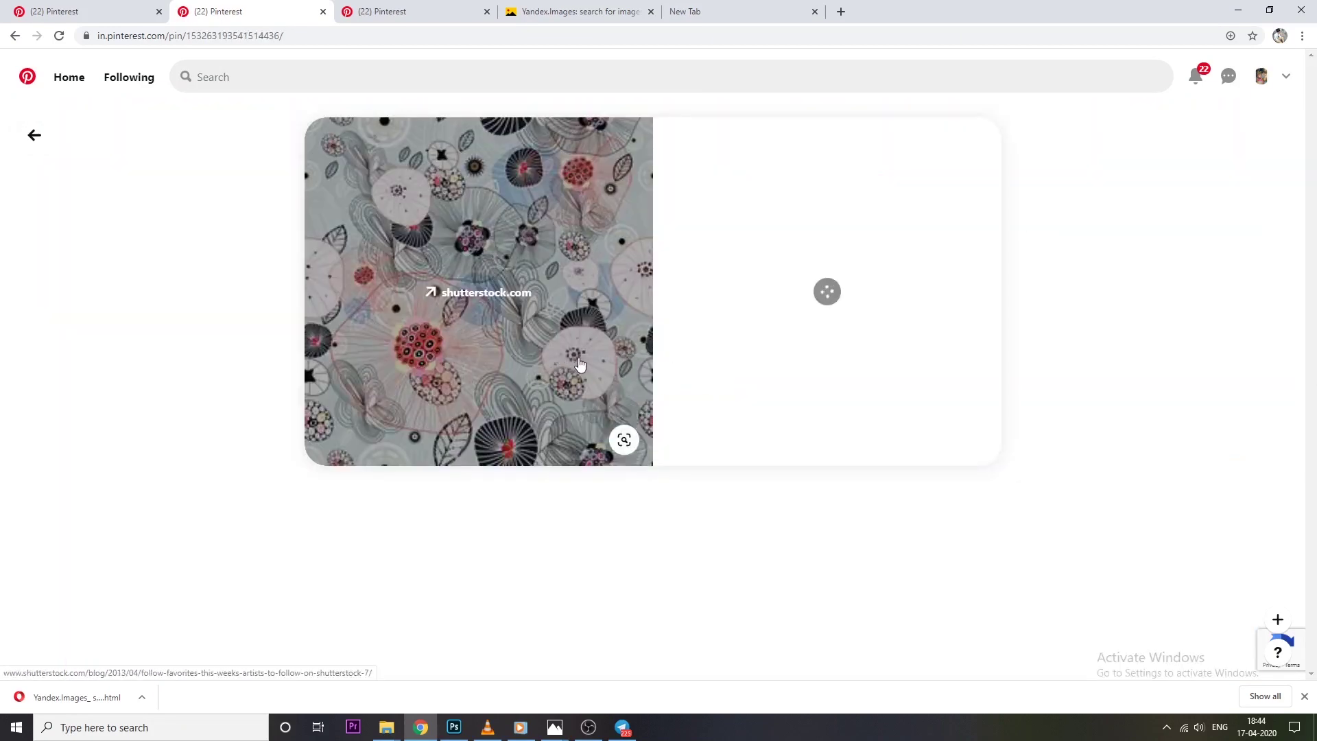
mouse_move(570, 352)
mouse_down()
mouse_move(475, 40)
mouse_move(282, 82)
mouse_up()
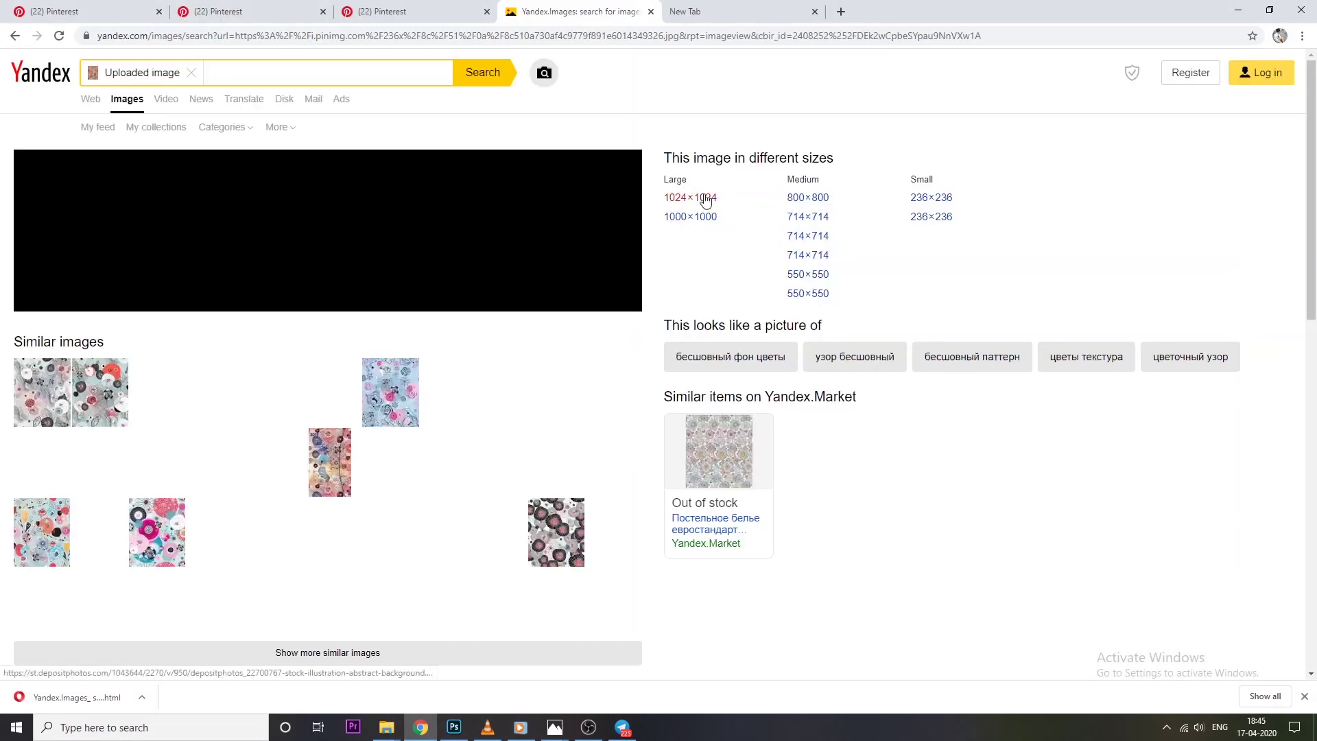
Open the 1024×1024 version of the line-art floral image and save it to disk
click(700, 199)
click(607, 14)
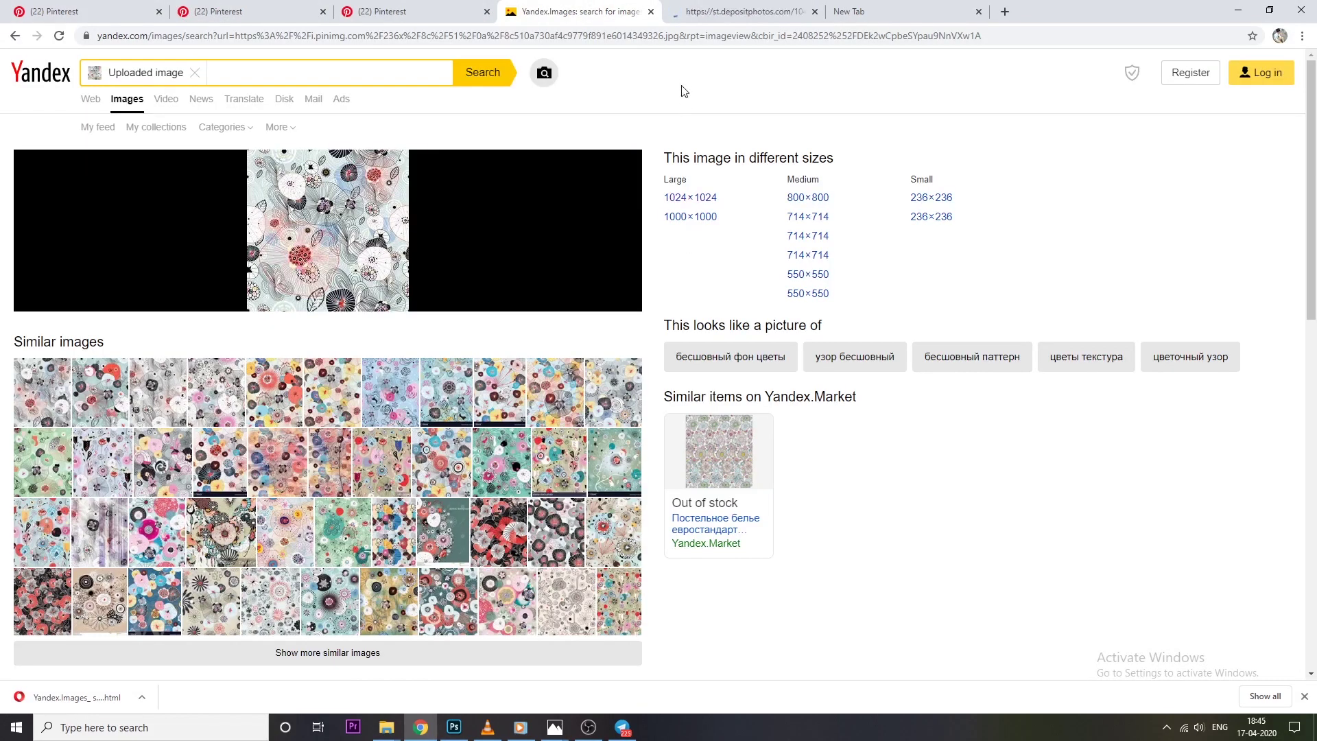
click(682, 13)
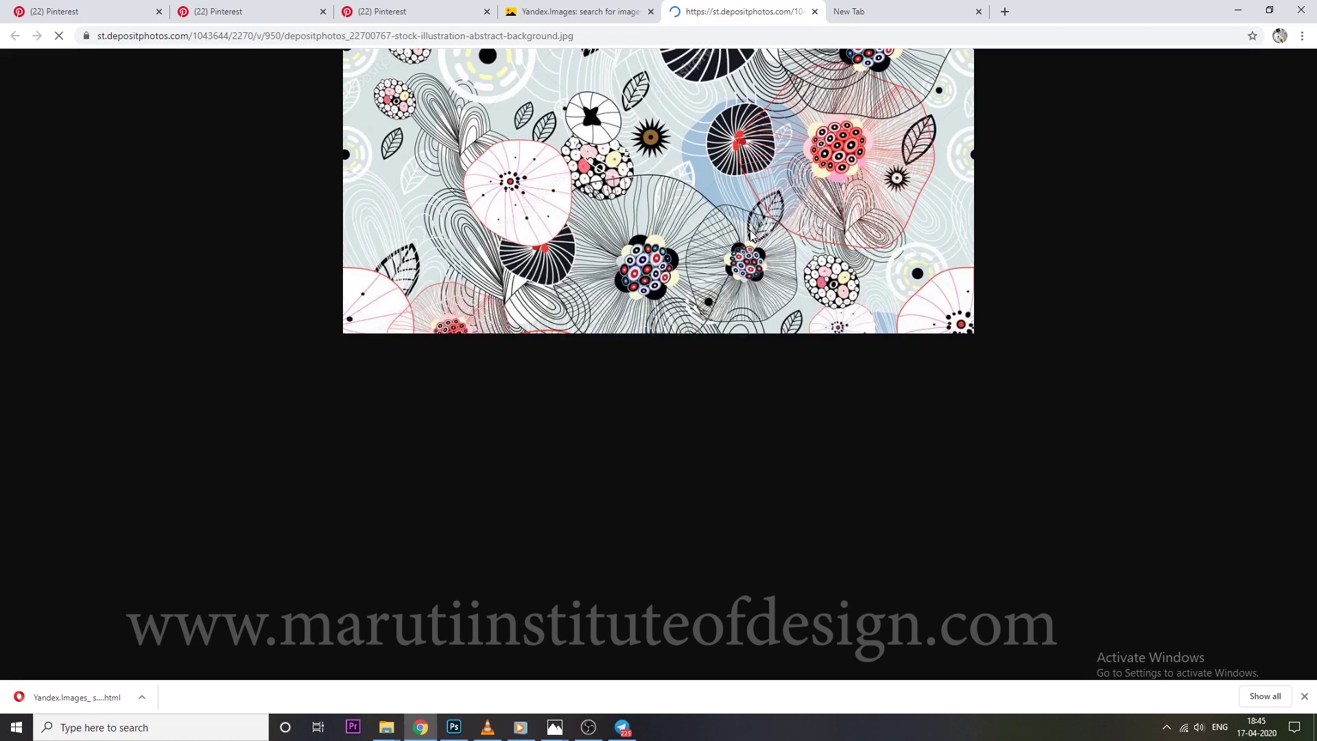
right_click(796, 245)
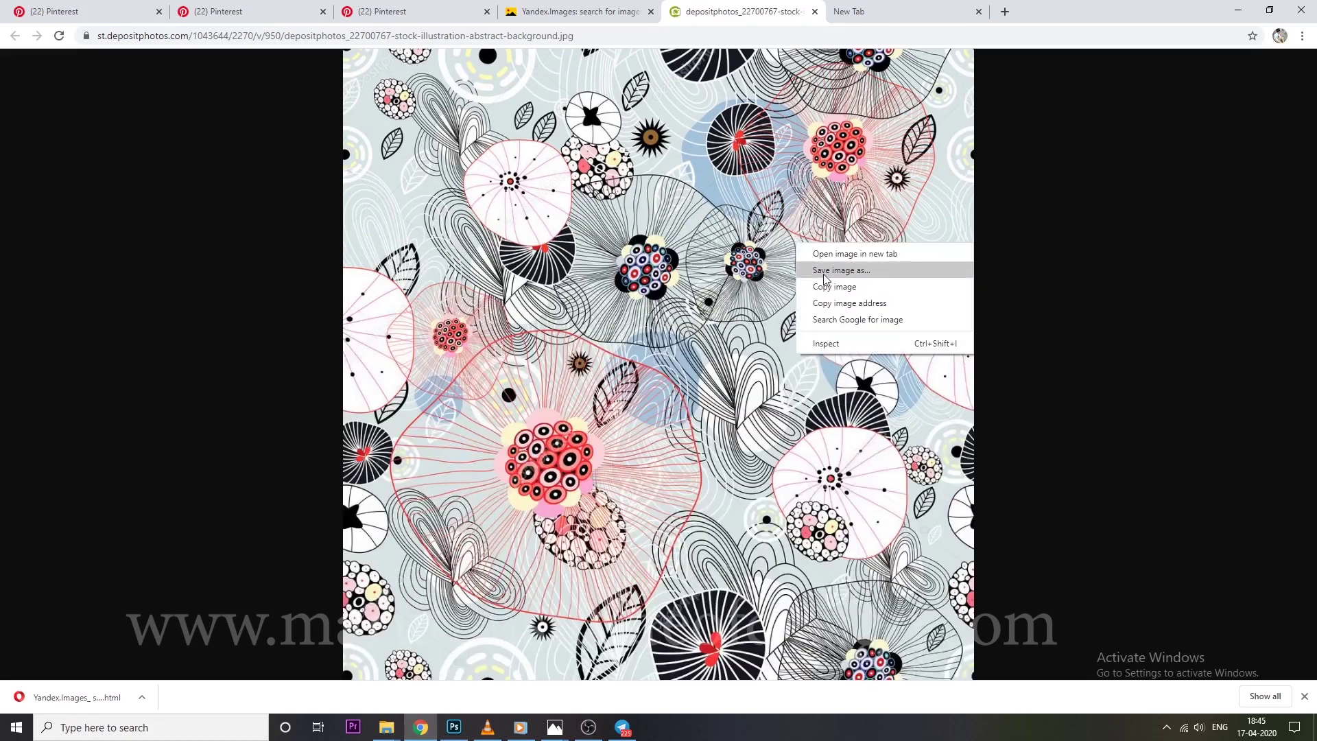
click(823, 271)
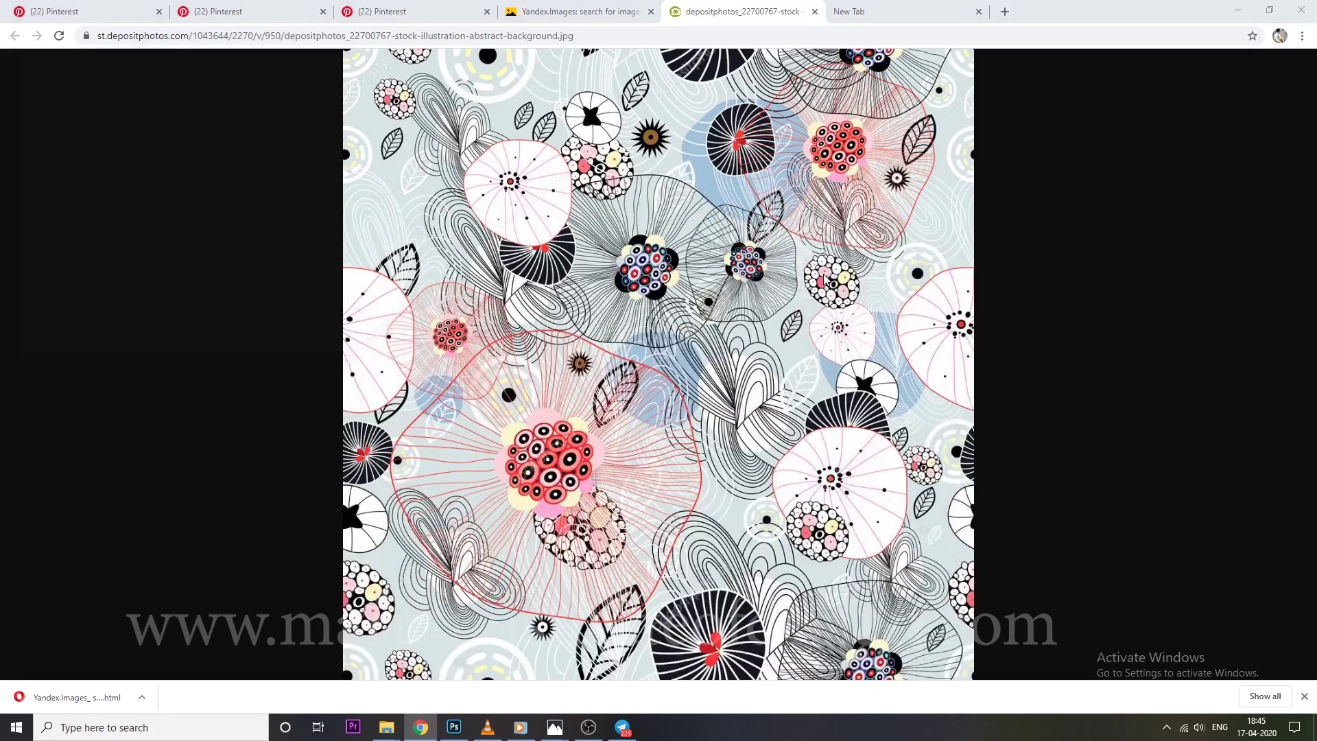
Open the saved floral image in Photoshop
right_click(214, 356)
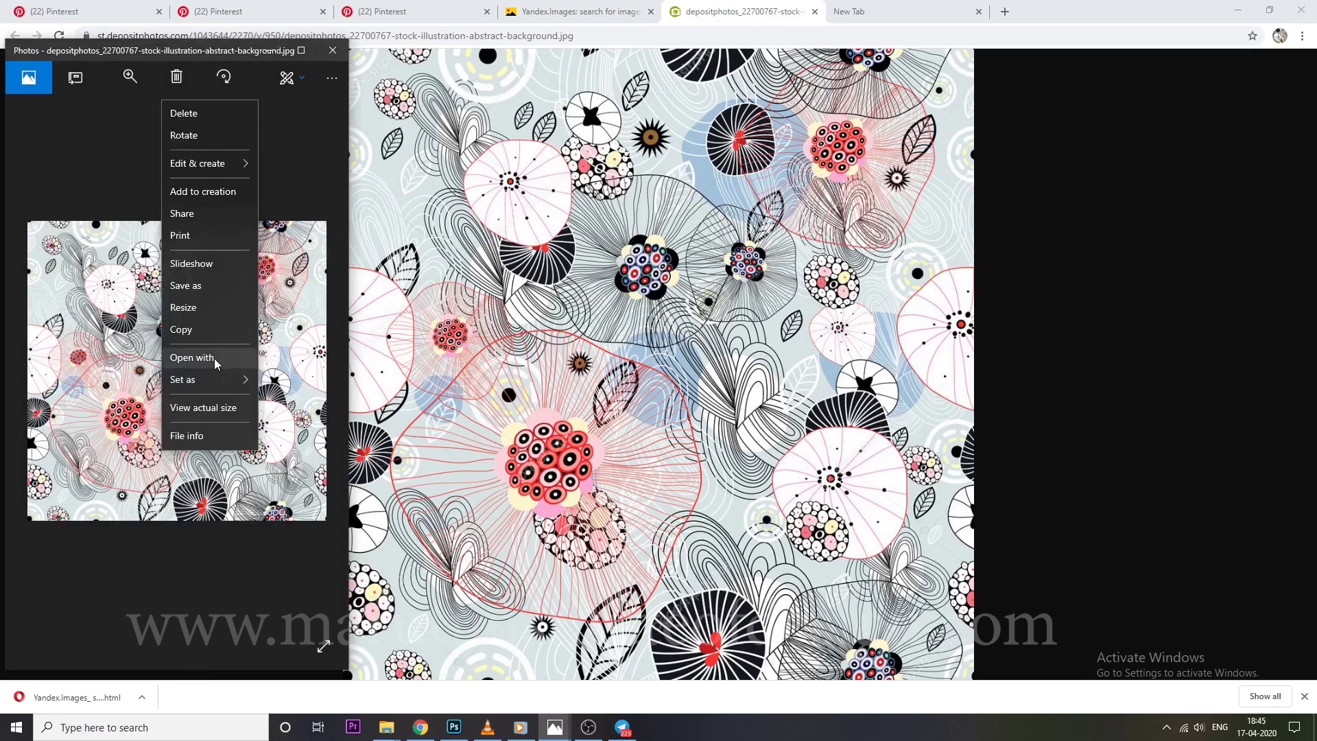
click(214, 358)
key(Escape)
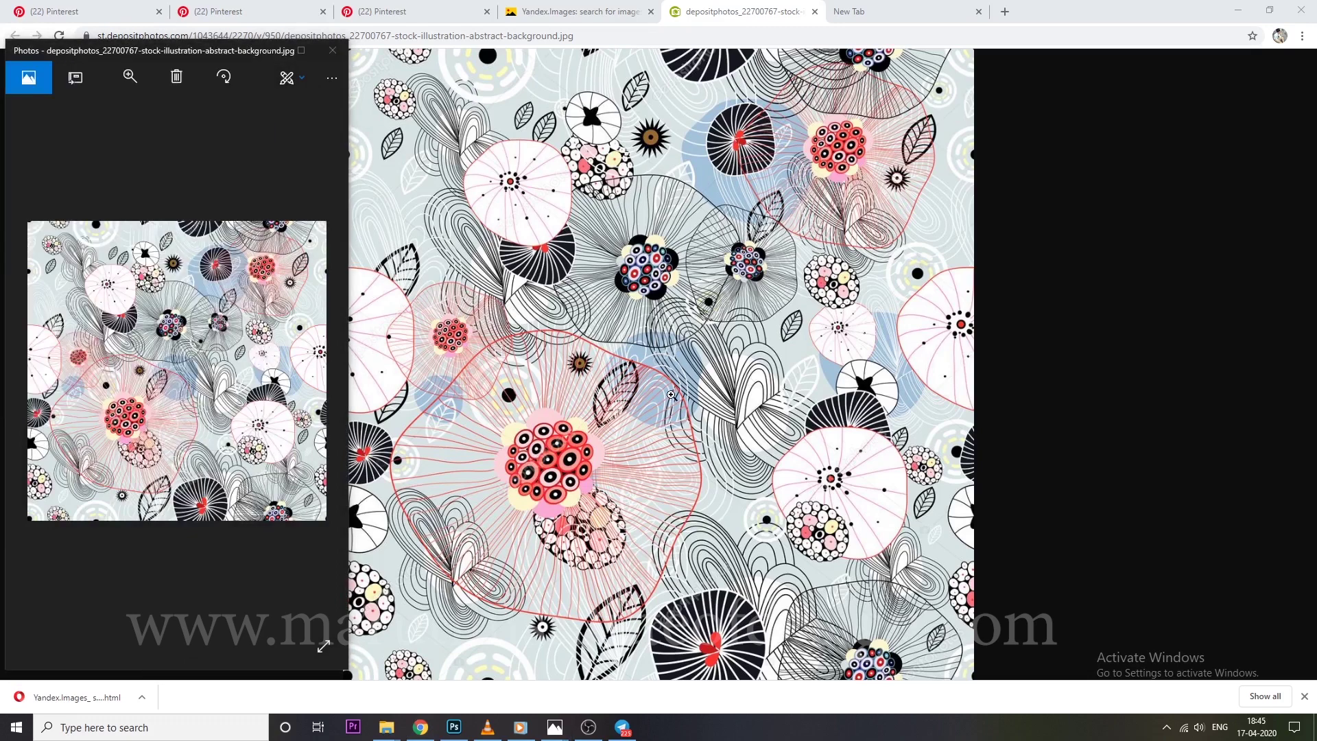
key(ctrl+shift+Tab)
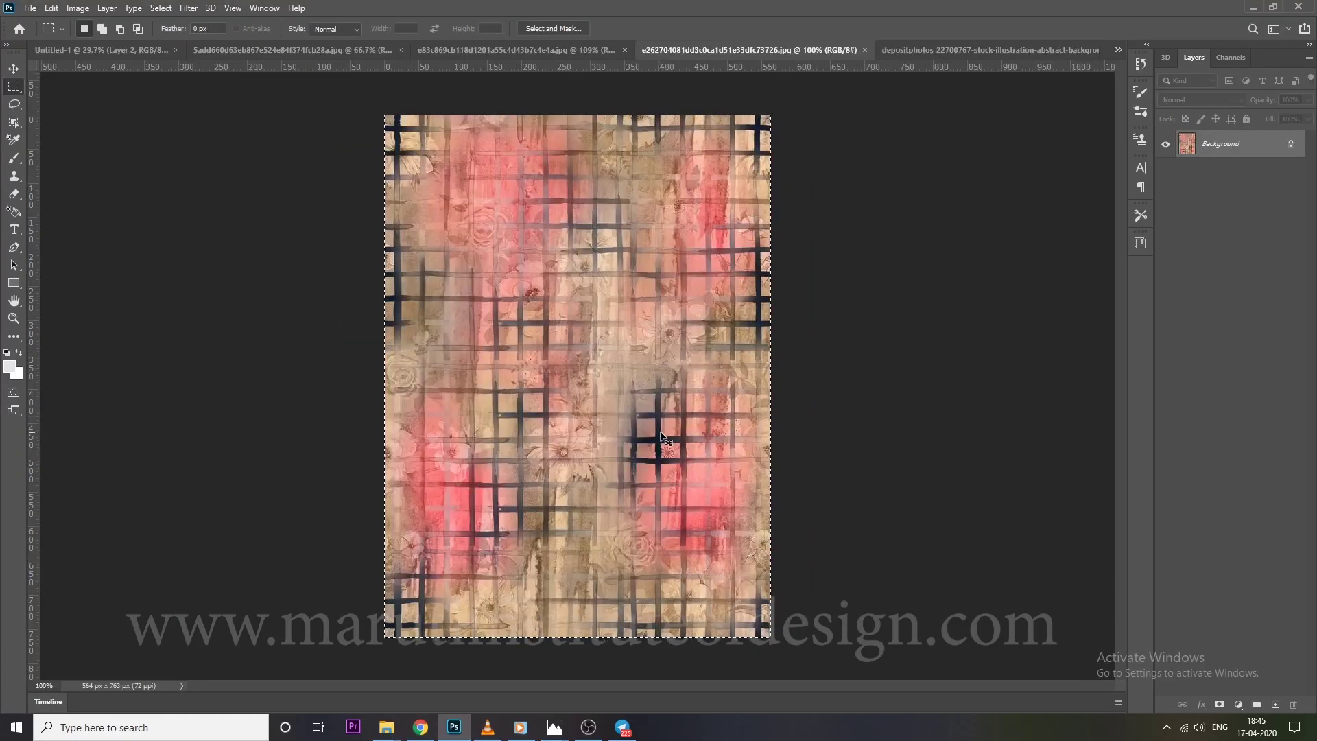
Paste the floral tile into Untitled-1 and place it at the canvas's top-left corner
click(109, 51)
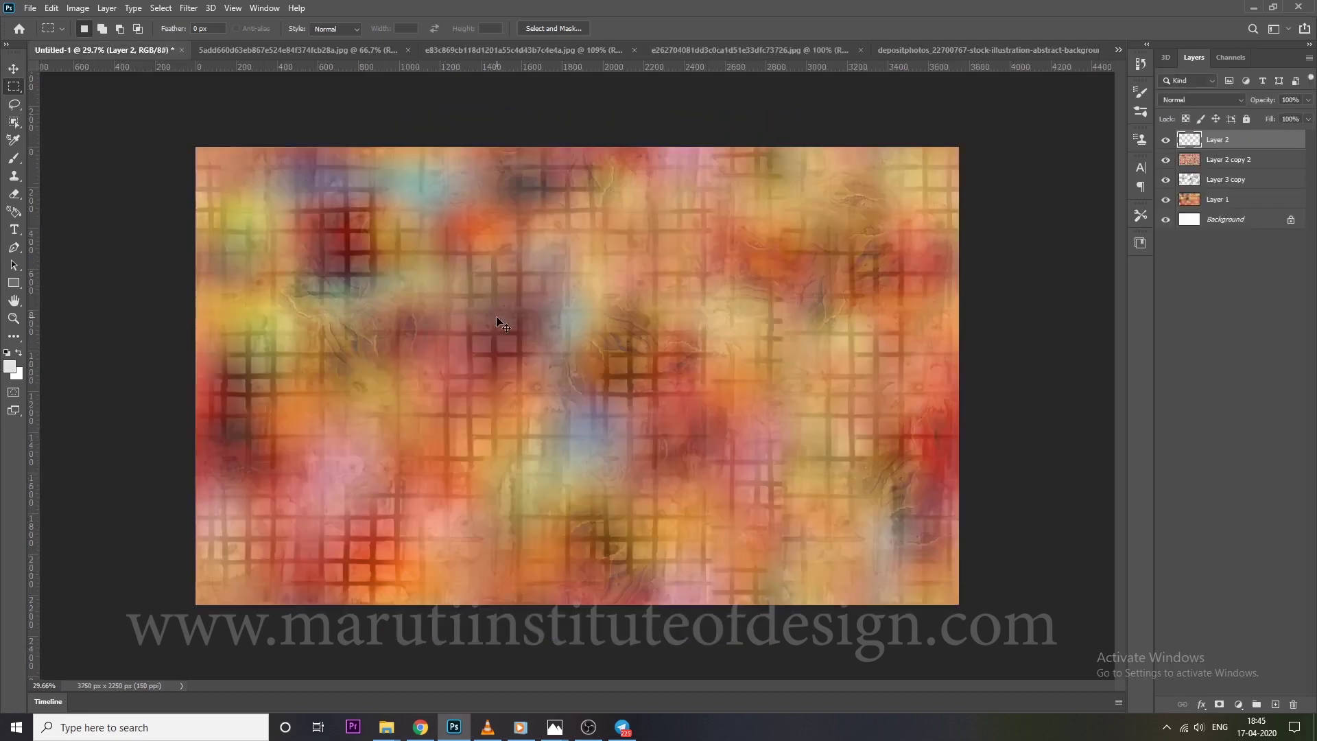
key(ctrl+v)
key(ctrl+t)
mouse_move(580, 410)
mouse_down()
mouse_move(326, 278)
mouse_move(303, 285)
mouse_up()
key(Return)
Duplicate the floral tile, place the copy right beside it, and merge the two
key(ctrl+j)
key(ctrl+t)
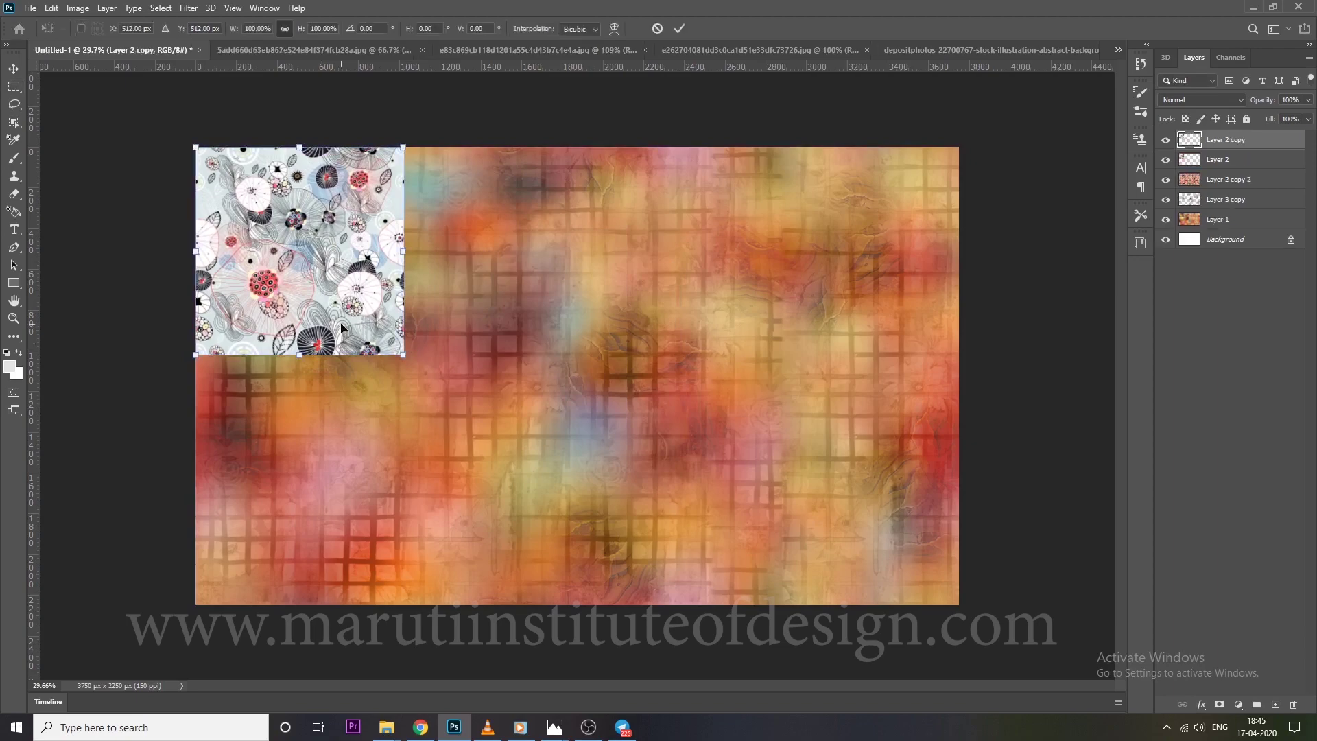
drag(340, 328, 548, 323)
scroll(617, 302, up, 5)
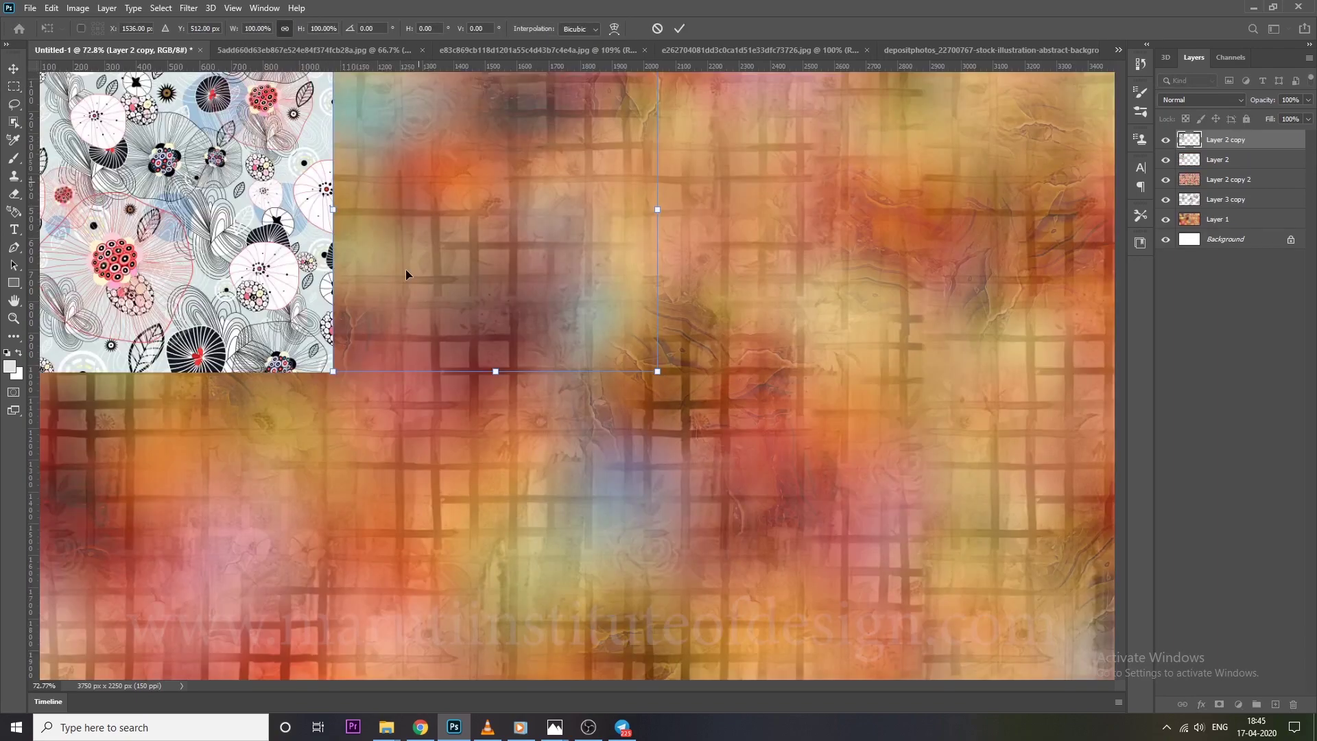
scroll(405, 274, up, 5)
key(Return)
key(m)
key(ctrl+e)
scroll(404, 338, down, 8)
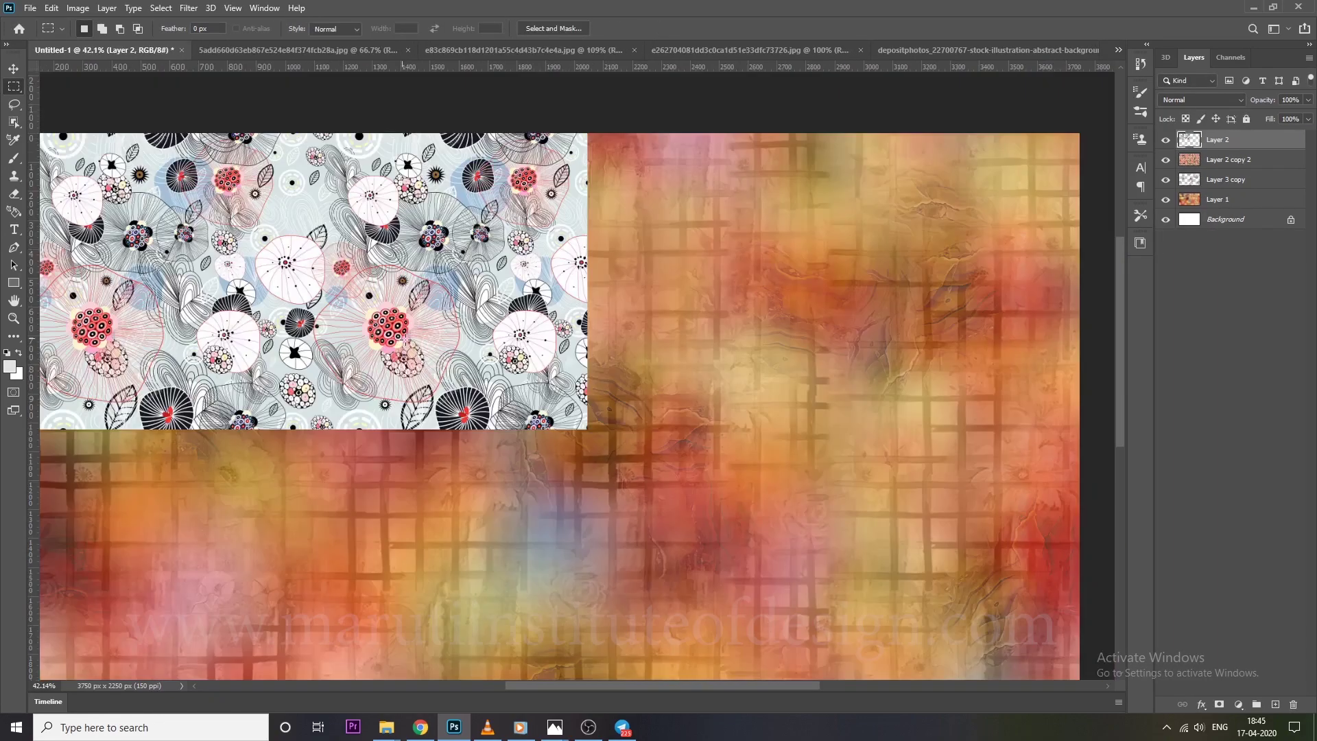
scroll(405, 338, down, 2)
Enlarge the merged floral pattern to about 186% and stretch it to the canvas top and bottom
key(ctrl+t)
mouse_move(610, 359)
mouse_down()
mouse_move(963, 603)
mouse_move(922, 583)
mouse_up()
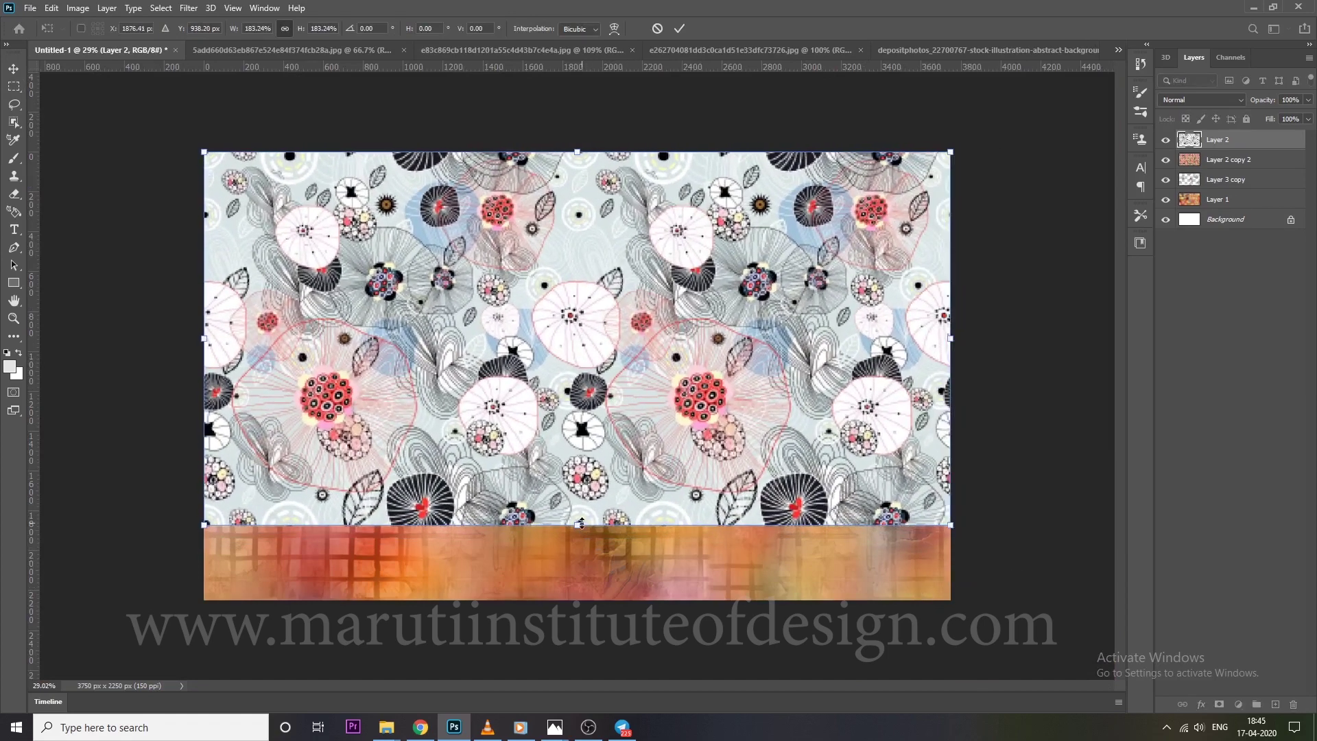
drag(582, 523, 581, 599)
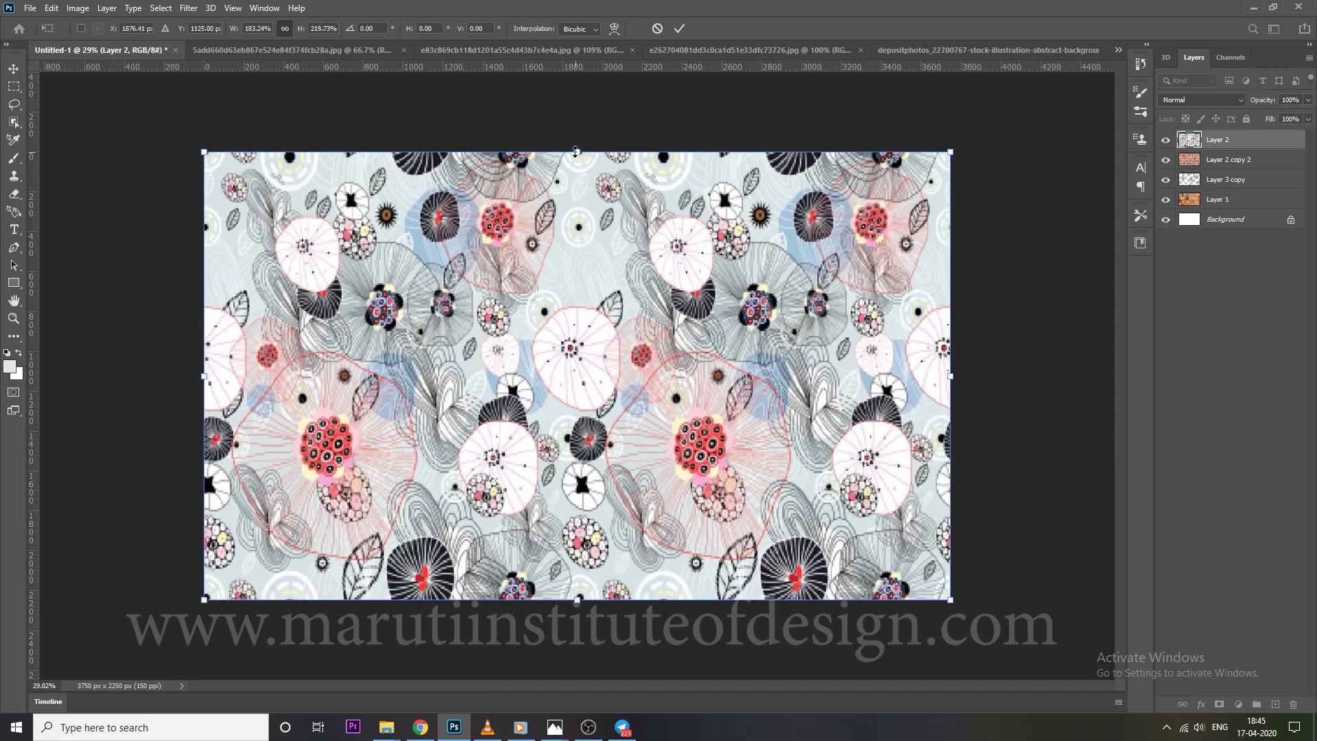
drag(577, 151, 579, 149)
scroll(594, 155, up, 5)
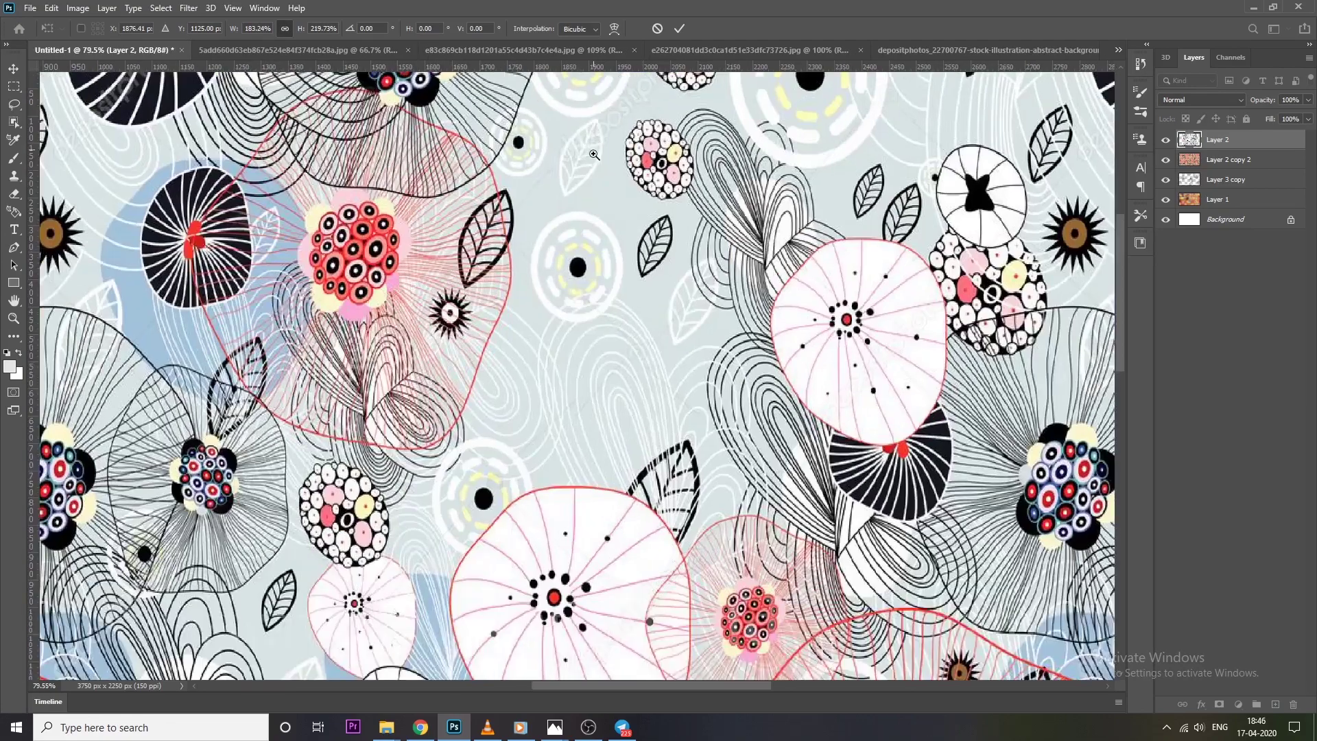
scroll(593, 155, down, 2)
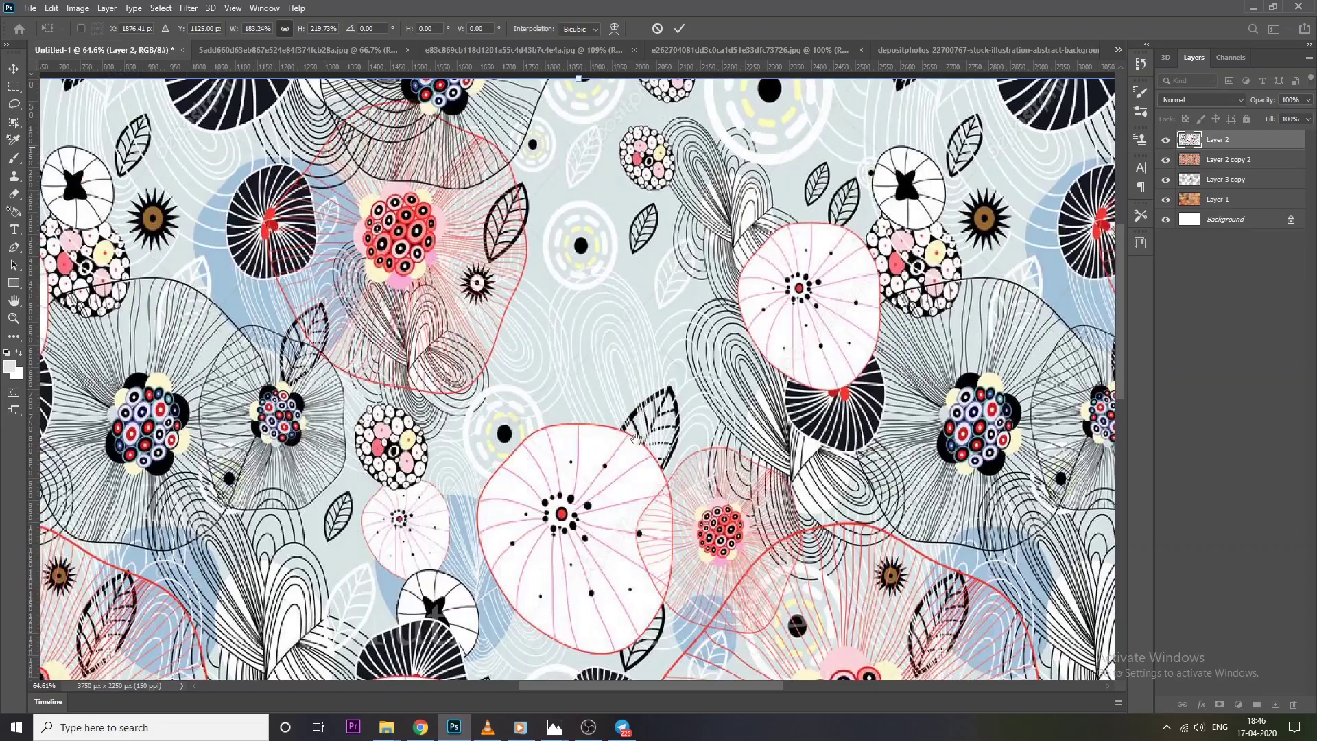
scroll(379, 506, down, 5)
scroll(234, 375, up, 10)
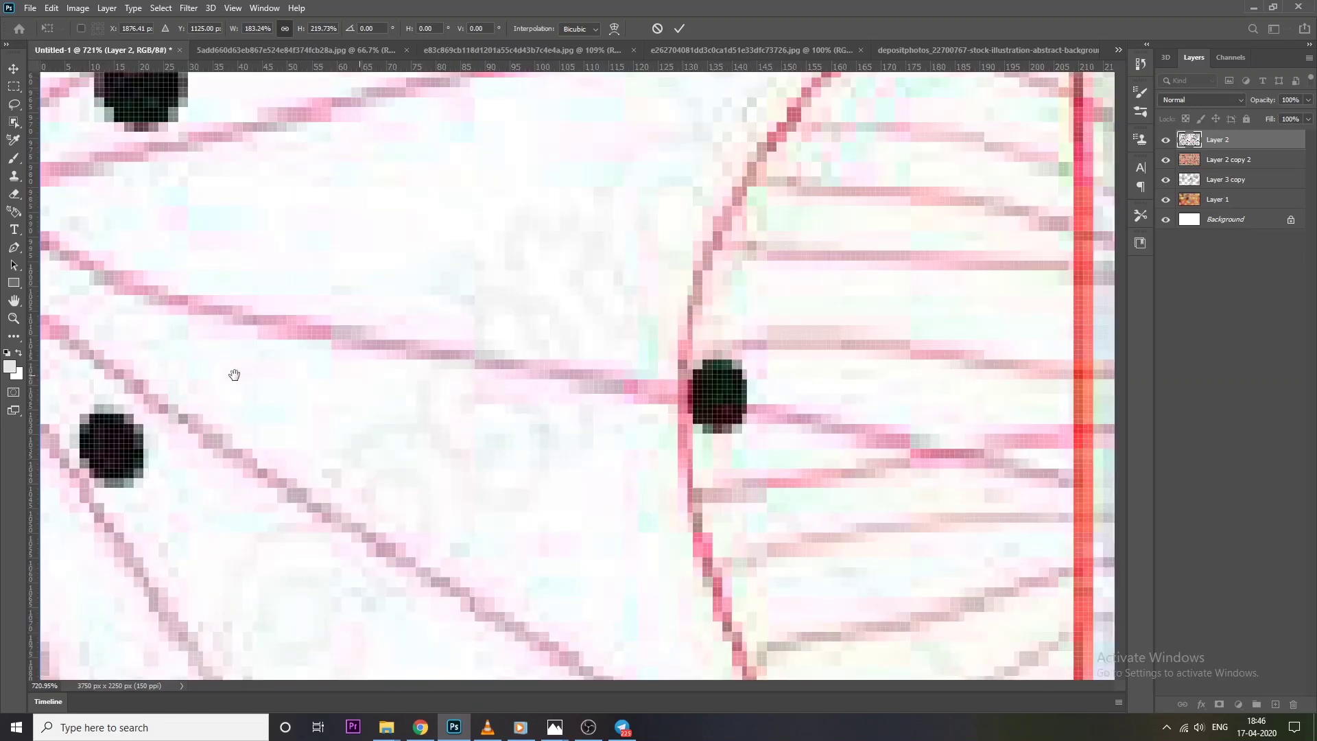
scroll(234, 374, down, 8)
scroll(249, 460, up, 7)
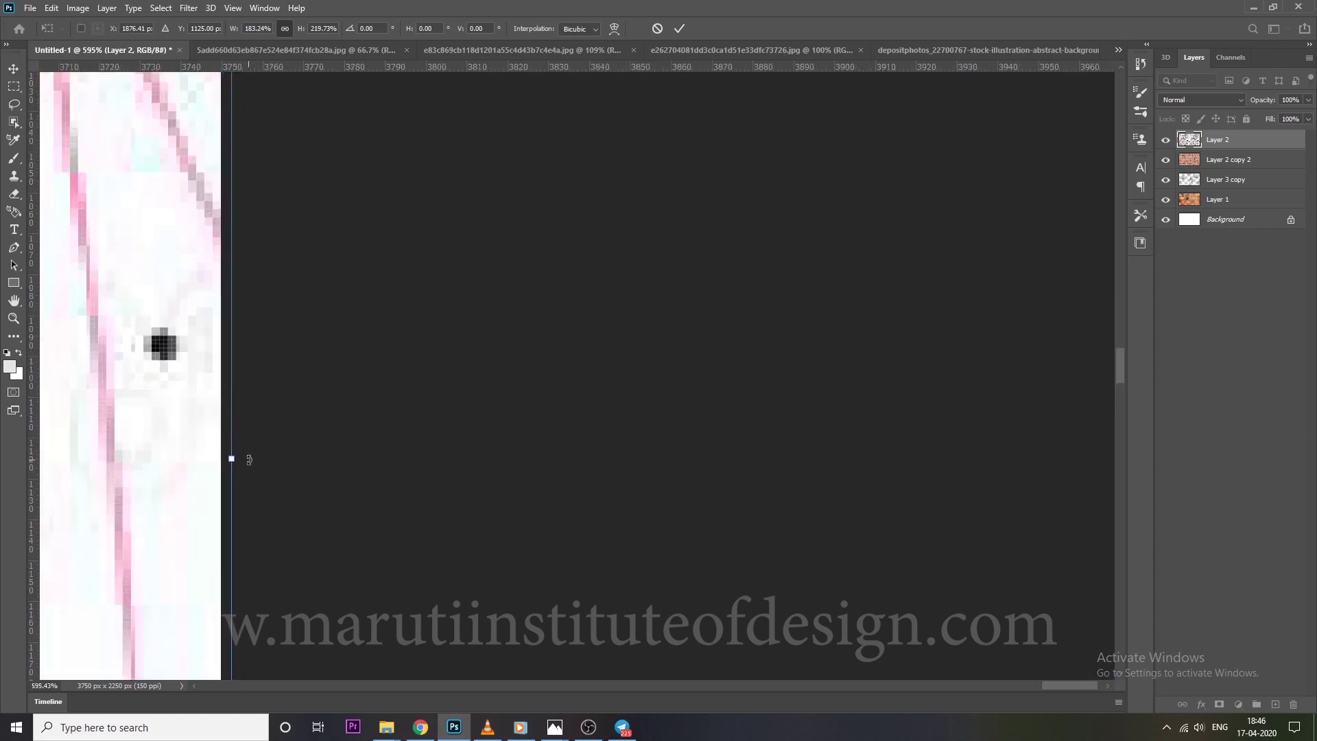
Mask Layer 2's line art so it shows only inside the Layer 3 copy blob shapes
key(Return)
scroll(509, 302, down, 10)
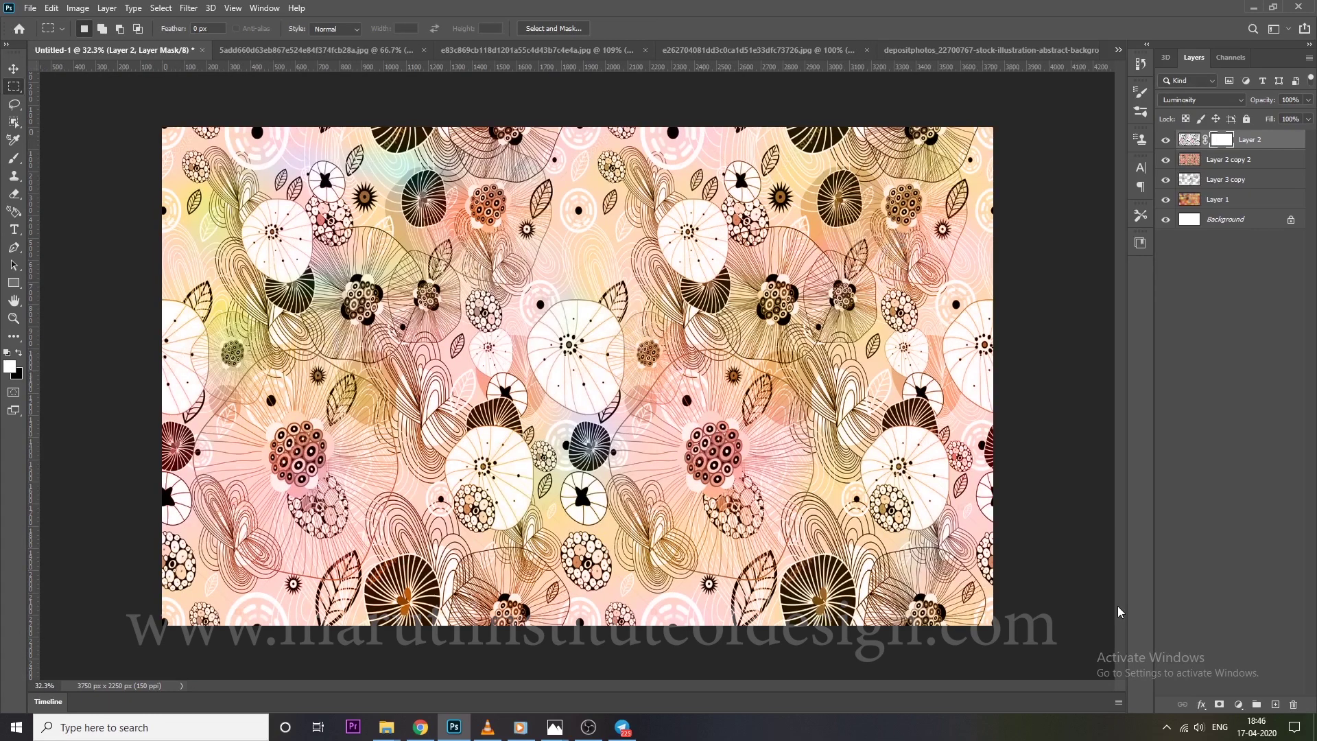
key(ctrl+i)
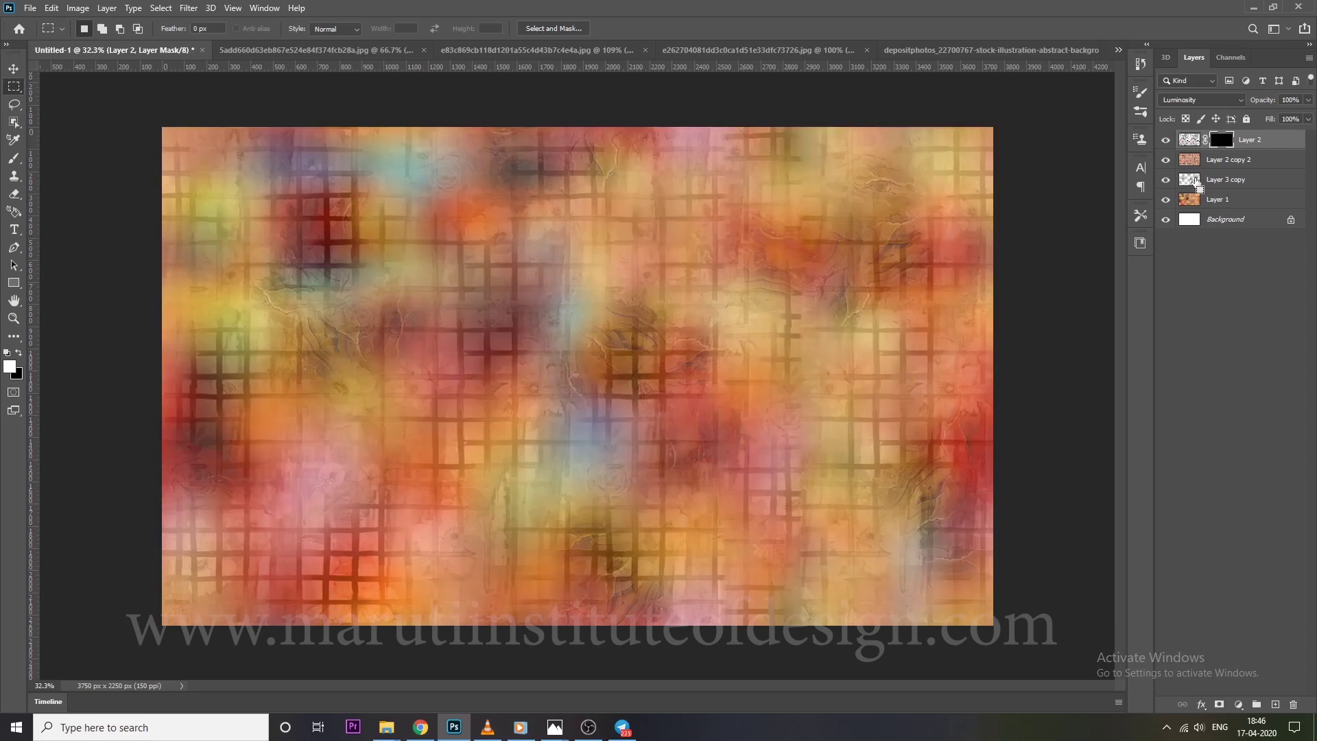
ctrl+click(1195, 182)
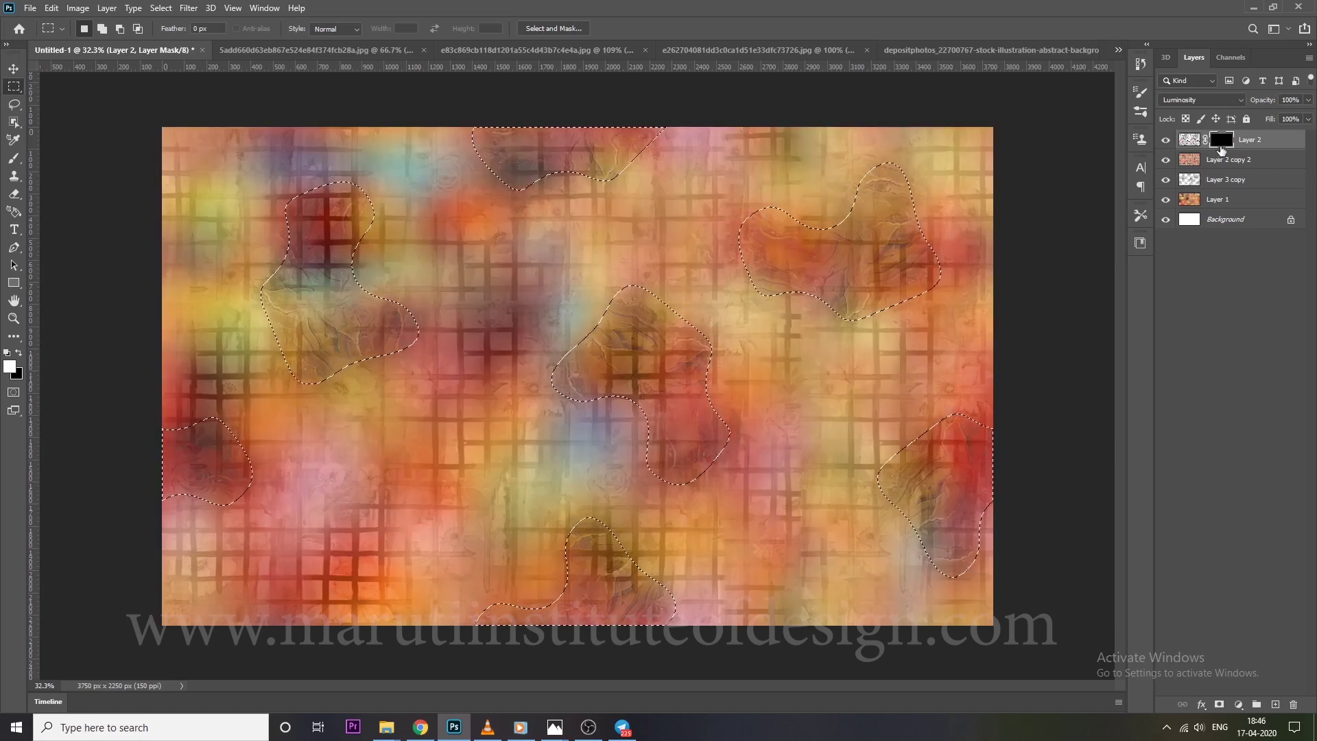
key(alt+BackSpace)
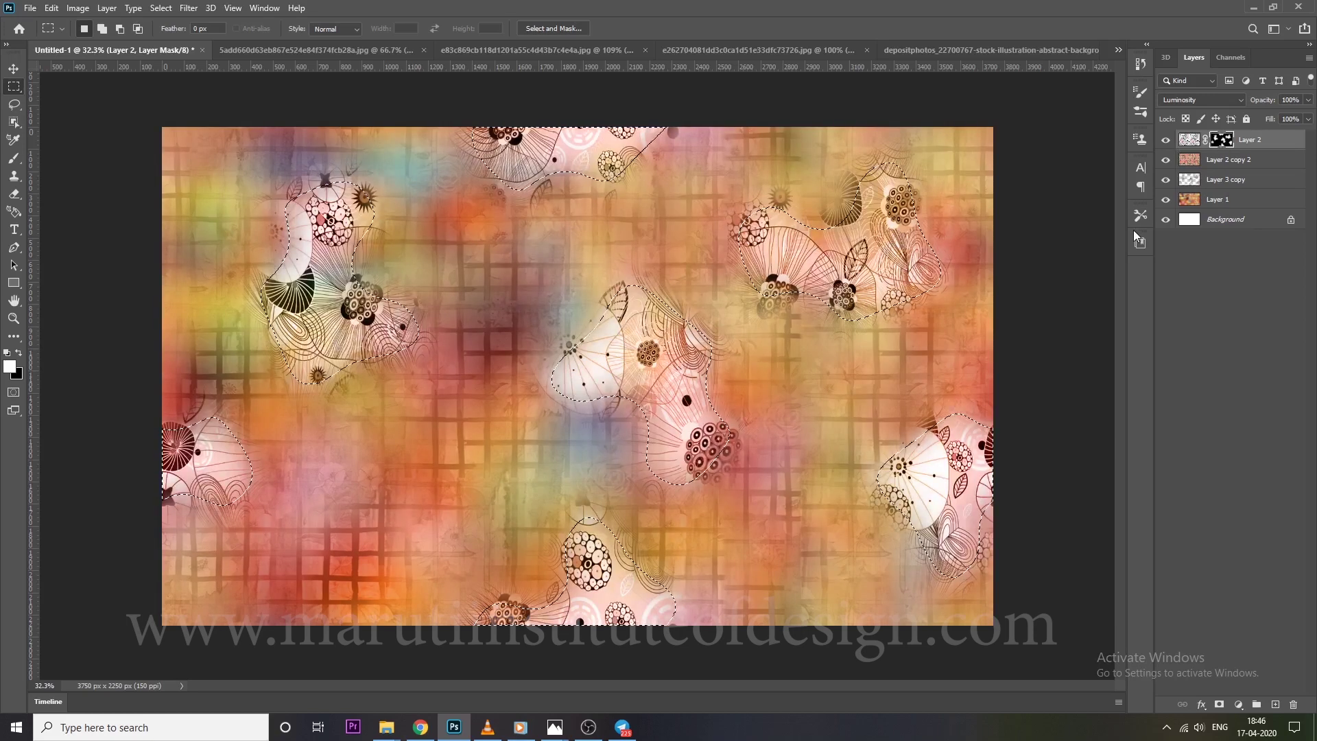
key(ctrl+d)
mouse_move(895, 235)
mouse_down()
mouse_move(864, 279)
mouse_move(846, 279)
mouse_up()
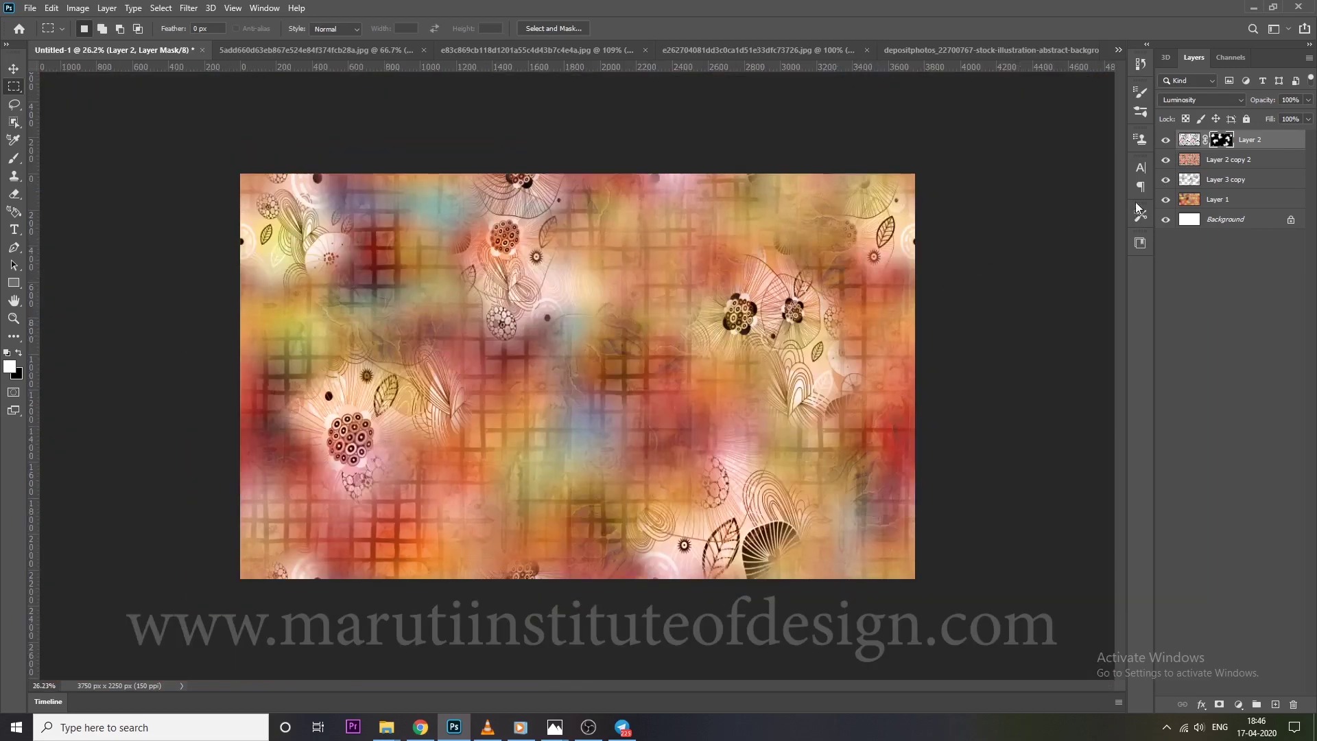
Add a new empty layer on top and minimise Photoshop
key(ctrl+shift+n)
key(Return)
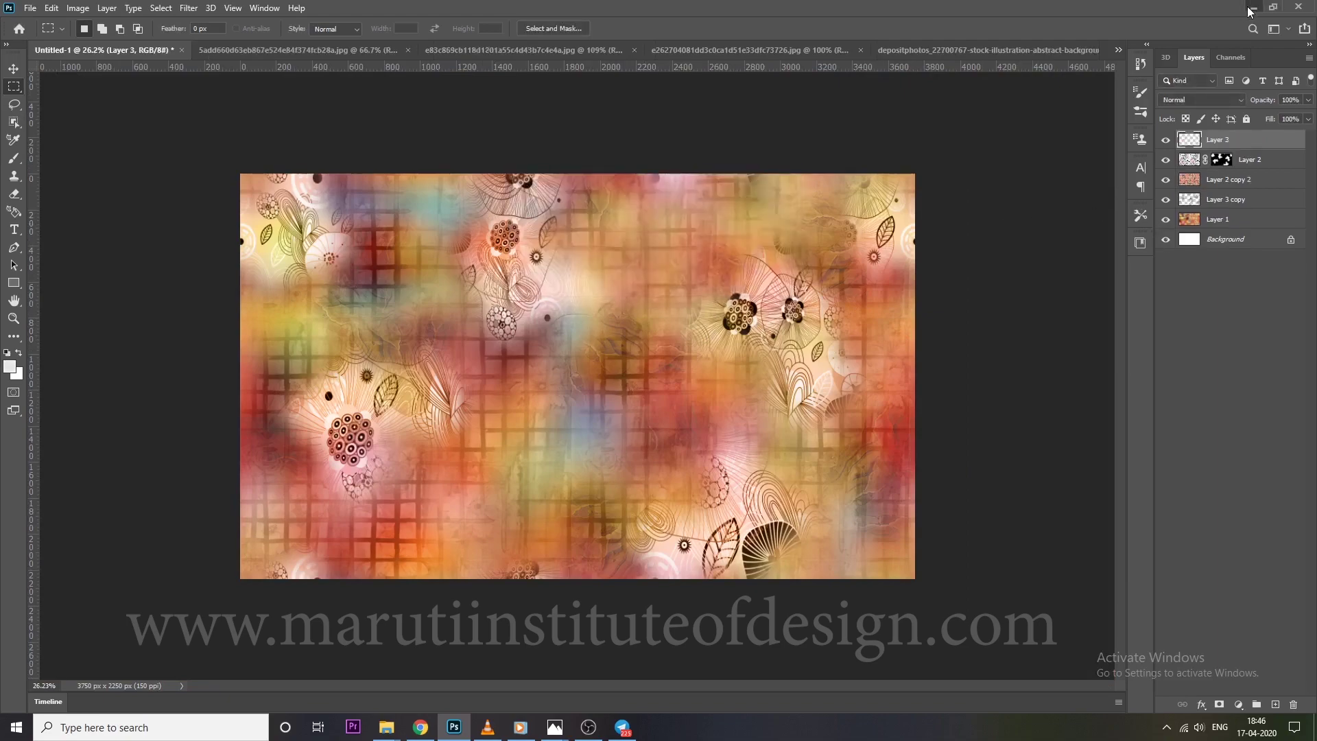
click(1253, 7)
Show more Yandex images similar to the circle-flower pattern, then switch to the 3D stl pin tab
click(471, 5)
click(553, 12)
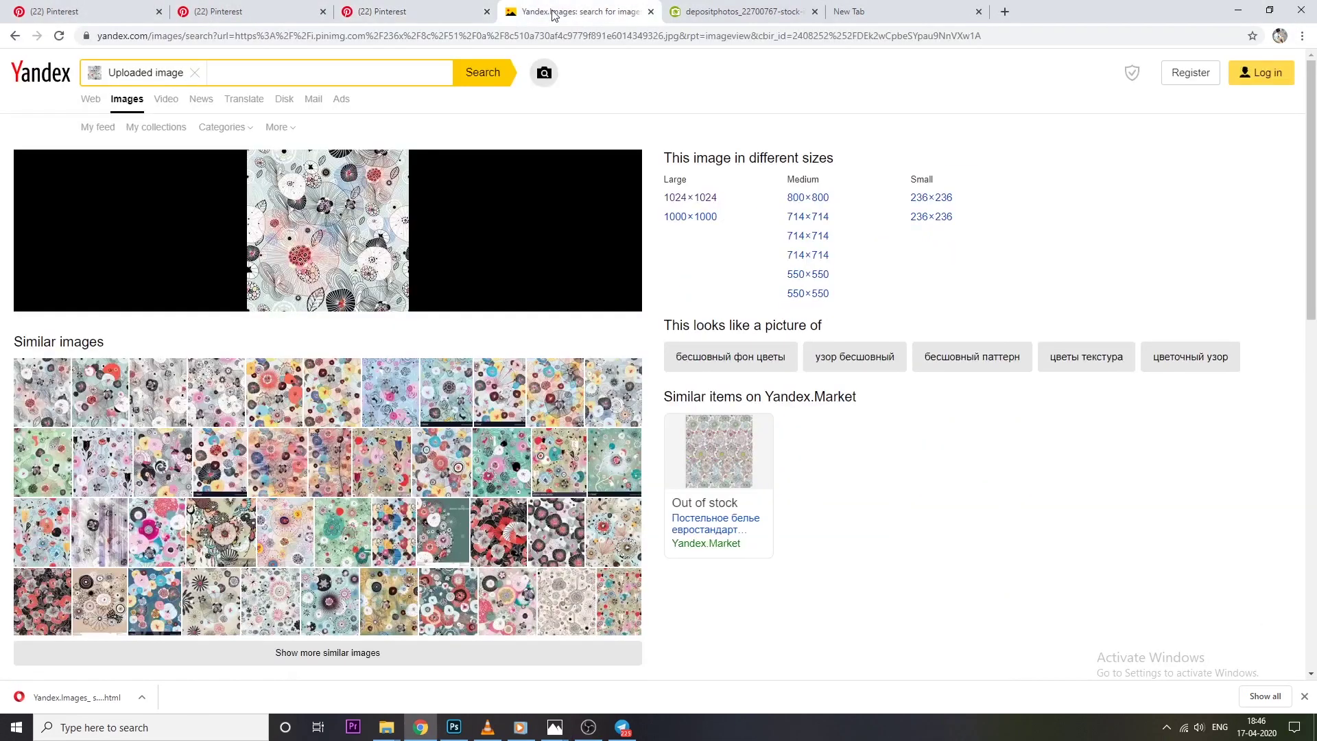
key(ctrl+shift+Tab)
click(539, 12)
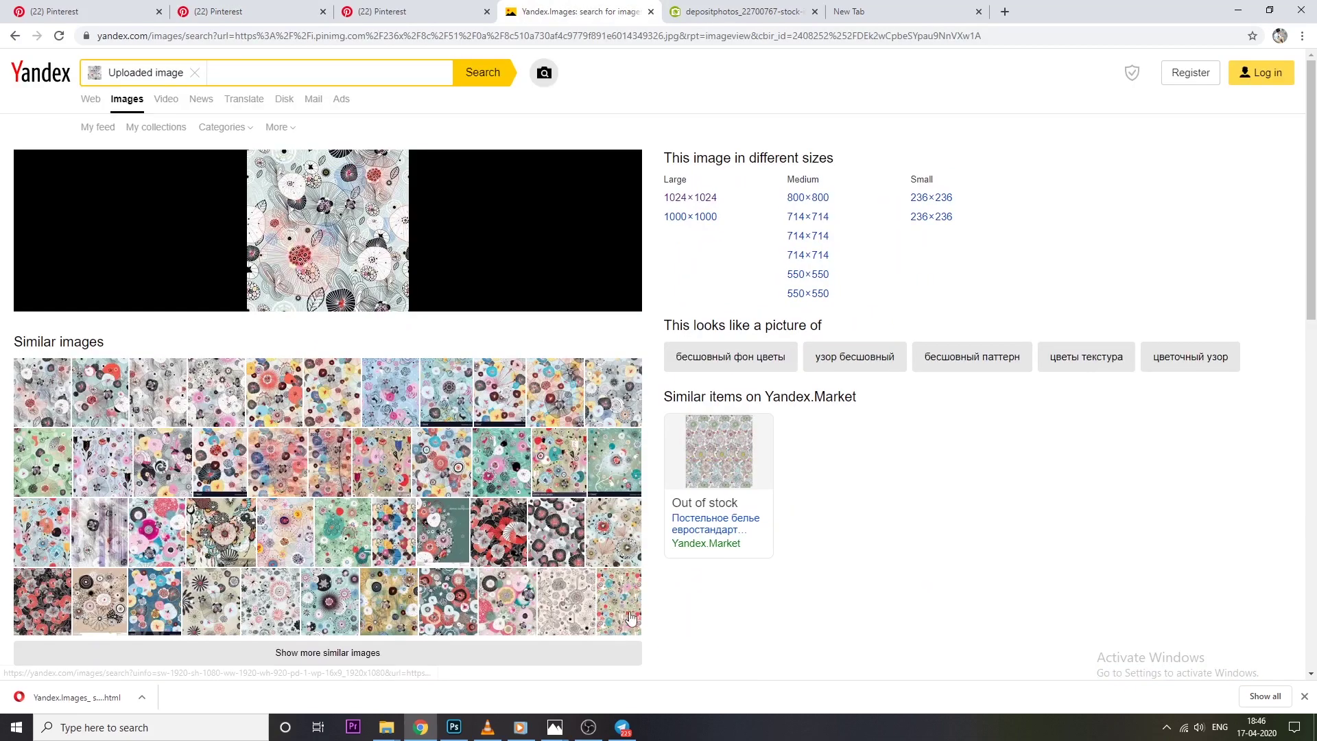
scroll(467, 334, down, 4)
click(467, 334)
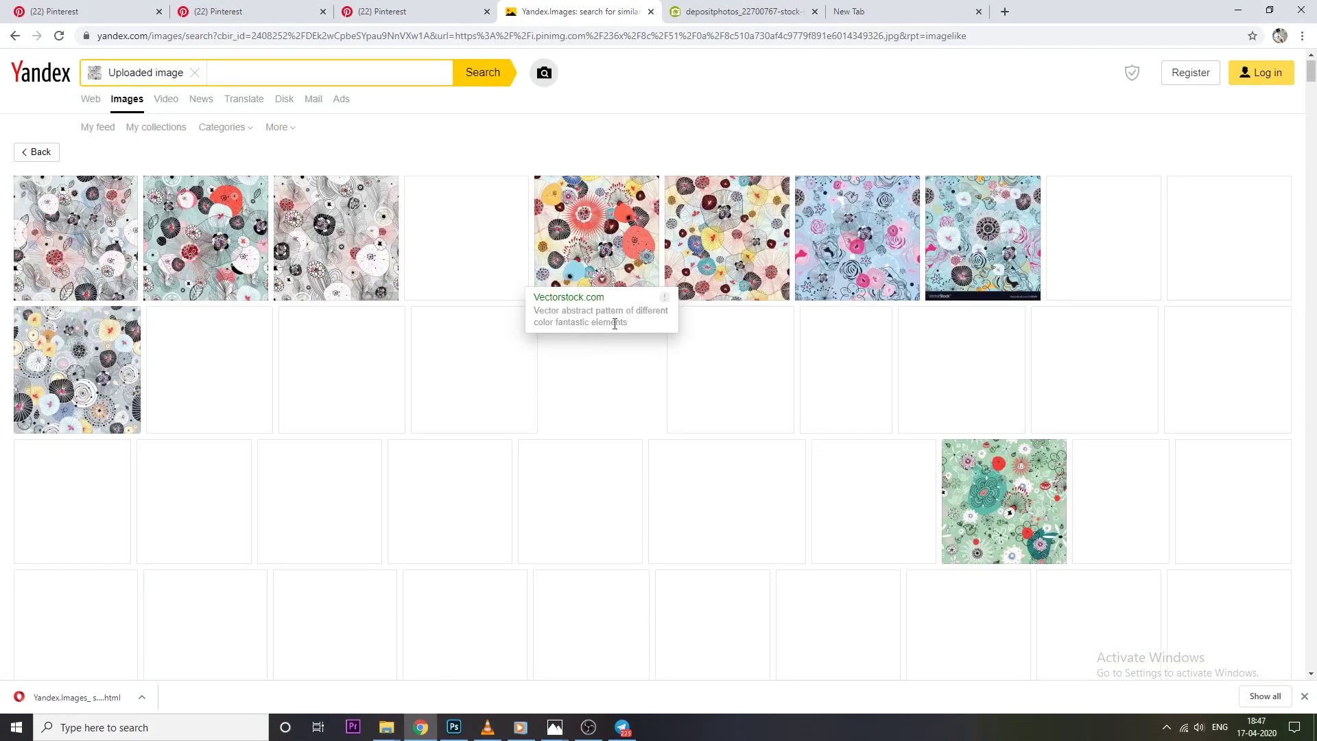
click(415, 9)
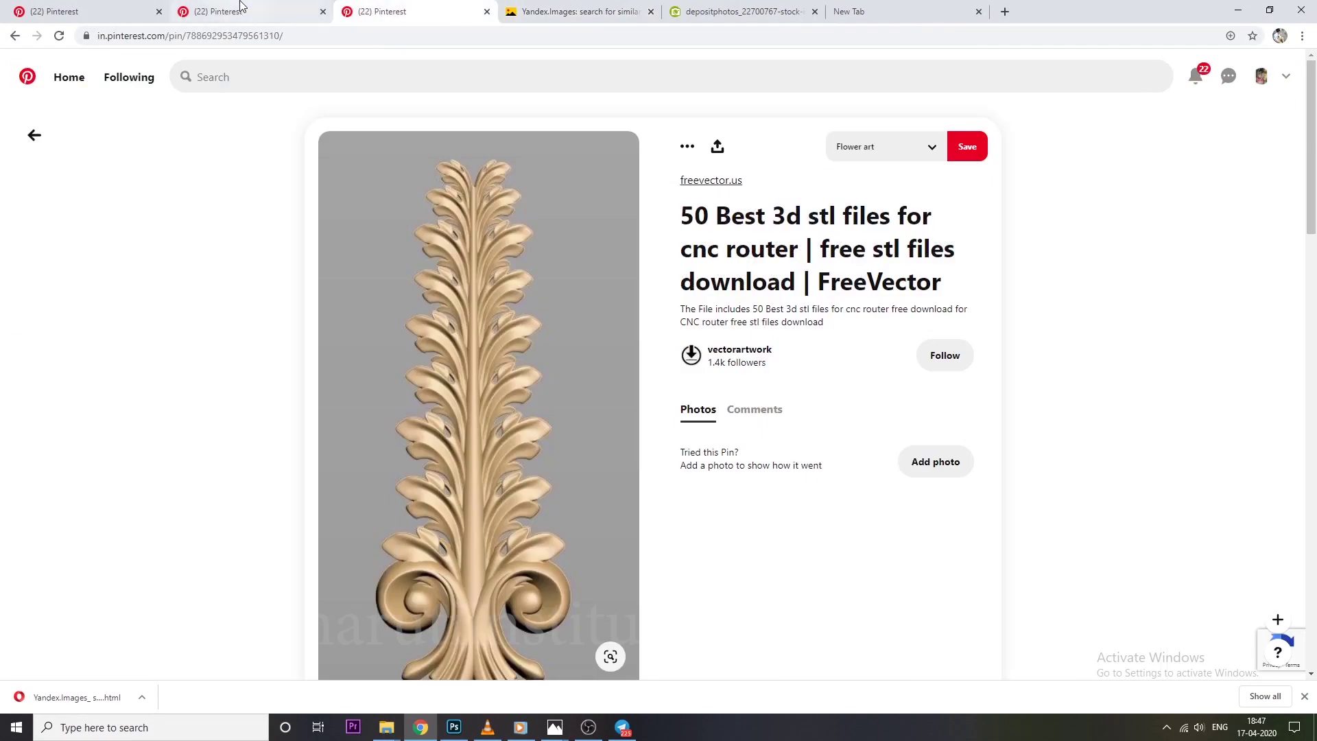
Browse the Pinterest tabs and preview the etsy floral artwork pin among the abstract floral pins
click(247, 11)
click(382, 12)
scroll(571, 197, down, 10)
scroll(962, 405, up, 3)
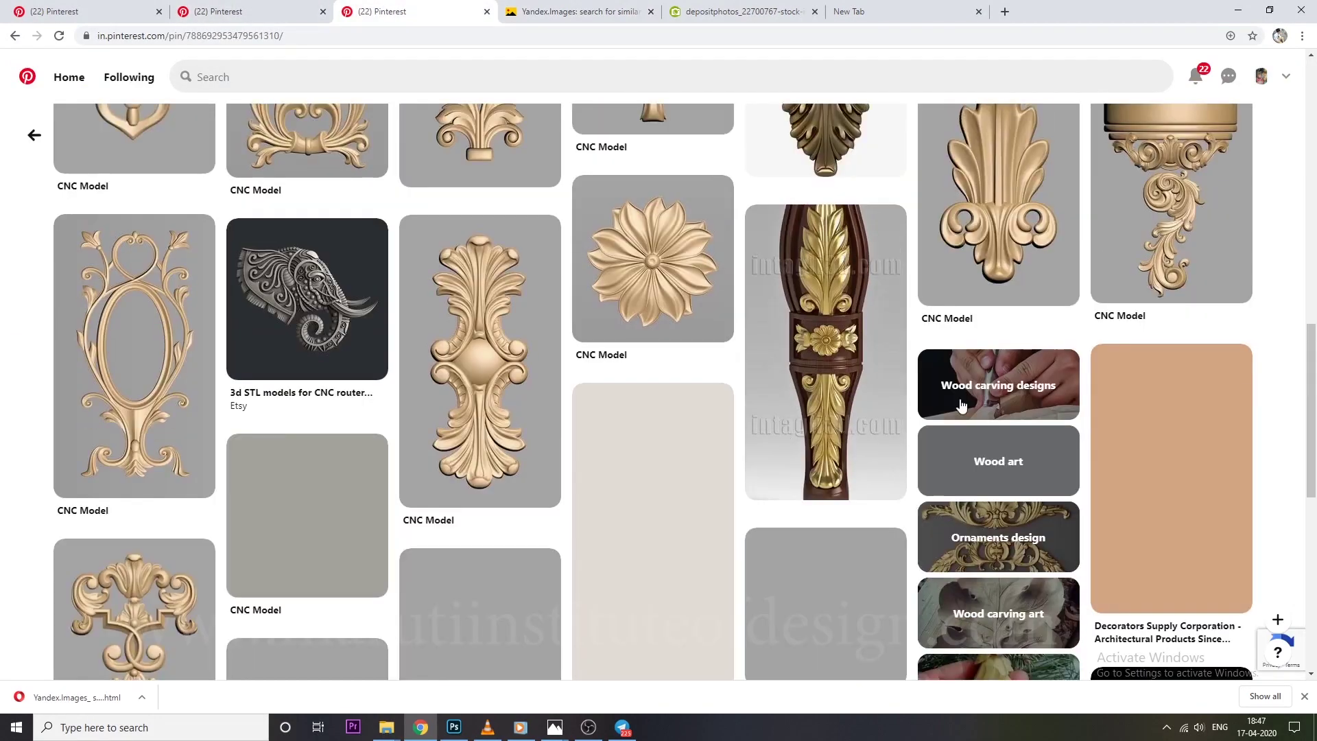
scroll(961, 405, down, 6)
scroll(338, 258, down, 3)
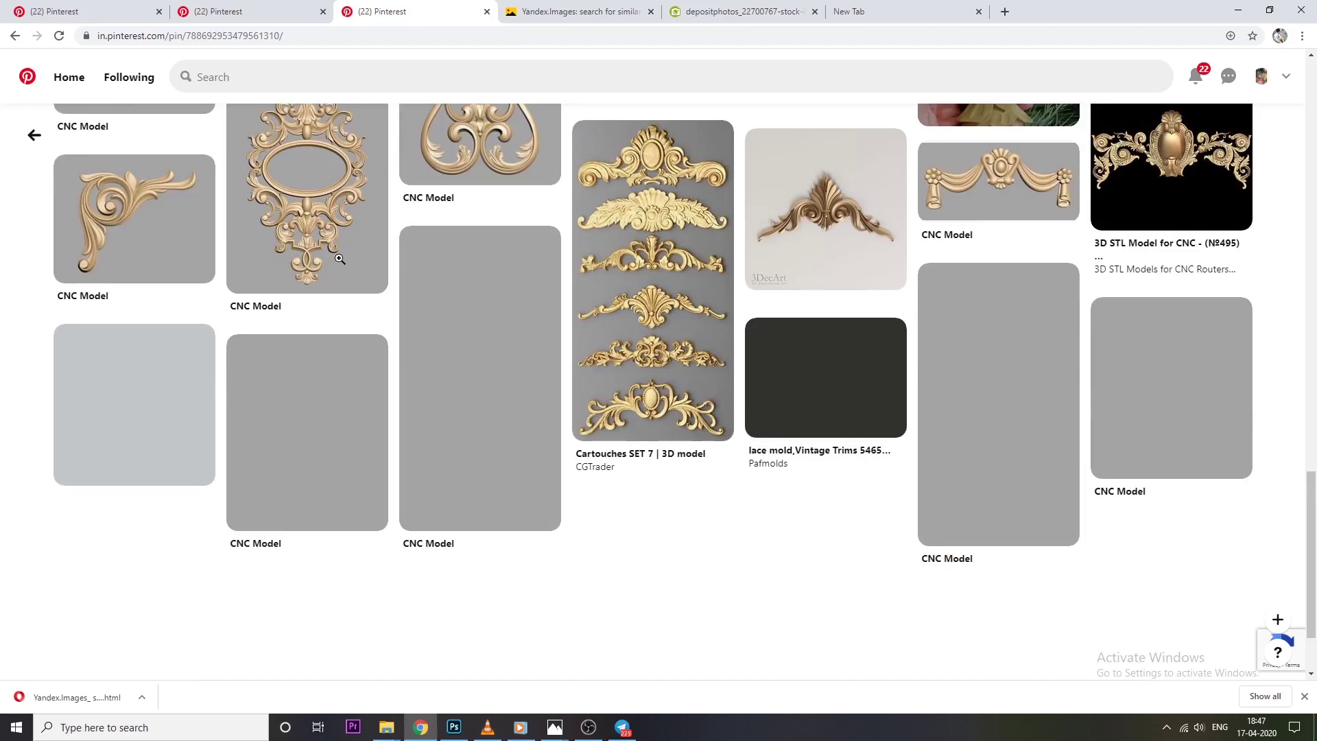
key(ctrl+shift+Tab)
scroll(1018, 324, down, 2)
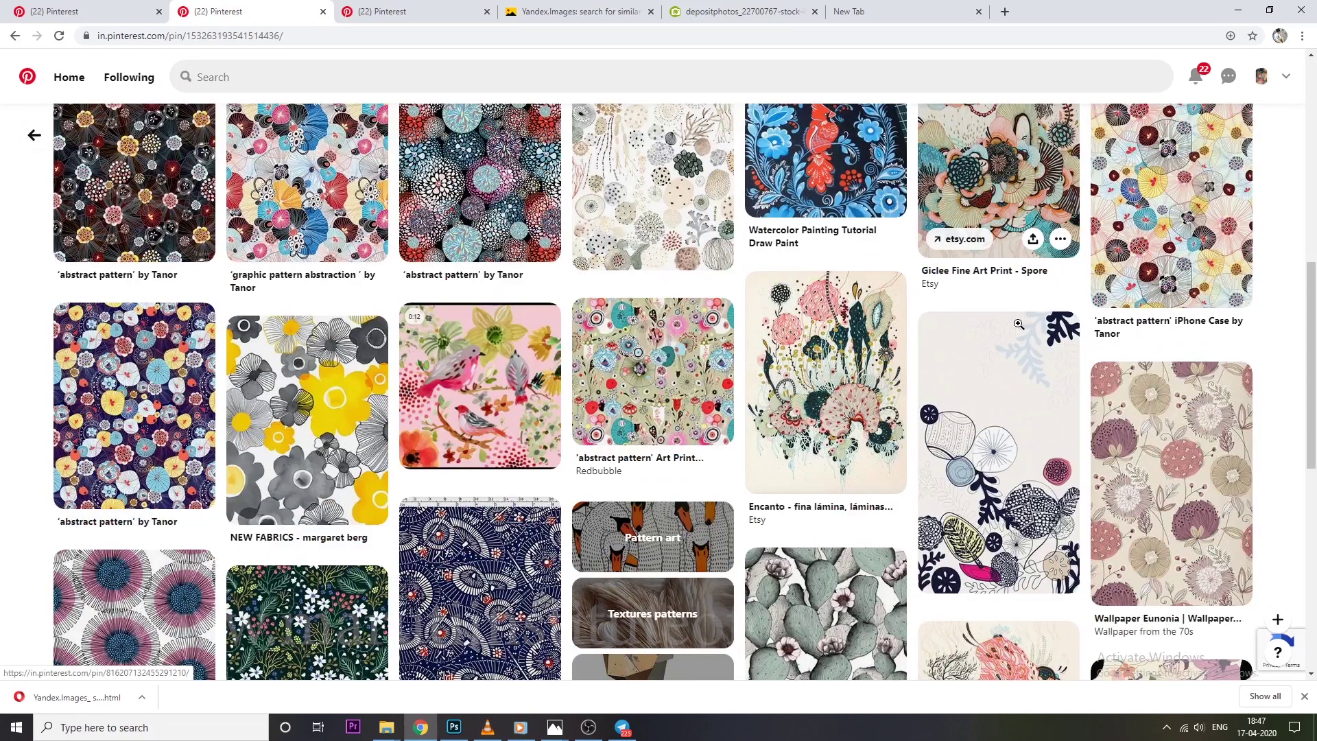
click(1018, 324)
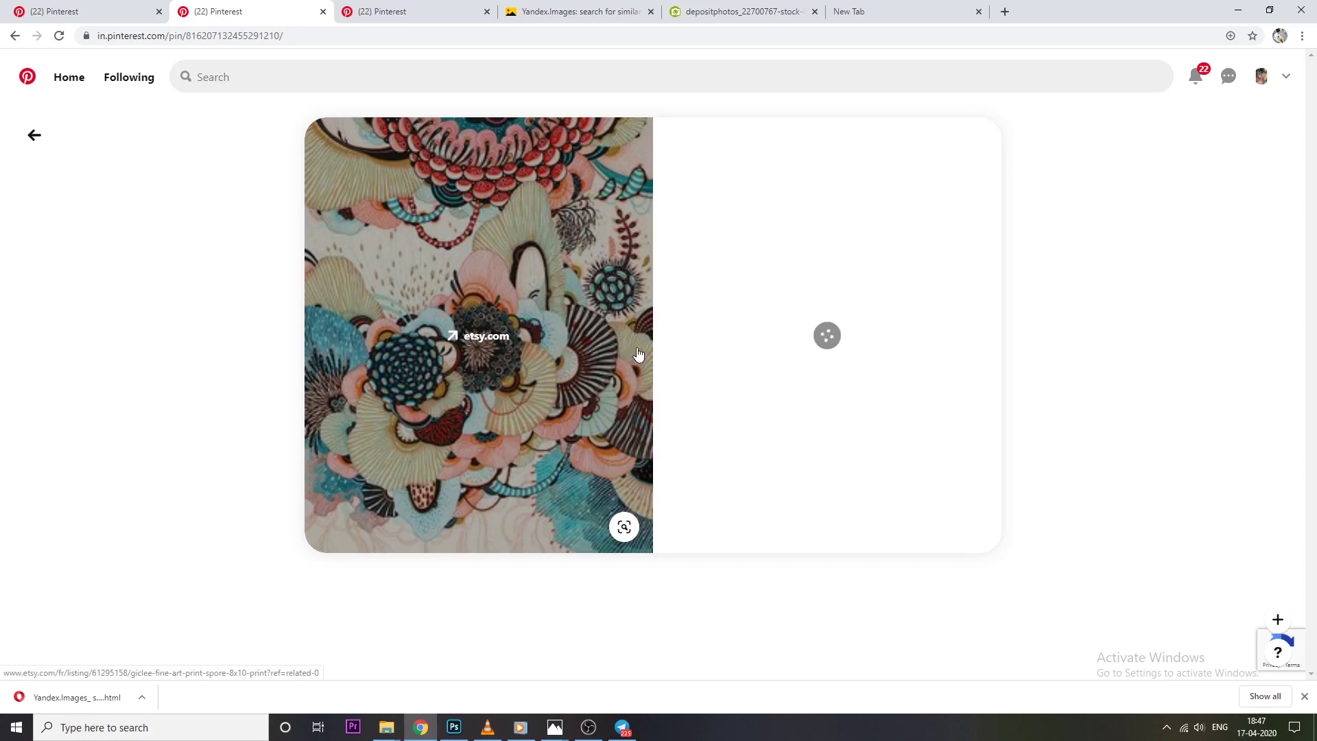
click(32, 135)
Scroll through the related abstract floral pins
scroll(538, 327, down, 10)
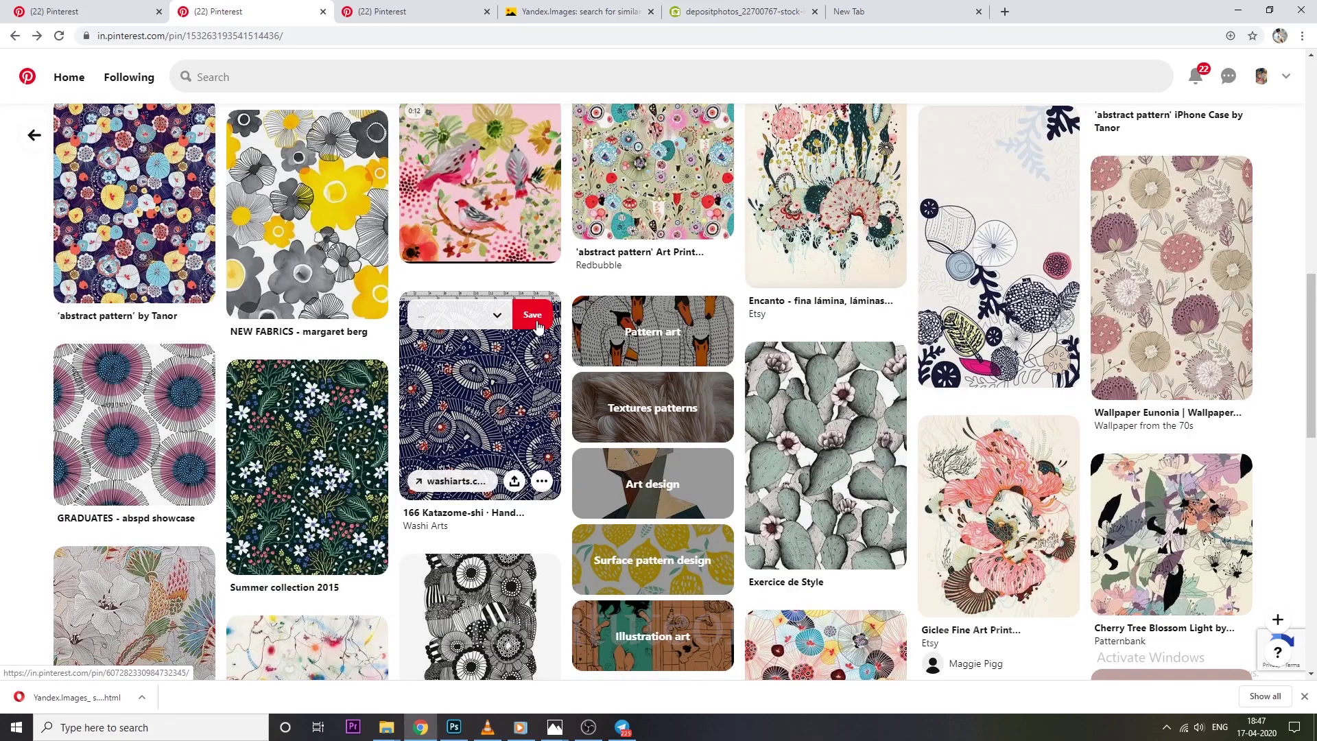
scroll(1015, 480, down, 5)
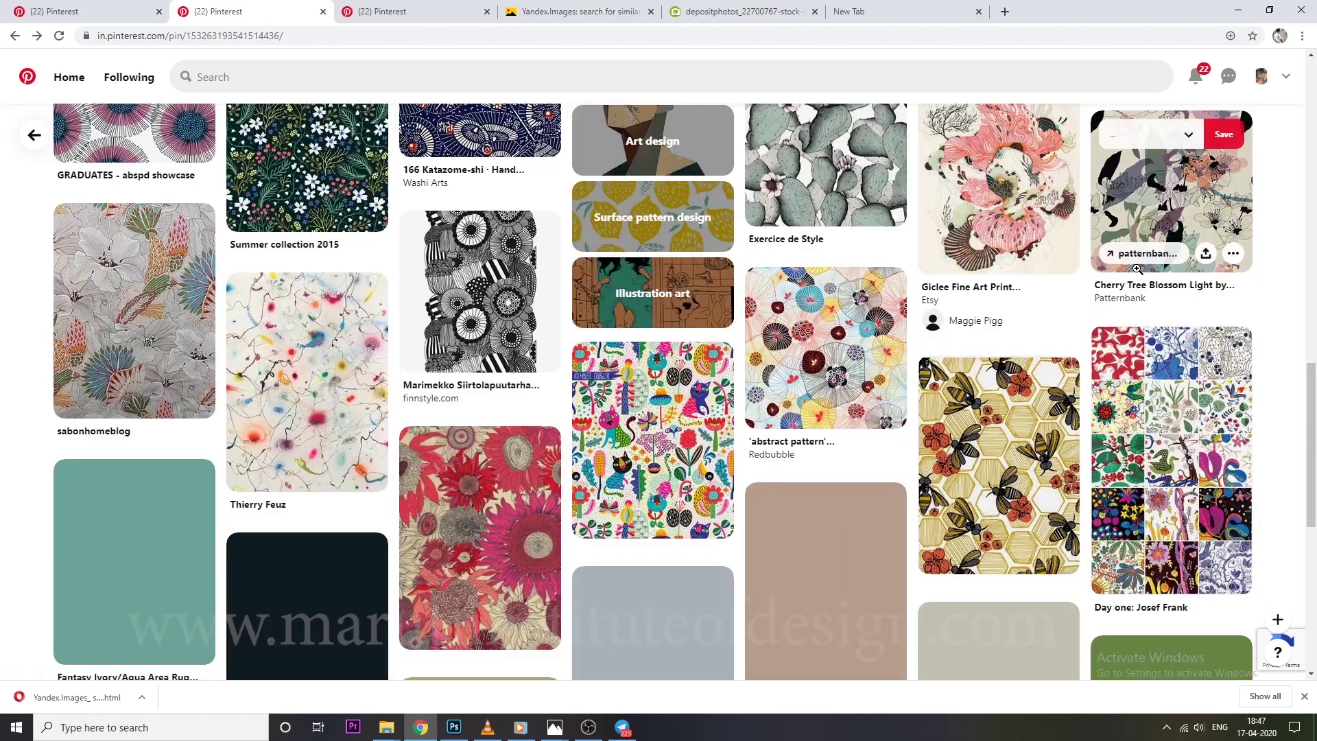
scroll(504, 366, down, 5)
scroll(505, 364, up, 4)
scroll(445, 365, down, 5)
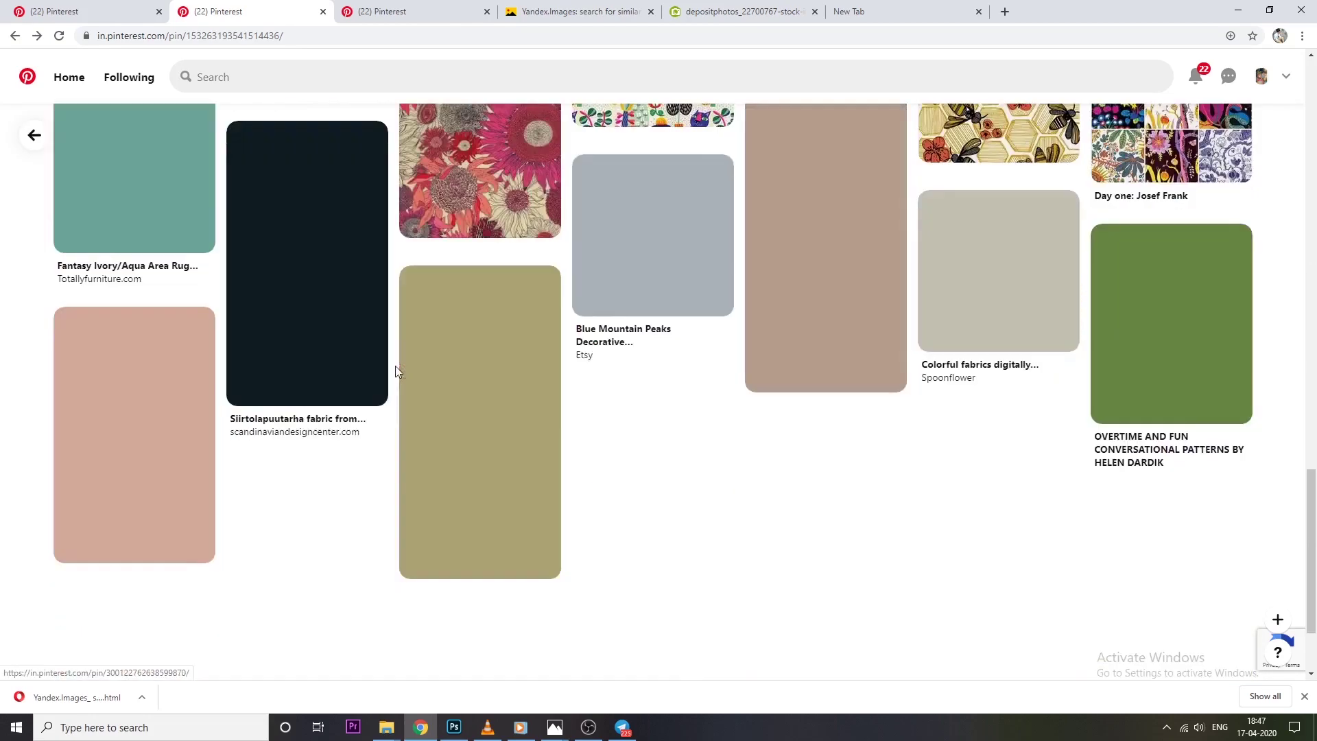
scroll(395, 365, up, 4)
scroll(521, 353, up, 2)
scroll(590, 360, up, 6)
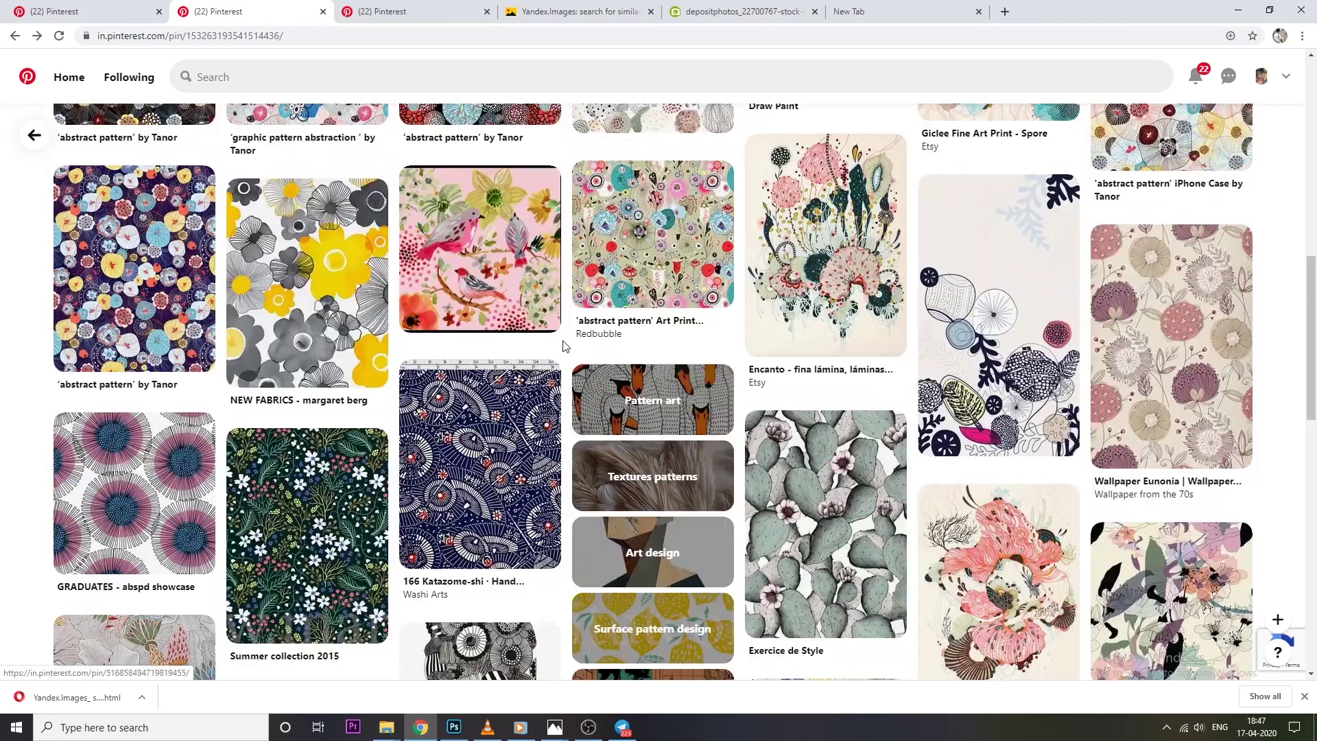
scroll(686, 391, down, 9)
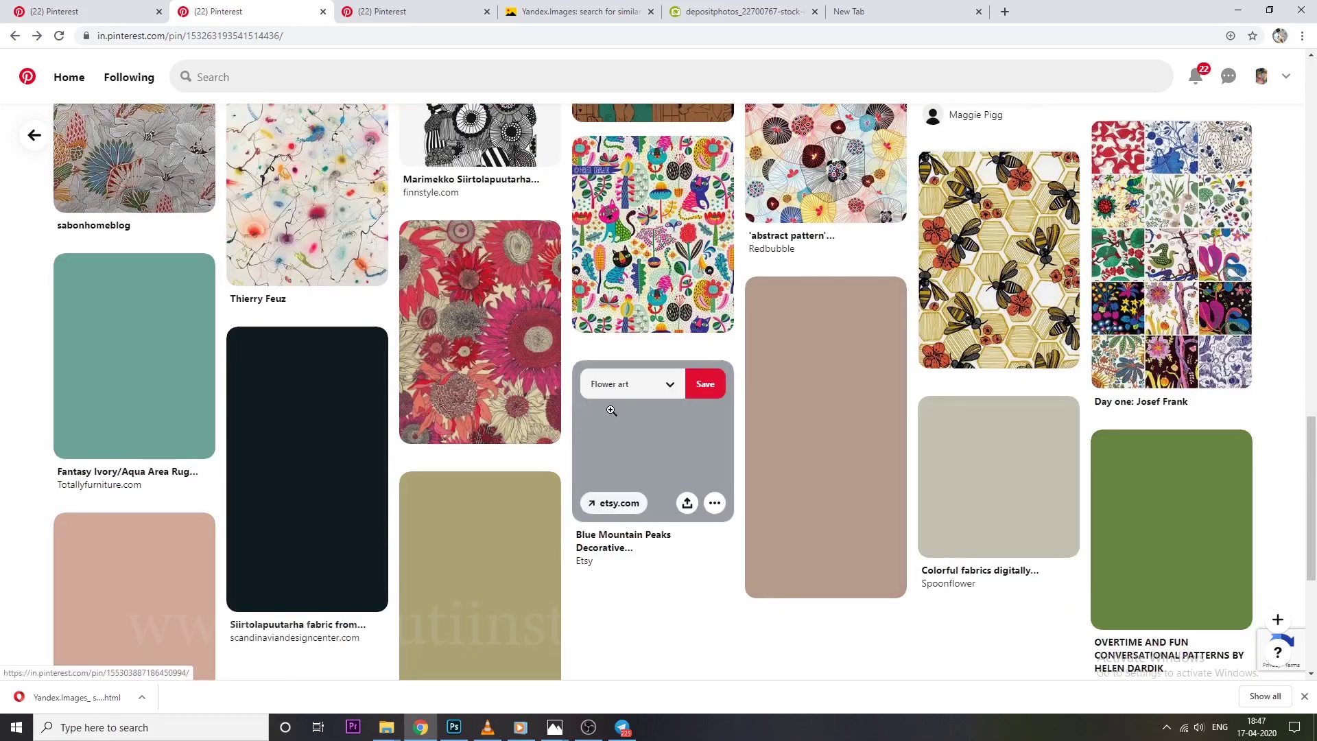
mouse_move(652, 440)
scroll(901, 396, up, 3)
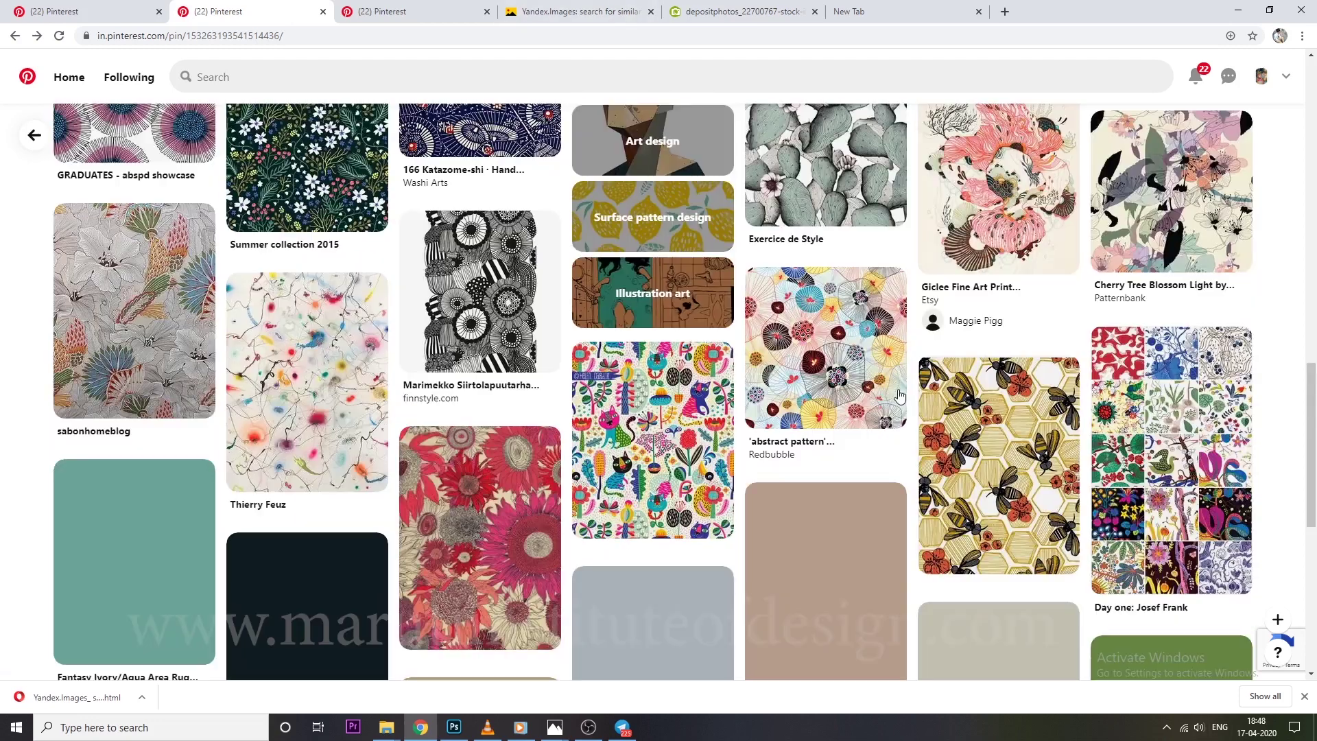
scroll(901, 397, up, 5)
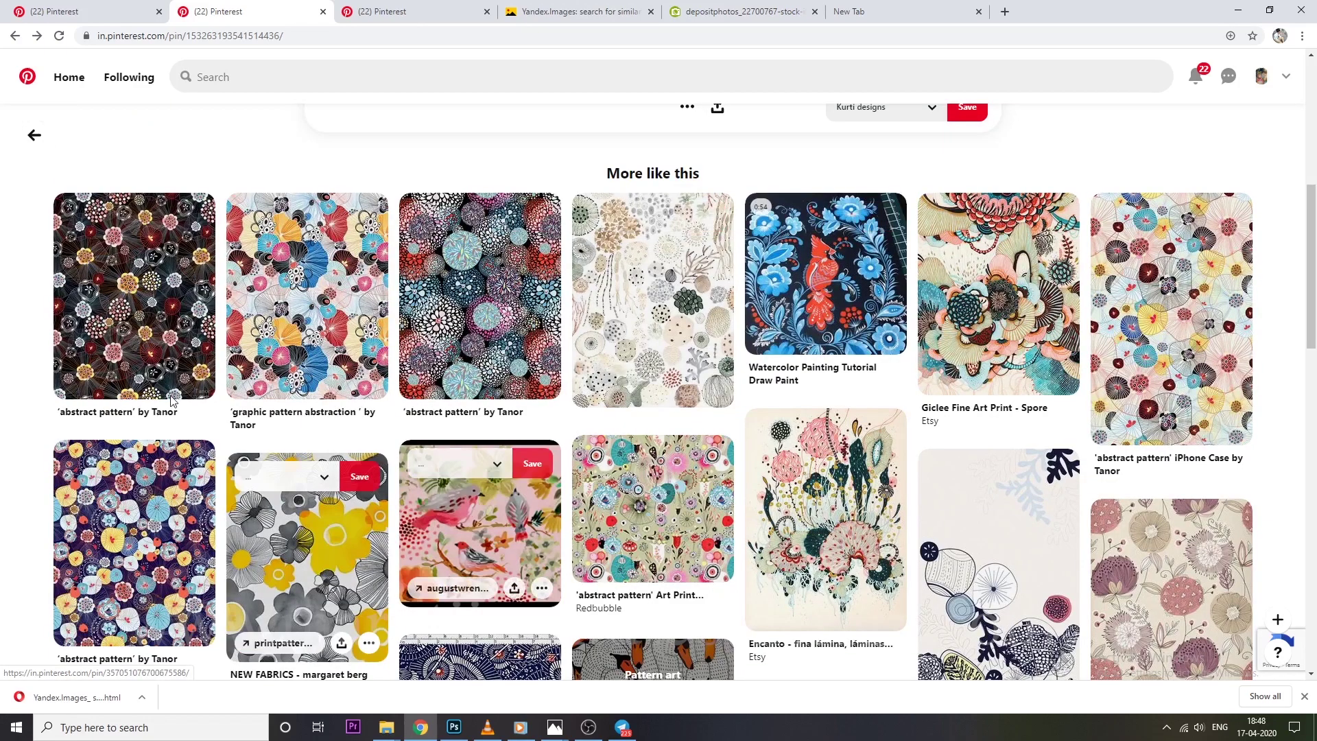
From the home feed, open your profile and glance at the Textile design board
click(89, 11)
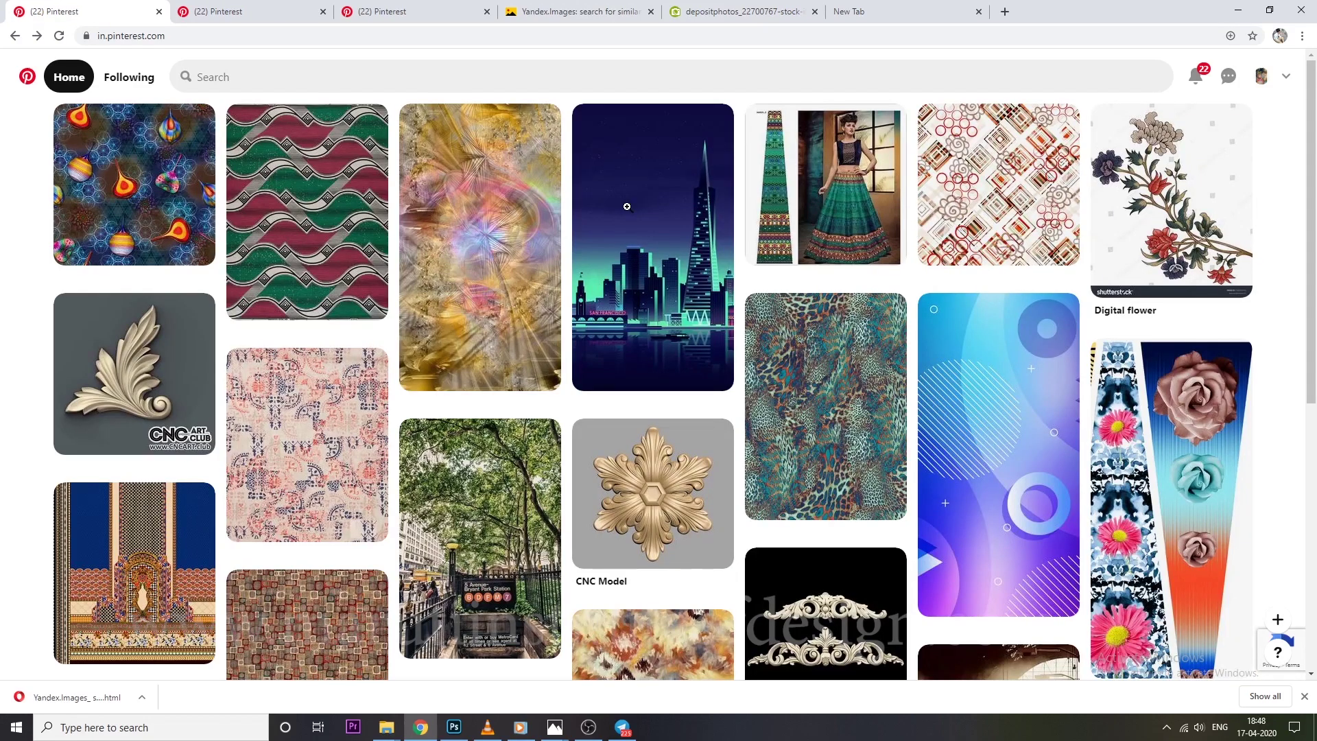
scroll(274, 329, down, 3)
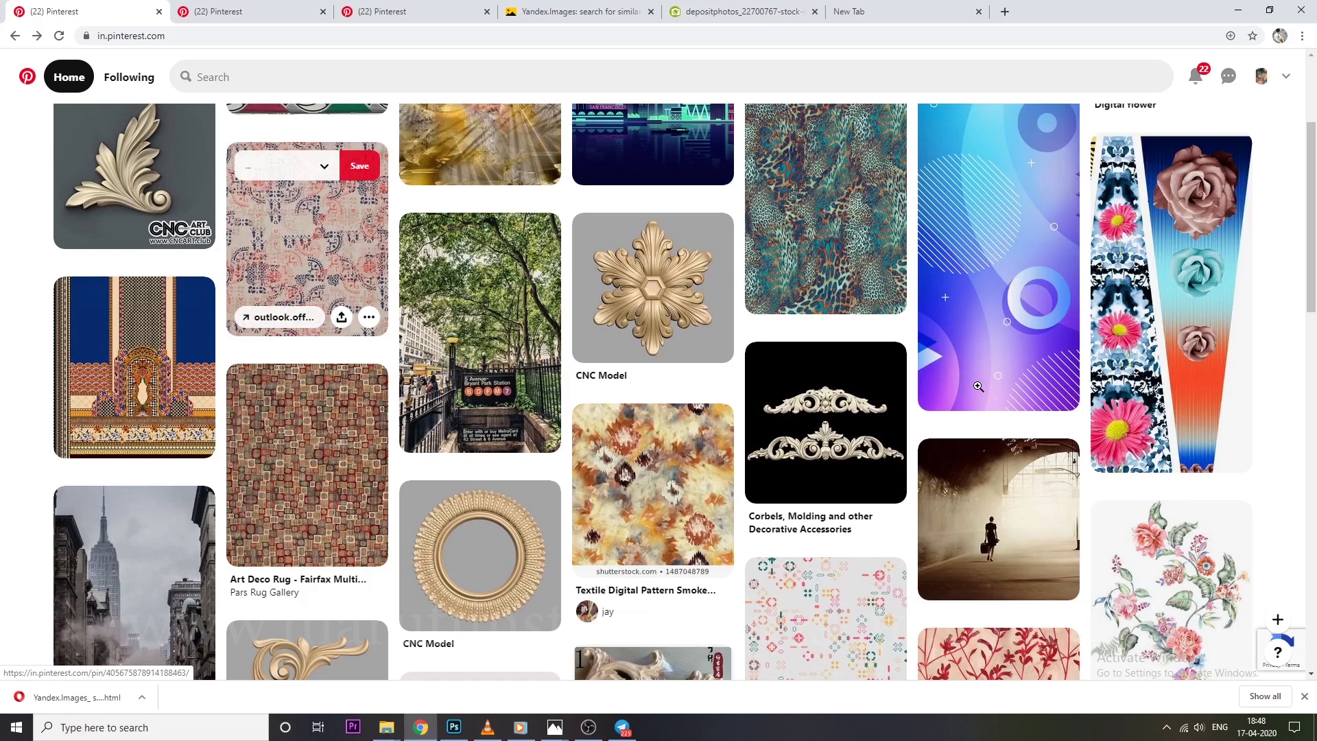
scroll(977, 386, down, 5)
click(1260, 77)
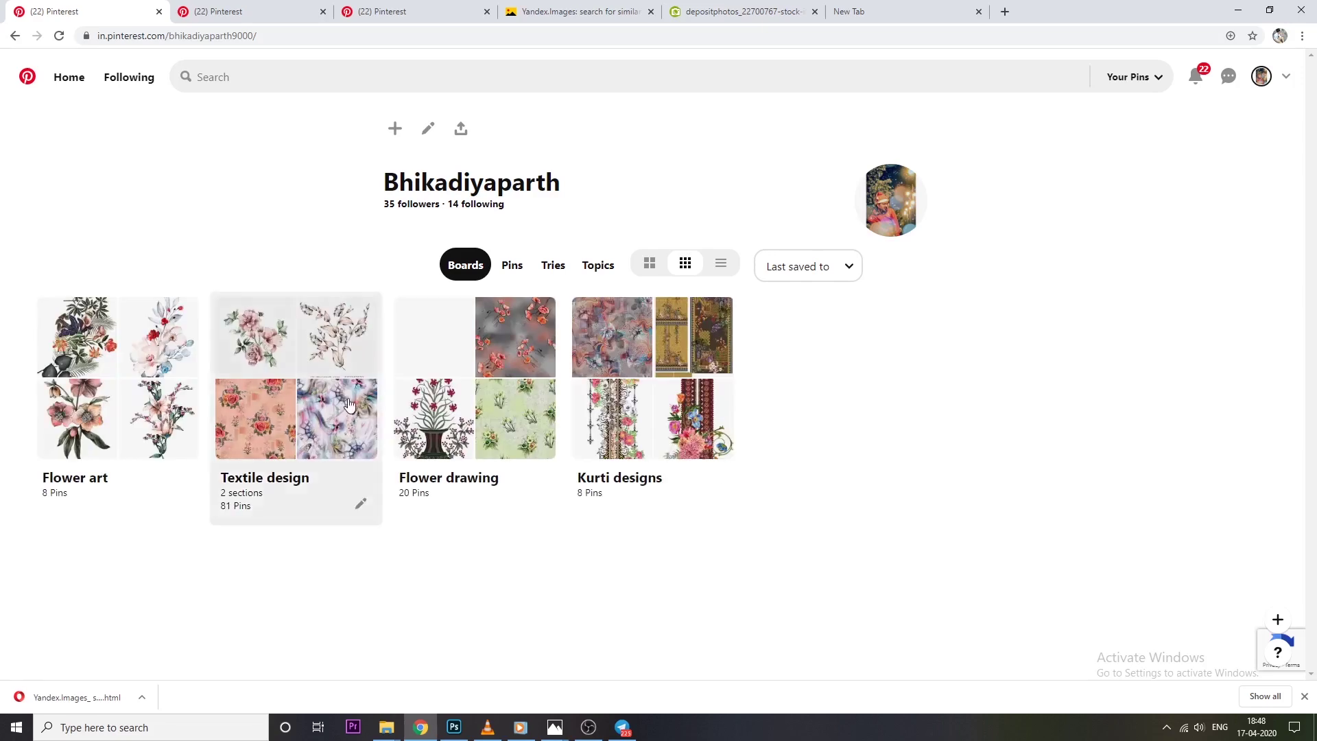
click(332, 421)
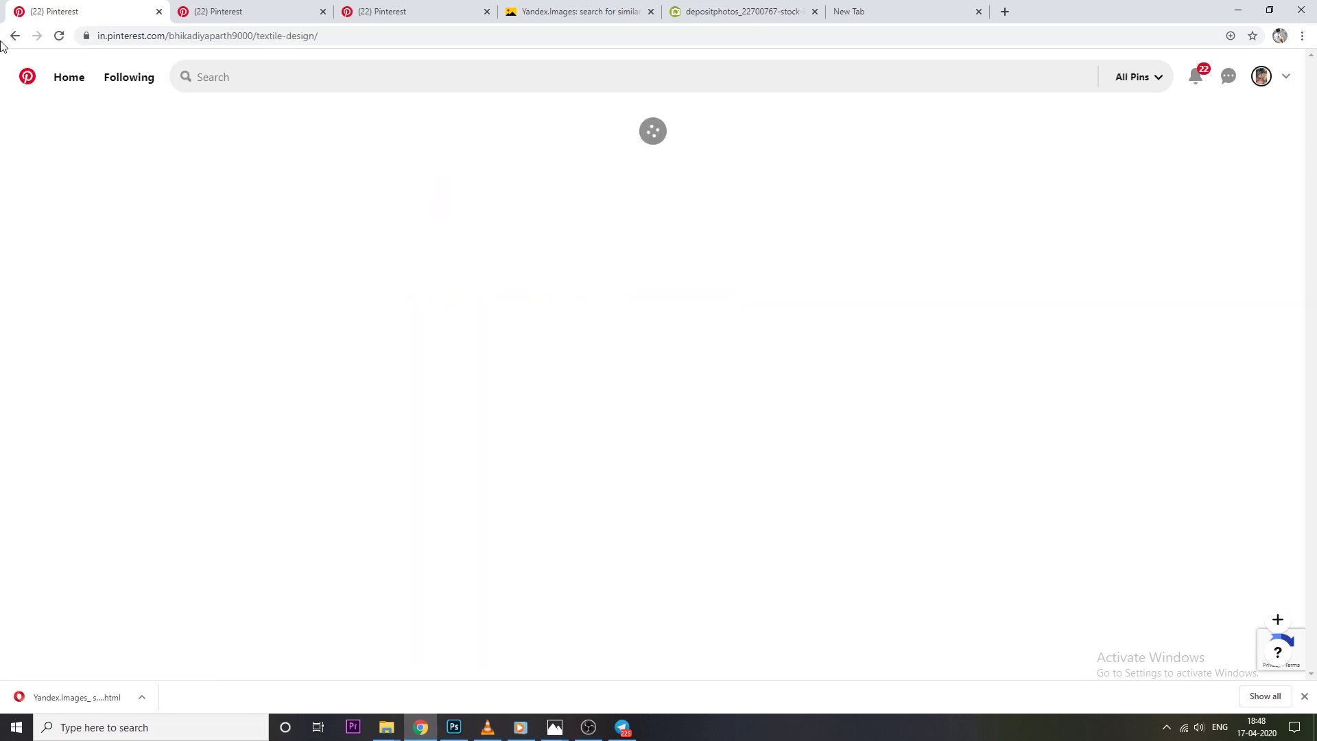
key(alt+Left)
Open the design studio from your 14 following and scroll its profile to the Flowers board
click(474, 205)
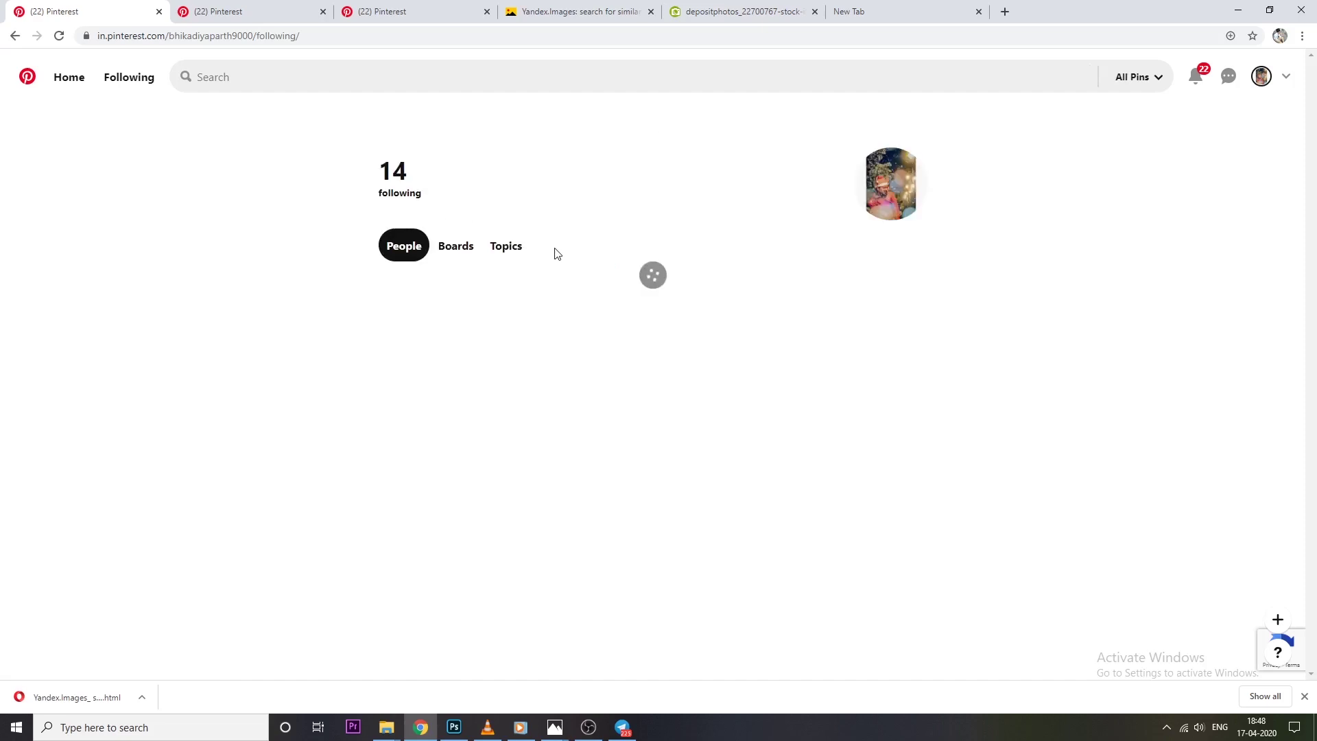
click(155, 358)
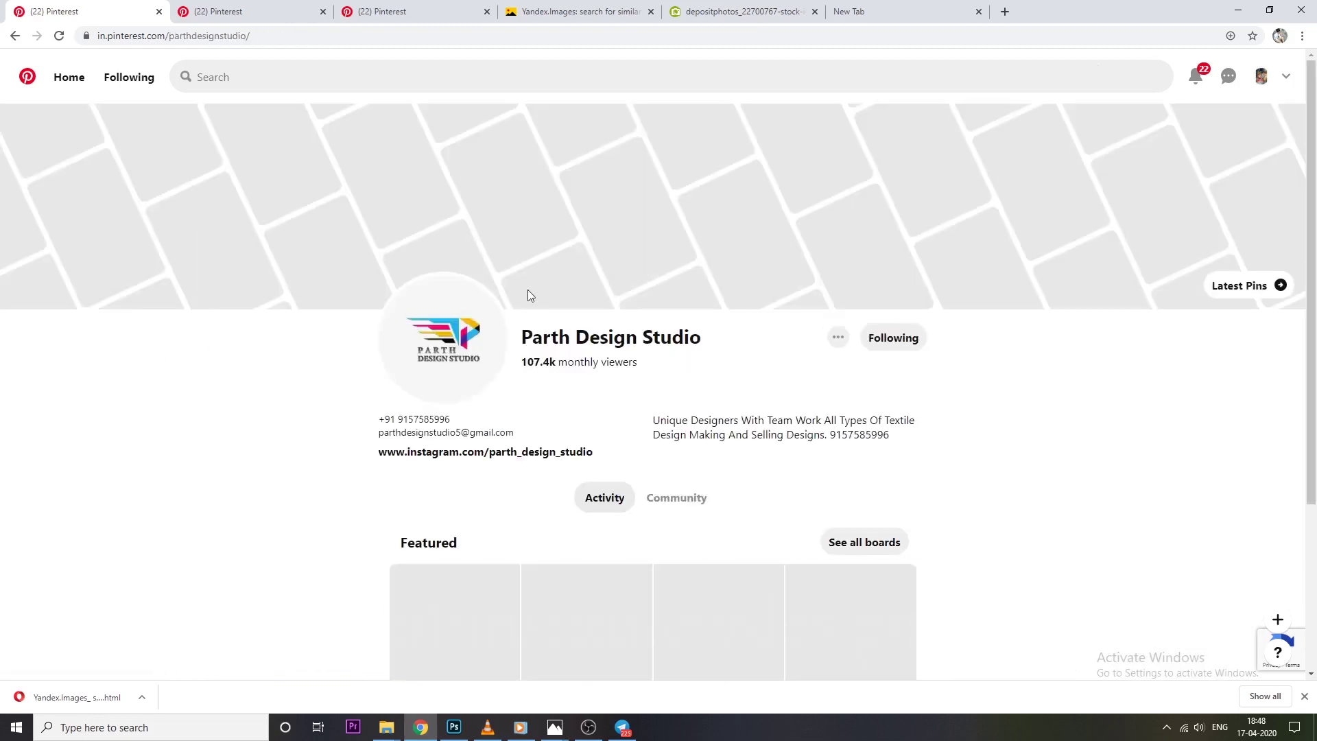
scroll(535, 302, down, 2)
scroll(556, 341, down, 2)
scroll(617, 295, down, 5)
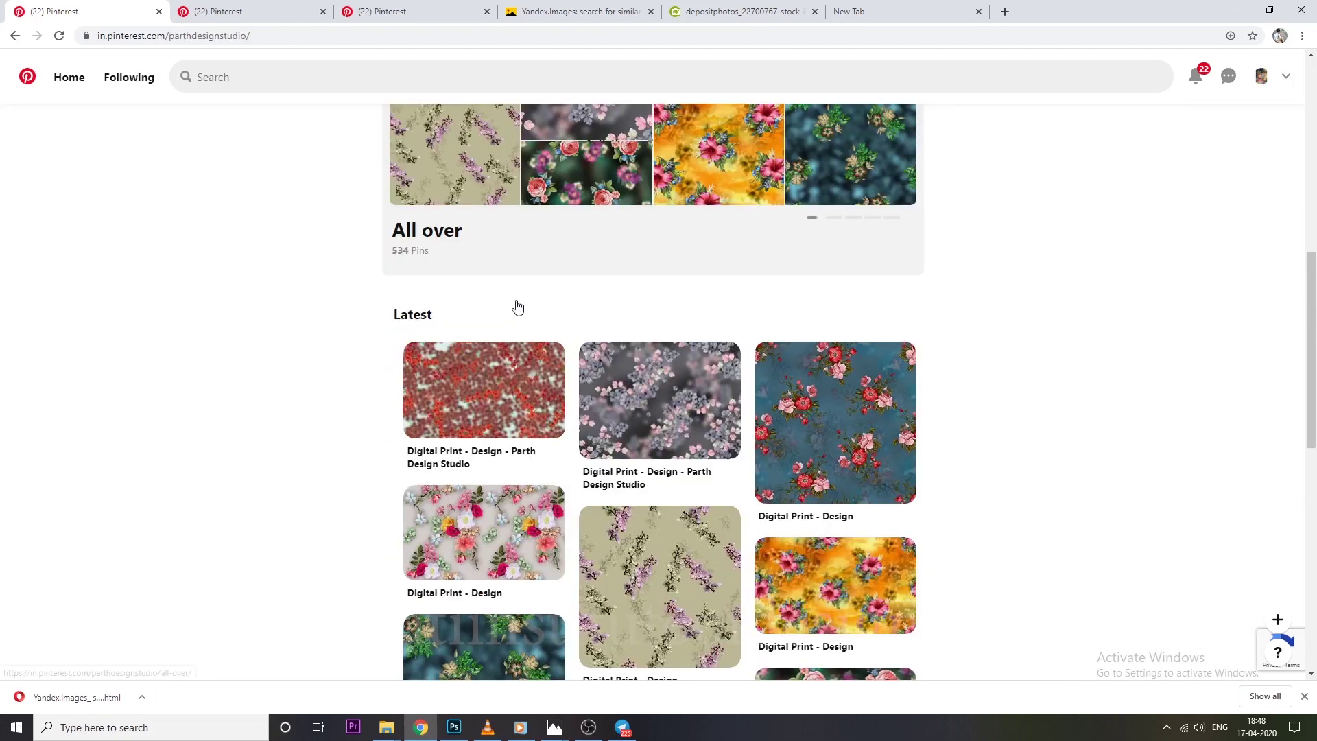
scroll(549, 322, up, 6)
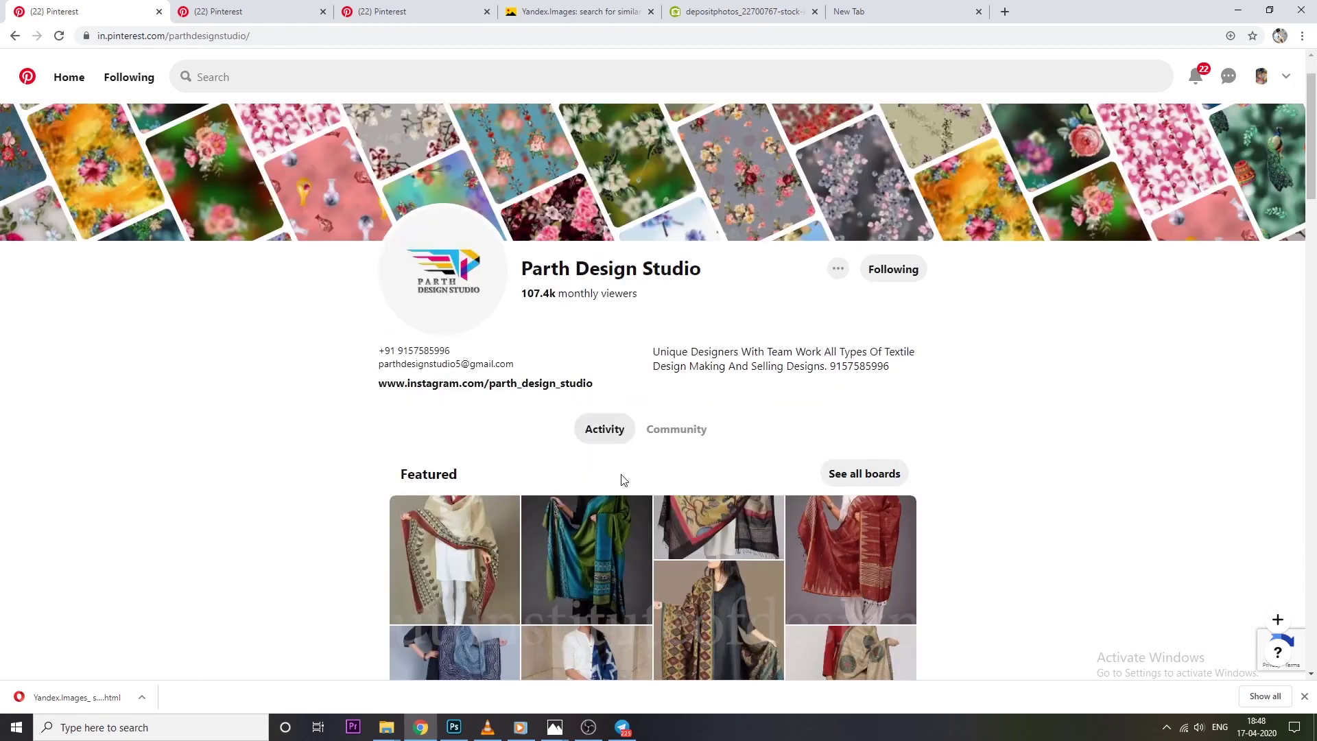
scroll(850, 381, down, 2)
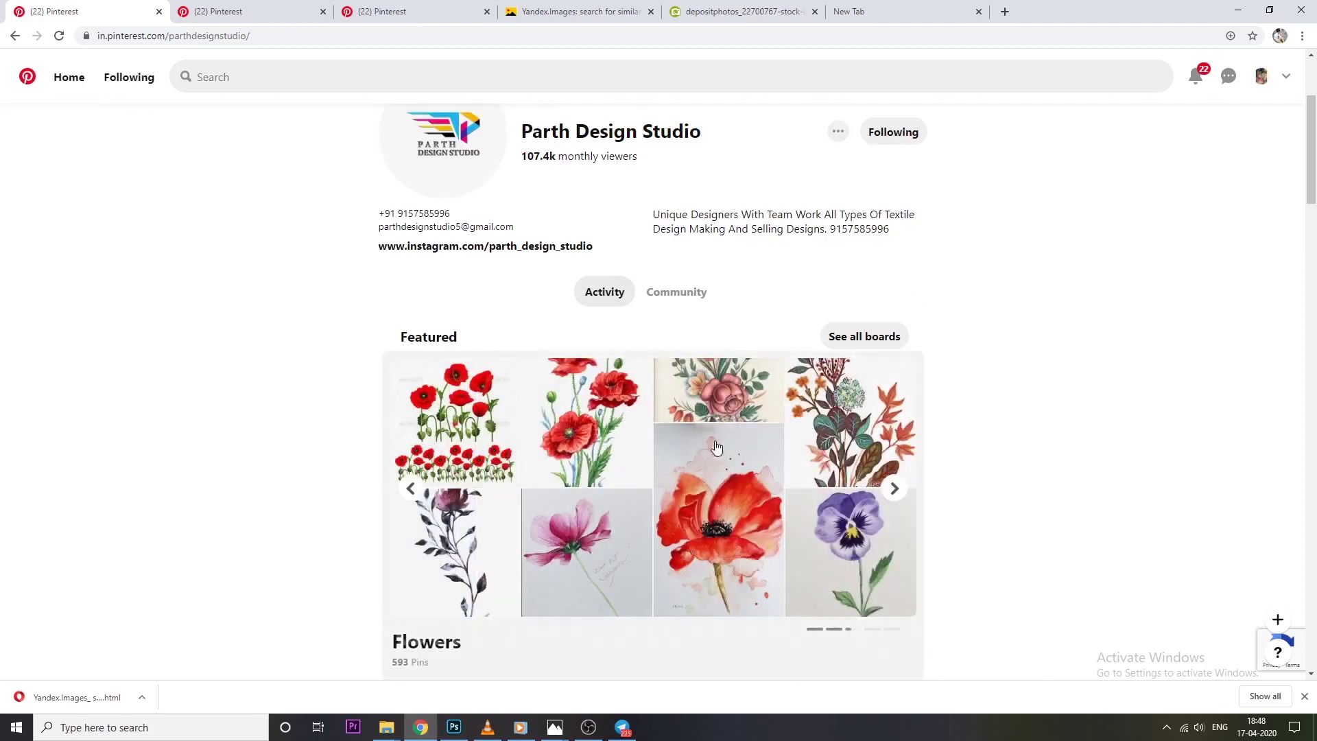
Open the lantern-and-sunflower pin from the Flowers board and its full image in a new tab
click(718, 532)
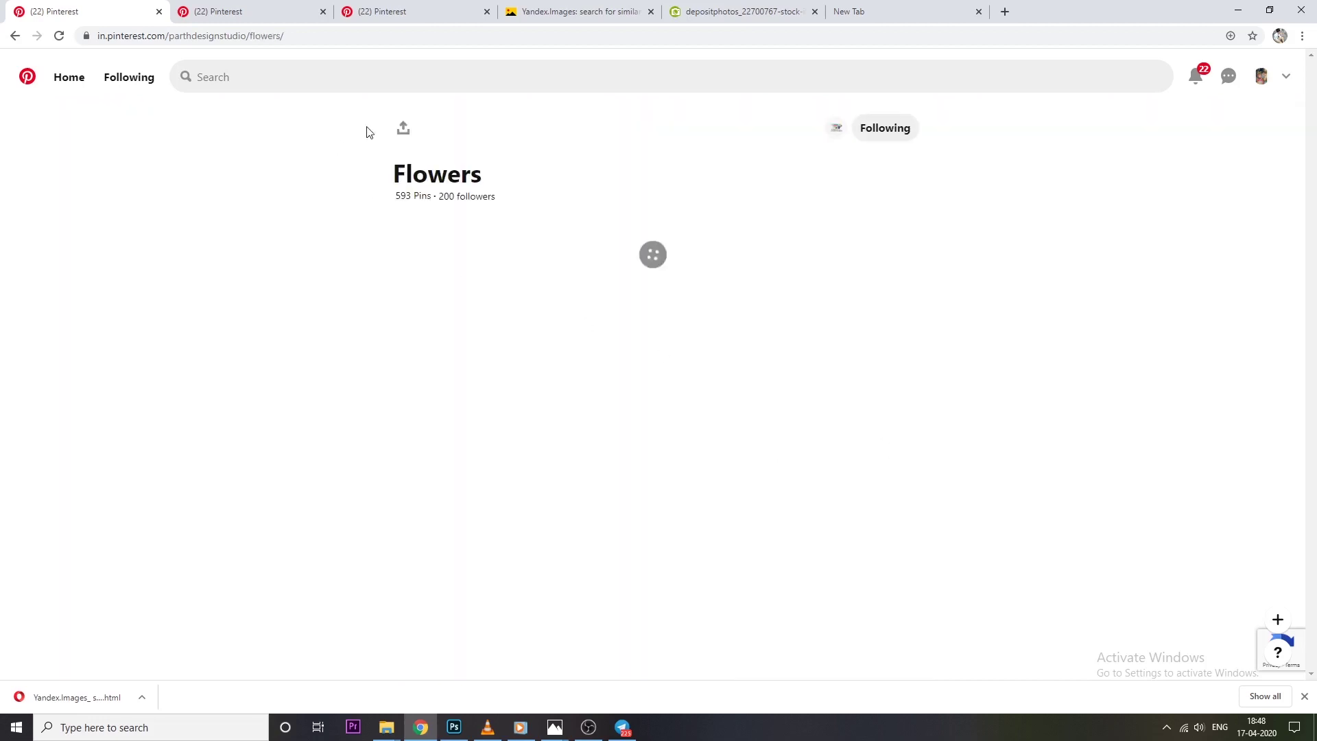
scroll(943, 449, down, 5)
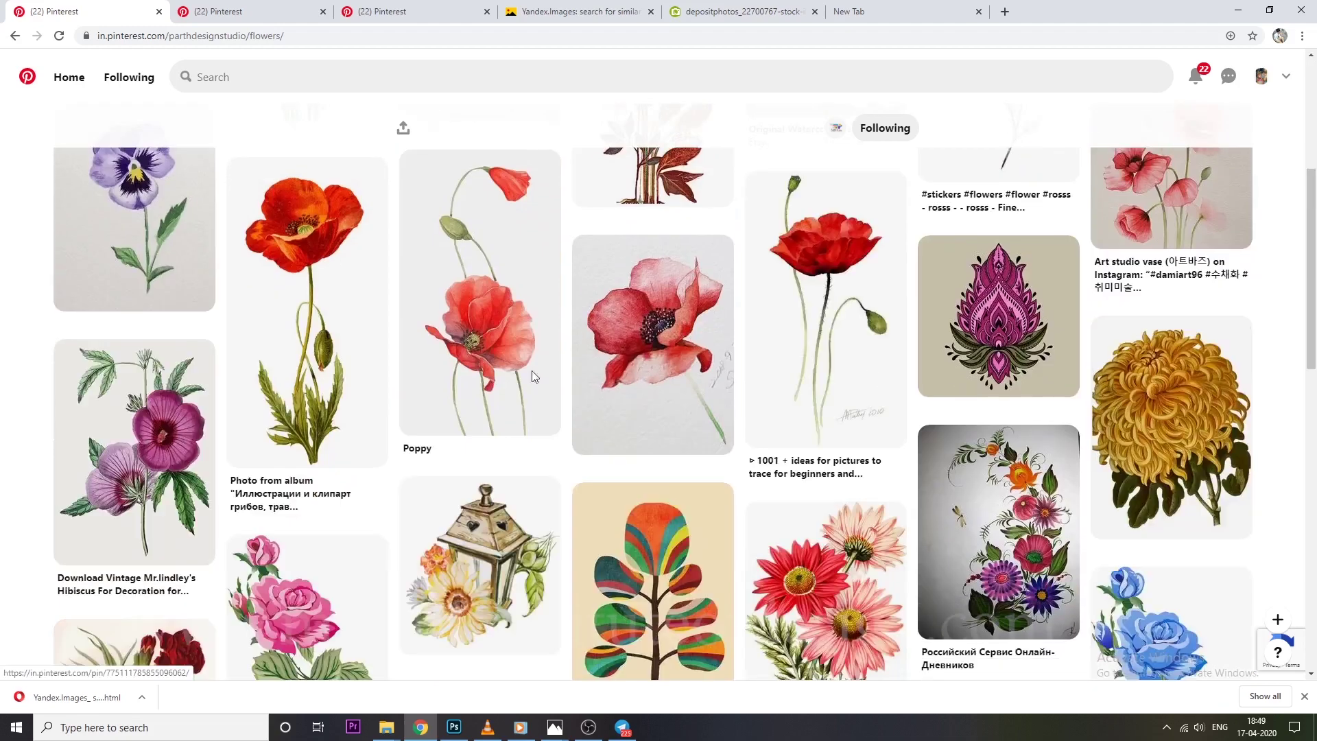
scroll(944, 449, down, 5)
scroll(944, 449, down, 2)
scroll(544, 441, down, 1)
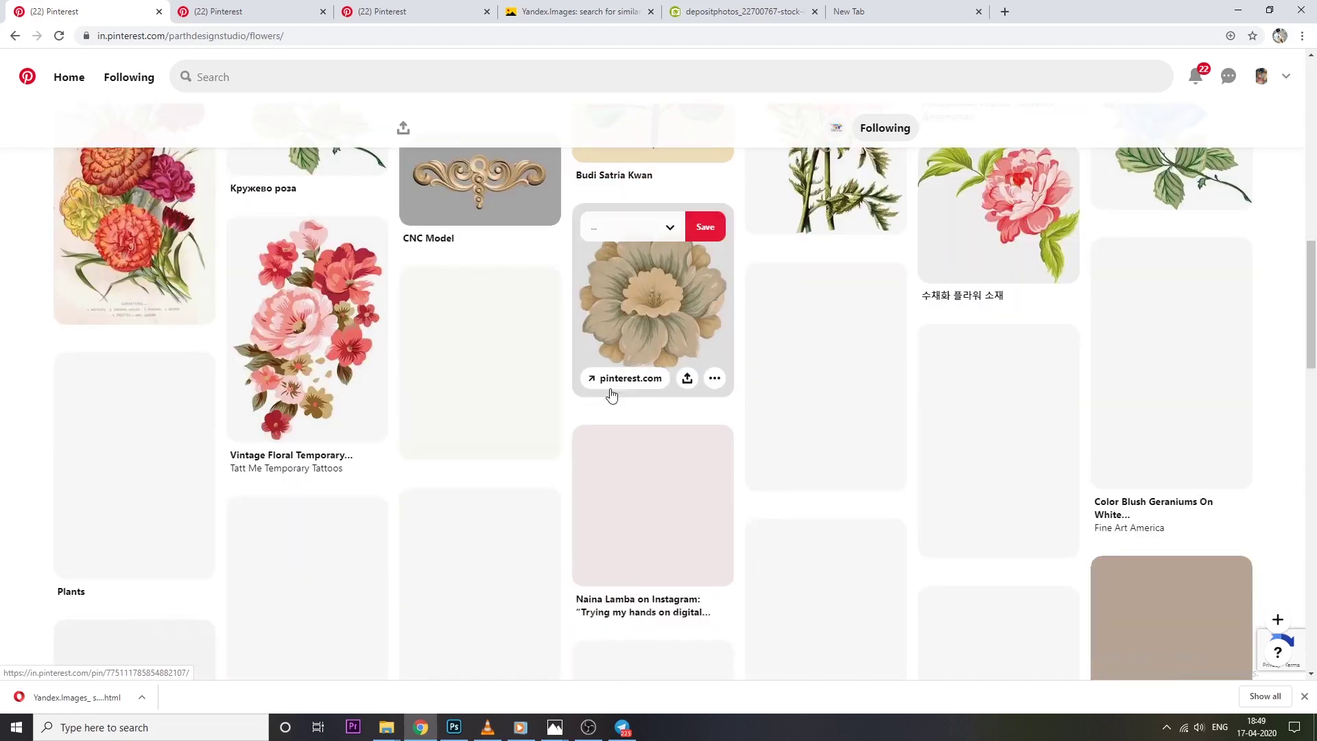
scroll(611, 396, up, 5)
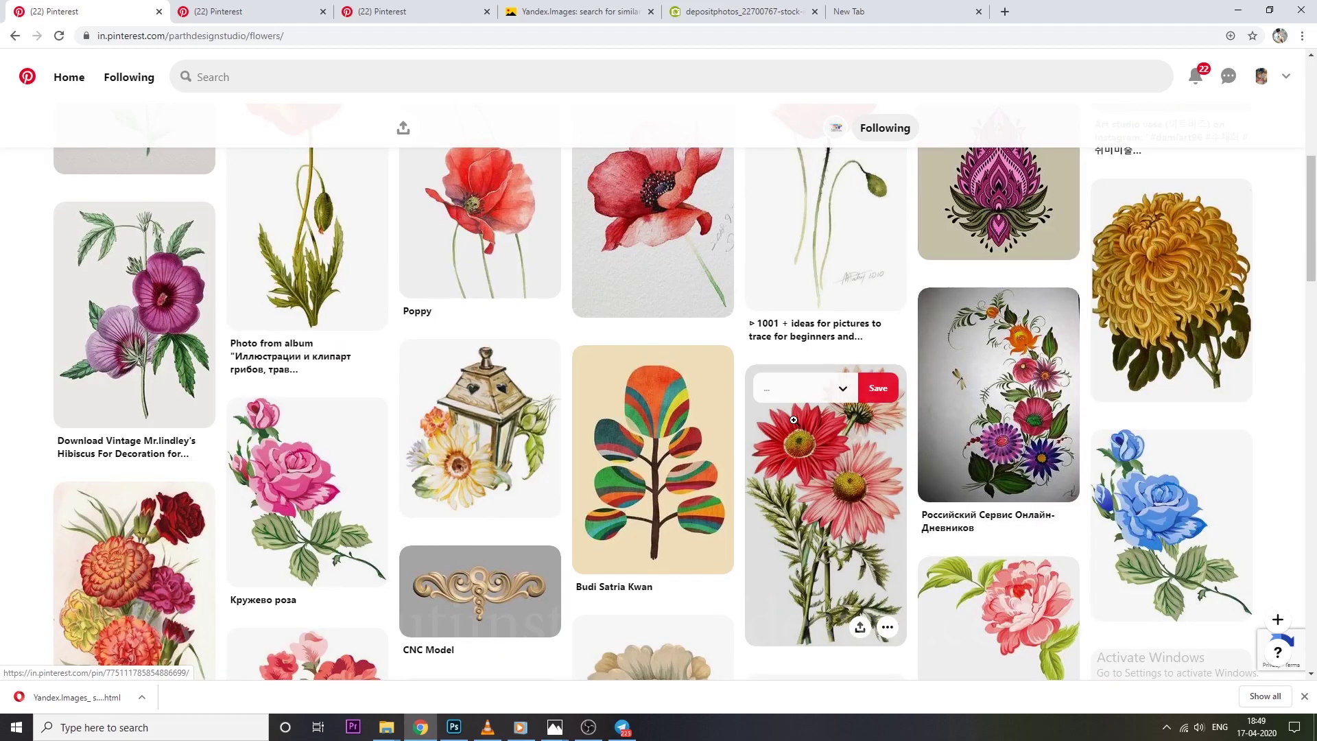
click(484, 446)
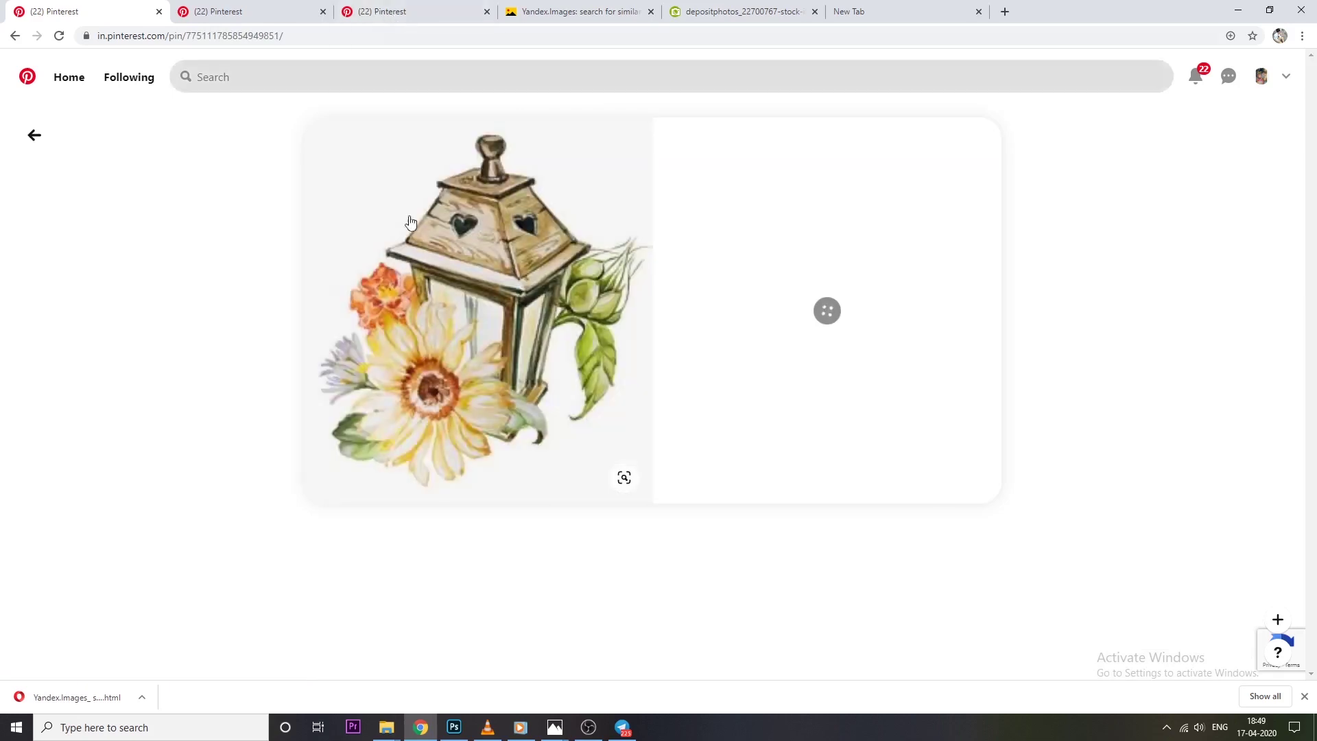
right_click(422, 255)
click(473, 266)
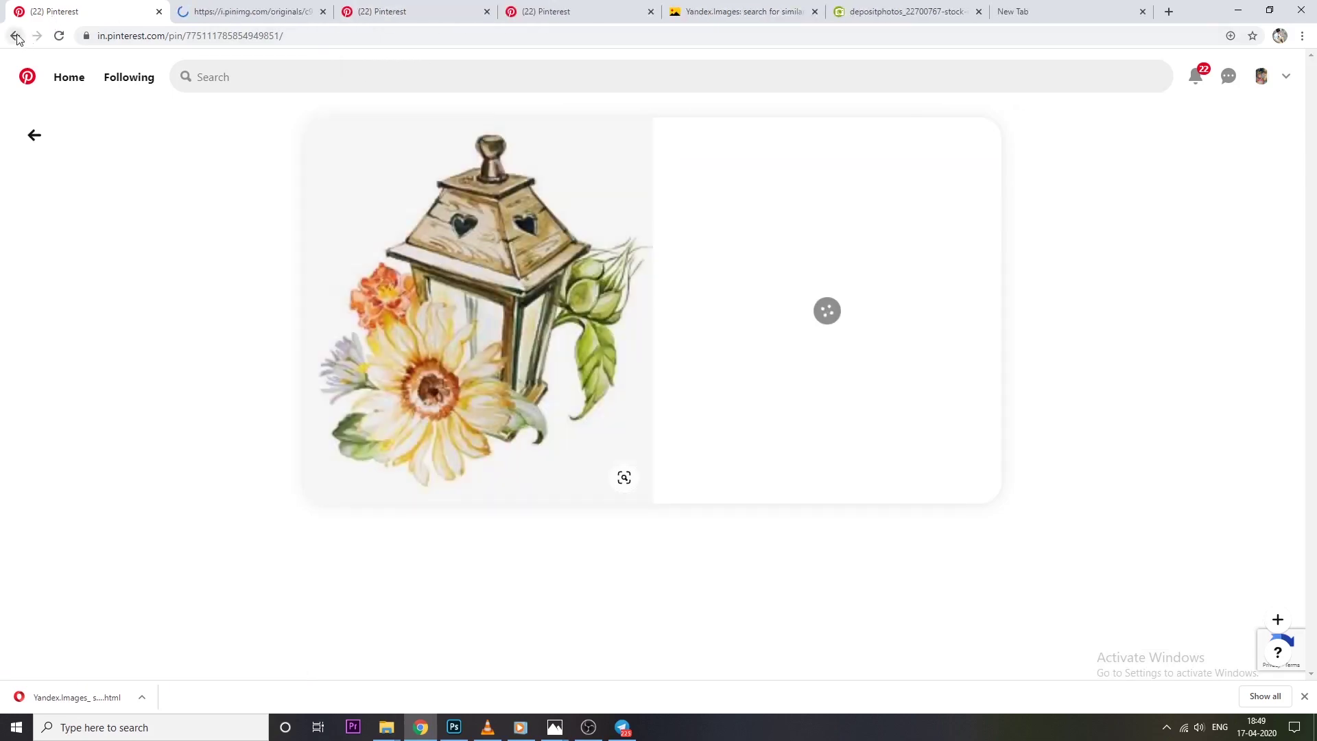
Return to the Flowers board and scroll through its other pins
click(15, 36)
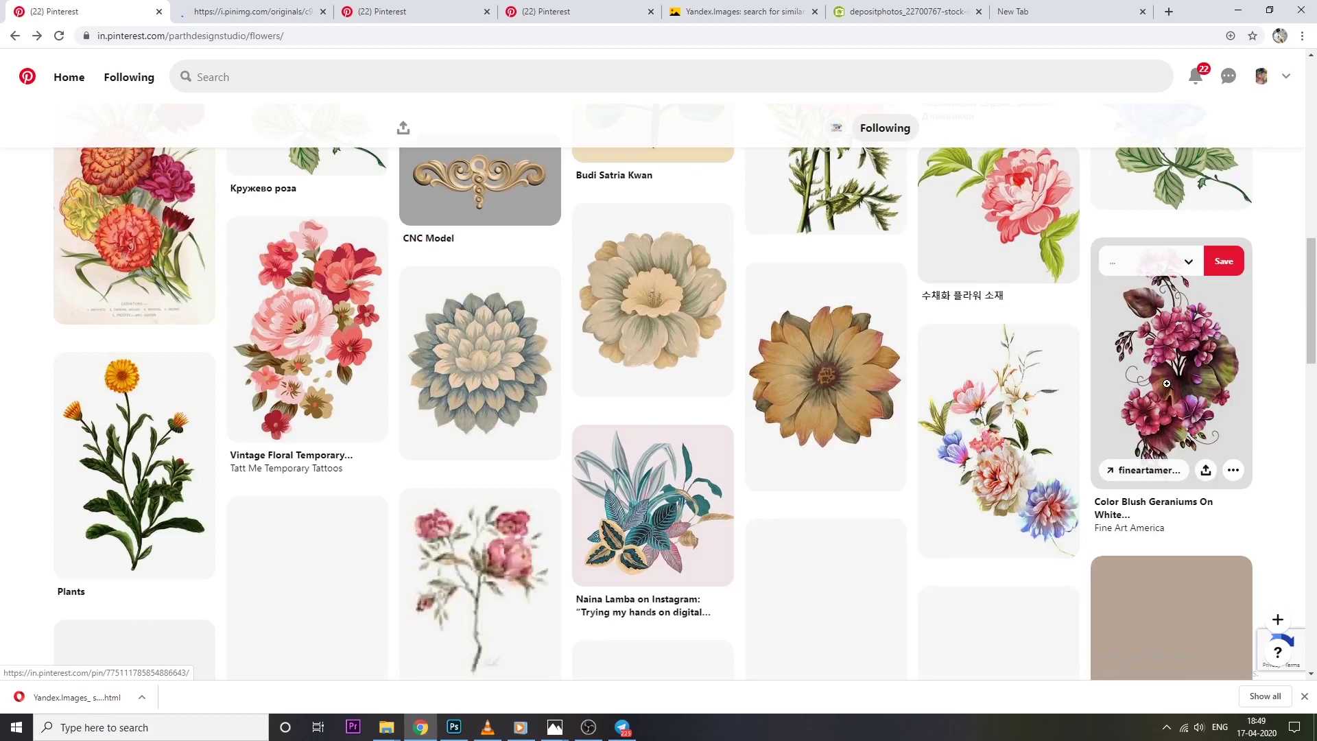
scroll(1165, 383, down, 5)
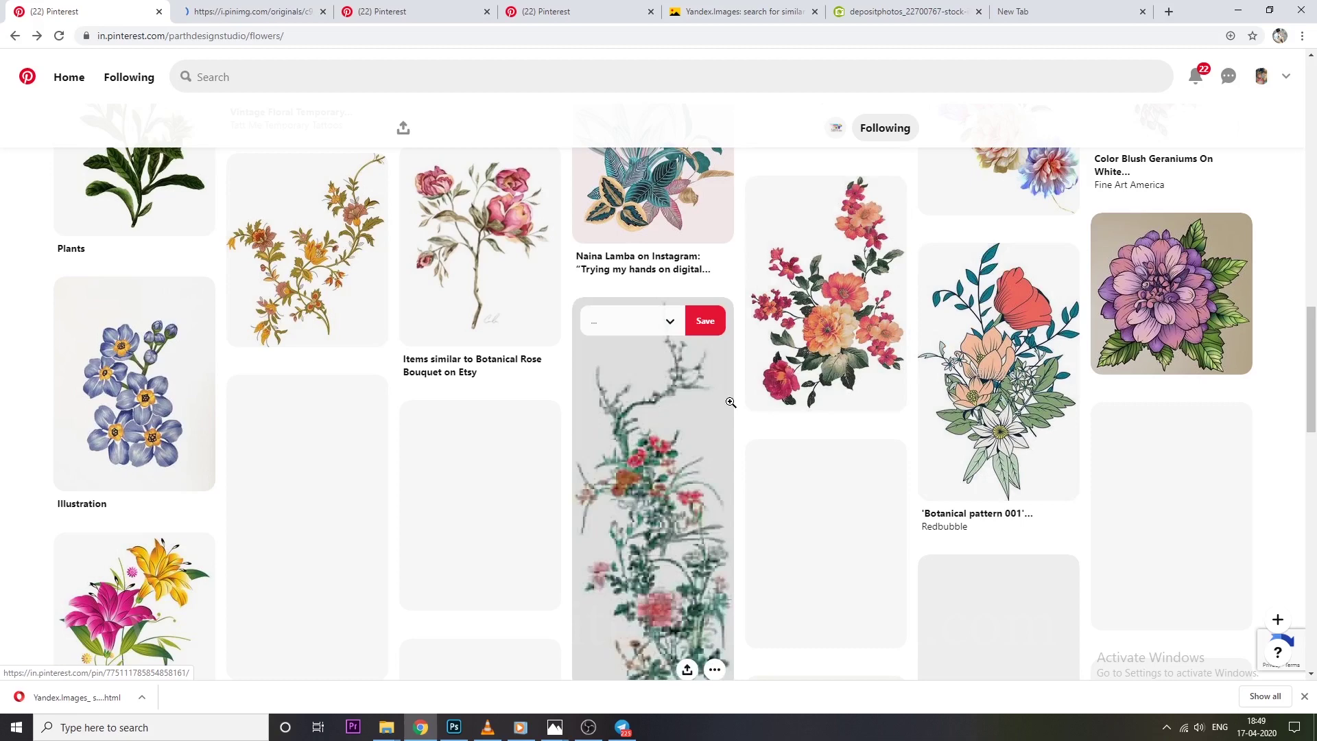
scroll(730, 402, down, 10)
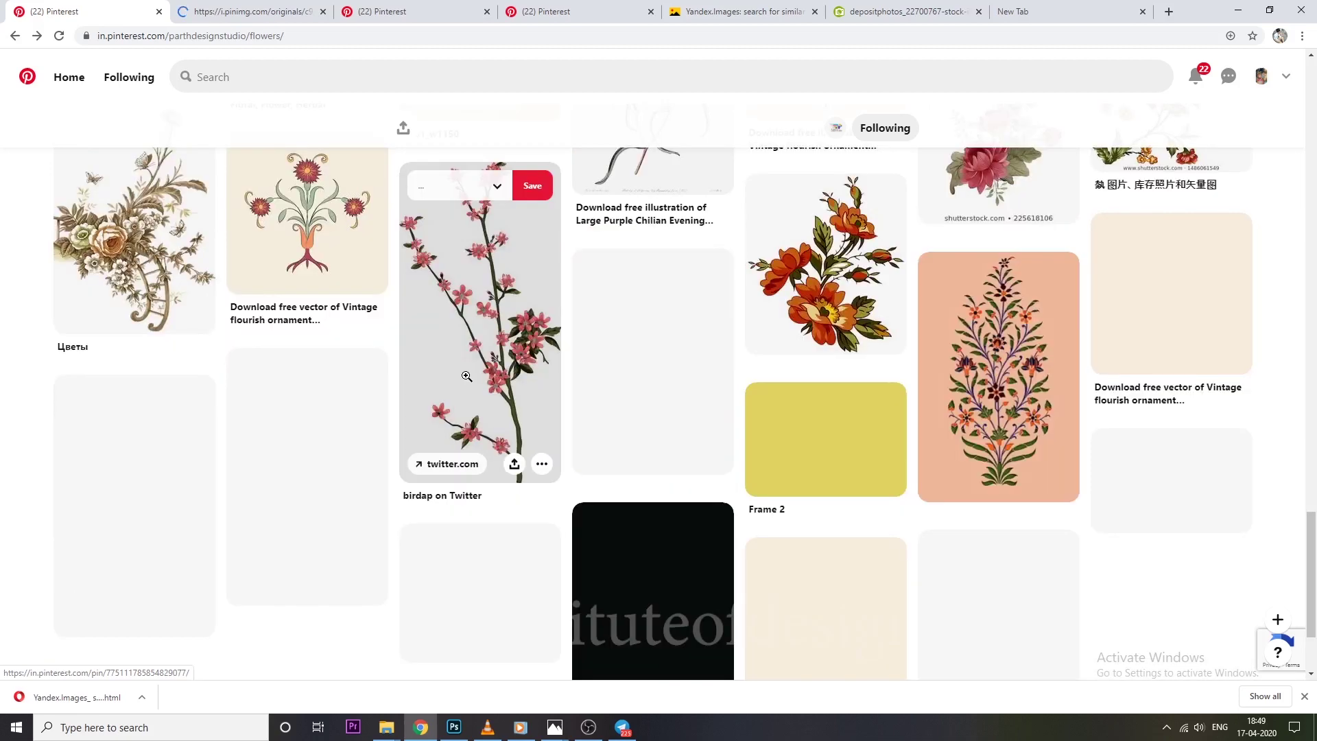
scroll(466, 375, down, 1)
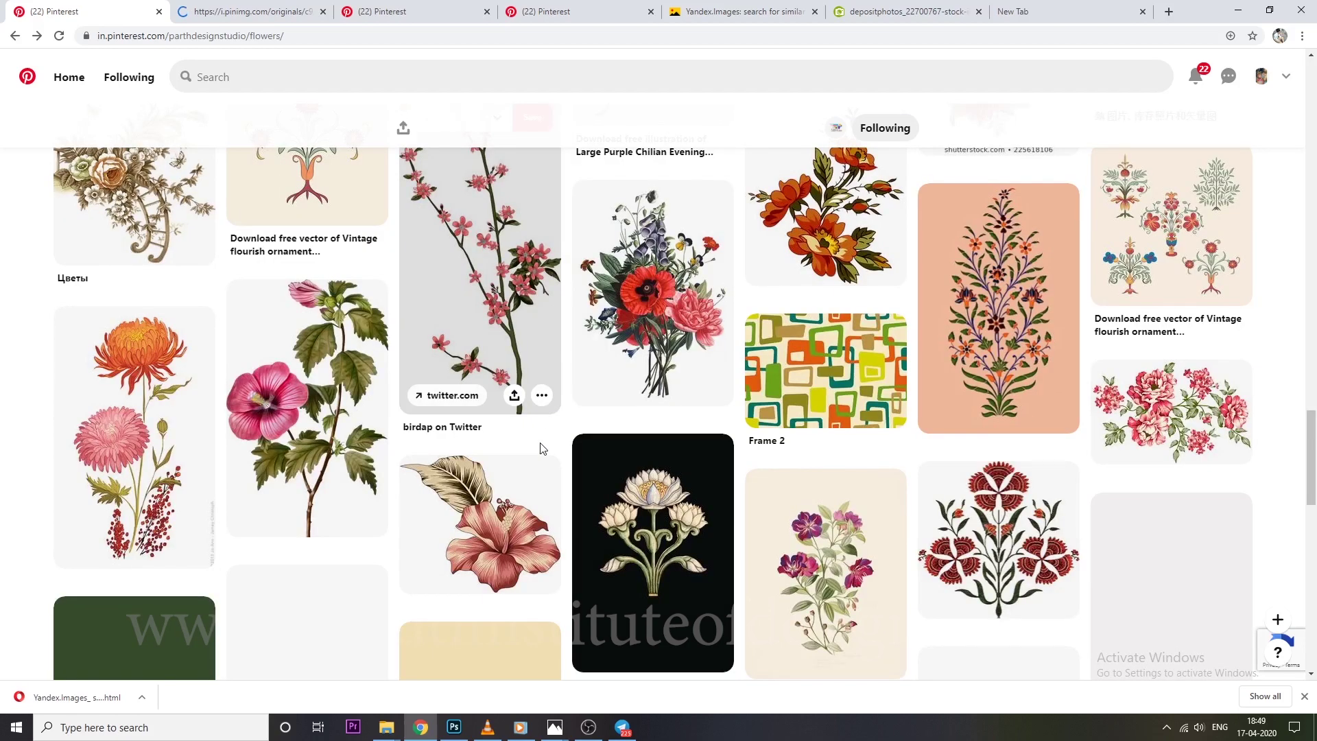
scroll(358, 461, down, 5)
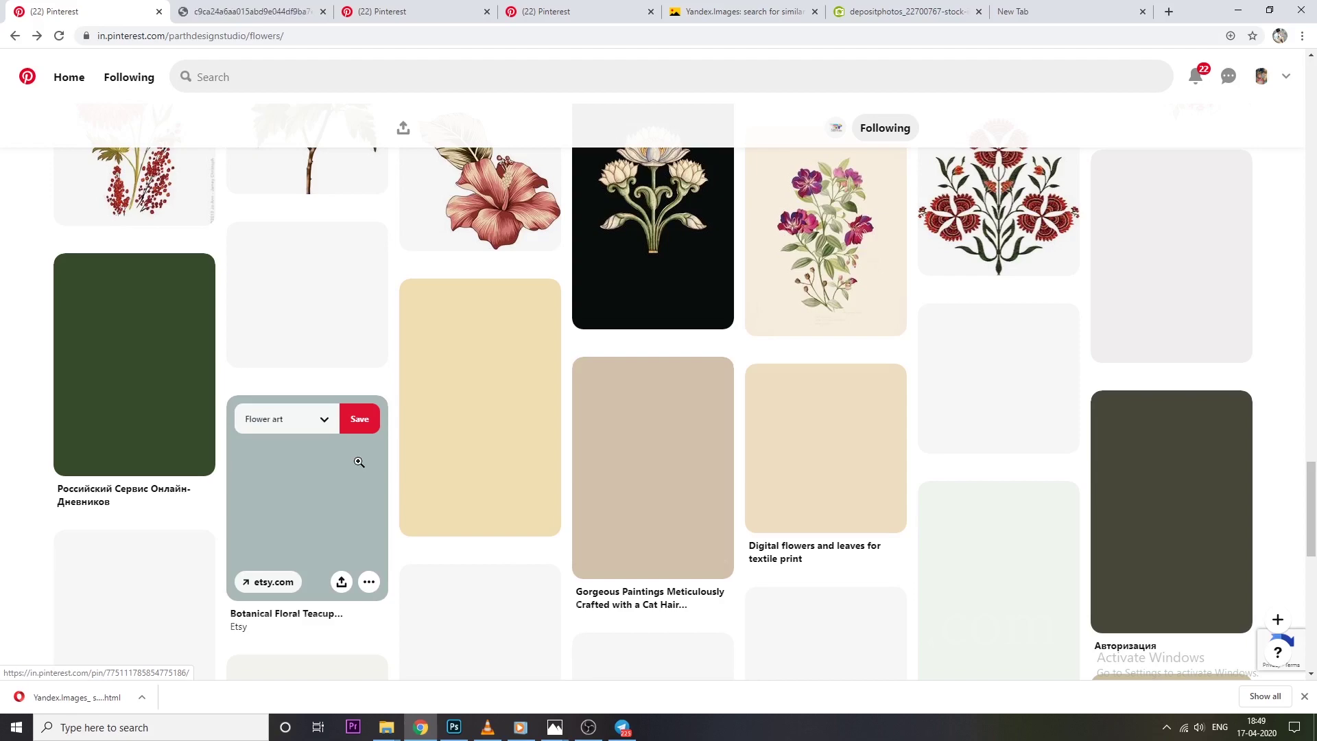
scroll(358, 461, down, 1)
scroll(367, 461, up, 3)
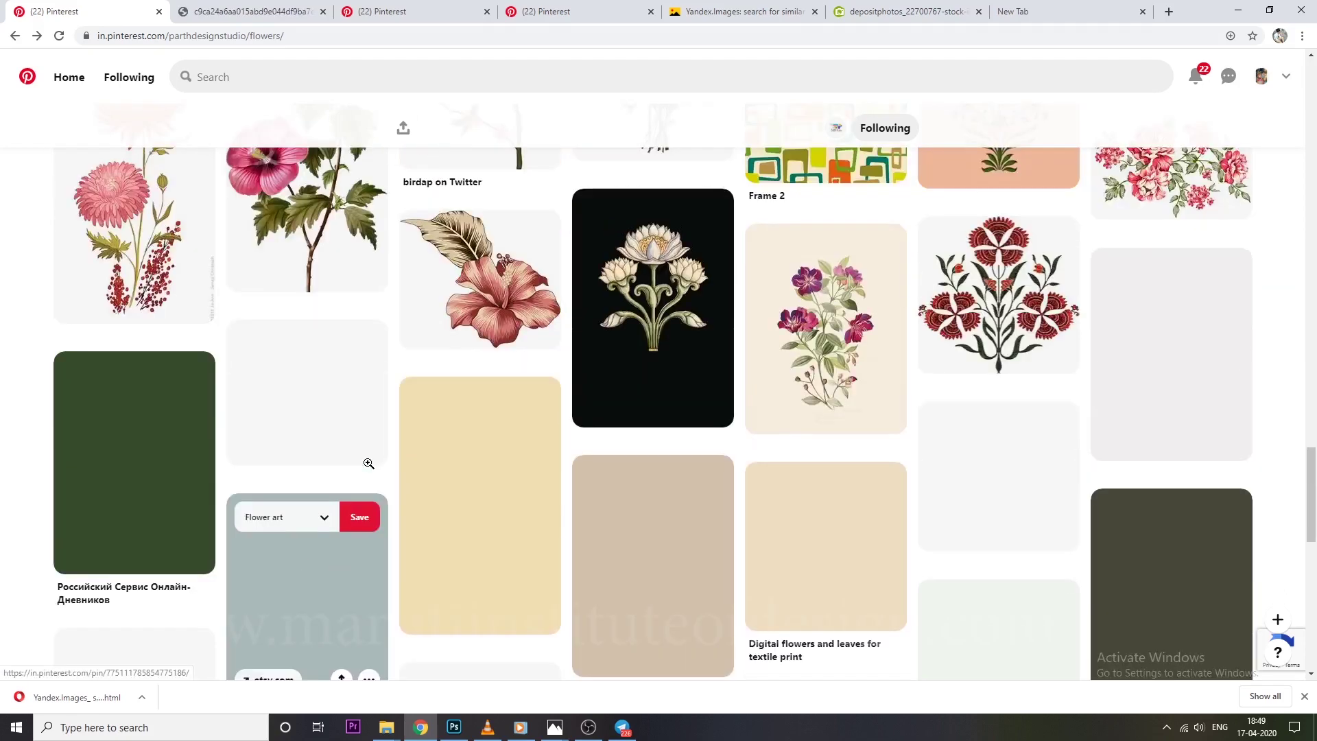
scroll(368, 461, up, 3)
scroll(371, 462, down, 3)
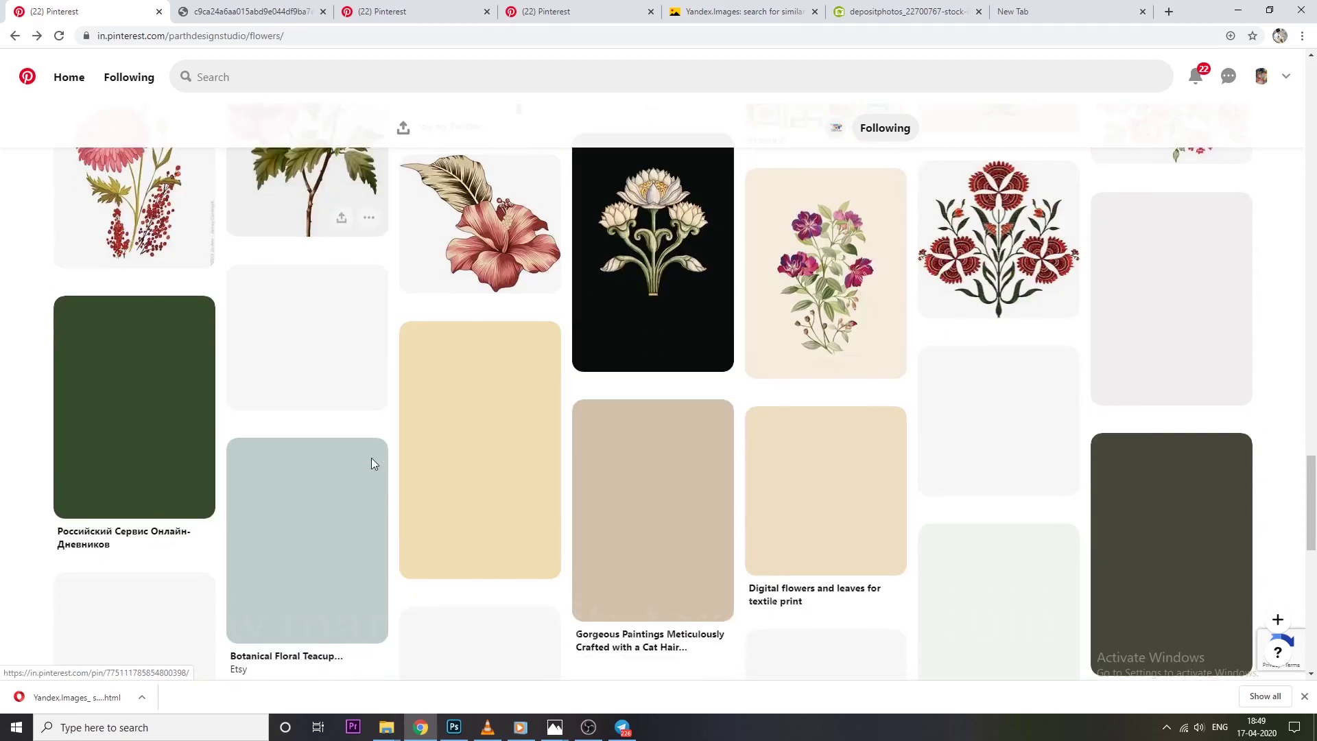
scroll(371, 458, down, 10)
scroll(402, 435, up, 10)
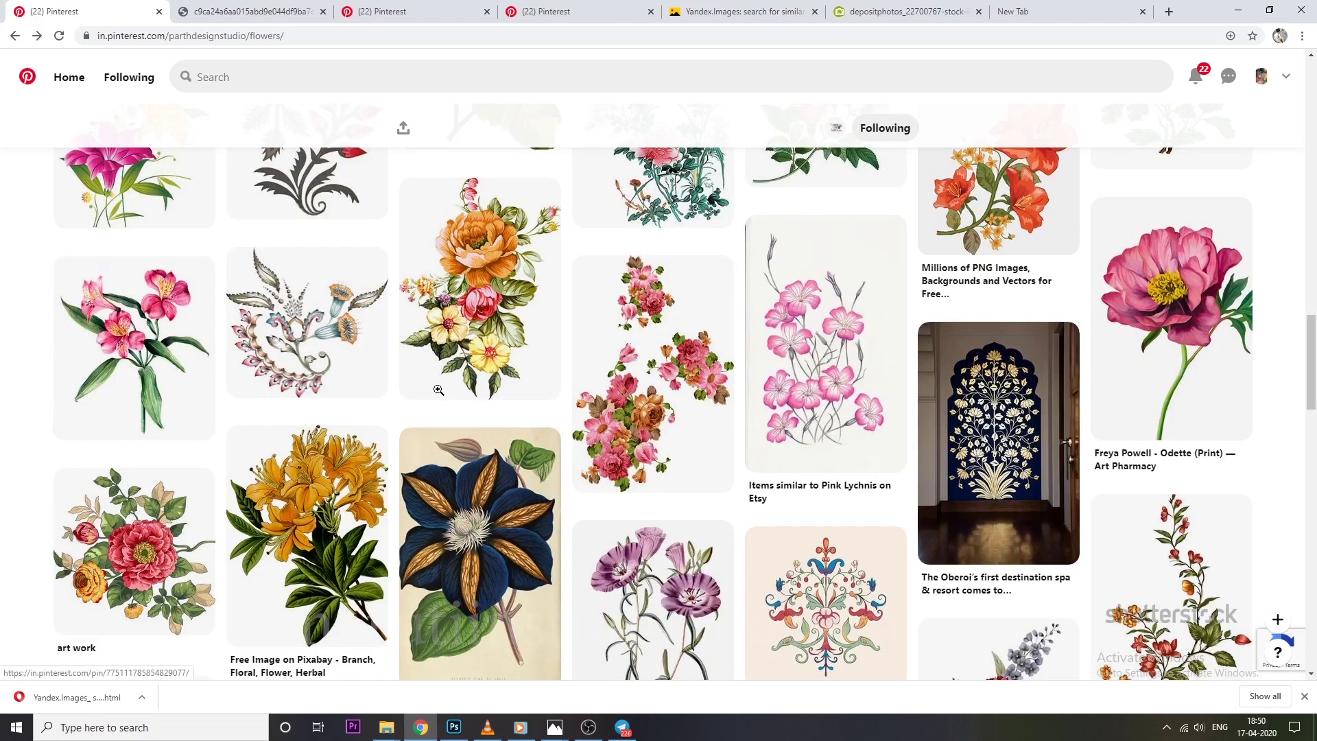
scroll(403, 288, up, 15)
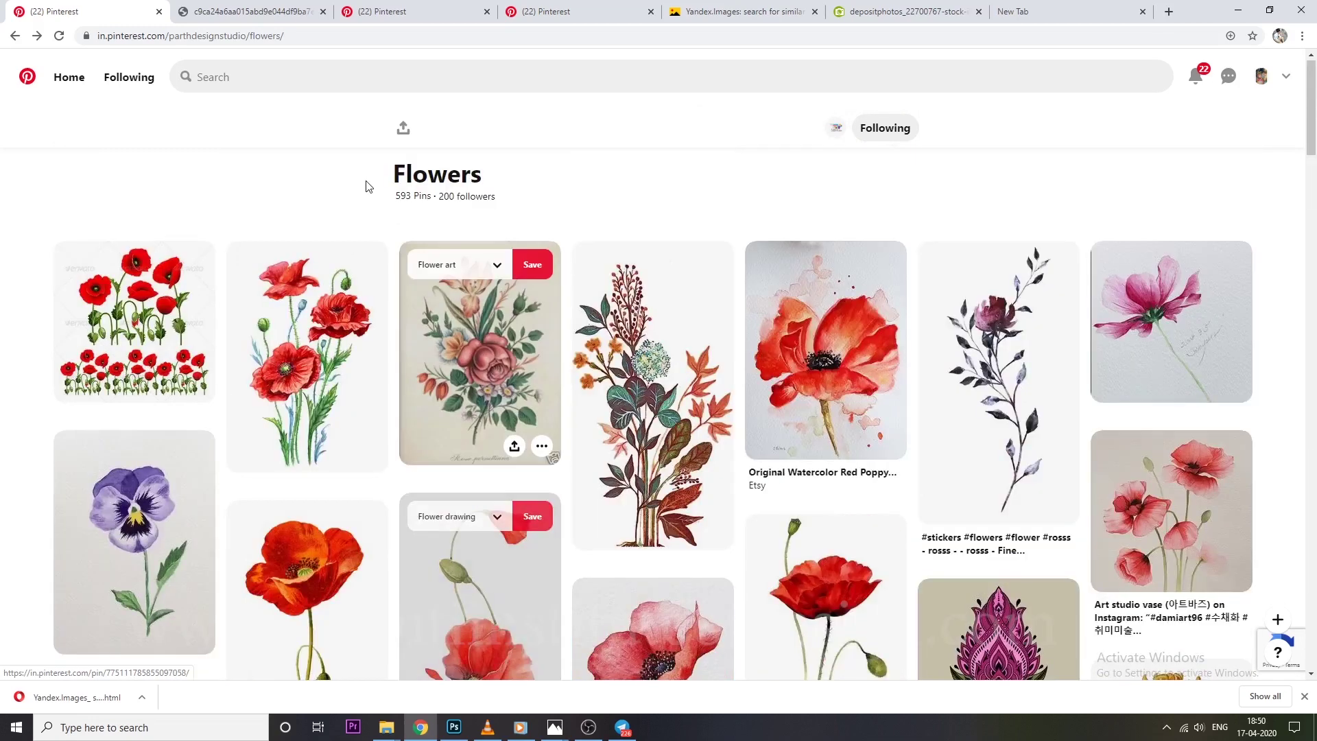
Save the full-size lantern image from its tab to disk
key(ctrl+Tab)
right_click(640, 364)
click(658, 389)
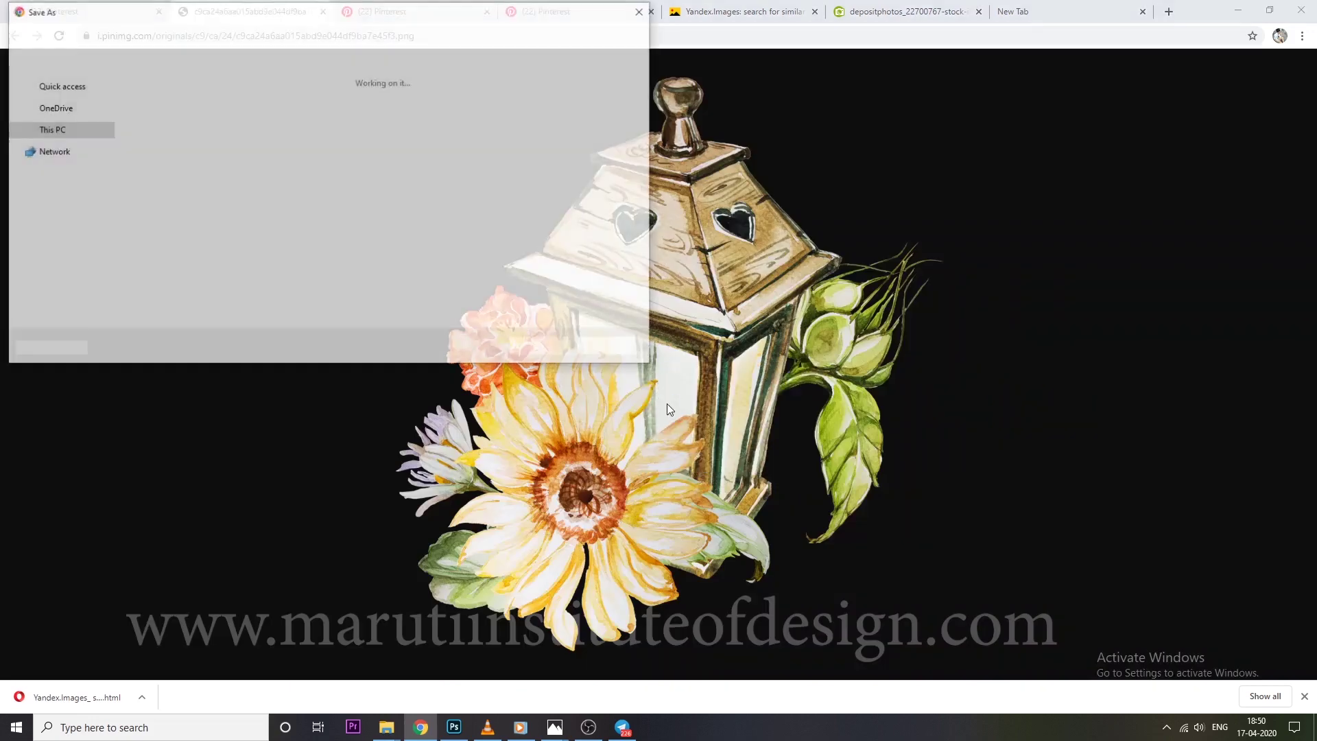
Save the lantern PNG, place it on the Photoshop canvas and rasterize its layer
key(Return)
mouse_move(69, 697)
mouse_down()
mouse_move(467, 726)
mouse_move(520, 487)
mouse_up()
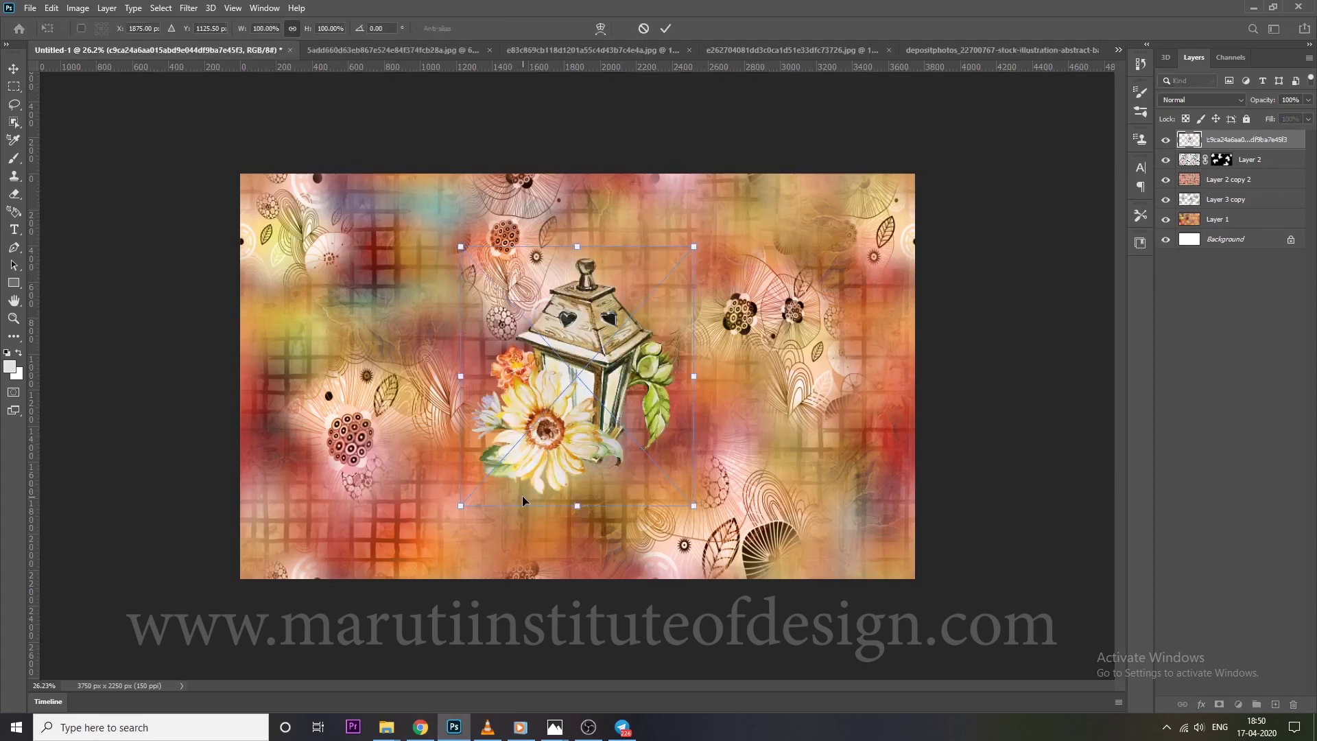
key(Return)
right_click(1248, 152)
click(1101, 378)
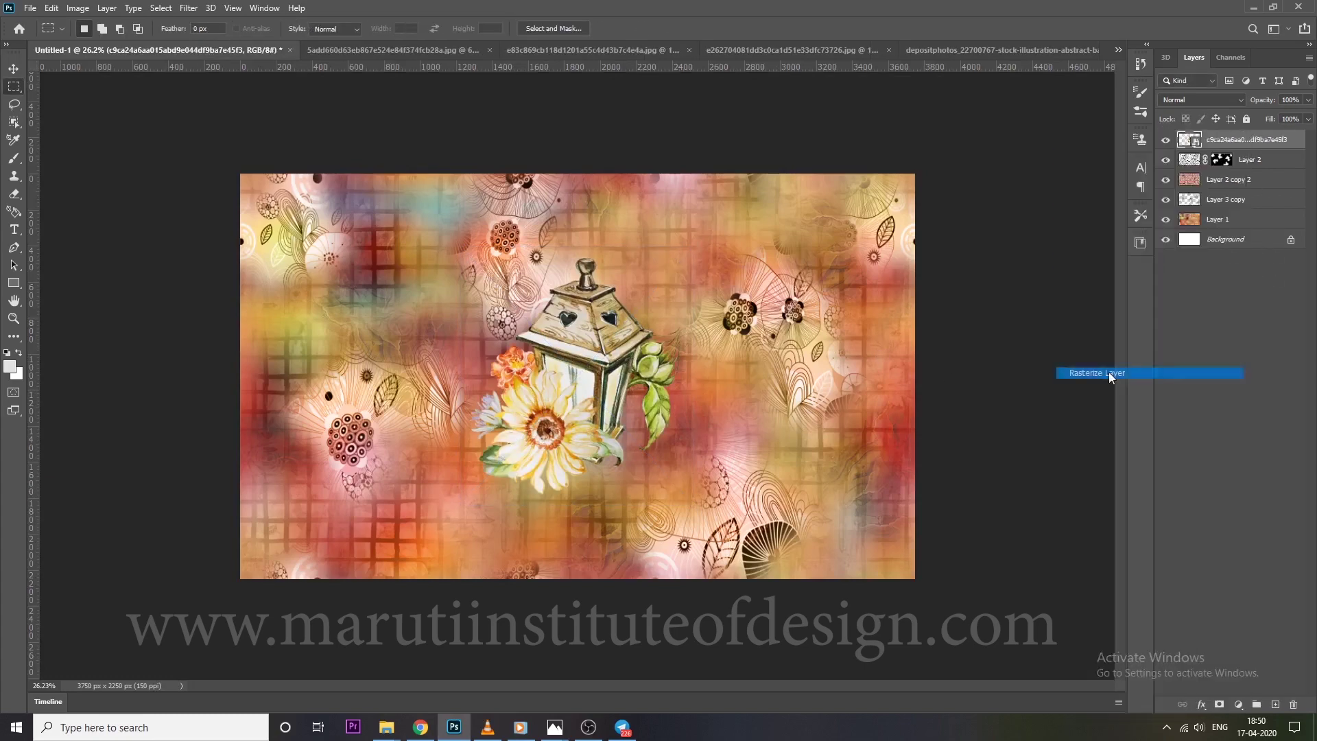
Shrink the lantern to about half size, move it lower left and tilt it
key(ctrl+t)
drag(683, 253, 576, 381)
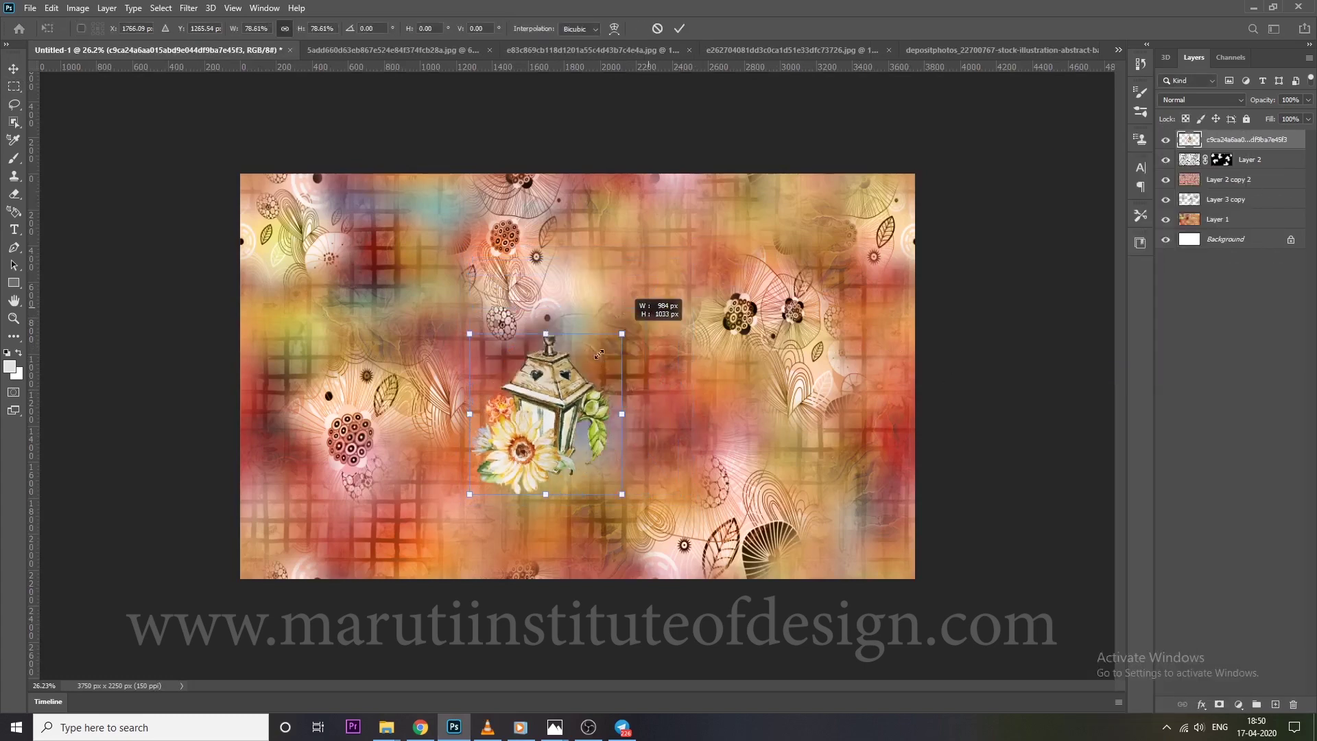
scroll(541, 446, up, 3)
mouse_move(473, 439)
mouse_down()
mouse_move(617, 147)
mouse_move(281, 453)
mouse_up()
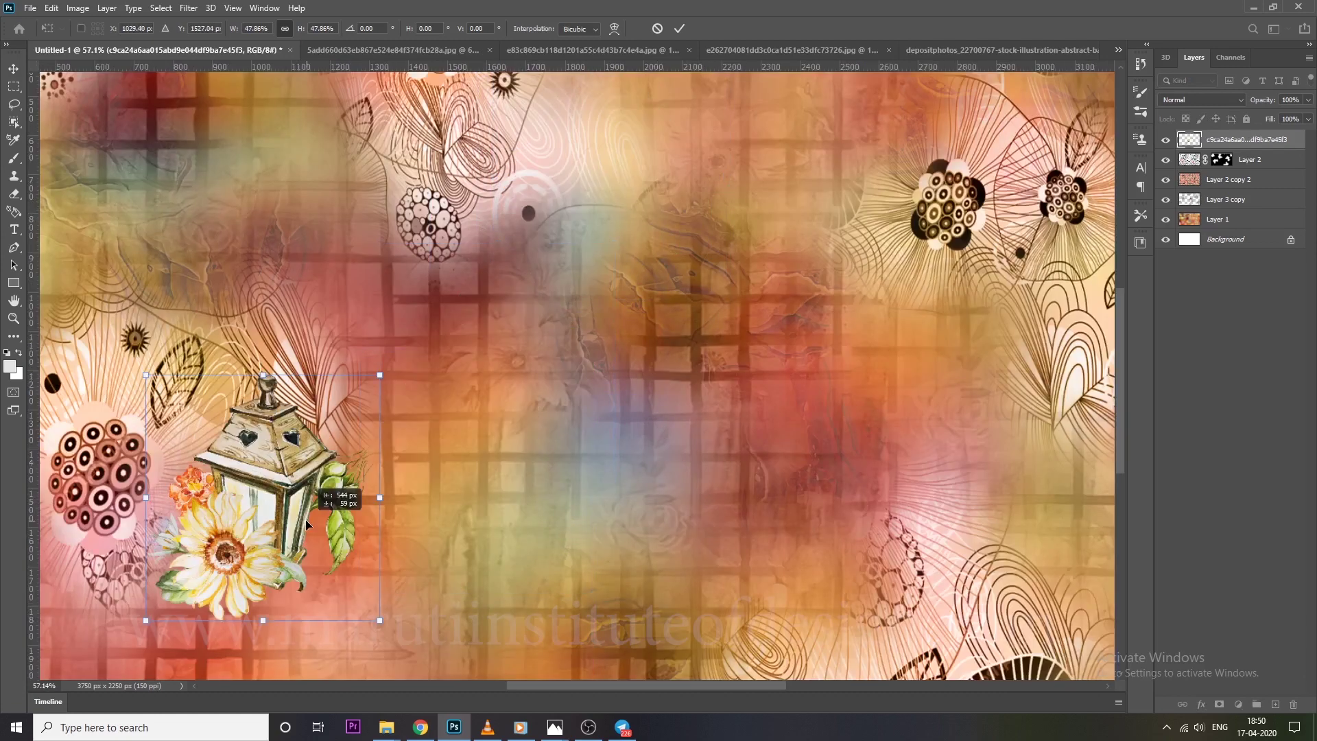
scroll(707, 208, up, 3)
drag(706, 208, 535, 343)
drag(720, 329, 699, 378)
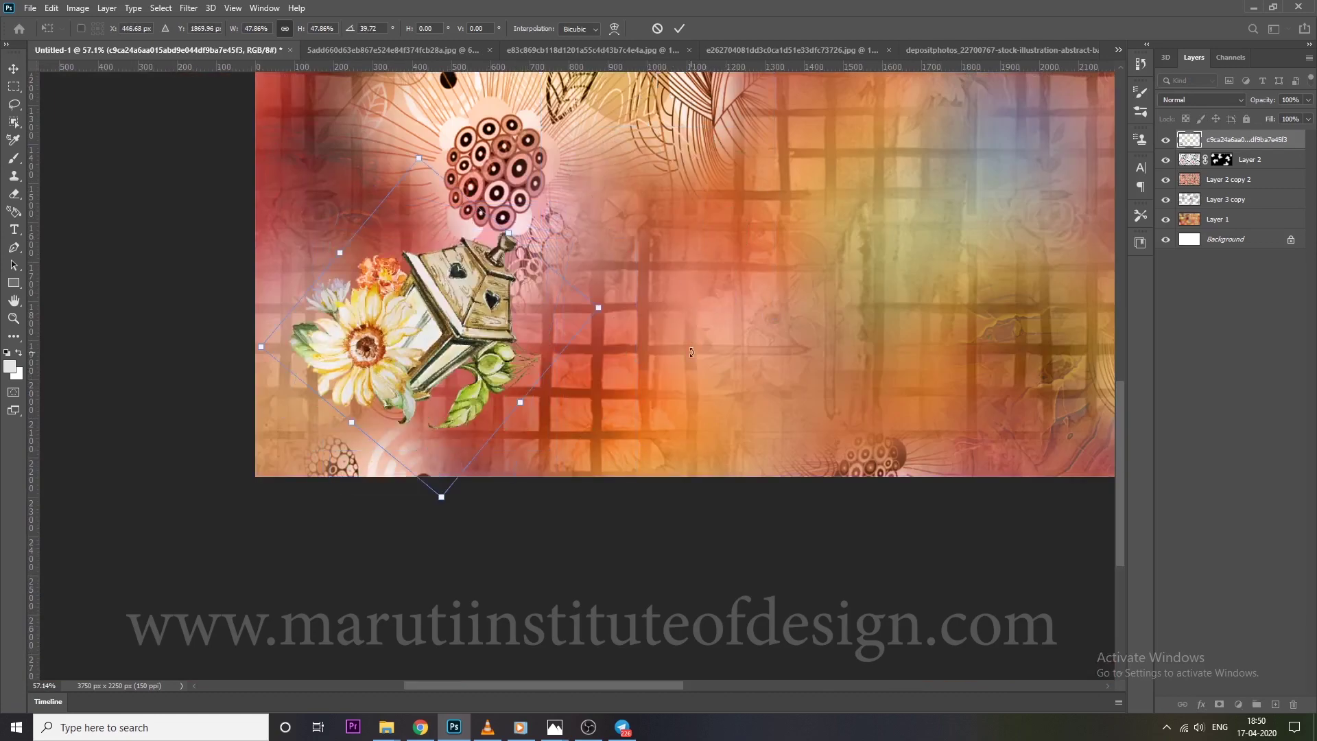
key(Return)
Shift the lantern's hue to a negative value with Hue/Saturation
key(m)
key(ctrl+u)
drag(947, 217, 940, 217)
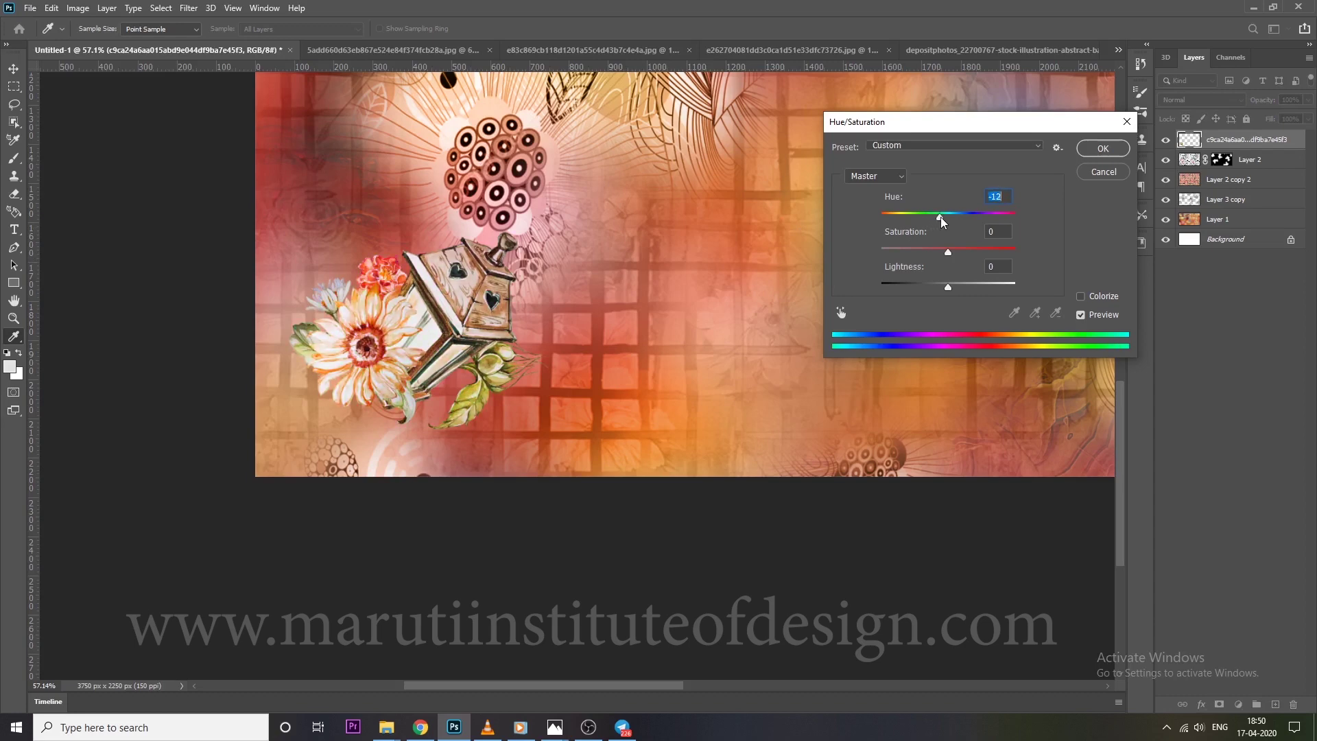
click(1102, 148)
click(1220, 218)
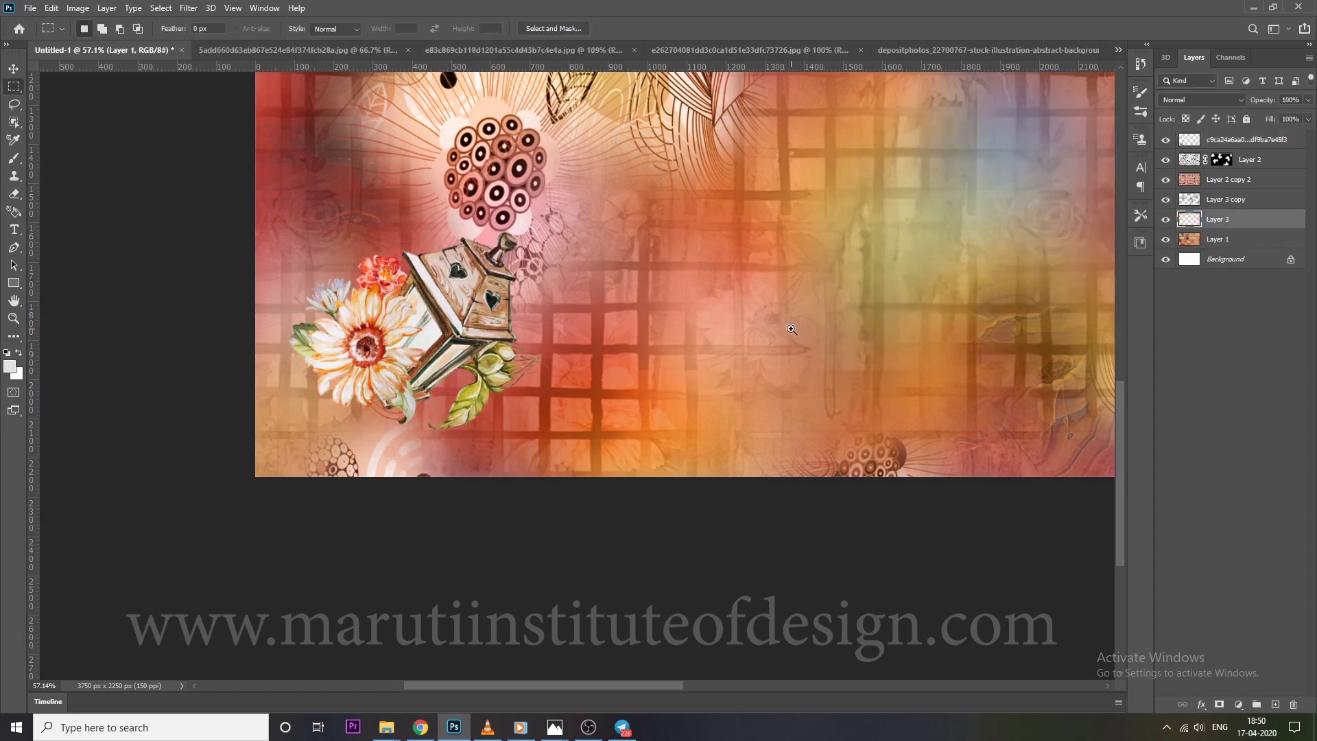
Delete the unused Layer 3 and duplicate the lantern motif, rotating the copy about 83°
scroll(718, 332, down, 5)
key(ctrl+b)
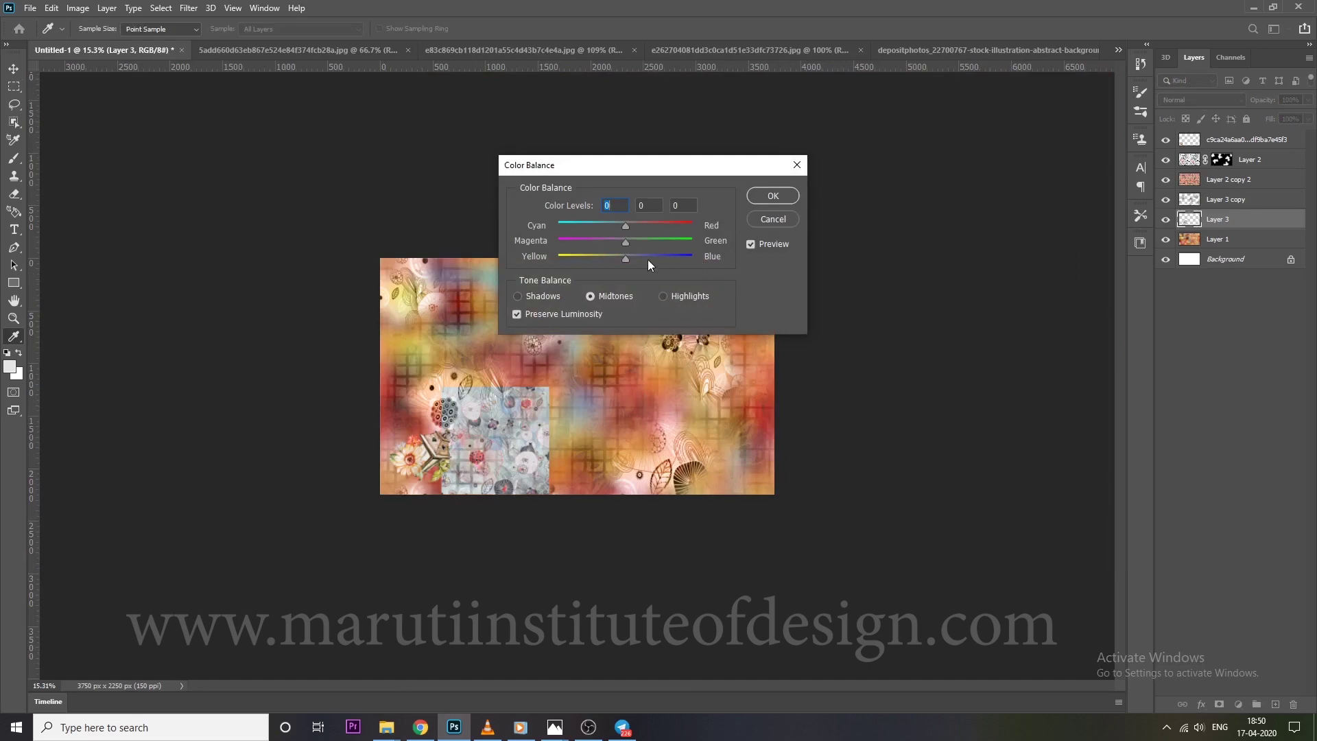
click(757, 219)
key(m)
key(Delete)
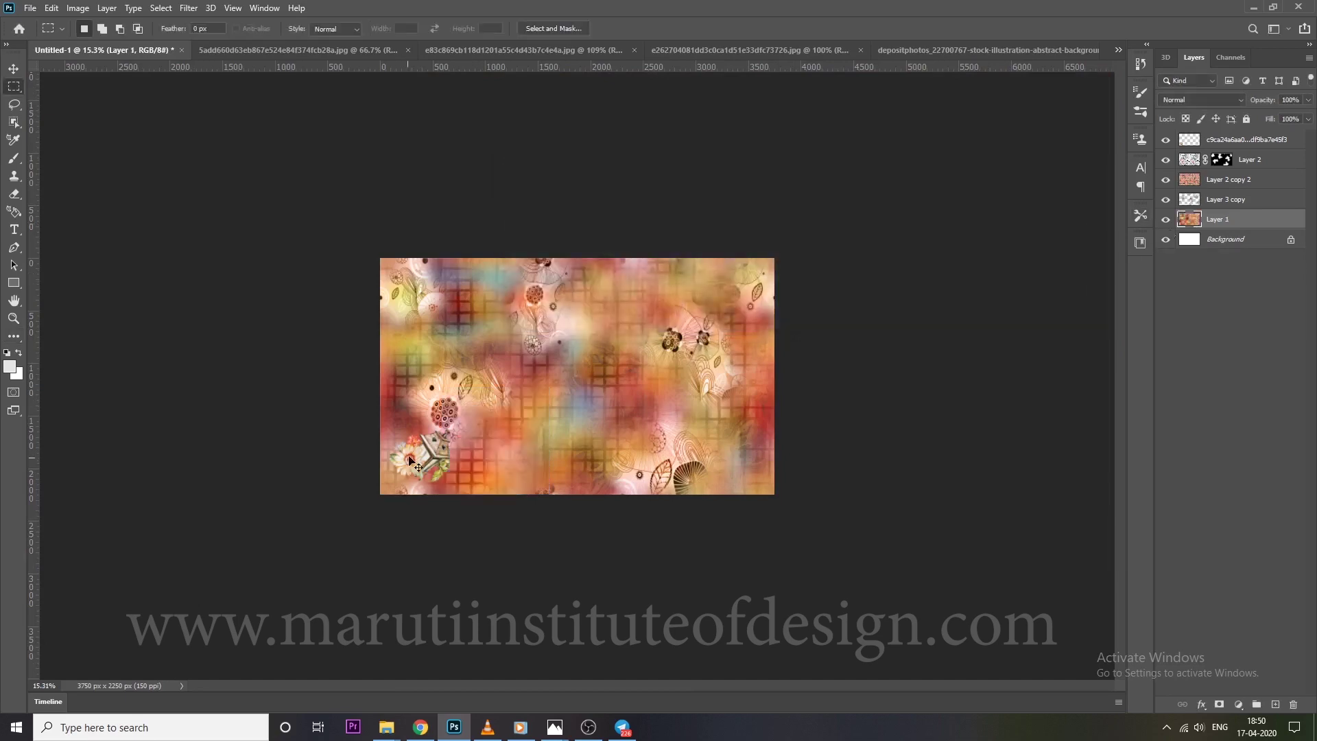
drag(417, 453, 526, 395)
key(ctrl+t)
drag(590, 446, 566, 384)
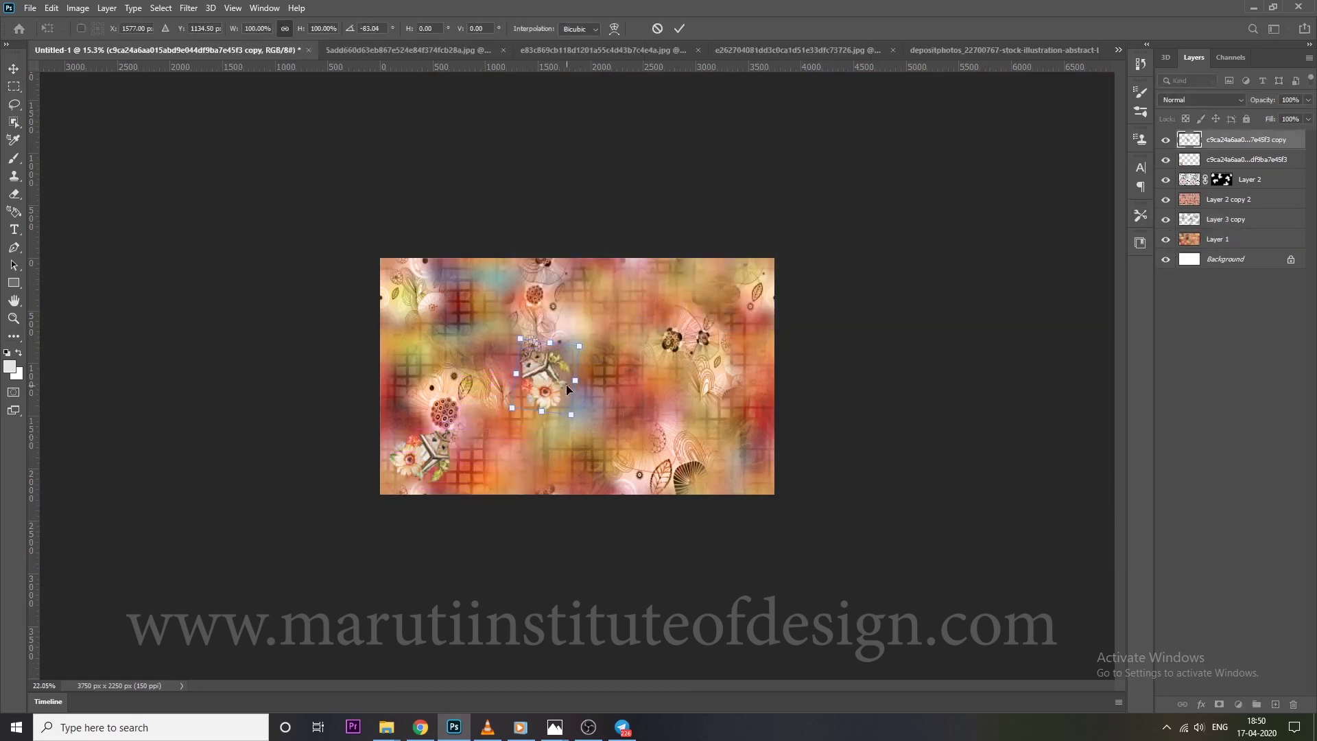
scroll(566, 384, up, 5)
key(Return)
Add a right-side motif copy rotated about 92° and nudge the middle motif
scroll(492, 378, down, 3)
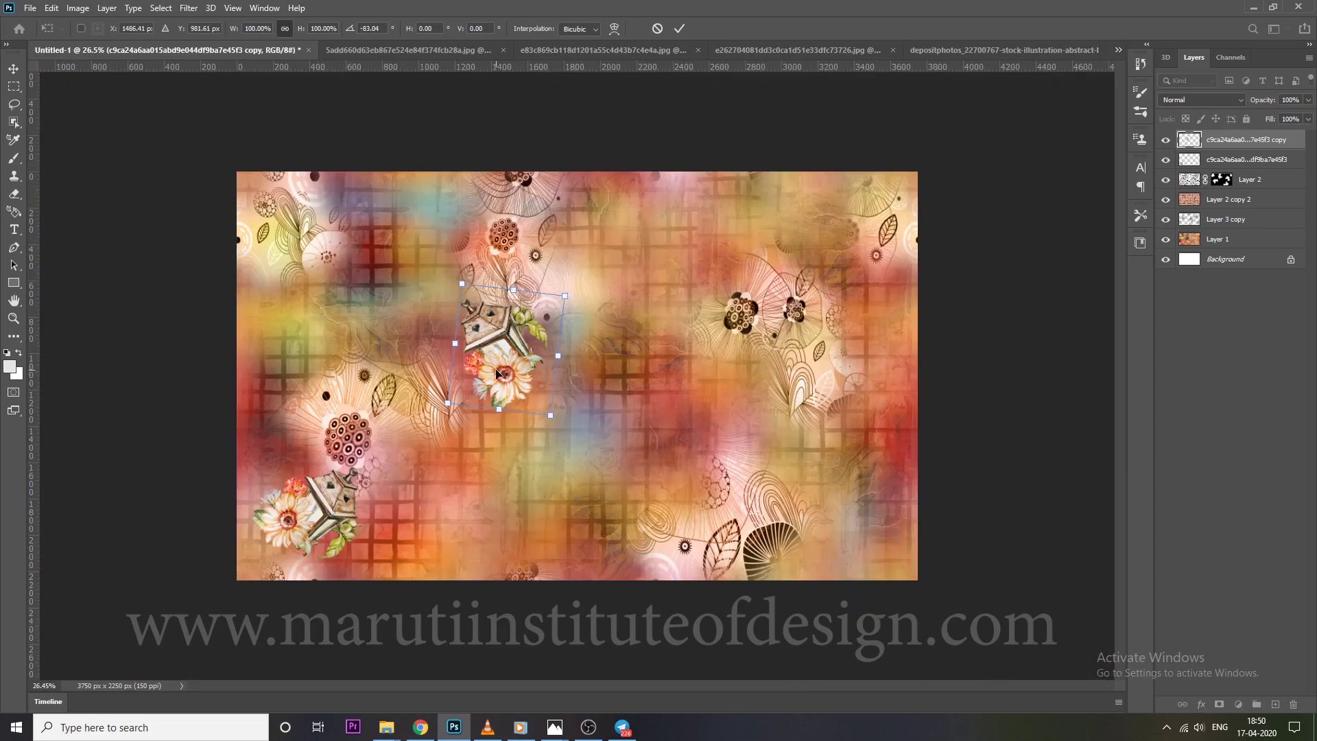
drag(492, 378, 826, 458)
key(ctrl+t)
drag(985, 470, 1018, 370)
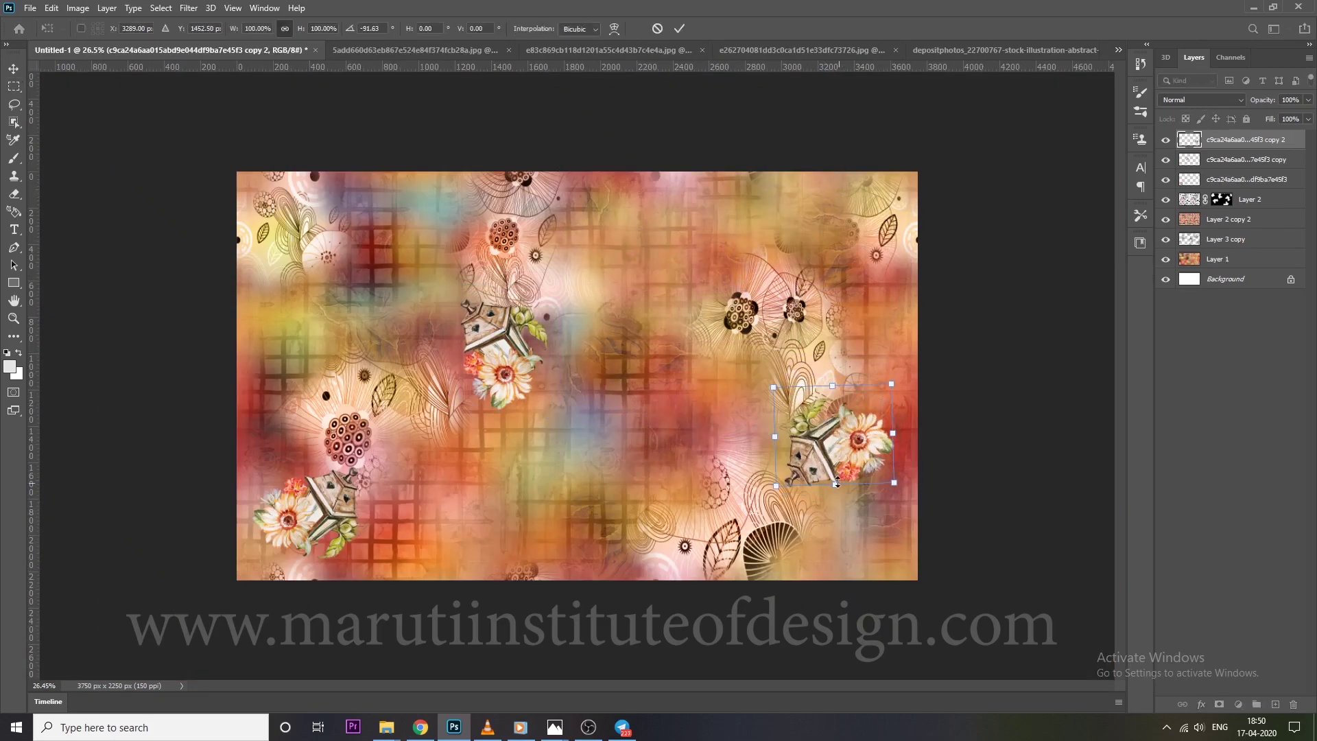
key(Return)
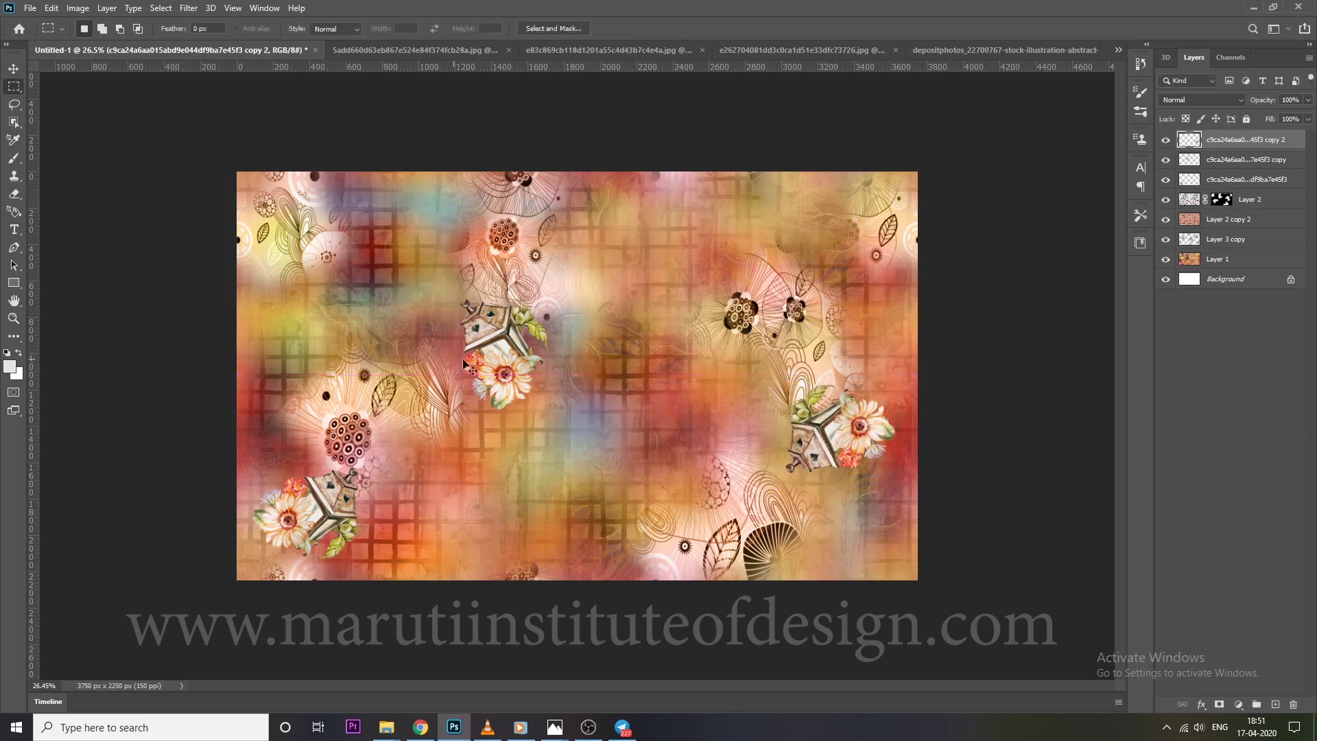
mouse_move(502, 363)
mouse_down()
mouse_move(478, 390)
mouse_move(491, 358)
mouse_move(686, 233)
mouse_move(659, 186)
mouse_up()
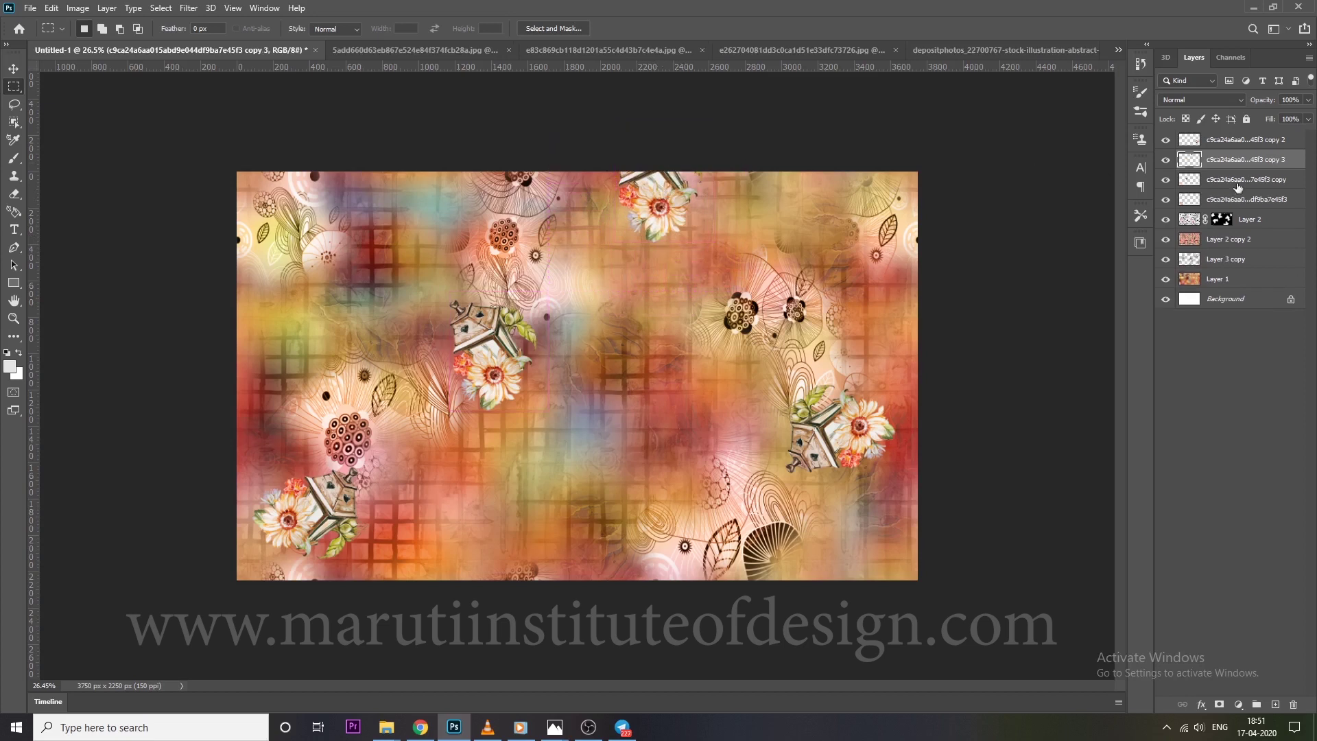
Move a copy of the top-edge motif down to the bottom edge
ctrl+click(1188, 159)
key(ctrl+t)
drag(700, 147, 703, 554)
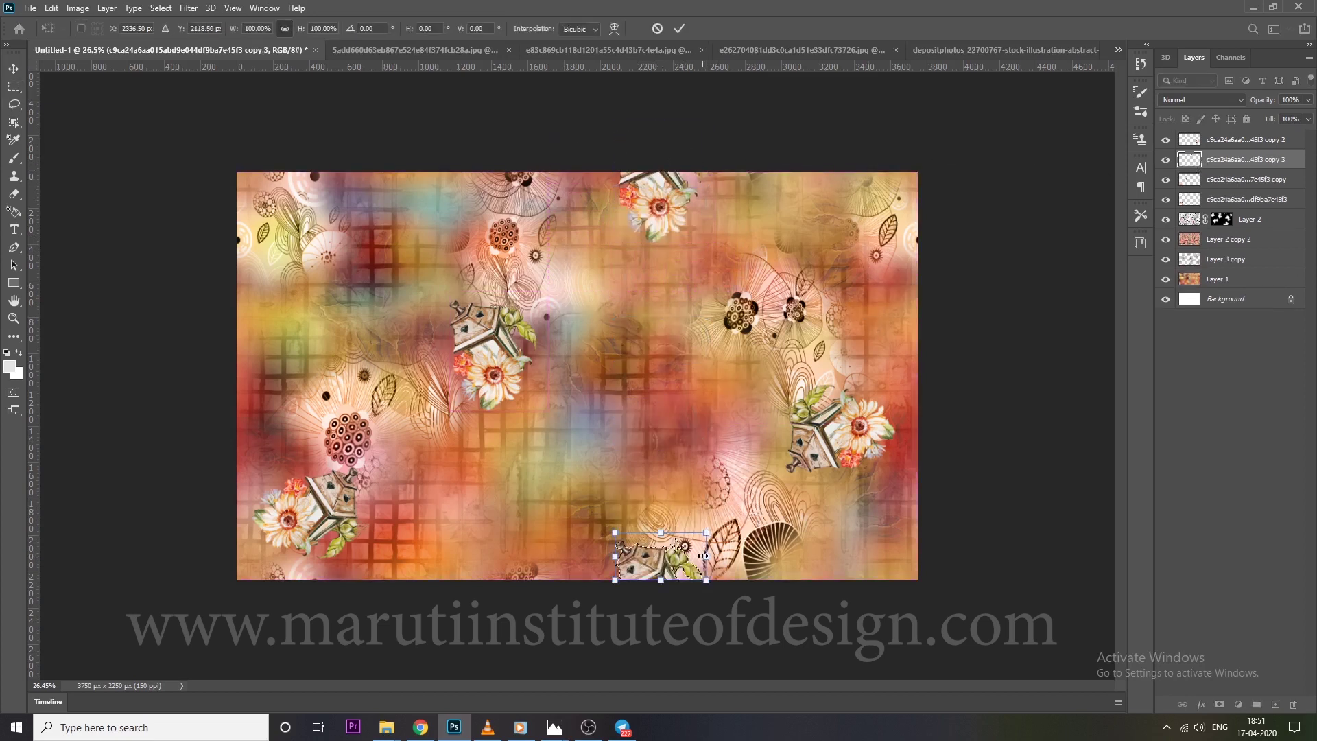
key(Return)
key(m)
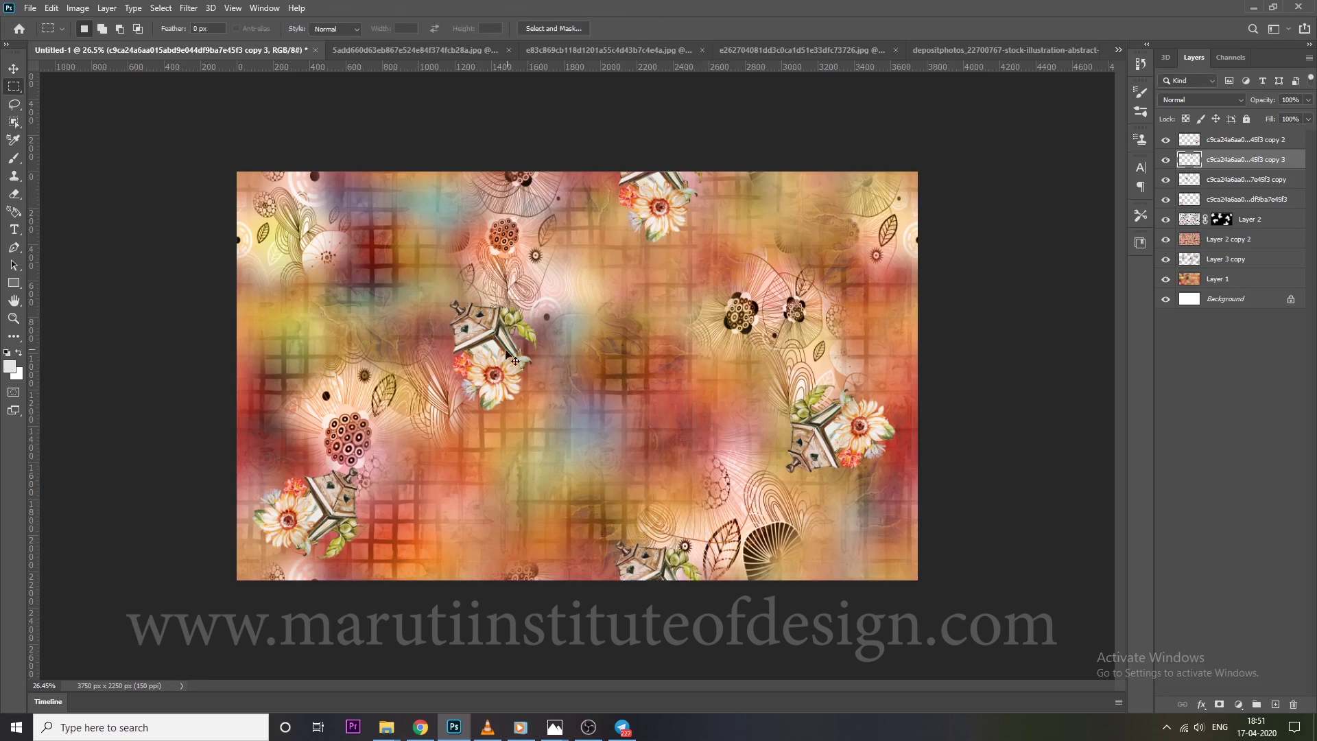
Move the upper-left motif up and left and rotate it about 84° or more
drag(508, 354, 447, 280)
key(ctrl+t)
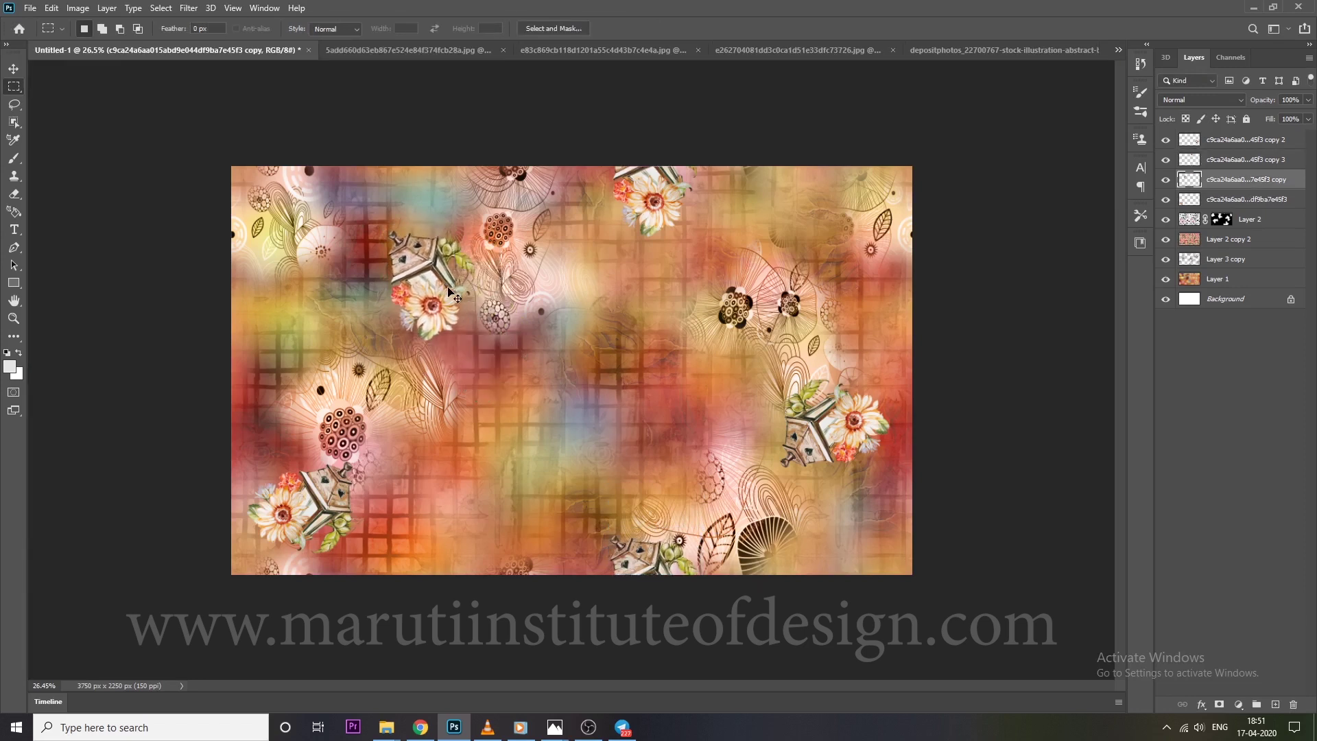
drag(538, 325, 455, 312)
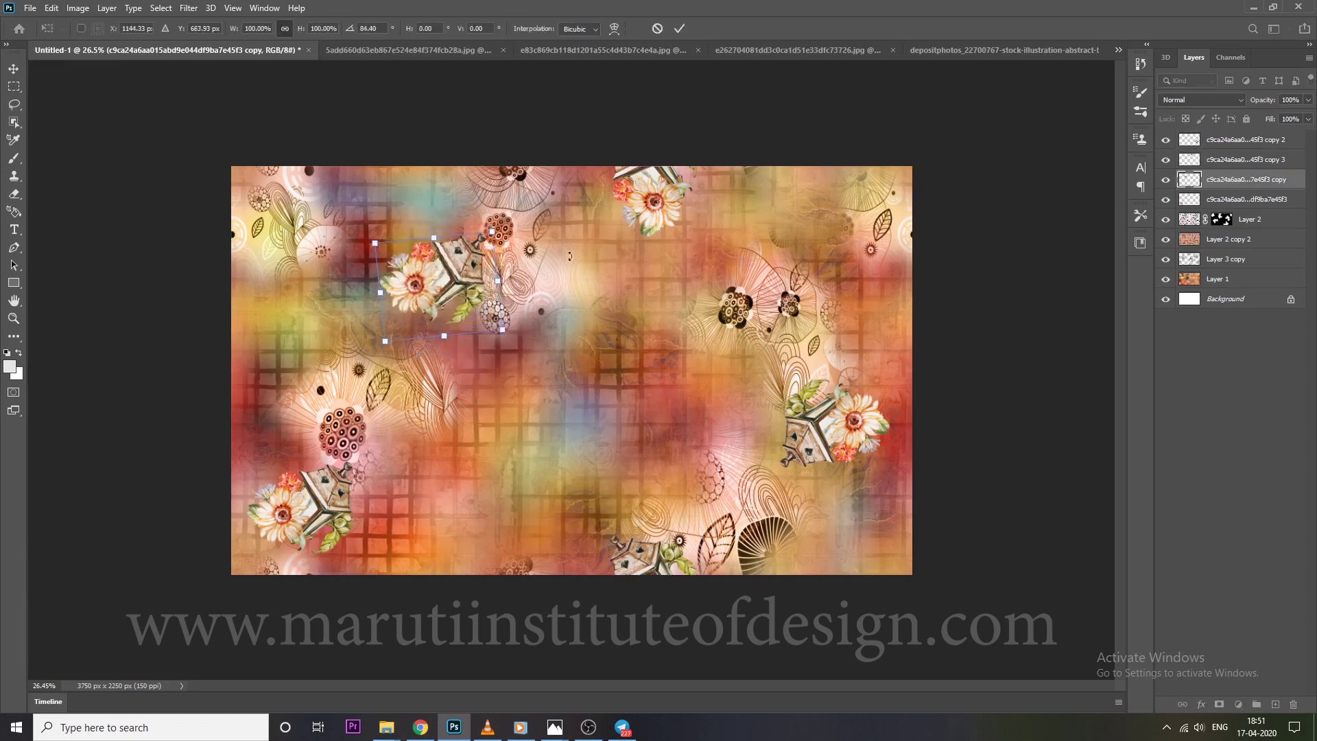
drag(569, 256, 473, 271)
key(Return)
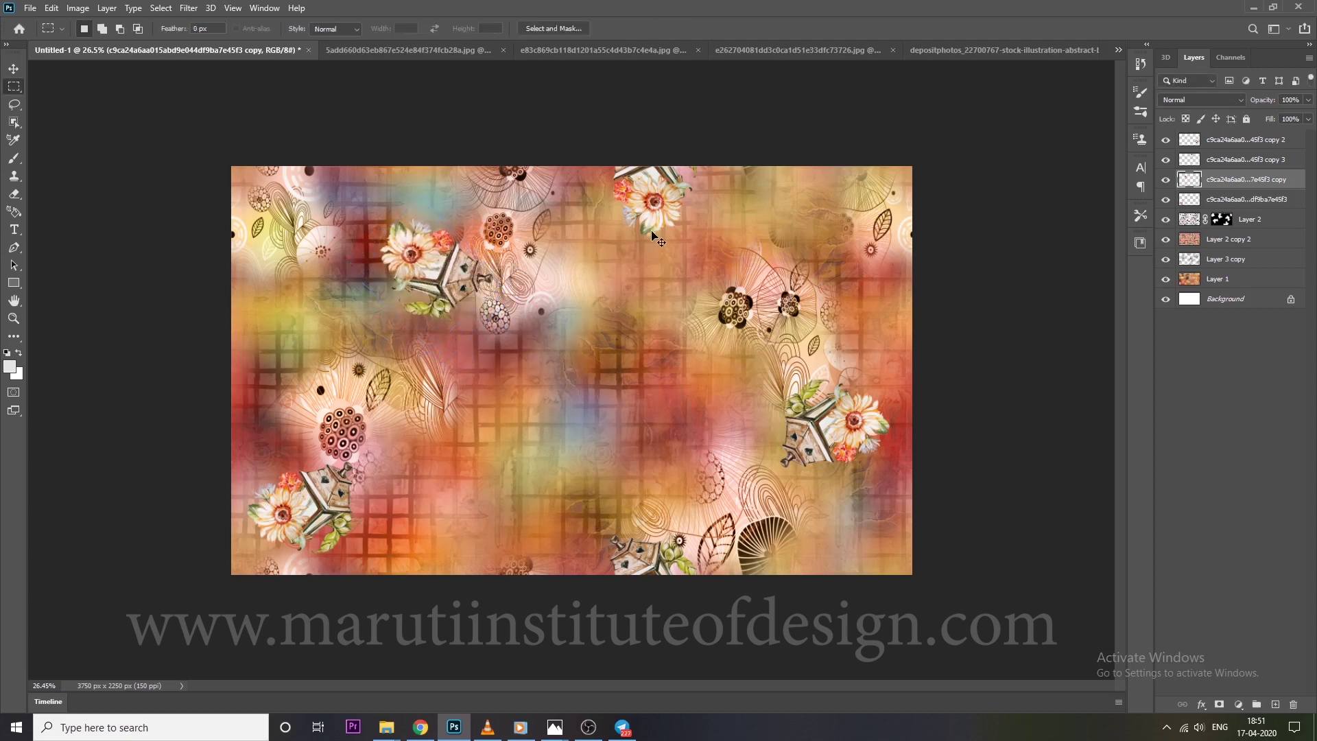
Shift the edge-wrapped motifs slightly left, raise the right motif, and add an empty layer
ctrl+click(657, 239)
key(ctrl+t)
drag(672, 279, 664, 278)
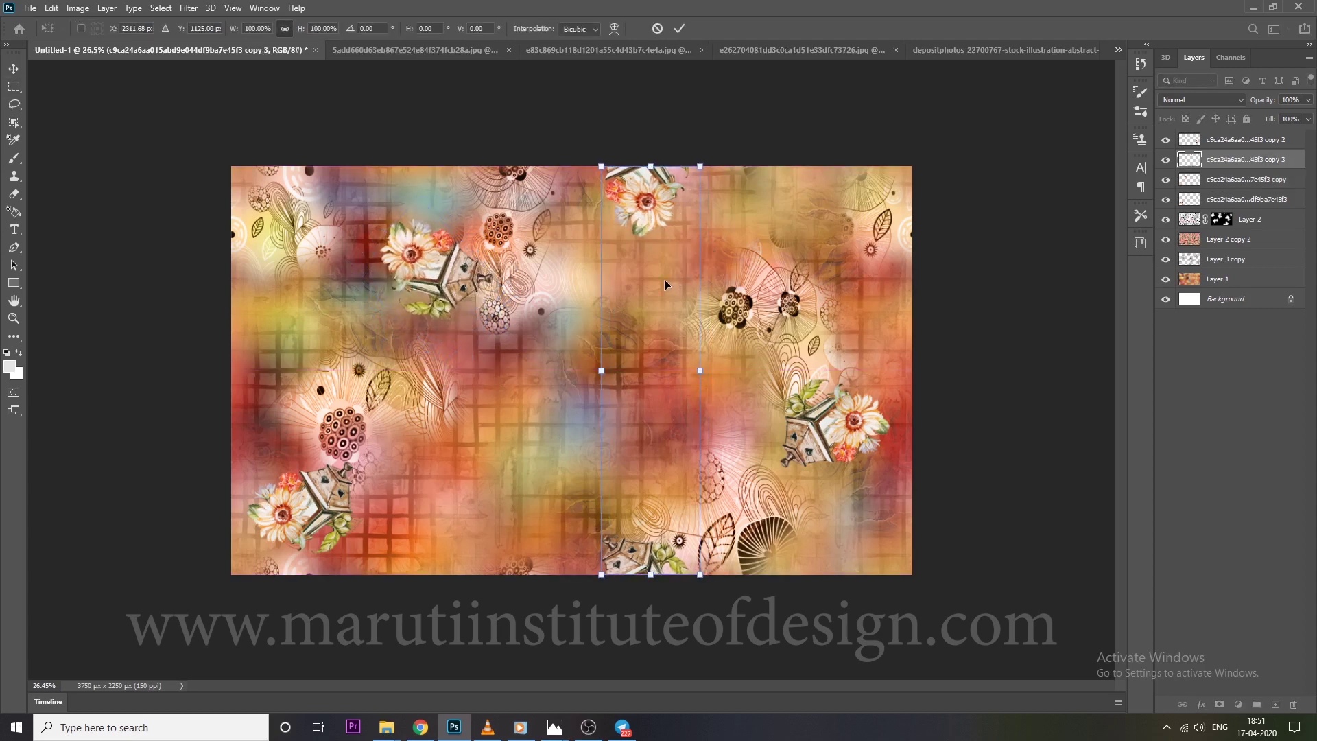
key(Return)
drag(816, 418, 825, 399)
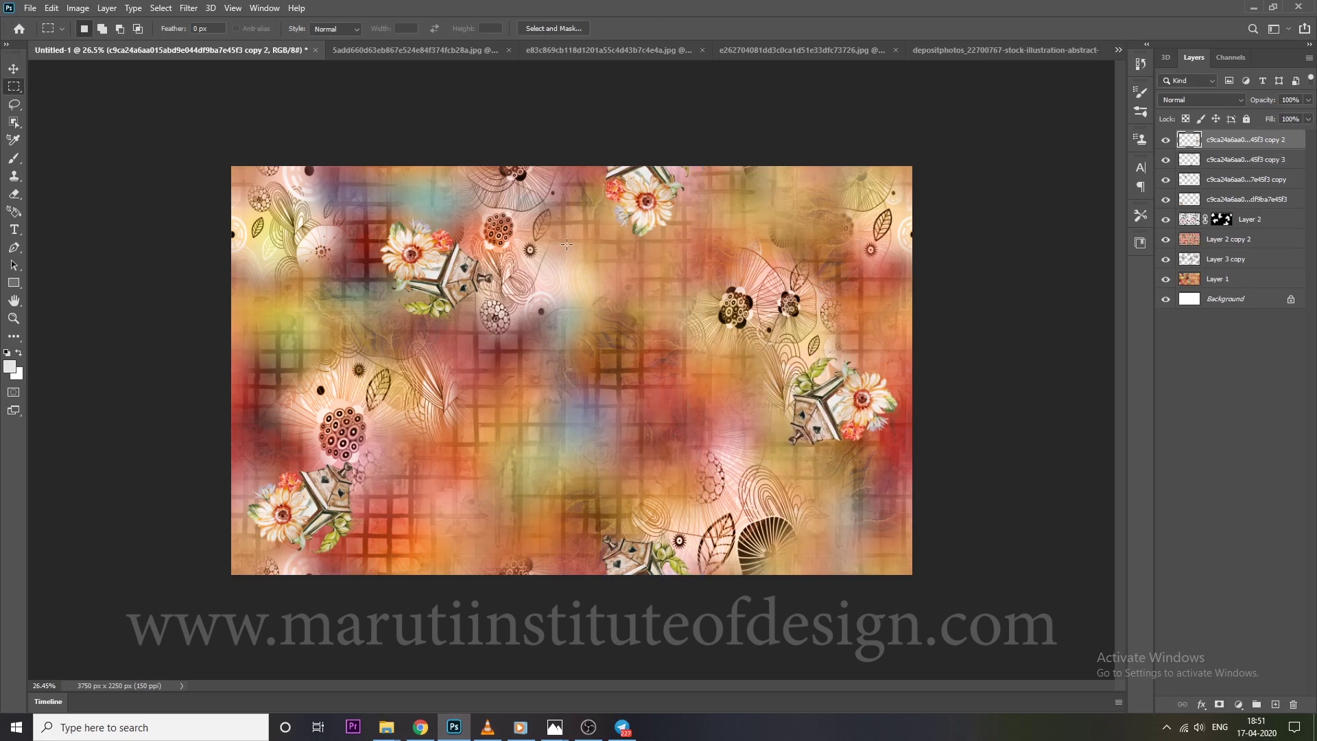
key(ctrl+shift+n)
key(Return)
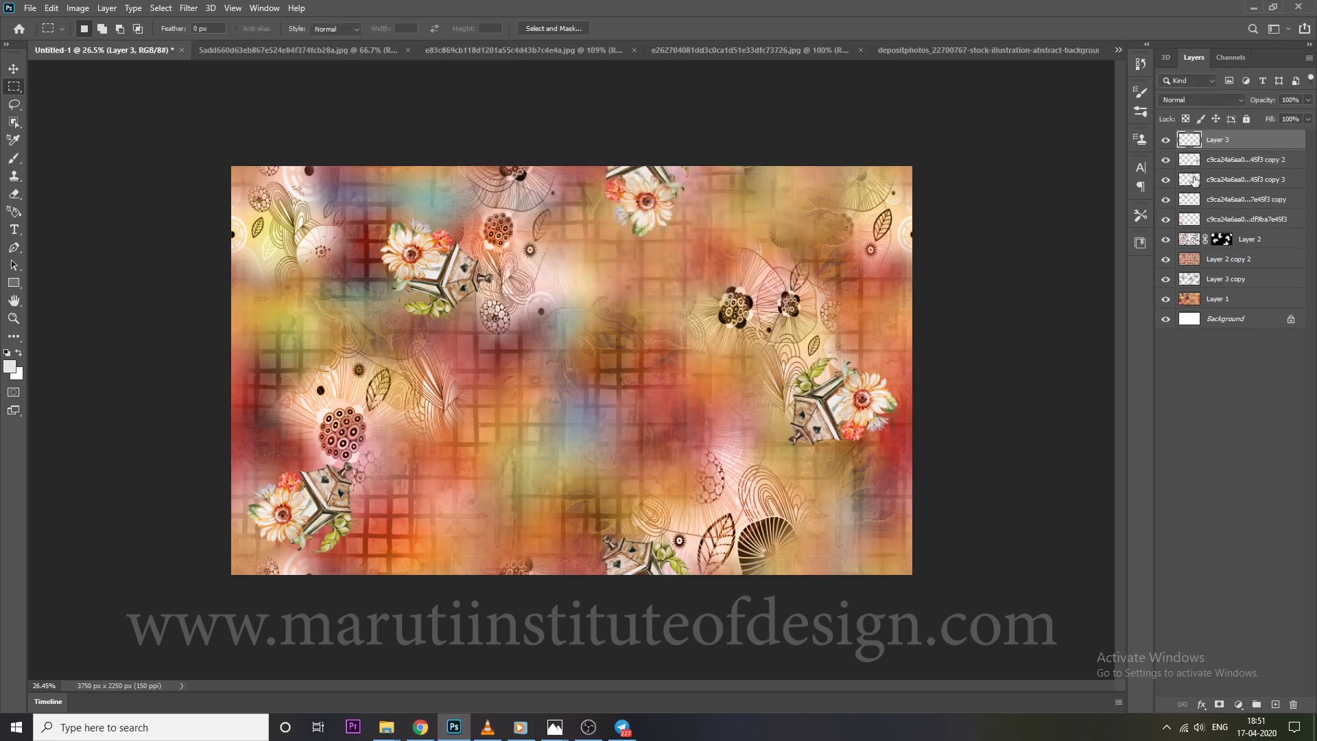
click(1201, 300)
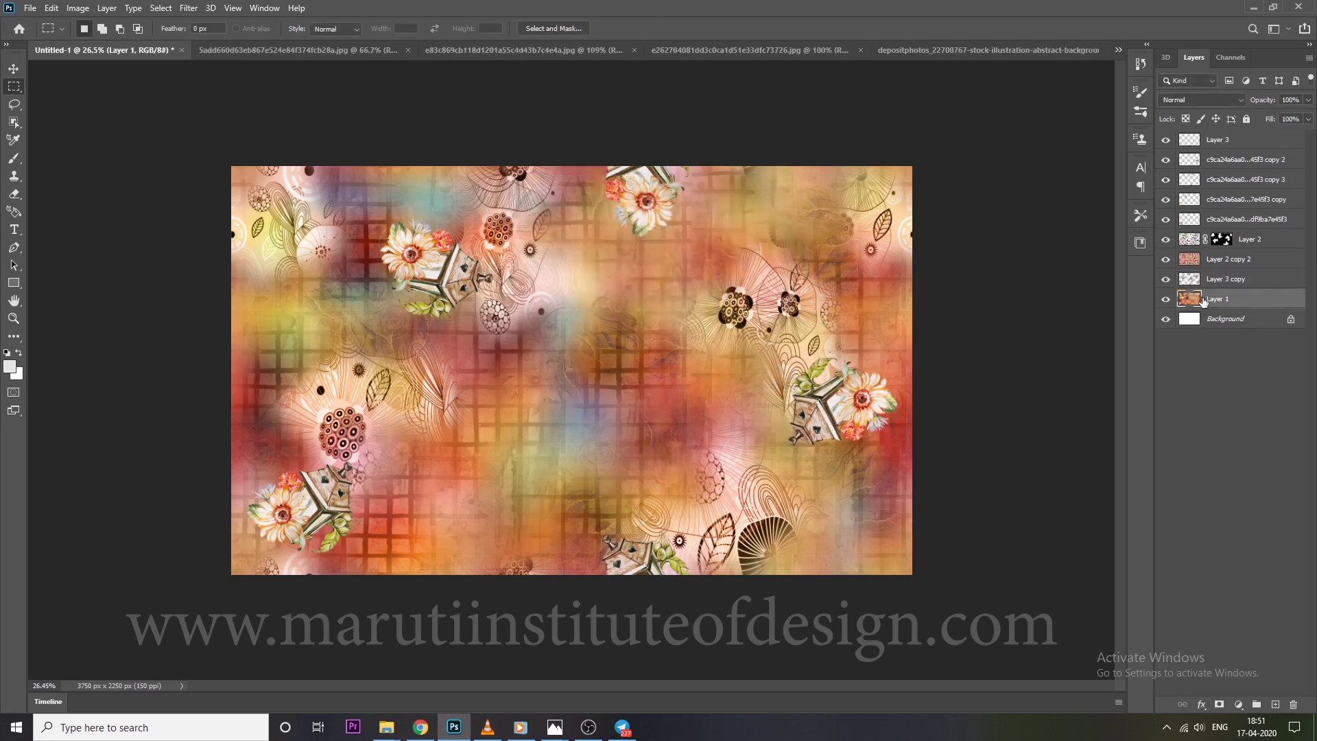
key(ctrl+b)
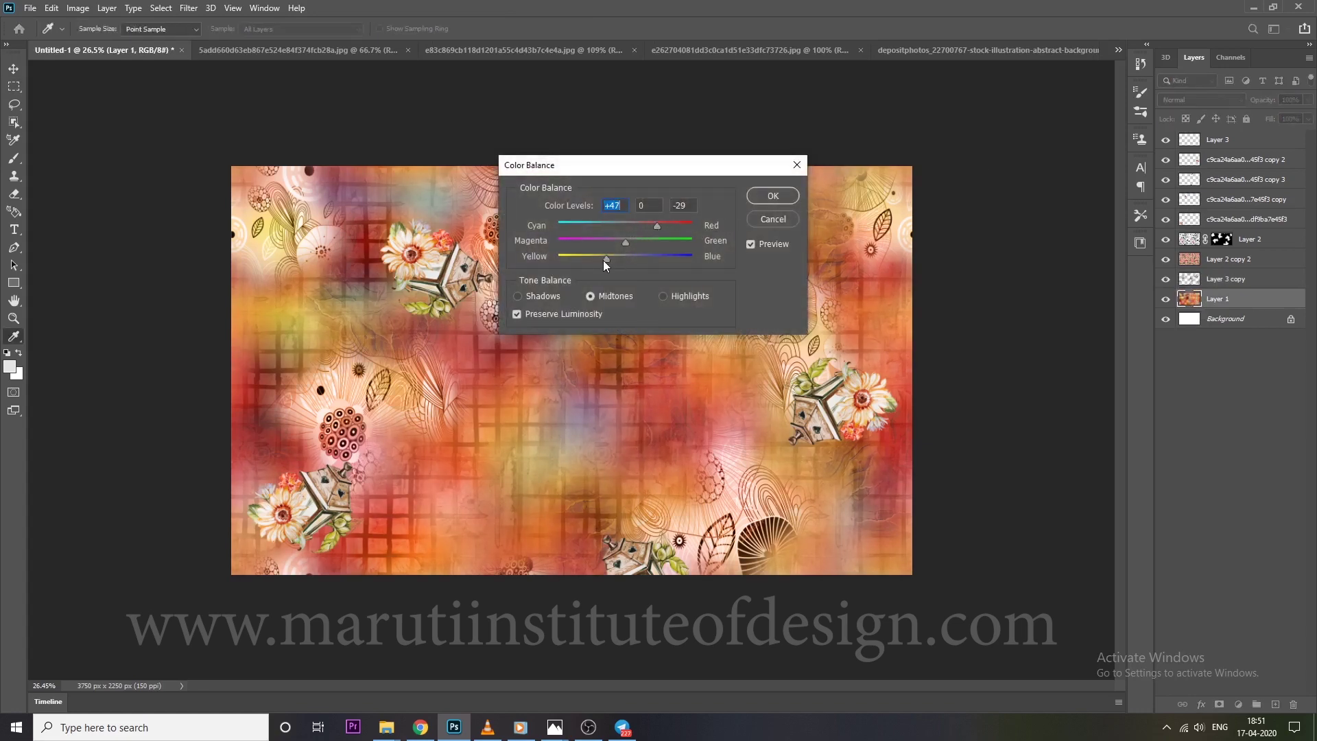
mouse_move(603, 260)
mouse_down()
mouse_move(591, 237)
mouse_move(616, 242)
mouse_move(618, 259)
mouse_up()
click(773, 195)
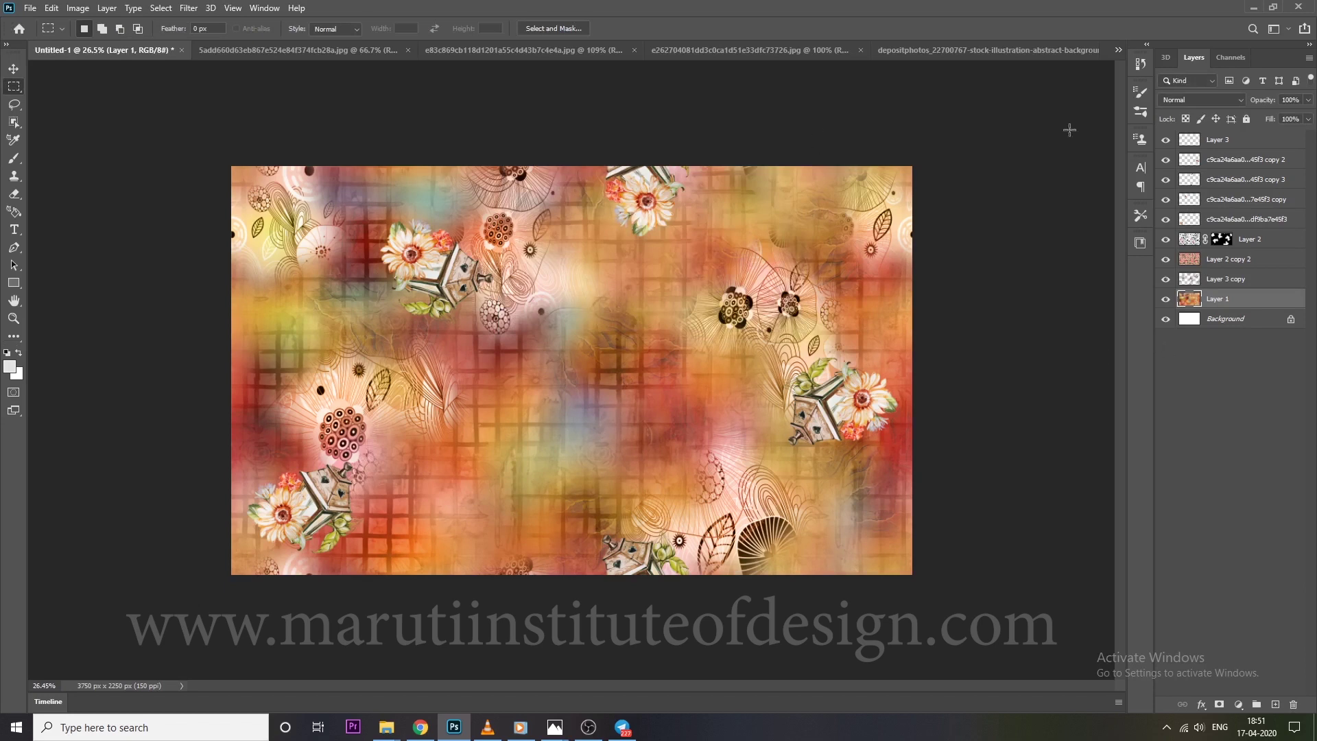
Add a Warming Filter (85) photo filter clipped to Layer 1 at about 40% density
click(1238, 704)
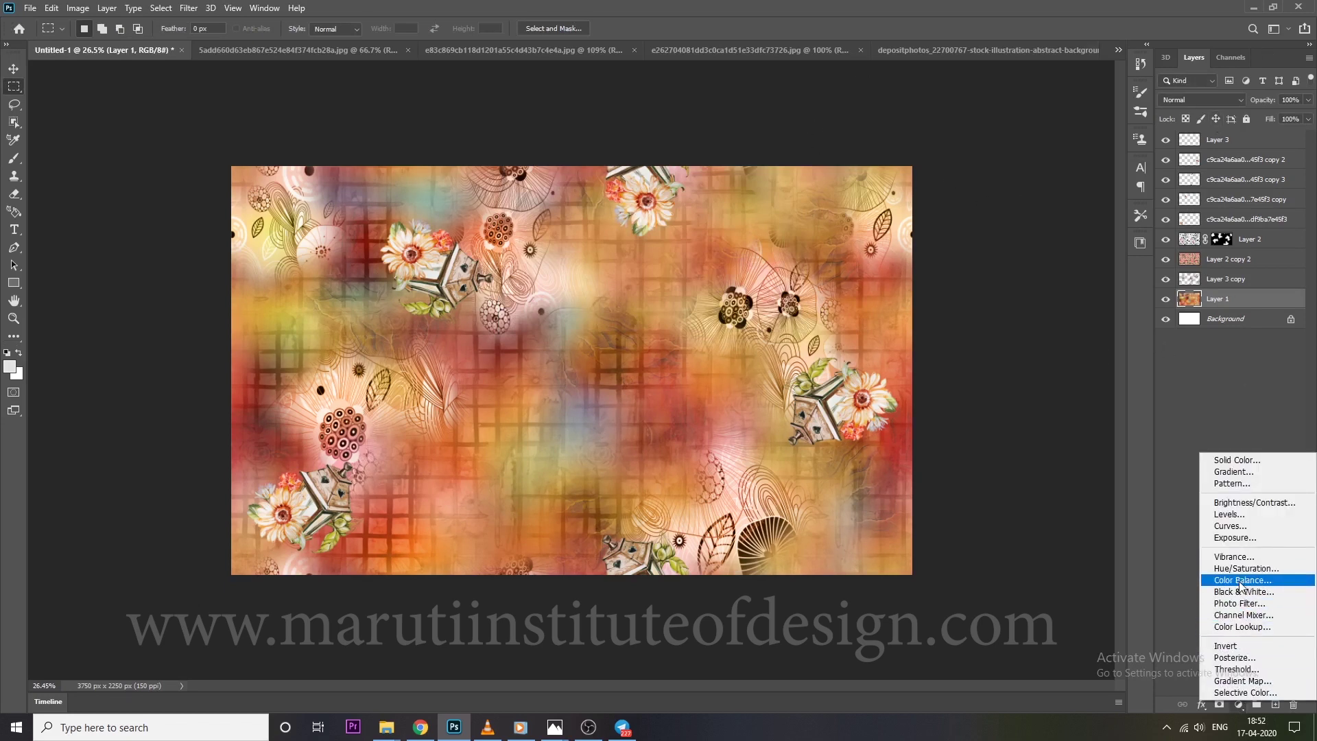
click(1241, 603)
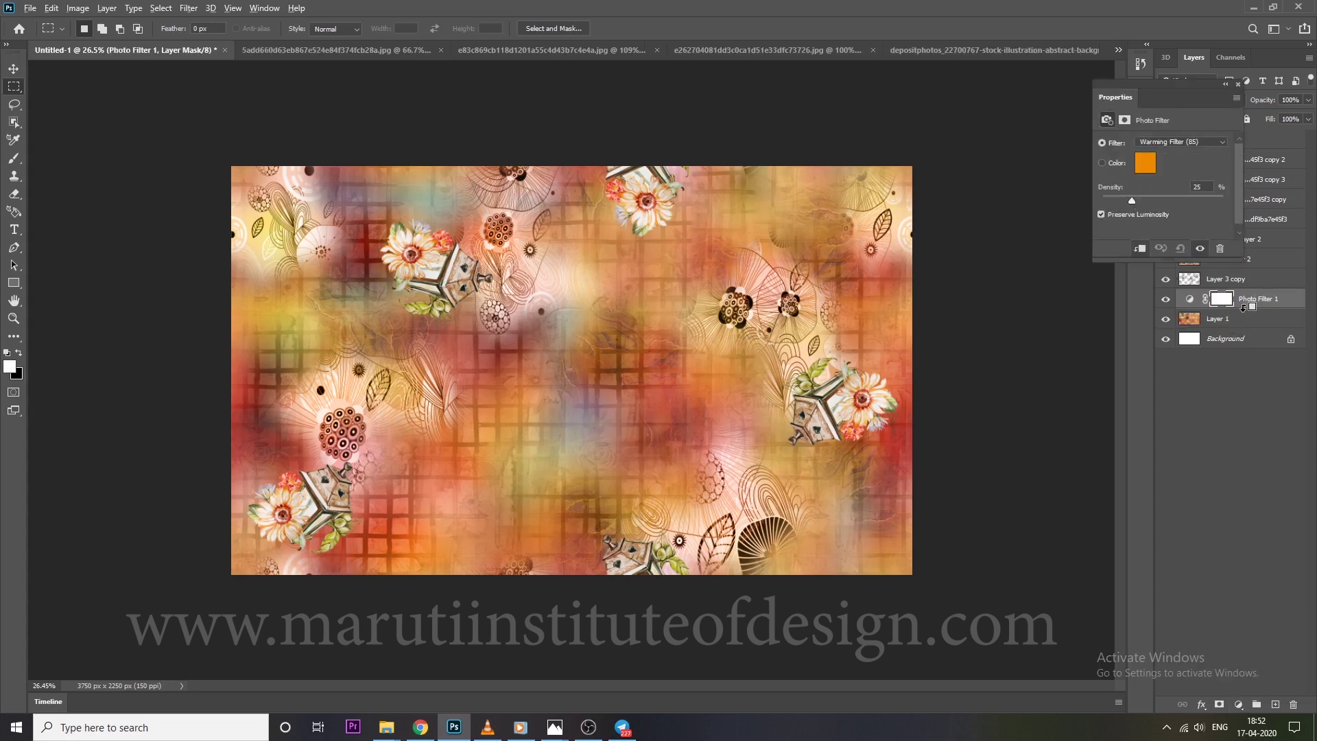
click(1139, 248)
click(1183, 206)
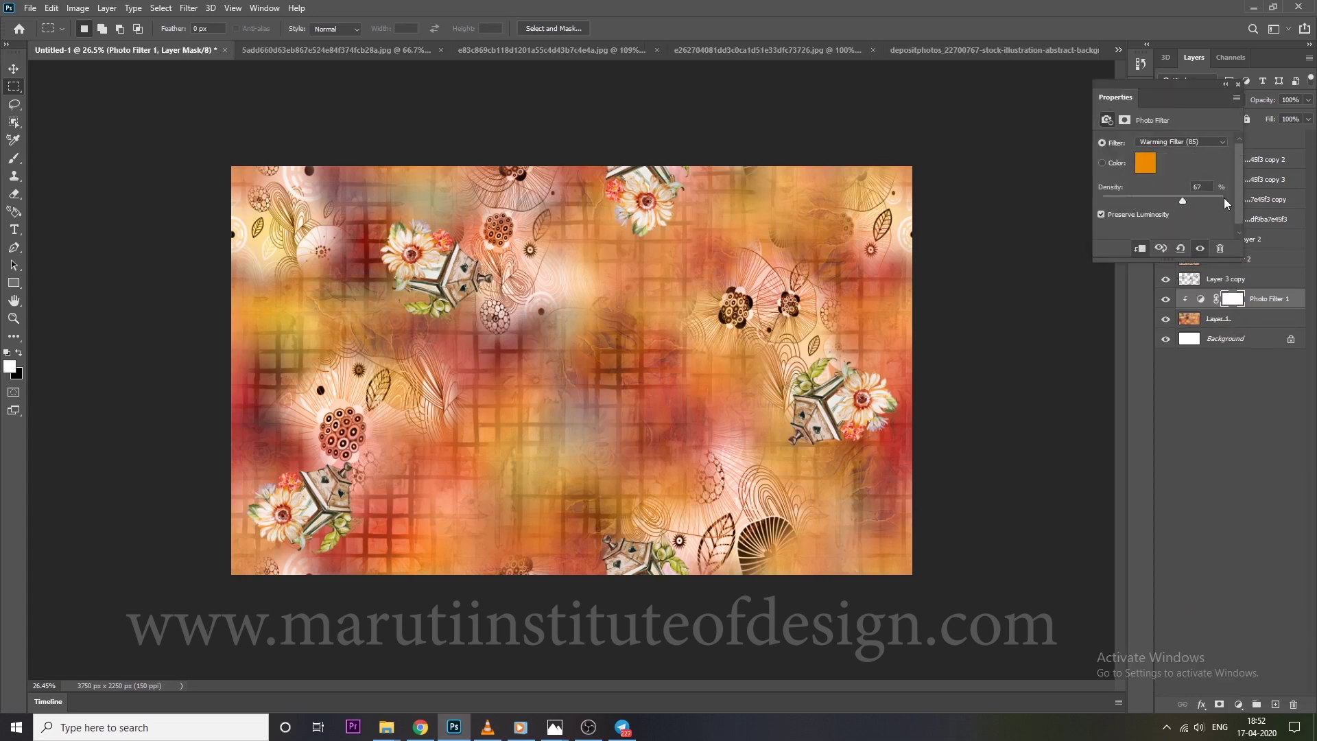
click(1237, 84)
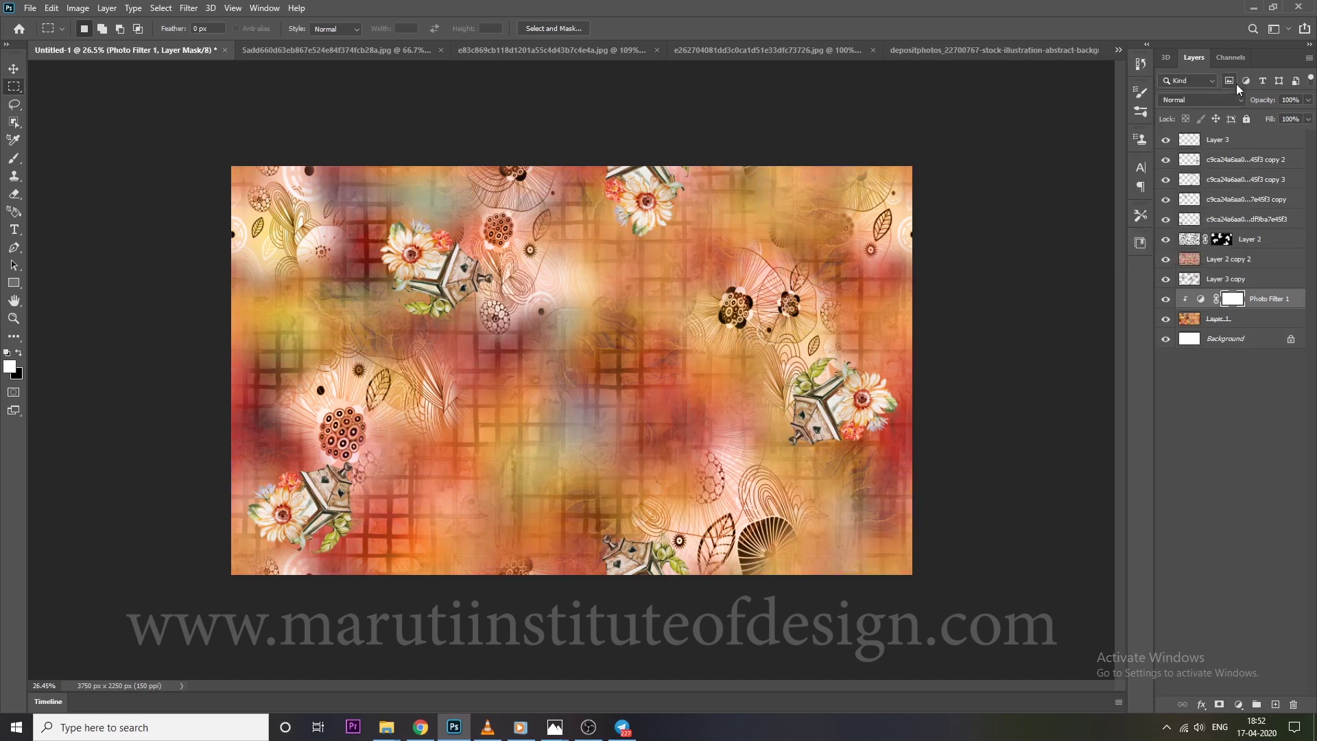
Scroll the Pinterest Flowers board and open the orange flower pin's details
click(421, 727)
click(408, 13)
click(126, 13)
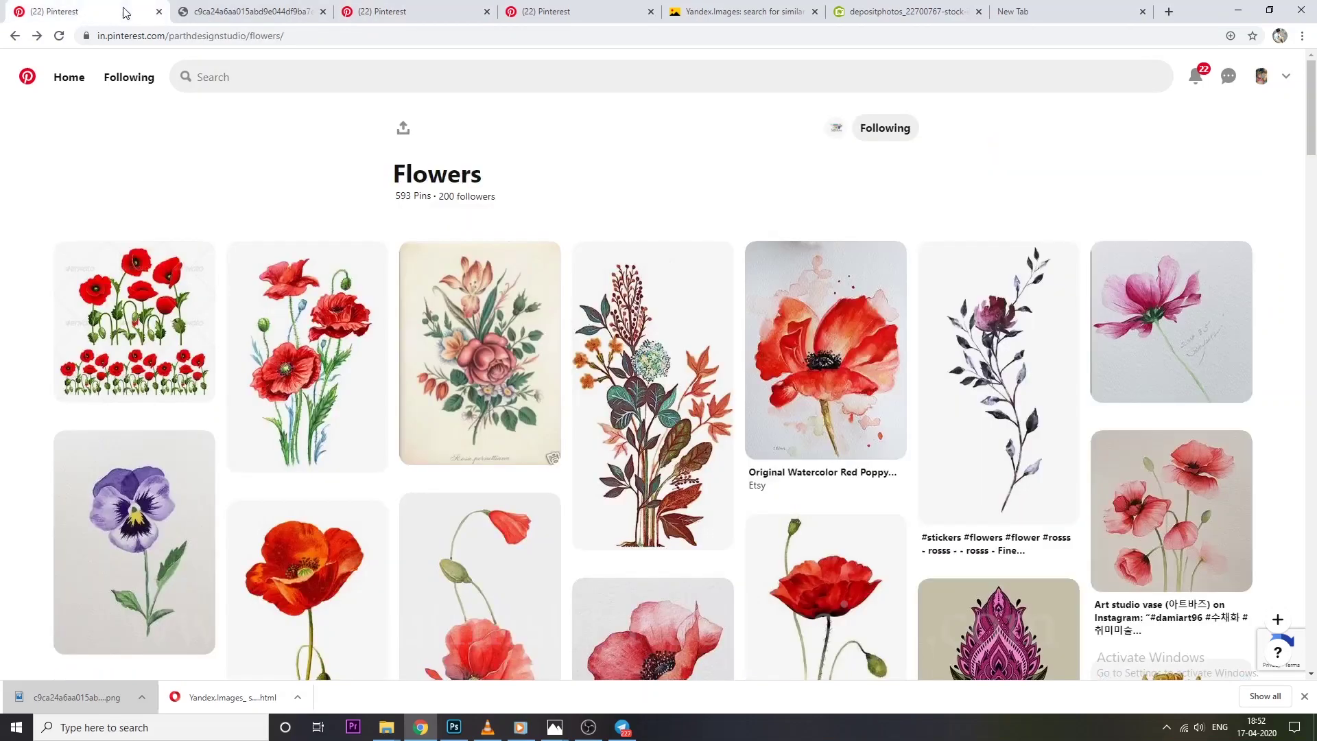
scroll(553, 337, down, 5)
scroll(642, 386, down, 4)
scroll(642, 386, down, 2)
scroll(653, 341, down, 6)
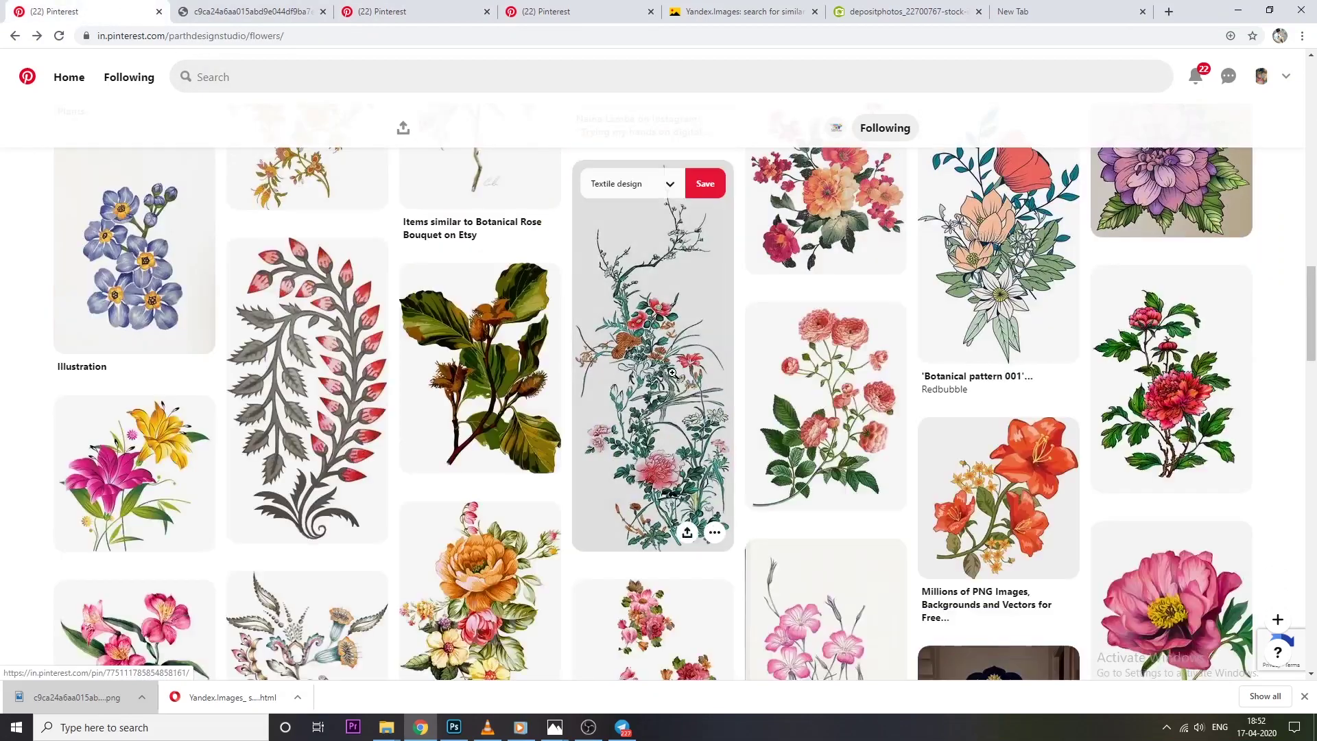
scroll(823, 425, down, 4)
scroll(823, 439, down, 4)
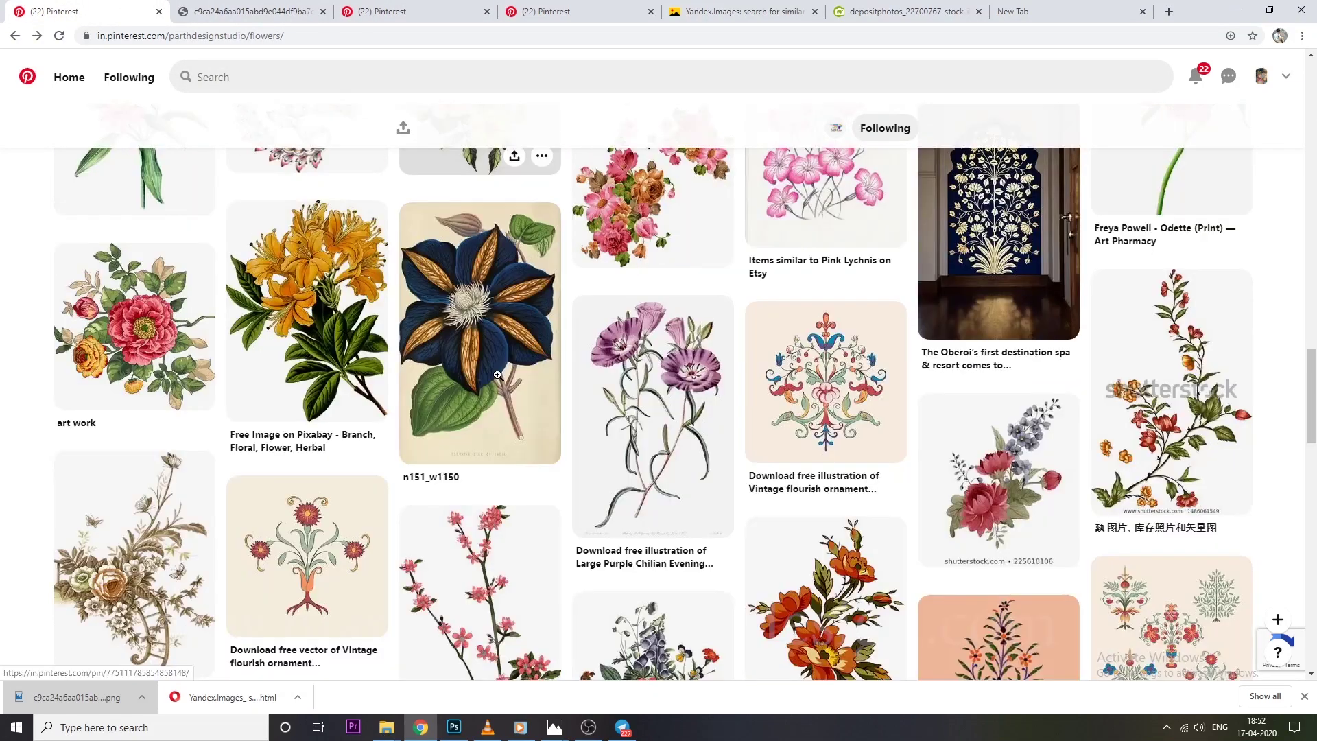
scroll(827, 461, down, 2)
scroll(417, 398, down, 3)
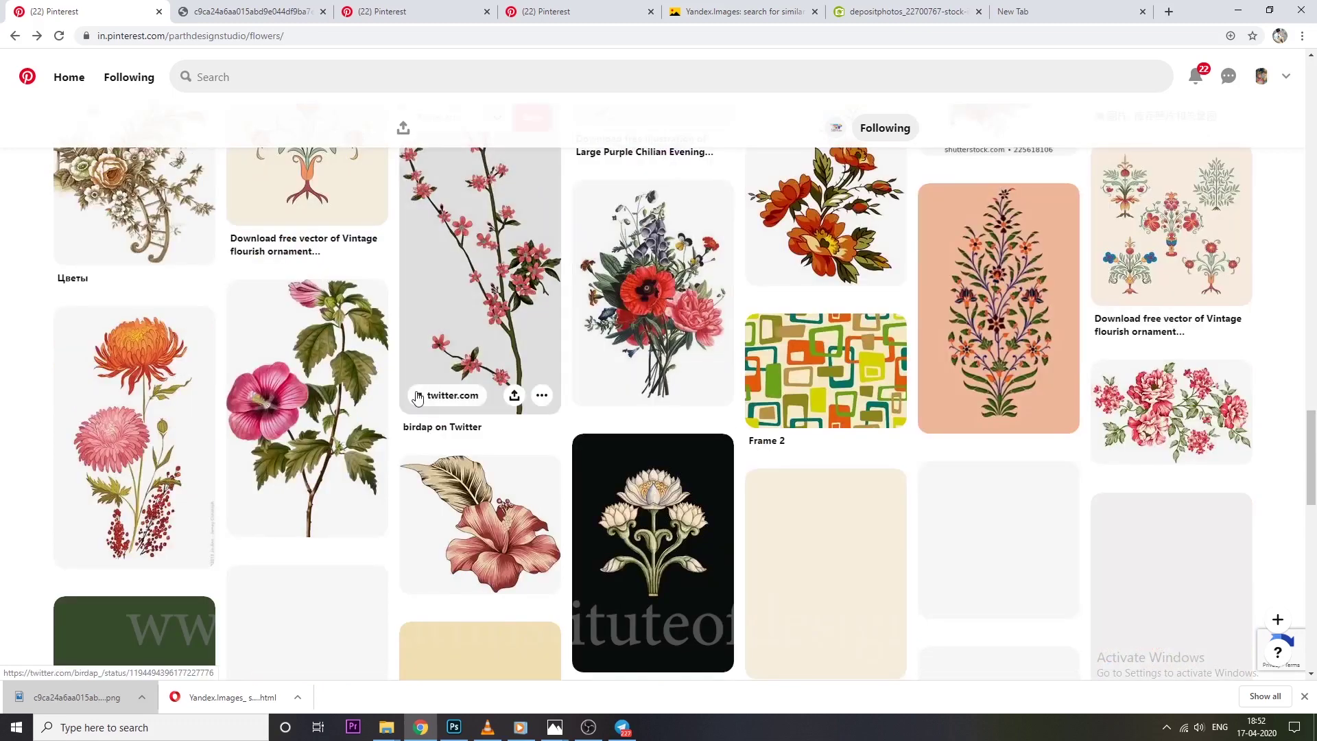
scroll(417, 398, up, 2)
click(775, 349)
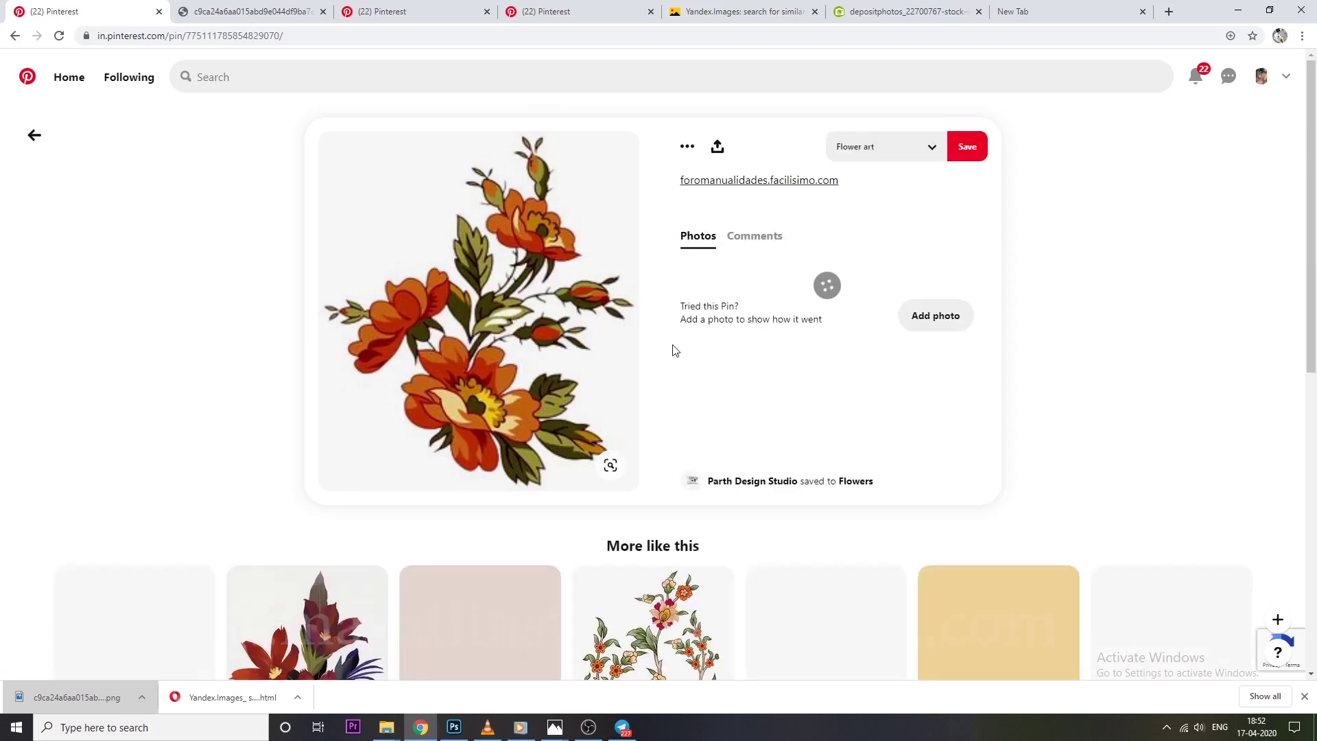
Scroll through the related floral pins beneath the orange flower pin
scroll(673, 350, down, 5)
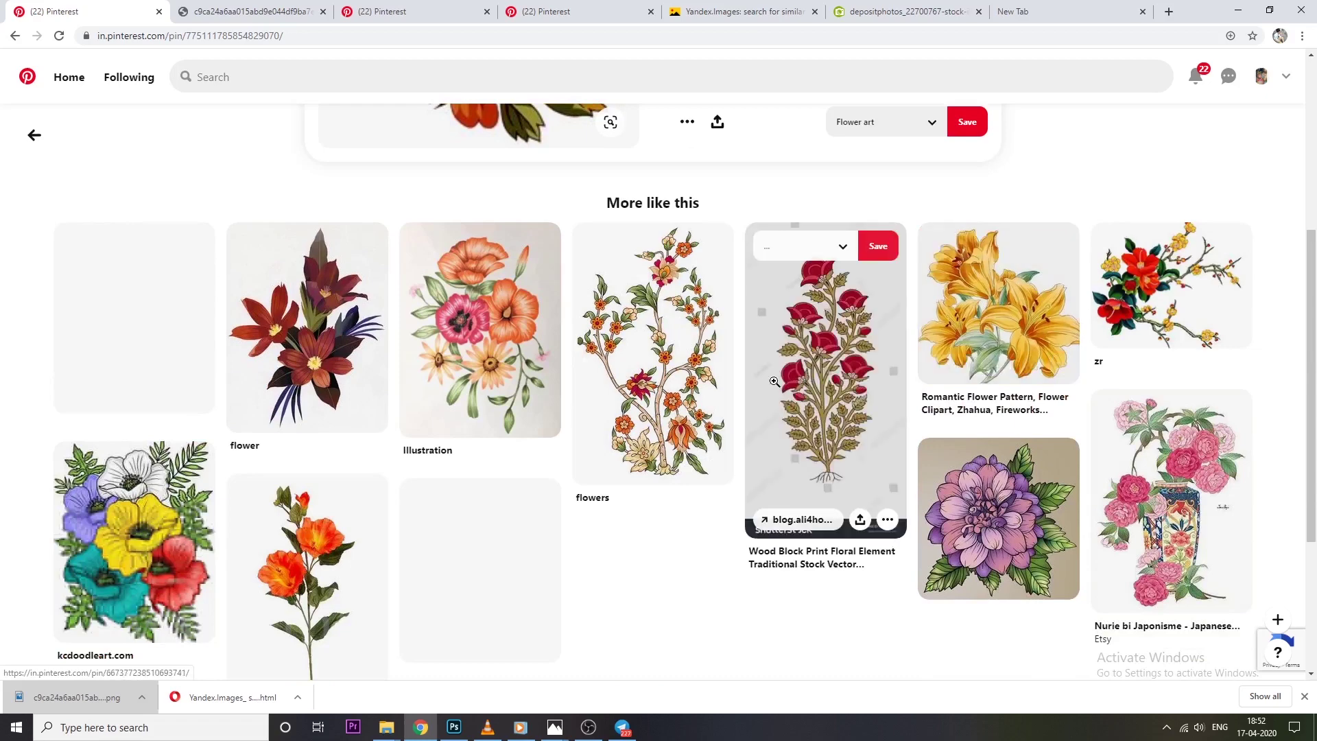
scroll(829, 390, down, 4)
scroll(829, 390, up, 3)
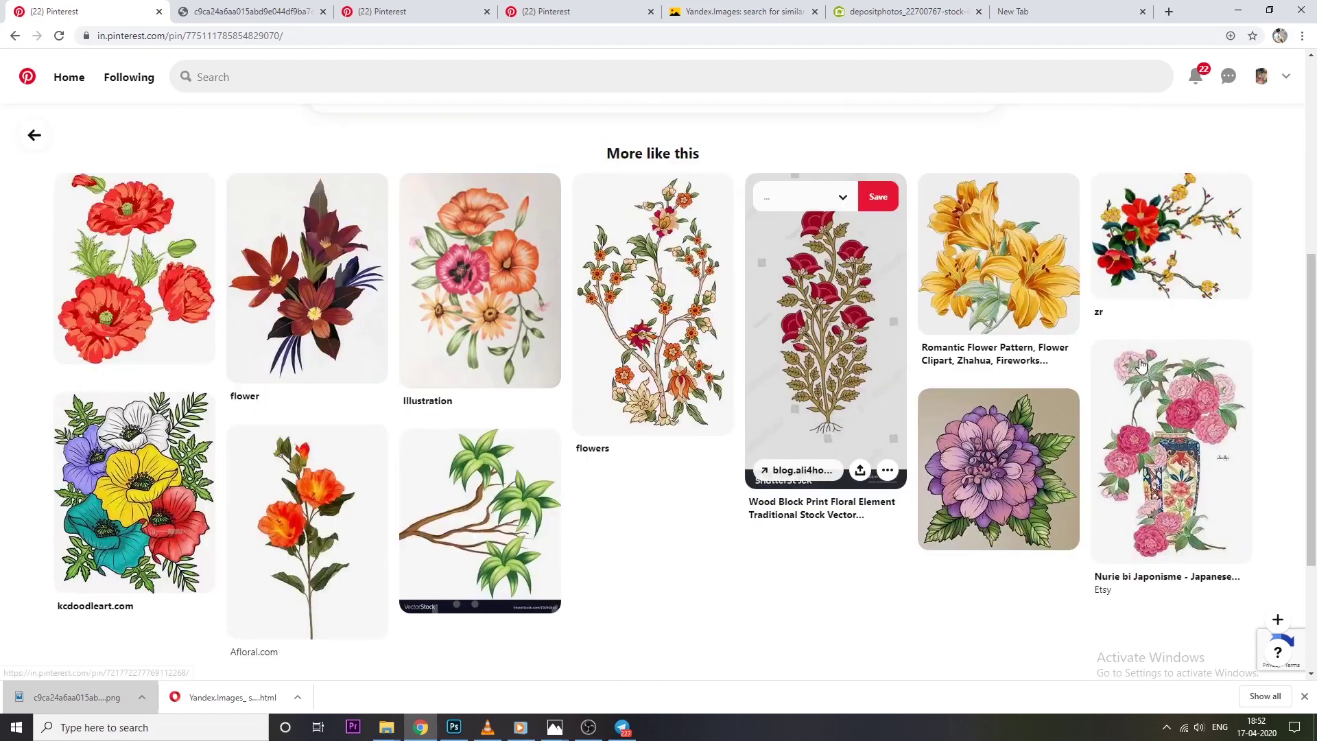
scroll(725, 366, down, 1)
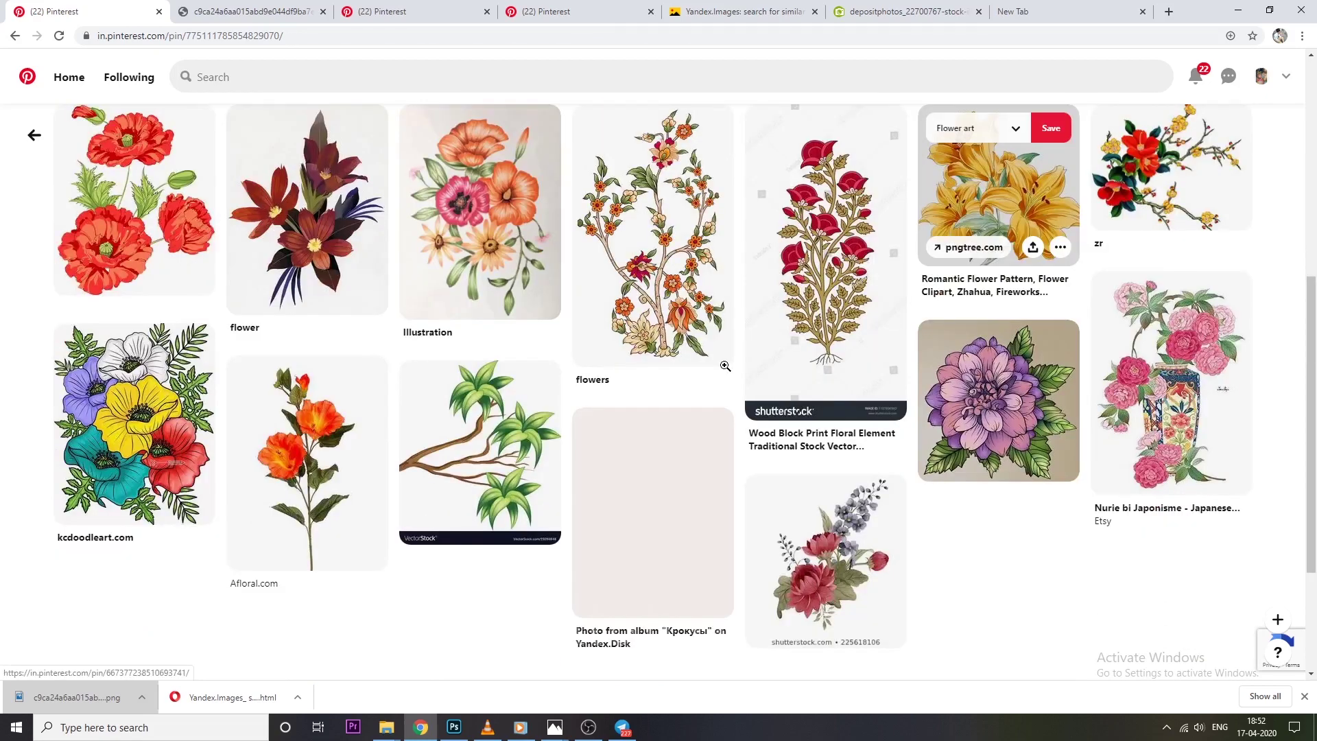
scroll(725, 365, down, 5)
scroll(654, 388, down, 5)
scroll(652, 485, up, 3)
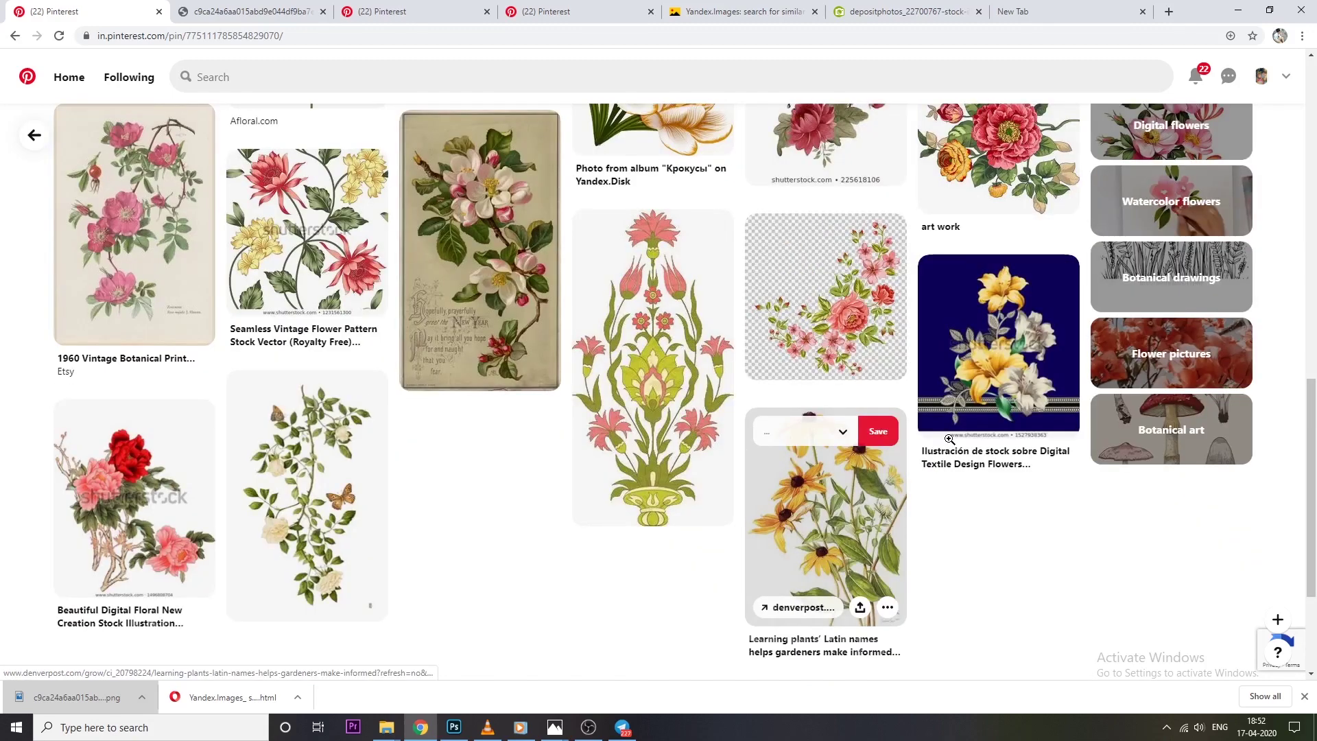
scroll(949, 439, up, 3)
scroll(467, 473, up, 3)
scroll(467, 473, up, 3)
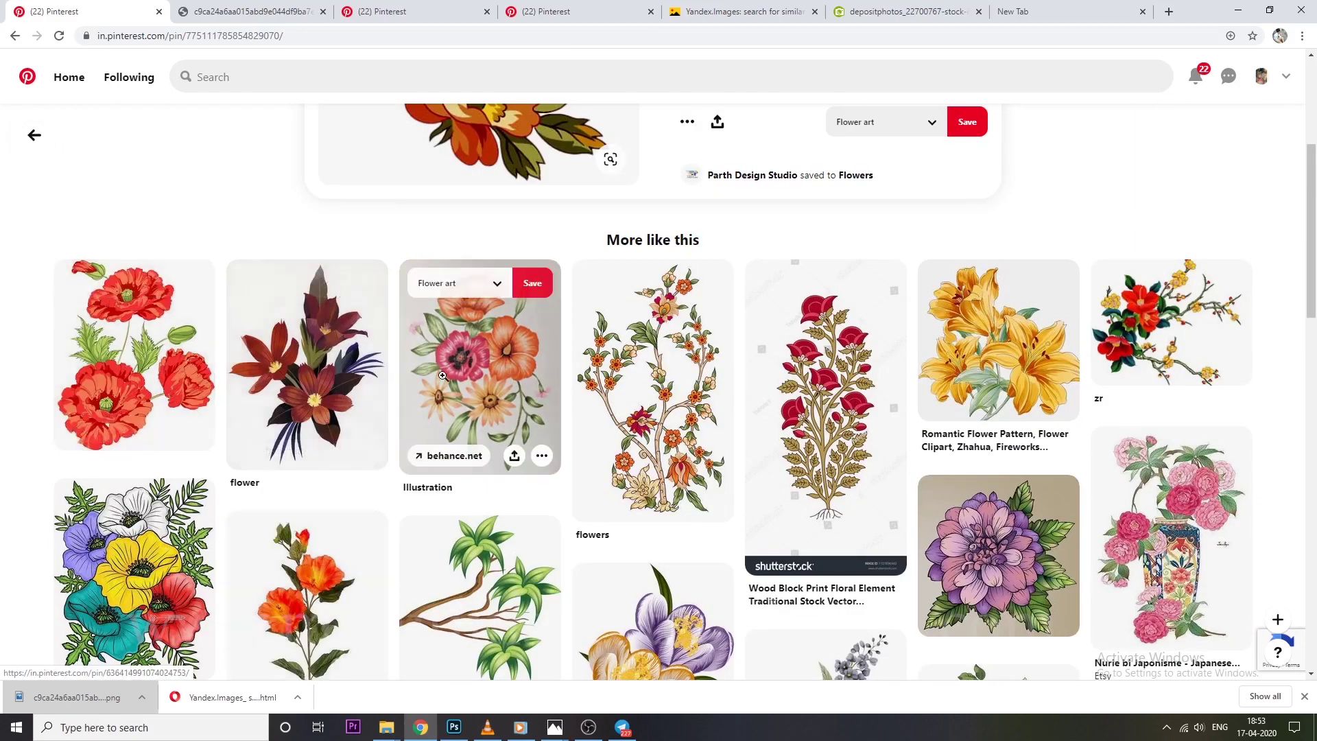
scroll(1115, 350, down, 10)
scroll(986, 219, down, 2)
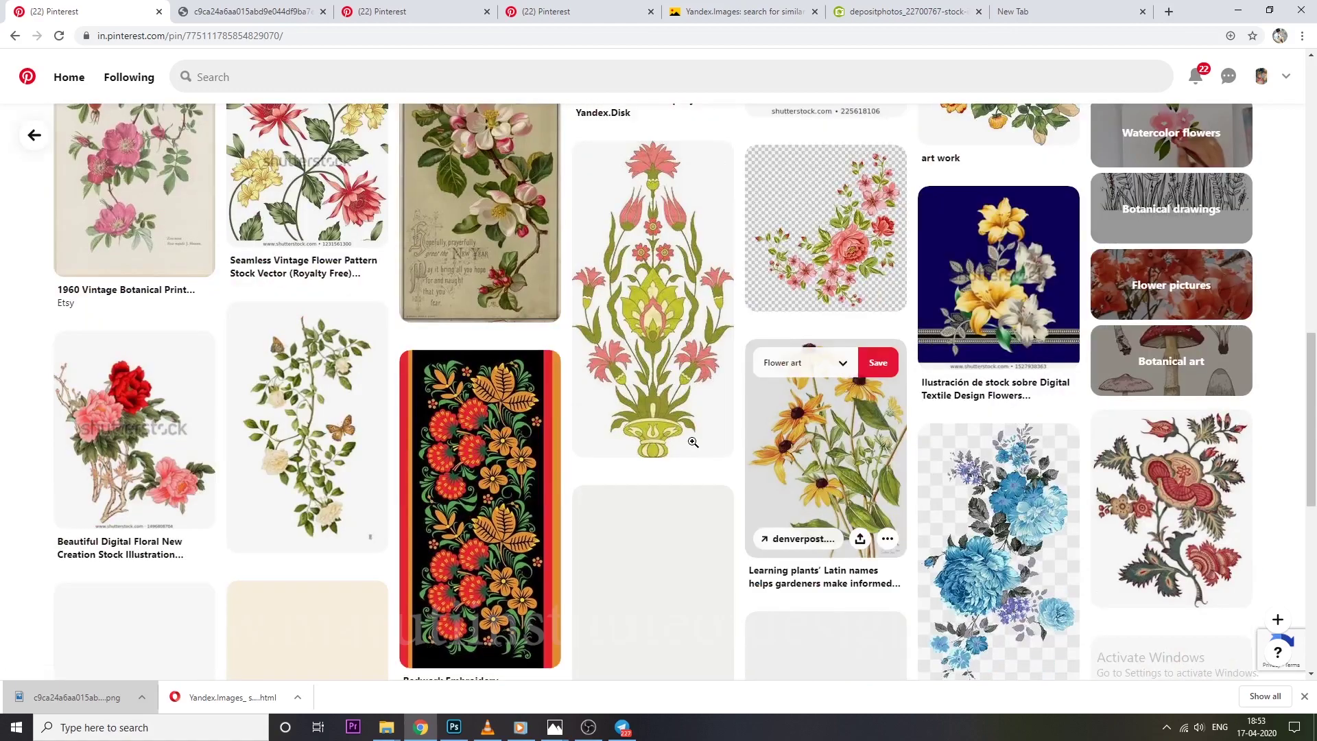
scroll(663, 434, down, 3)
mouse_move(480, 508)
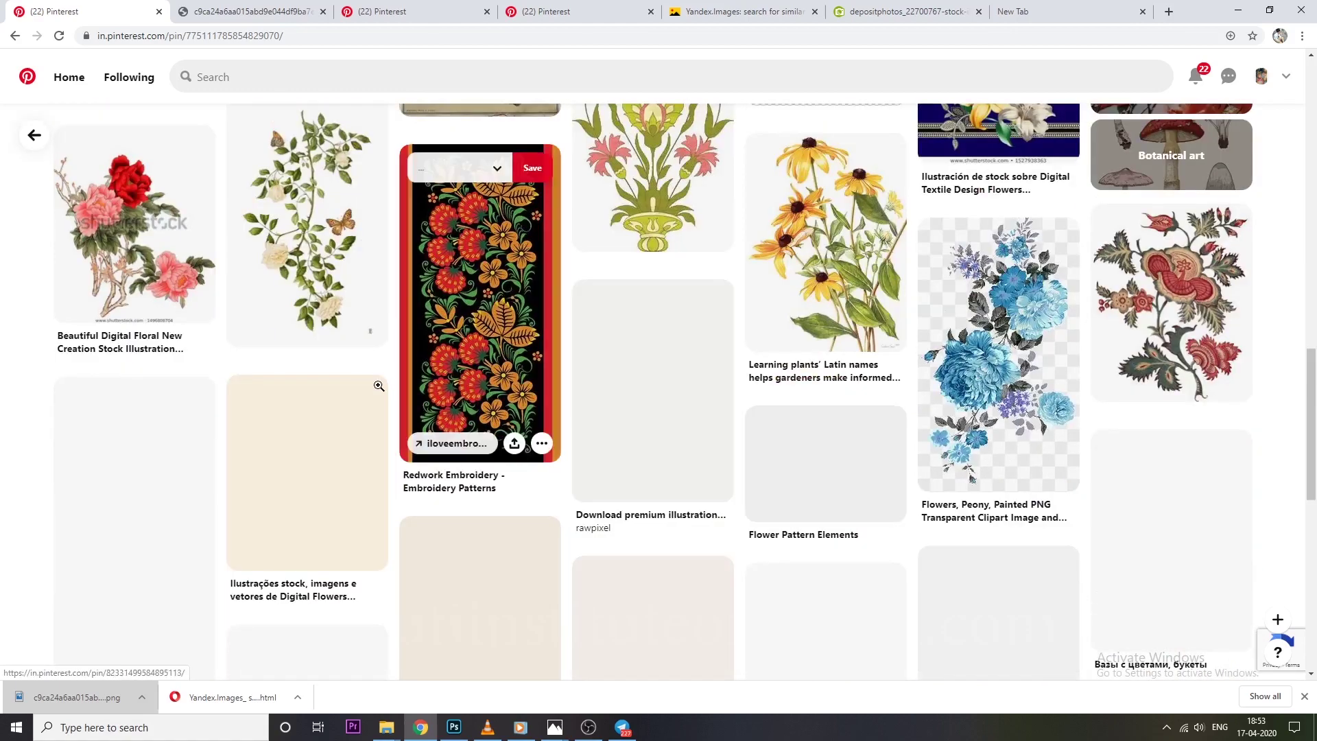
scroll(528, 414, down, 1)
scroll(524, 434, down, 6)
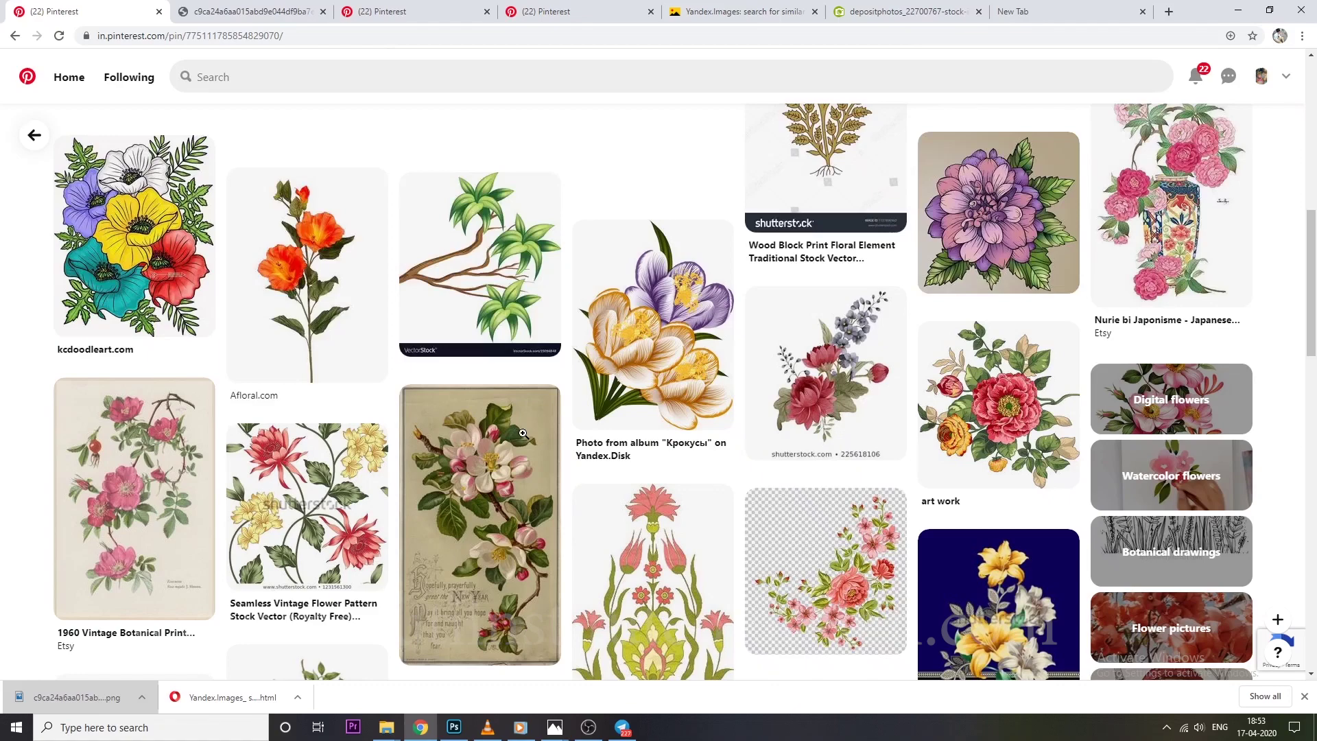
scroll(523, 433, up, 5)
scroll(625, 368, down, 6)
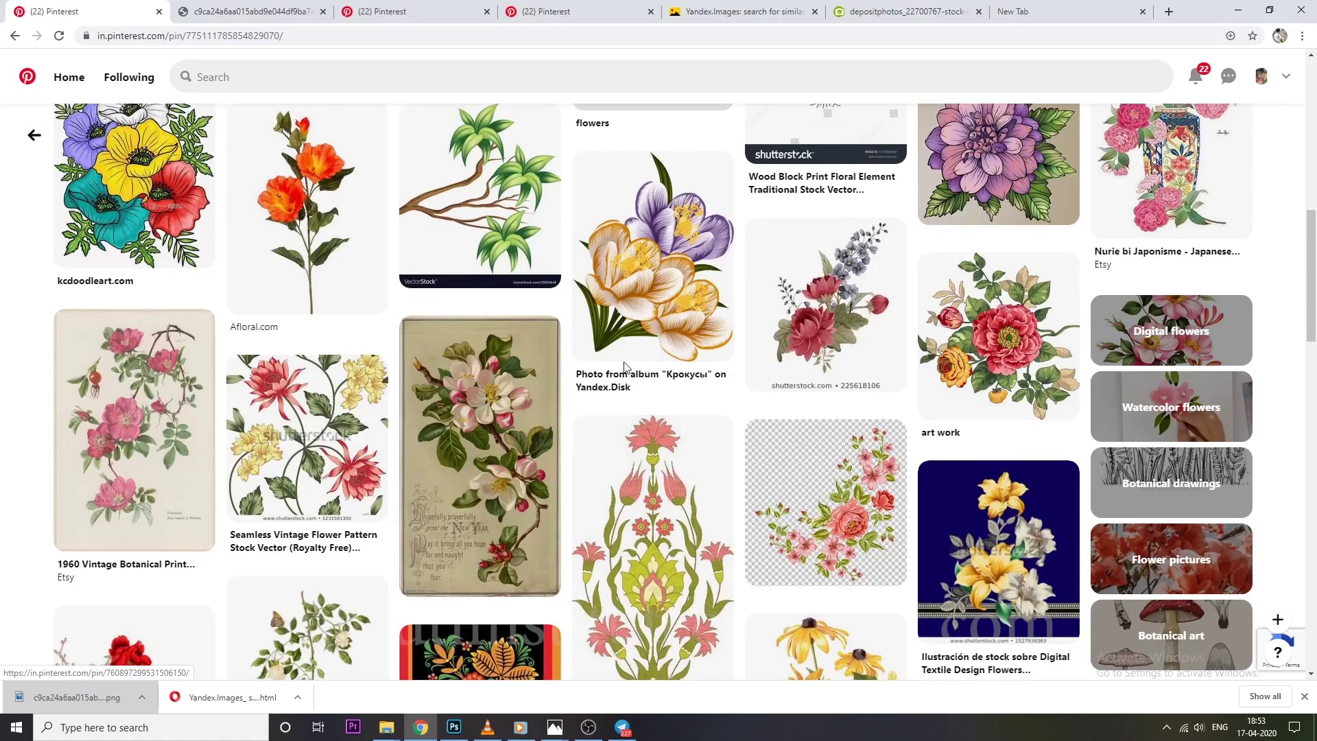
scroll(625, 369, down, 10)
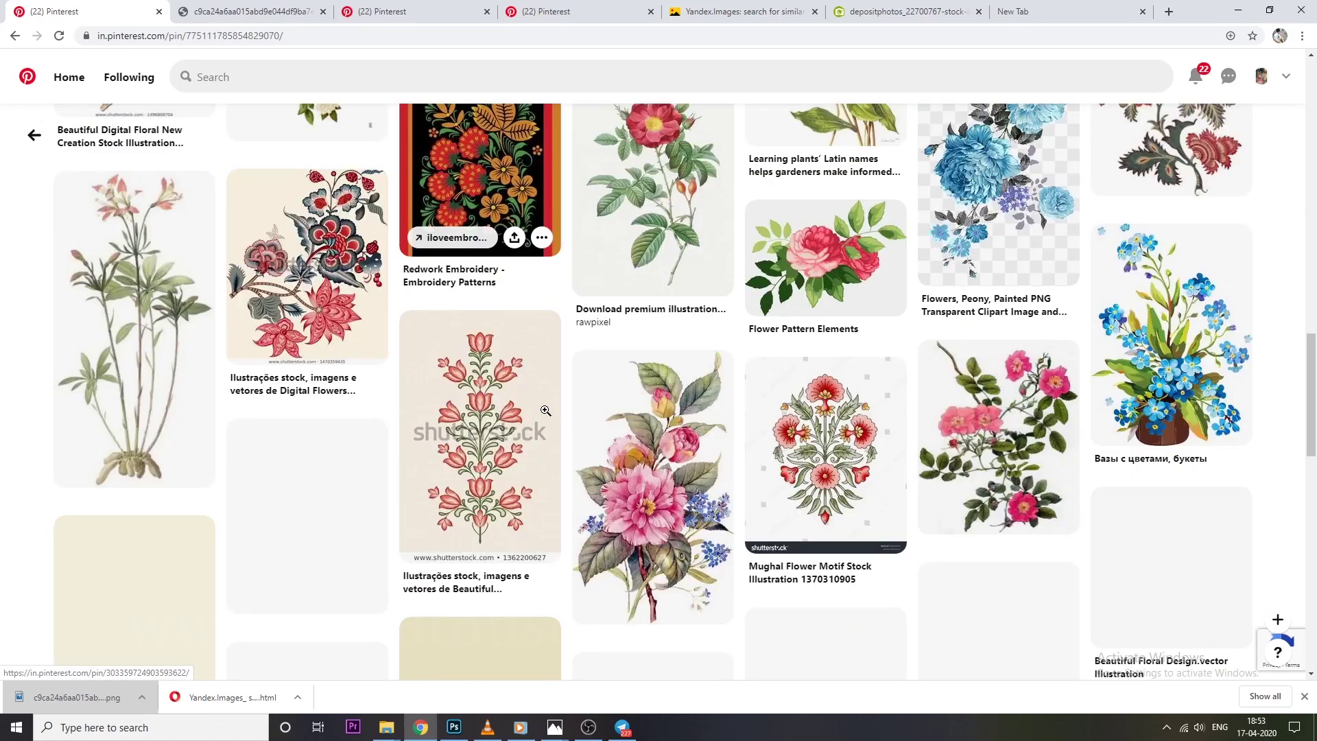
Open the painted pink bouquet pin and its source page in a new tab
click(707, 491)
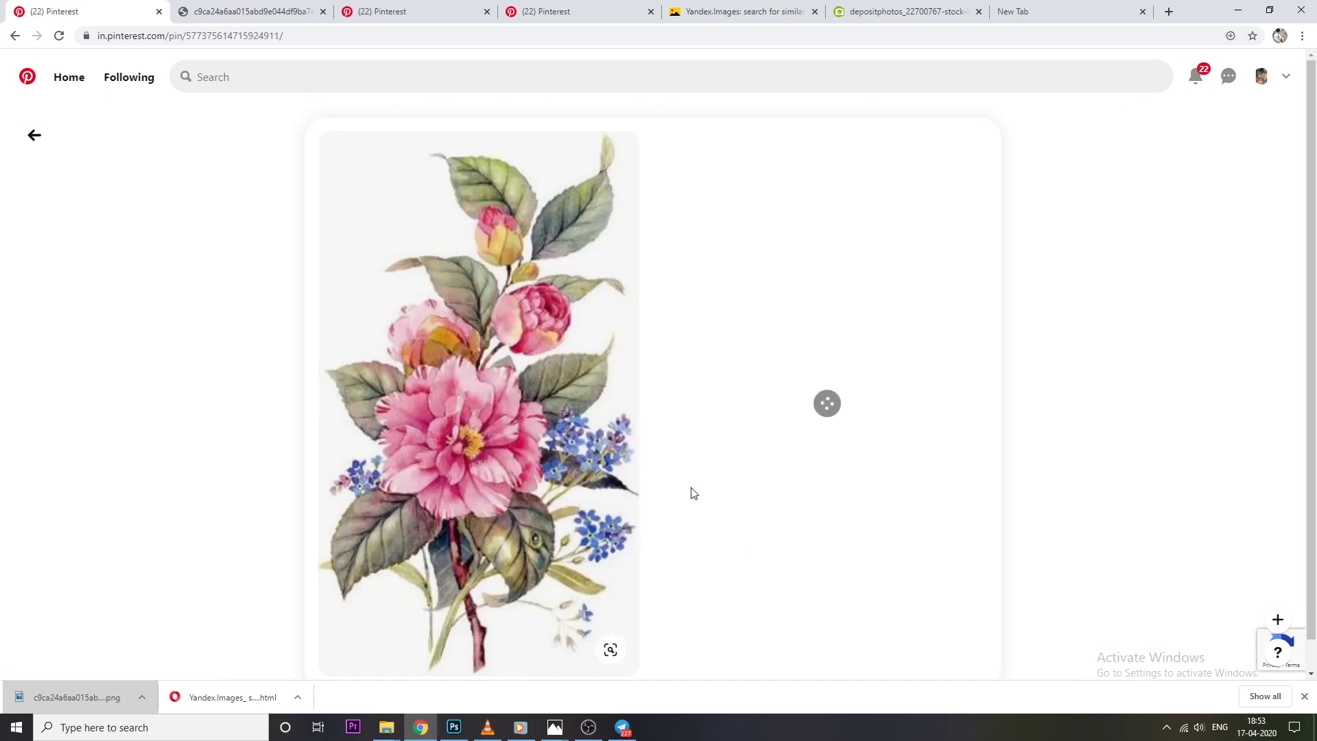
click(460, 301)
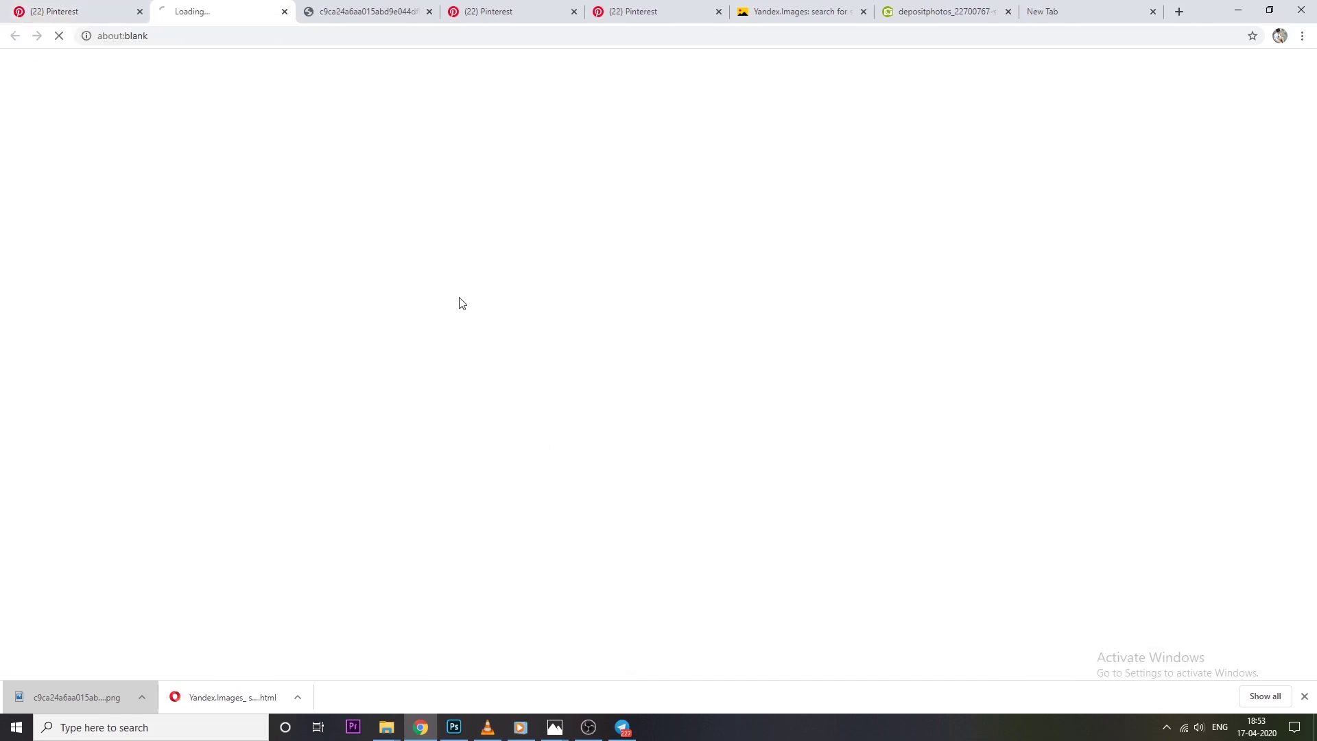
click(103, 11)
scroll(658, 411, down, 10)
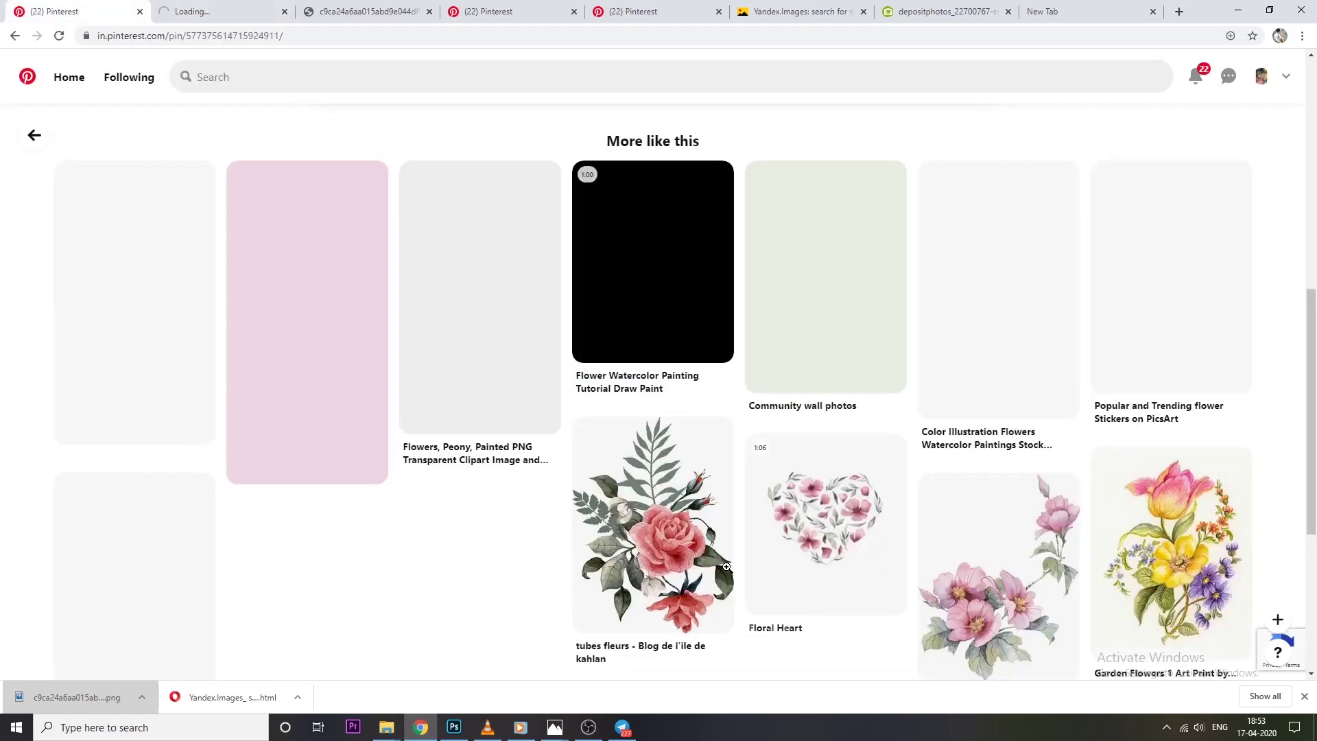
Open the red rose bouquet pin and drag its image into Yandex similar-image search
click(677, 549)
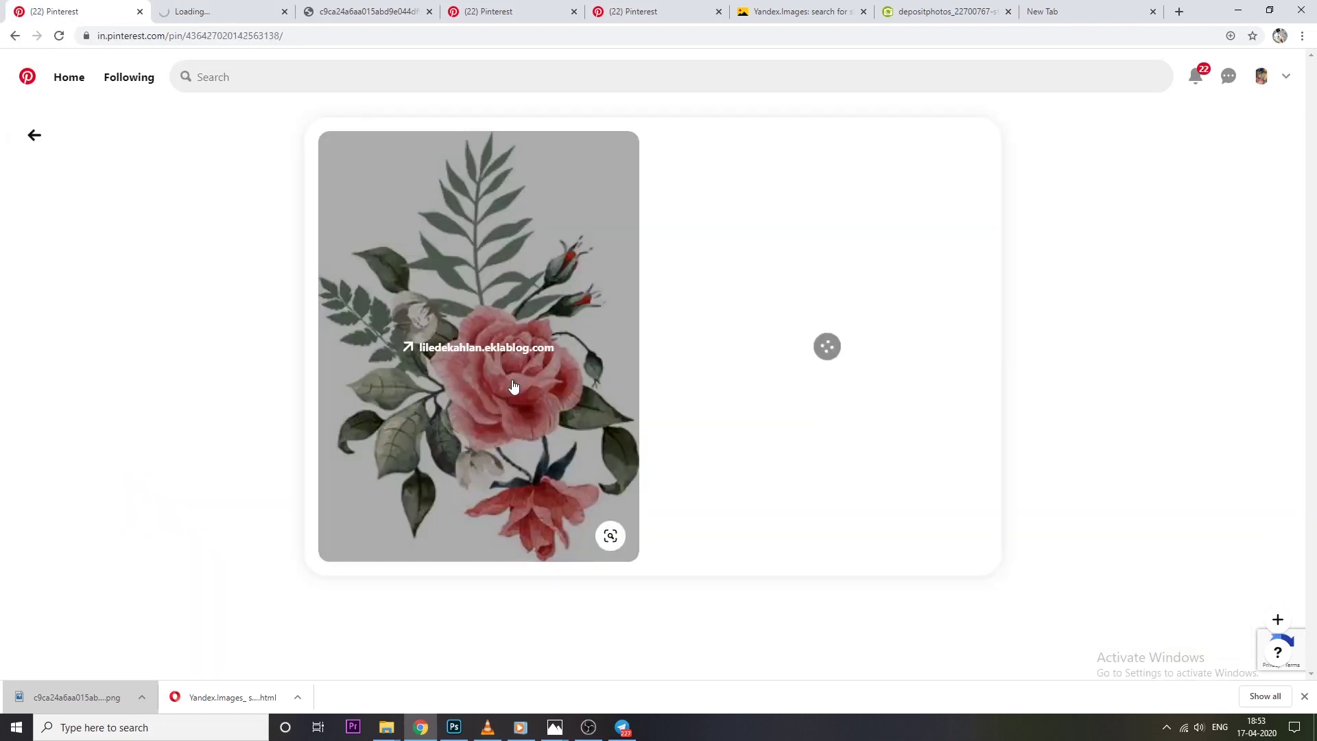
click(513, 386)
click(210, 12)
key(ctrl+Tab)
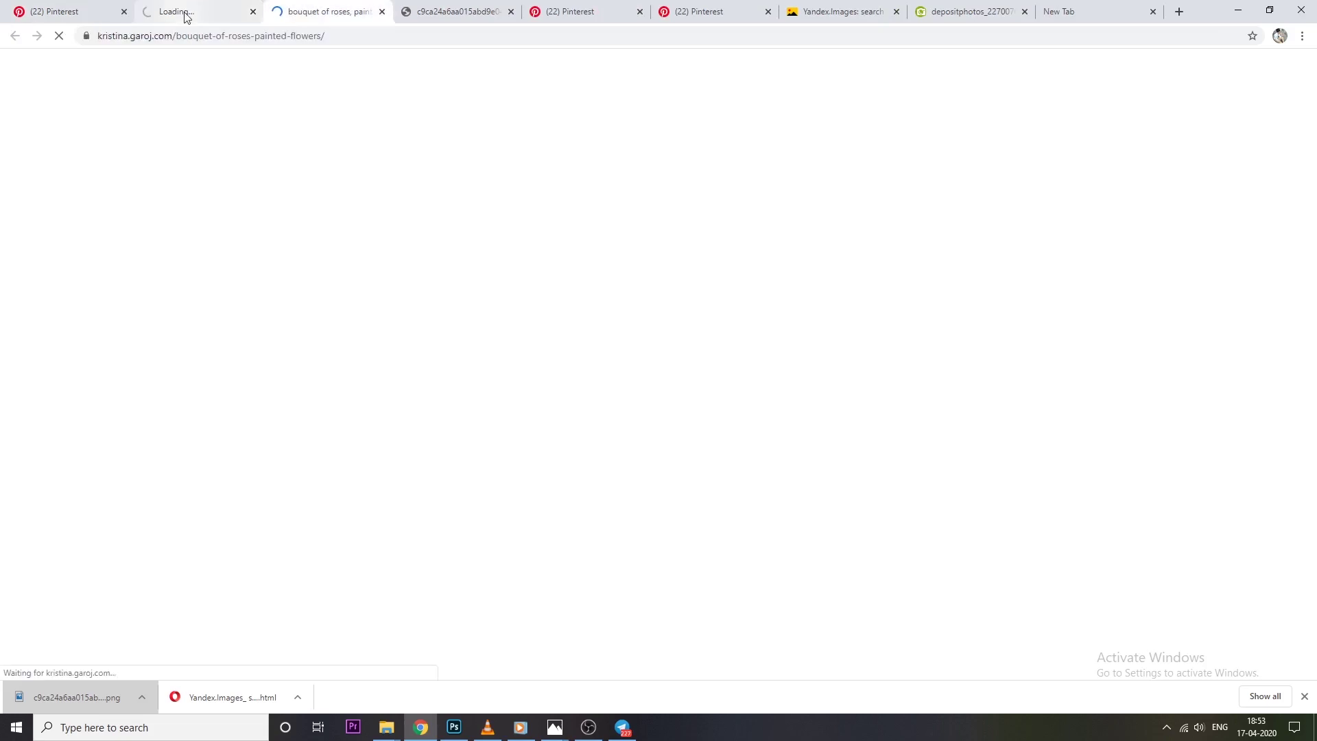
key(ctrl+1)
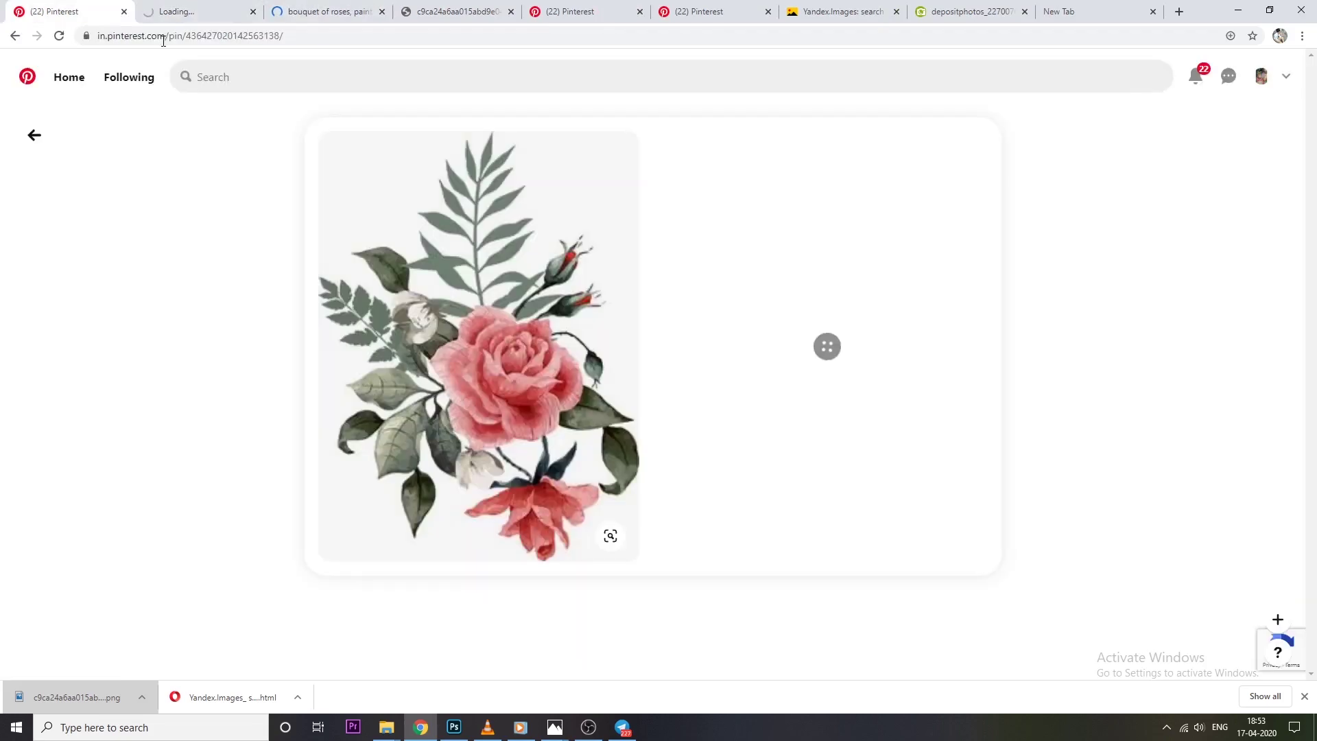
mouse_move(480, 343)
mouse_down()
mouse_move(314, 151)
mouse_move(281, 79)
mouse_move(286, 89)
mouse_up()
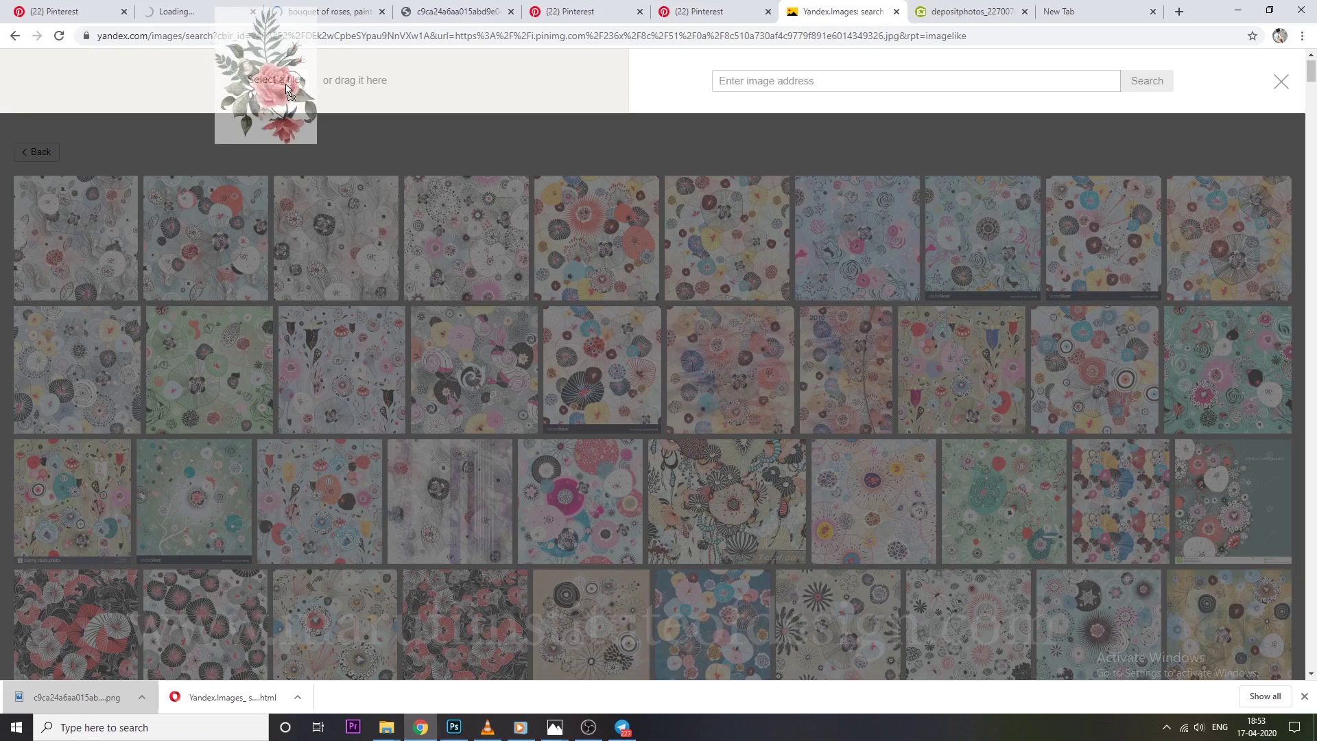
Compare the eklablog source page with a larger red rose image opened in a new tab
drag(287, 89, 538, 360)
scroll(538, 360, up, 3)
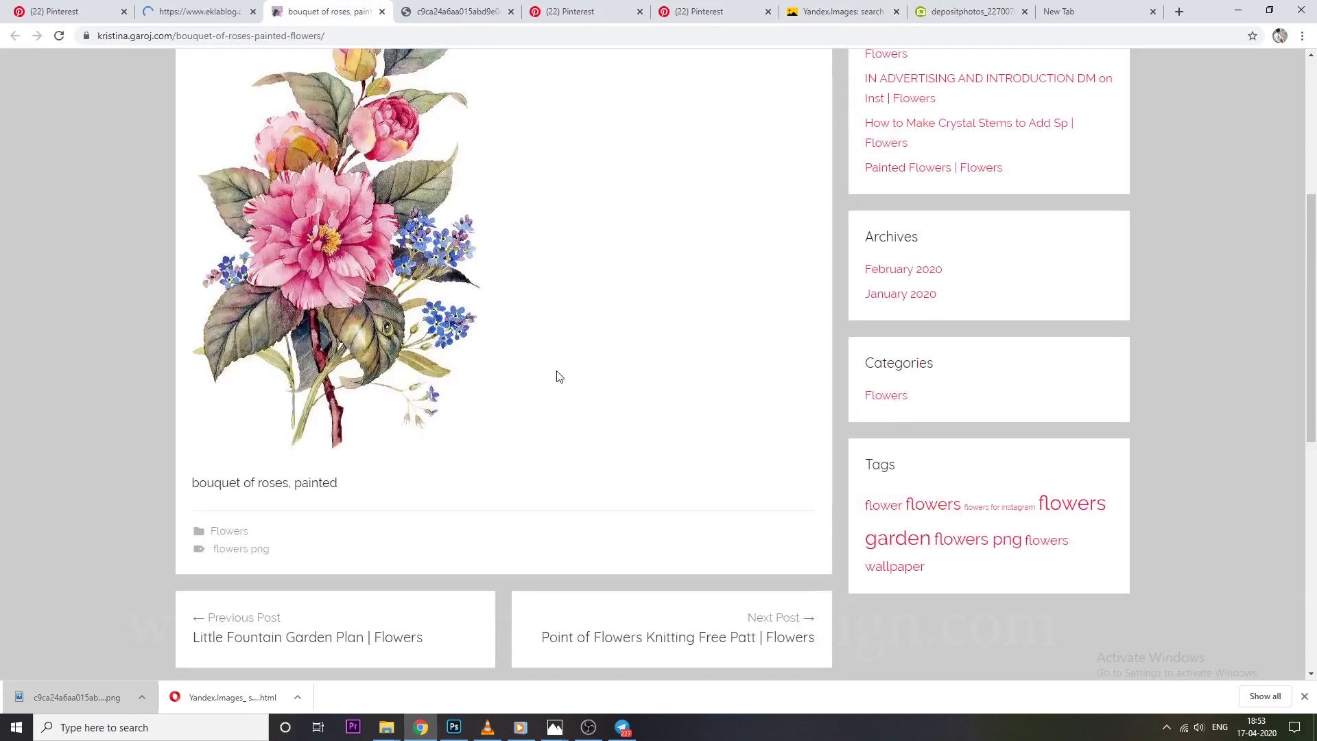
click(199, 11)
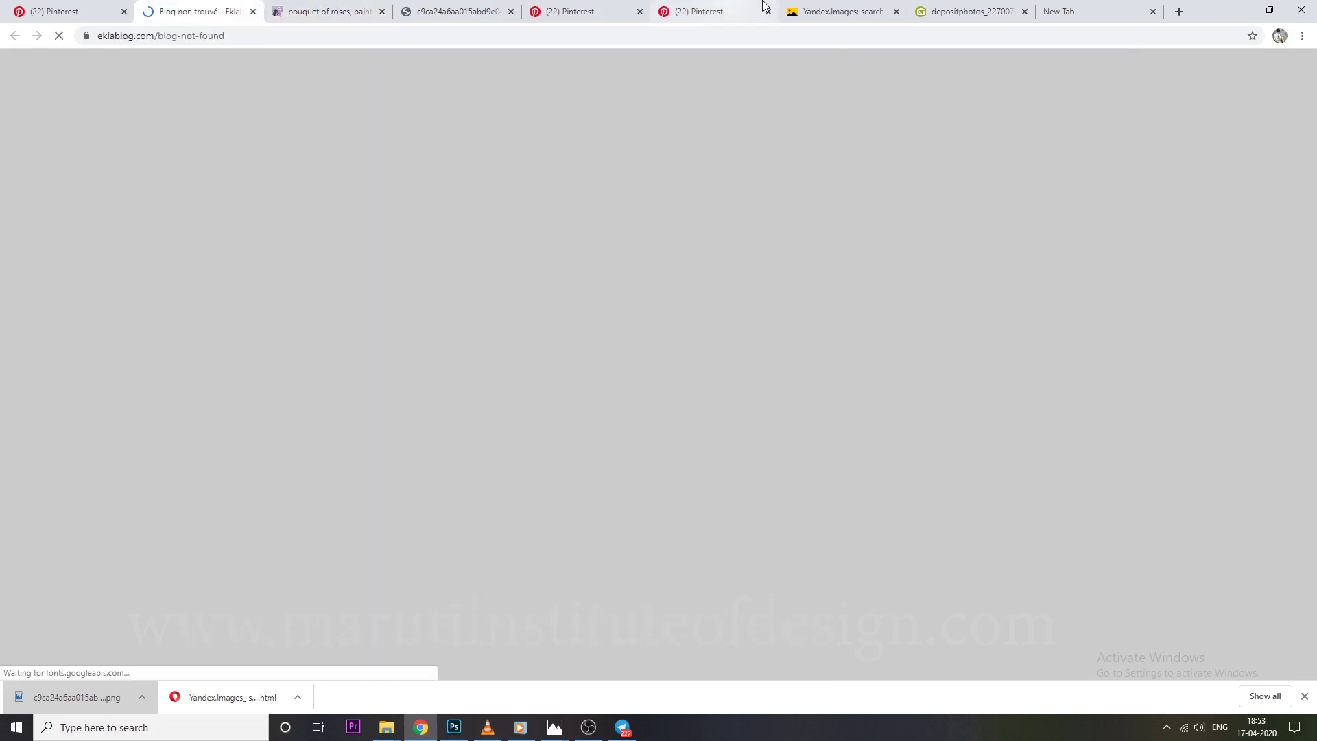
click(842, 11)
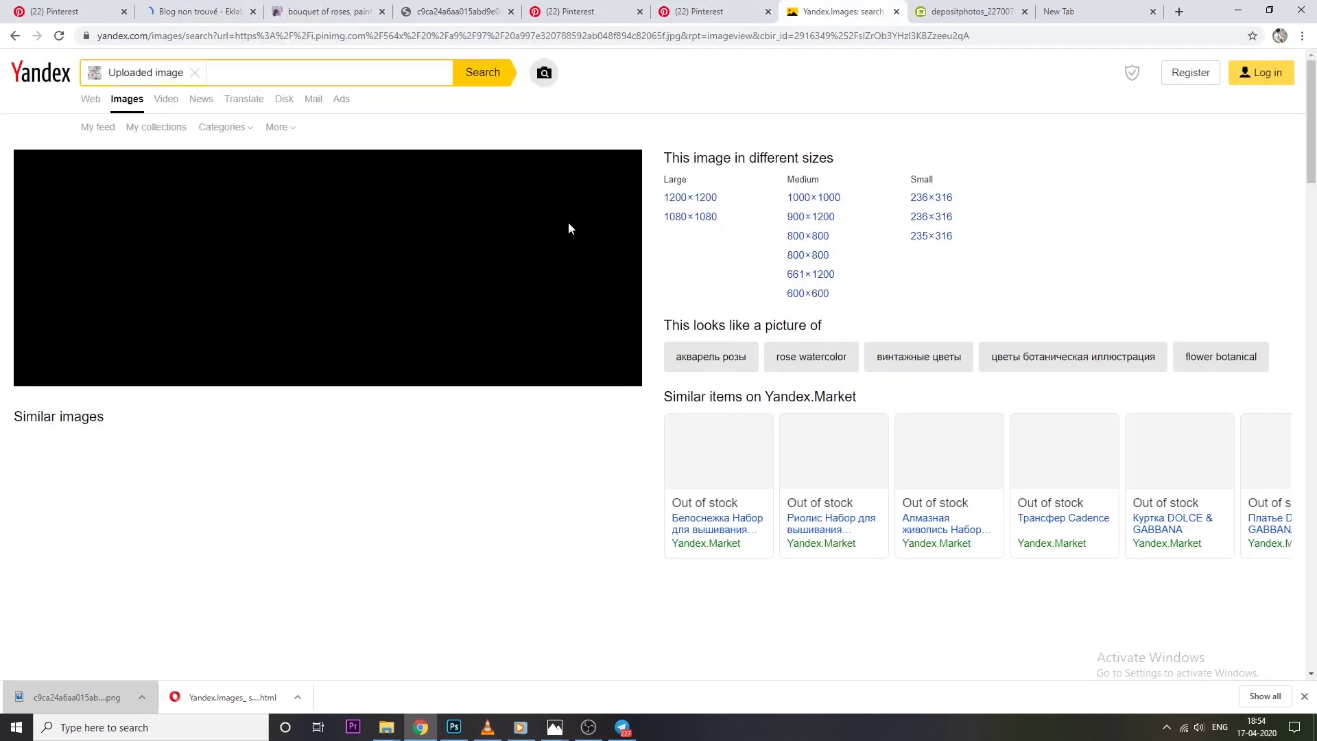
click(697, 198)
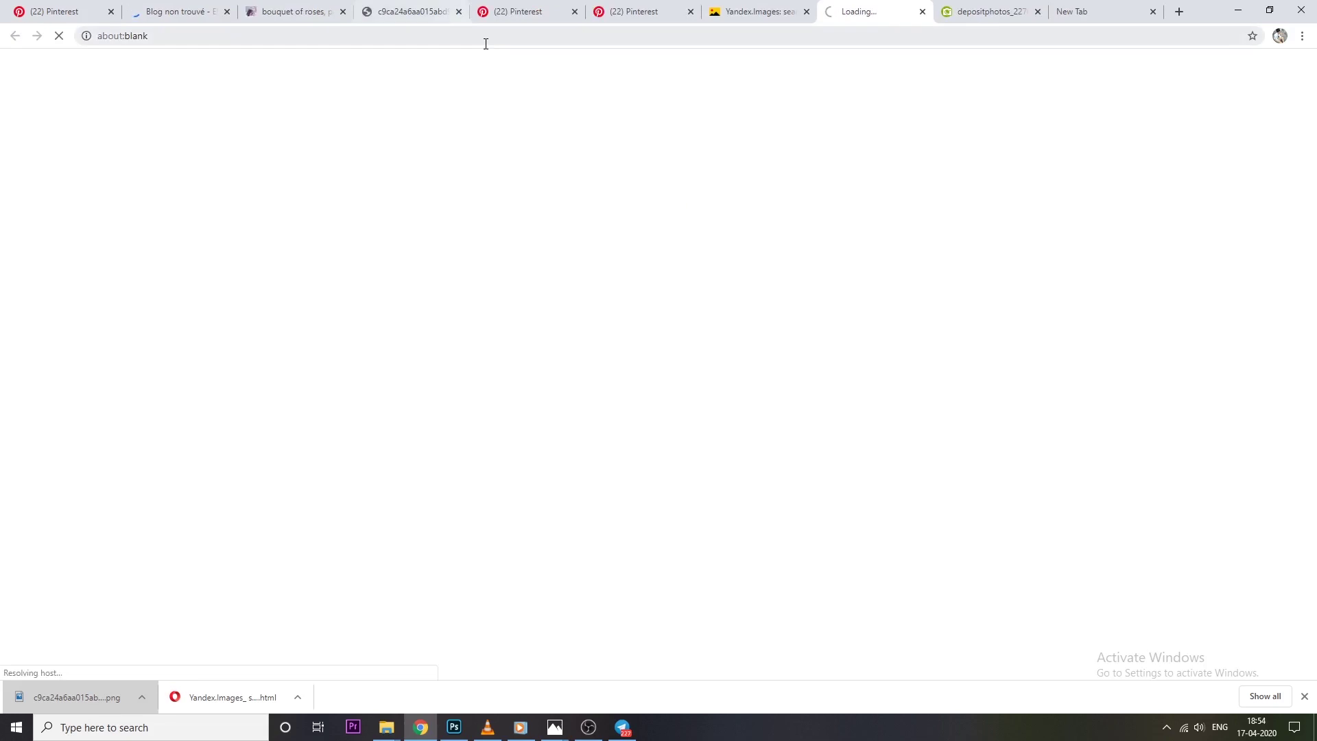
key(ctrl+2)
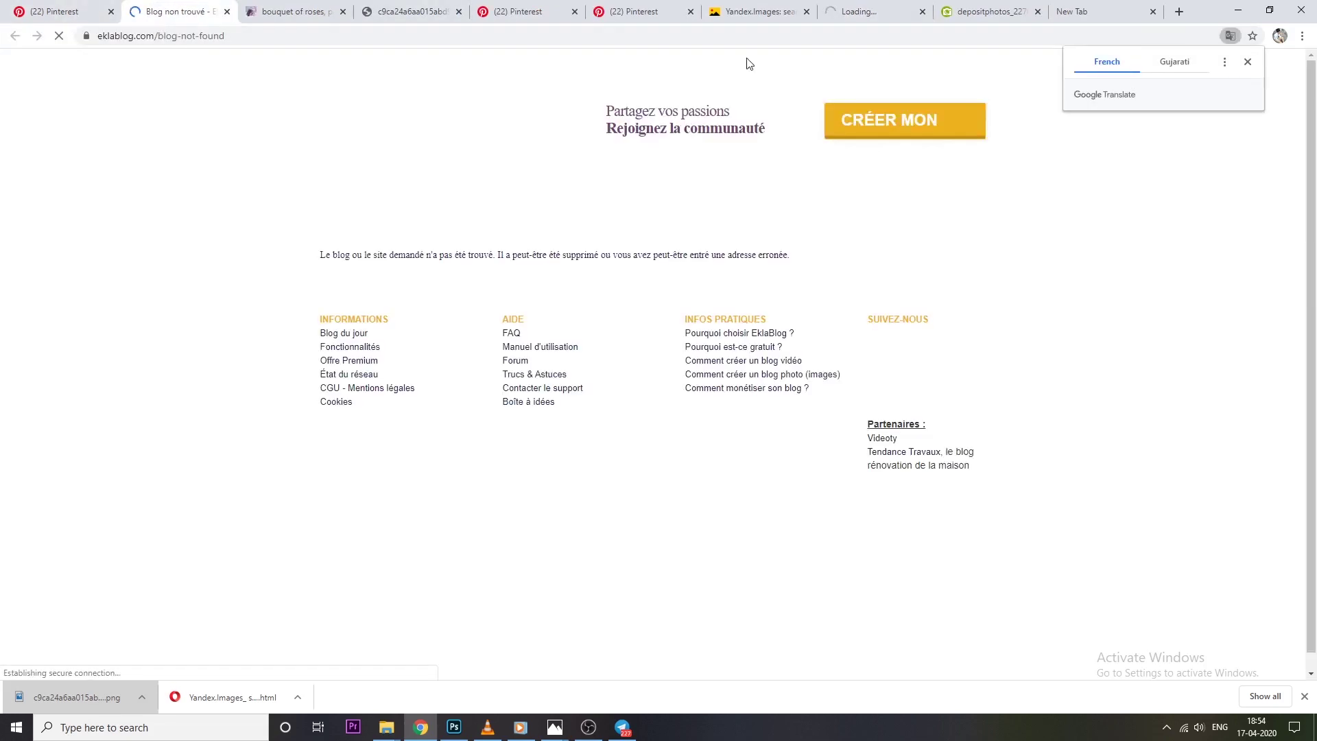
click(855, 13)
key(ctrl+shift+Tab)
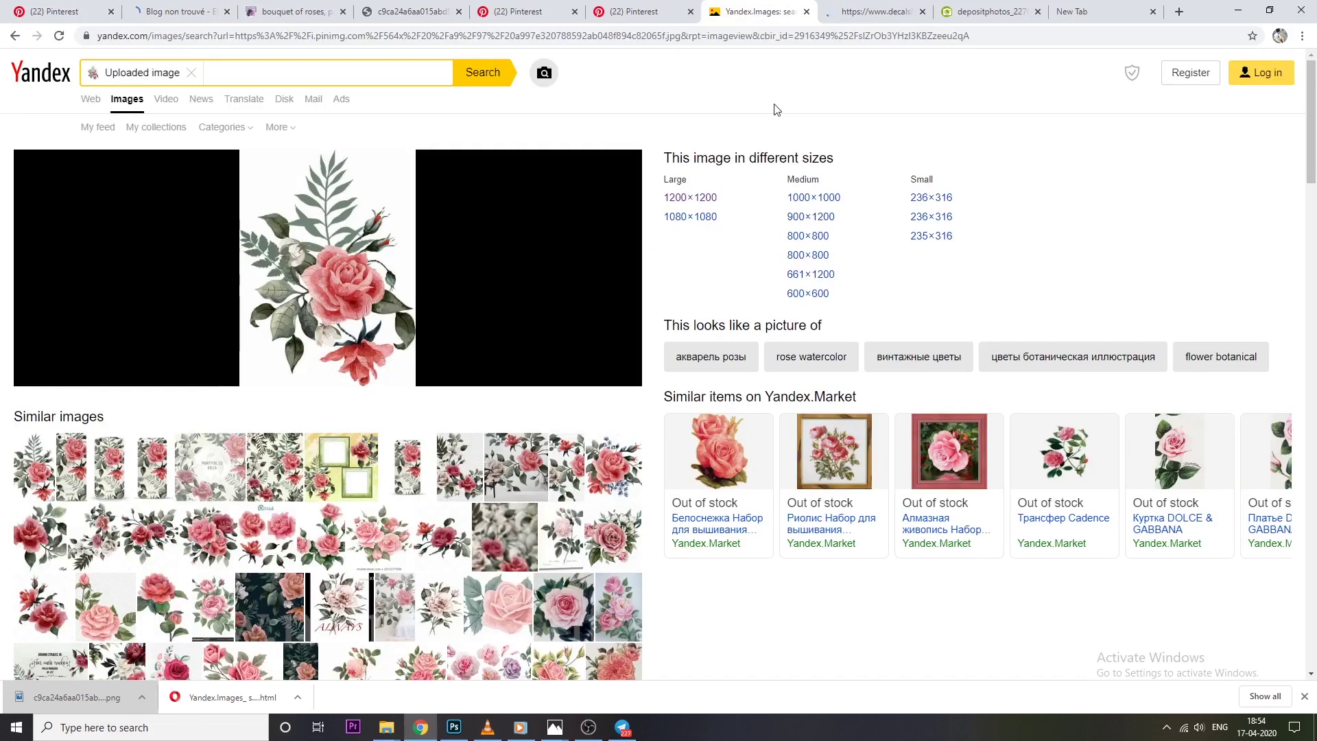
View the rose at full size and browse other matches: floral laptop and phone case images, another size
click(828, 15)
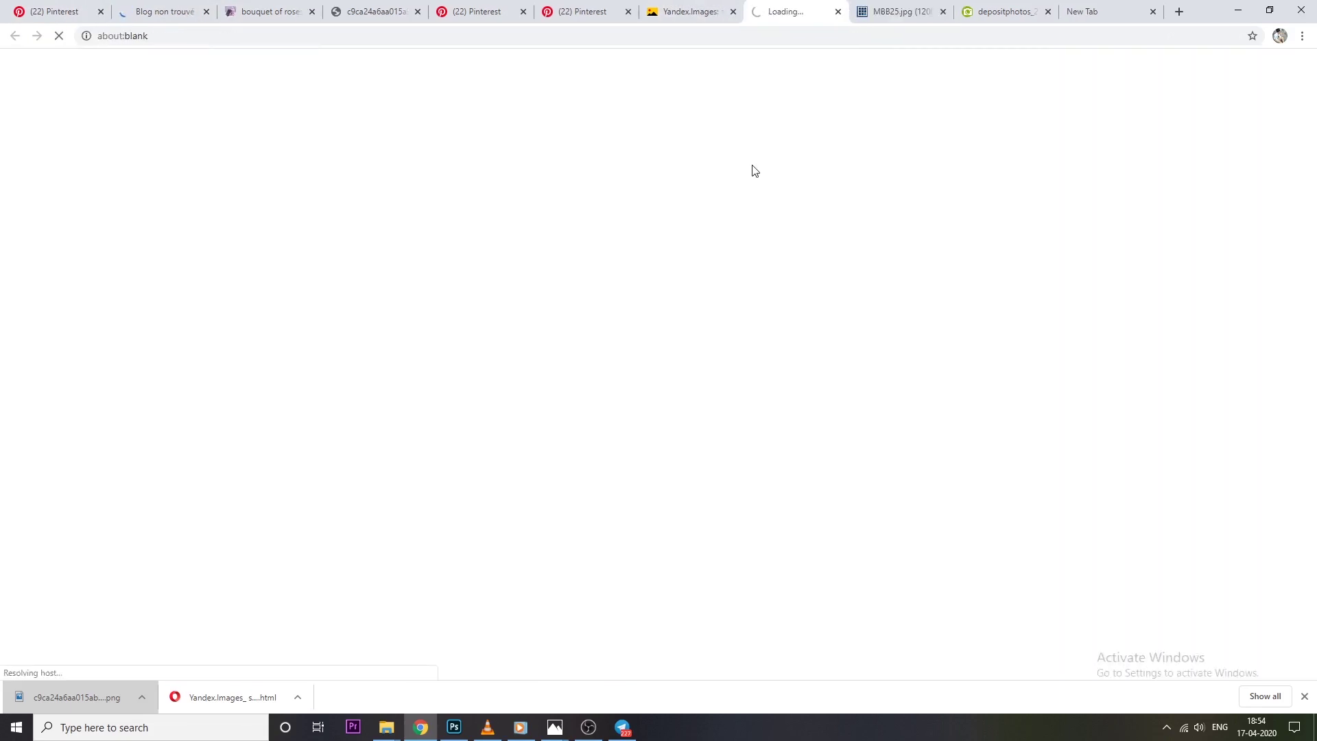
key(ctrl+shift+Tab)
click(811, 195)
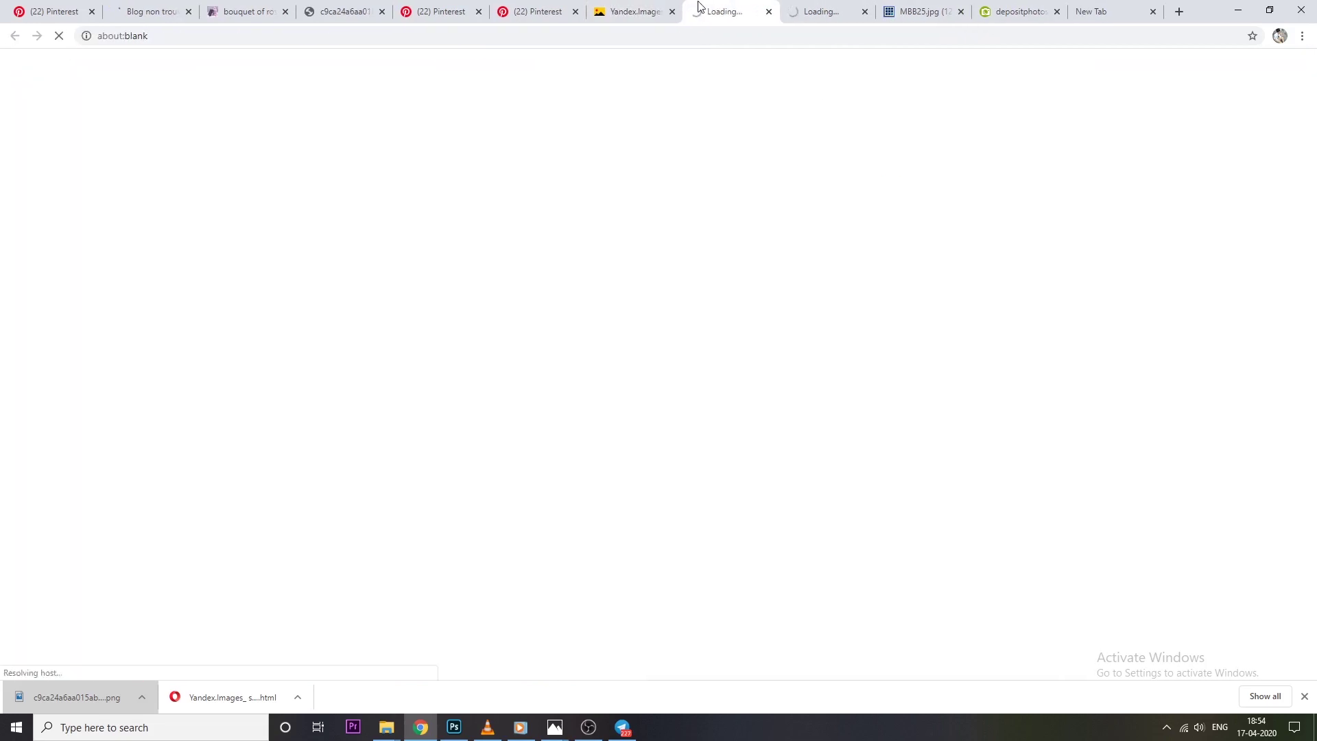
click(661, 13)
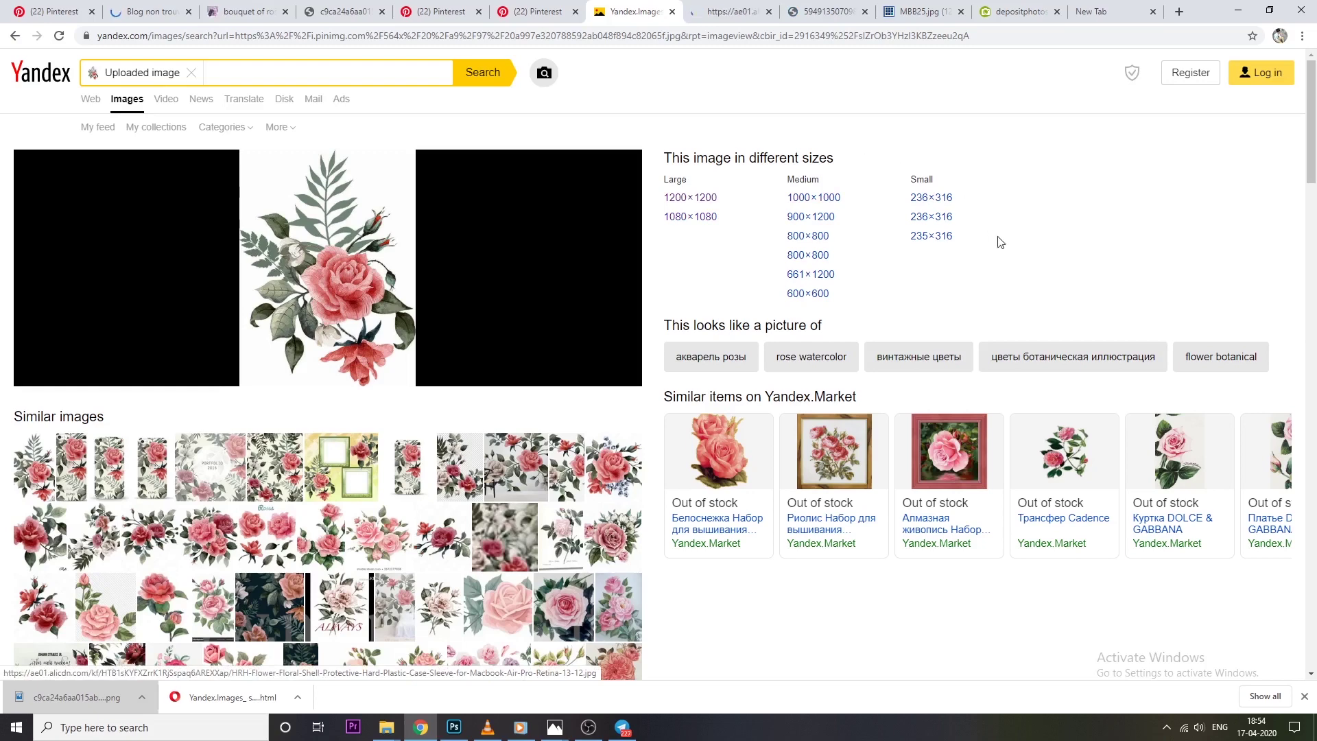
click(731, 11)
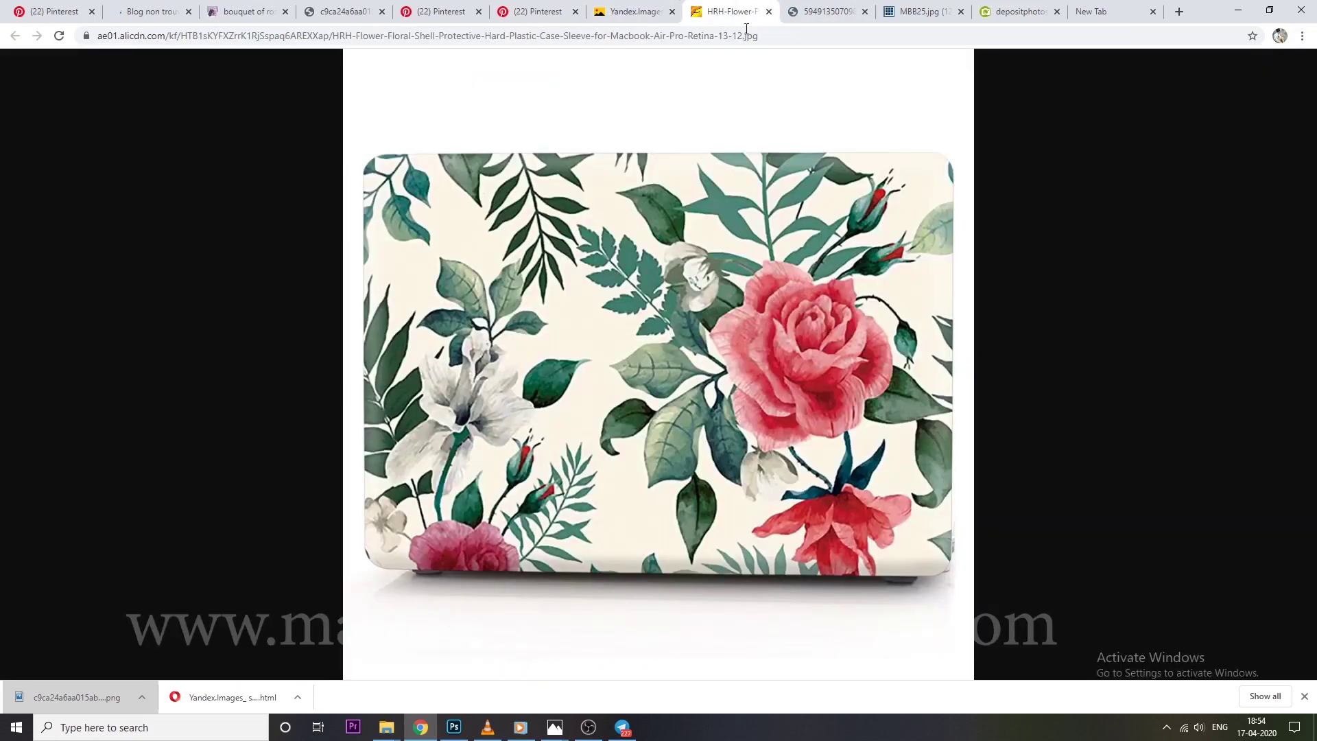
click(836, 14)
click(635, 12)
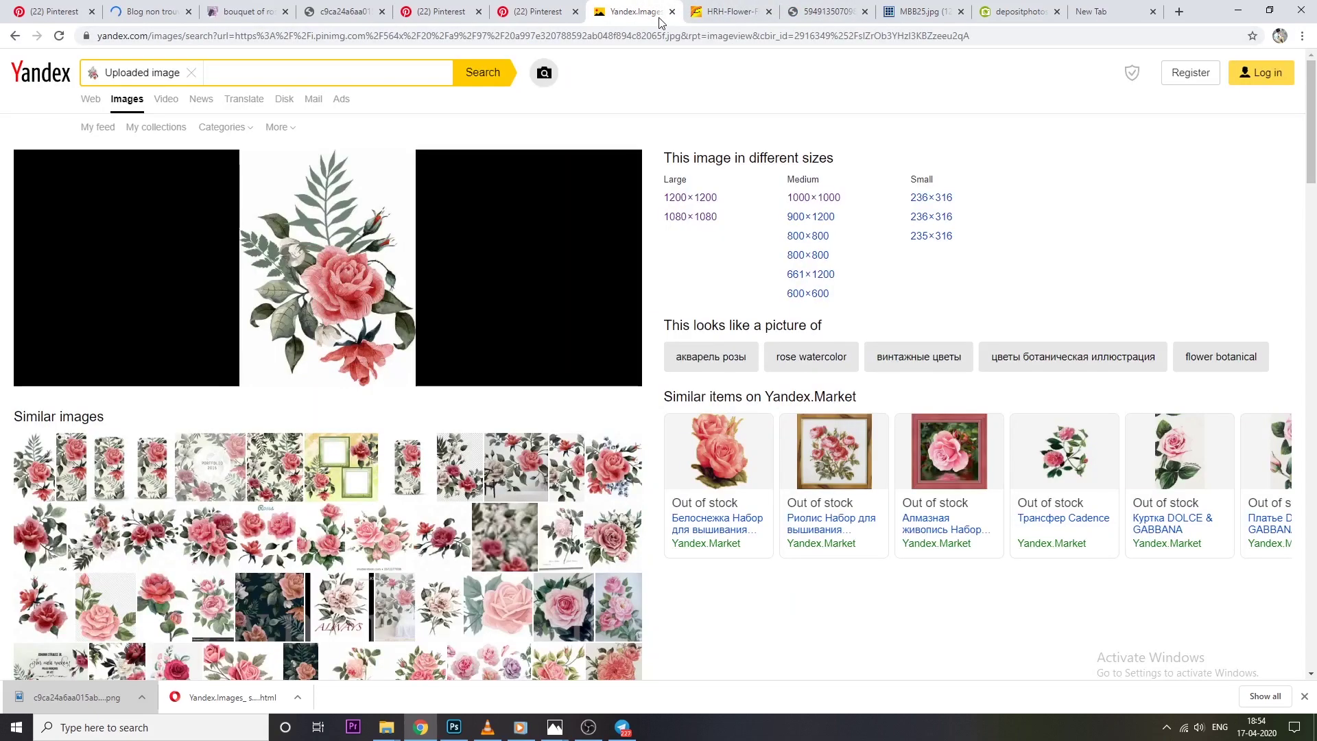
click(801, 274)
click(586, 12)
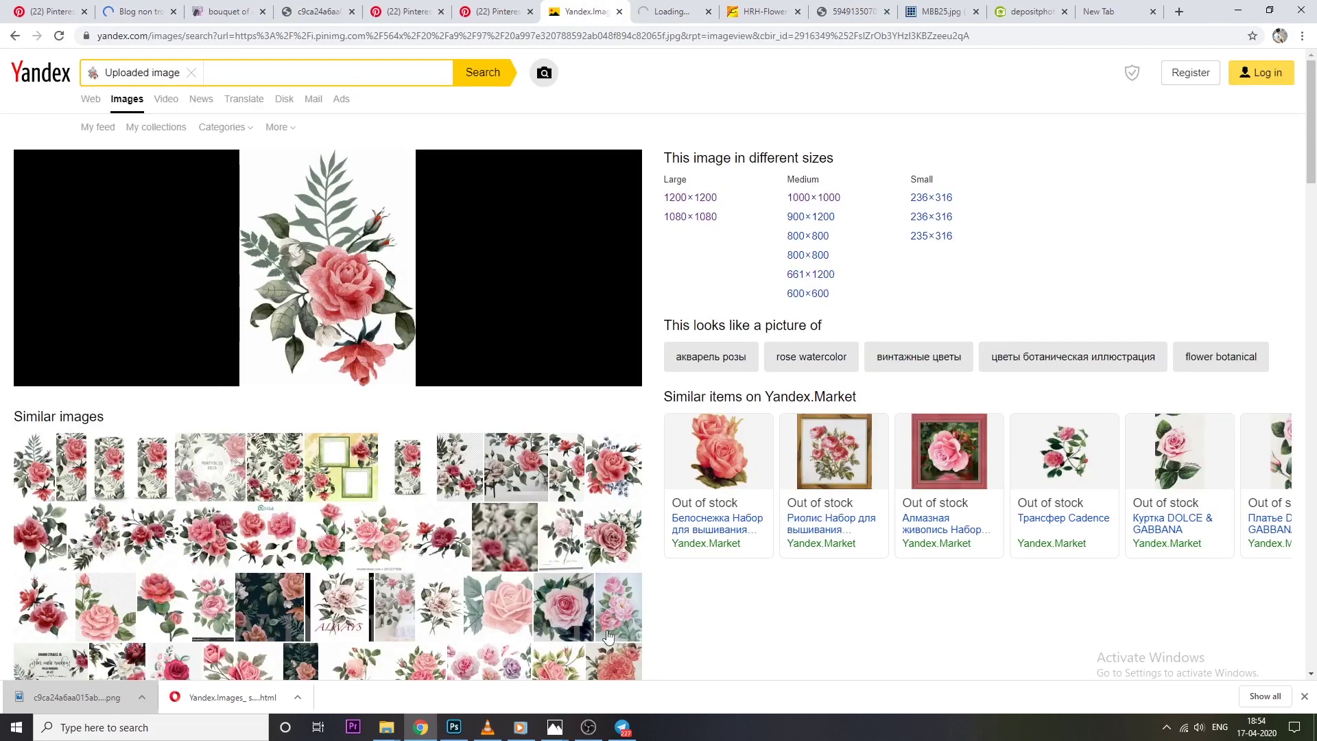
Show the full similar-images grid and enlarge the 1772 × 1952 pink-and-white rose bouquet
scroll(619, 524, down, 3)
click(619, 525)
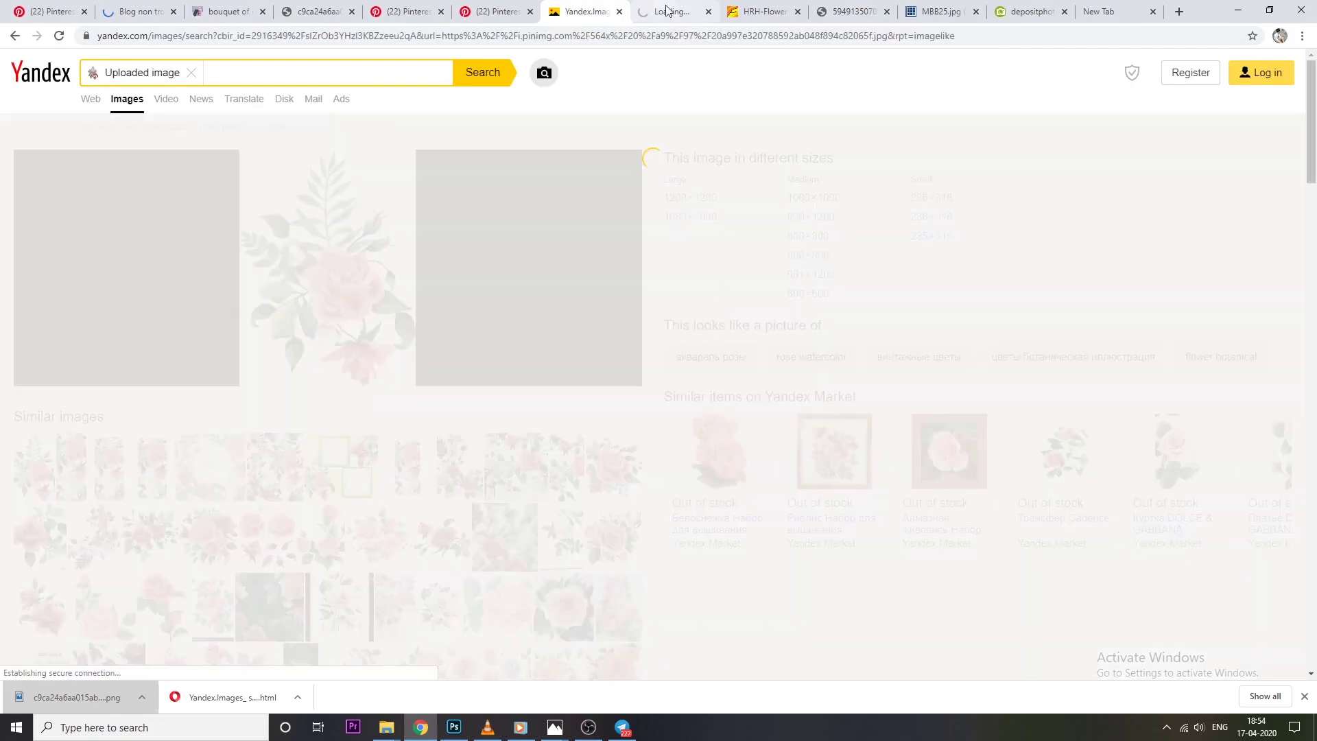
click(761, 12)
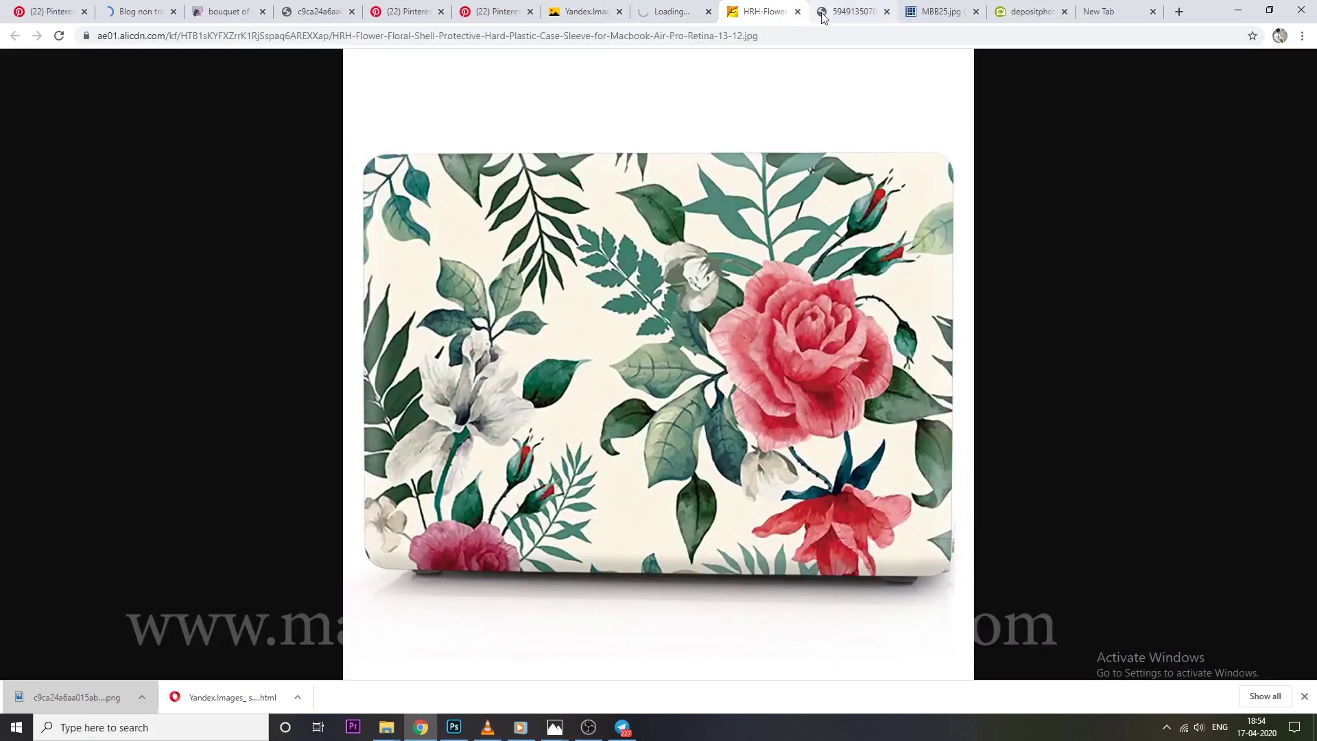
click(583, 12)
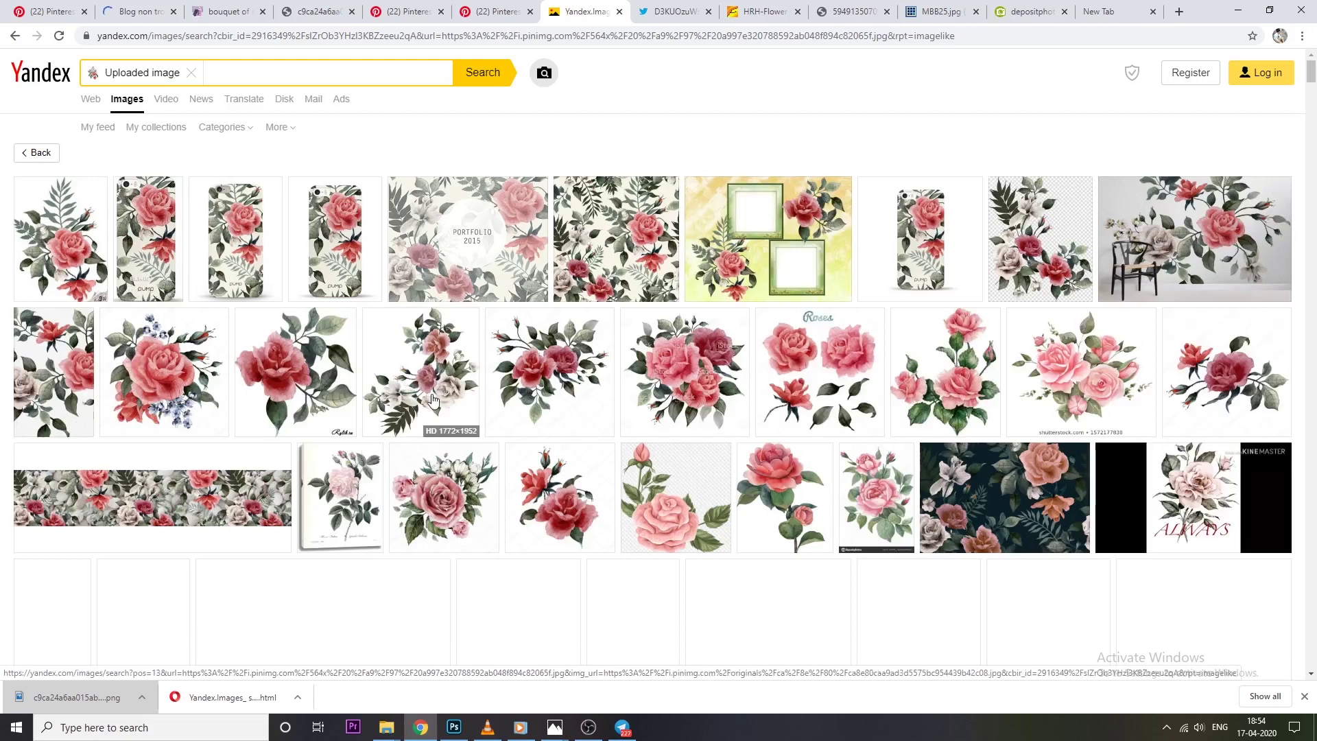
click(433, 399)
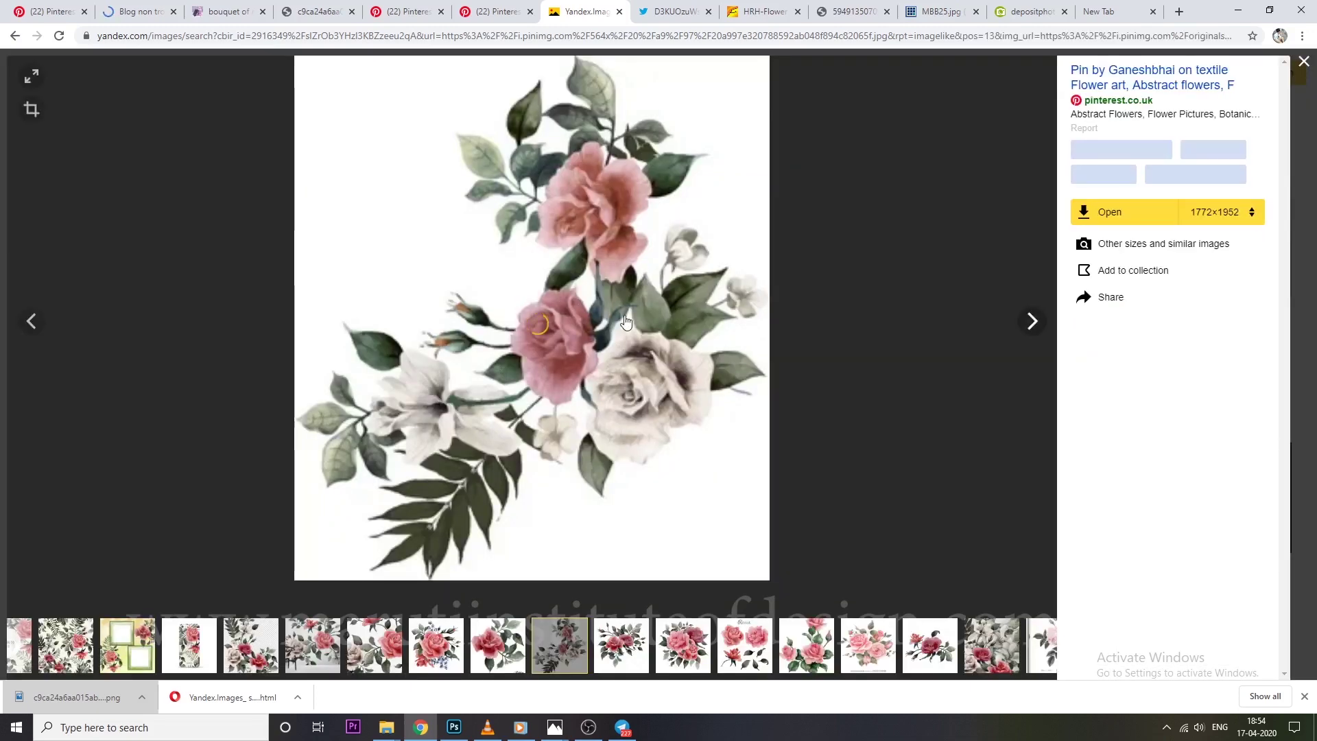
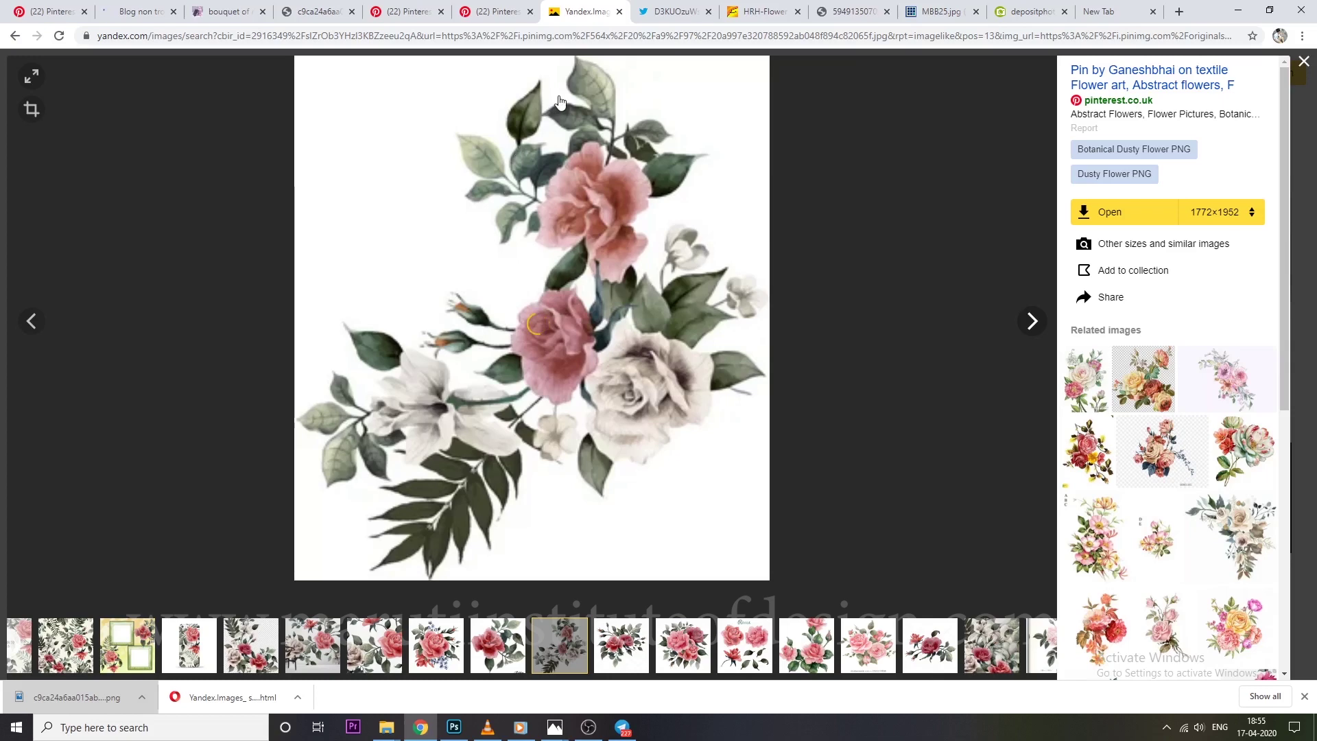
Close the blog and rose bouquet tabs, then browse the floral laptop-case reference
click(157, 11)
click(173, 12)
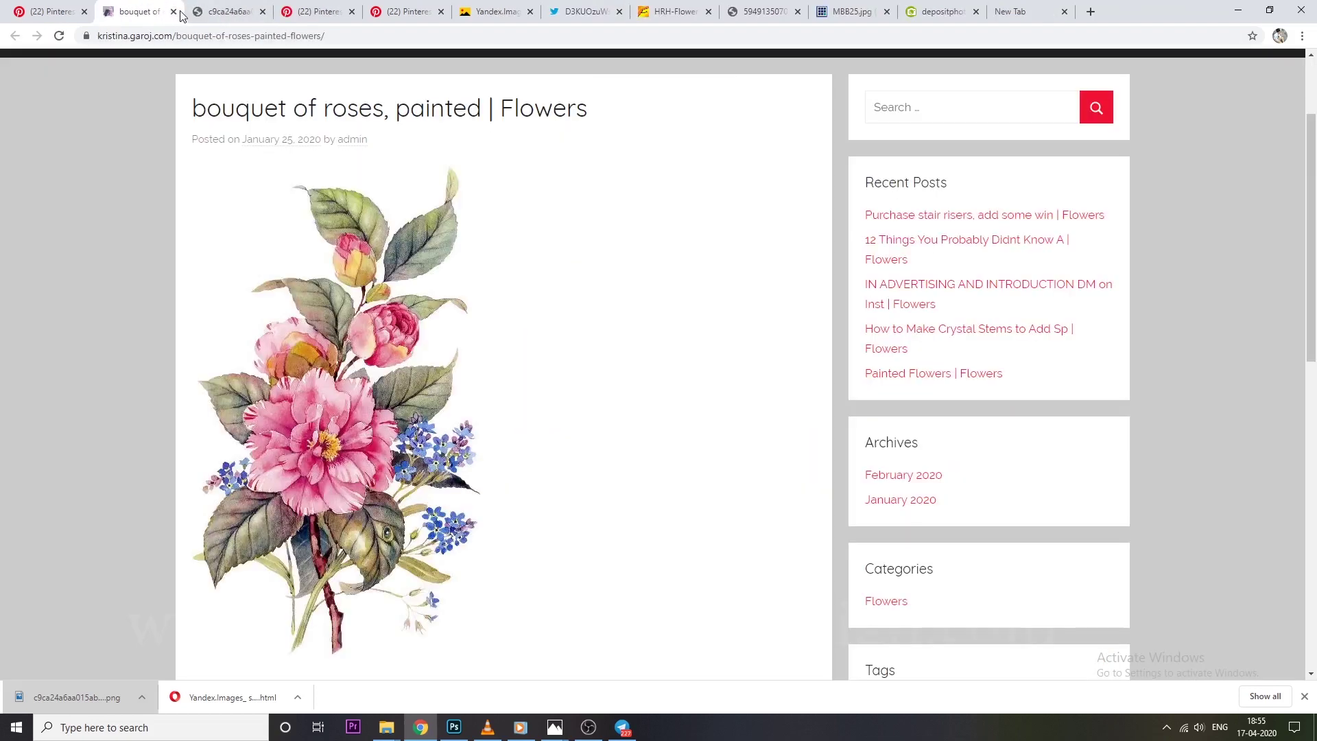
click(174, 11)
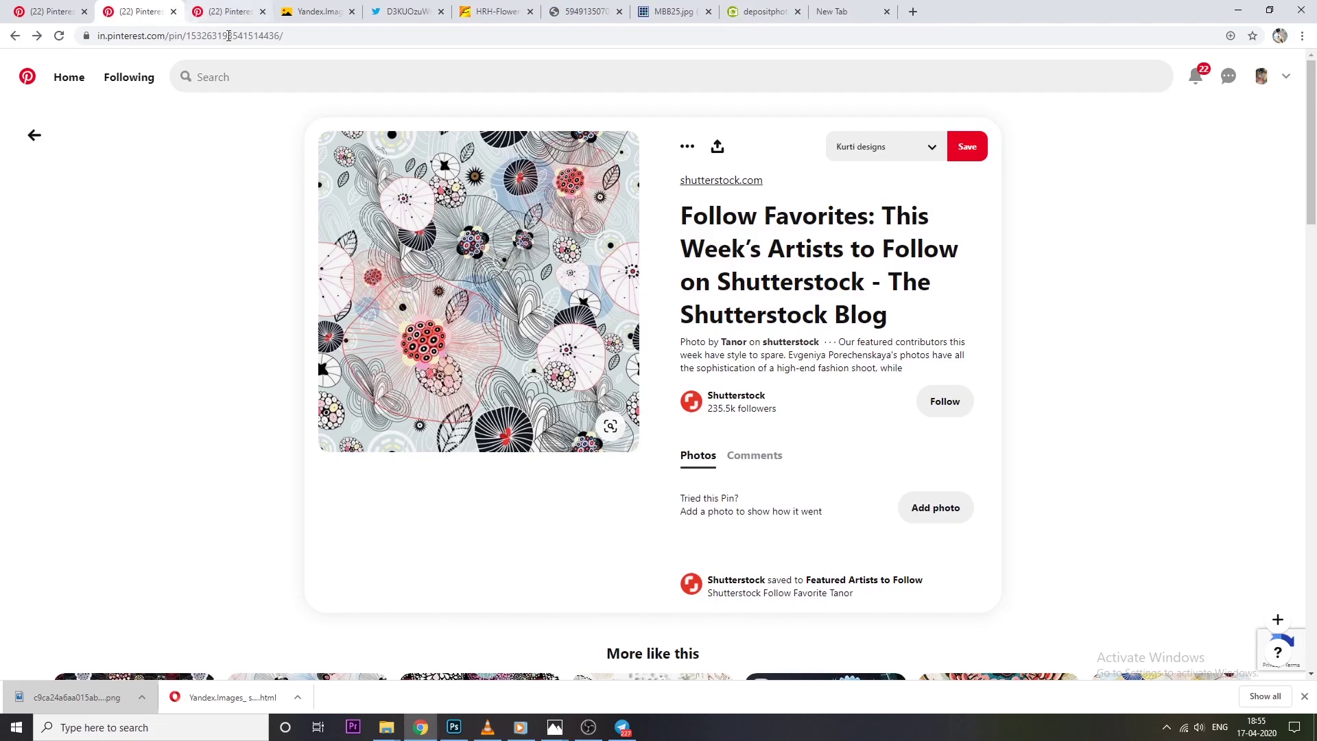
click(588, 11)
click(497, 11)
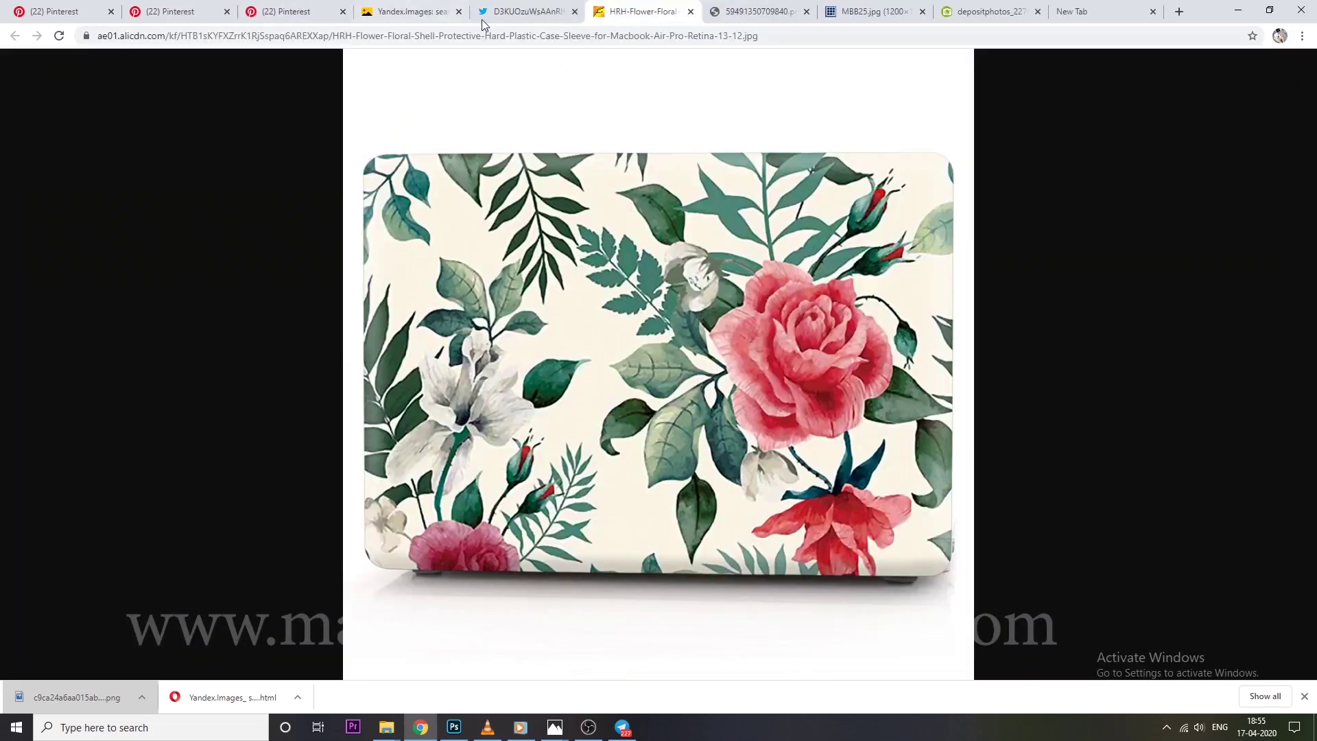
Close the leftover reference tabs and copy the pink-and-white rose bouquet image
click(437, 12)
click(575, 12)
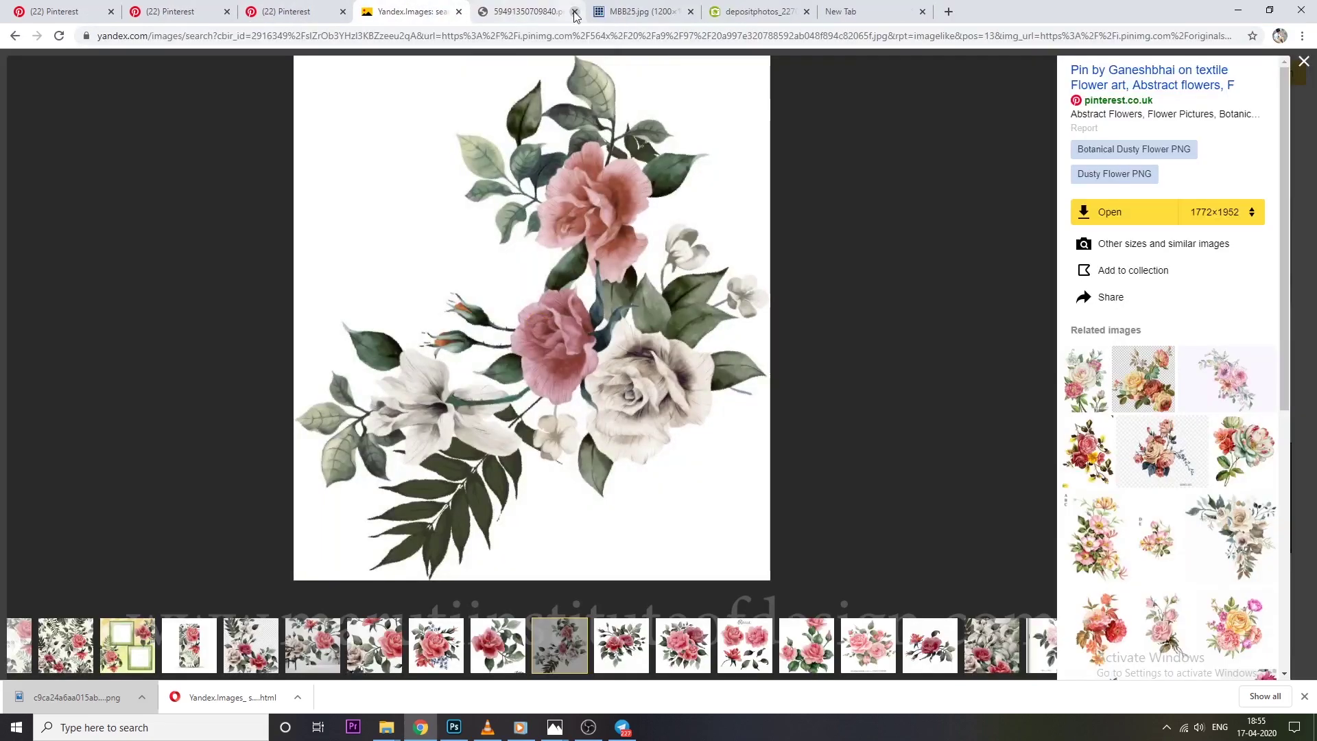
click(575, 11)
click(574, 11)
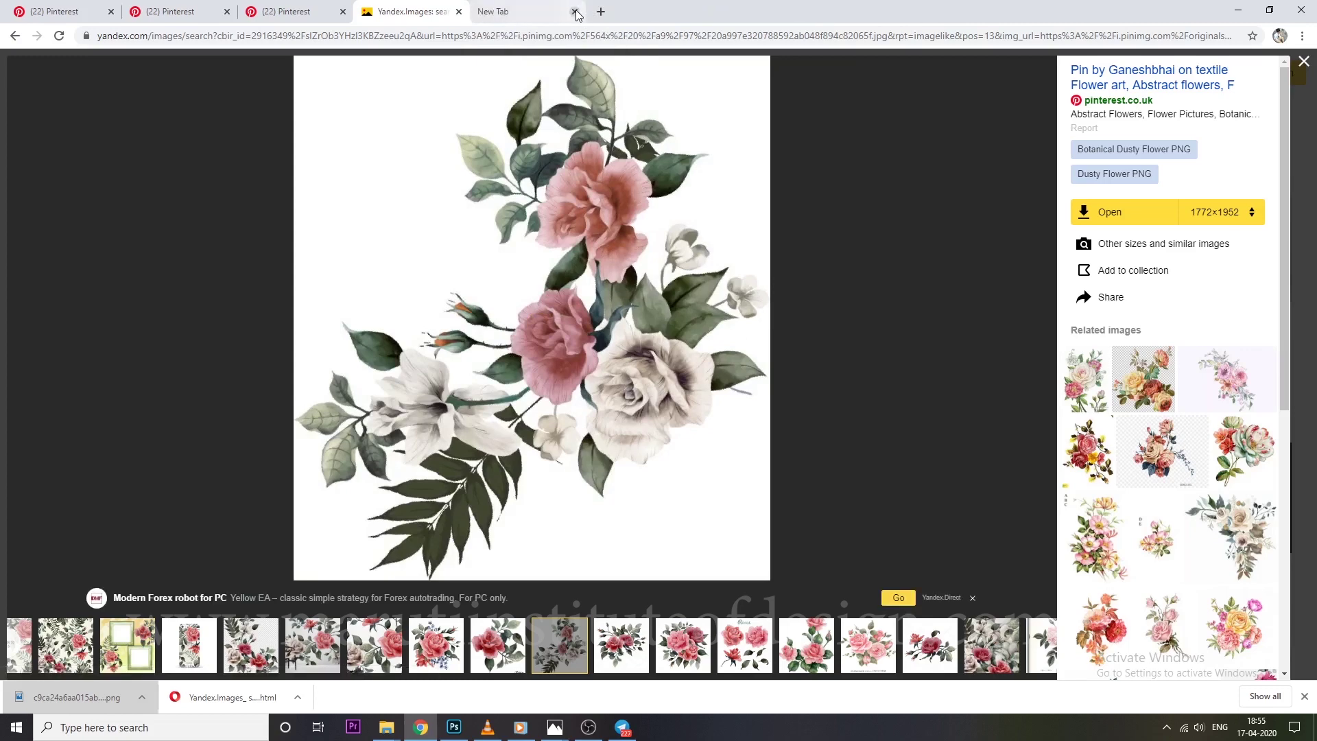
click(574, 11)
right_click(615, 267)
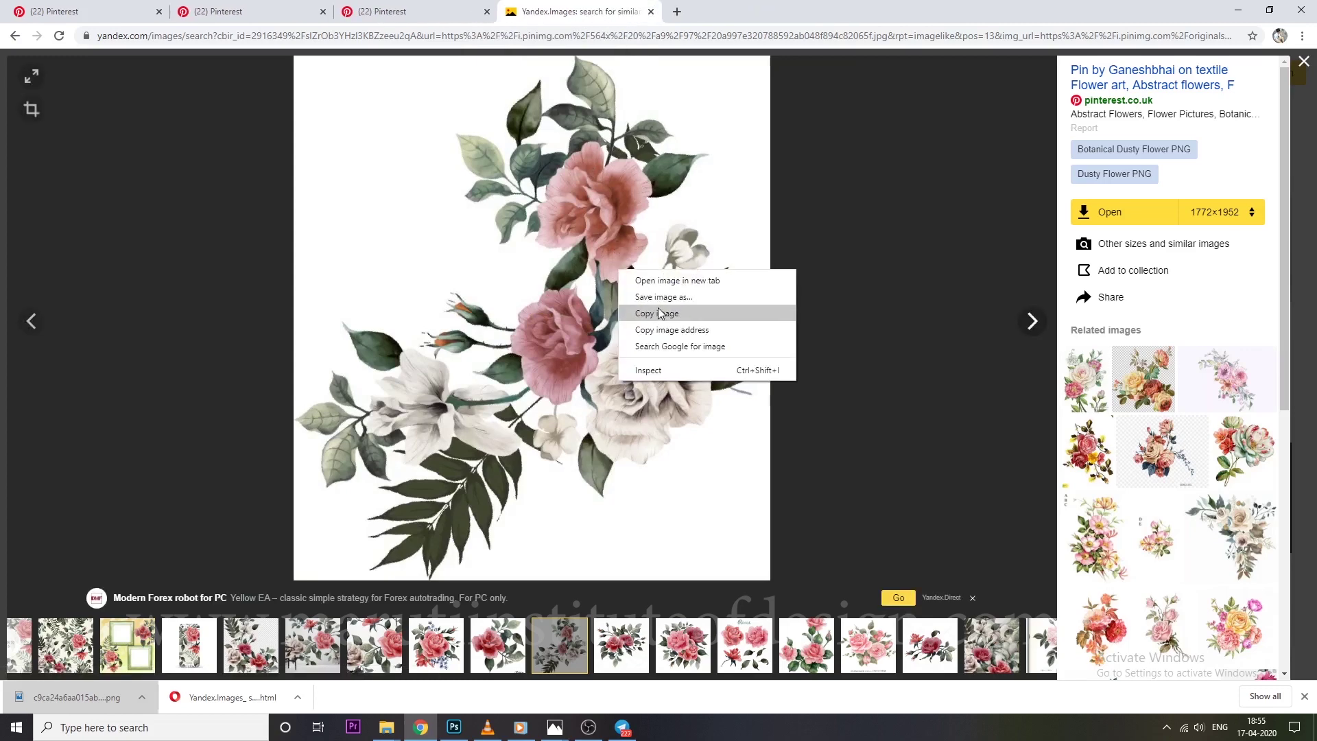
click(663, 299)
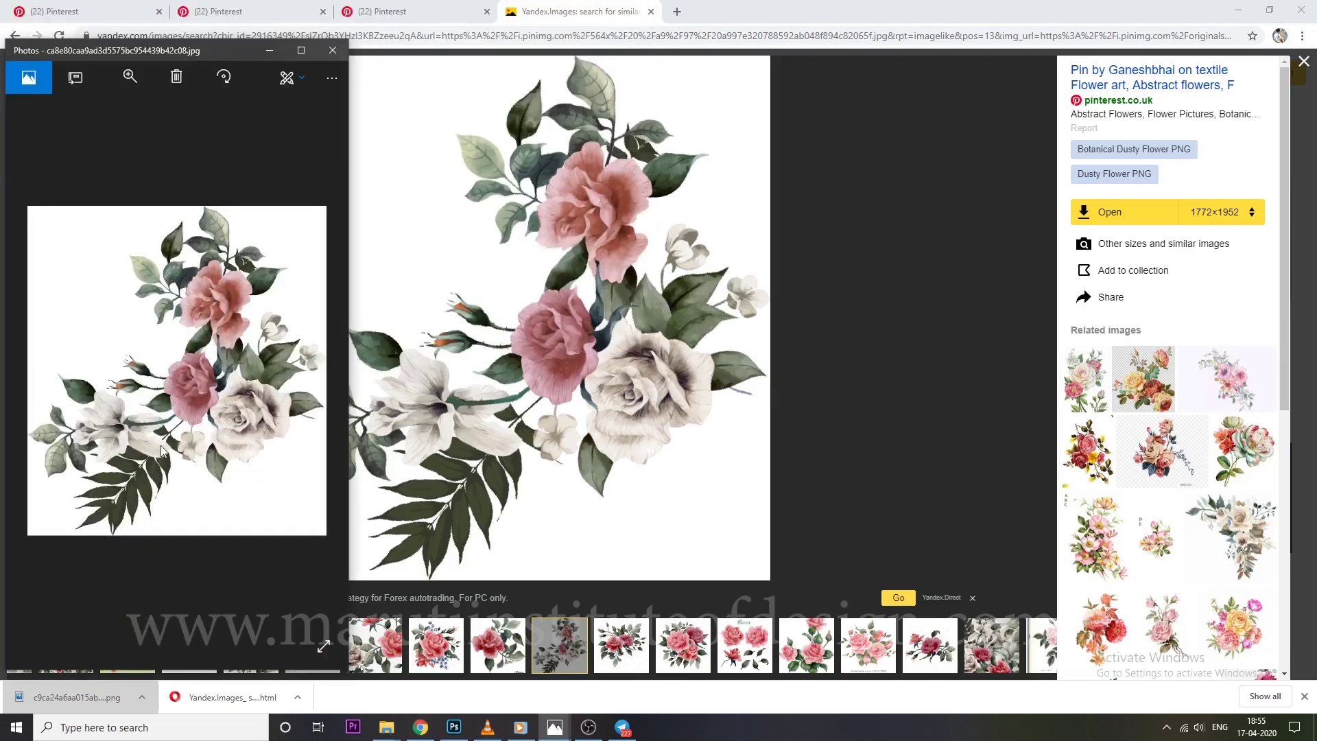
Open the viewed bouquet image in Adobe Photoshop 2020 from Photos
right_click(162, 447)
click(204, 355)
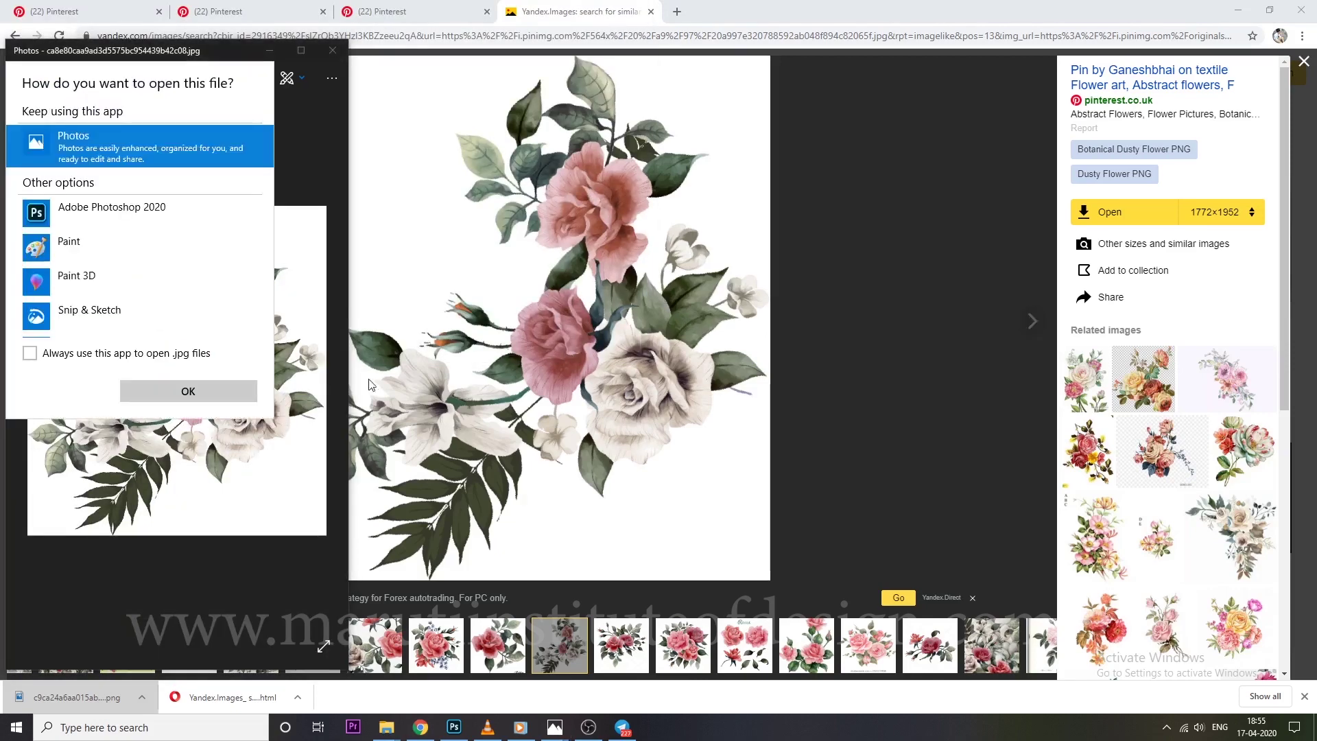
double_click(119, 220)
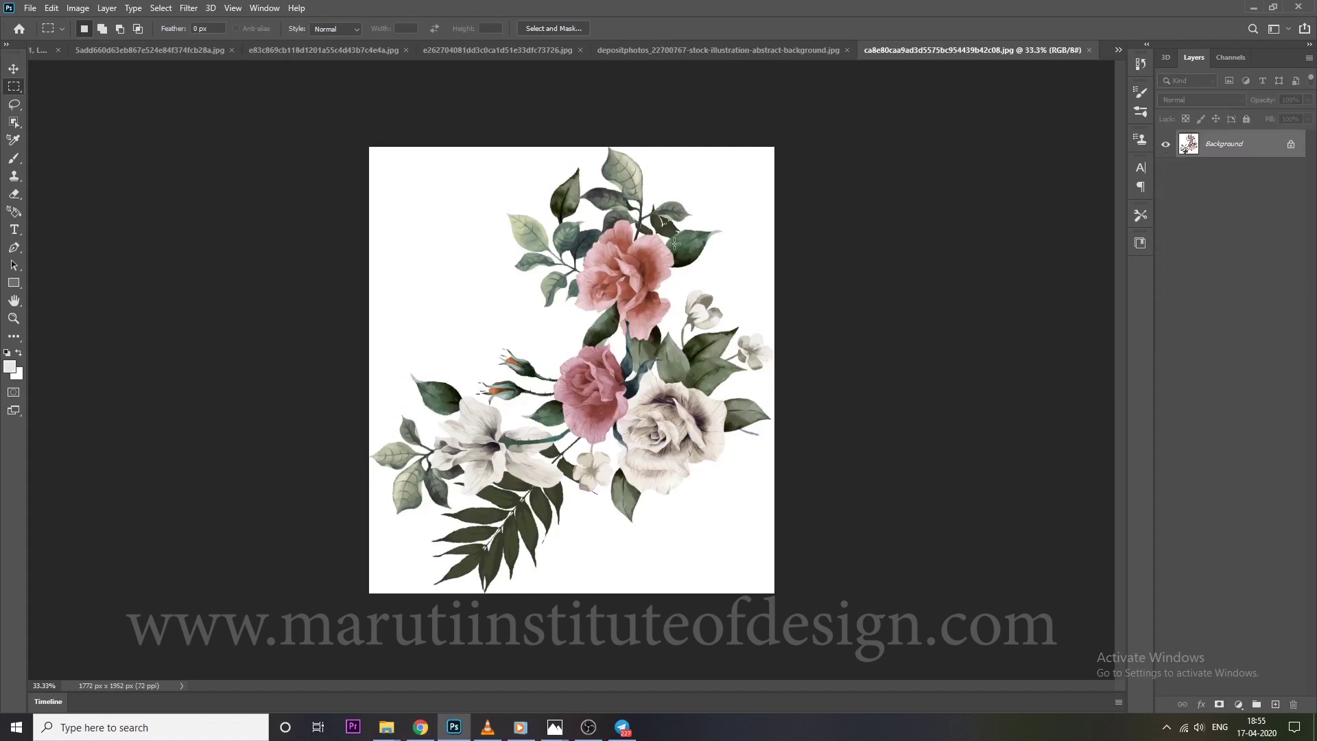
key(j)
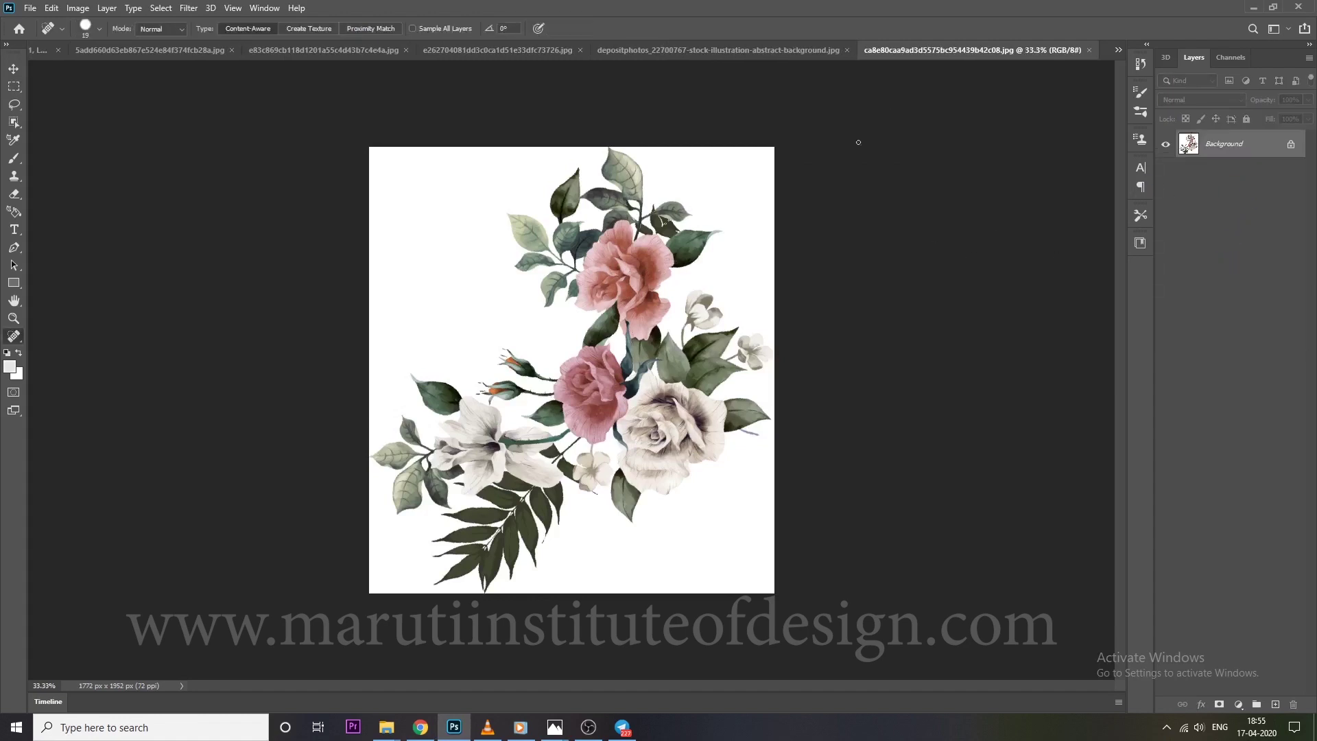
Use the bouquet image's context menu on the web page twice, then return to the Photoshop document
click(420, 726)
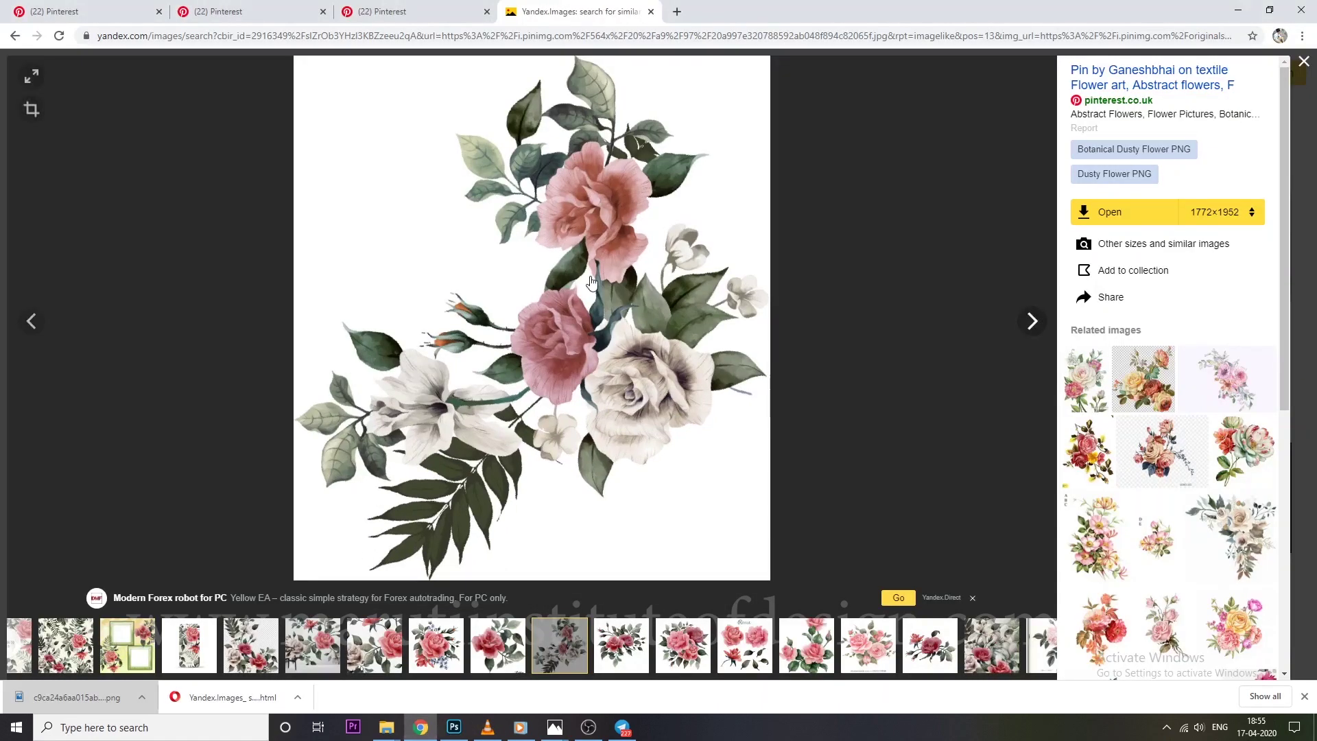
right_click(602, 279)
click(631, 320)
right_click(602, 318)
click(631, 356)
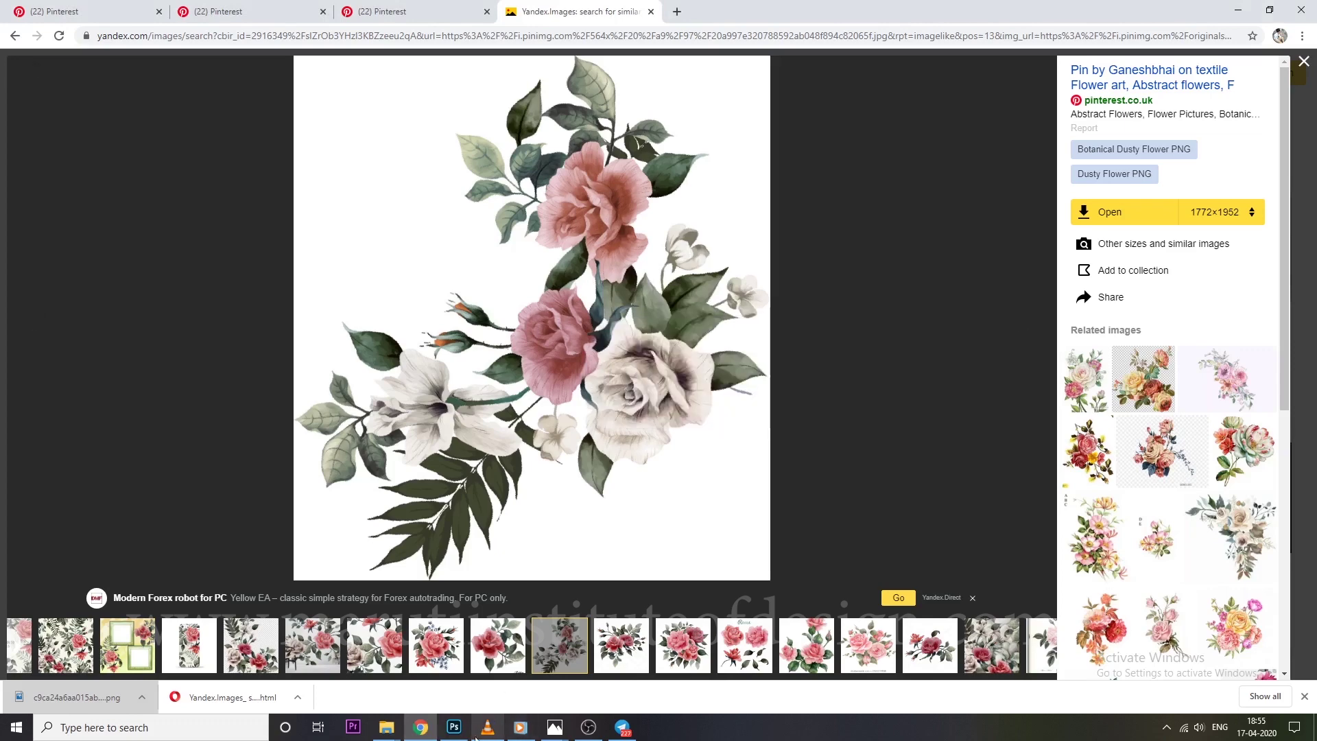
click(453, 727)
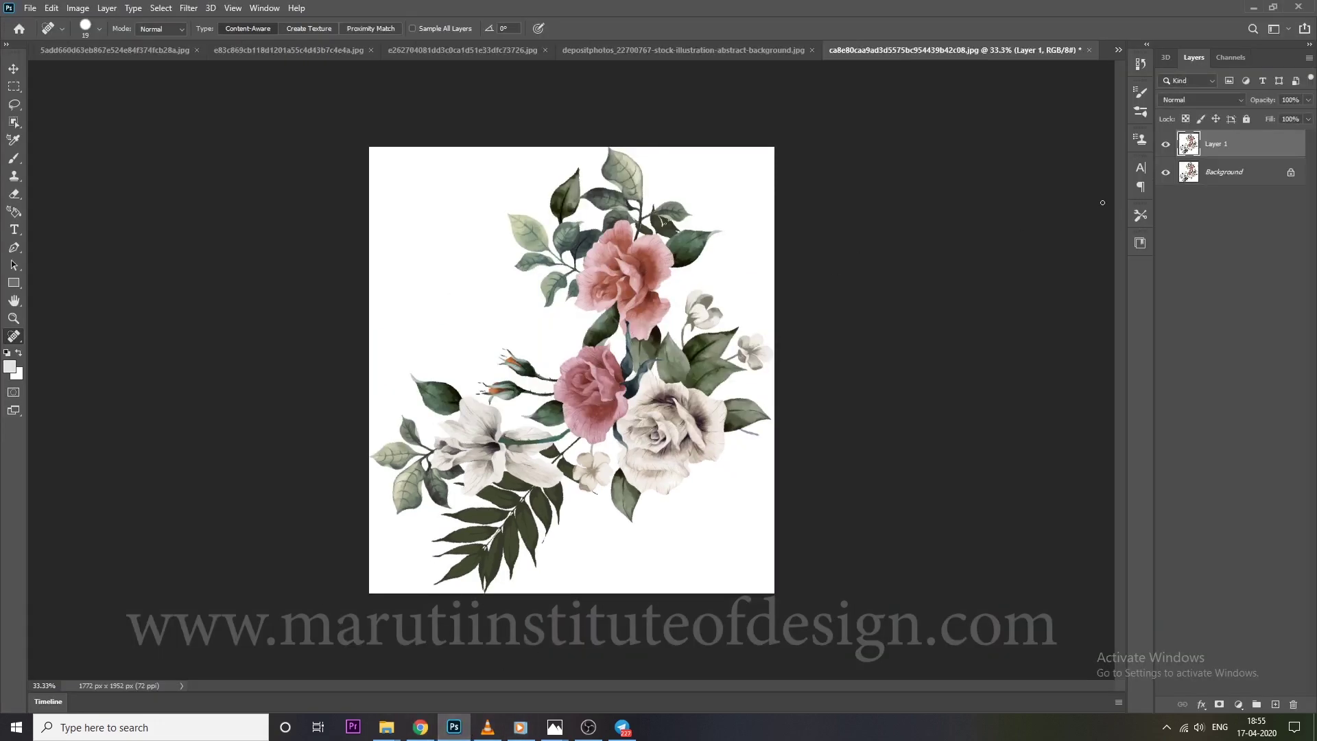
Duplicate the bouquet layer and darken the copy with Levels, black input at 69
scroll(555, 418, up, 2)
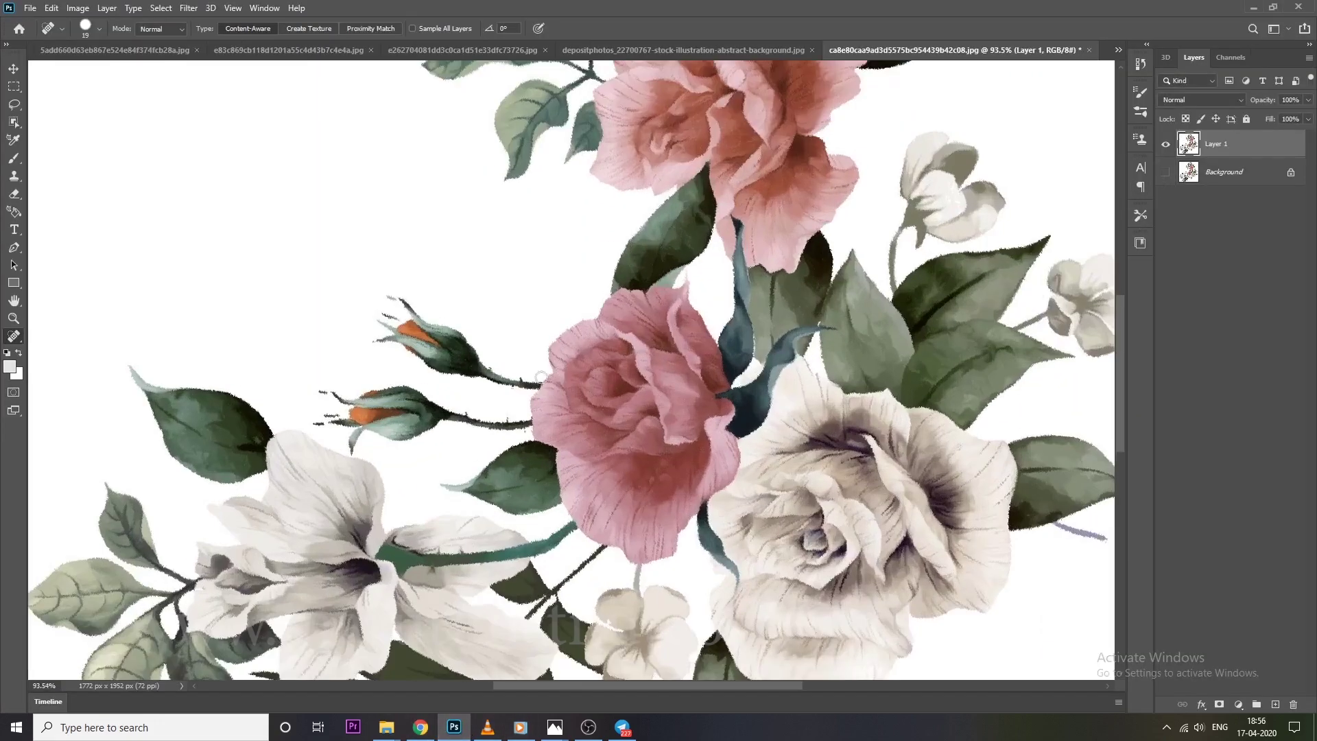
key(ctrl+j)
key(ctrl+l)
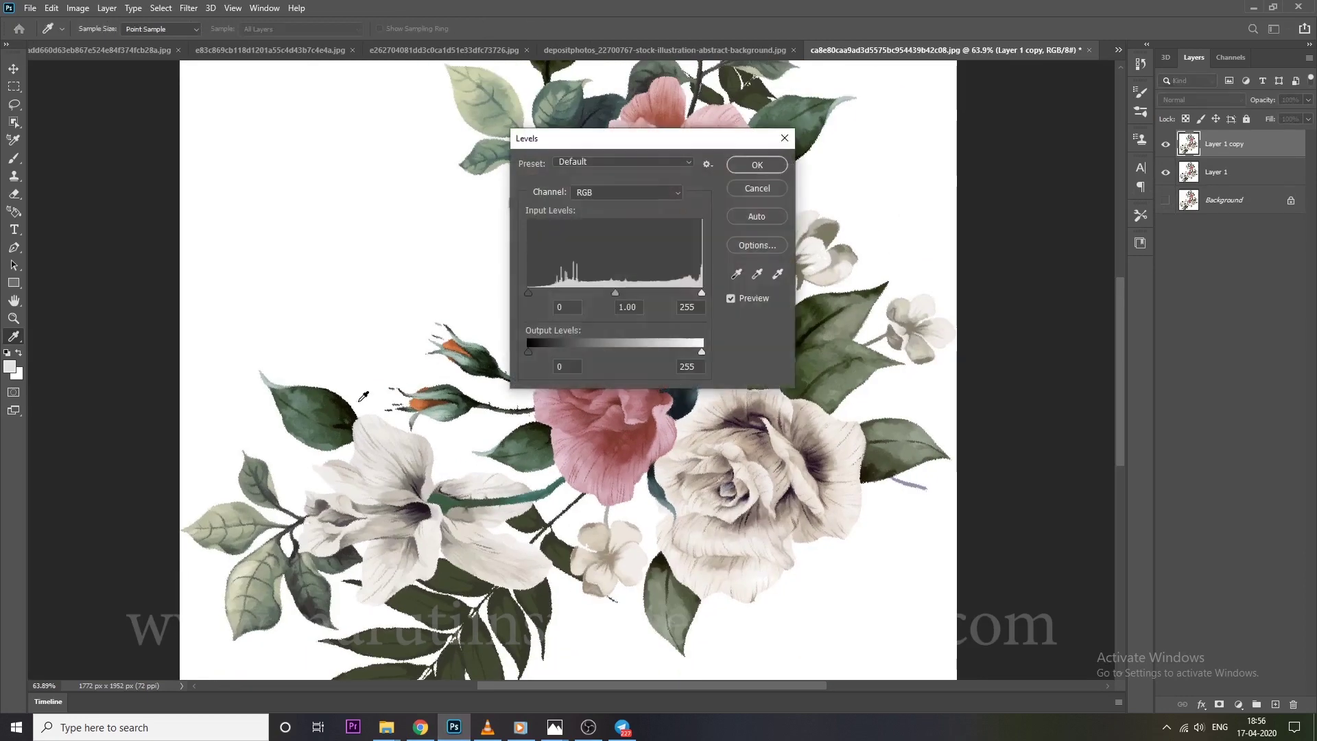
drag(528, 293, 575, 295)
click(757, 164)
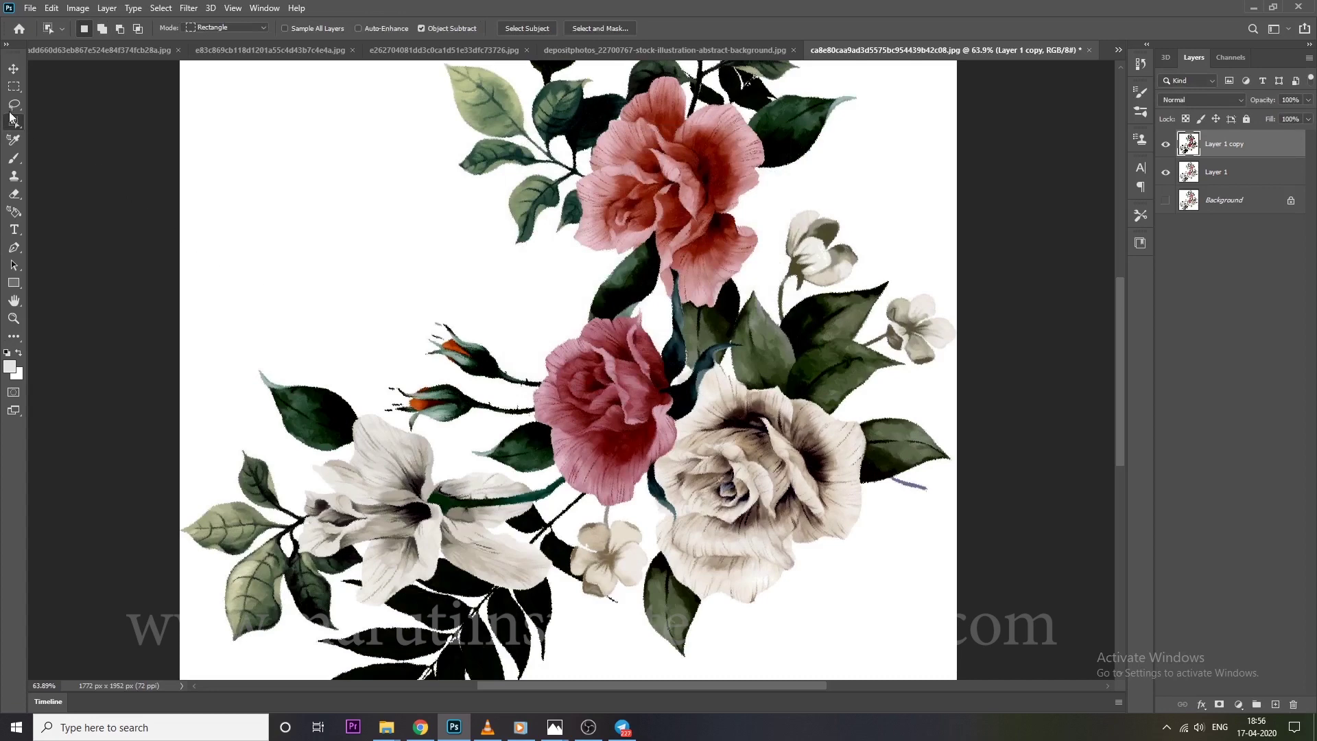
right_click(14, 121)
scroll(274, 209, down, 5)
Object-select the flowers across the canvas, then Magic Wand the white background
click(425, 204)
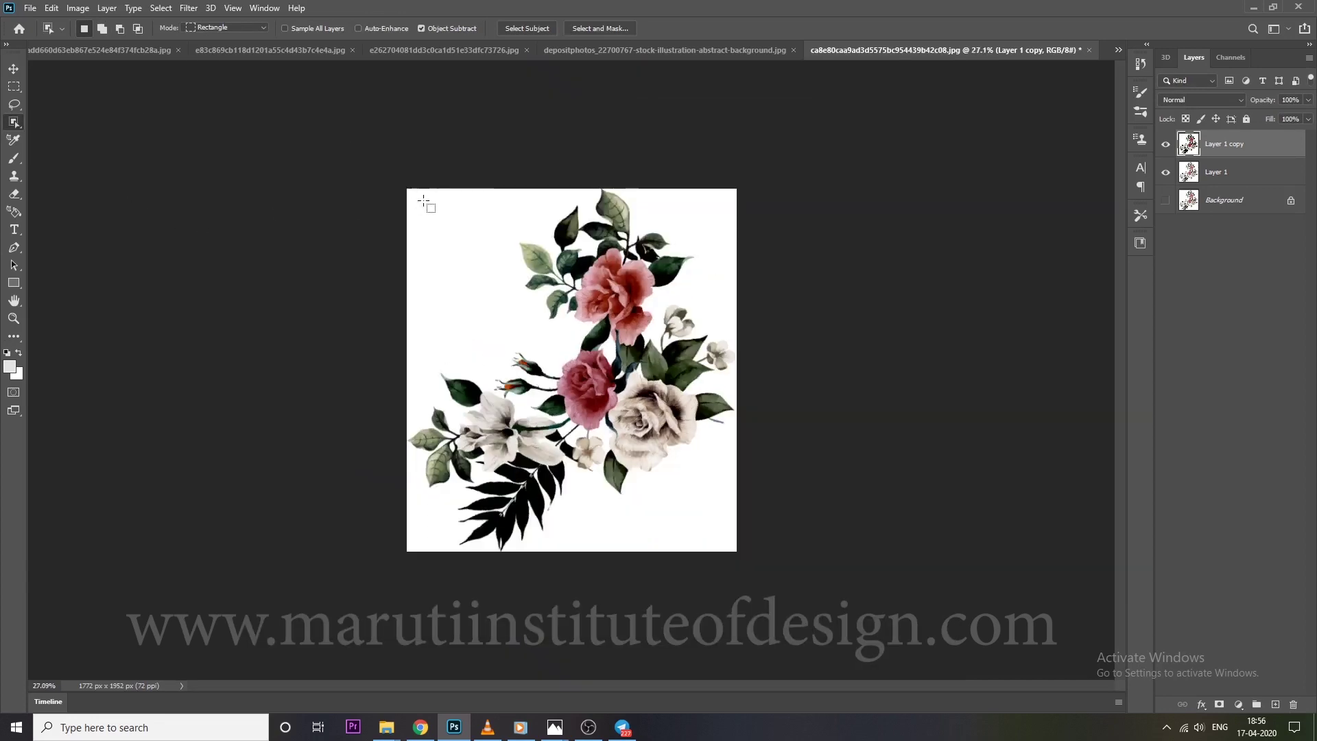
drag(423, 201, 731, 552)
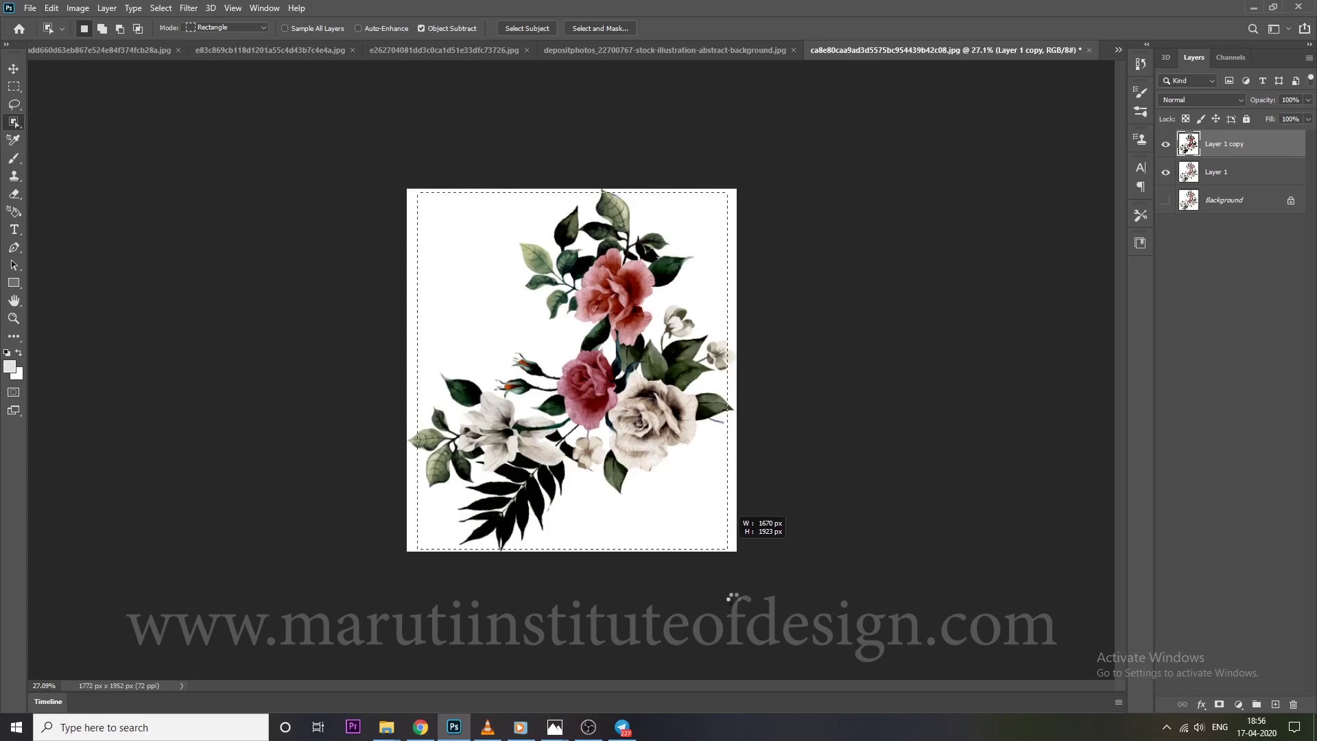
scroll(632, 454, up, 3)
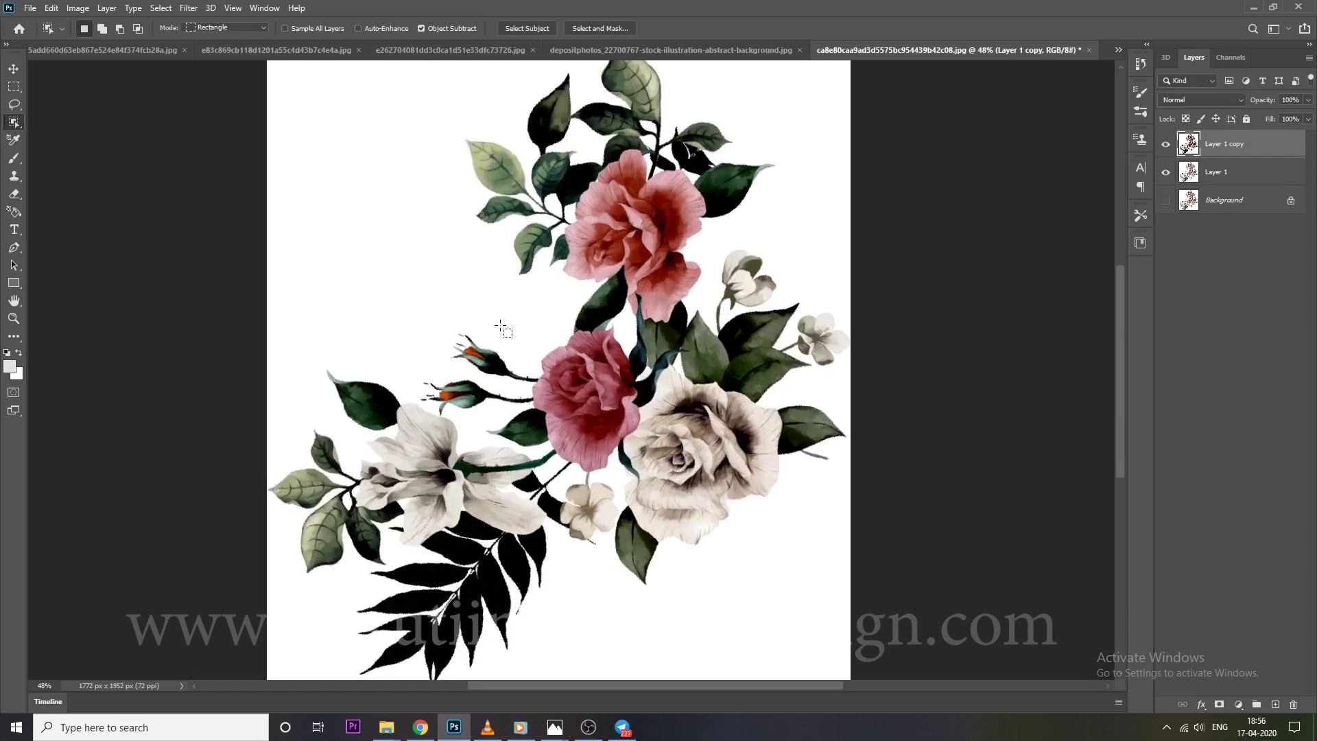
right_click(14, 121)
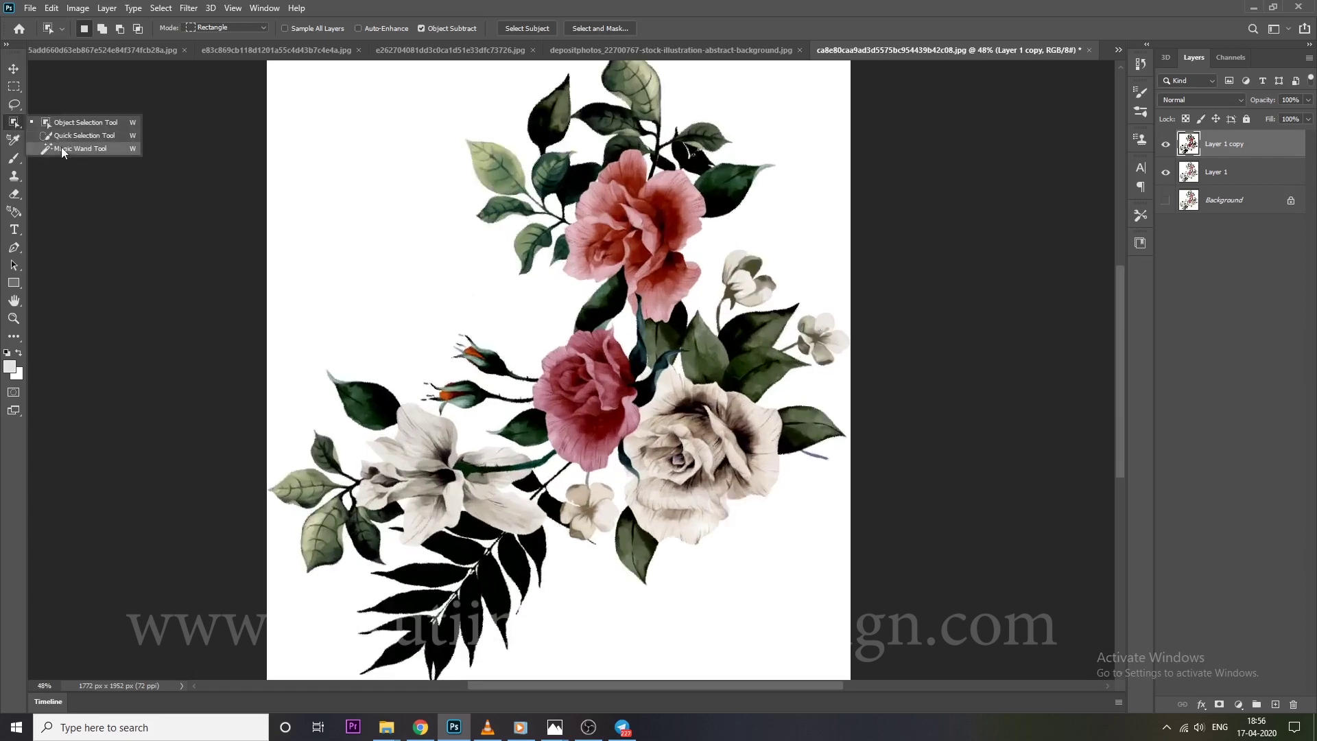
click(51, 146)
click(349, 241)
scroll(480, 452, up, 2)
scroll(480, 452, up, 4)
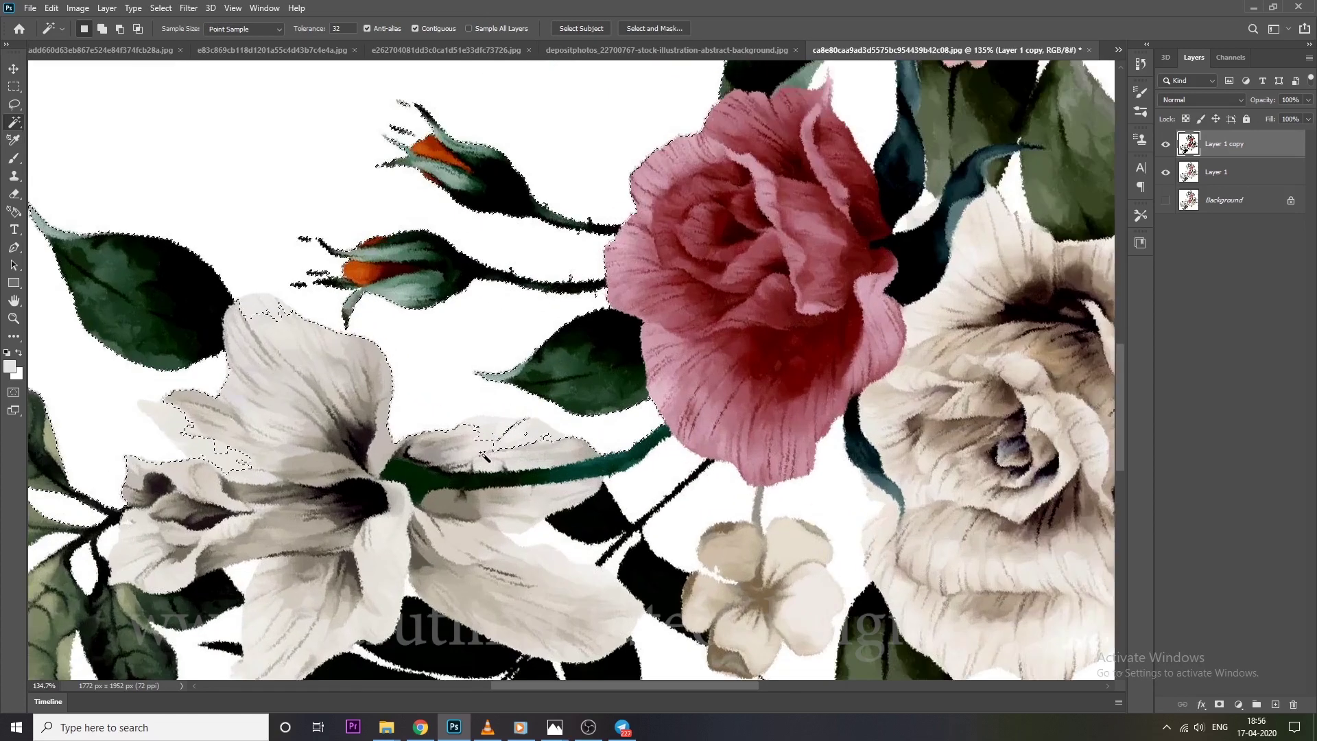
Trace the lily petal edges with the Lasso to adjust the selection
key(l)
drag(412, 445, 552, 430)
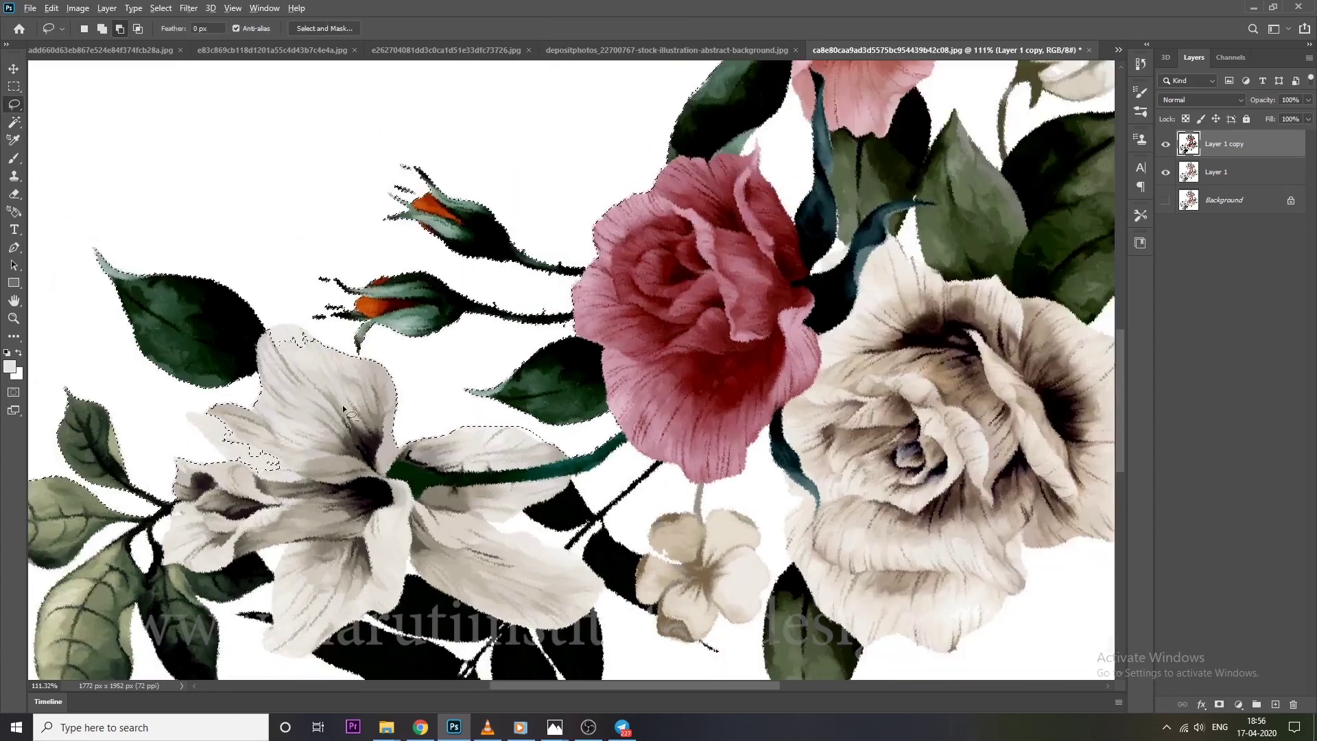
scroll(343, 405, down, 1)
mouse_move(326, 391)
mouse_down()
mouse_move(293, 323)
mouse_move(287, 340)
mouse_up()
drag(195, 415, 281, 454)
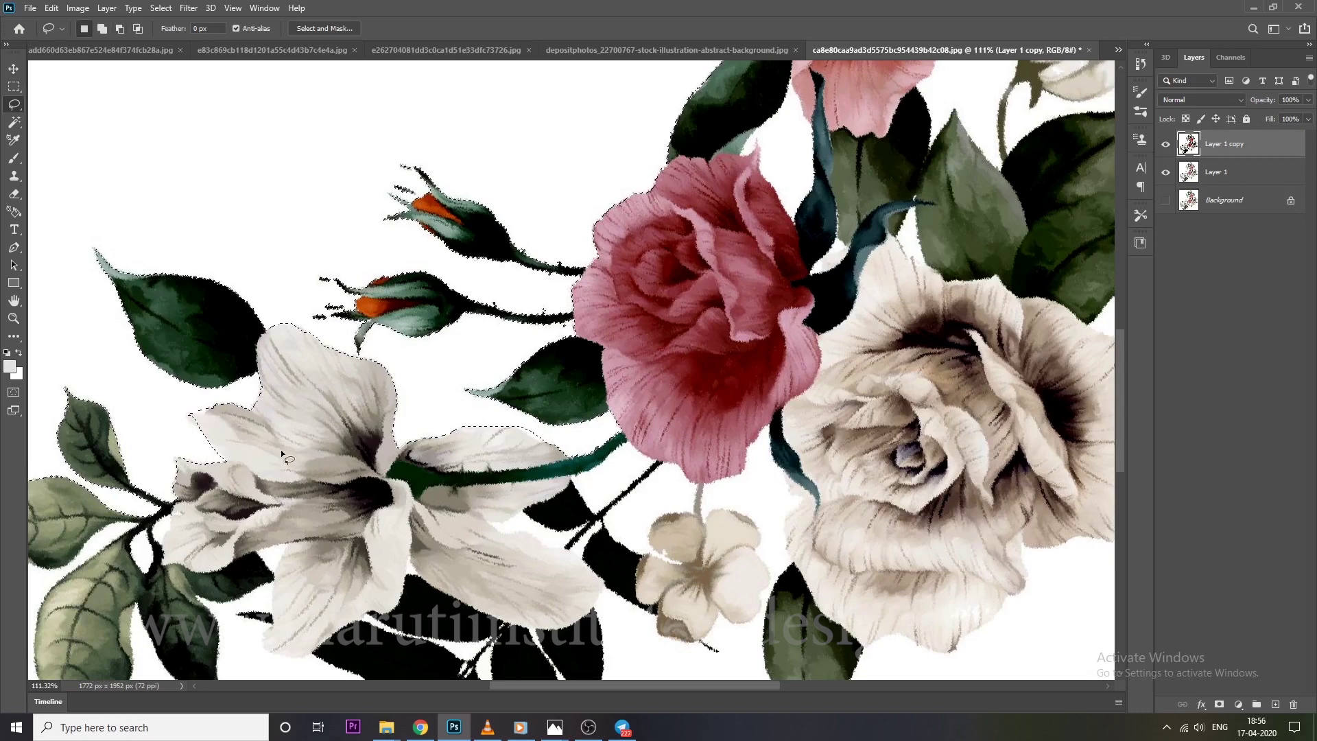
scroll(281, 454, down, 3)
drag(655, 499, 651, 576)
scroll(480, 309, down, 2)
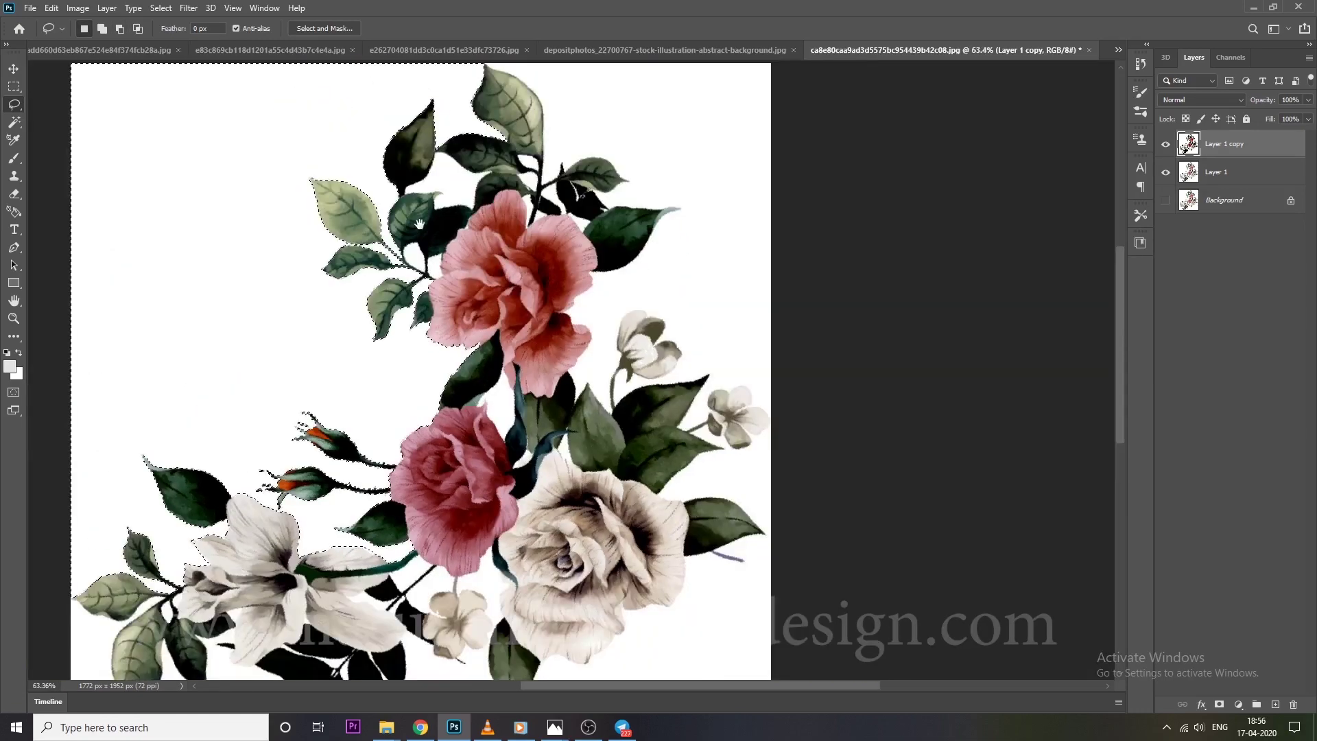
scroll(423, 302, up, 5)
Deselect and reselect the white background around the flowers with the Magic Wand
key(ctrl+d)
key(w)
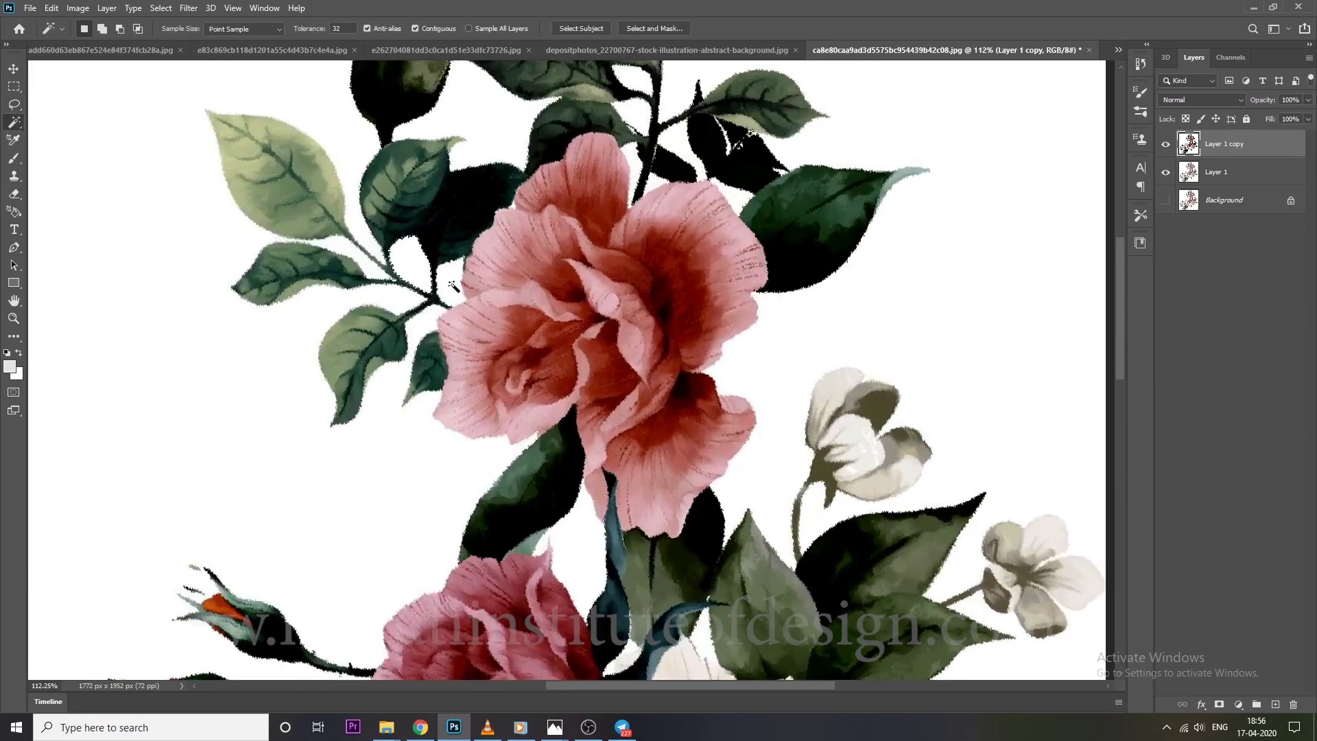
click(425, 305)
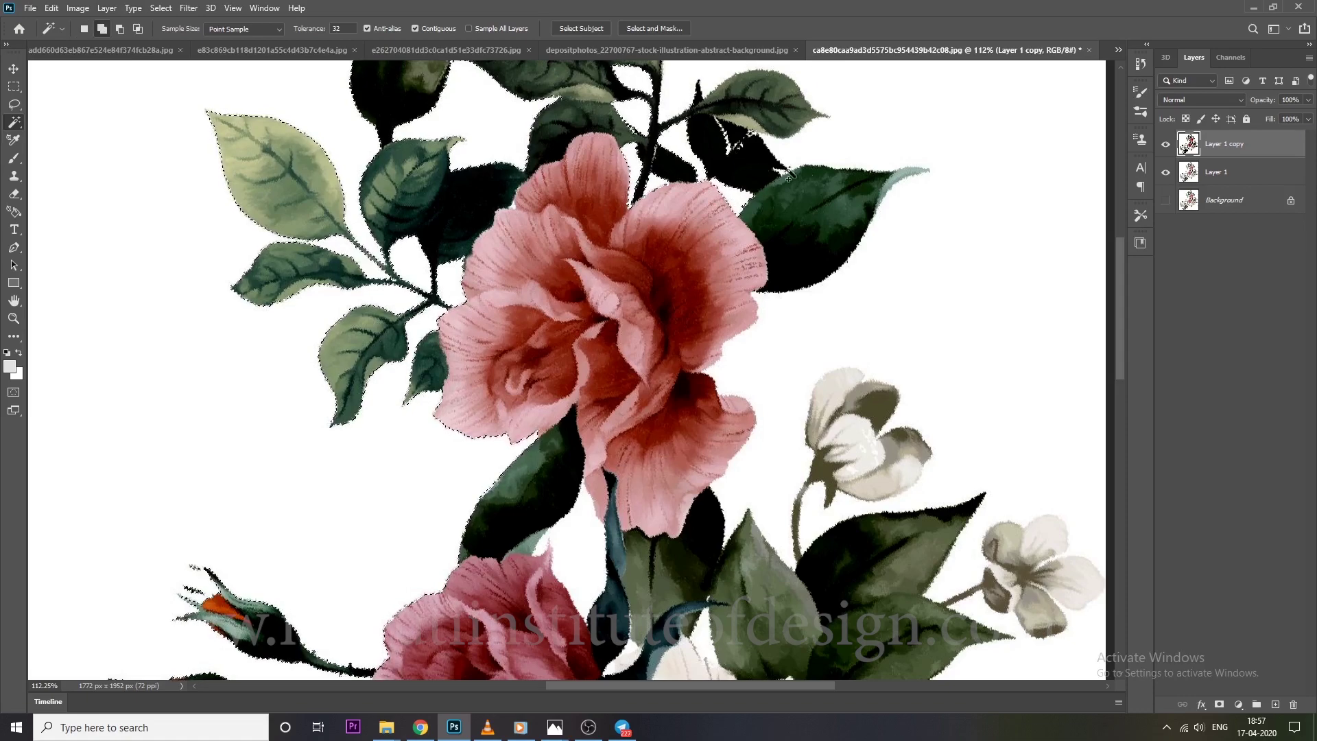
drag(717, 439, 799, 248)
scroll(401, 480, down, 5)
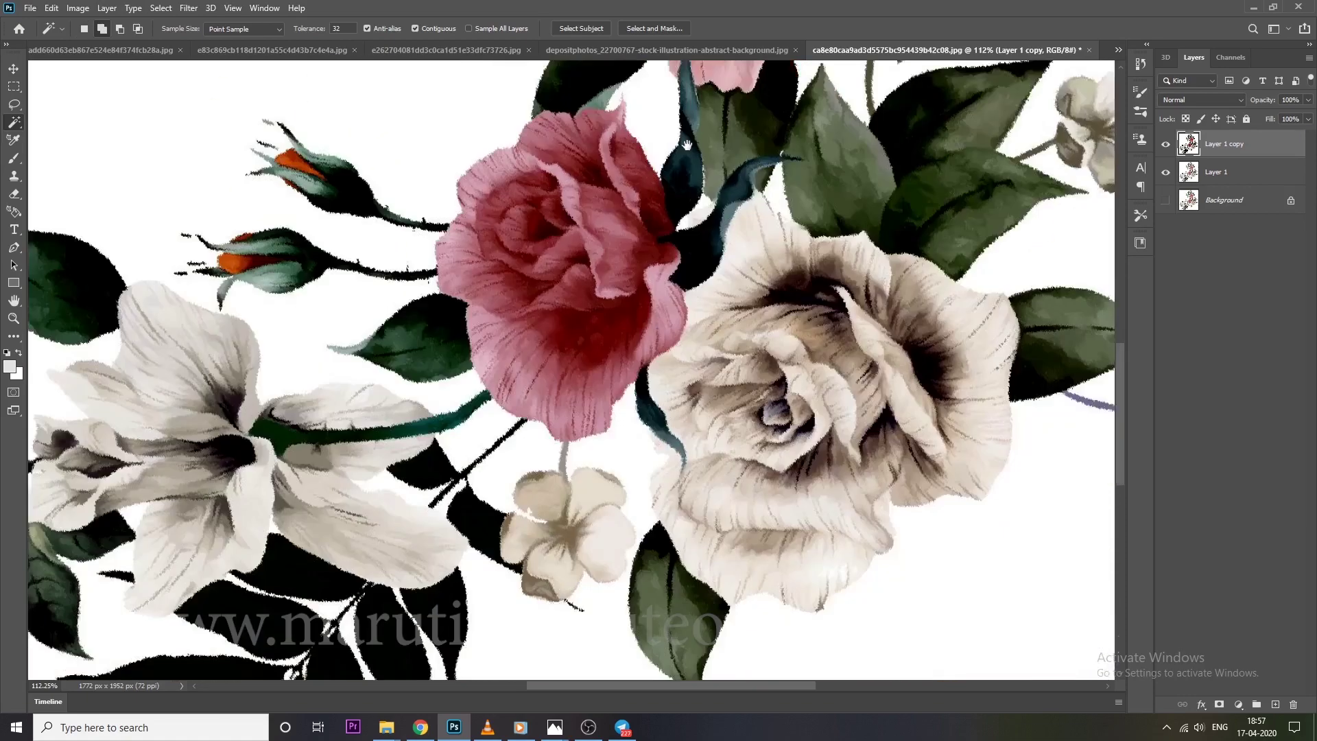
scroll(402, 480, down, 2)
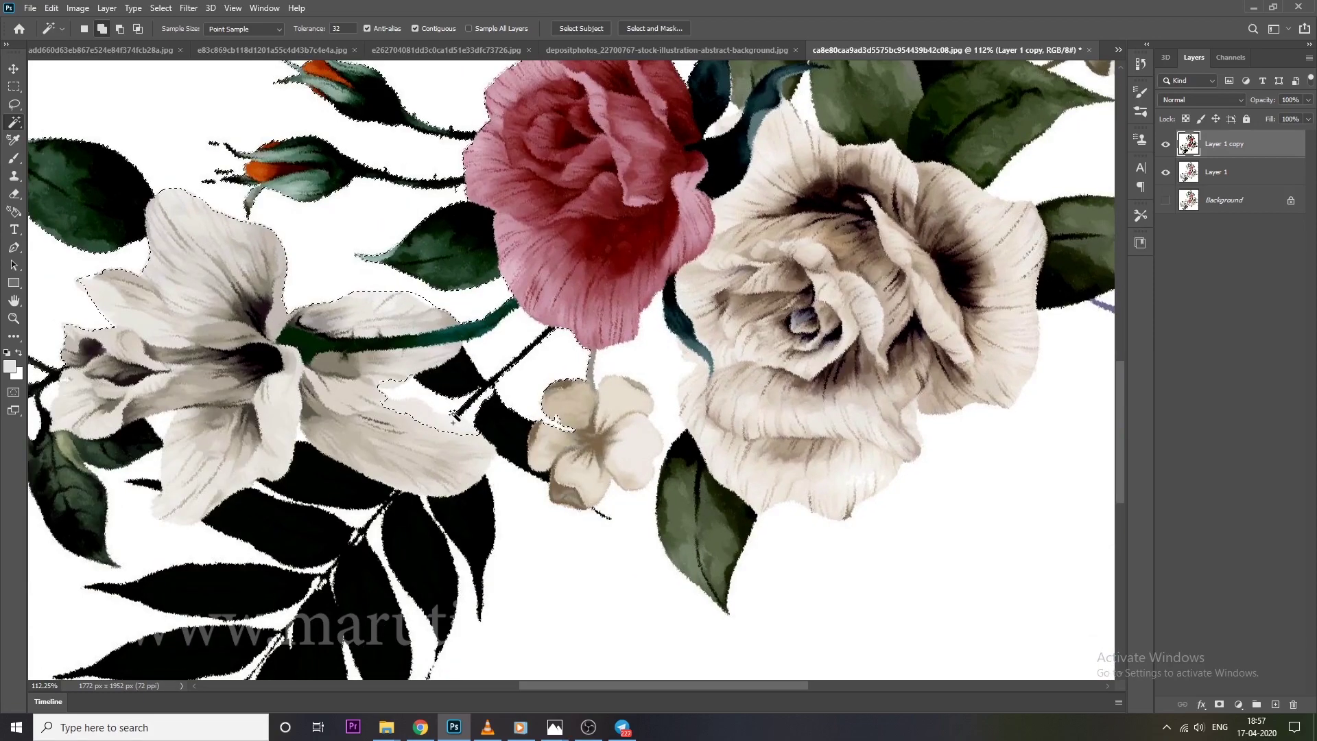
Add the lily petals to the selection with the Lasso
key(l)
drag(371, 397, 464, 411)
scroll(464, 410, down, 2)
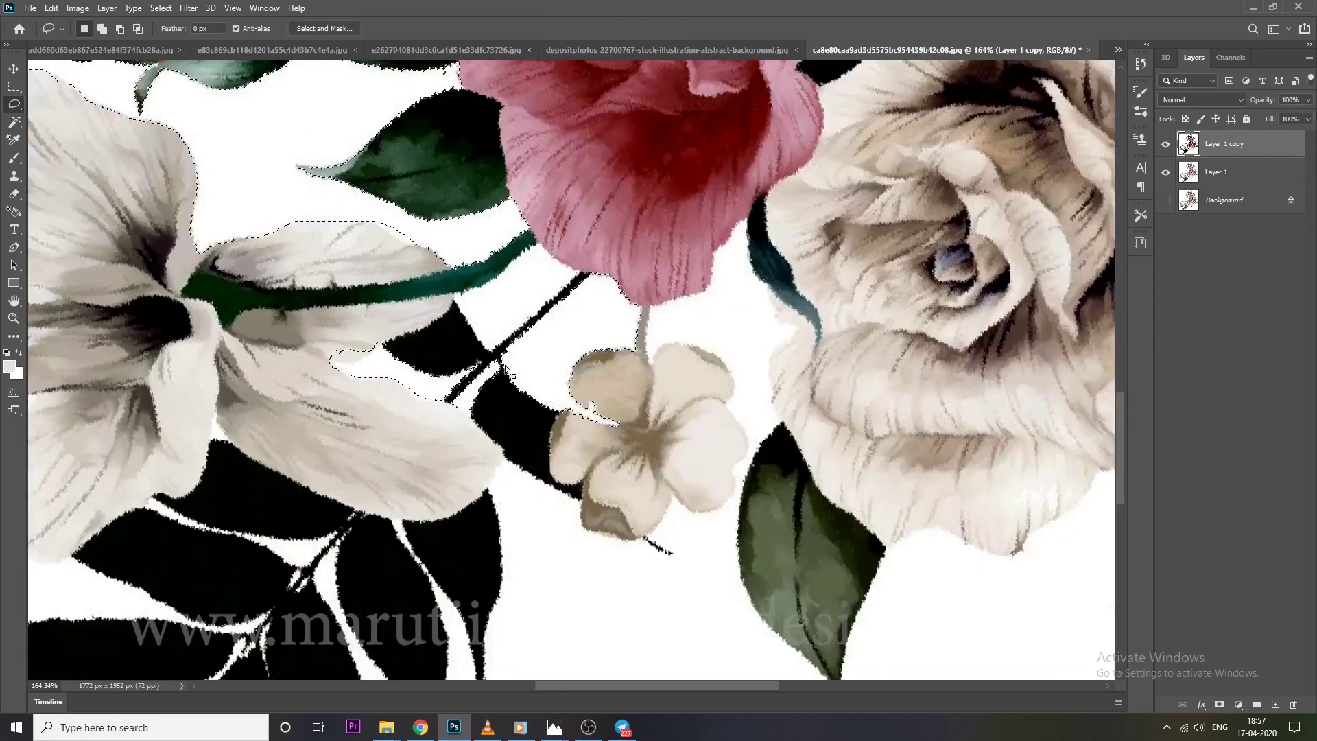
key(w)
scroll(503, 301, down, 3)
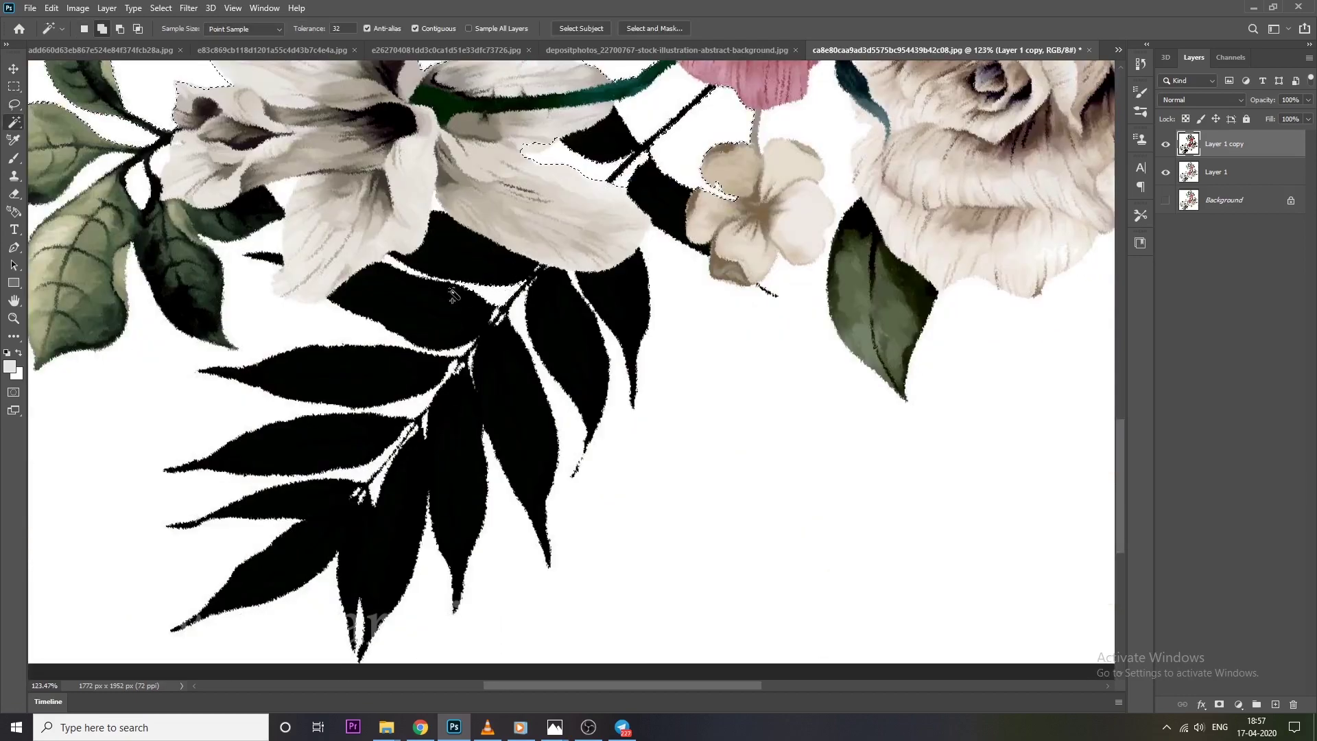
Lasso around part of the lily to extend the bouquet selection
scroll(490, 292, up, 5)
scroll(476, 276, up, 2)
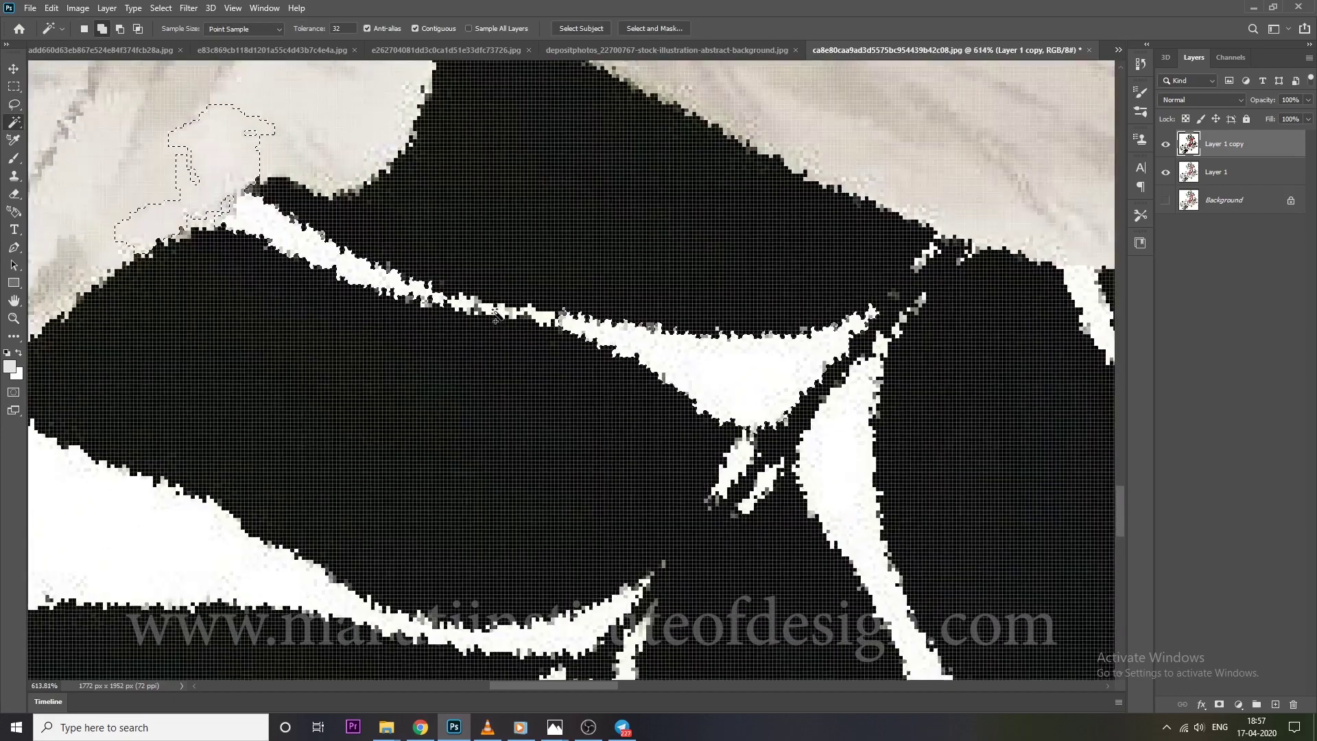
scroll(547, 318, up, 1)
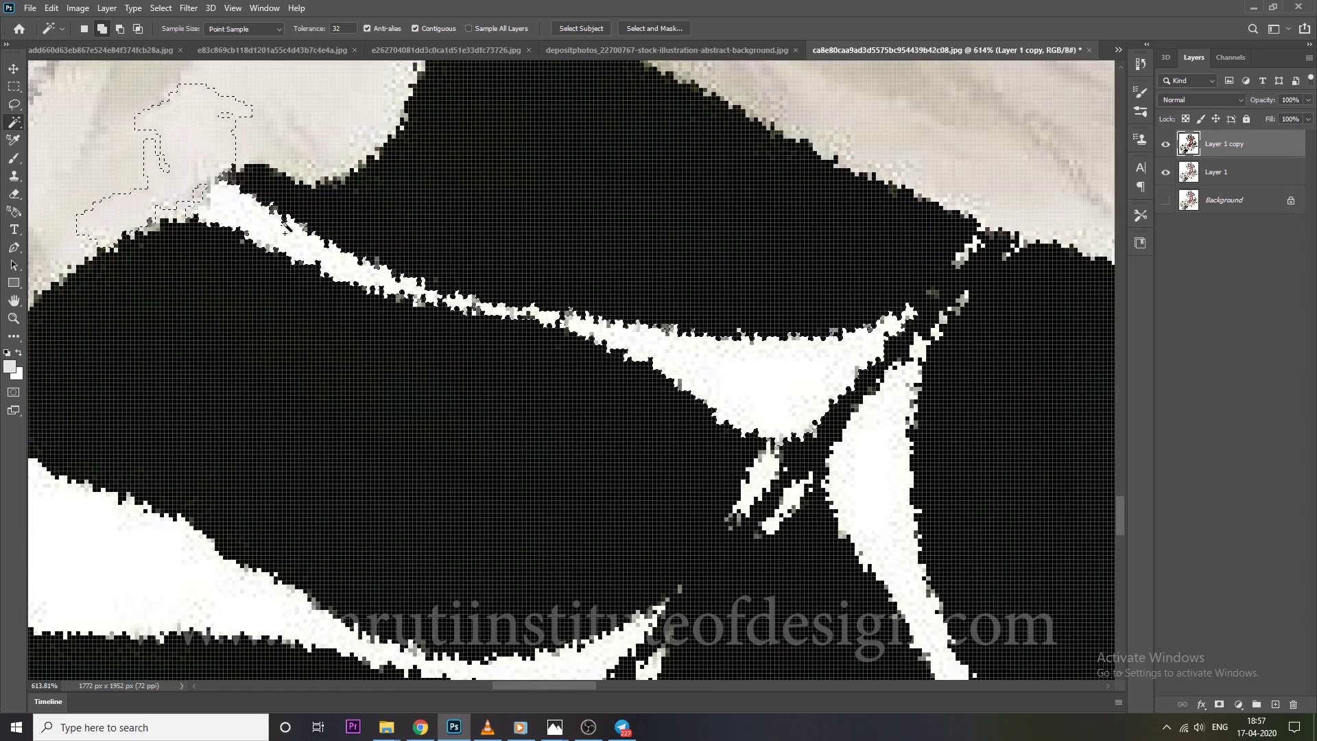
scroll(301, 209, down, 6)
key(l)
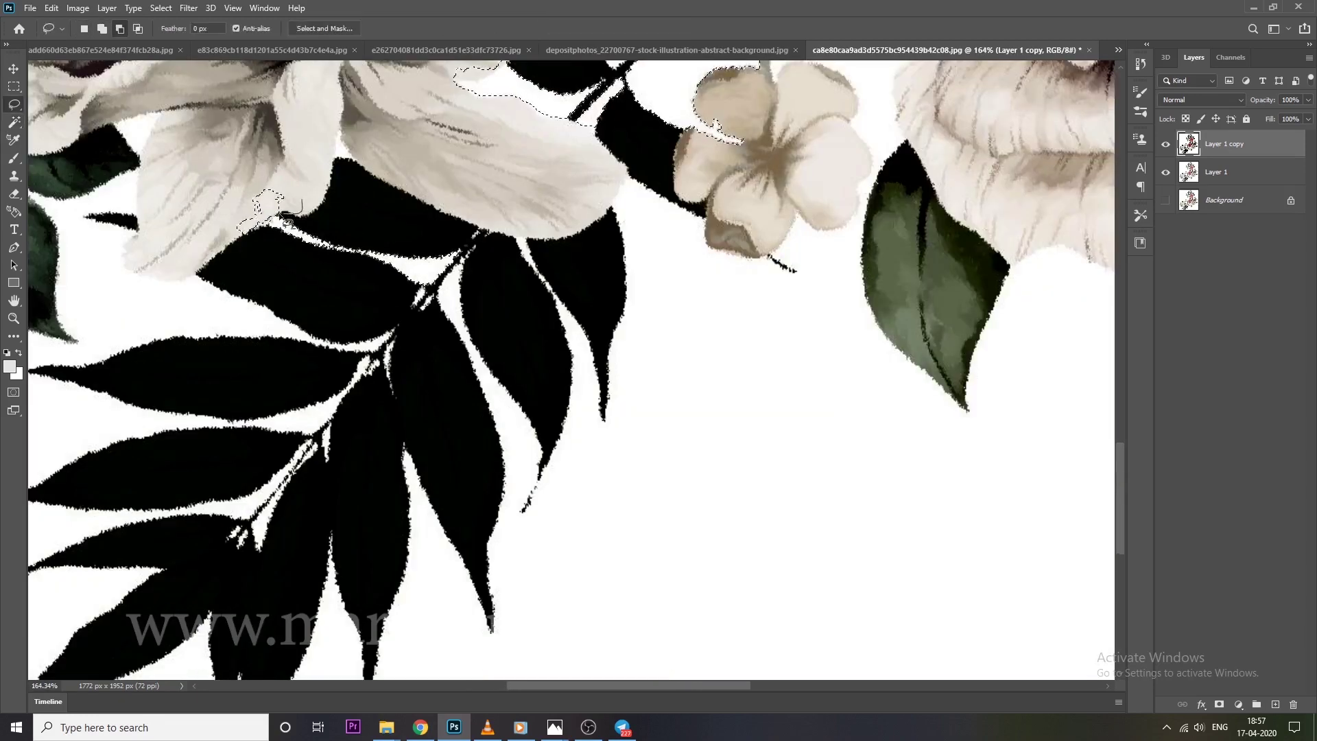
scroll(298, 267, down, 2)
scroll(299, 274, up, 2)
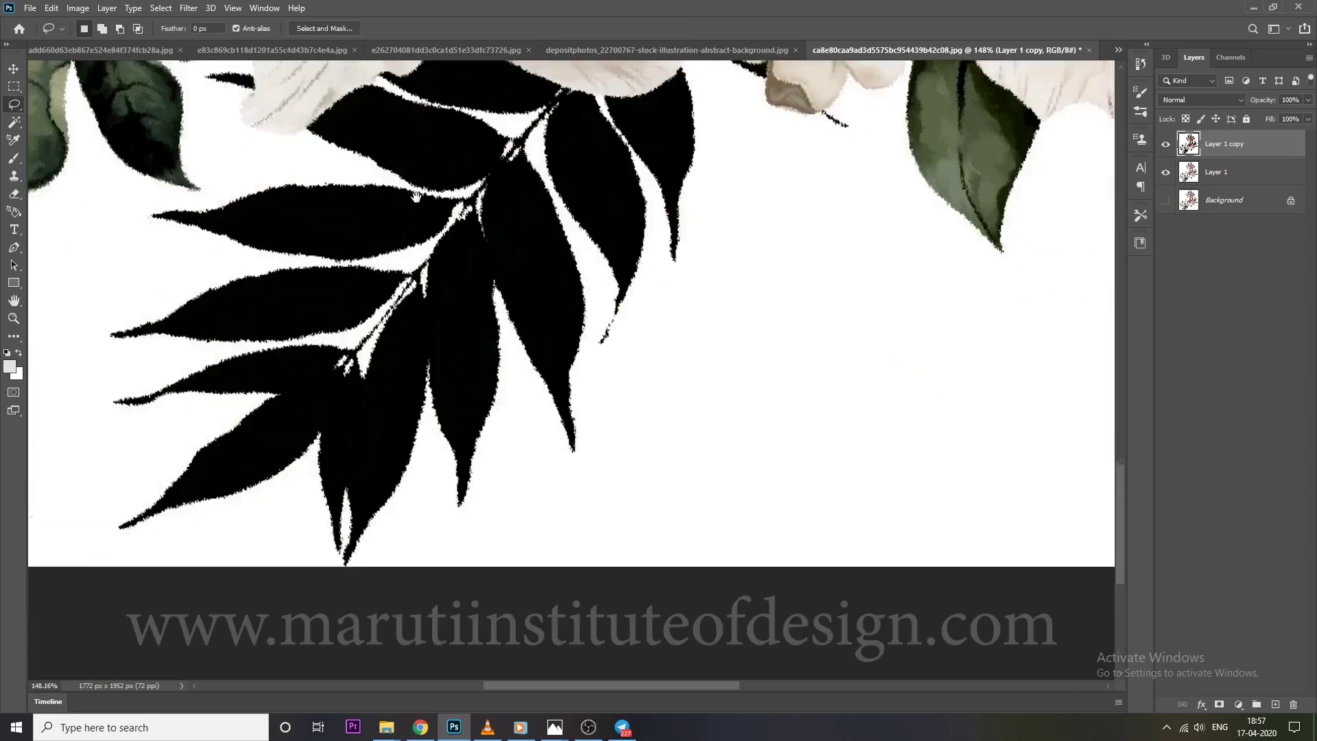
scroll(181, 314, up, 4)
scroll(237, 353, down, 4)
scroll(277, 351, down, 2)
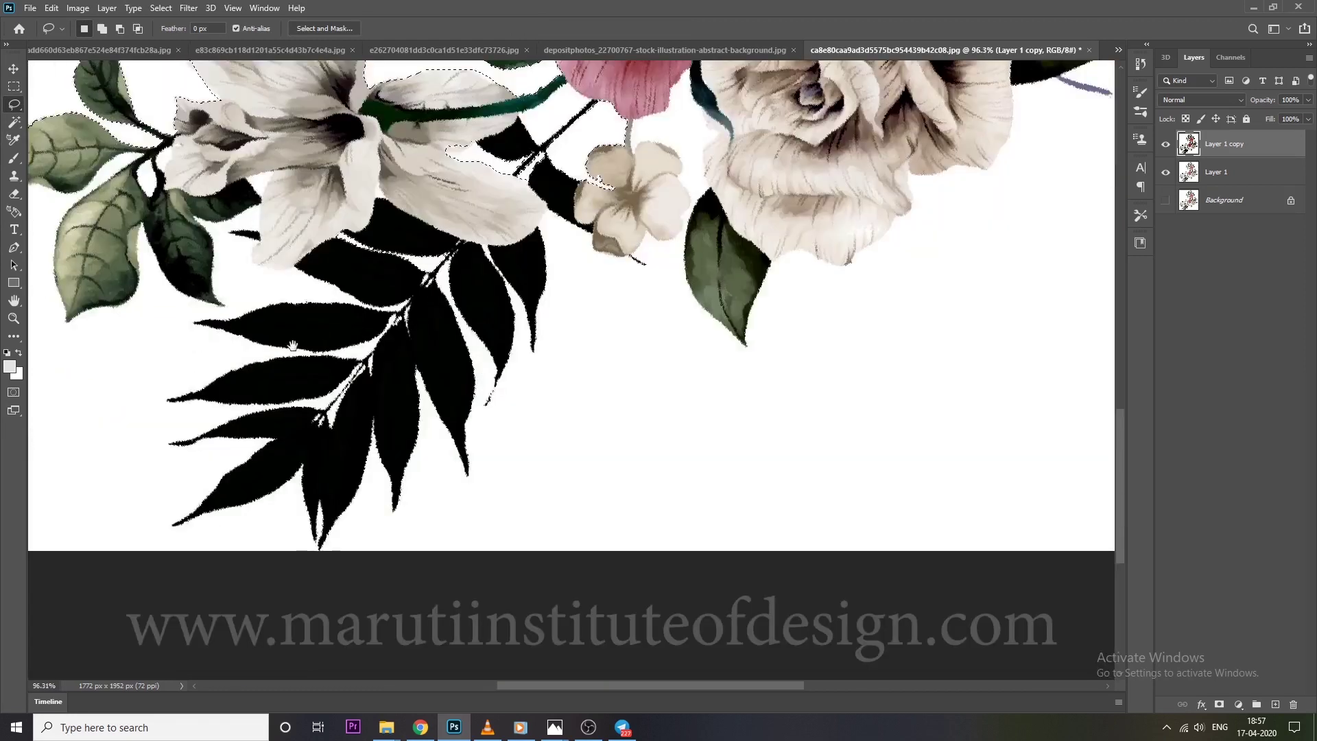
drag(130, 343, 673, 336)
key(w)
scroll(748, 196, up, 1)
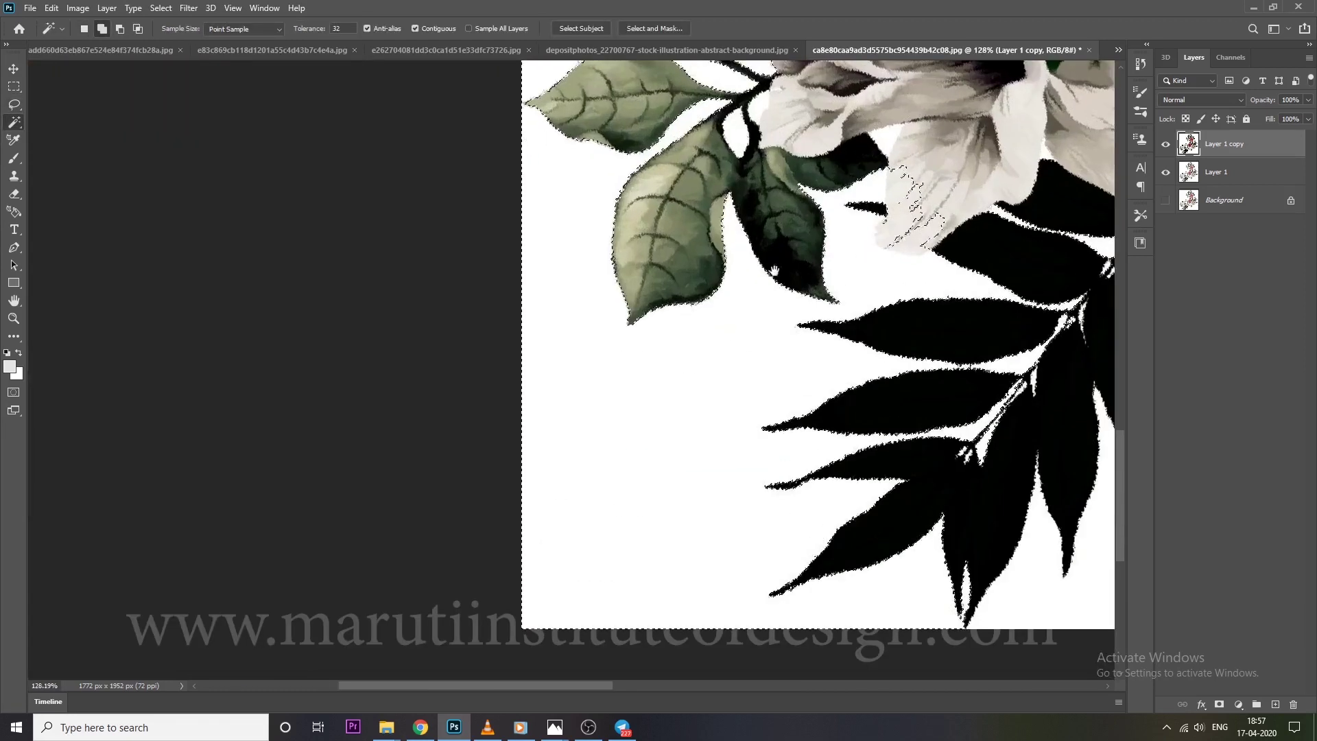
scroll(748, 196, up, 1)
key(l)
mouse_move(751, 197)
mouse_down()
mouse_move(742, 218)
mouse_move(819, 261)
mouse_up()
Add the small cream flower's petal and the white rose's lower petals to the selection
scroll(713, 412, down, 1)
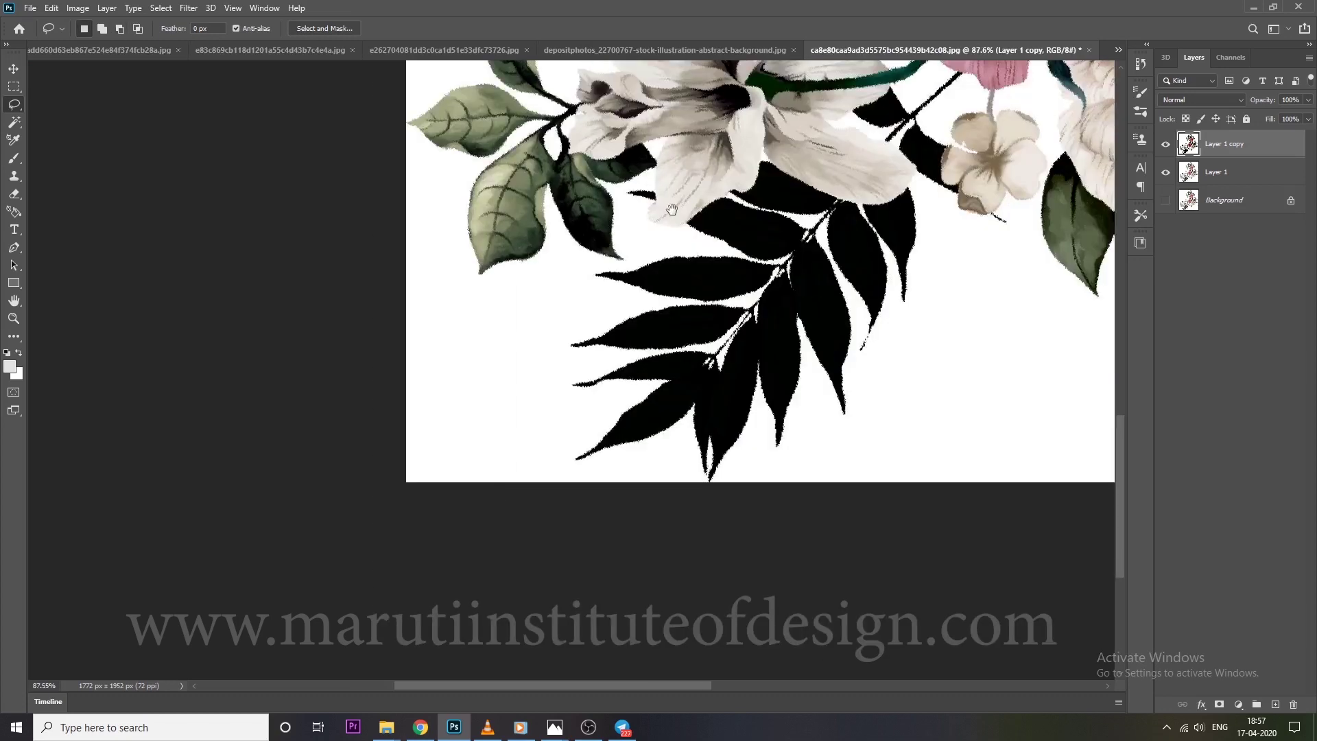
scroll(714, 411, up, 1)
scroll(714, 412, up, 1)
scroll(714, 536, down, 2)
key(w)
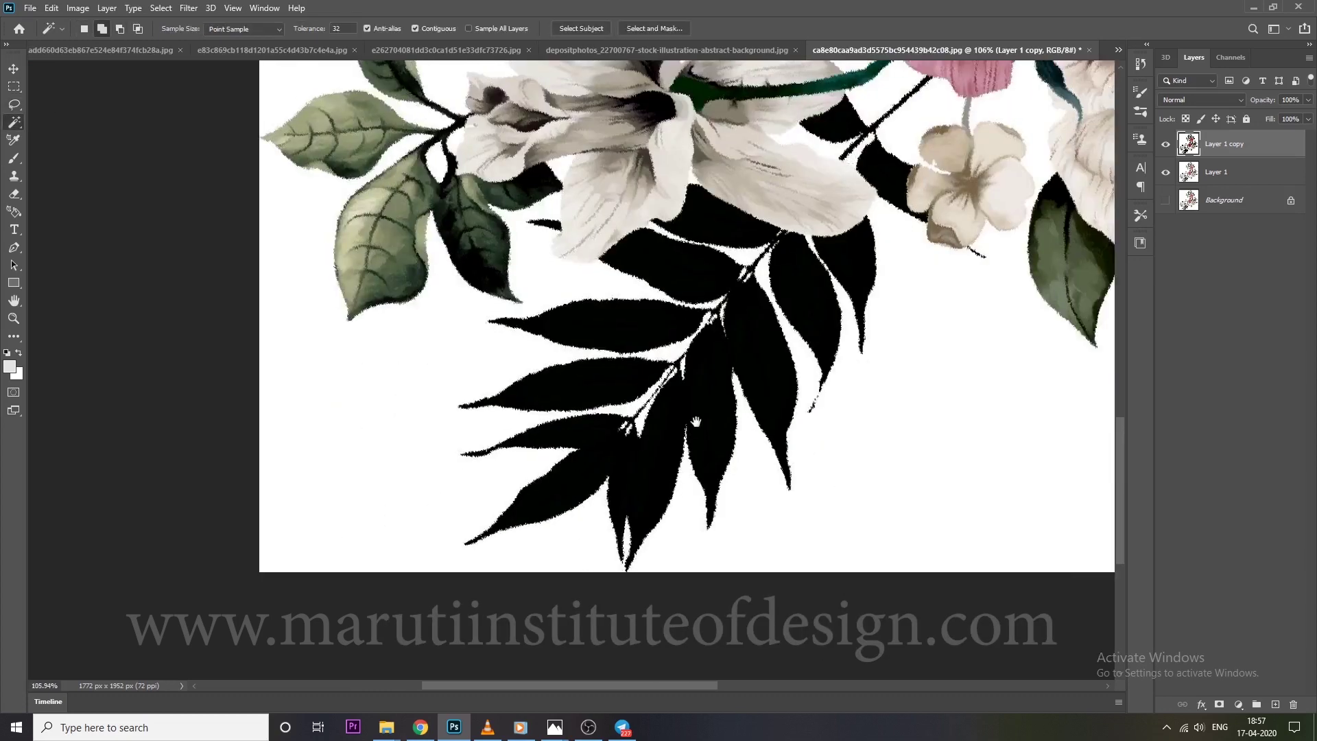
scroll(696, 420, up, 1)
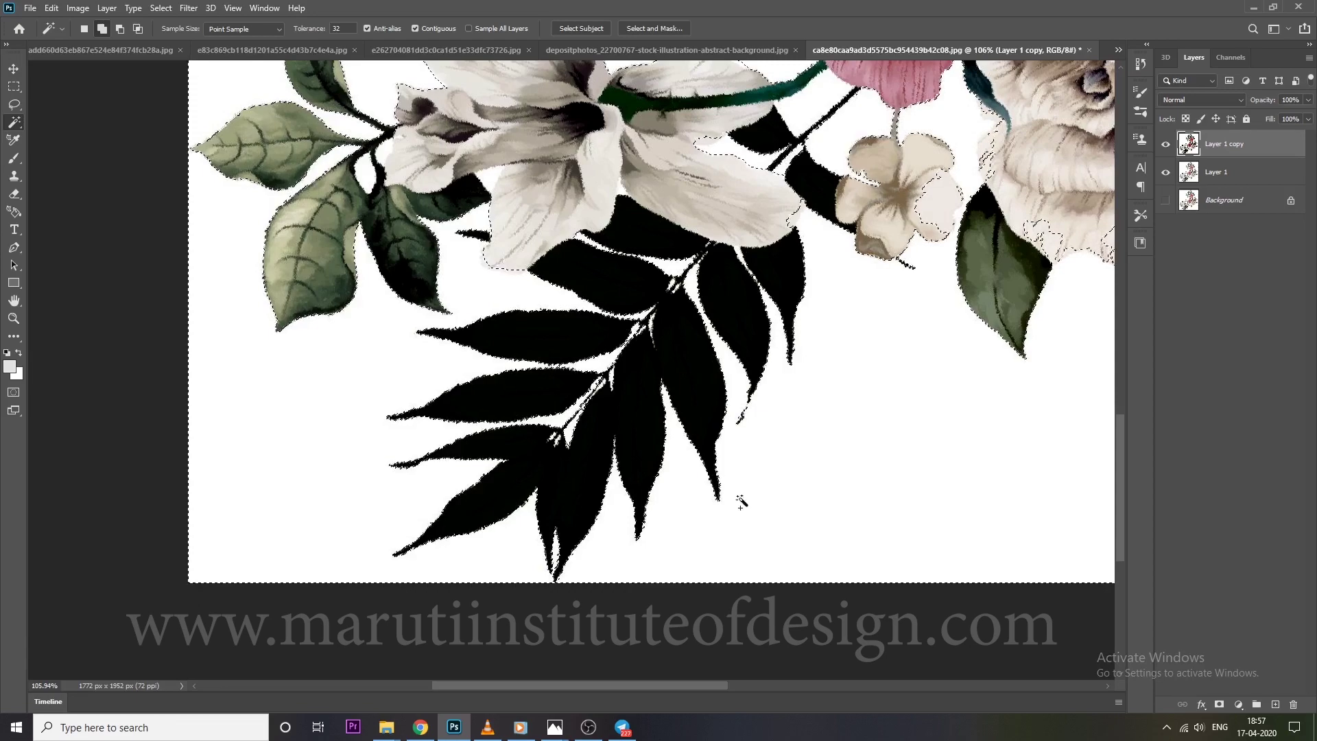
scroll(862, 327, down, 1)
scroll(861, 327, up, 1)
scroll(788, 370, up, 1)
scroll(718, 412, up, 1)
key(l)
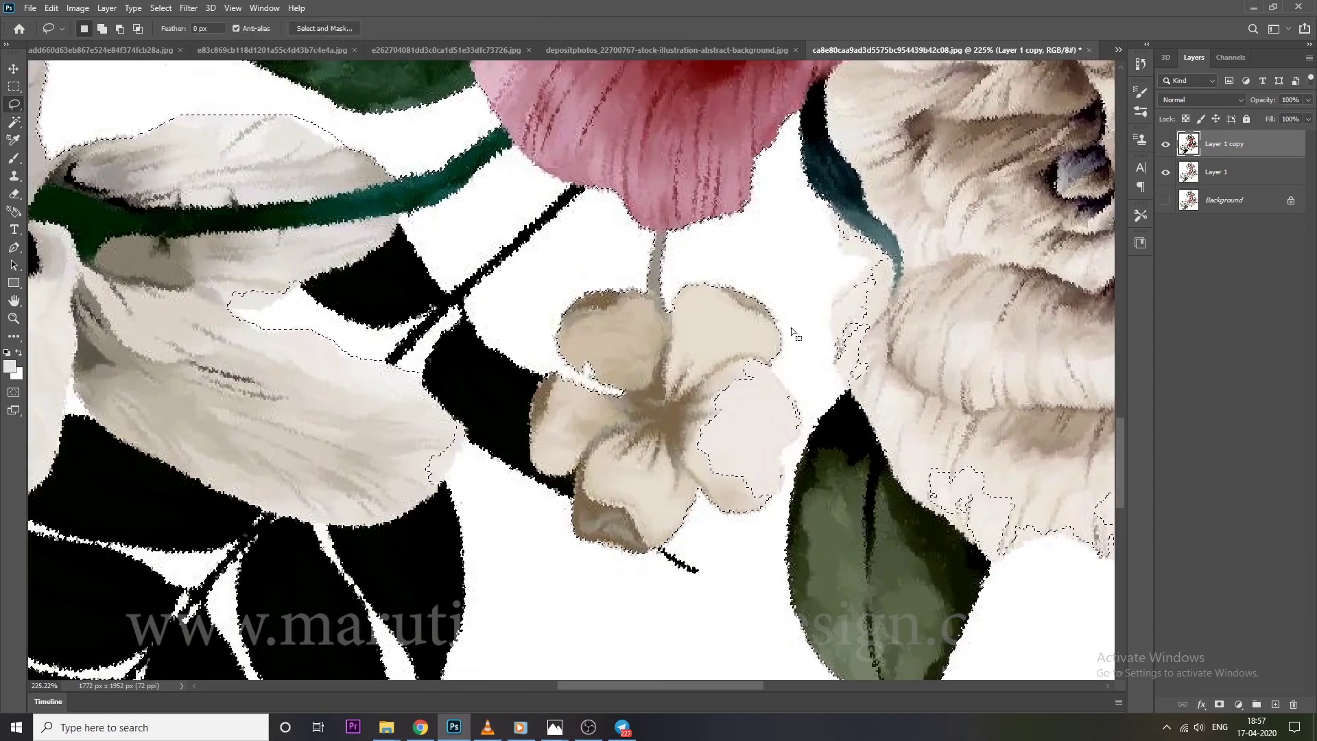
drag(692, 417, 795, 406)
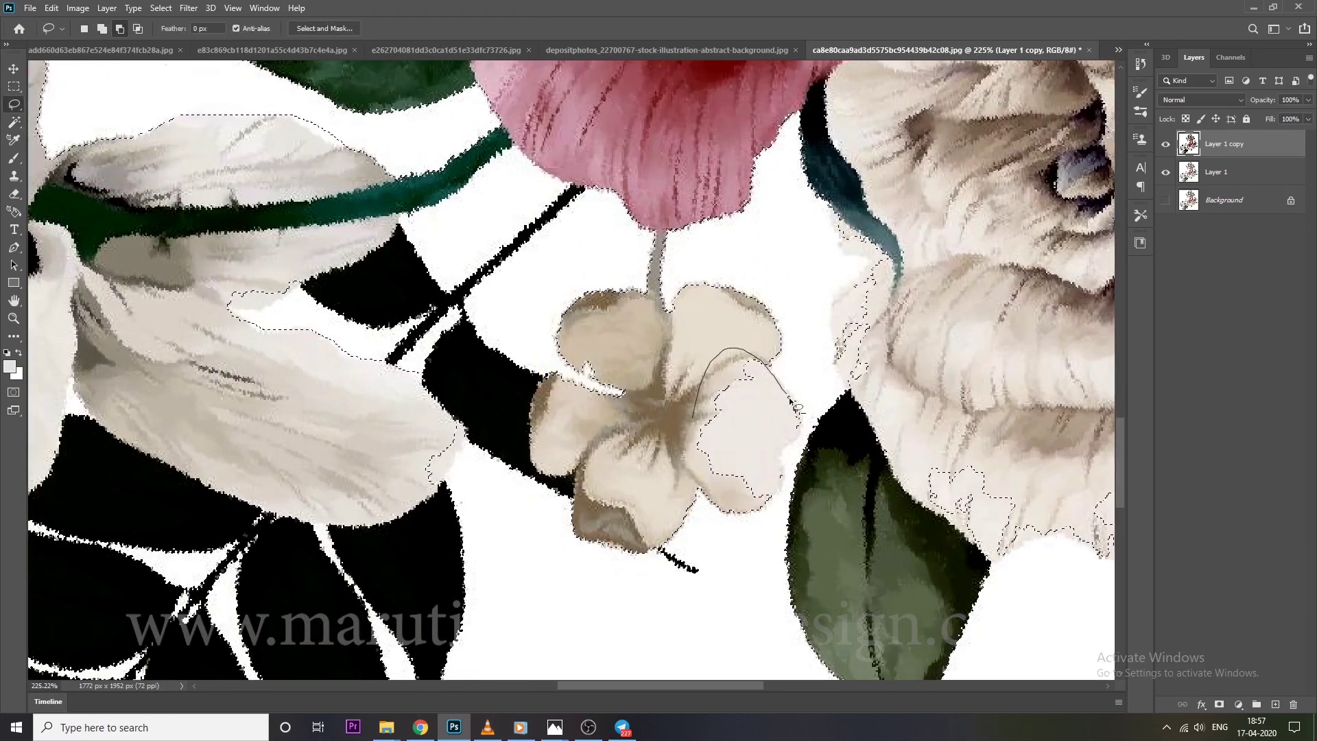
drag(786, 451, 789, 454)
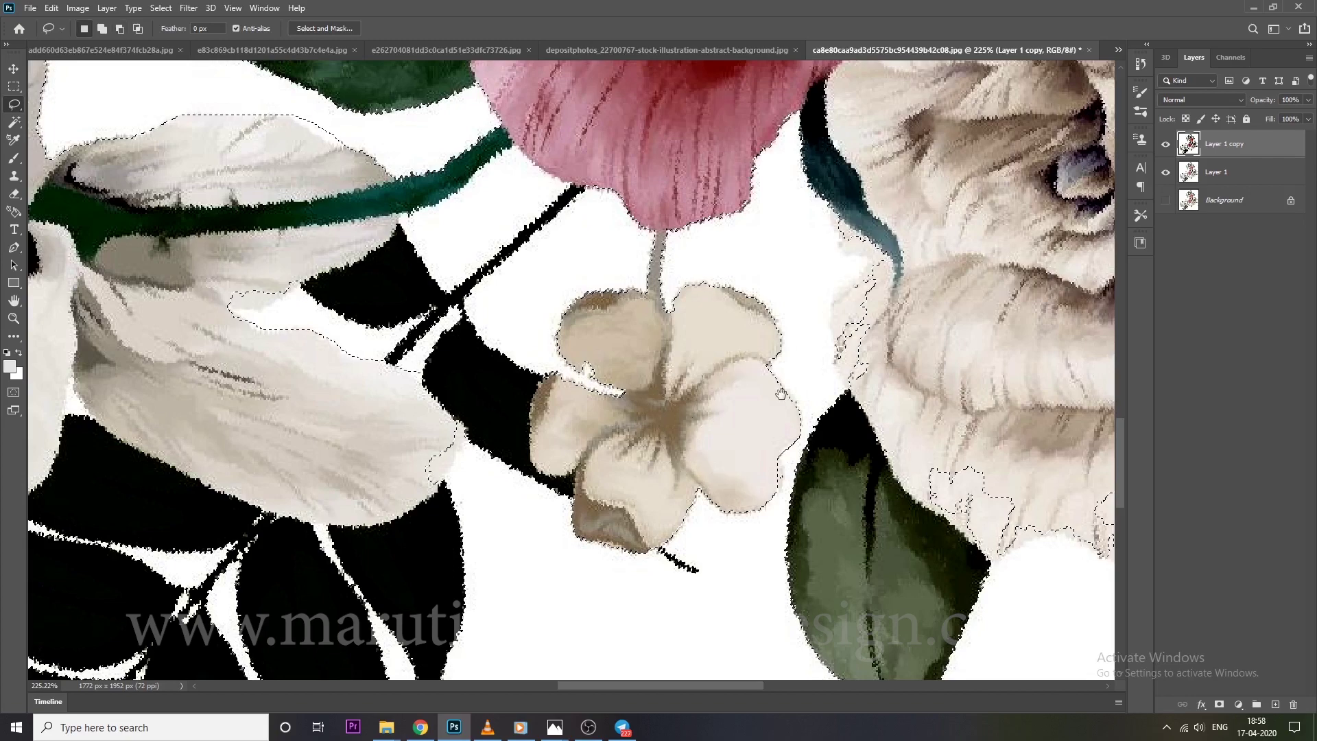
scroll(754, 343, right, 5)
mouse_move(661, 195)
mouse_down()
mouse_move(697, 269)
mouse_move(693, 293)
mouse_up()
Add the white rose's lower and right edges and the small flower's petal to the selection
scroll(523, 355, down, 3)
scroll(524, 356, right, 5)
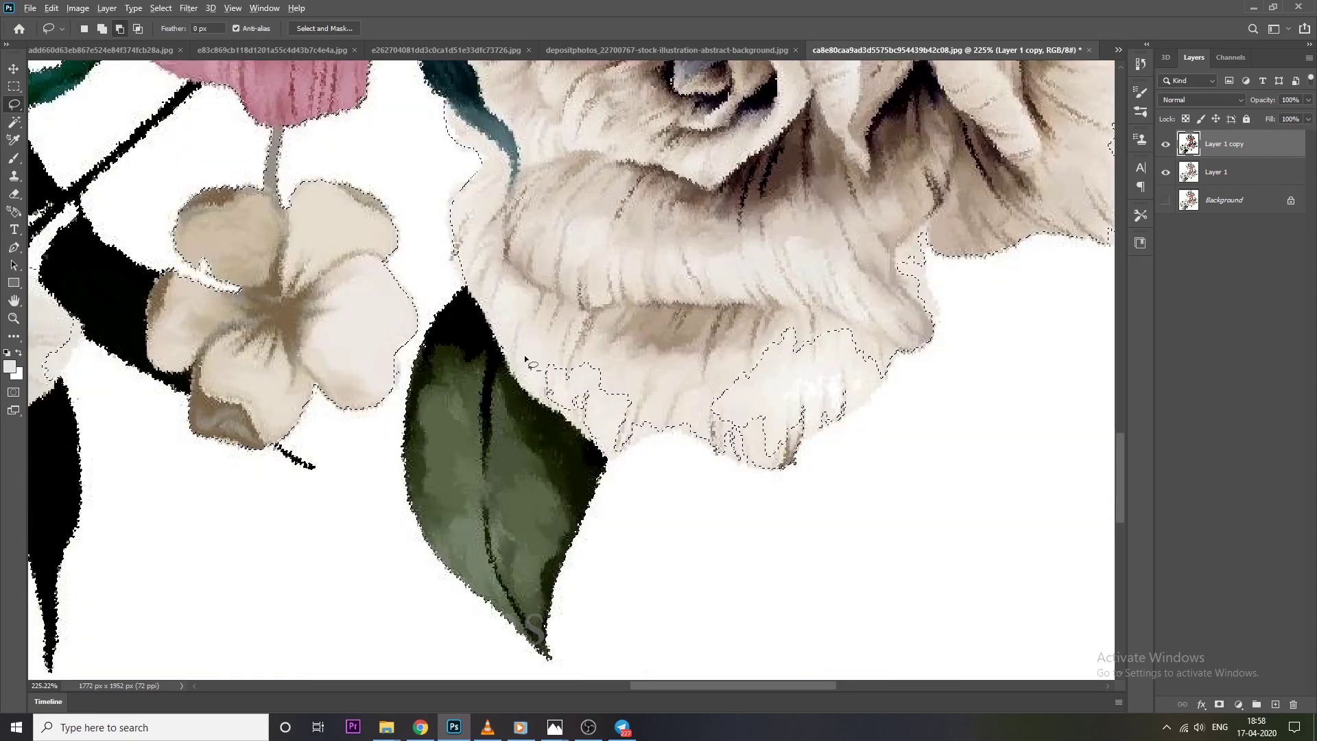
scroll(524, 355, down, 2)
scroll(524, 355, right, 5)
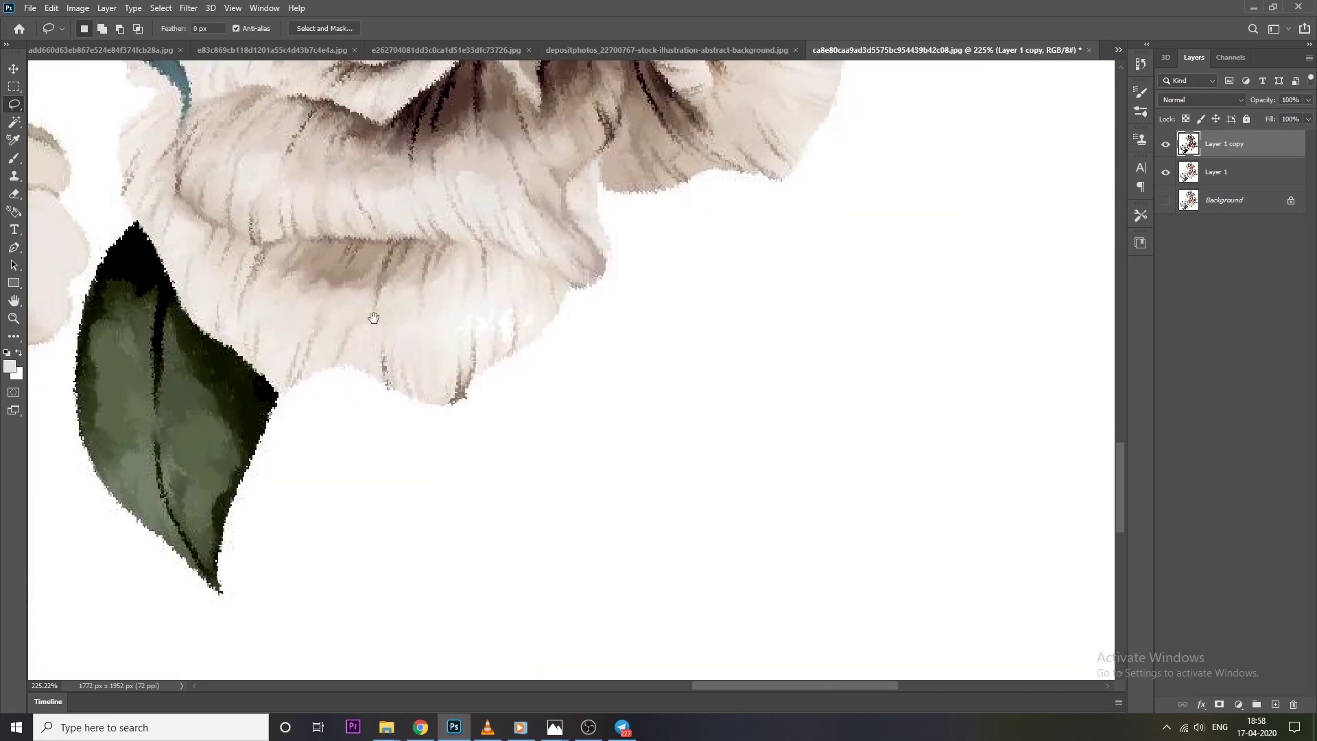
scroll(373, 318, up, 1)
drag(336, 360, 605, 248)
scroll(605, 248, up, 5)
scroll(605, 248, right, 4)
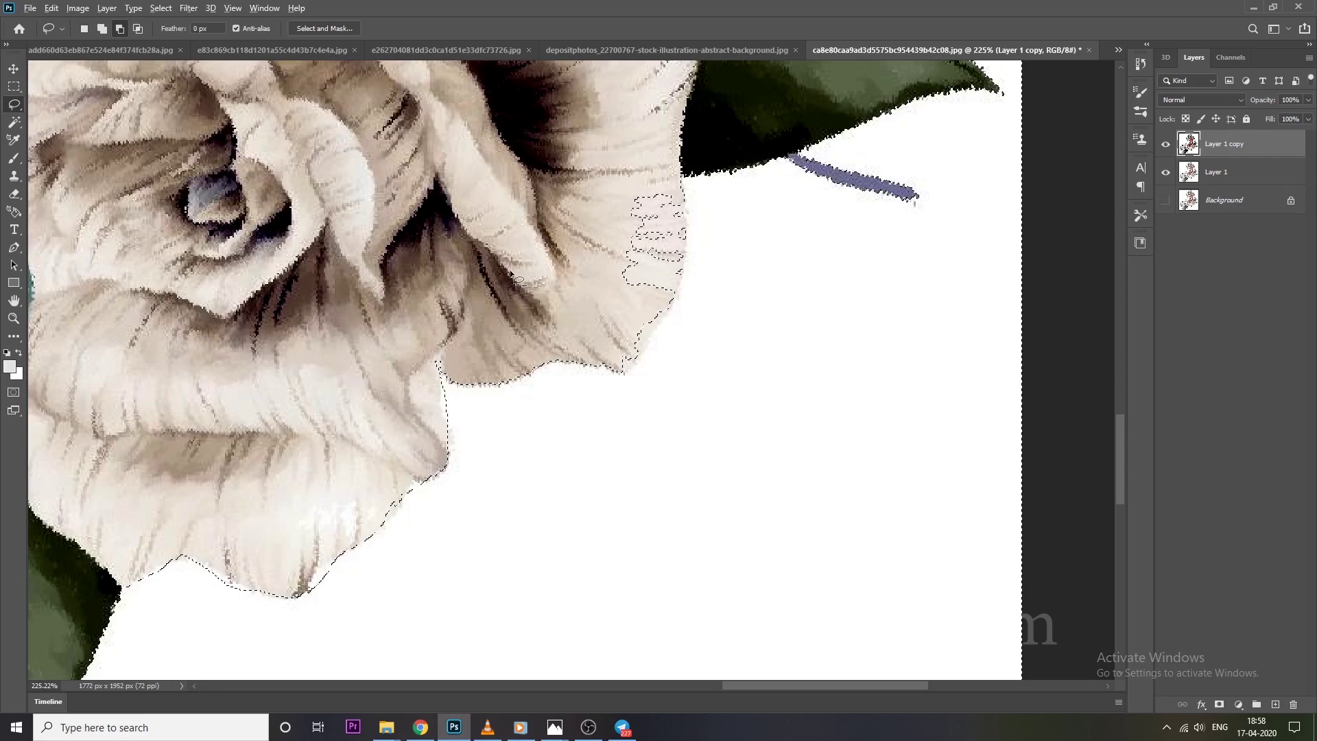
mouse_move(437, 327)
mouse_down()
mouse_move(538, 149)
mouse_move(684, 184)
mouse_up()
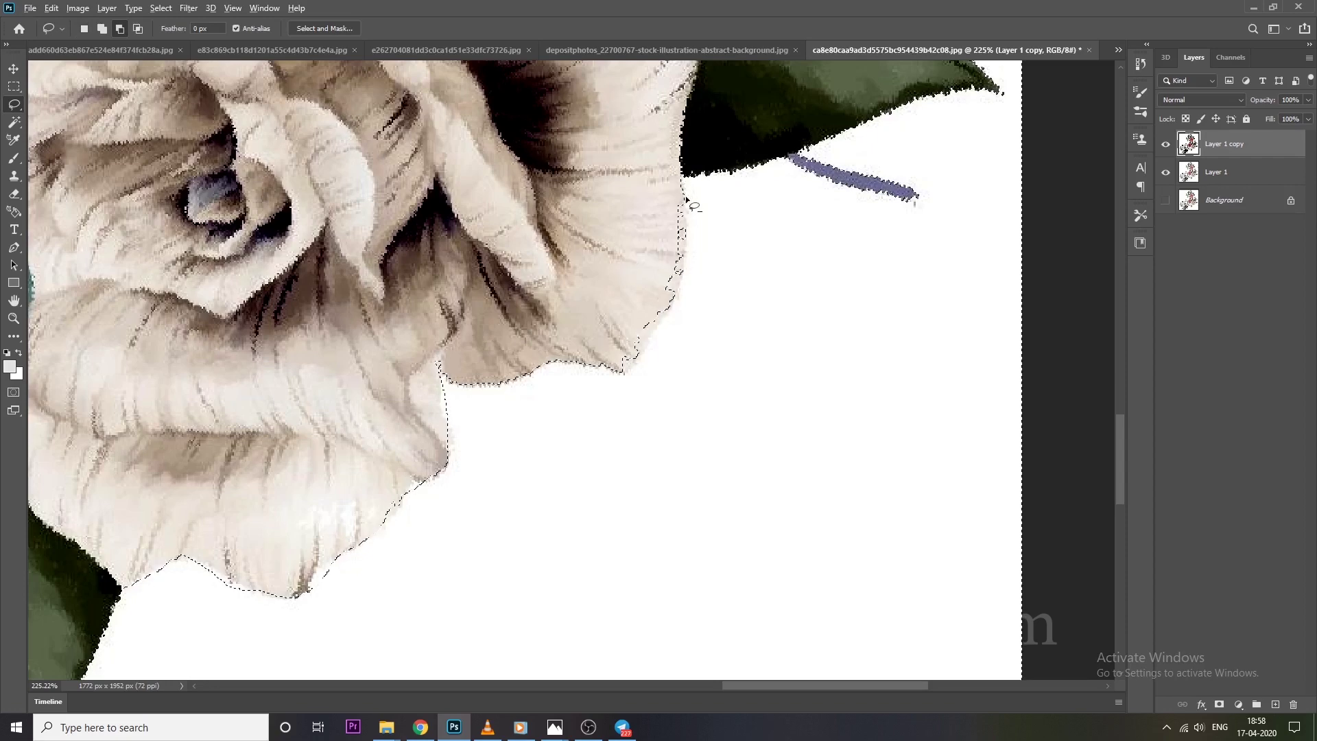
scroll(583, 210, down, 5)
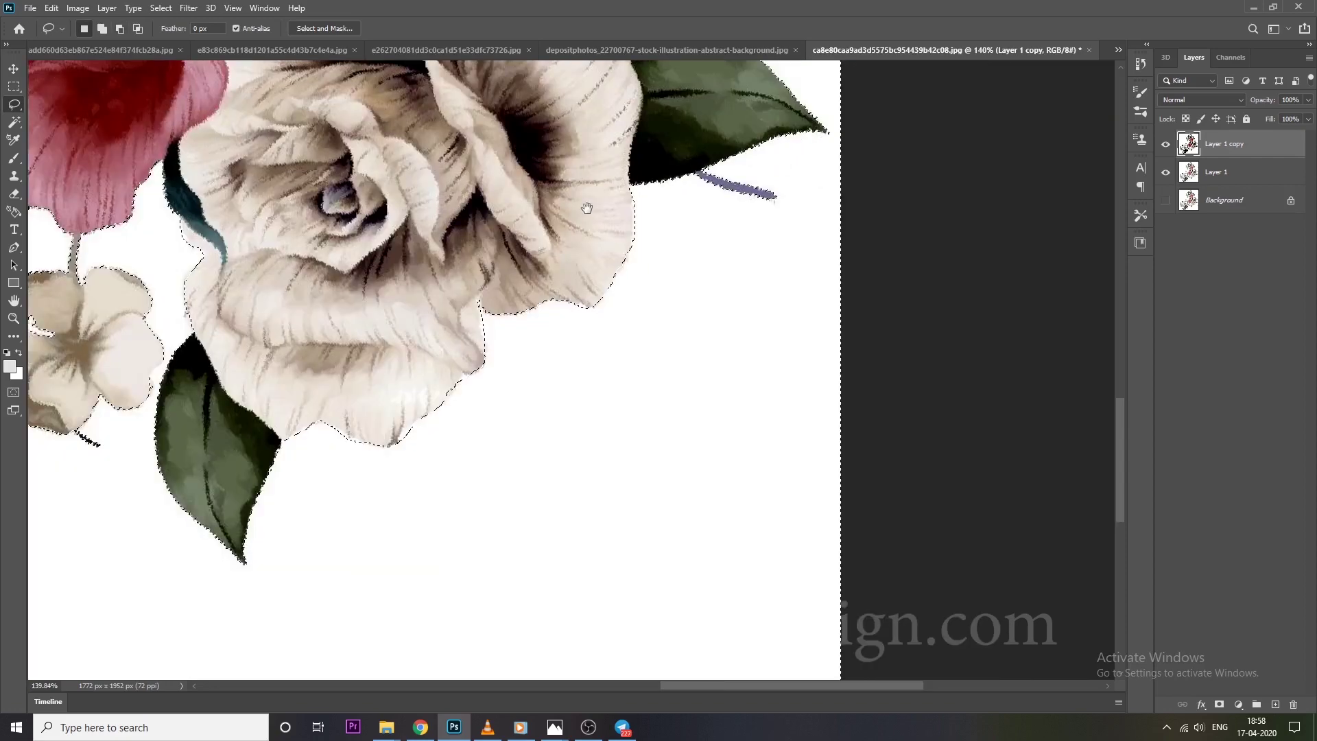
scroll(587, 207, up, 5)
drag(544, 413, 444, 449)
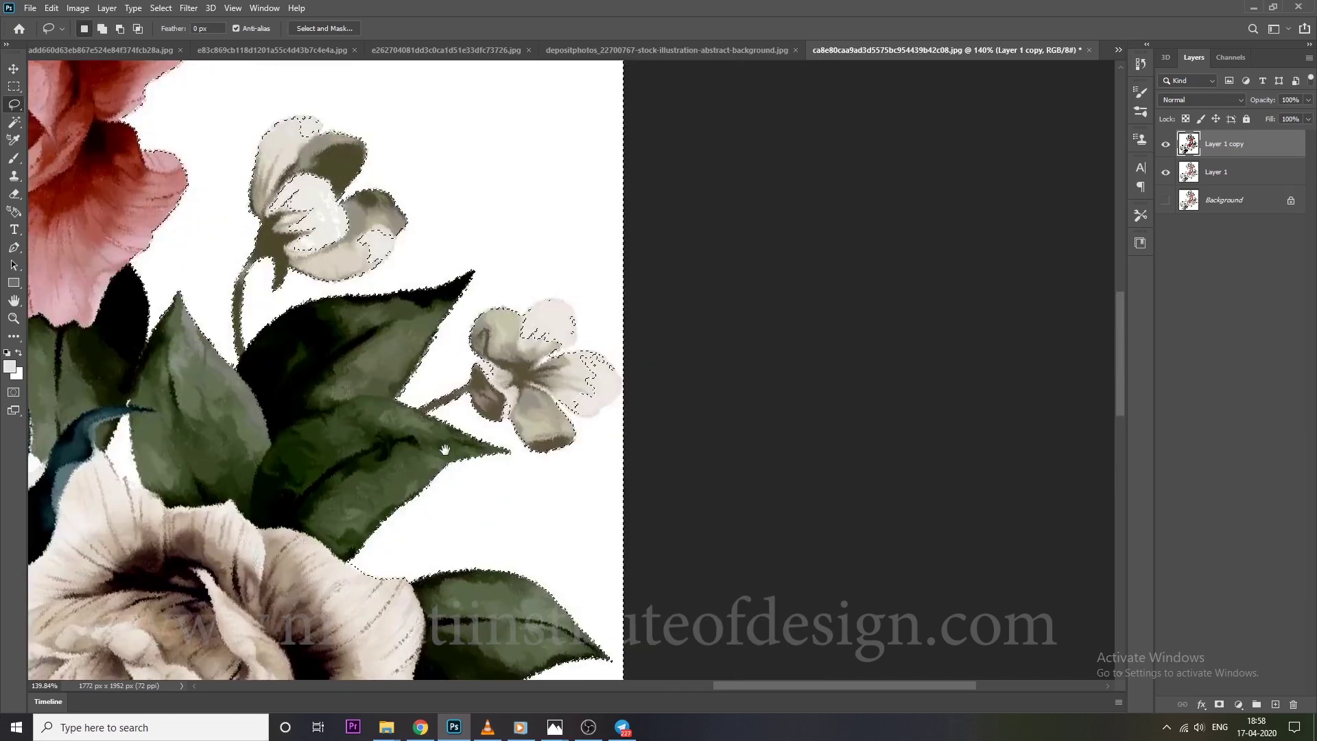
scroll(501, 336, up, 5)
drag(530, 309, 619, 465)
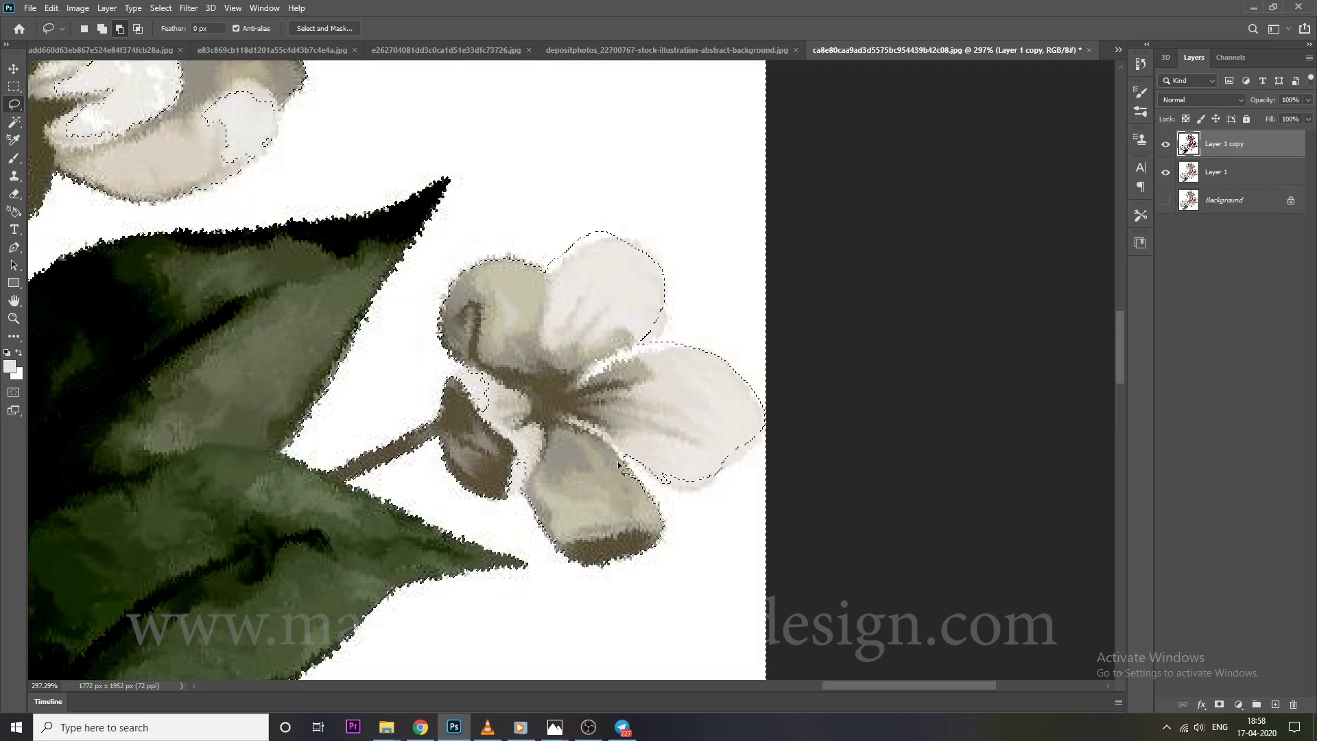
drag(619, 465, 638, 483)
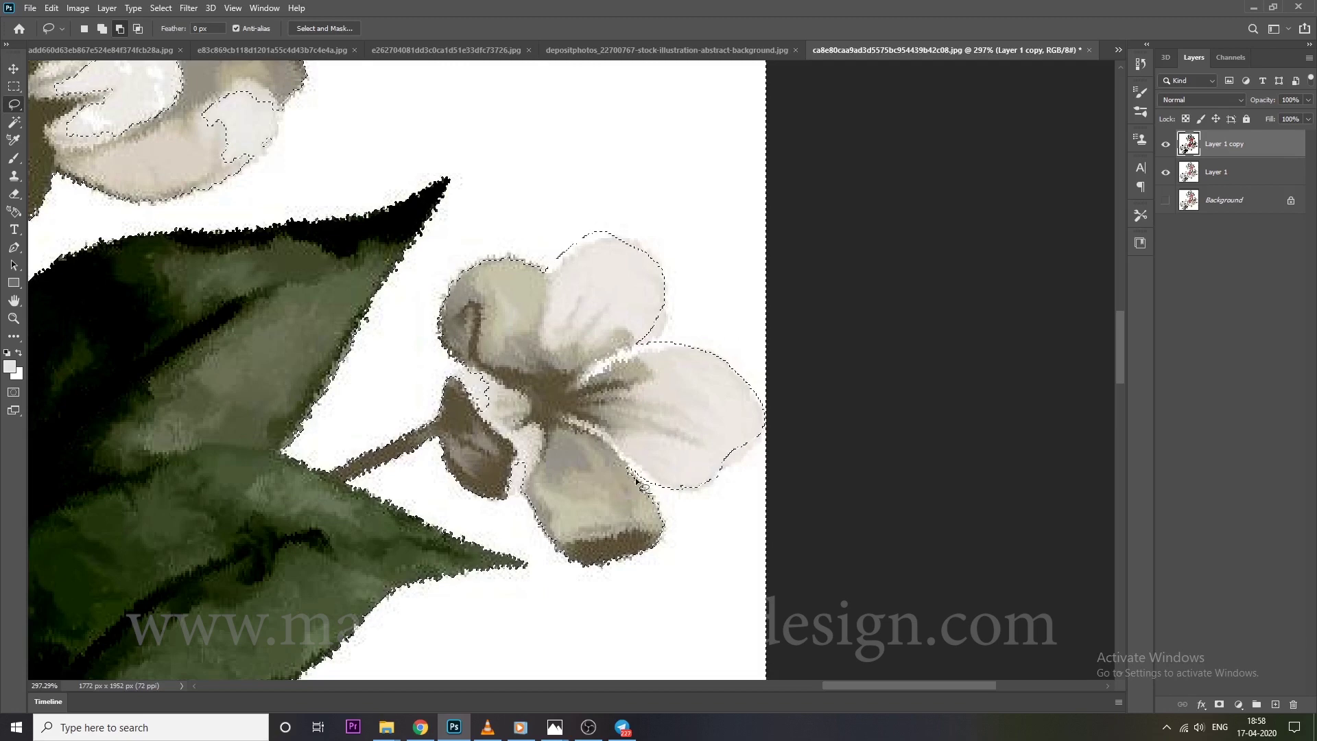
Include the lower-right petal and the notched top petal in the bouquet selection
scroll(583, 438, down, 2)
scroll(493, 384, down, 1)
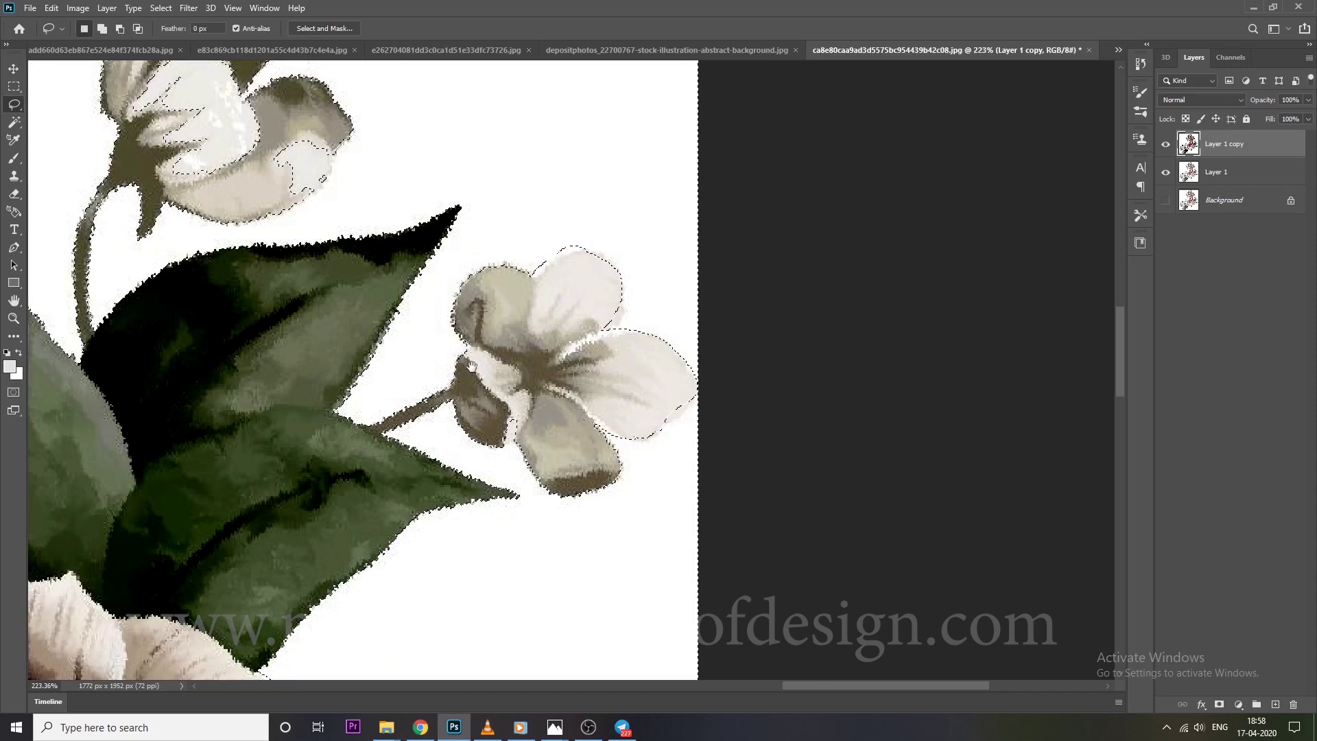
drag(471, 365, 604, 409)
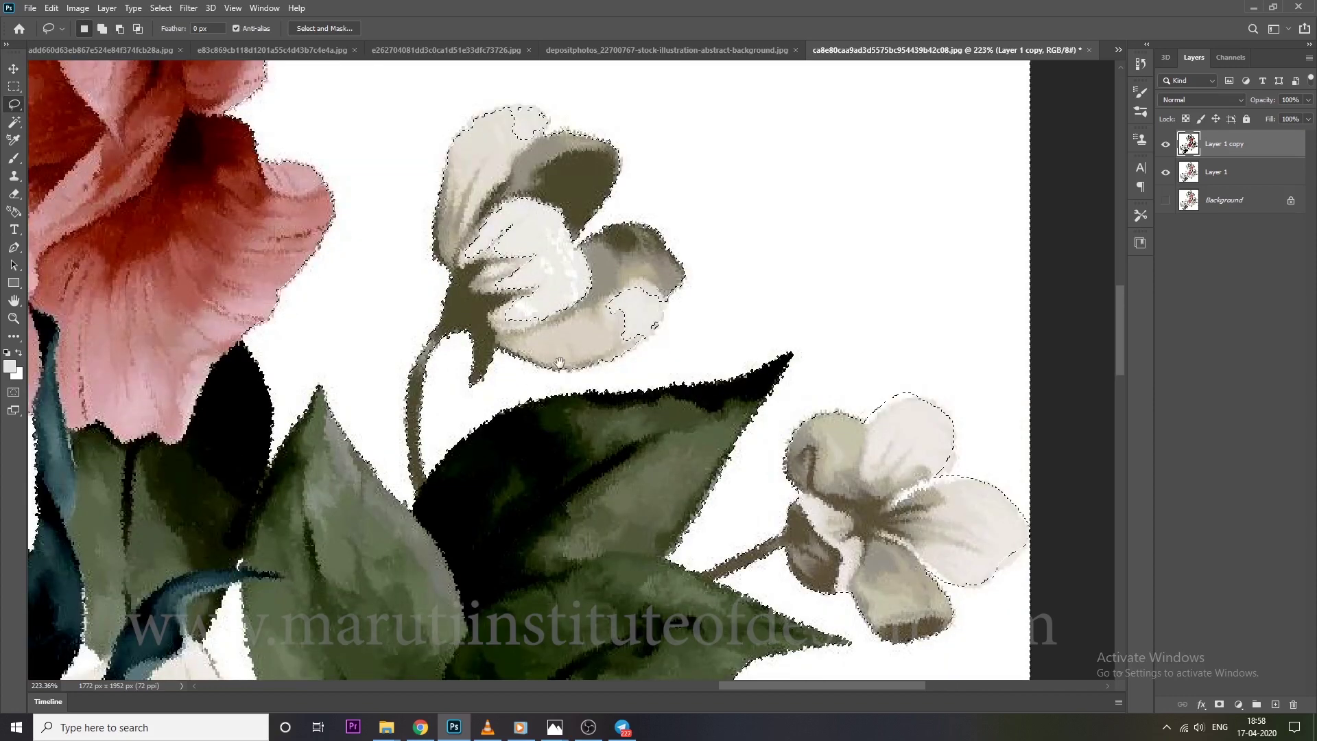
drag(560, 363, 618, 441)
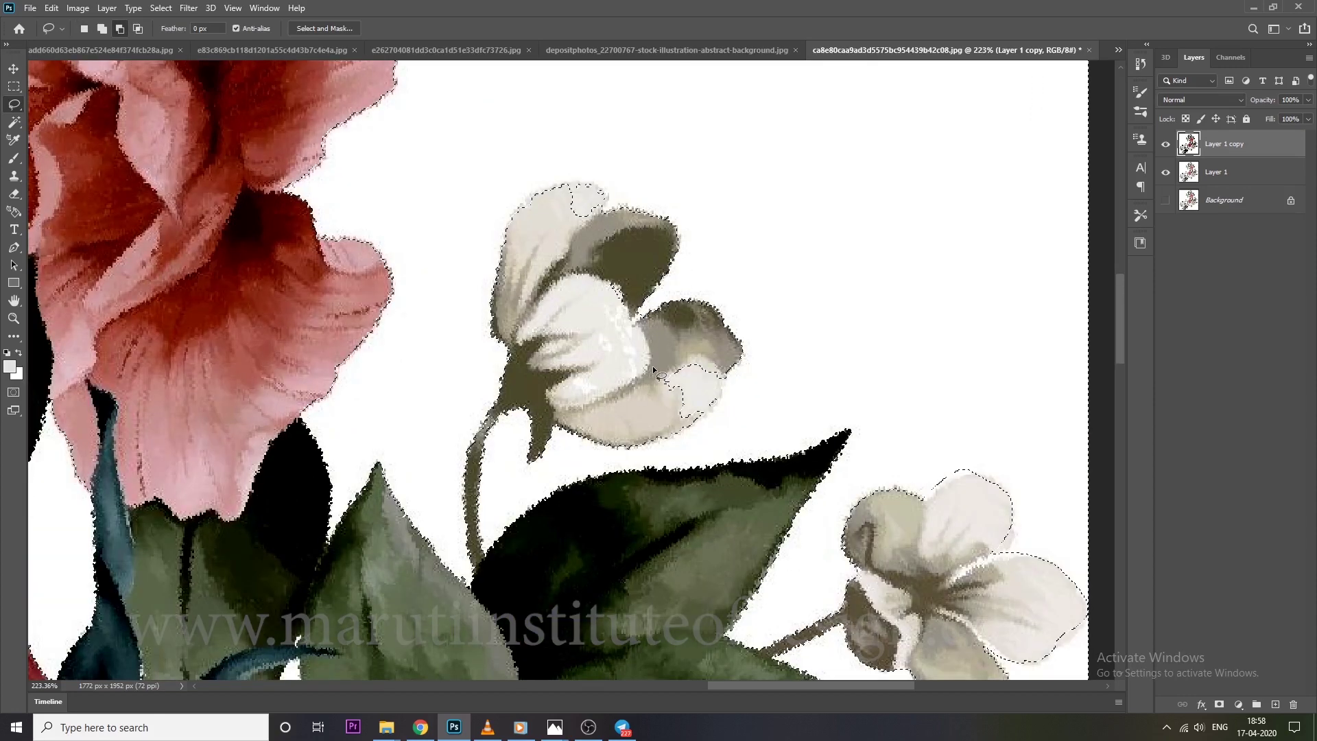
drag(661, 376, 654, 371)
drag(546, 237, 606, 200)
scroll(608, 205, down, 3)
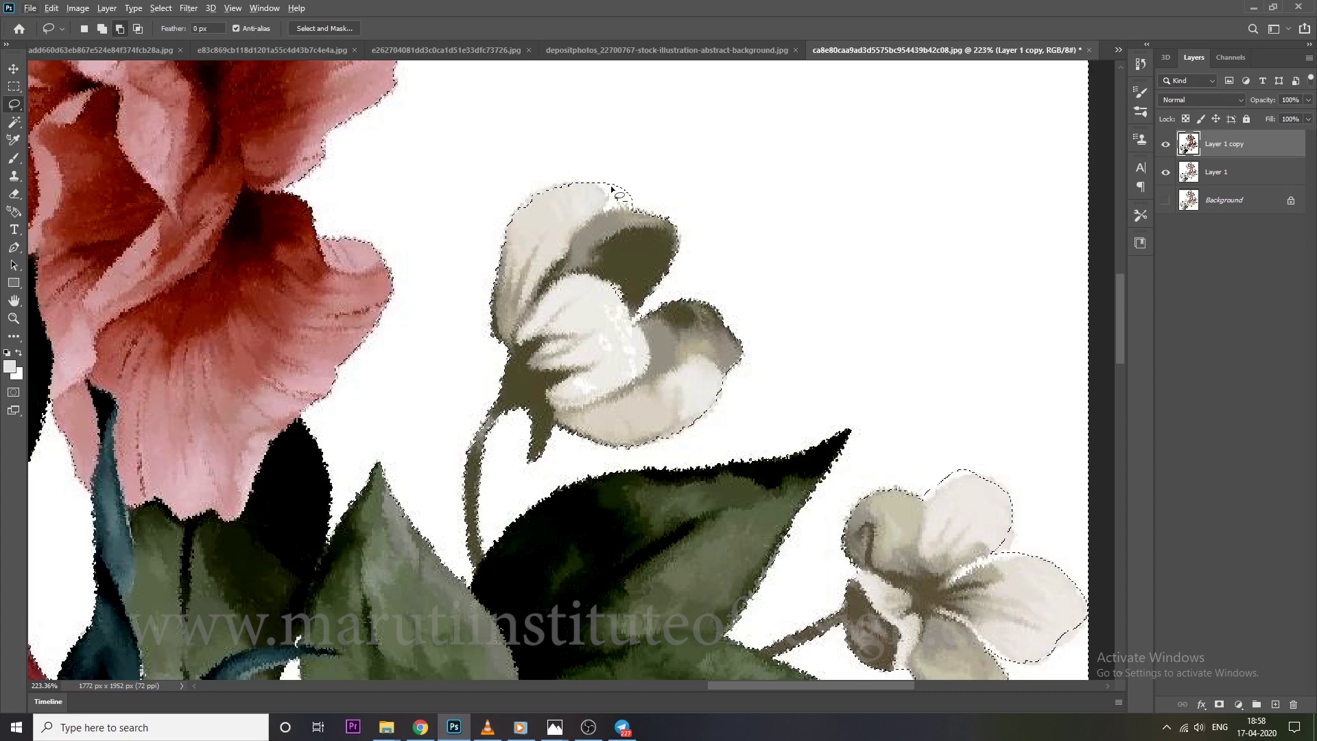
scroll(554, 299, down, 3)
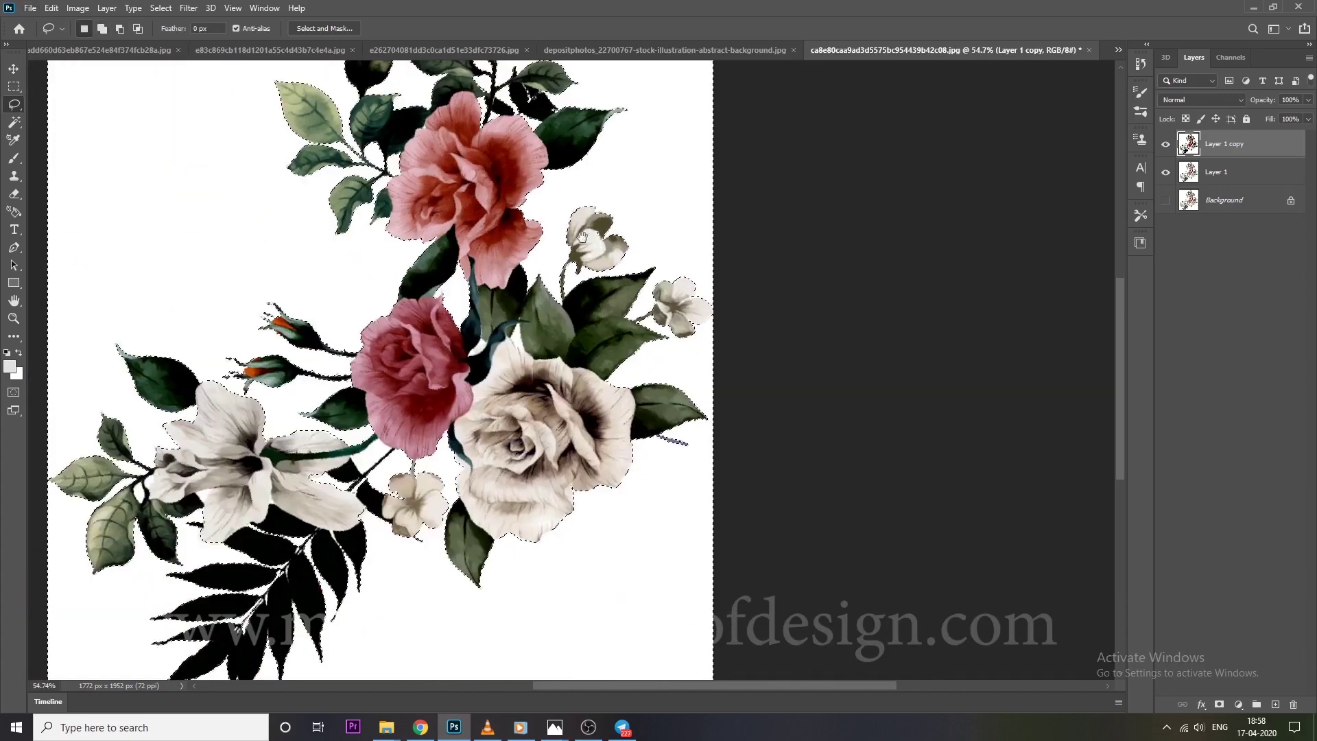
scroll(554, 299, up, 3)
Paste the bouquet into the orange pattern document and move Layer 4 to the top
key(ctrl+d)
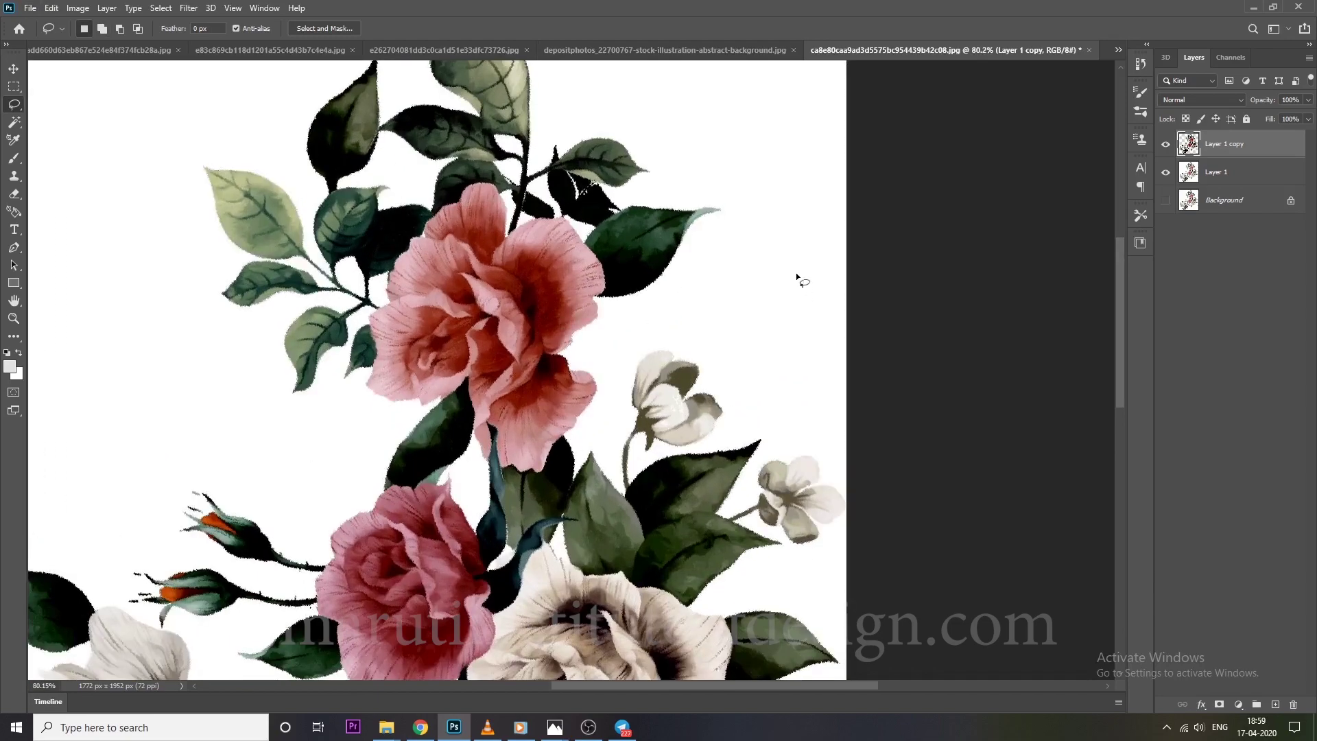
click(1164, 143)
ctrl+click(1188, 145)
click(1207, 173)
key(ctrl+j)
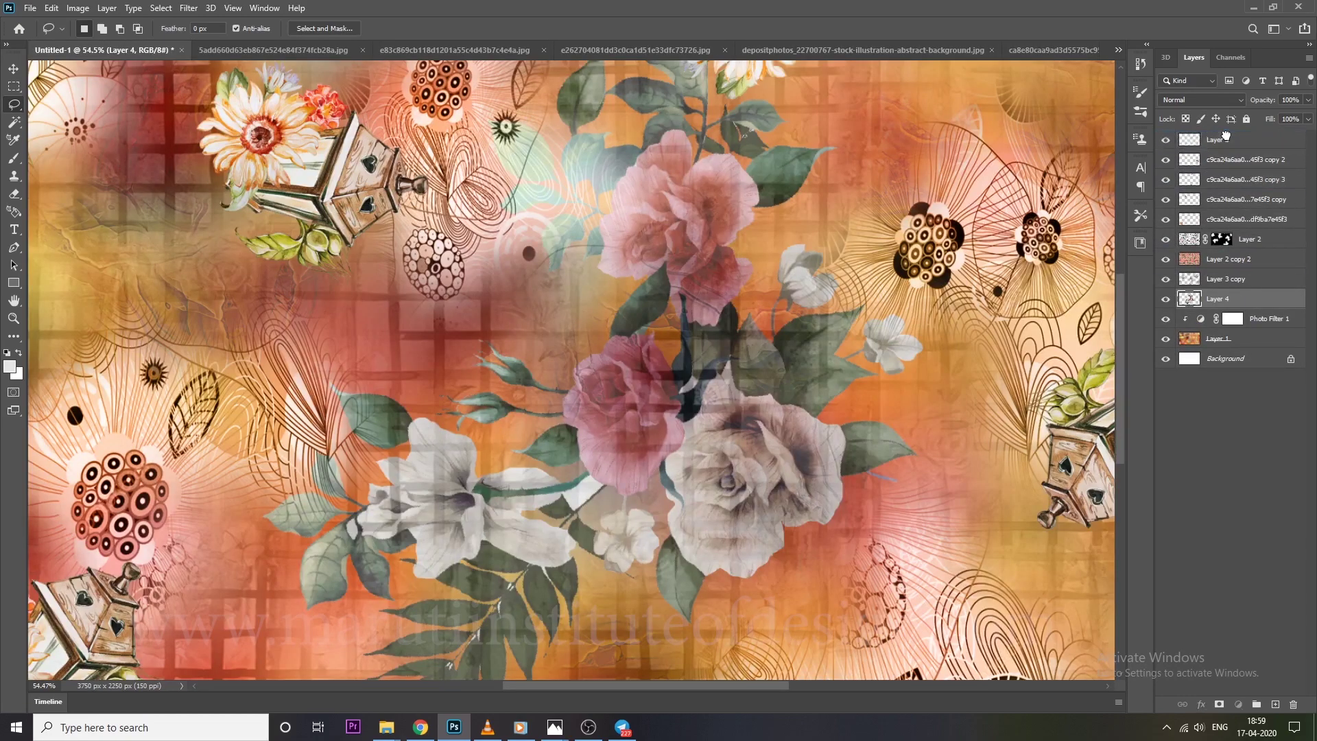
drag(1236, 299, 1227, 137)
Magic Wand and delete the white patch between the roses, then undo the deletion
scroll(559, 425, down, 3)
scroll(558, 425, up, 5)
key(w)
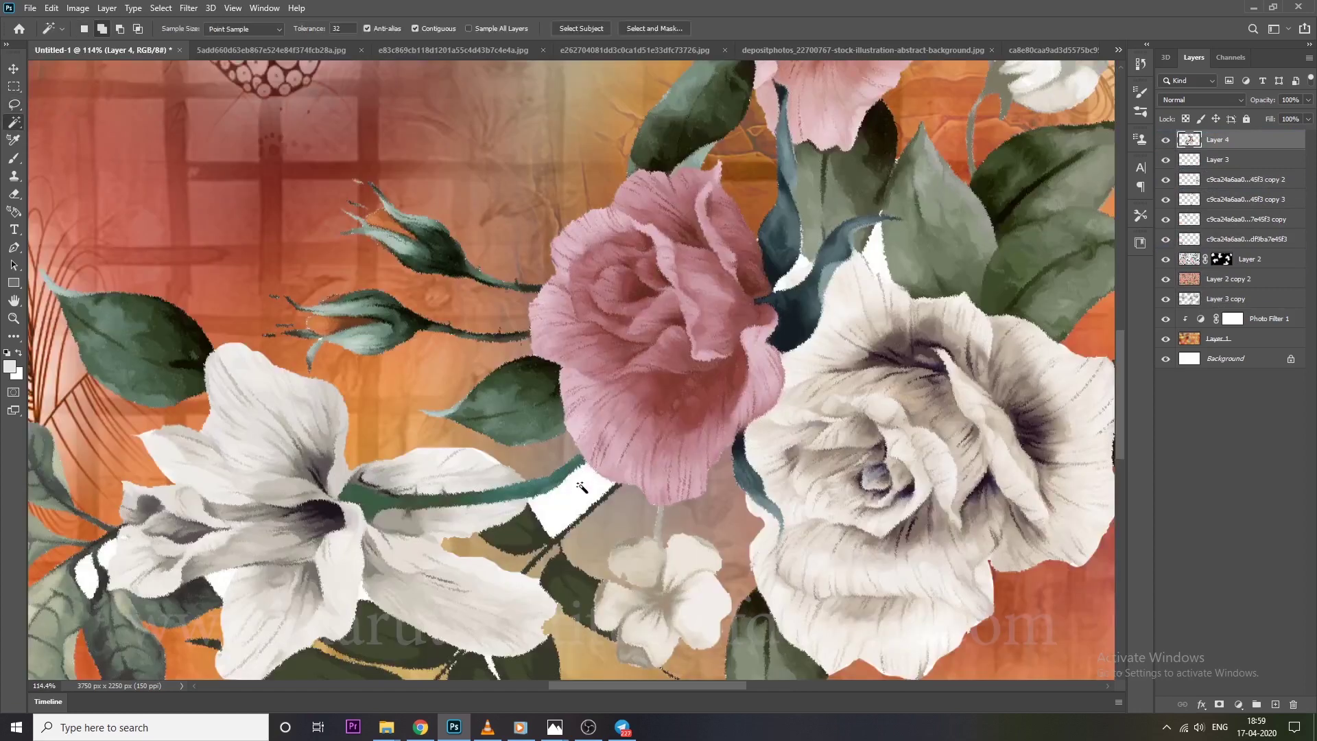
click(580, 494)
key(Delete)
scroll(714, 357, down, 1)
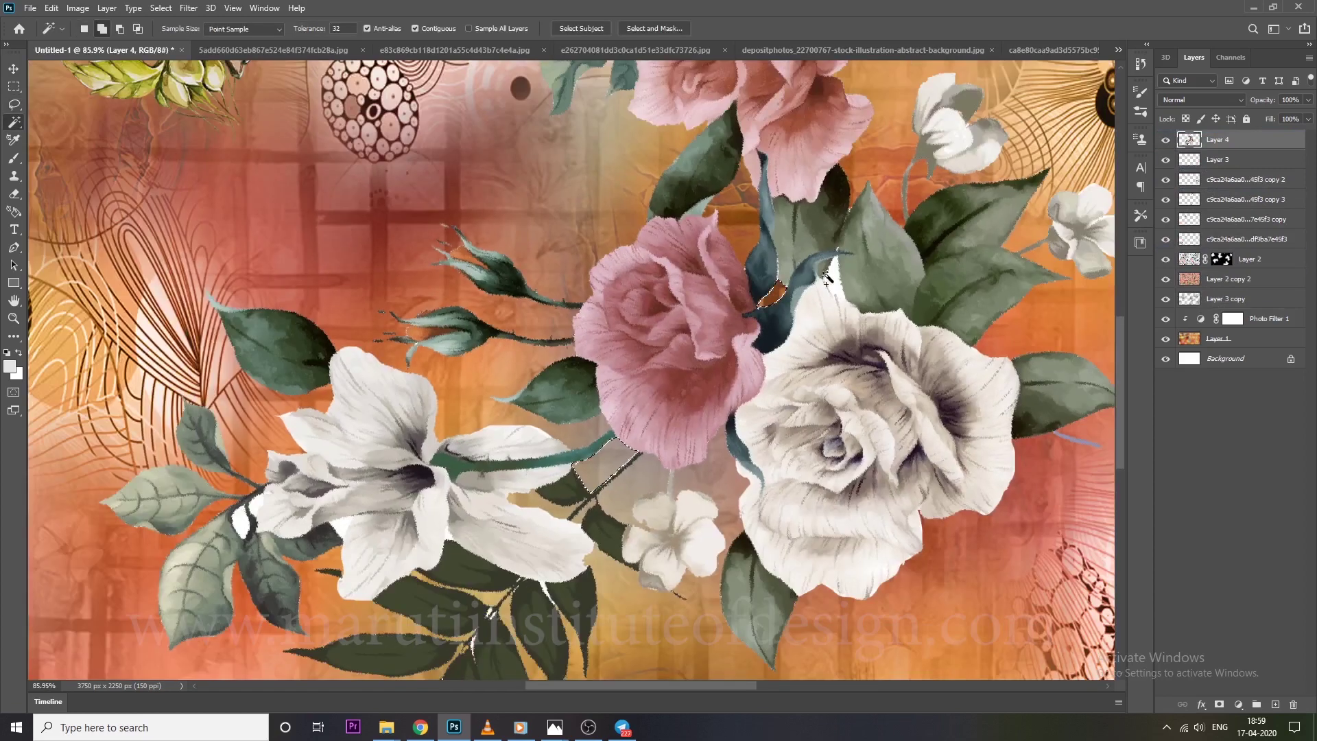
key(Delete)
scroll(816, 317, up, 4)
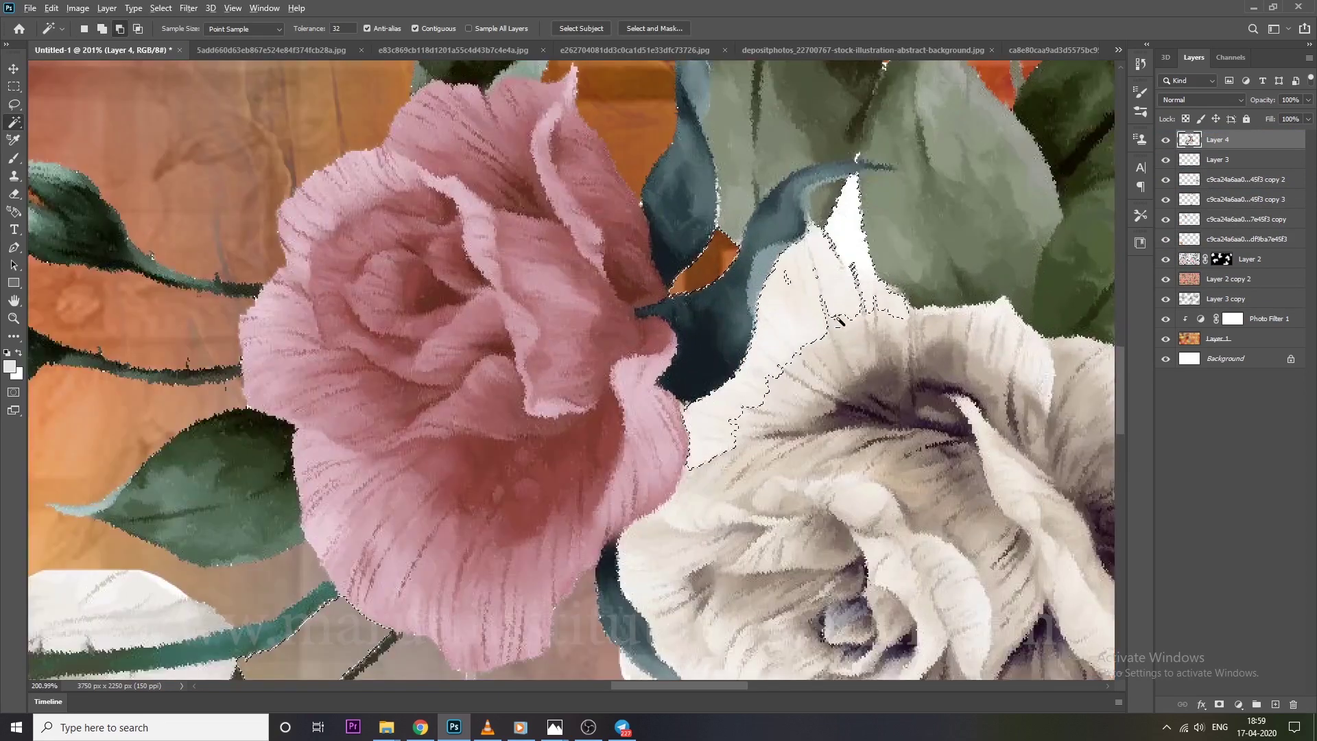
key(ctrl+z)
Lasso the white wedge beside the white rose and delete it
key(l)
drag(683, 459, 711, 310)
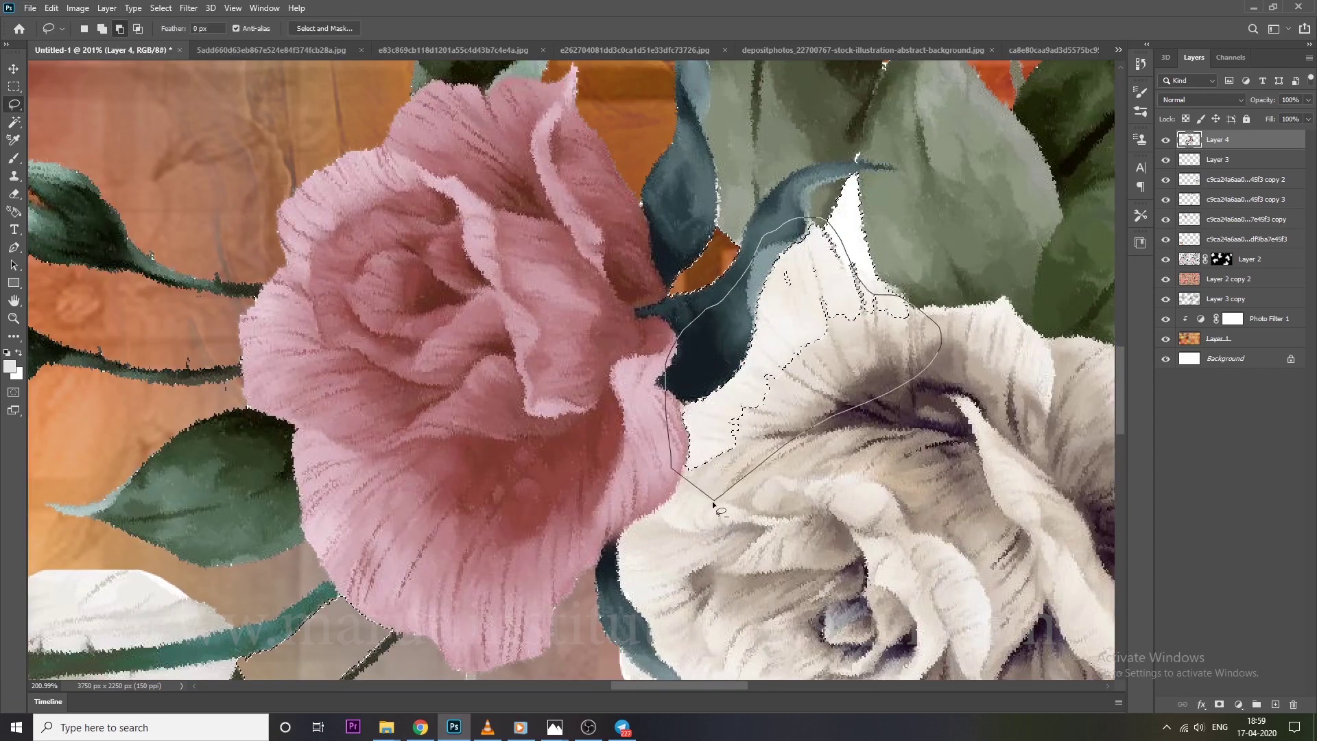
drag(713, 507, 713, 507)
key(Delete)
Magic Wand and delete the white specks between the fern leaves, undoing the accidental leaf removal
key(w)
scroll(688, 334, down, 4)
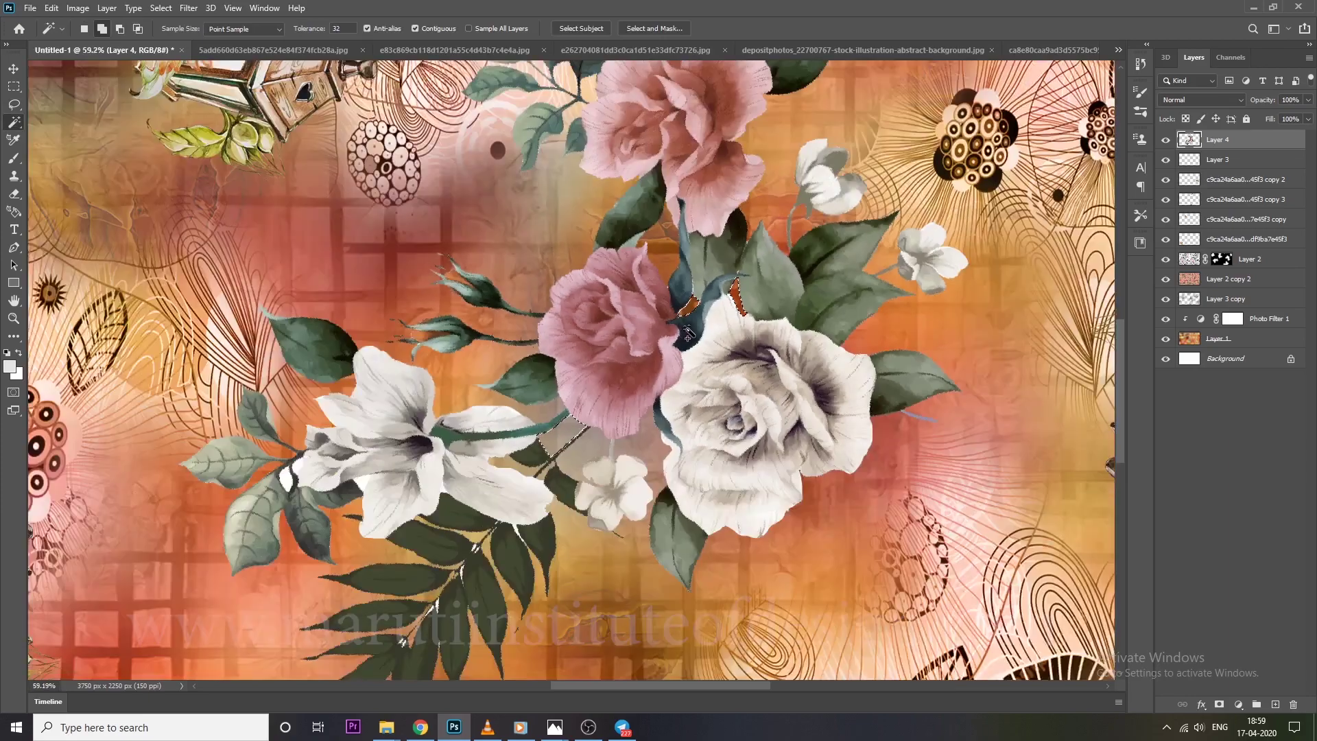
scroll(687, 334, down, 4)
scroll(401, 569, up, 5)
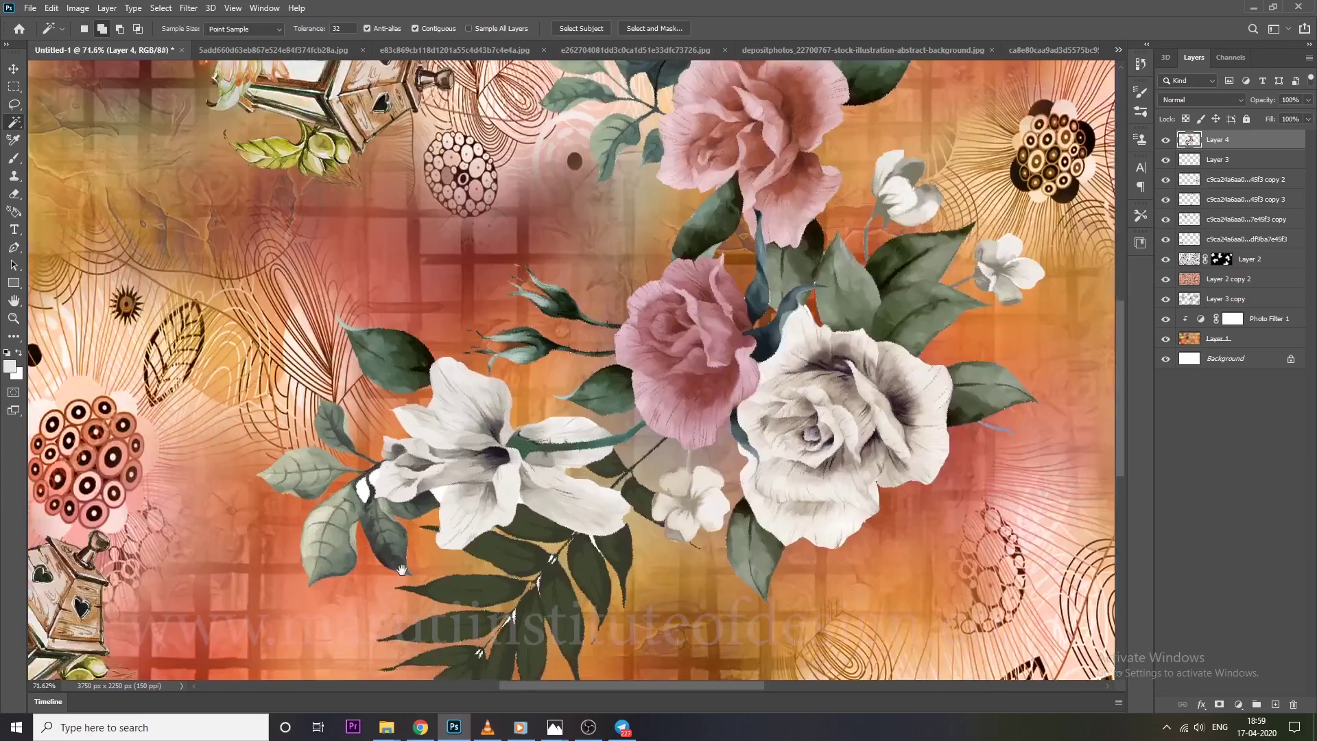
scroll(401, 569, up, 3)
scroll(569, 432, up, 5)
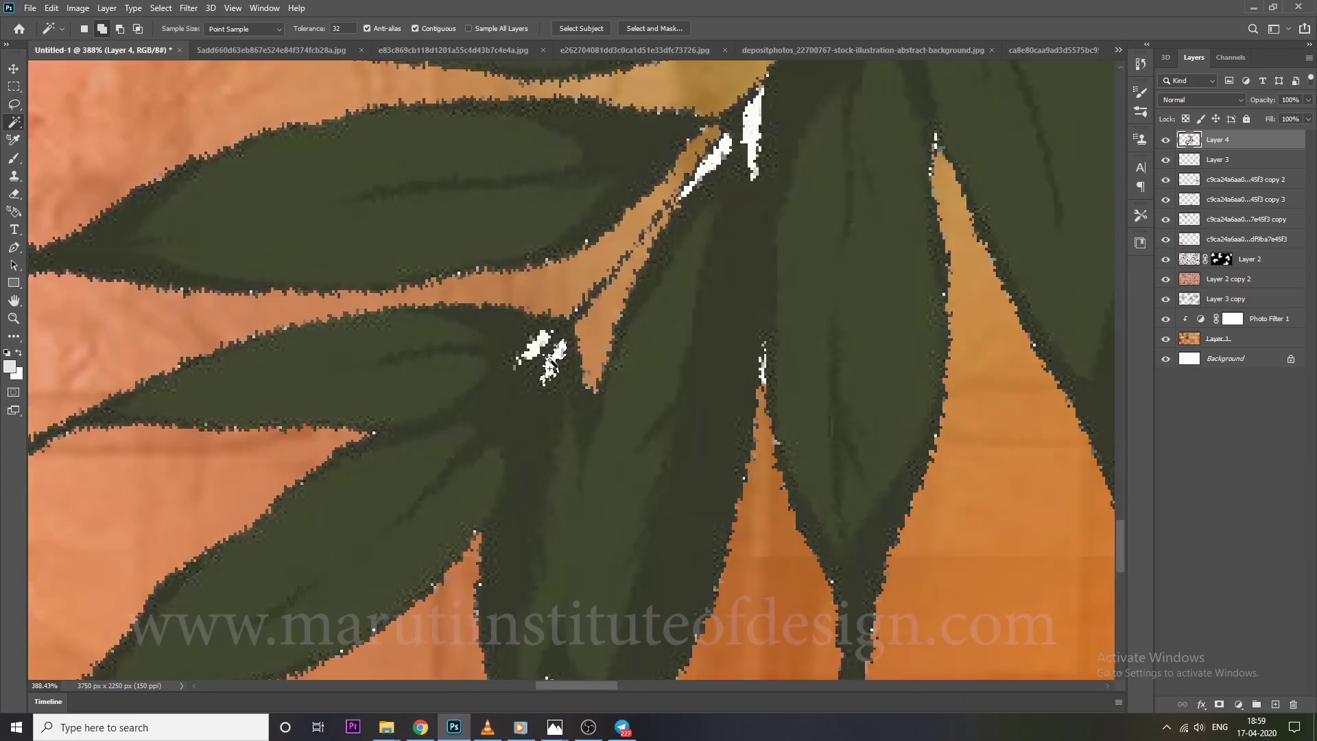
click(760, 363)
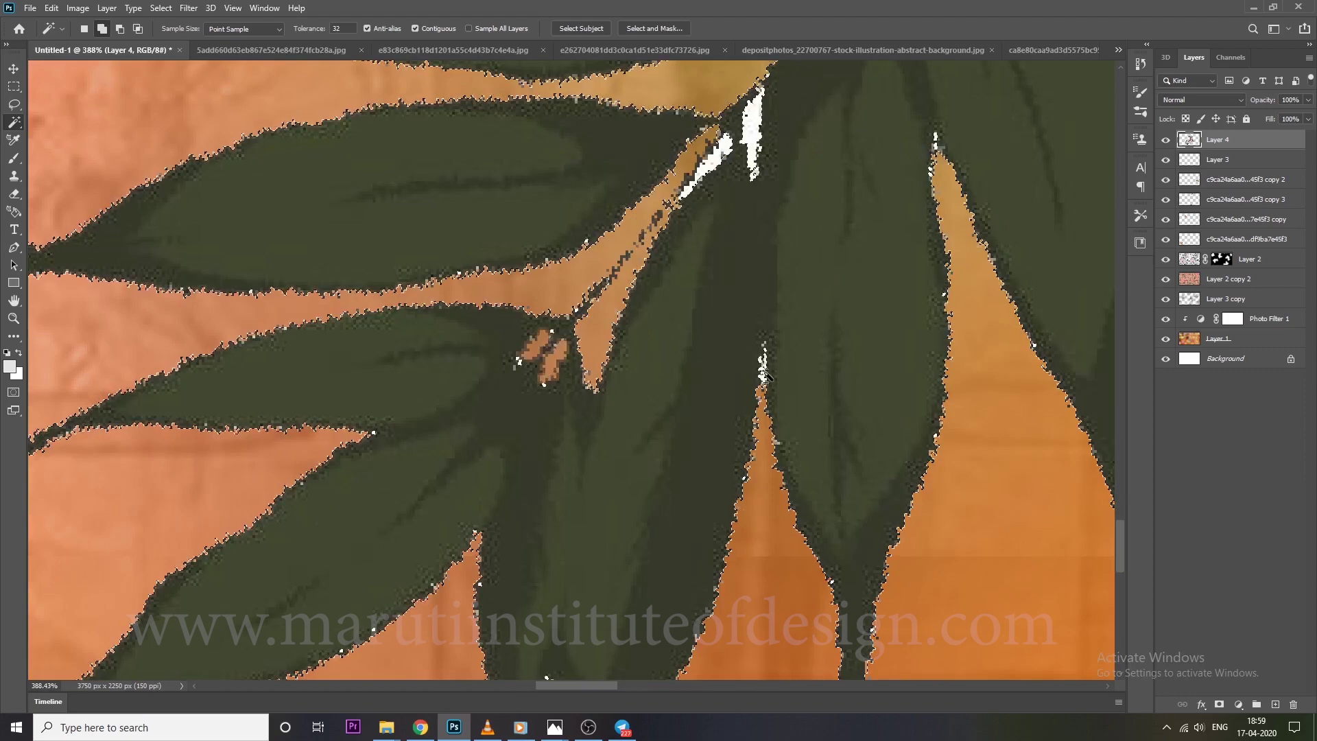
key(Delete)
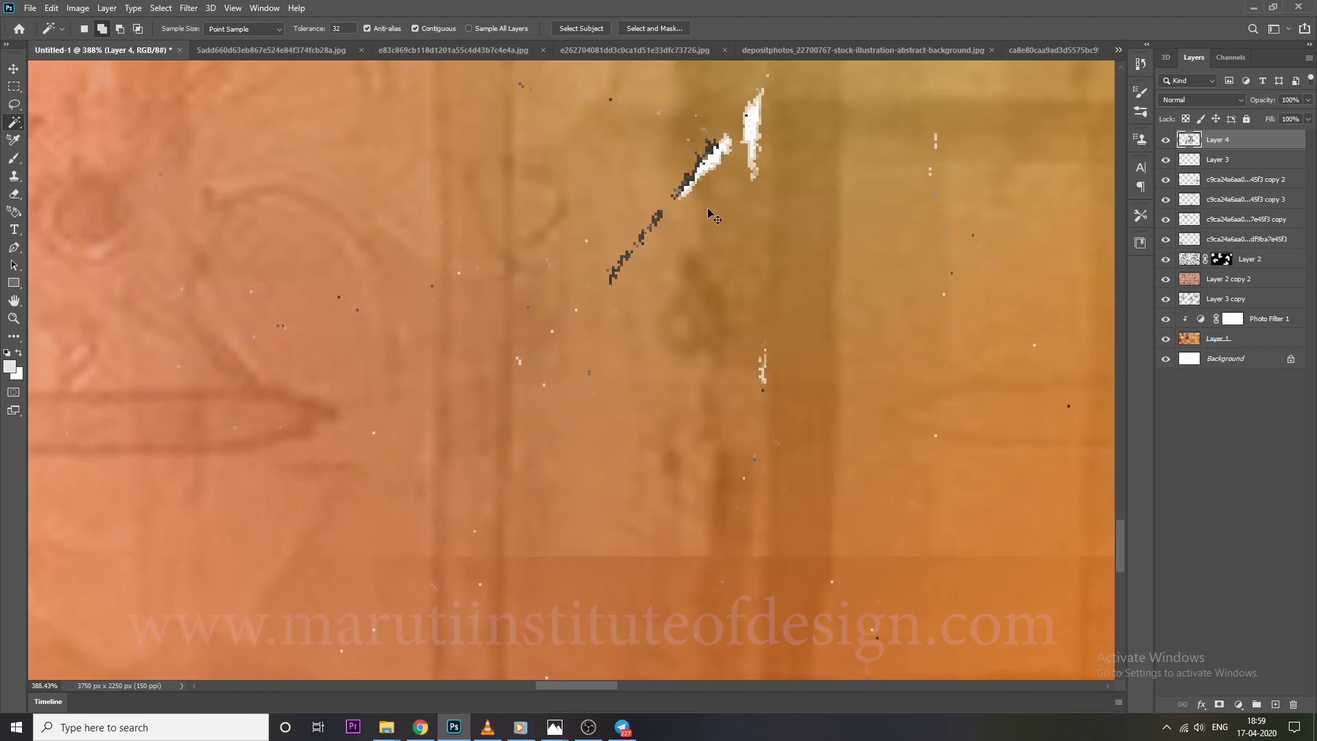
key(ctrl+z)
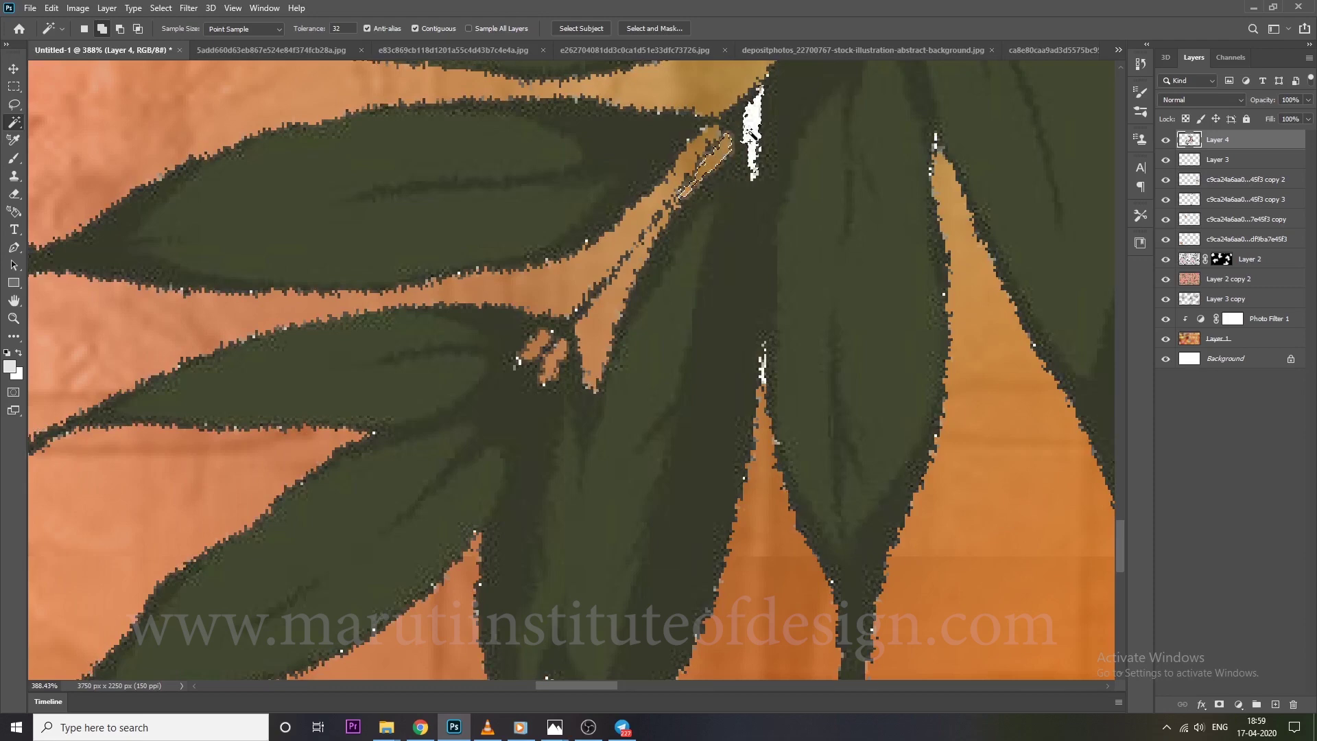
Try deleting the white specks near the fern stem, undoing it when leaves disappear
scroll(752, 133, down, 5)
scroll(789, 308, up, 3)
scroll(759, 310, up, 3)
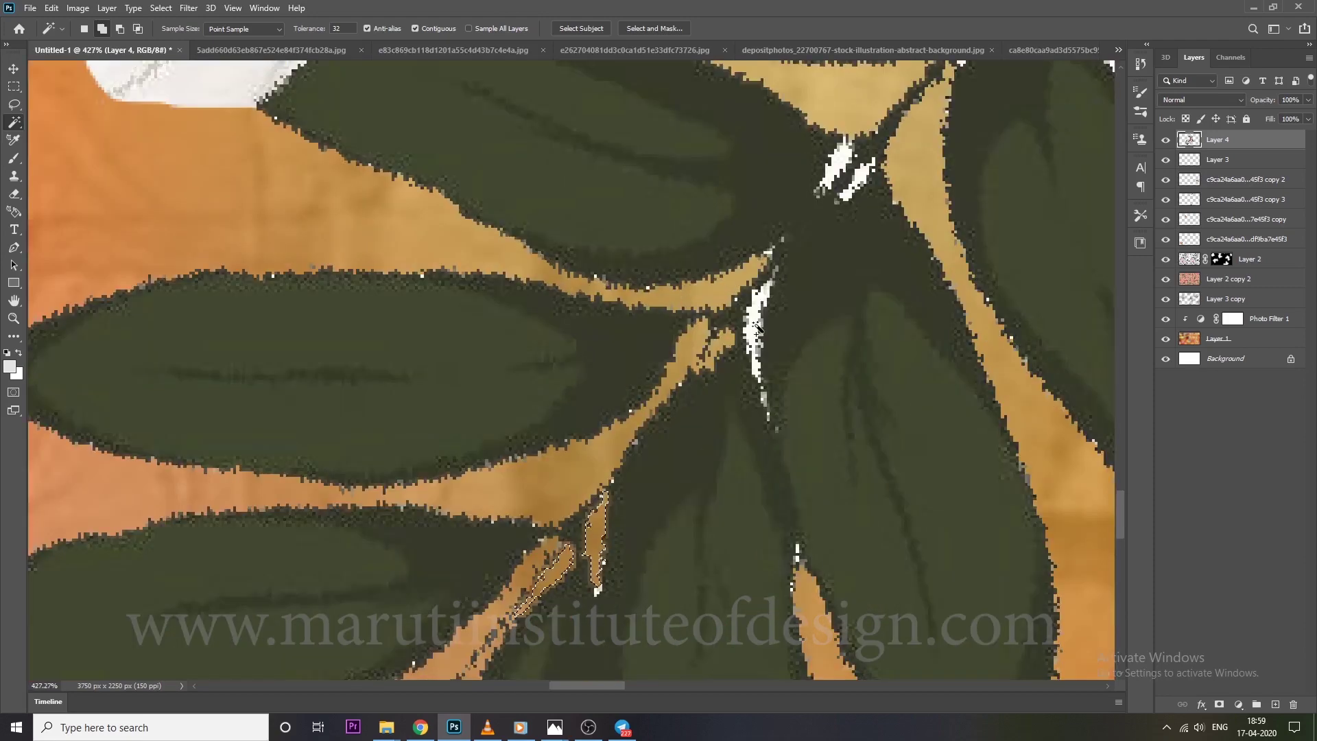
click(752, 351)
key(Delete)
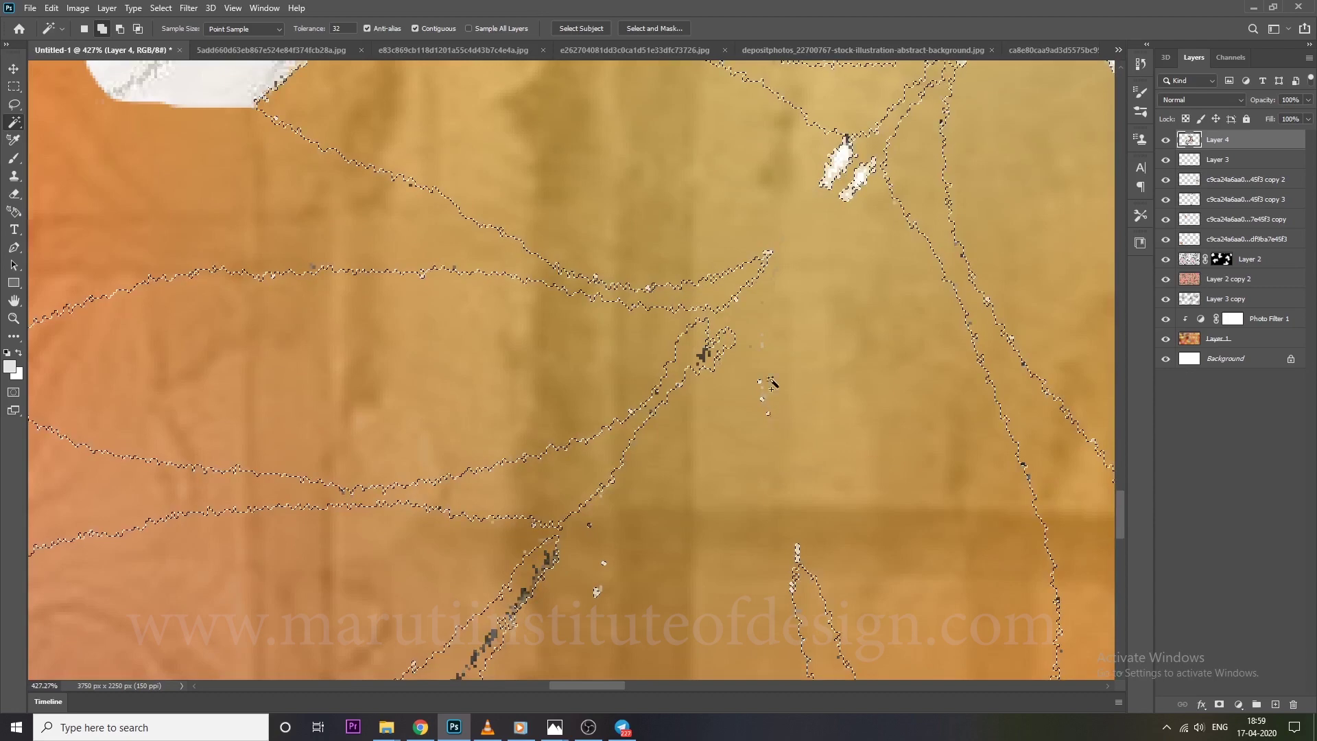
key(ctrl+z)
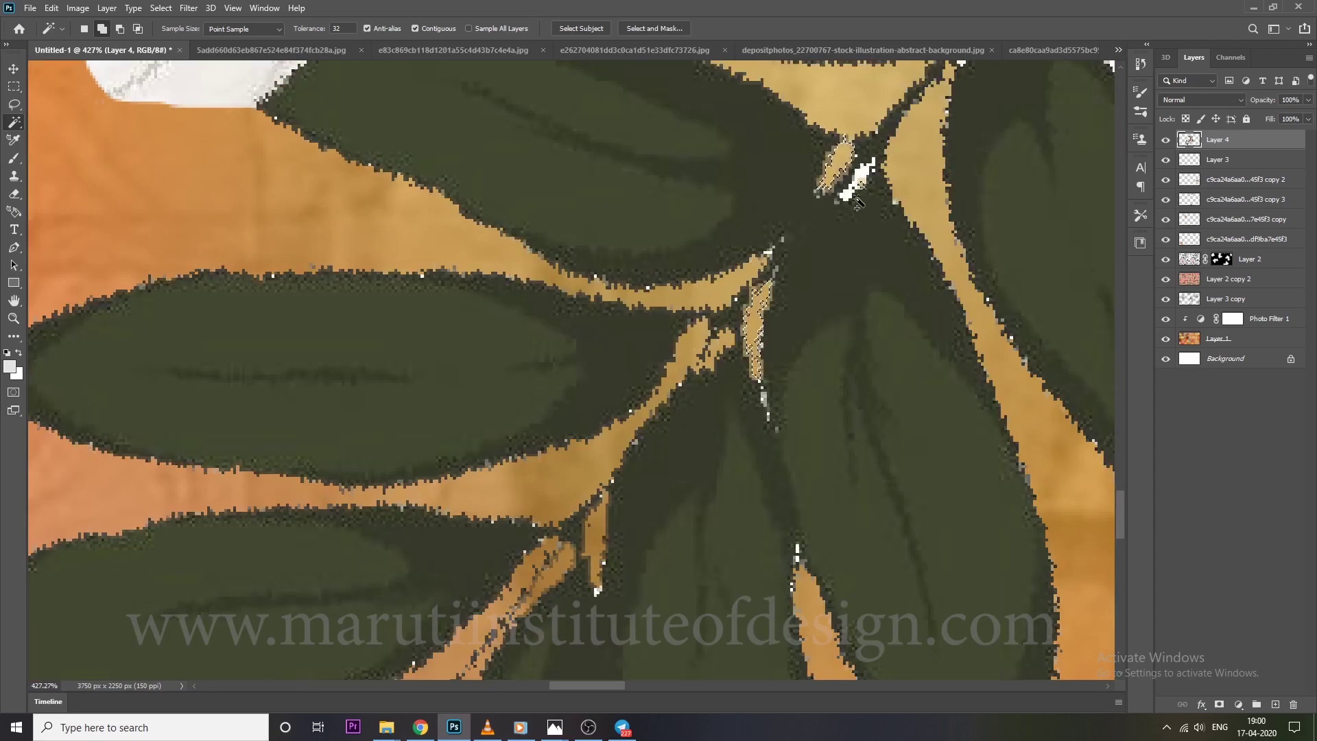
Select the white sliver beside the lily petal, then deselect it
scroll(861, 178, down, 5)
scroll(803, 357, up, 3)
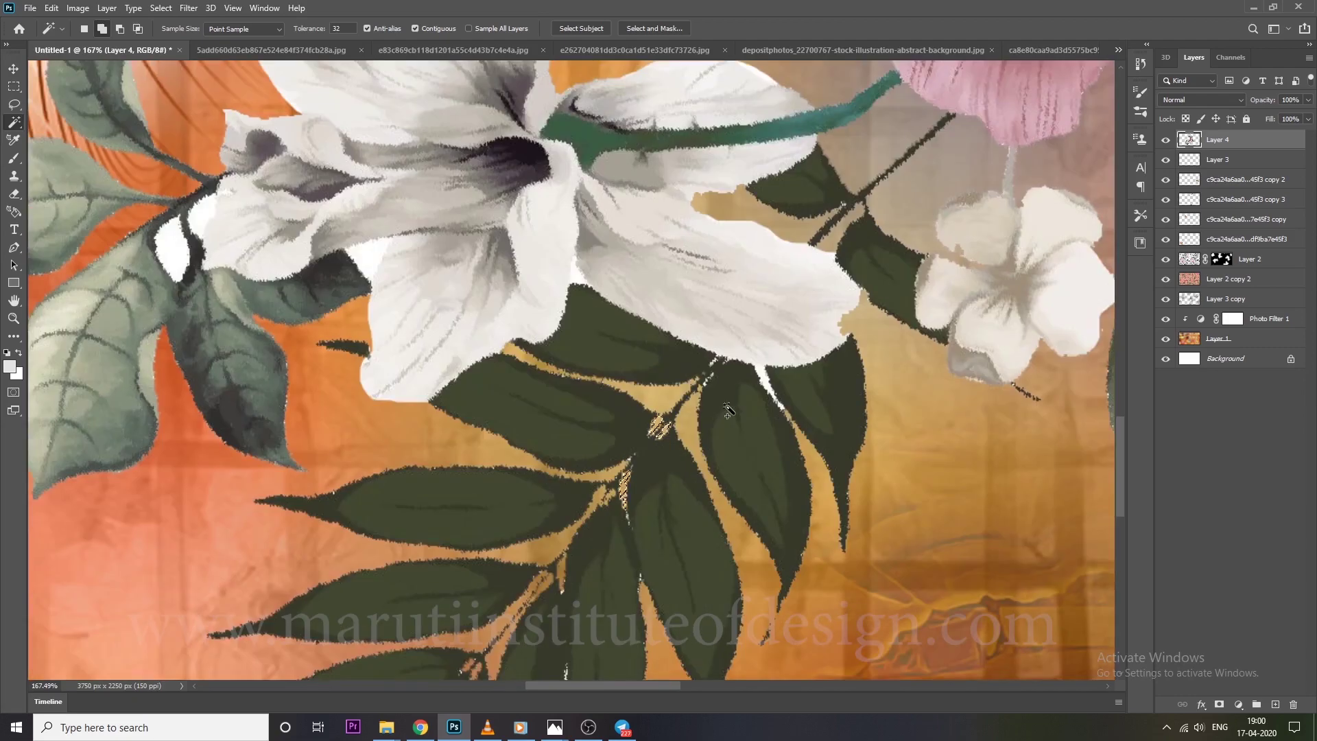
scroll(803, 357, up, 2)
click(803, 360)
key(ctrl+d)
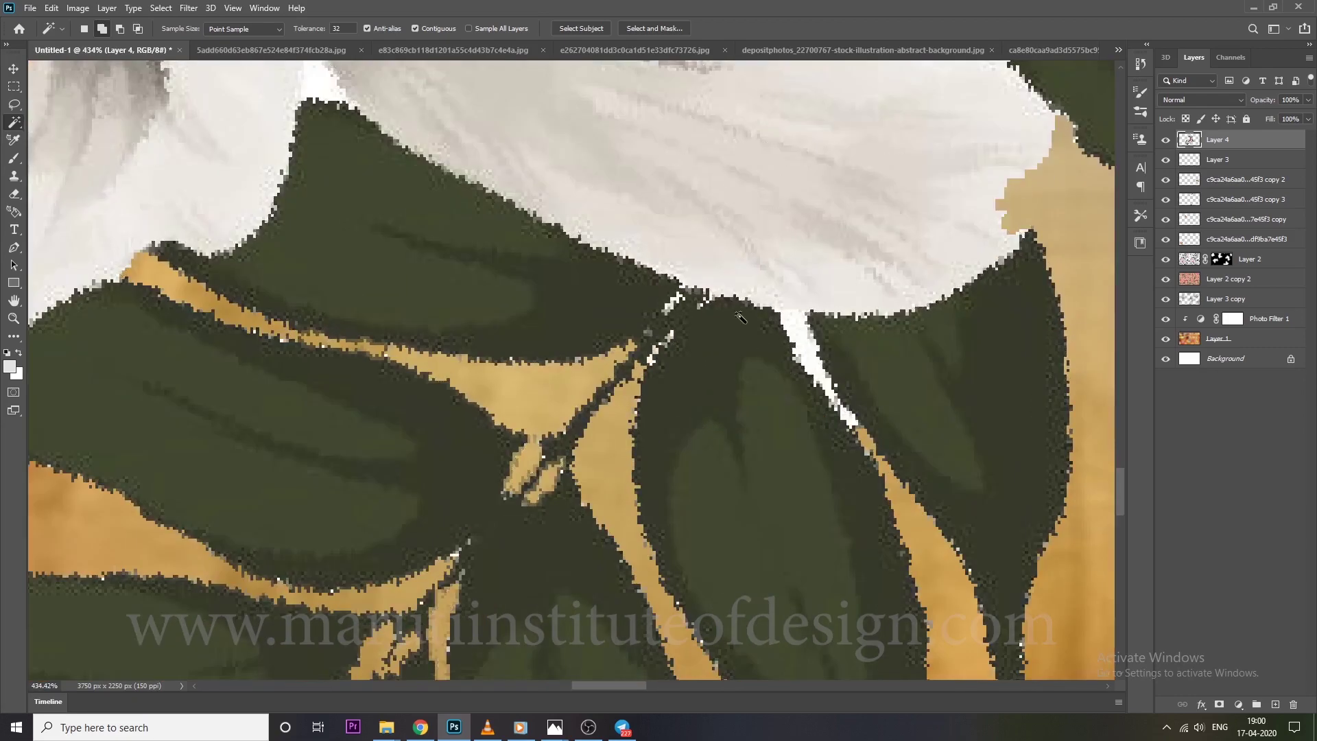
key(alt+l)
key(Escape)
key(l)
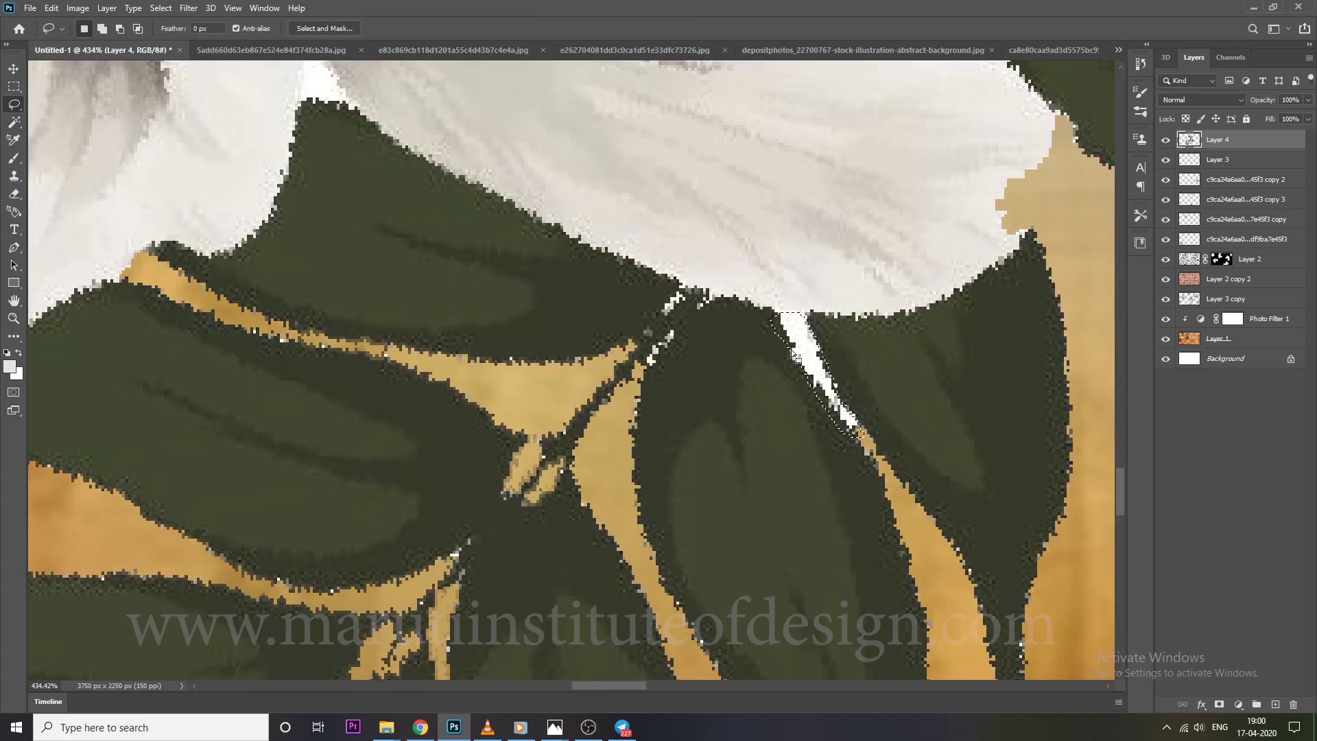
Lasso the white wedge under the lily petal and erase it
key(w)
scroll(796, 357, down, 5)
scroll(795, 357, down, 3)
drag(603, 321, 634, 370)
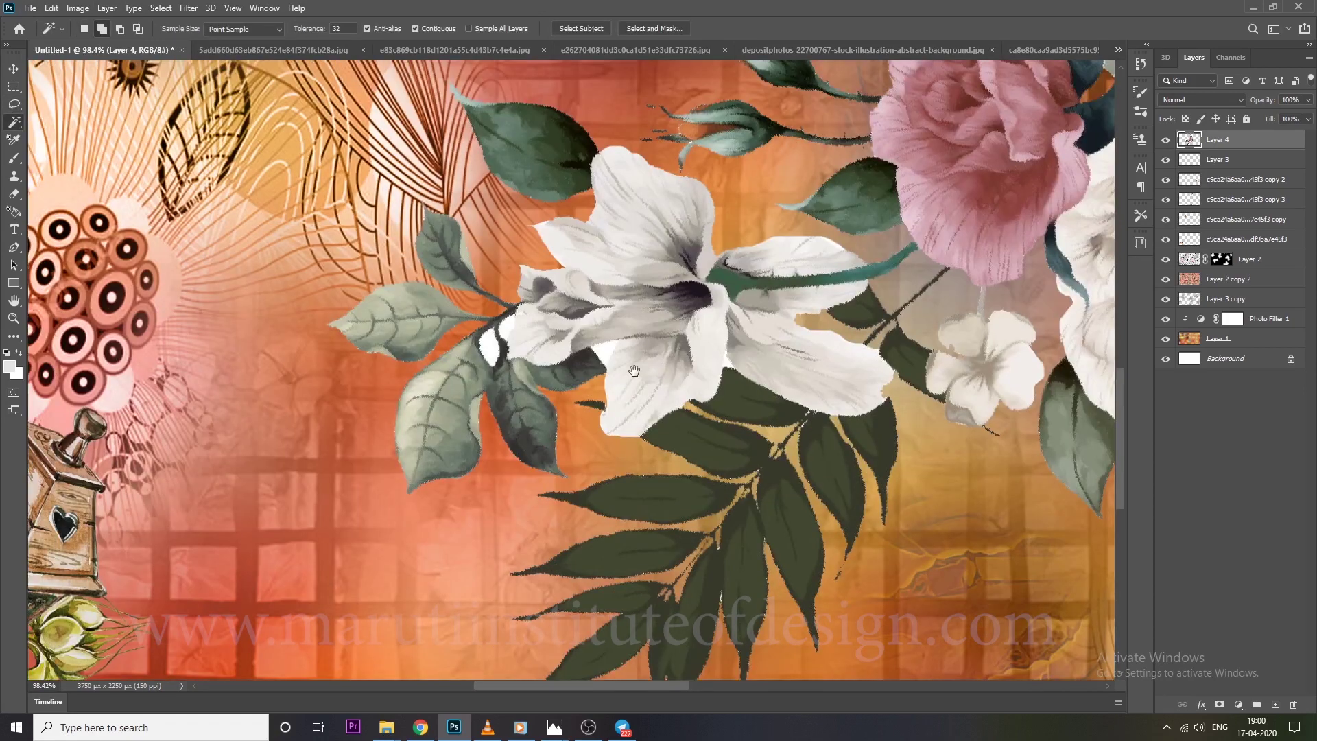
scroll(633, 370, up, 8)
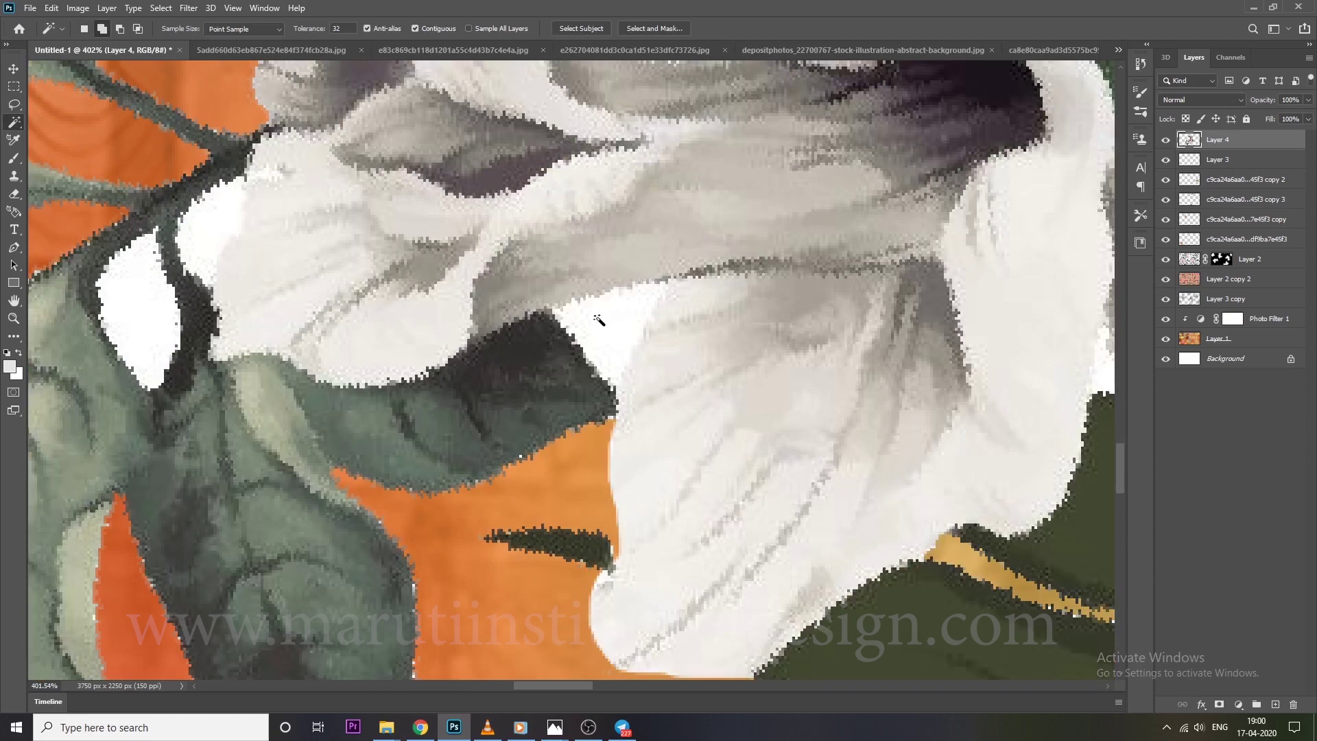
key(l)
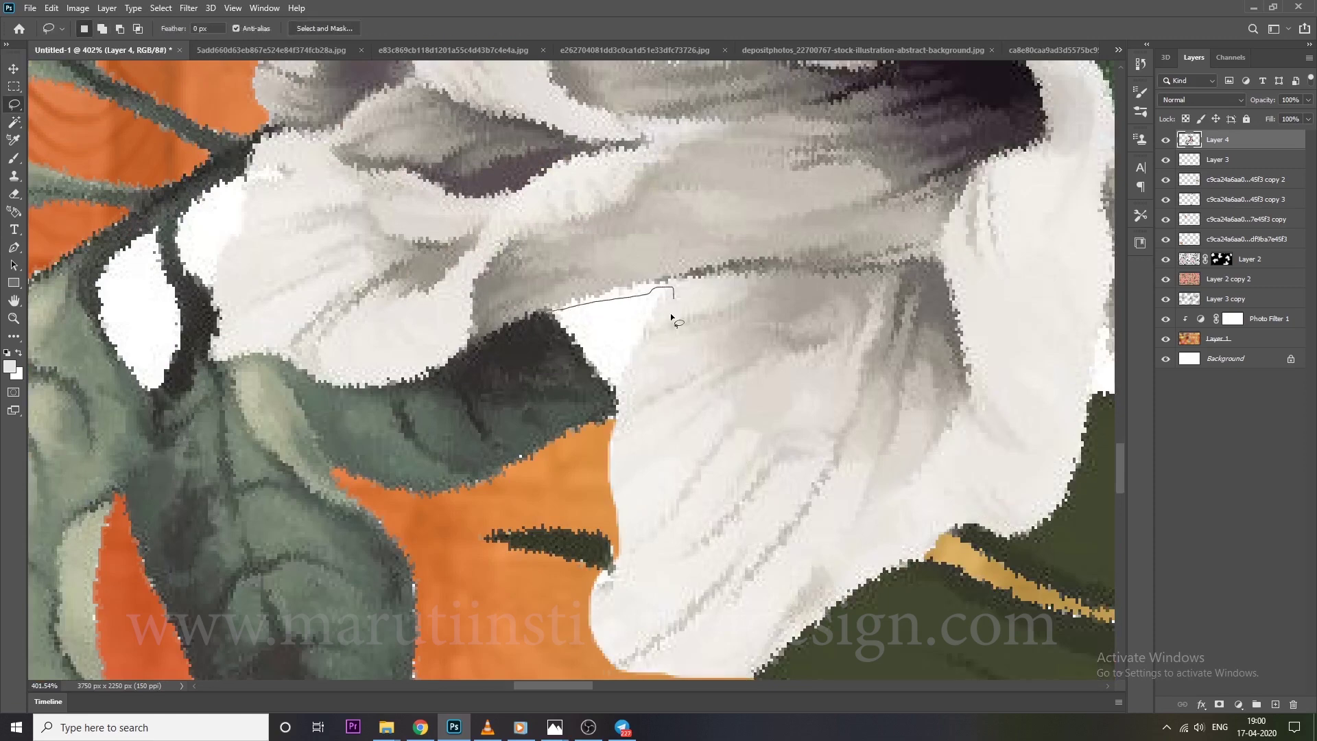
drag(615, 377, 136, 329)
key(e)
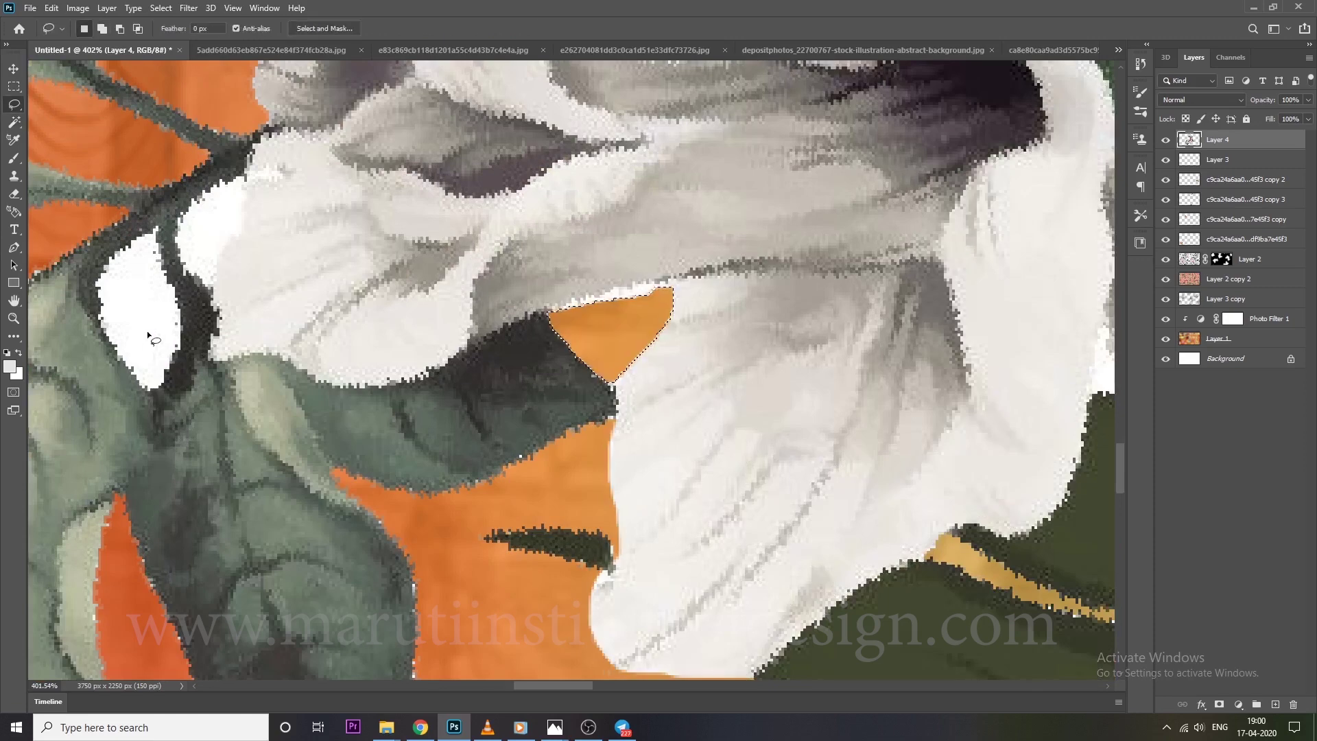
Magic Wand and delete the white blob beside the lily's left leaf
key(w)
shift+click(172, 340)
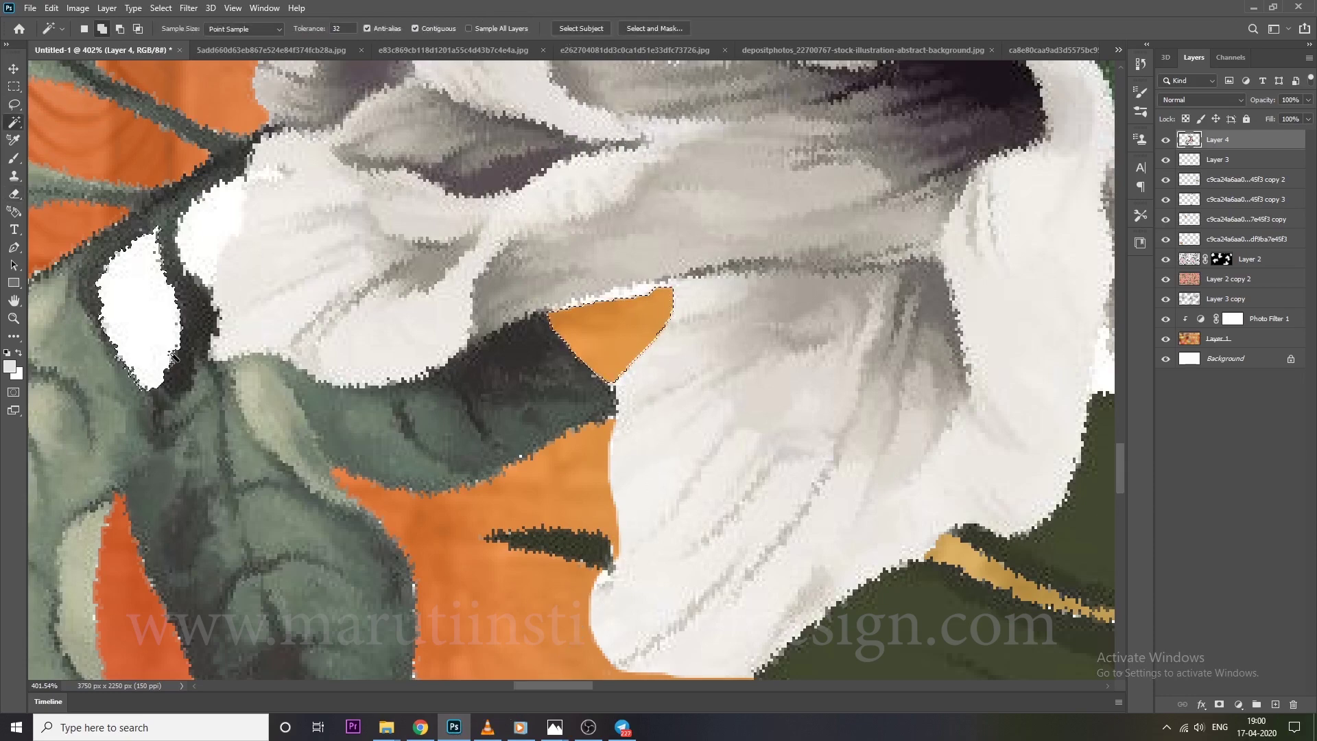
key(Delete)
scroll(180, 341, down, 5)
scroll(179, 340, down, 3)
drag(640, 320, 754, 534)
scroll(753, 534, down, 4)
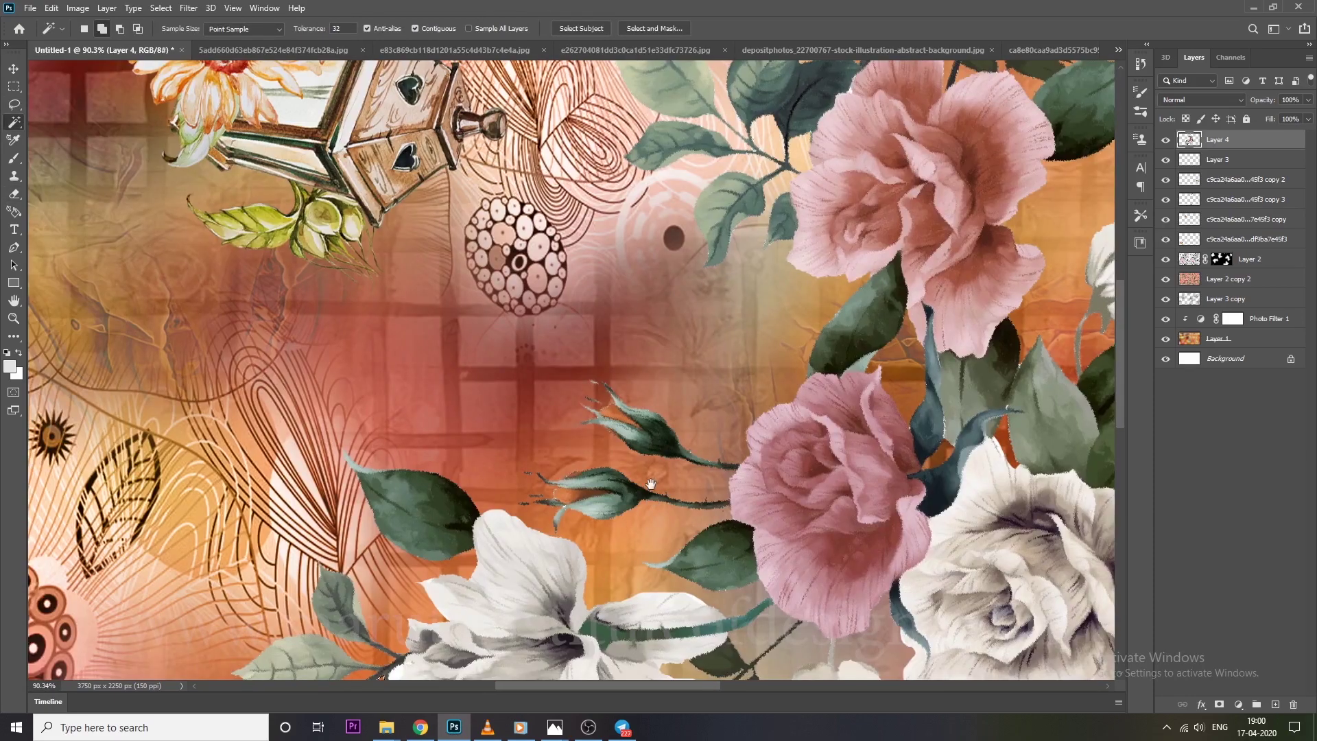
scroll(668, 430, down, 3)
Begin a free transform on the Layer 4 bouquet and end it unchanged
scroll(667, 430, up, 2)
scroll(668, 429, down, 3)
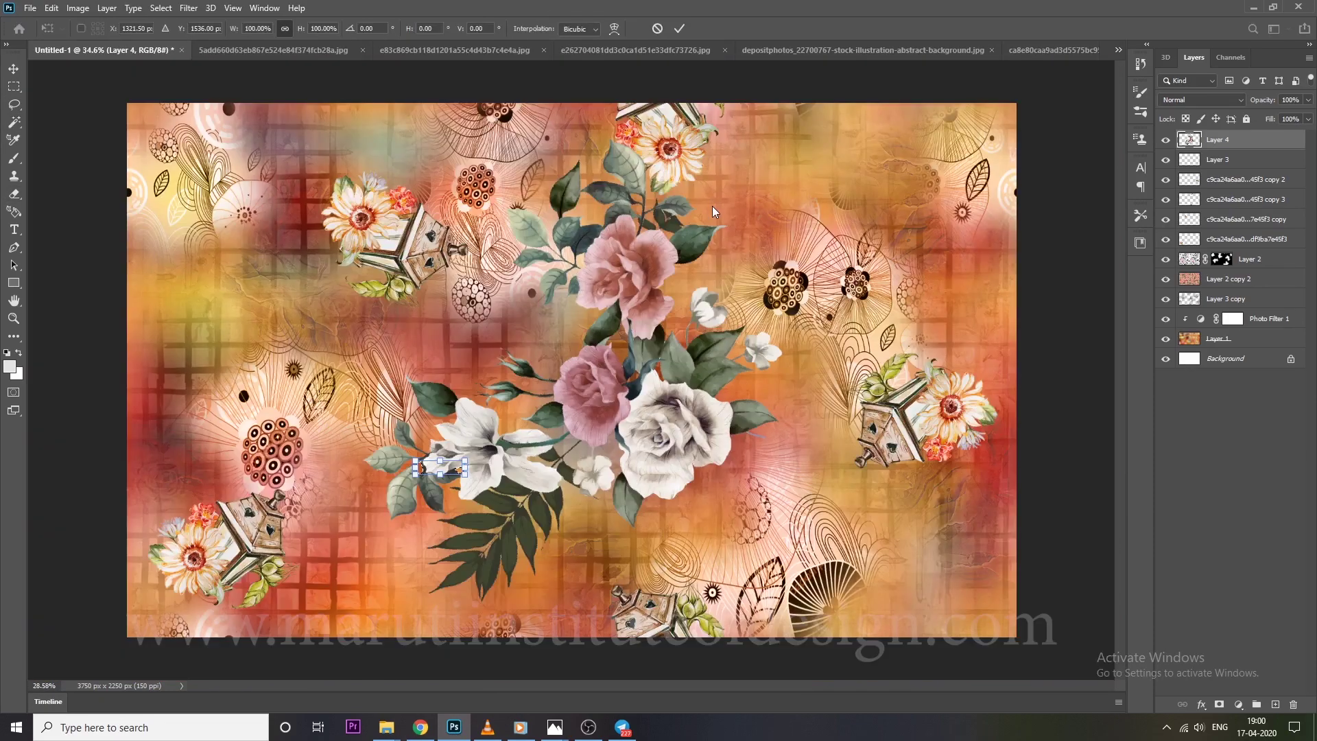
key(ctrl+t)
scroll(401, 155, down, 1)
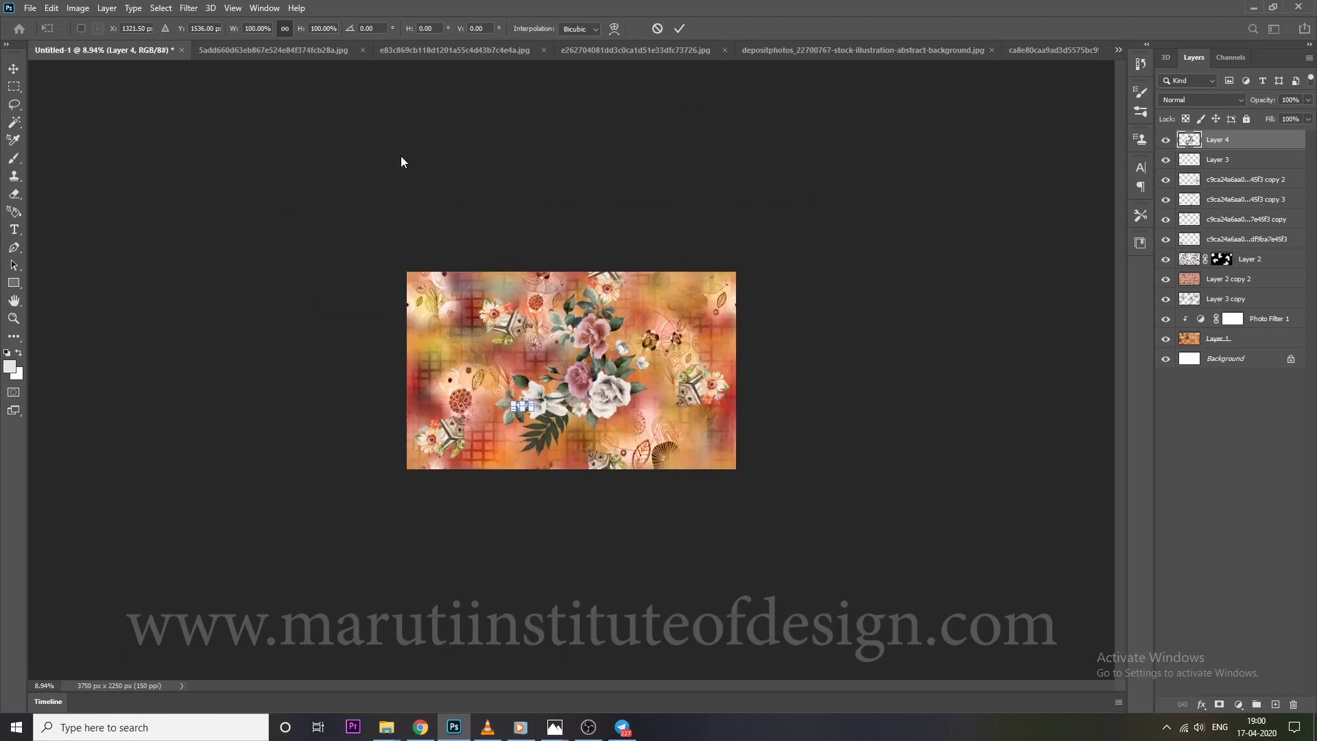
scroll(561, 416, up, 1)
scroll(561, 417, up, 2)
scroll(593, 426, down, 1)
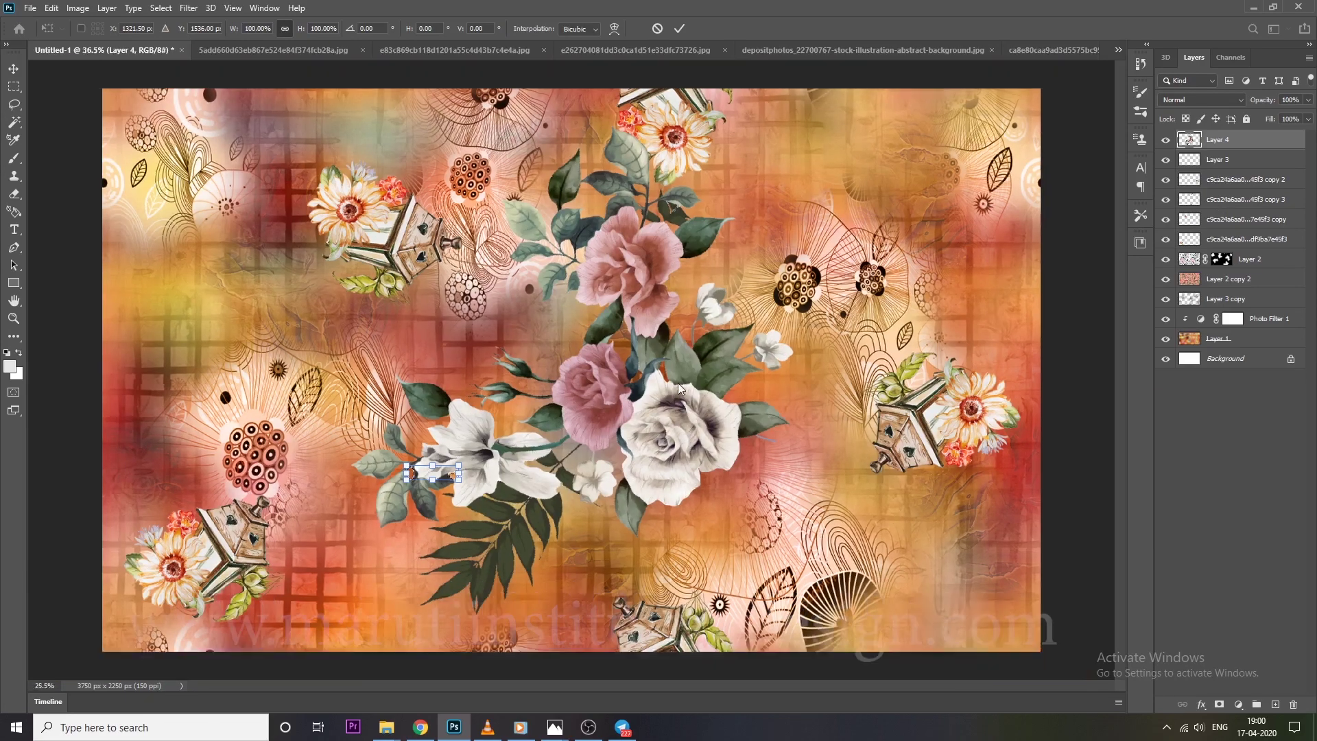
scroll(728, 372, down, 2)
key(Return)
key(w)
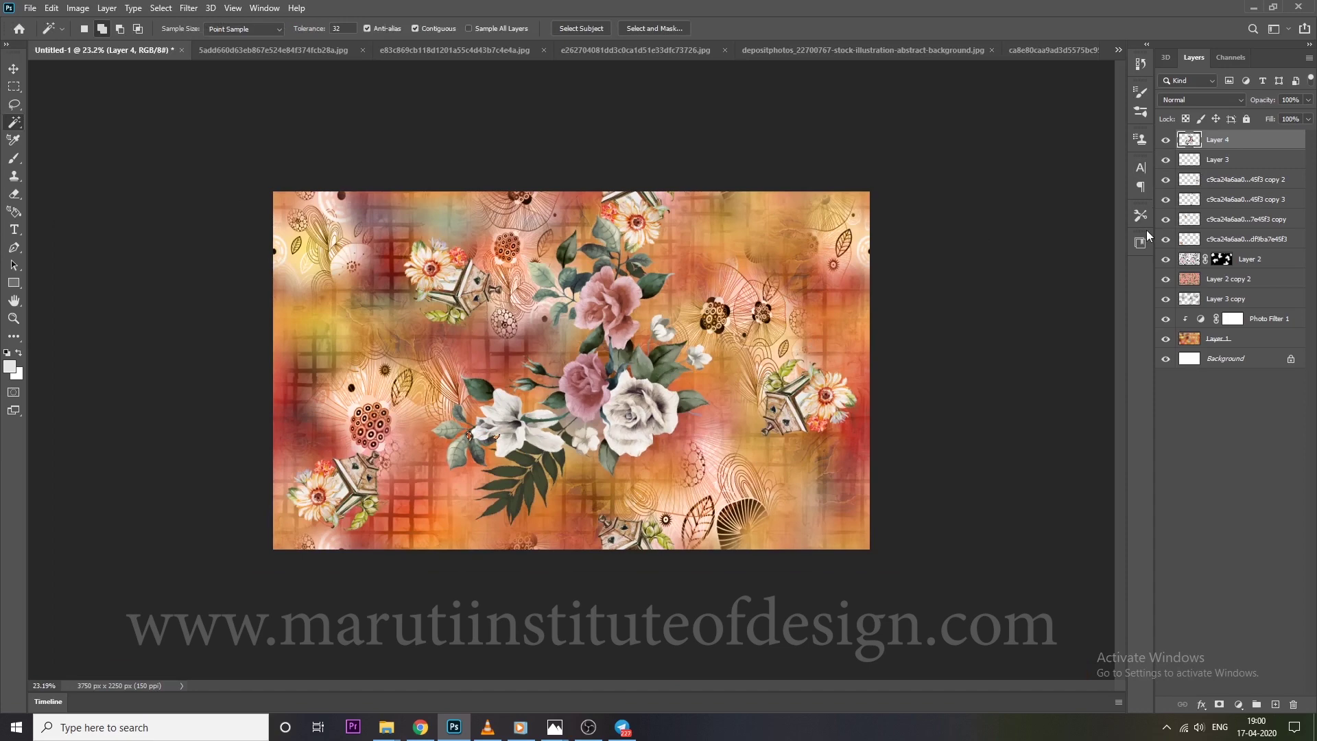
Scale the bouquet to about half size, move it to the lower middle and tilt it
key(ctrl+t)
mouse_move(714, 213)
mouse_down()
mouse_move(561, 385)
mouse_move(573, 374)
mouse_up()
drag(493, 453, 617, 439)
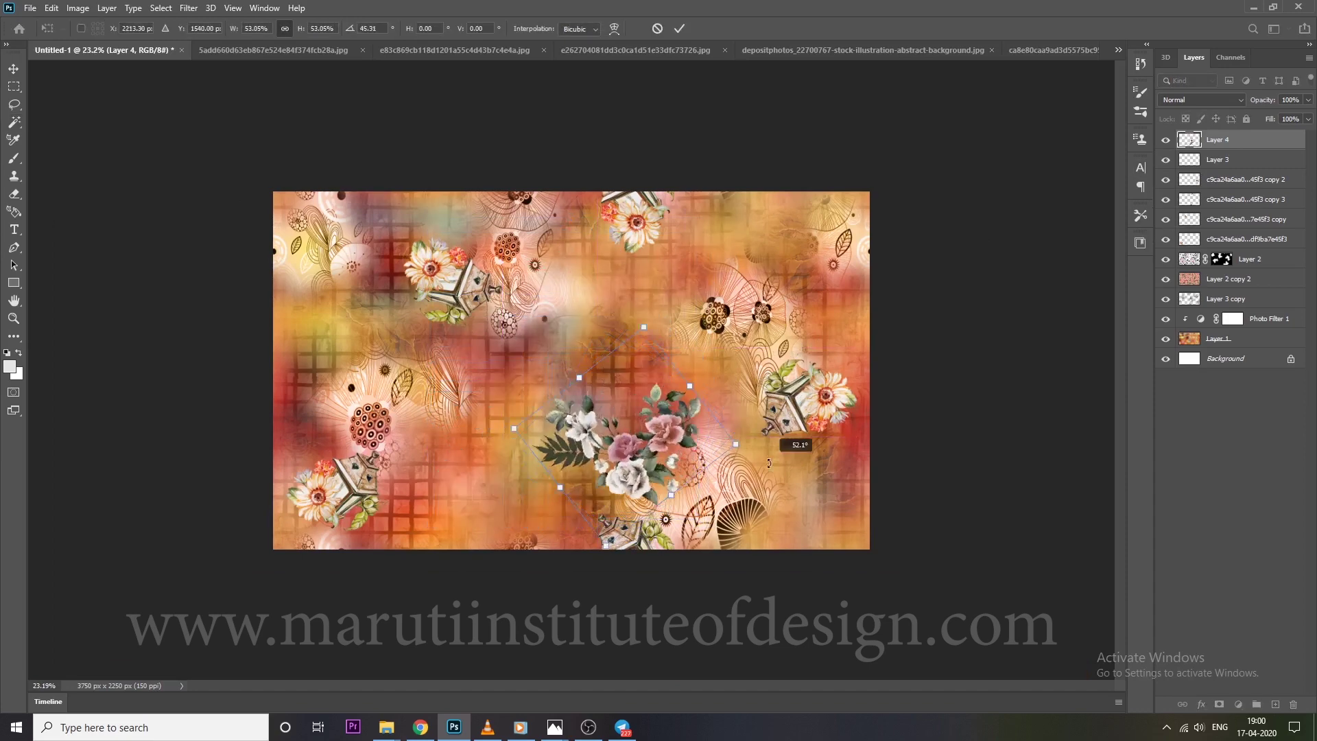
drag(764, 438, 751, 501)
scroll(664, 462, up, 3)
key(Return)
key(i)
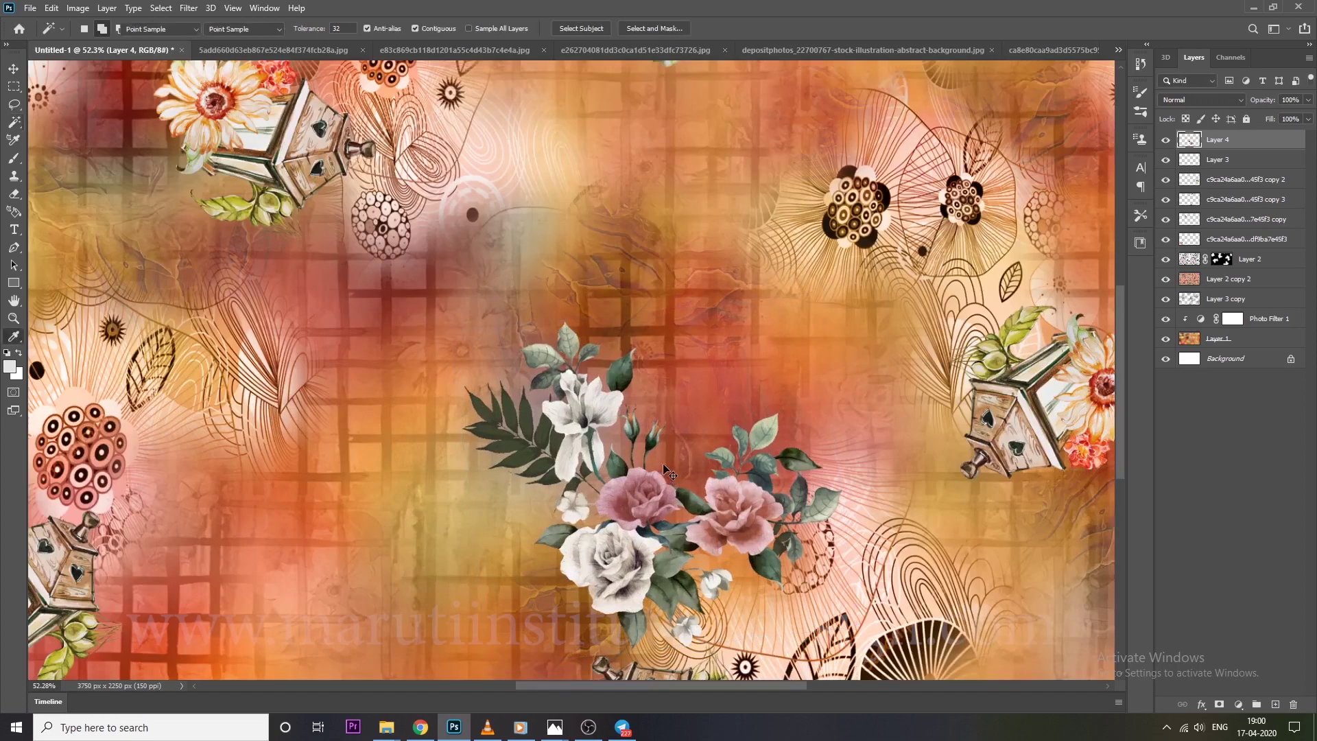
key(ctrl+u)
Apply Hue/Saturation with Hue -15 and Saturation +41 to the bouquet's roses
drag(978, 223, 947, 227)
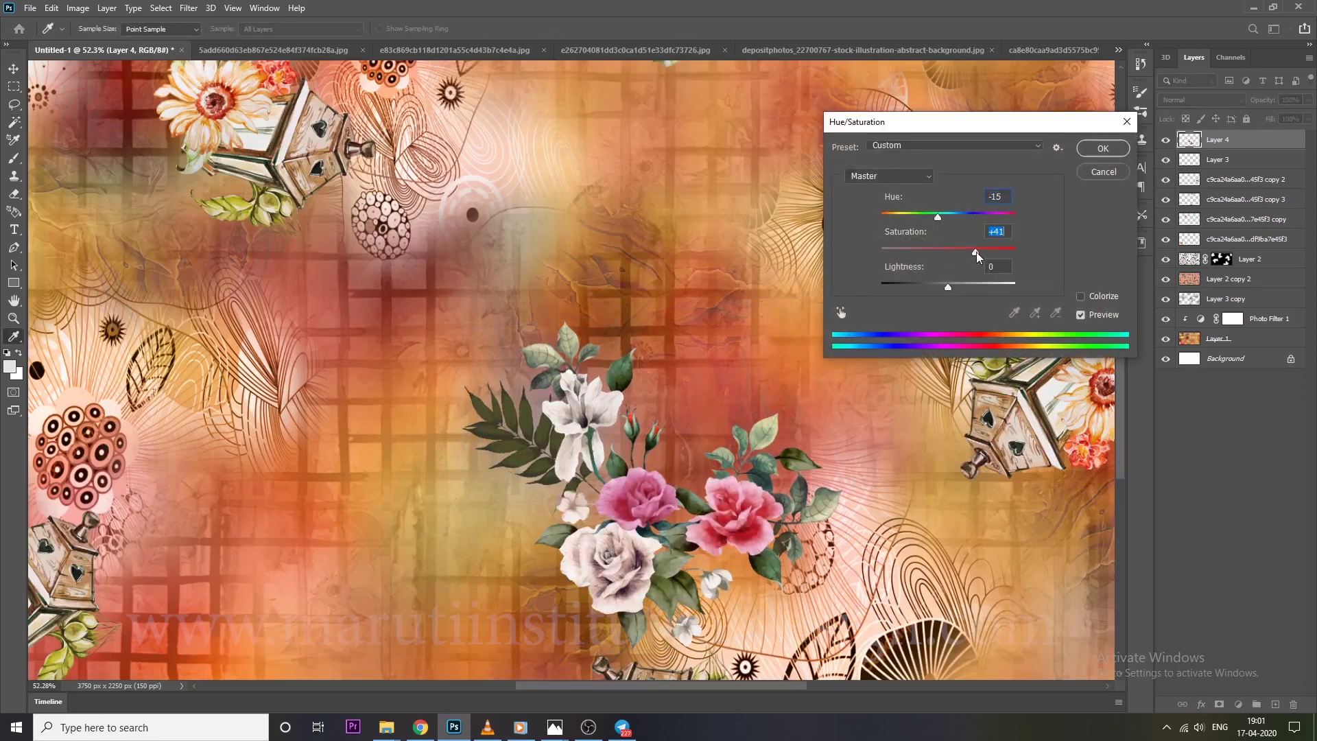
drag(949, 289, 955, 288)
click(1086, 173)
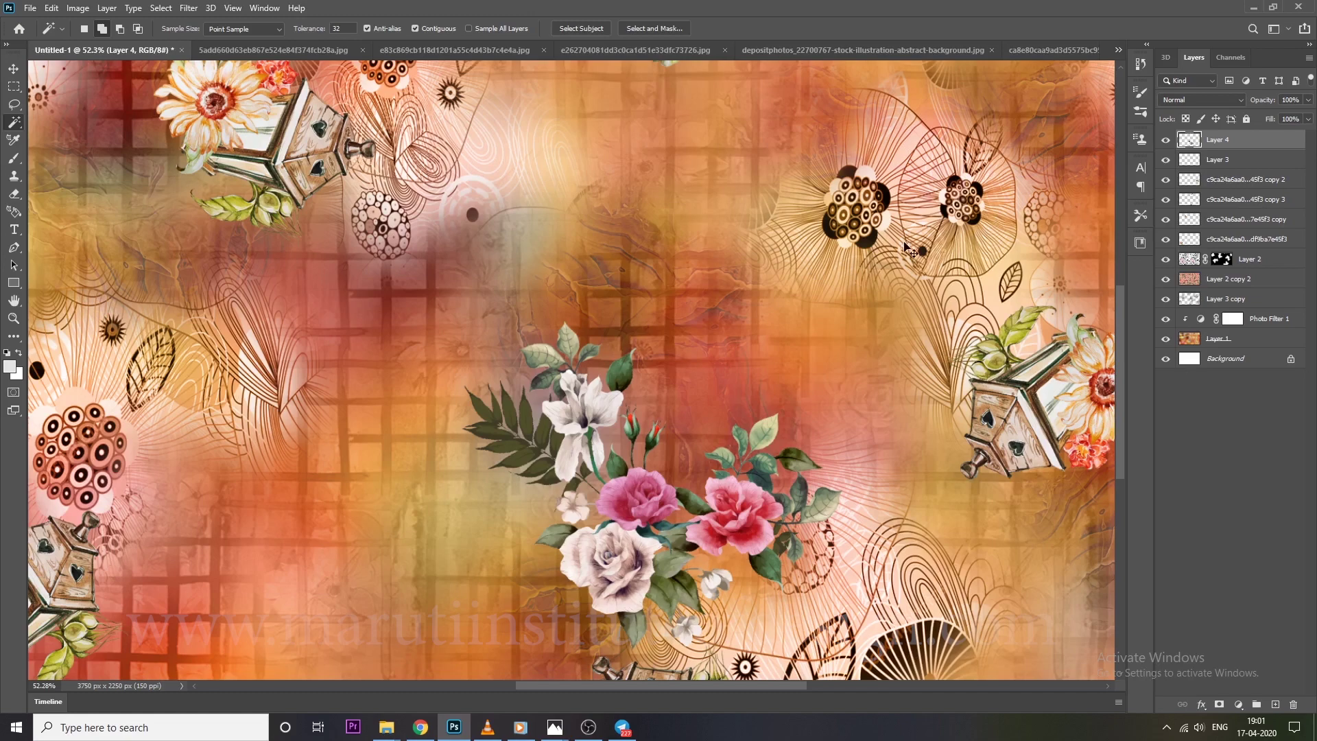
key(ctrl+k)
click(915, 140)
Apply Levels with input values 31 and 243 for stronger bouquet contrast
key(ctrl+l)
mouse_move(539, 295)
mouse_down()
mouse_move(561, 296)
mouse_move(549, 301)
mouse_up()
drag(701, 293, 693, 295)
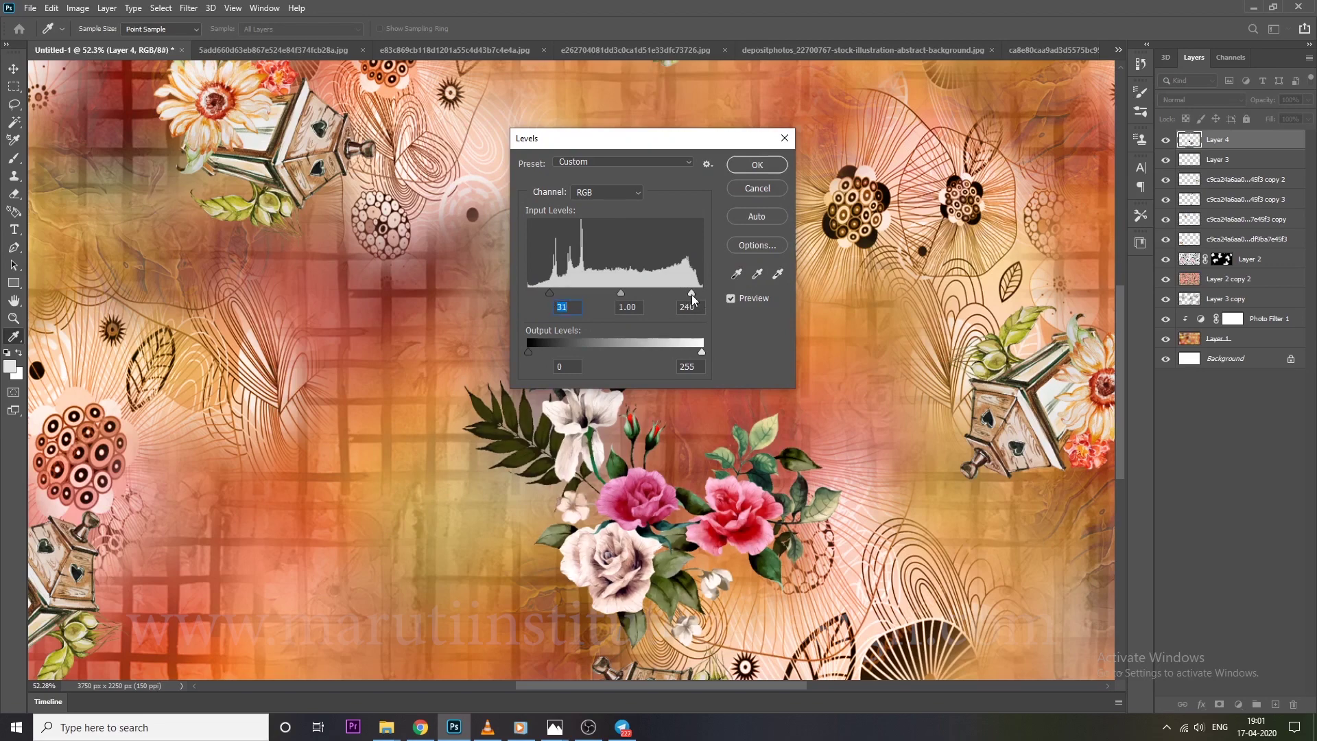
click(757, 165)
Duplicate the bouquet to the lower left and rotate the copy
scroll(625, 449, down, 3)
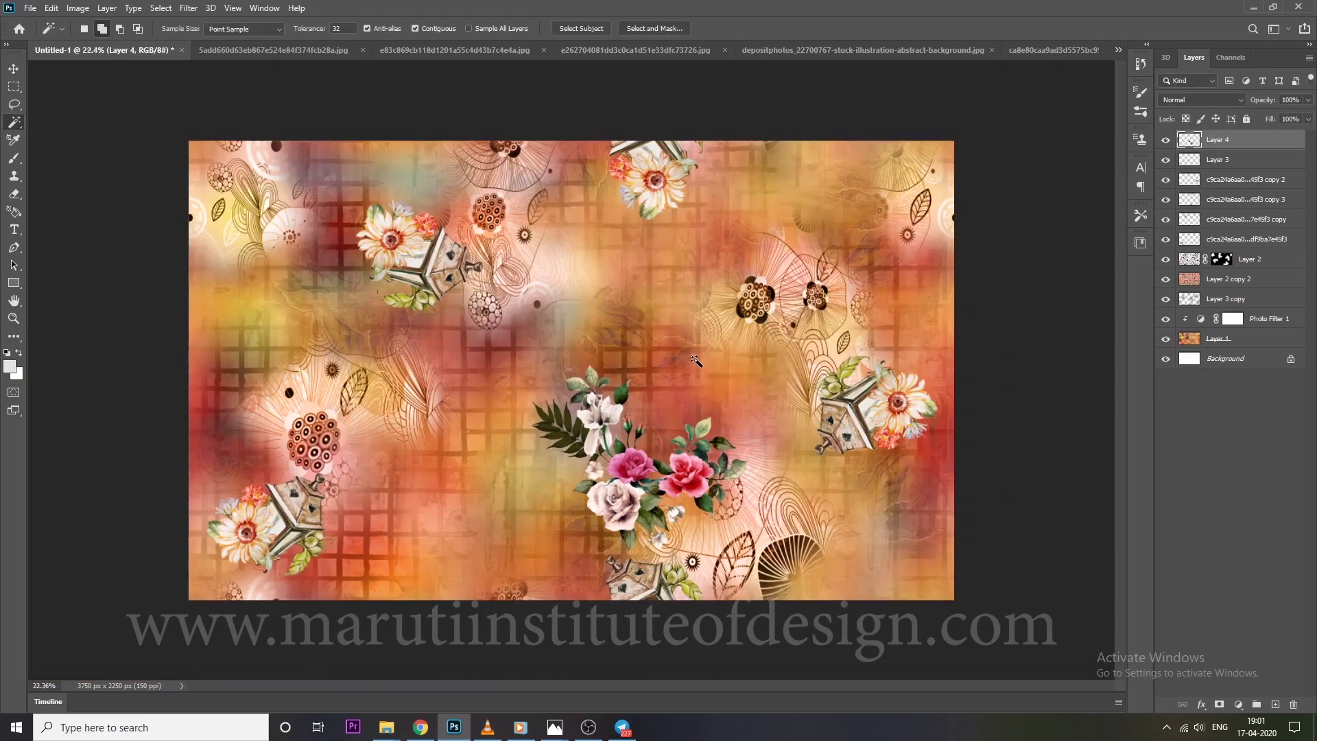
scroll(626, 450, down, 2)
drag(625, 450, 465, 419)
key(ctrl+t)
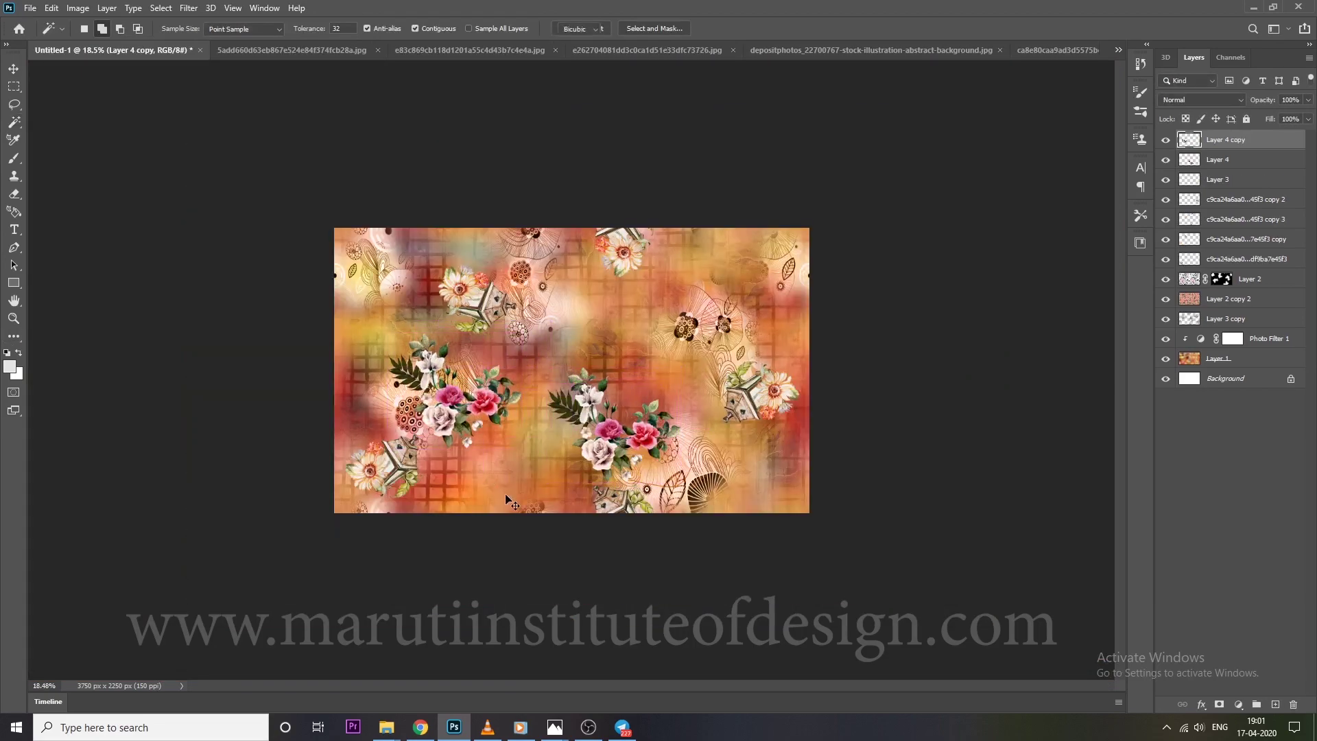
scroll(520, 530, up, 3)
mouse_move(521, 530)
mouse_down()
mouse_move(423, 247)
mouse_move(280, 419)
mouse_move(460, 536)
mouse_move(414, 627)
mouse_up()
scroll(279, 418, down, 2)
key(Return)
Move the copy's part overflowing the bottom edge up to the top edge
key(w)
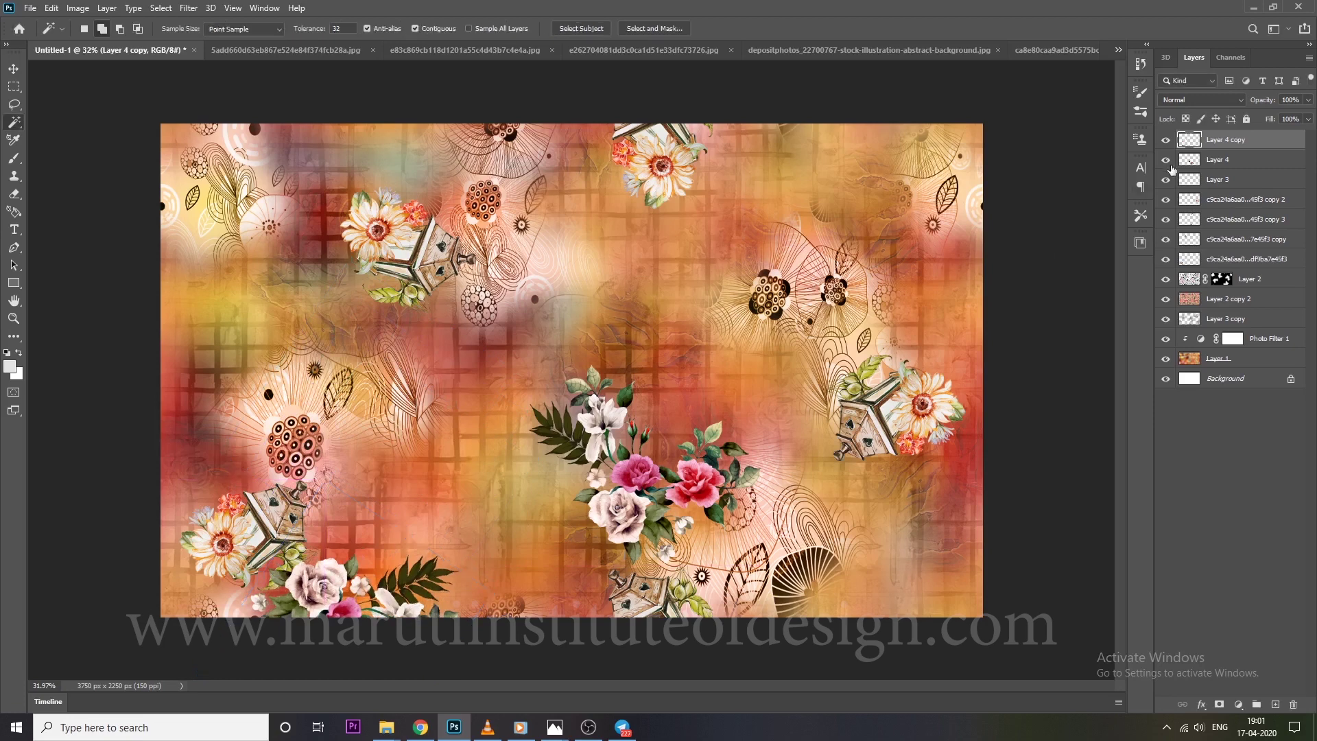
ctrl+click(1189, 142)
key(m)
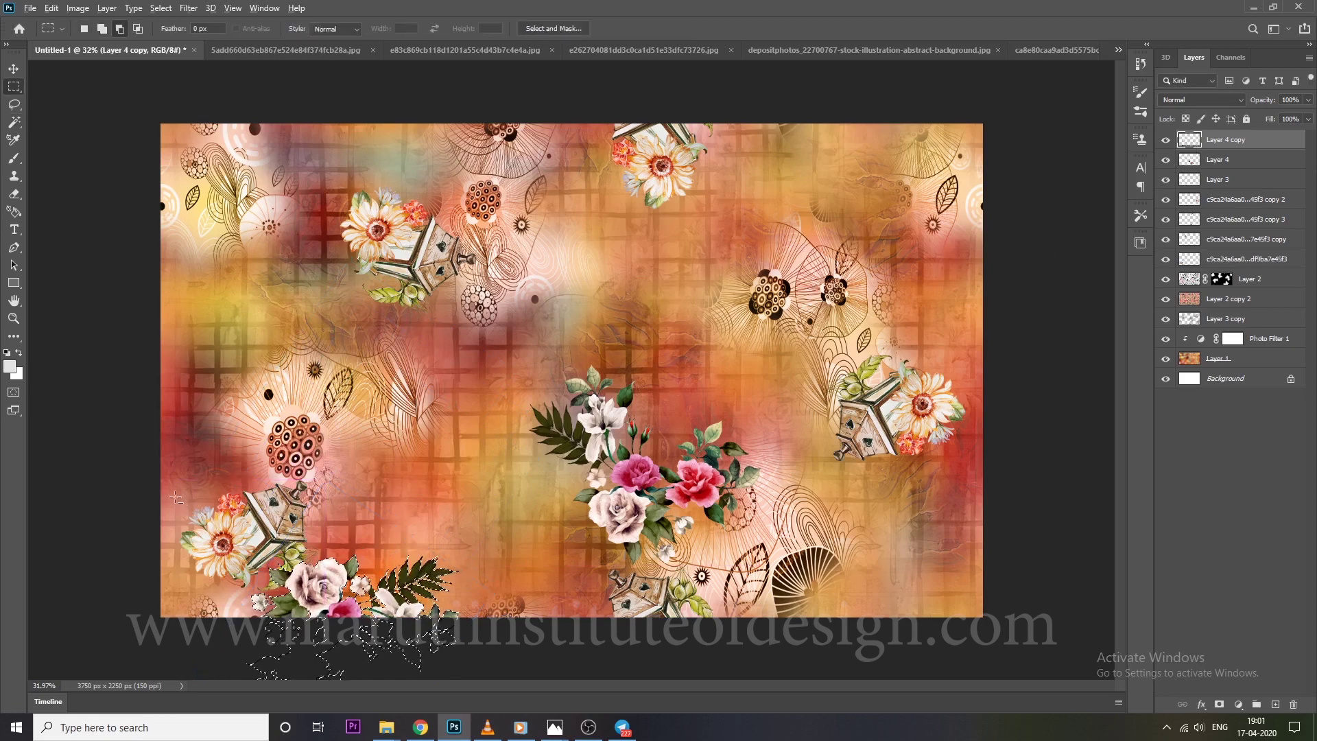
key(ctrl+t)
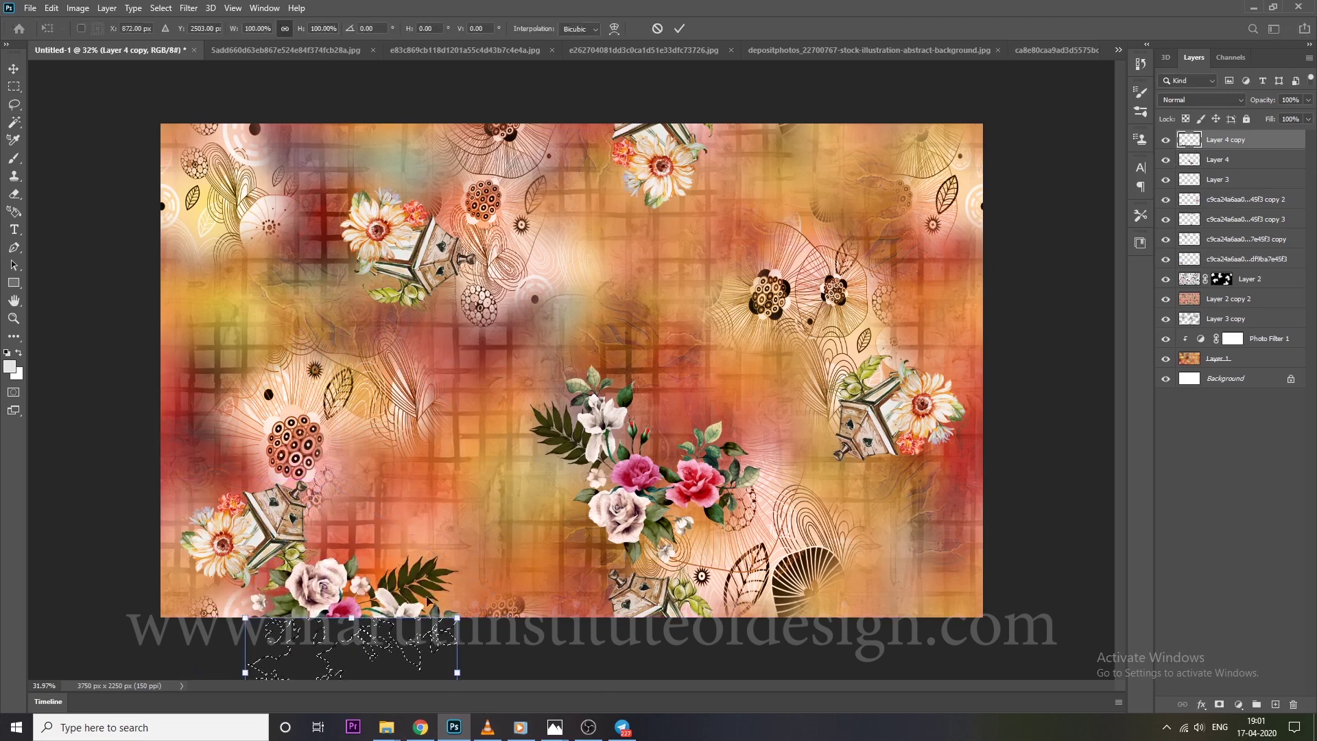
drag(426, 601, 425, 100)
scroll(405, 167, up, 3)
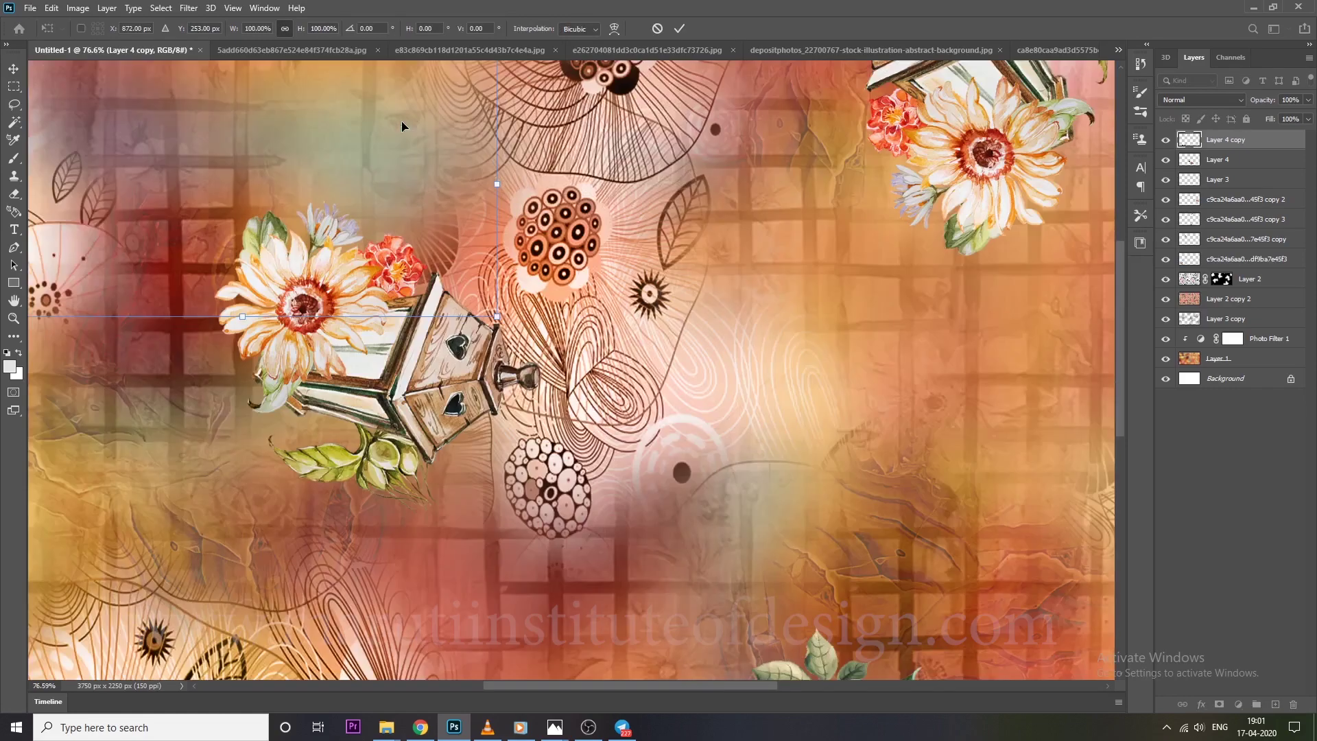
key(Return)
key(ctrl+0)
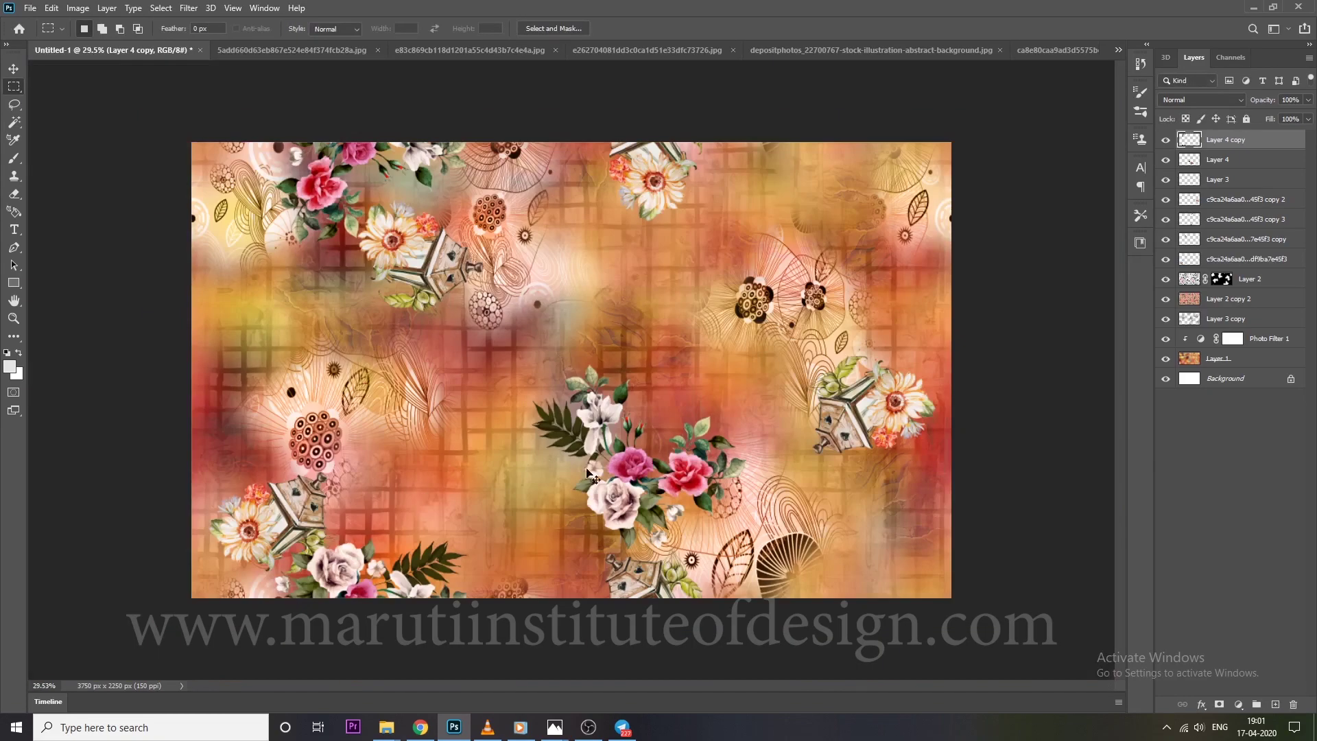
Duplicate the bouquet to the right edge, rotate it and flip it vertically
mouse_move(588, 486)
mouse_down()
mouse_move(663, 341)
mouse_move(884, 227)
mouse_up()
key(ctrl+t)
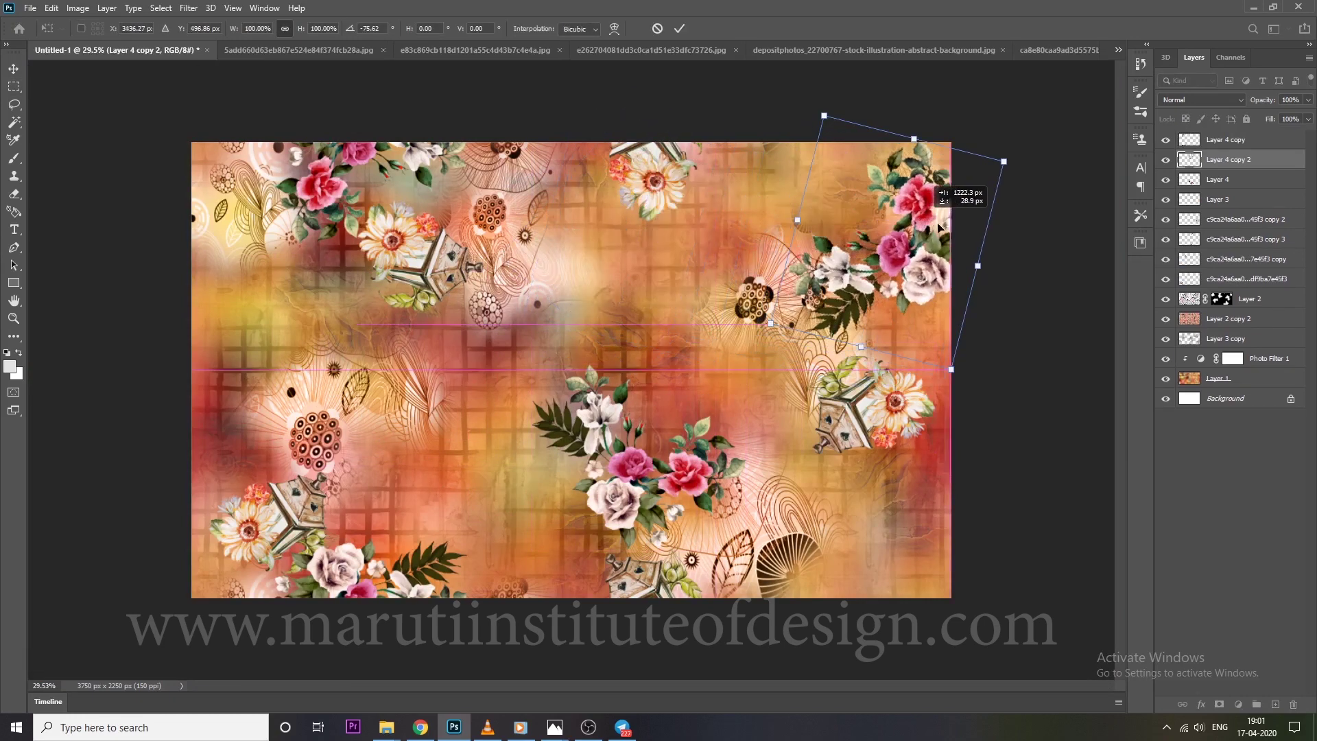
mouse_move(960, 295)
mouse_down()
mouse_move(952, 241)
mouse_move(955, 334)
mouse_up()
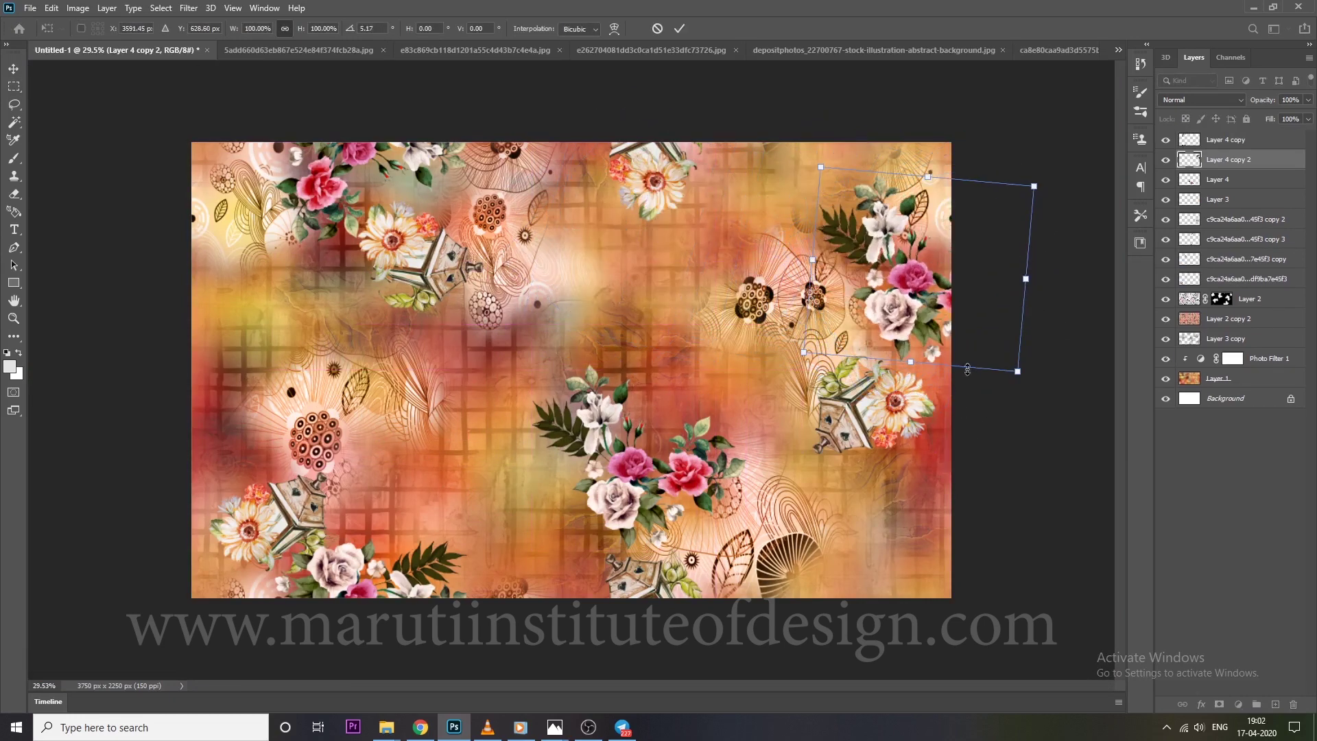
drag(1104, 442, 944, 325)
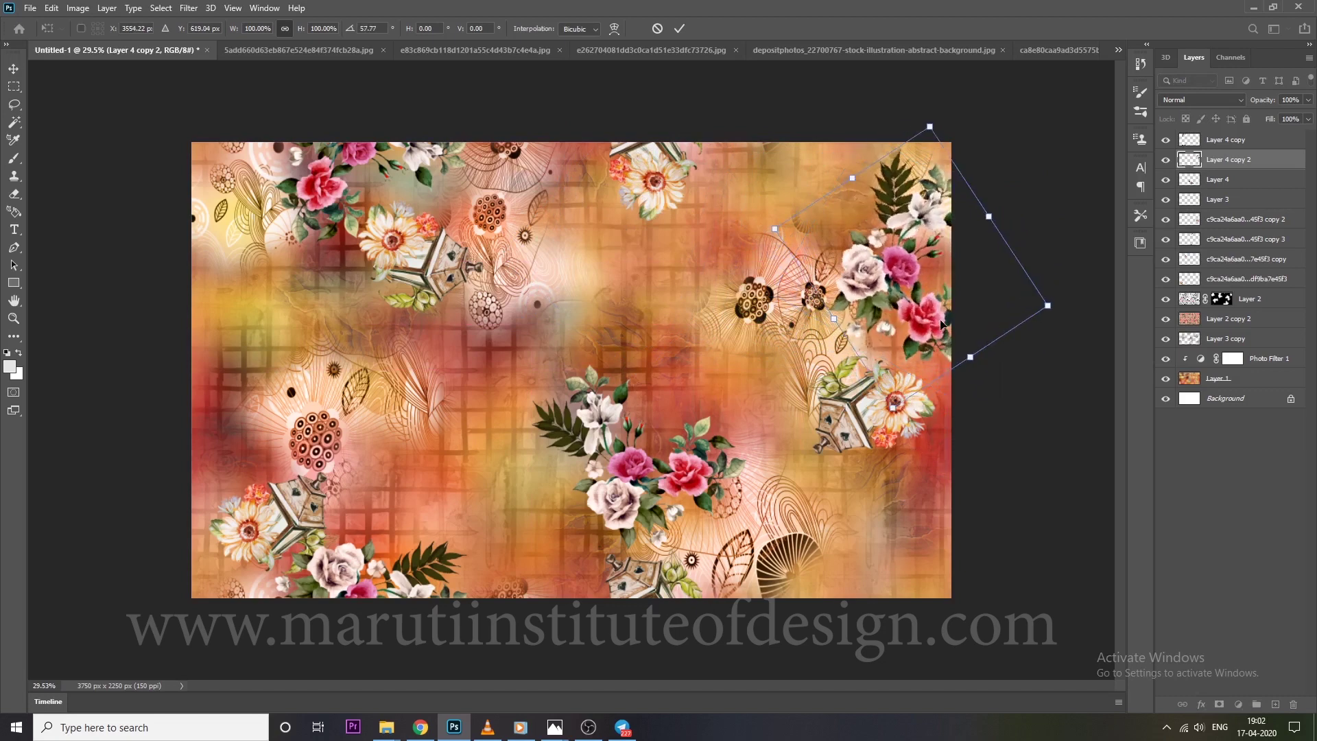
right_click(944, 325)
click(984, 568)
drag(1064, 329, 999, 316)
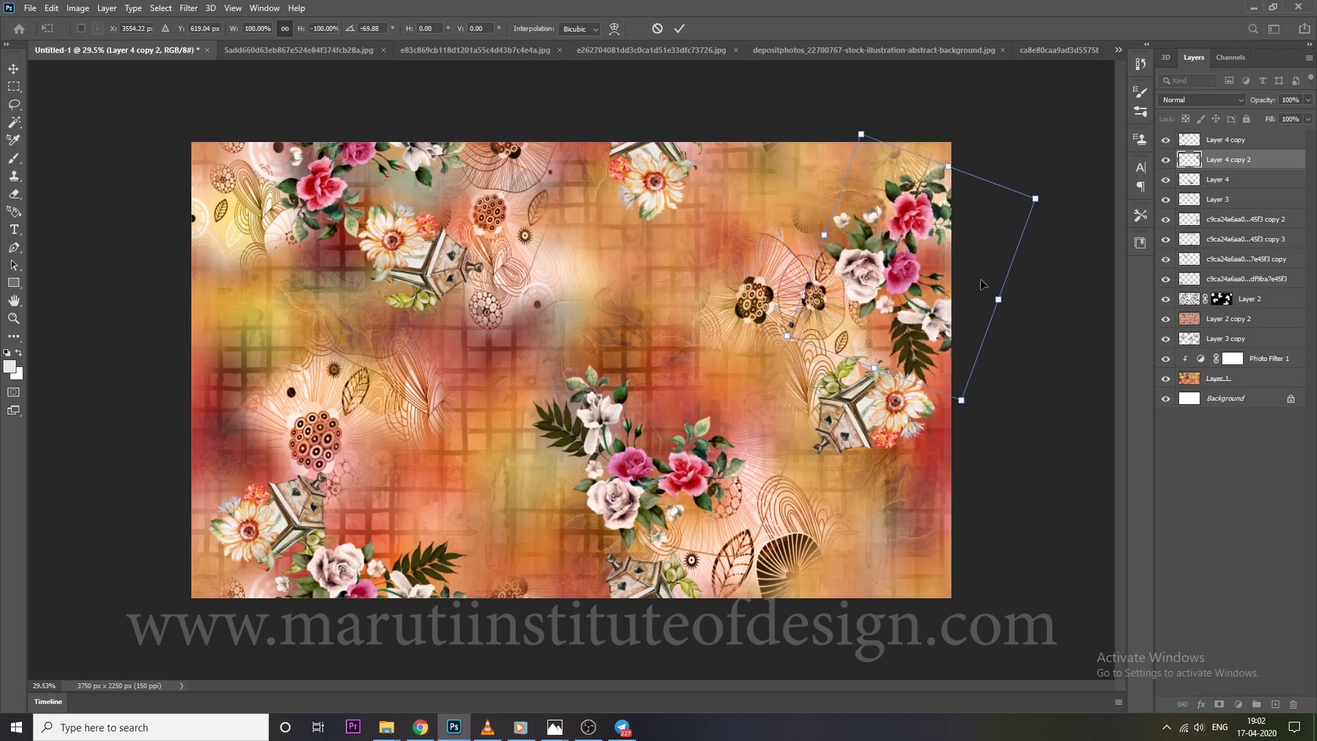
key(Return)
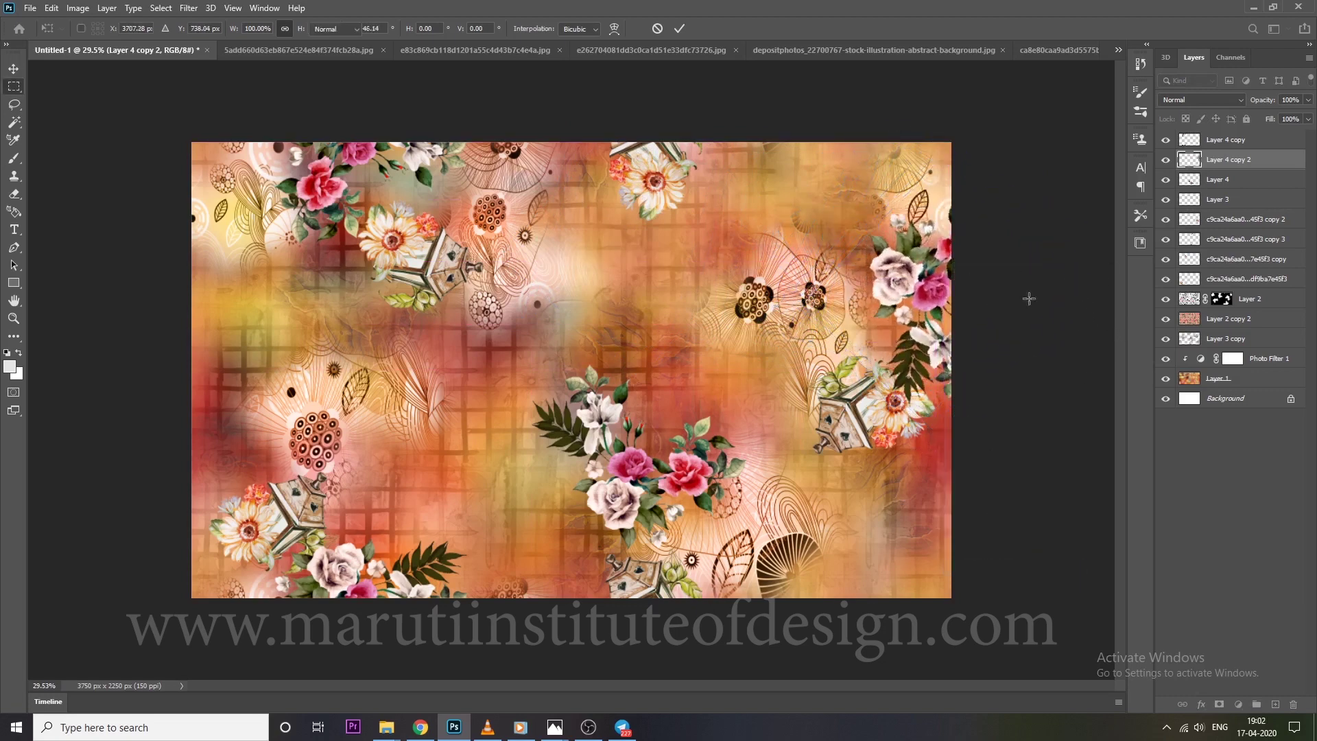
Move the copy's part past the right edge over to the left edge
key(m)
ctrl+click(1189, 160)
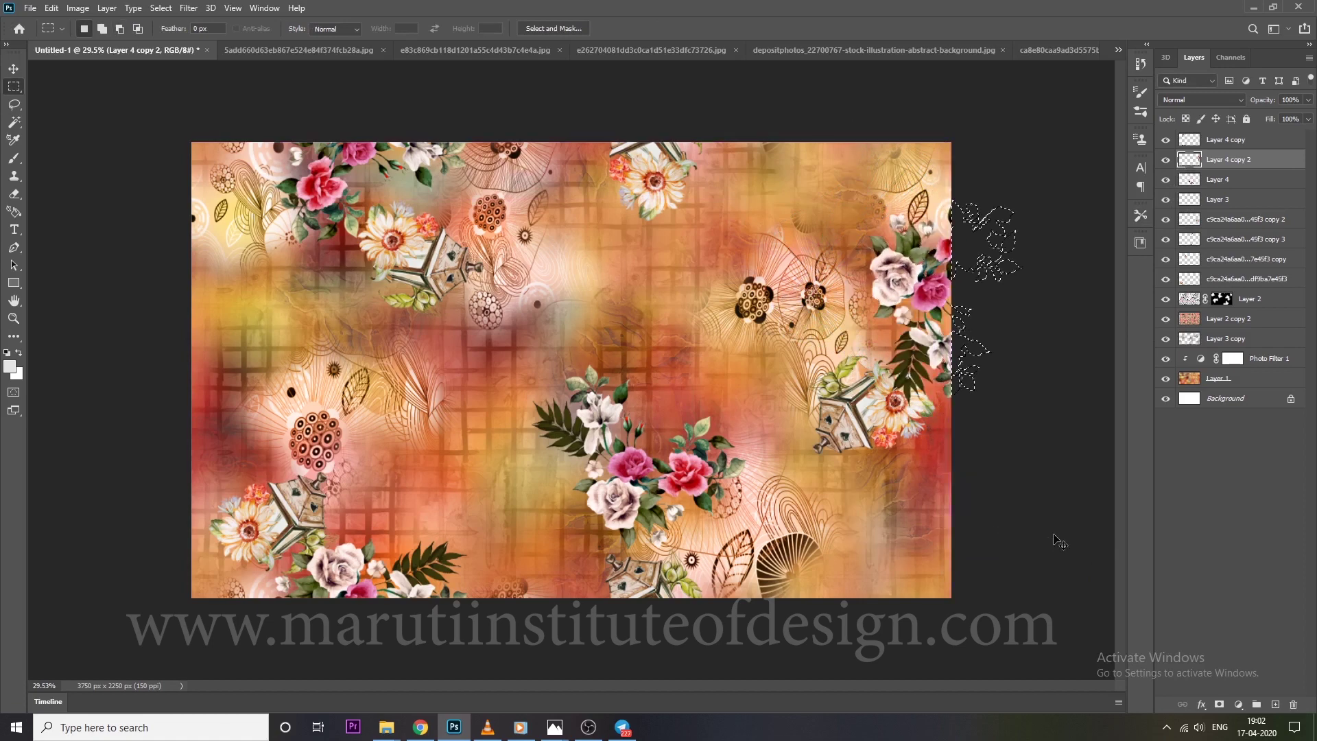
key(ctrl+r)
key(ctrl+t)
shift+drag(1000, 380, 229, 409)
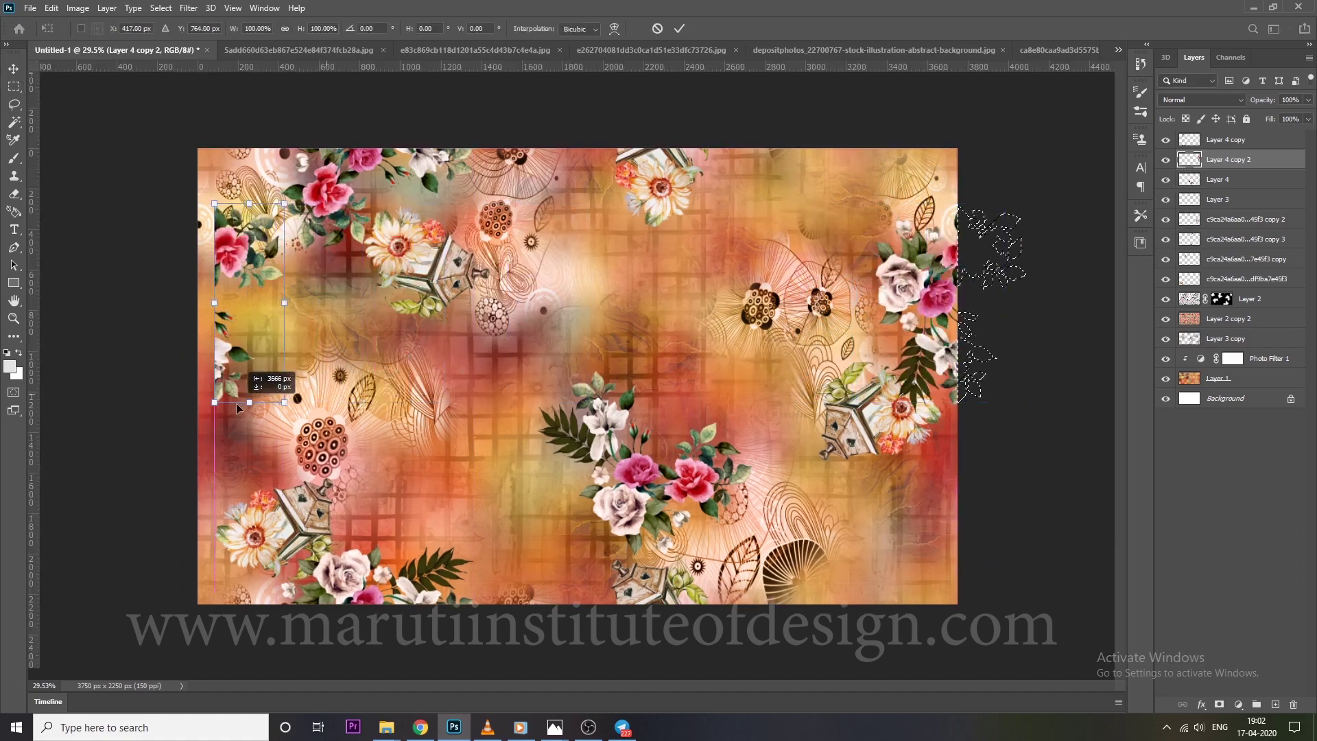
key(Return)
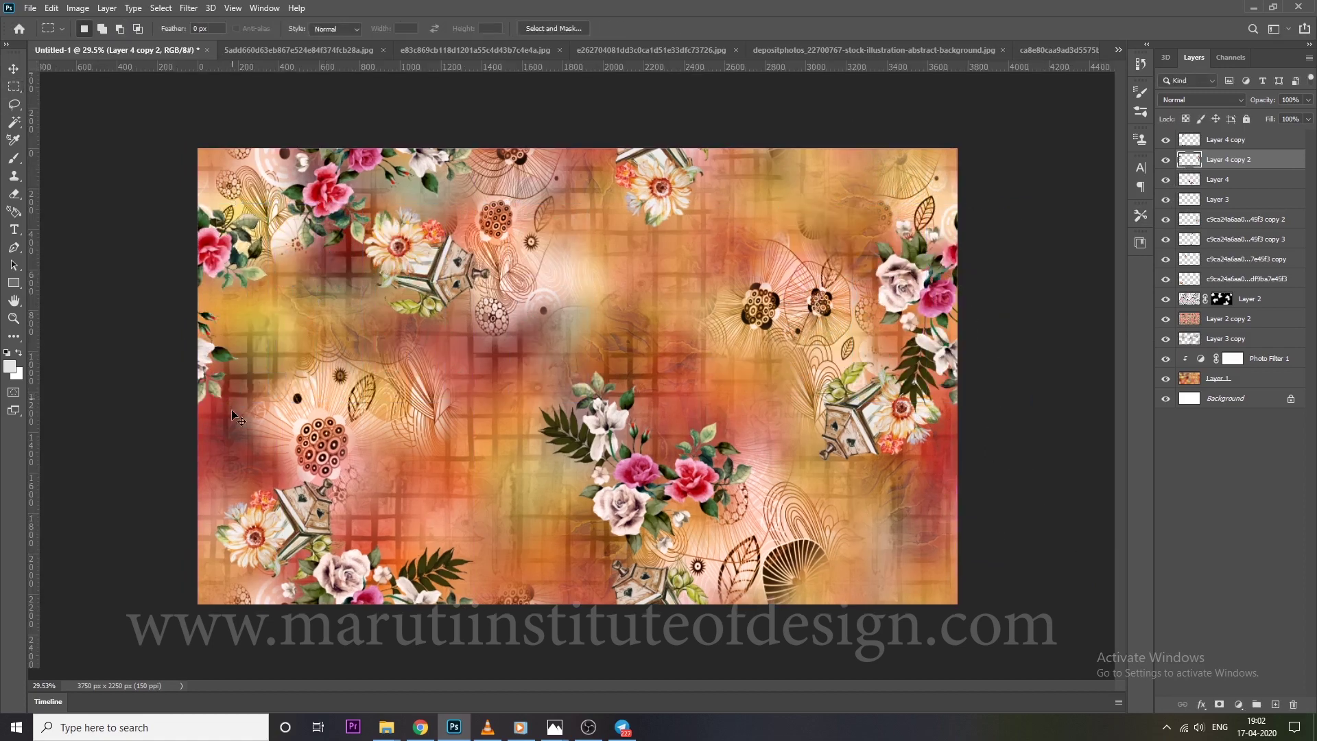
Nudge the central bouquet and the birdhouse-and-flower motif into better positions
mouse_move(625, 510)
ctrl+mouse_down()
mouse_move(615, 488)
mouse_move(634, 486)
ctrl+mouse_up()
ctrl+click(454, 284)
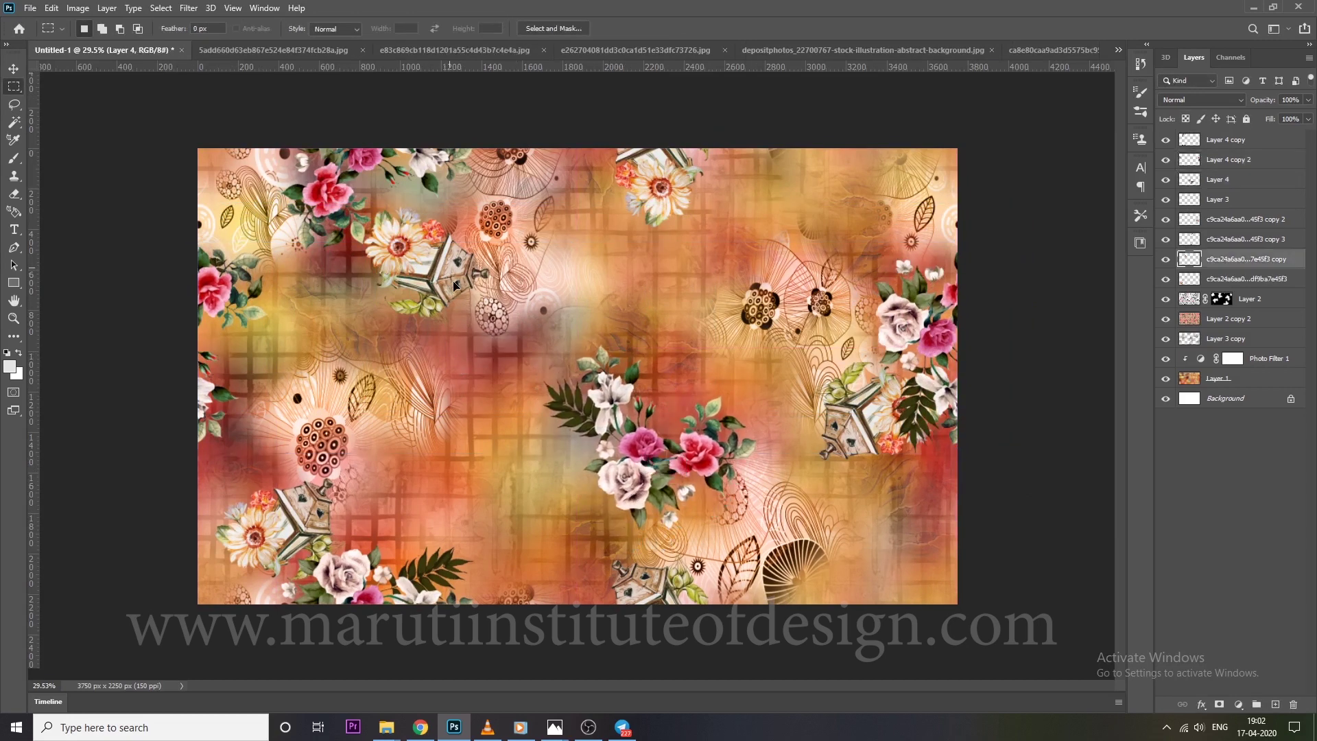
drag(454, 285, 470, 301)
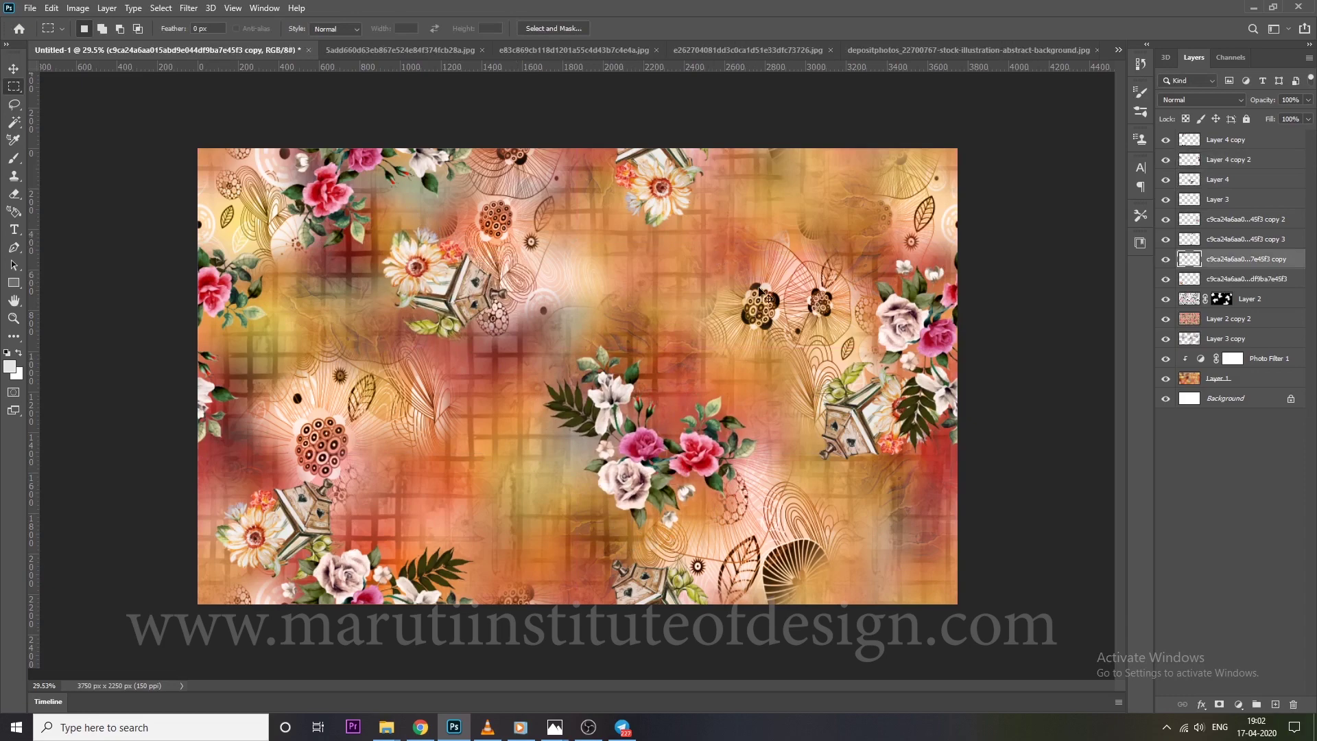
alt+scroll(563, 386, down, 2)
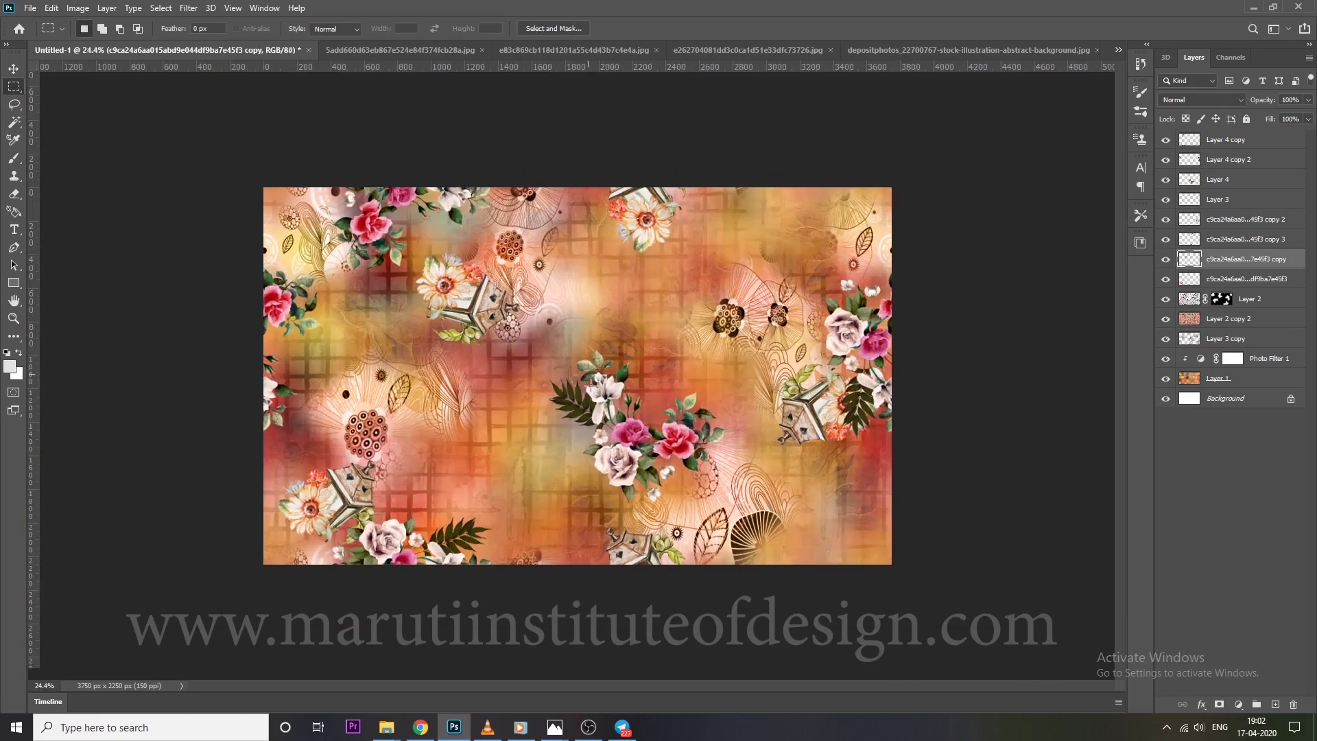
Start saving to the computer and browse to the F:\digi\tif folder
key(ctrl+s)
click(478, 482)
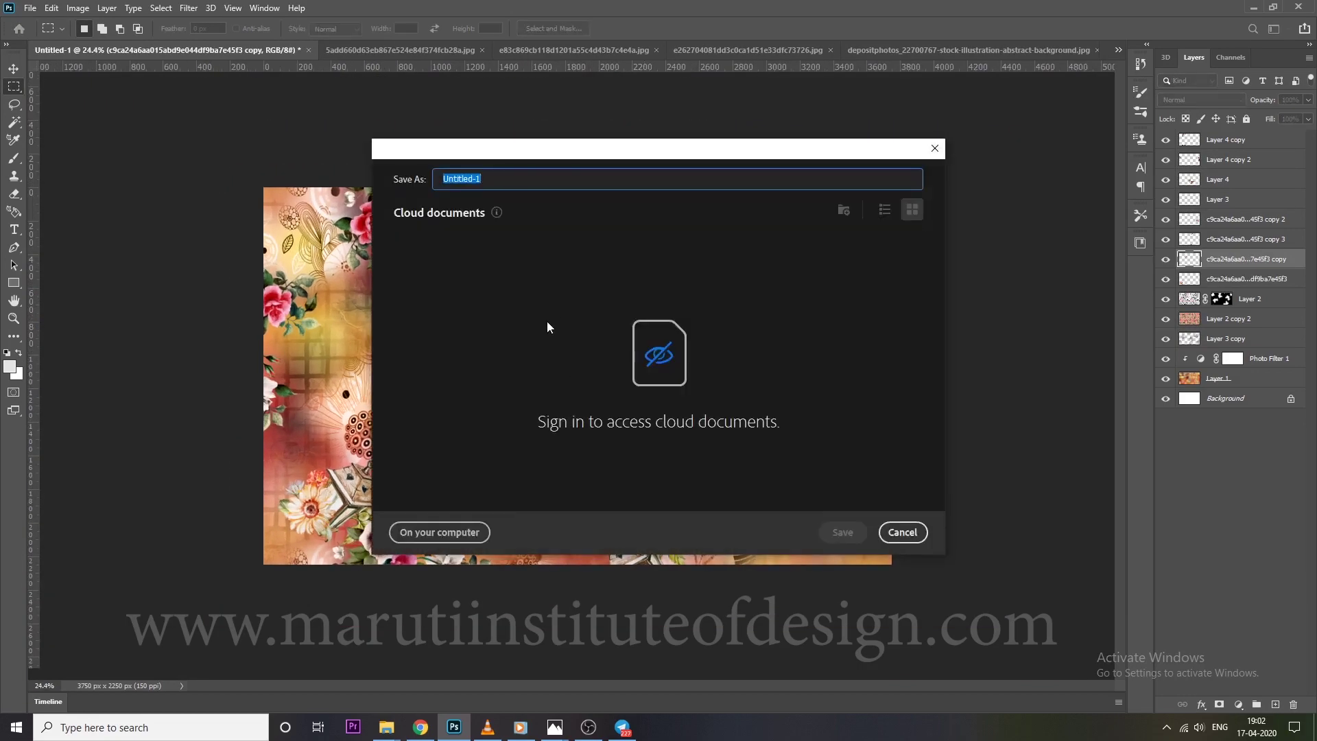
click(476, 528)
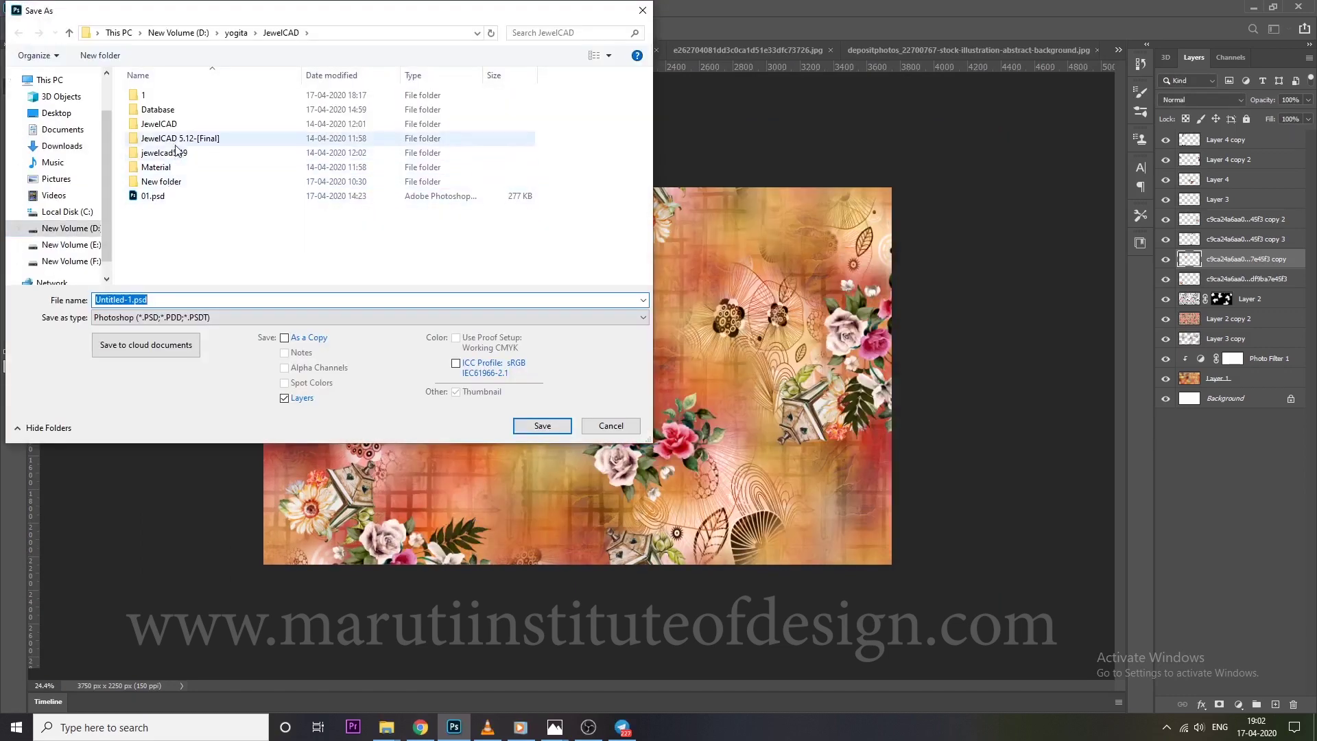
click(68, 260)
double_click(149, 109)
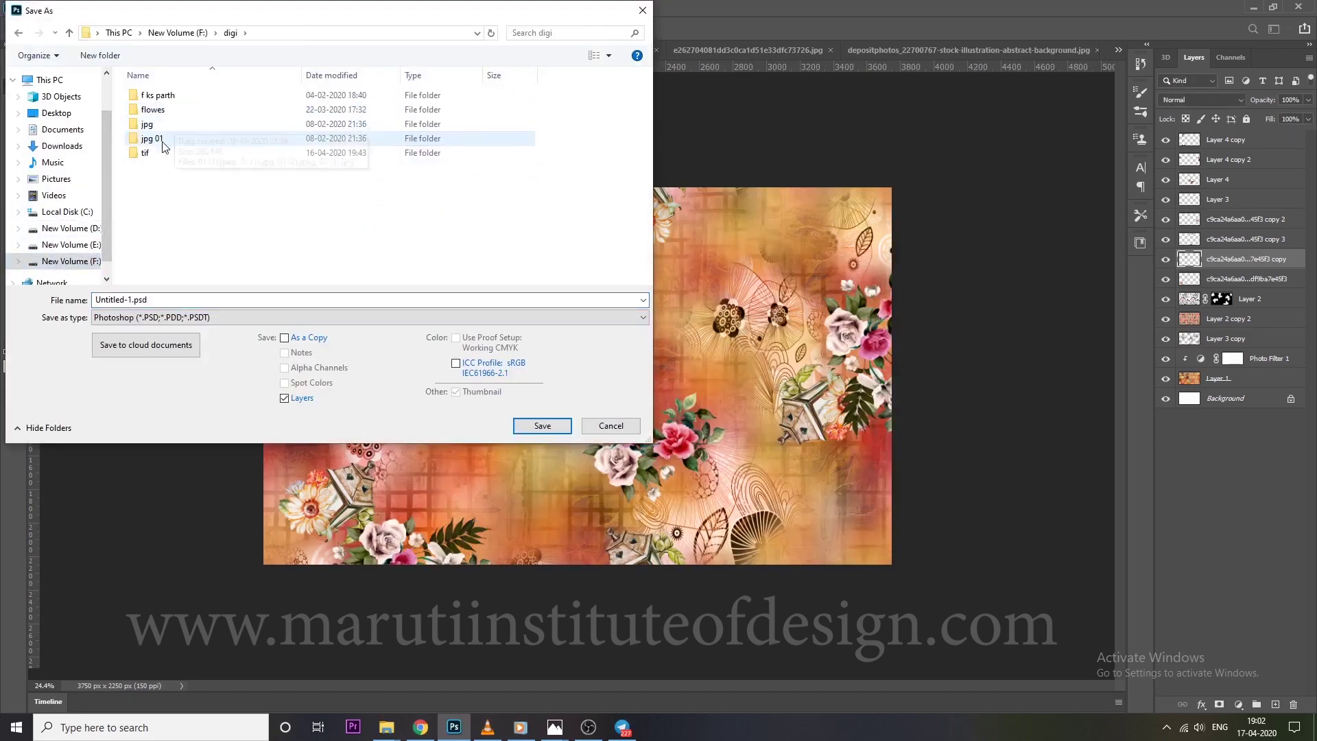
double_click(162, 151)
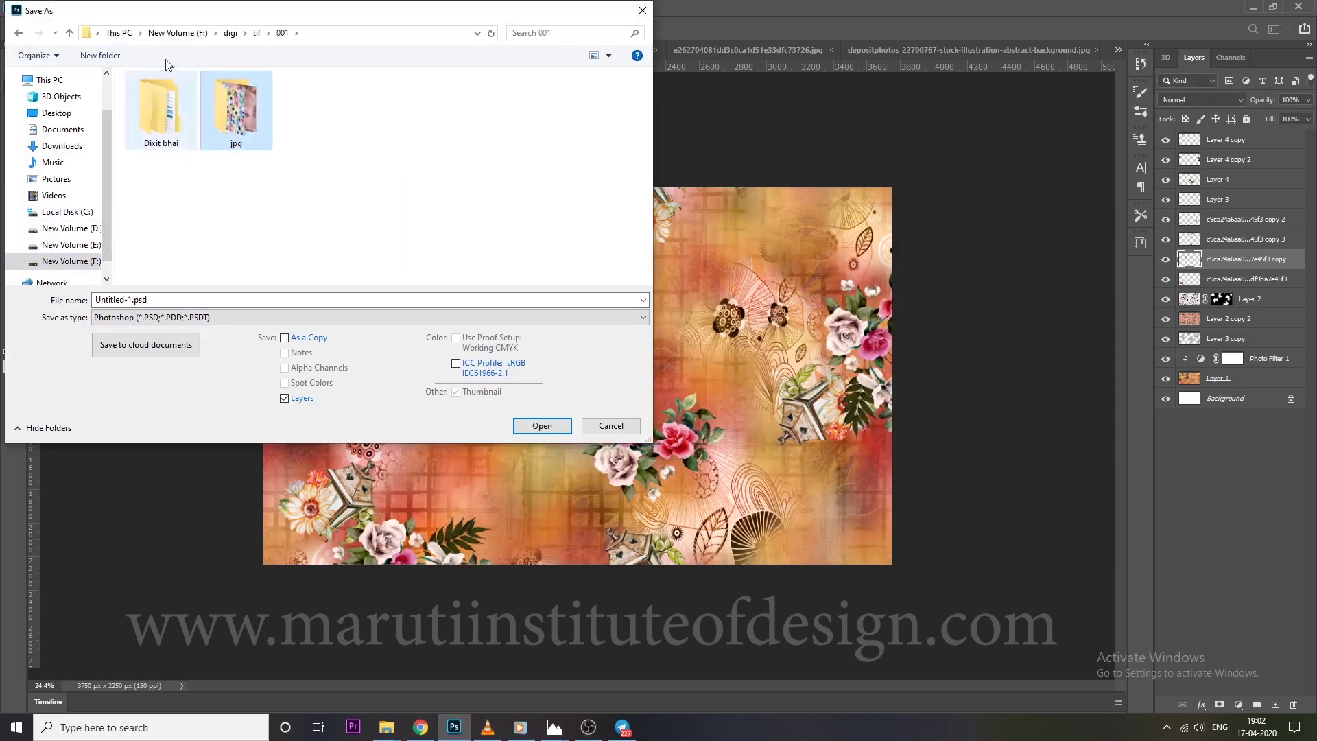
click(70, 34)
click(70, 33)
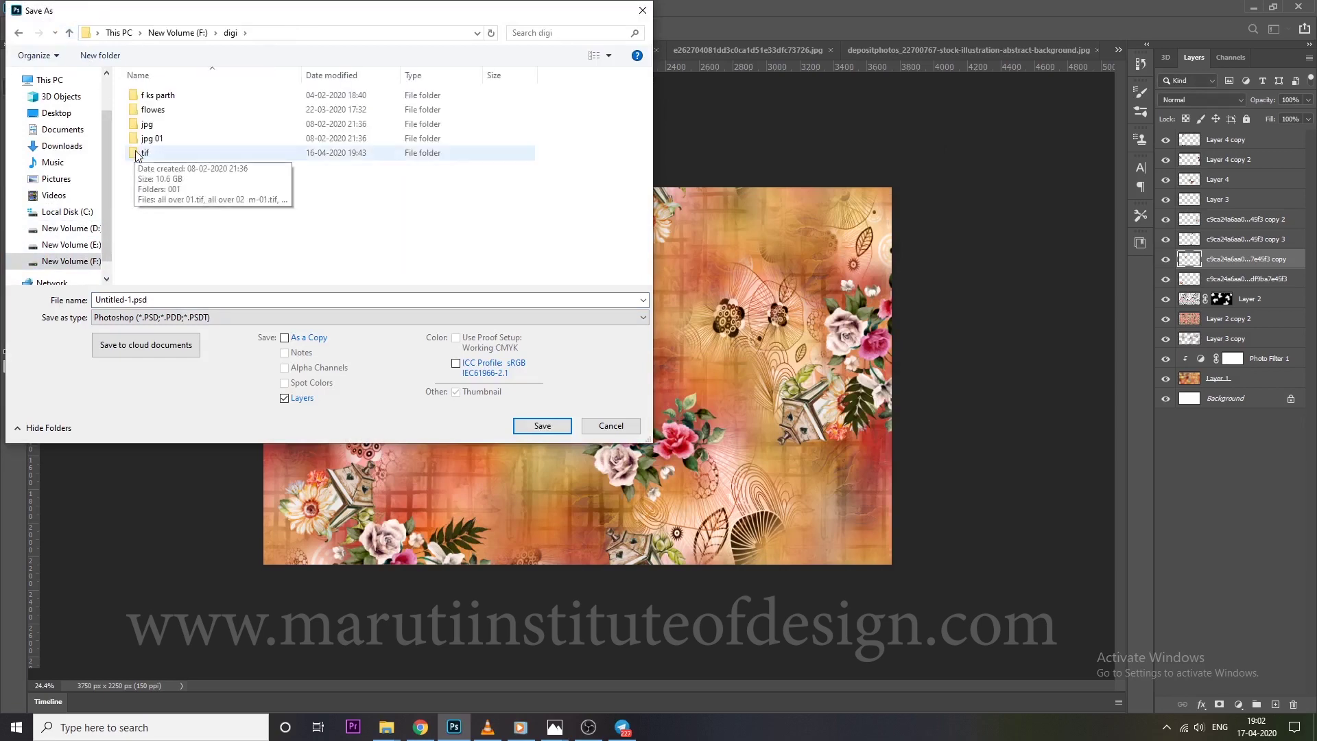
double_click(162, 151)
Save it as a TIFF named 'all over 09', accepting the TIFF options
click(206, 317)
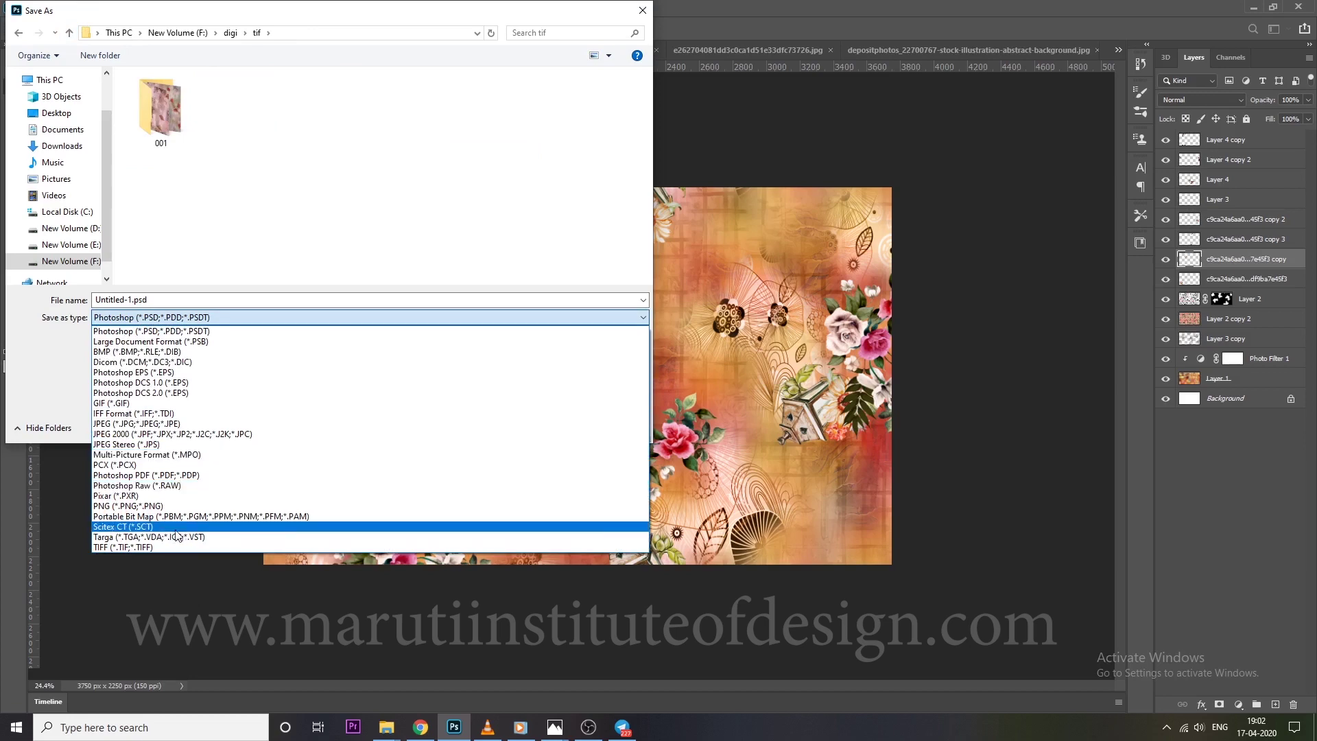
click(144, 546)
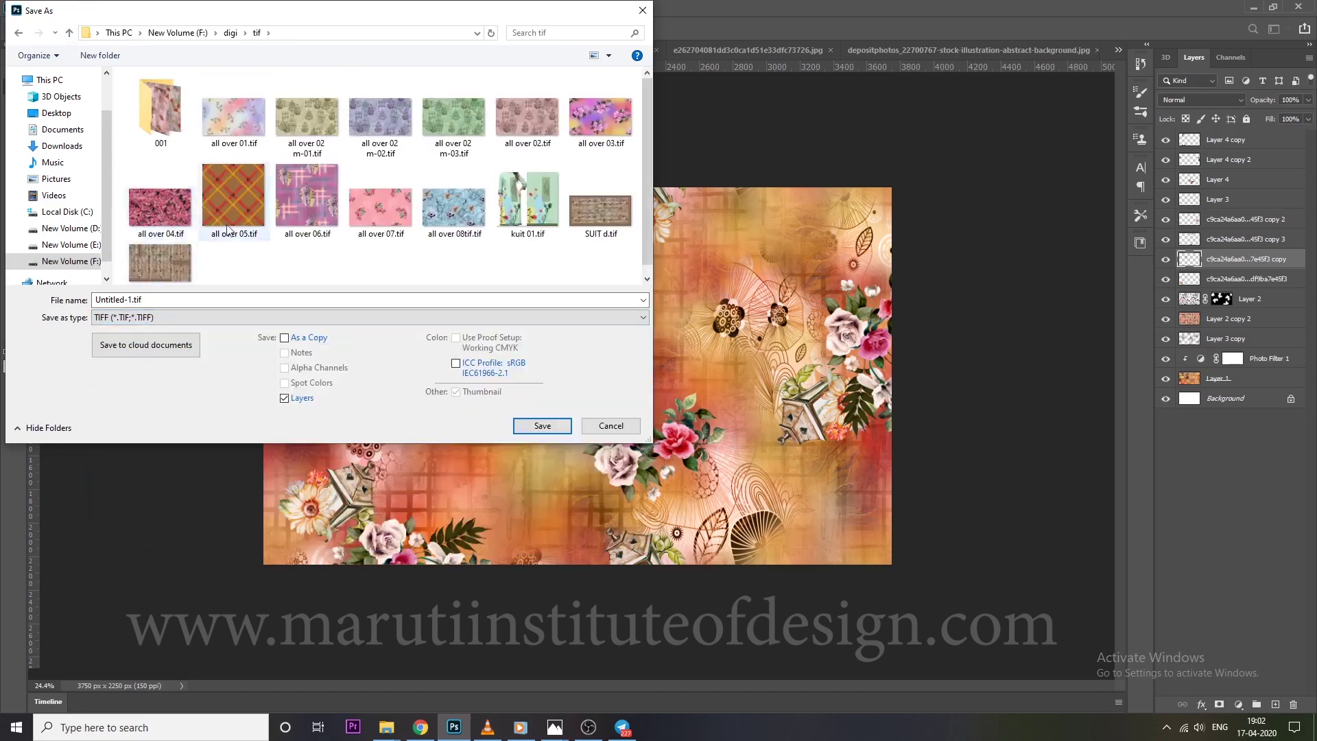
click(460, 211)
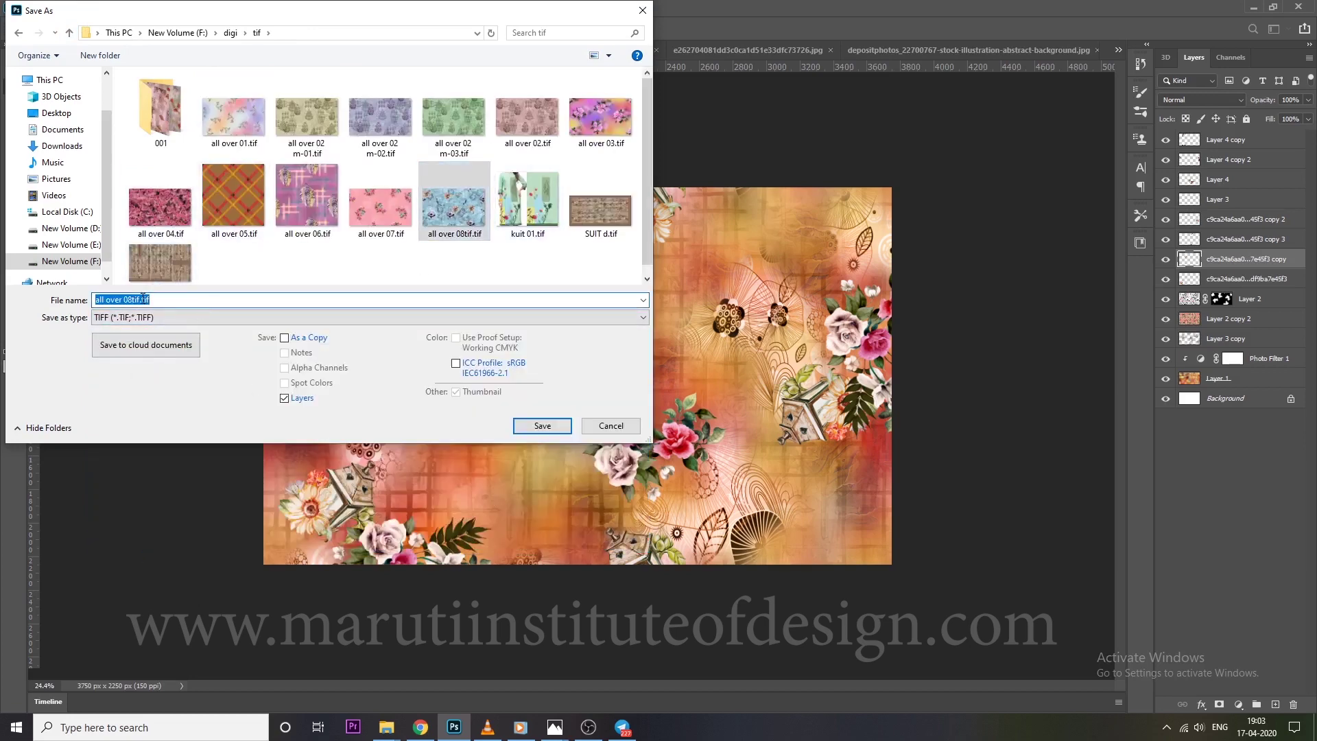
key(BackSpace)
key(BackSpace)
key(BackSpace)
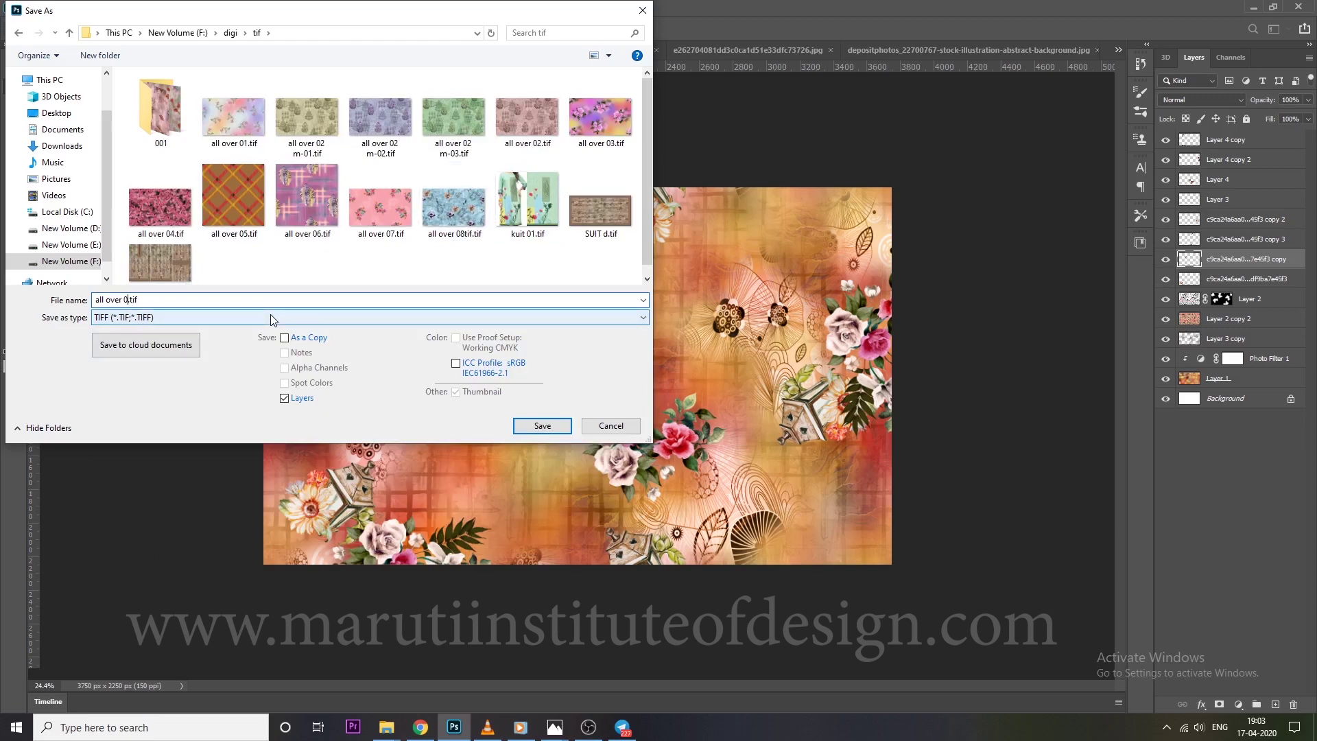
text(9)
key(Return)
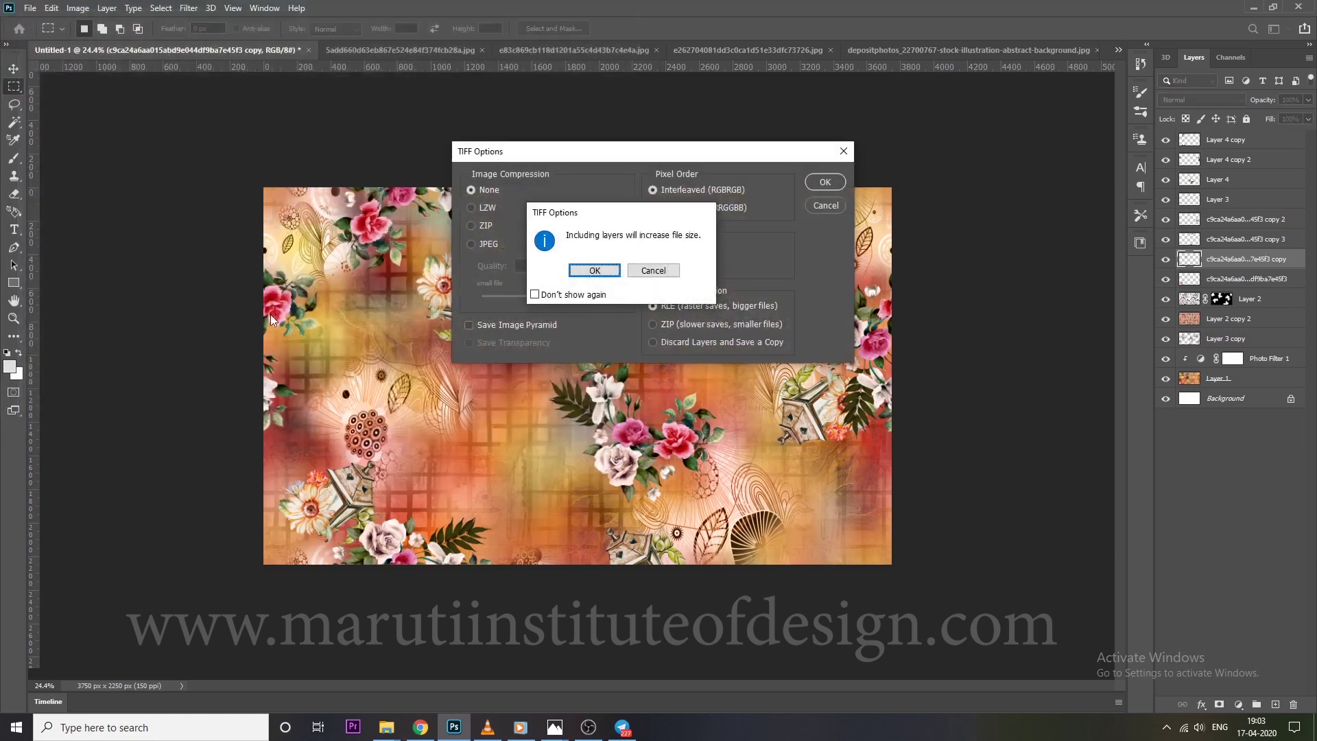
key(Return)
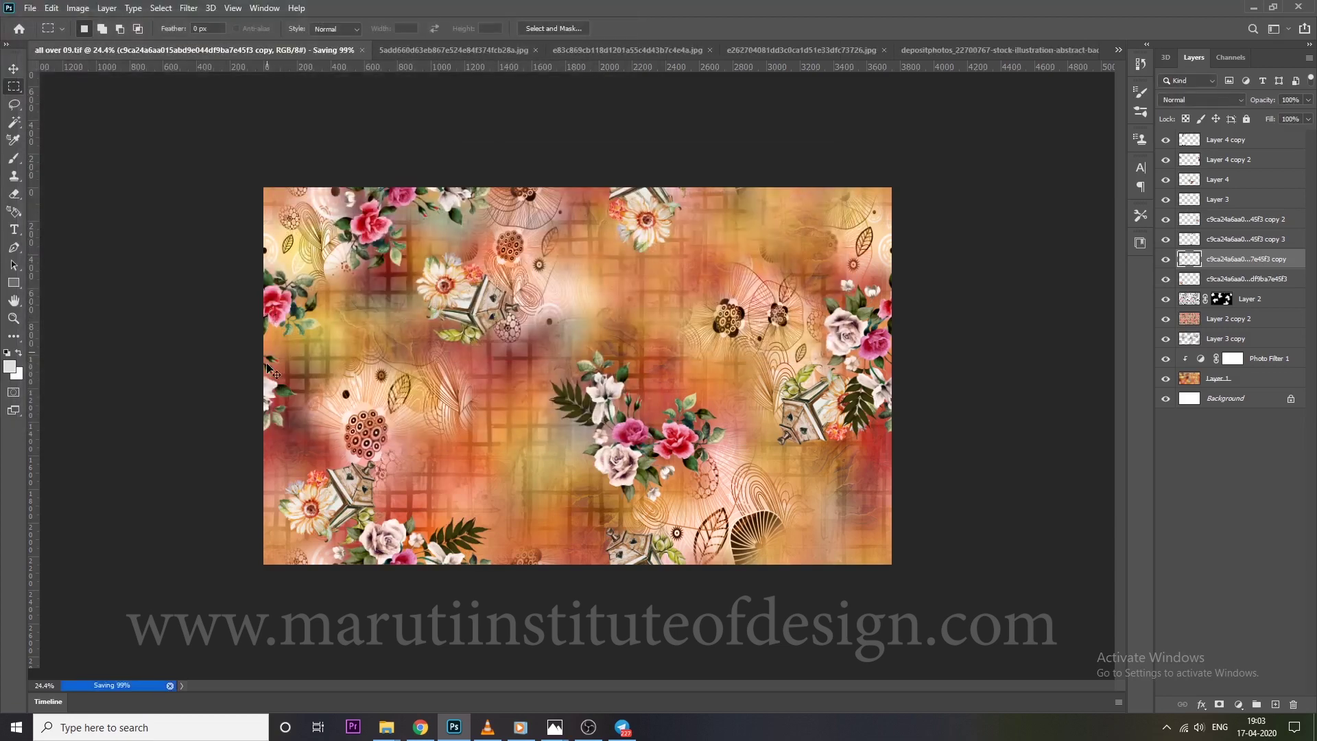
Save a JPEG copy of the pattern to the computer, accepting the quality settings
key(ctrl+shift+s)
click(507, 480)
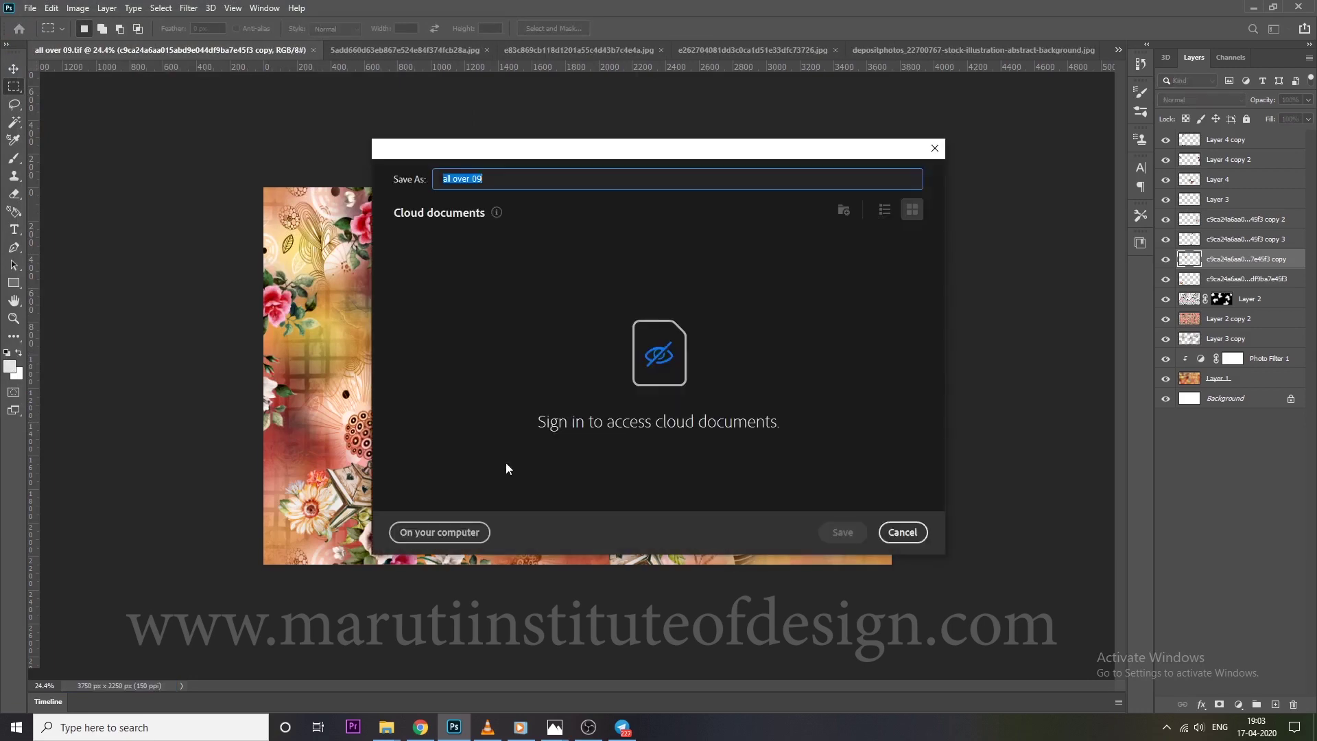
click(439, 532)
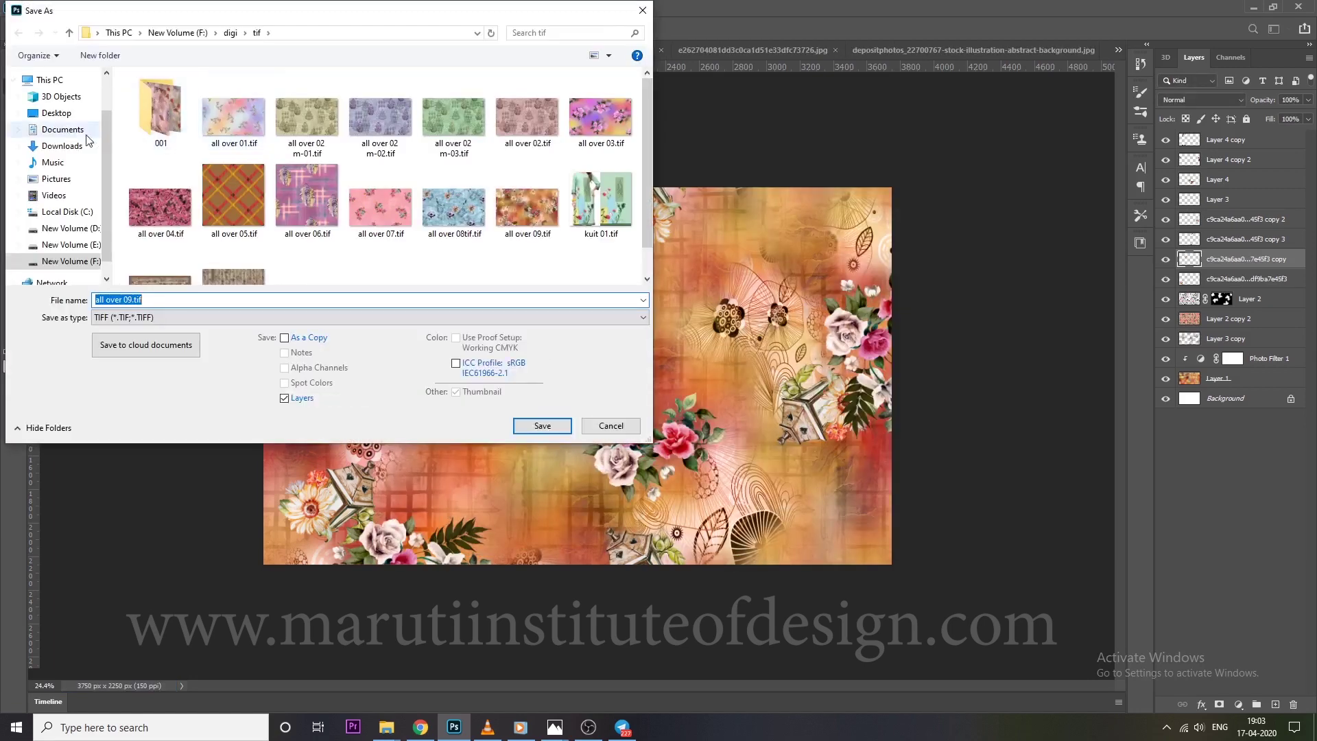
click(341, 317)
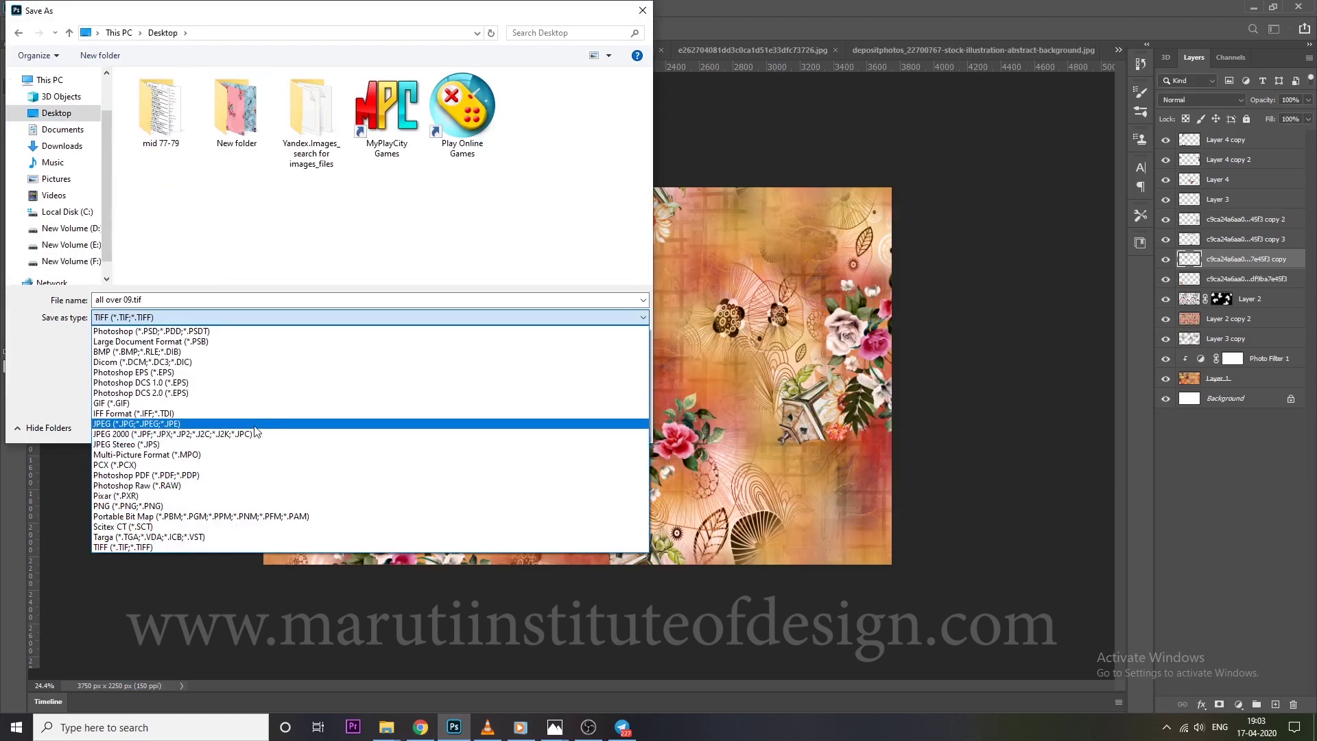
click(342, 420)
click(540, 431)
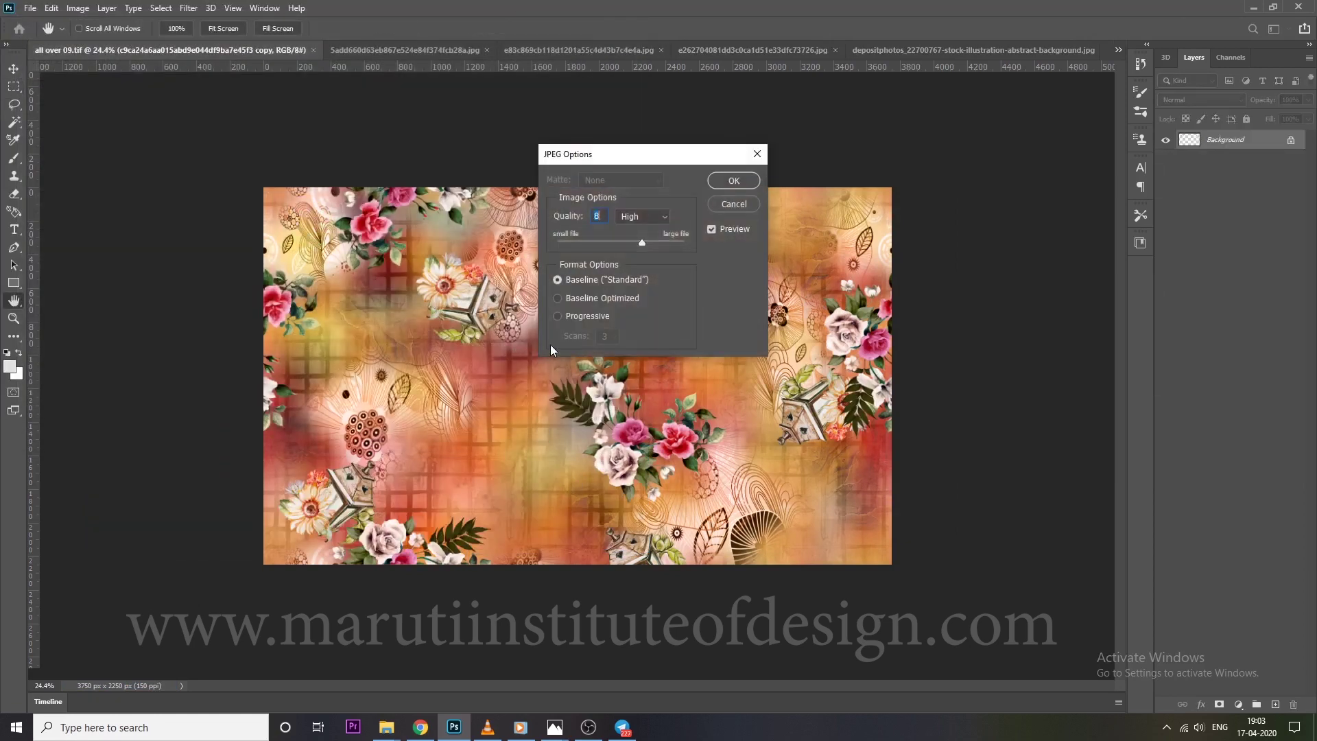
key(Return)
Define the whole floral design as a new pattern, keeping the default name
click(52, 8)
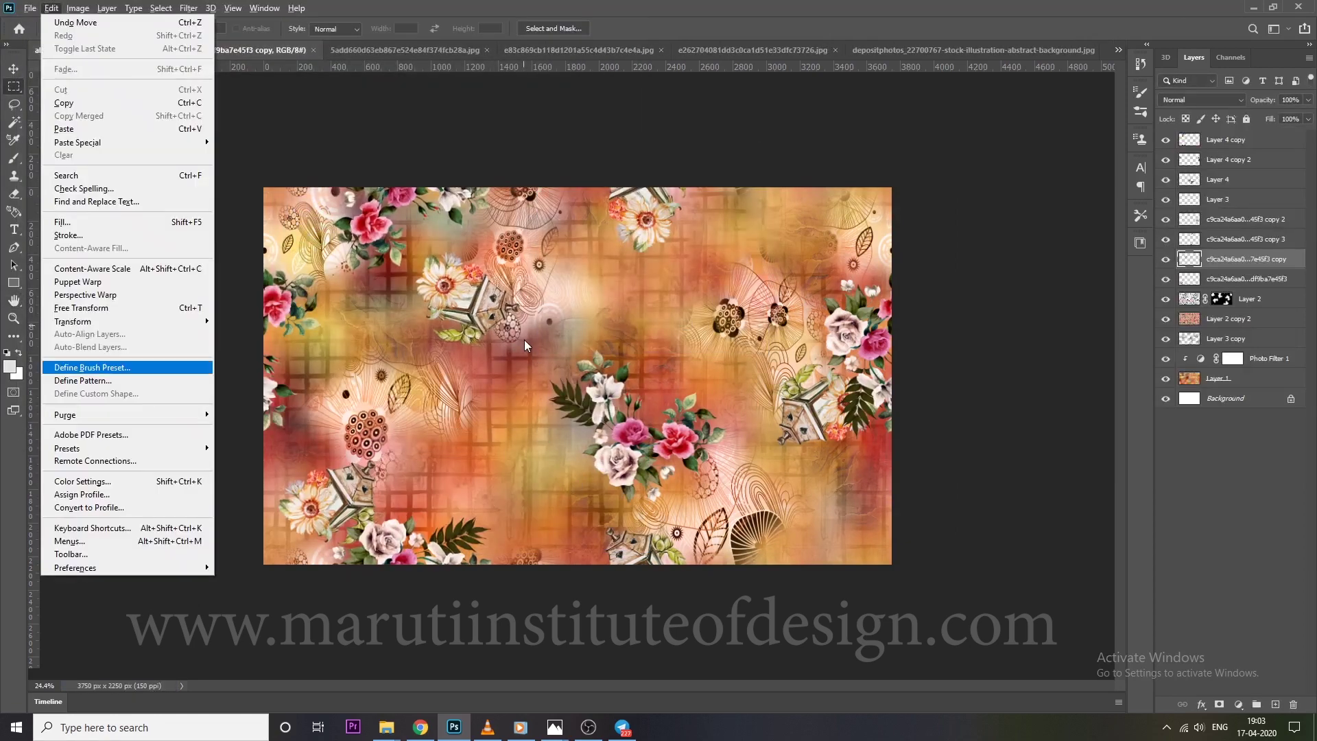
click(69, 379)
click(794, 227)
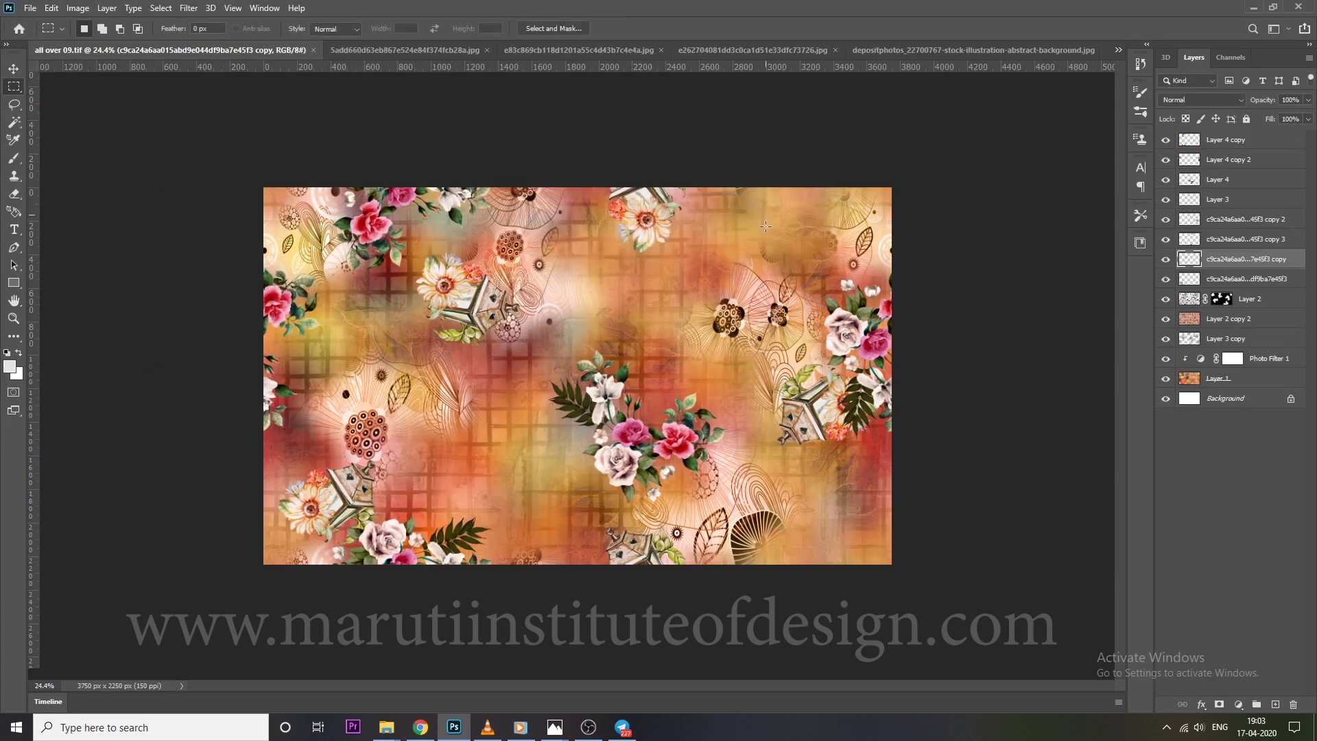
Create a new 50 × 50 inch document
key(ctrl+n)
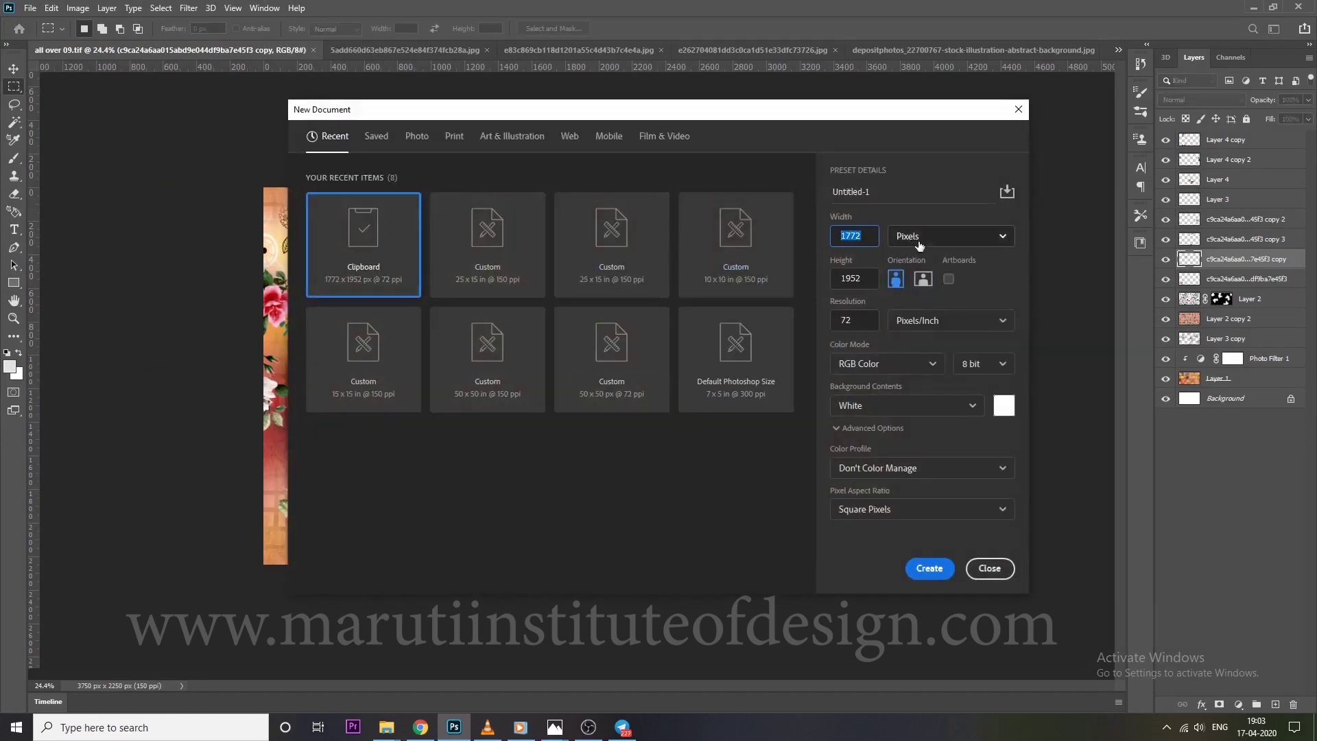
click(919, 245)
click(898, 281)
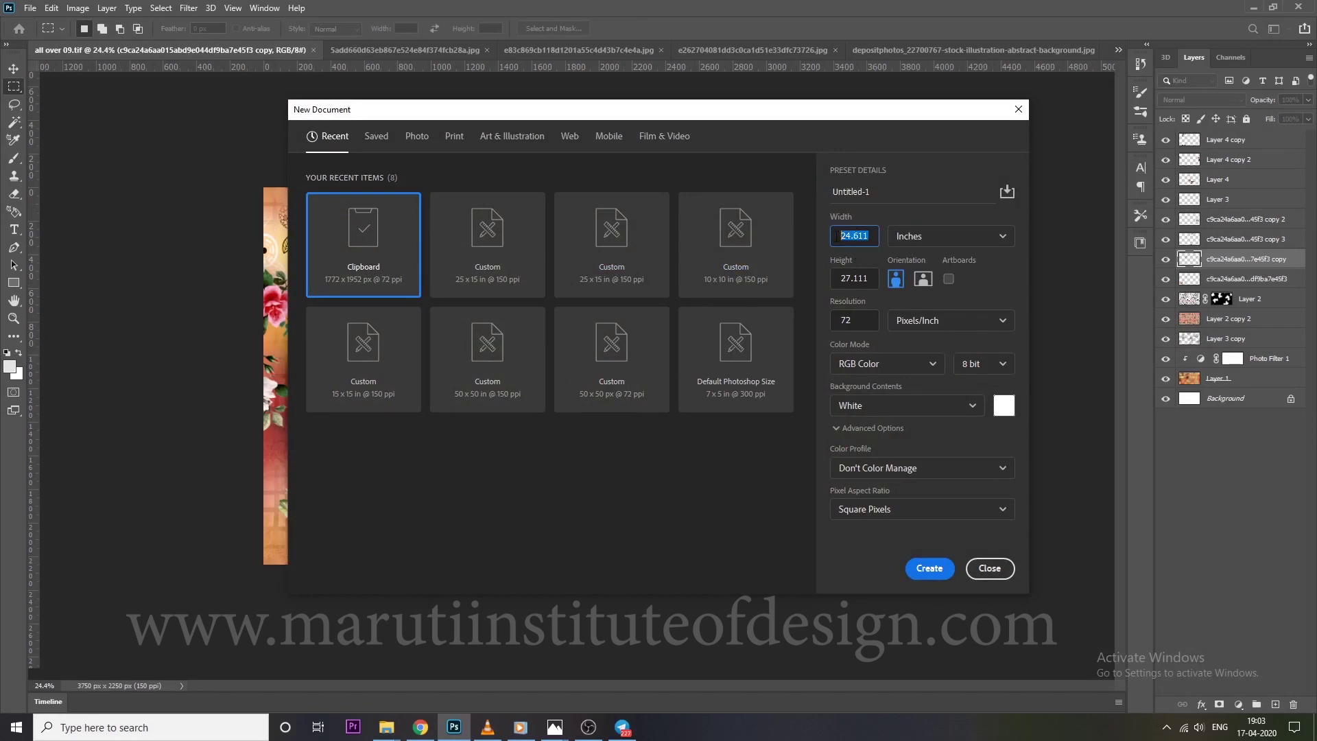
text(0)
key(Tab)
text(50)
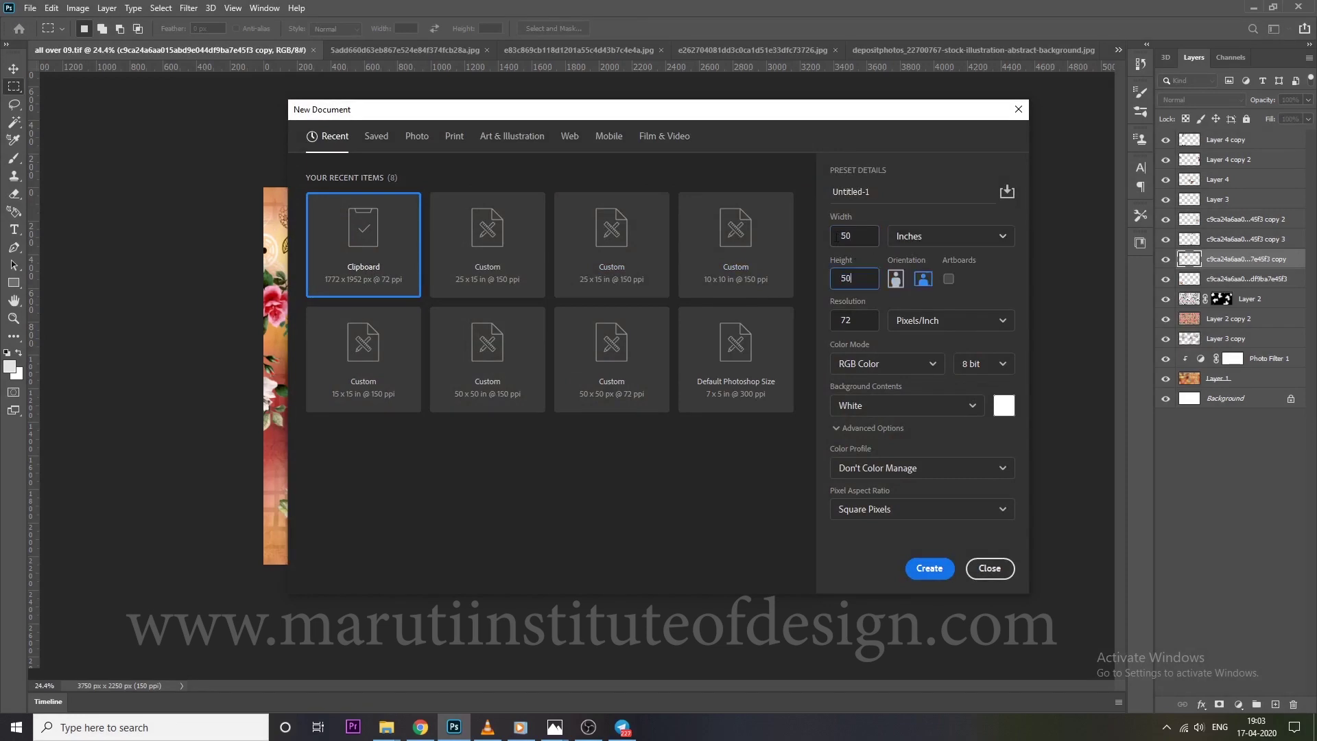
key(Return)
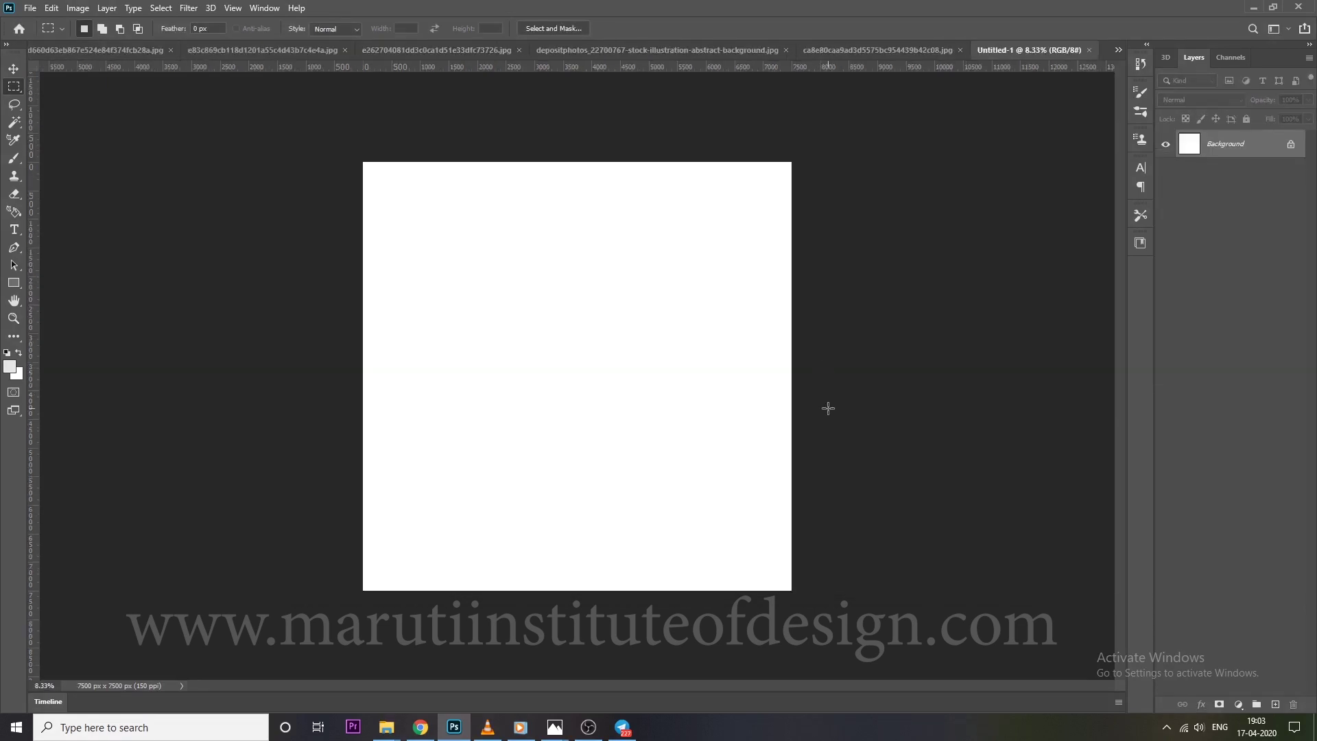
Fill the blank canvas with the new orange floral custom pattern
key(shift+F5)
click(643, 229)
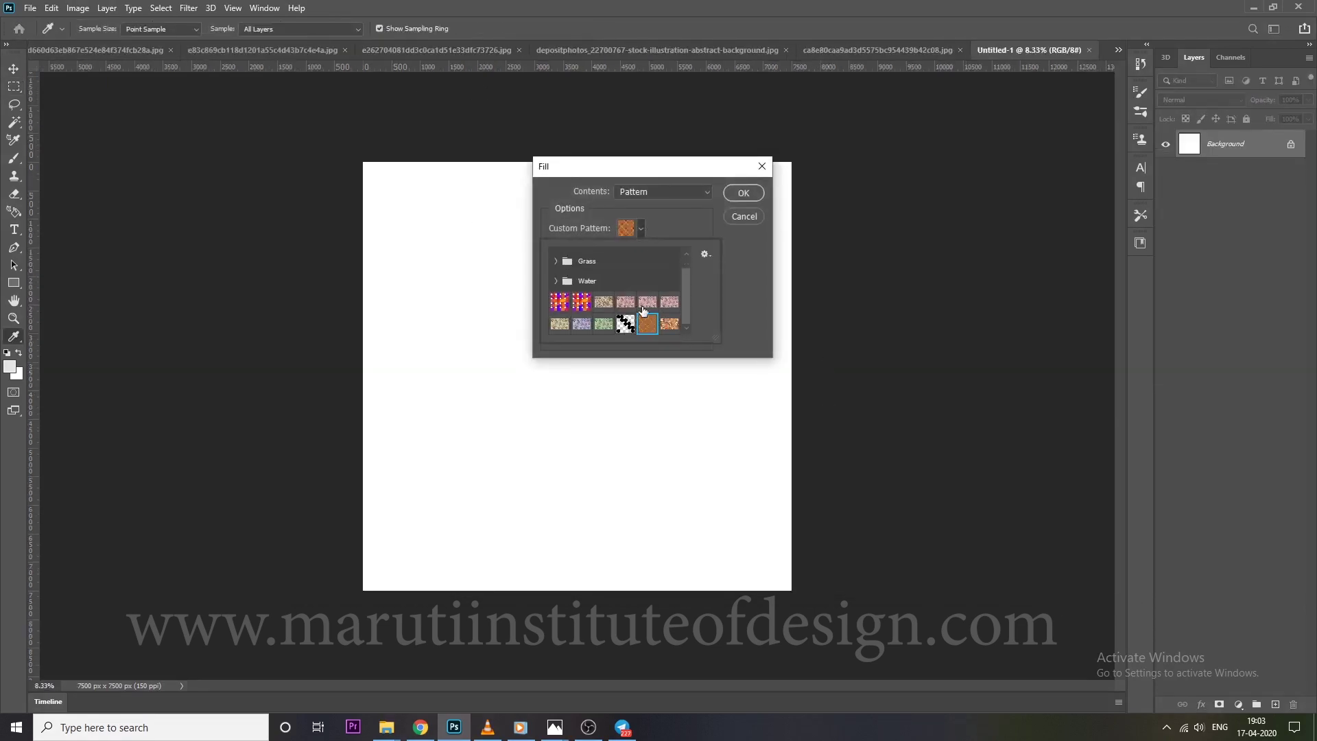
click(742, 193)
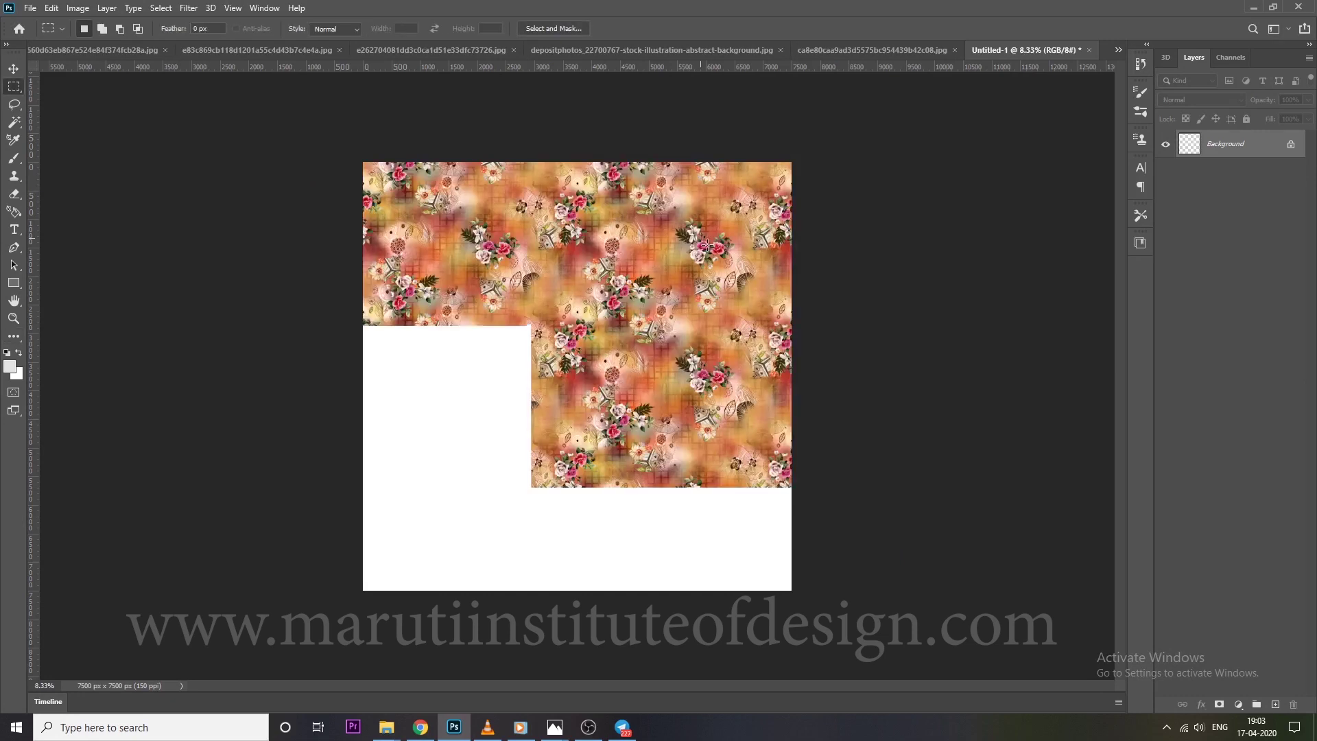
key(m)
Zoom and scroll around the filled canvas in full-screen view to check the seamless repeat
scroll(576, 384, up, 3)
right_click(546, 350)
scroll(509, 369, up, 3)
scroll(509, 369, up, 3)
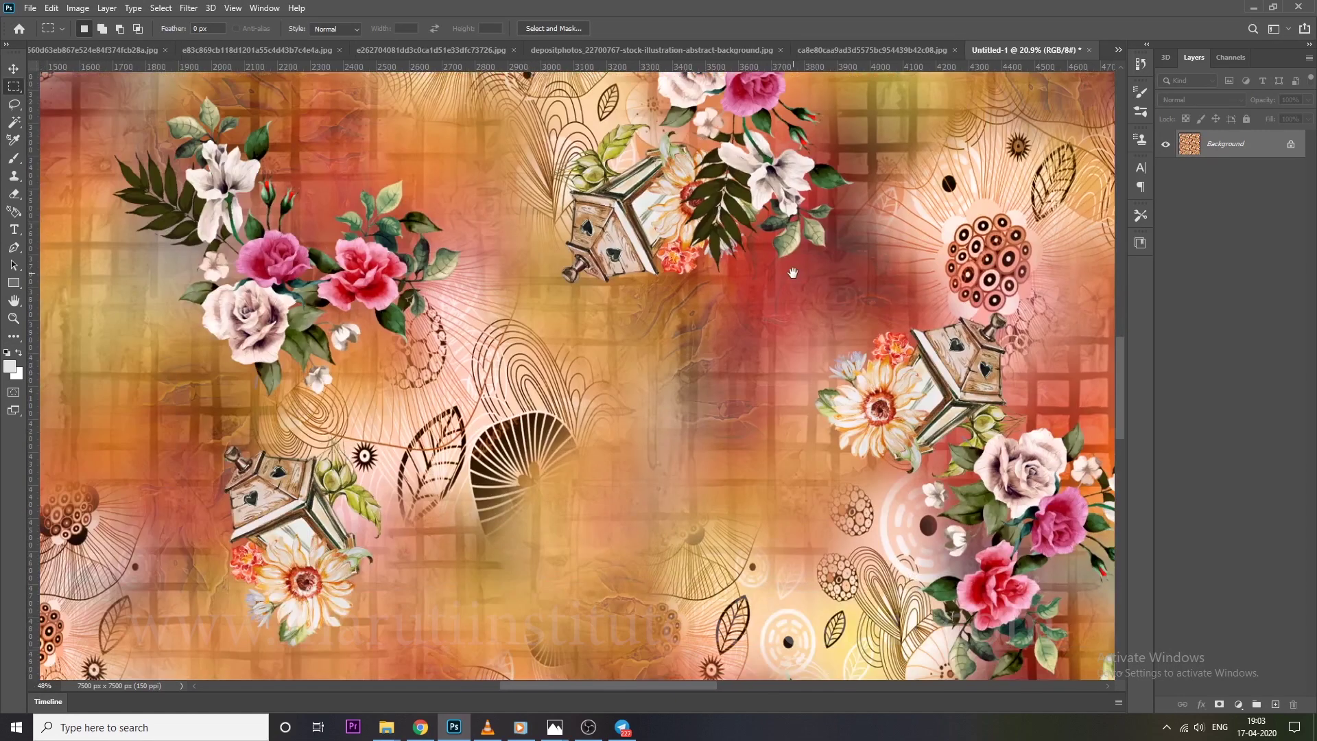
key(f)
key(f)
scroll(755, 281, down, 2)
scroll(720, 288, down, 3)
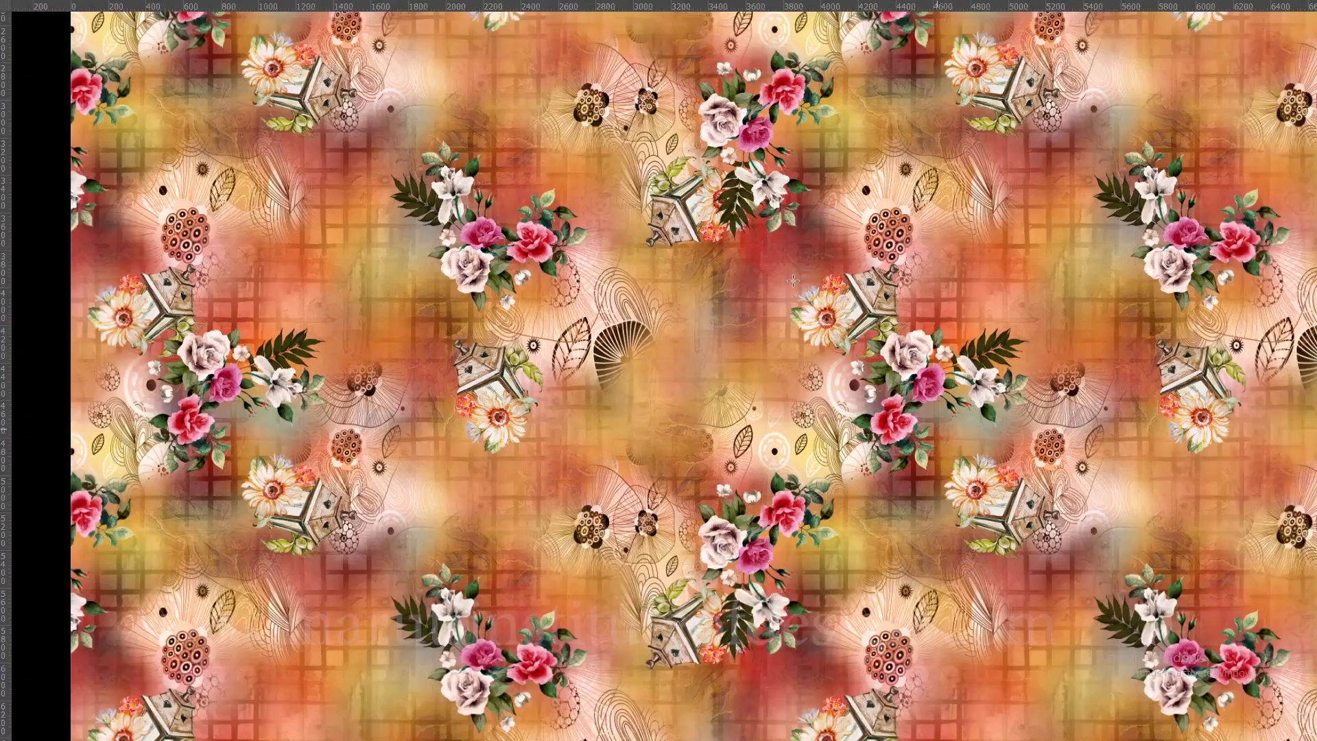
scroll(672, 295, down, 3)
scroll(628, 302, down, 2)
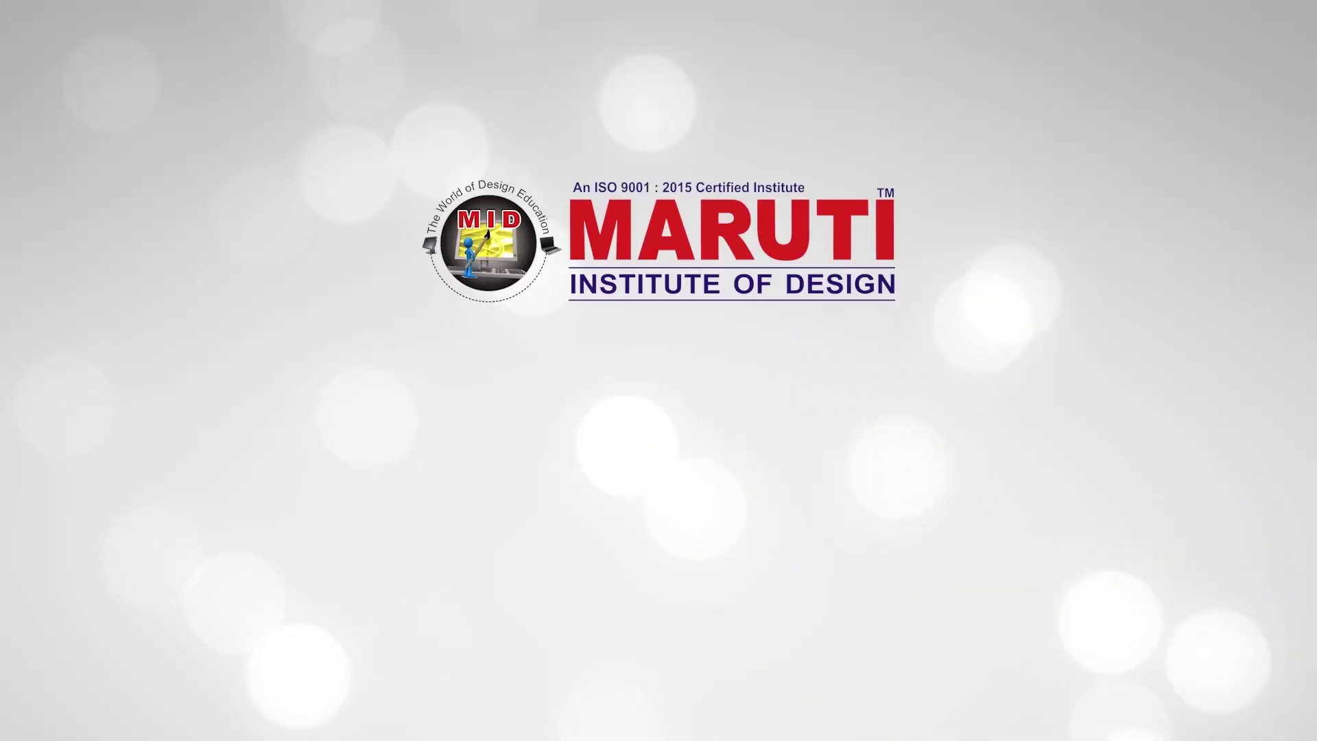